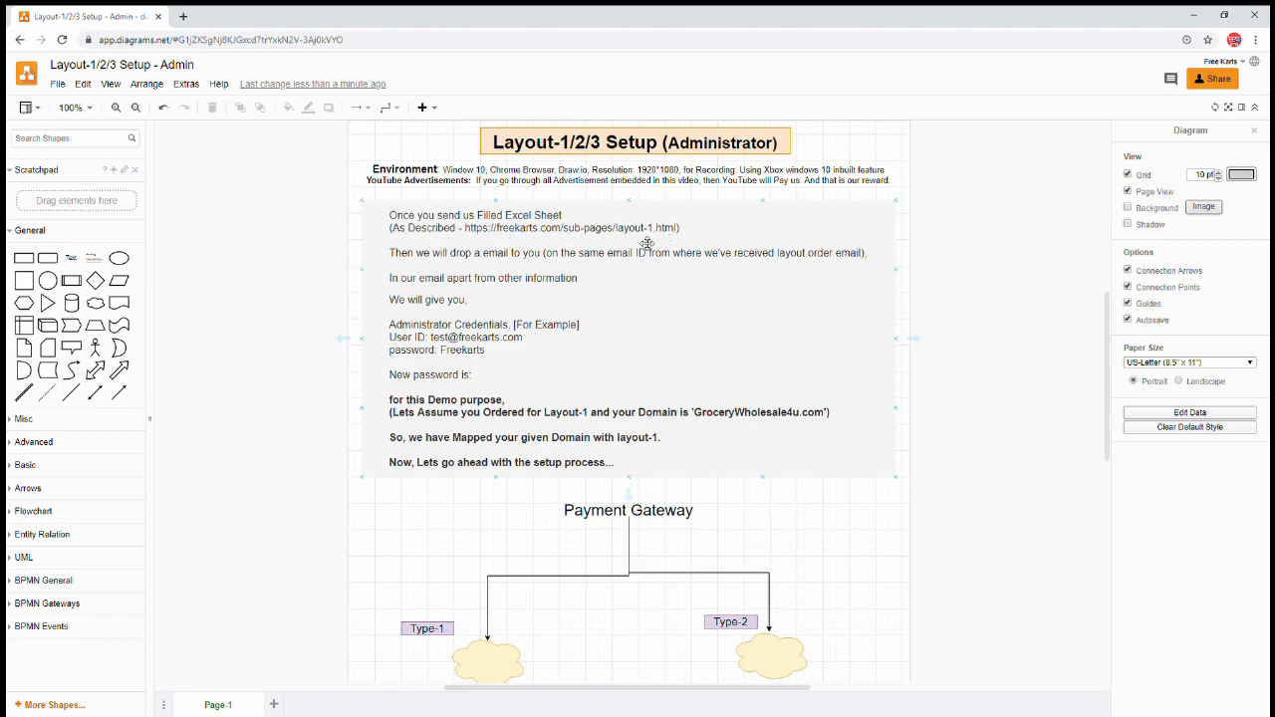
- In a new tab, open freekarts.com's Our Services > Order / Configure page
{"action": "left_click", "coordinate": [183, 16]}
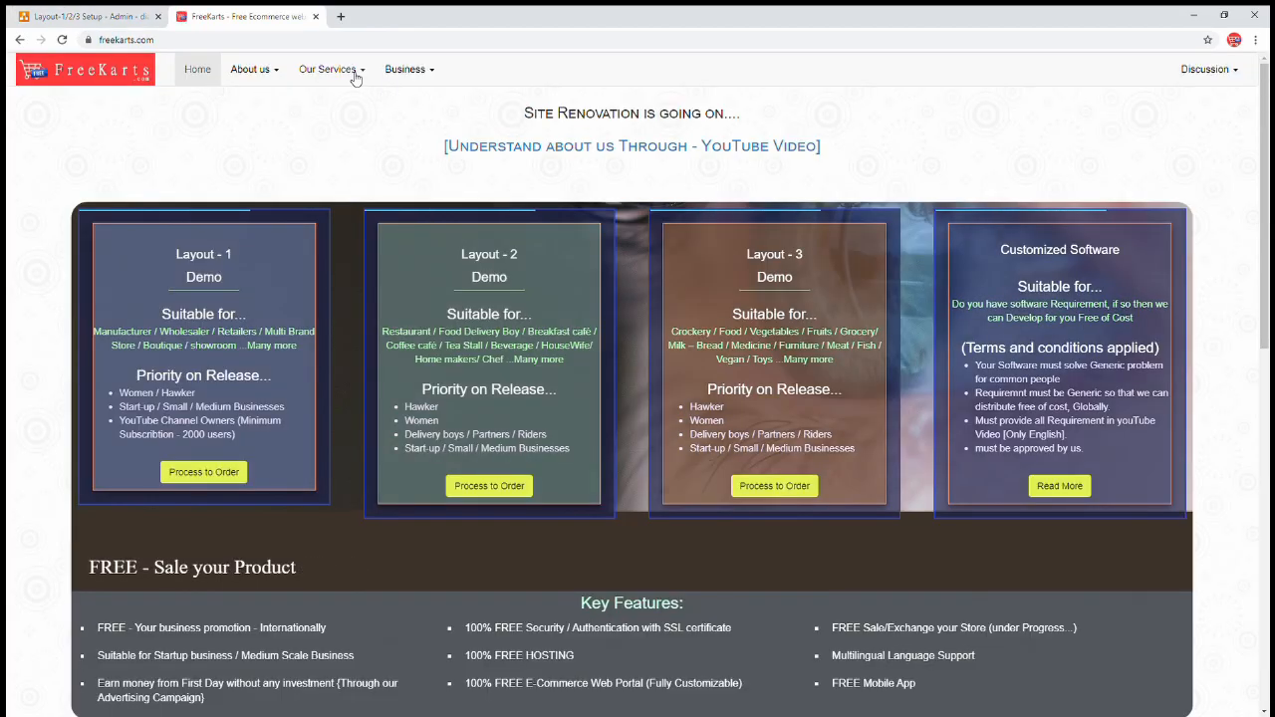
{"action": "left_click", "coordinate": [353, 73]}
{"action": "left_click", "coordinate": [351, 96]}
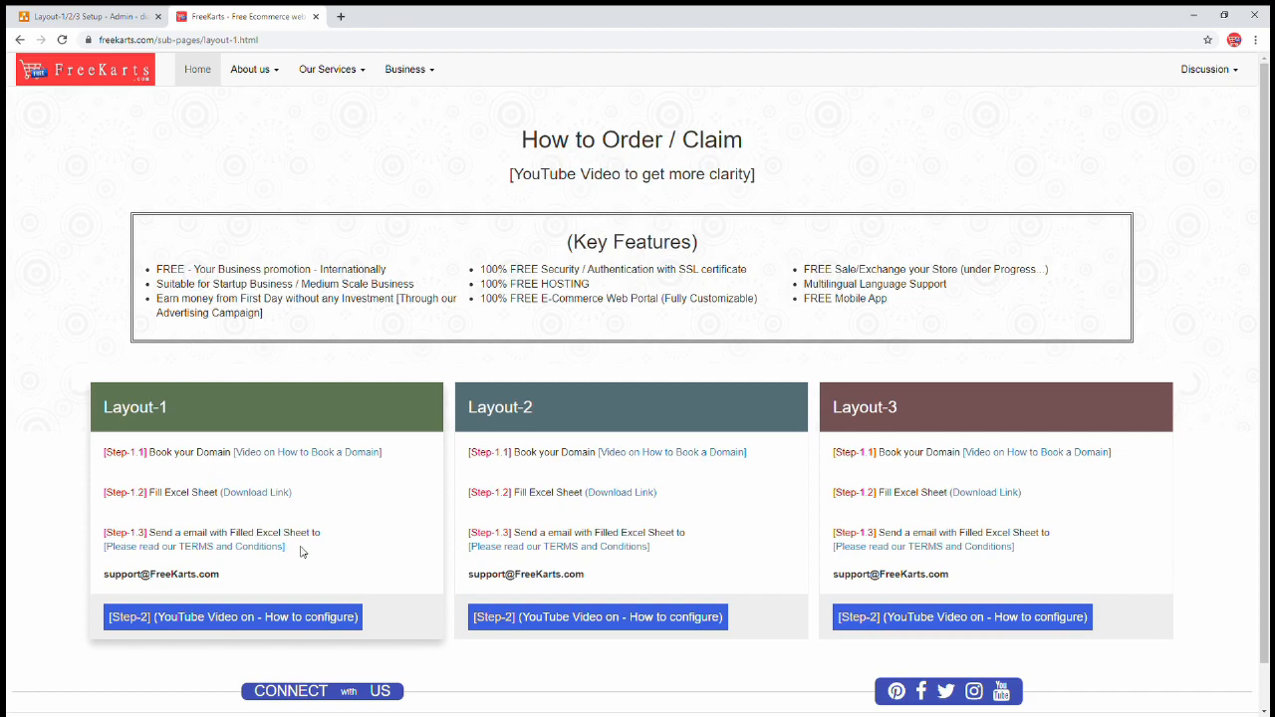
- Review the Layout-1 steps (Fill Excel Sheet, support e-mail), then return to the Layout-1/2/3 Setup diagram
{"action": "left_click_drag", "start_coordinate": [278, 501], "coordinate": [152, 498]}
{"action": "left_click", "coordinate": [220, 580]}
{"action": "left_click_drag", "start_coordinate": [220, 578], "coordinate": [103, 579]}
{"action": "left_click", "coordinate": [211, 124]}
{"action": "left_click", "coordinate": [128, 14]}
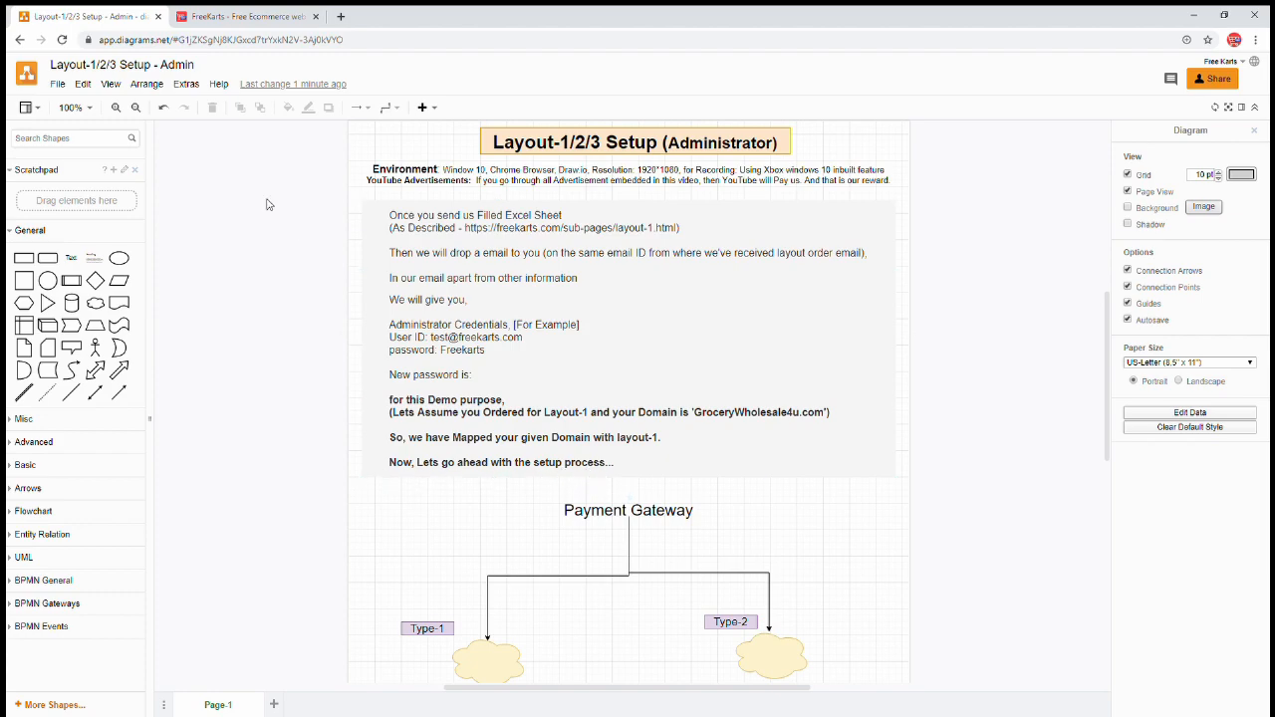
- From the FreeKarts home page, open the Layout-1 demo store in a new tab
{"action": "left_click", "coordinate": [276, 20]}
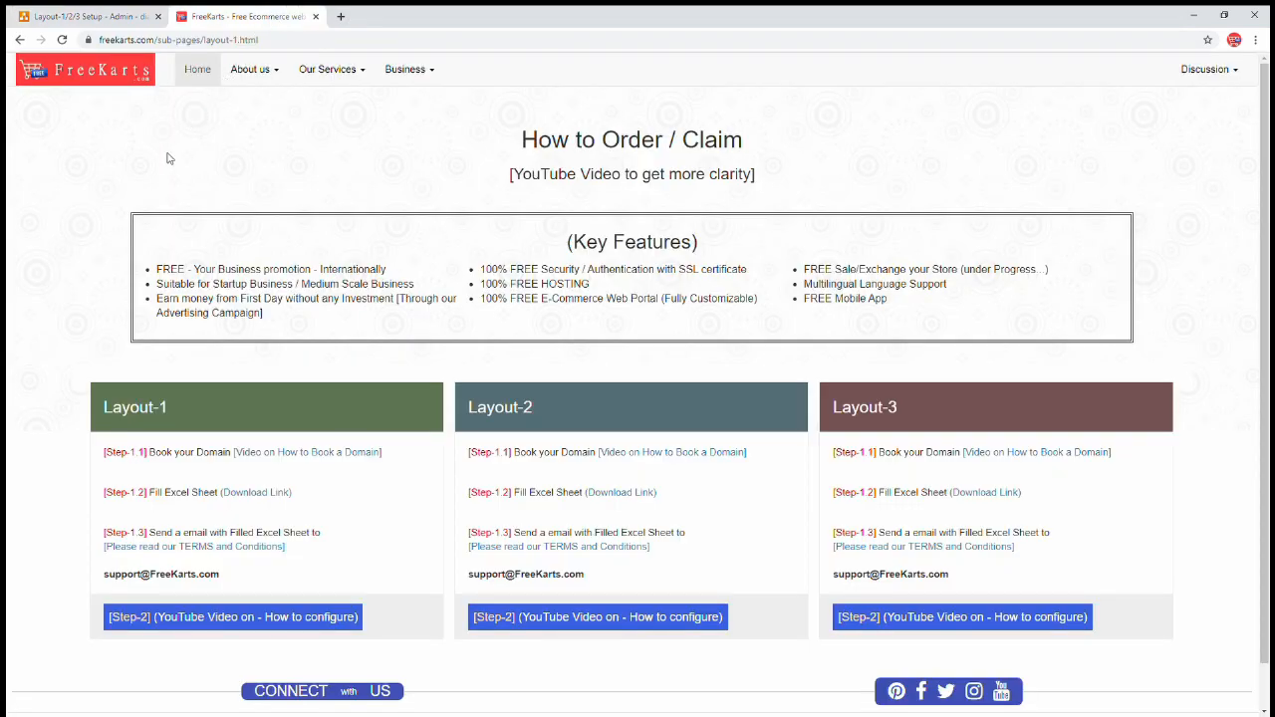
{"action": "left_click", "coordinate": [197, 71]}
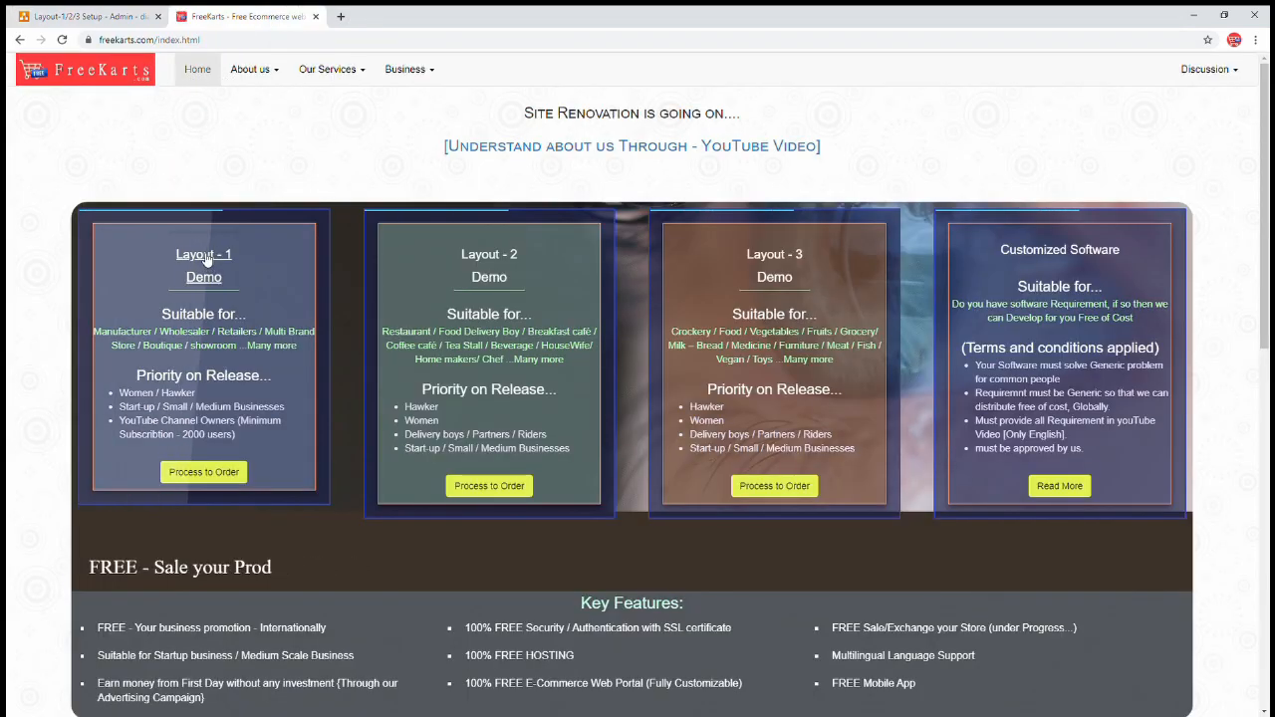
{"action": "left_click", "coordinate": [154, 215]}
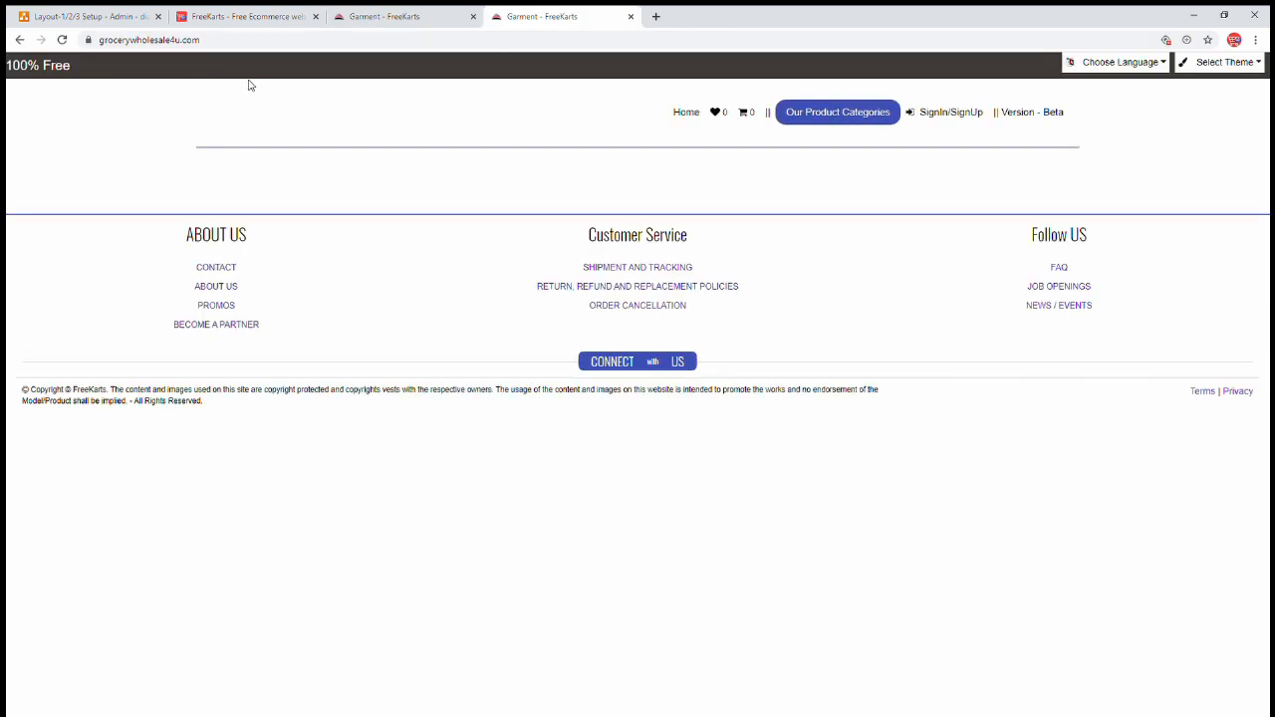
- Browse the grocerywholesale4u.com store's product categories and return policies, then go back home
{"action": "left_click_drag", "start_coordinate": [160, 40], "coordinate": [230, 39]}
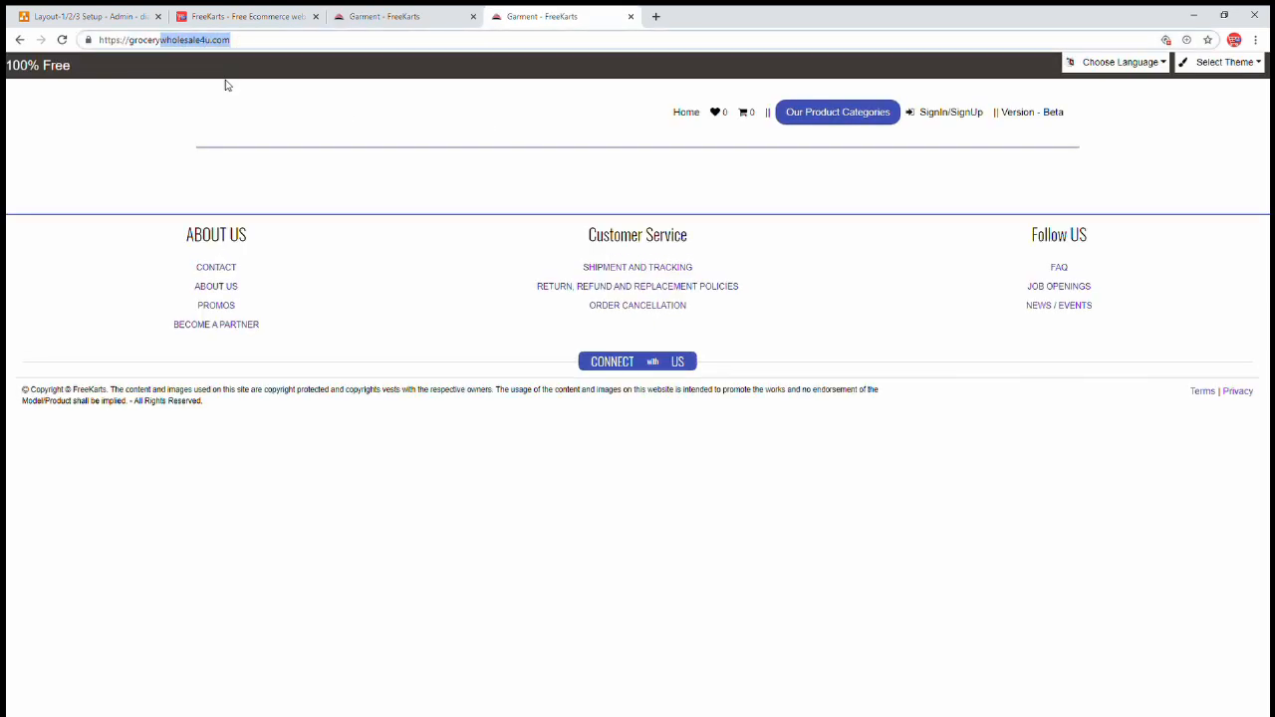
{"action": "left_click", "coordinate": [332, 119]}
{"action": "left_click", "coordinate": [852, 121]}
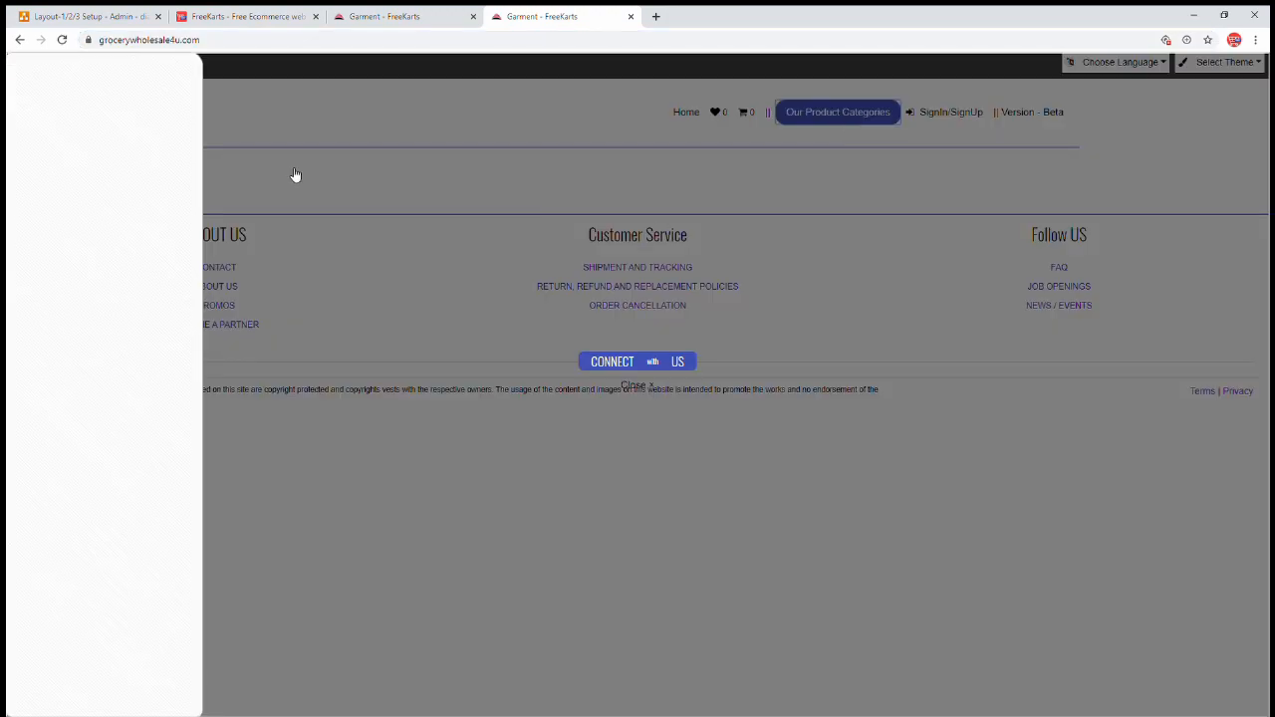
{"action": "left_click", "coordinate": [379, 141]}
{"action": "left_click", "coordinate": [653, 288]}
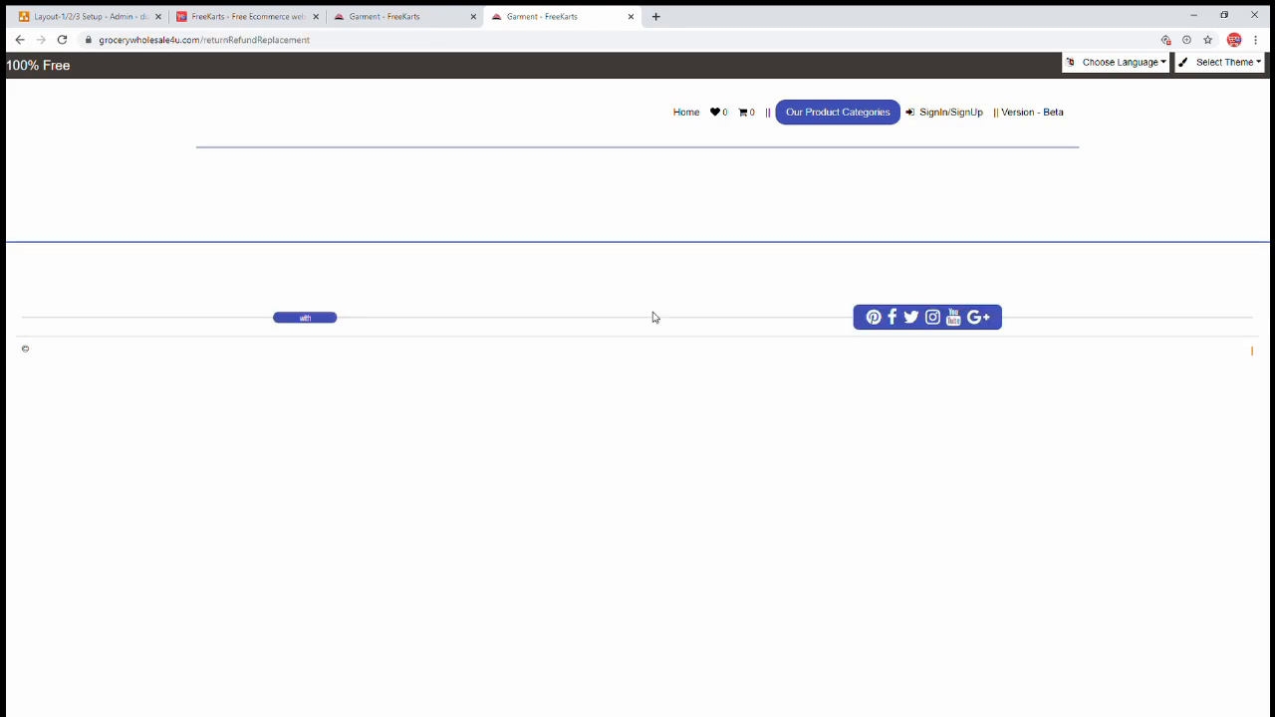
{"action": "left_click", "coordinate": [686, 118]}
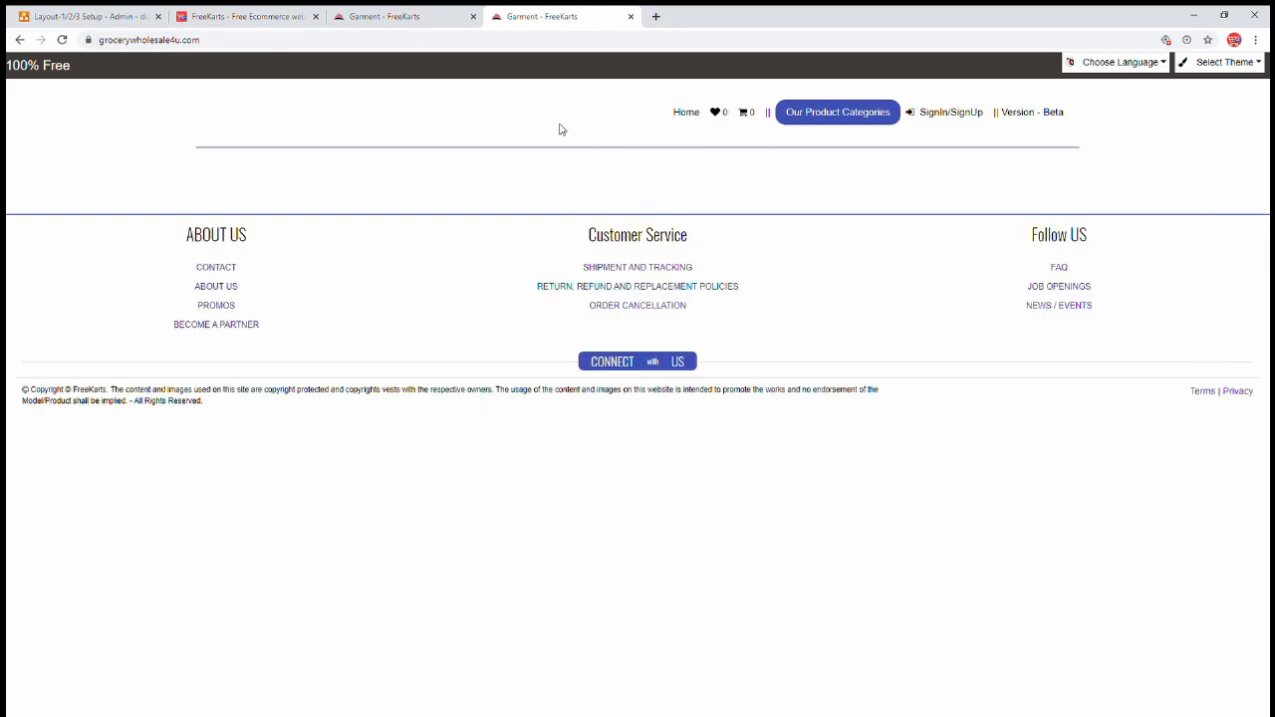
- On freekarts.com, go to Our Services > Order / Configure and open Layout-1's Setup.xlsx download link
{"action": "left_click", "coordinate": [274, 20]}
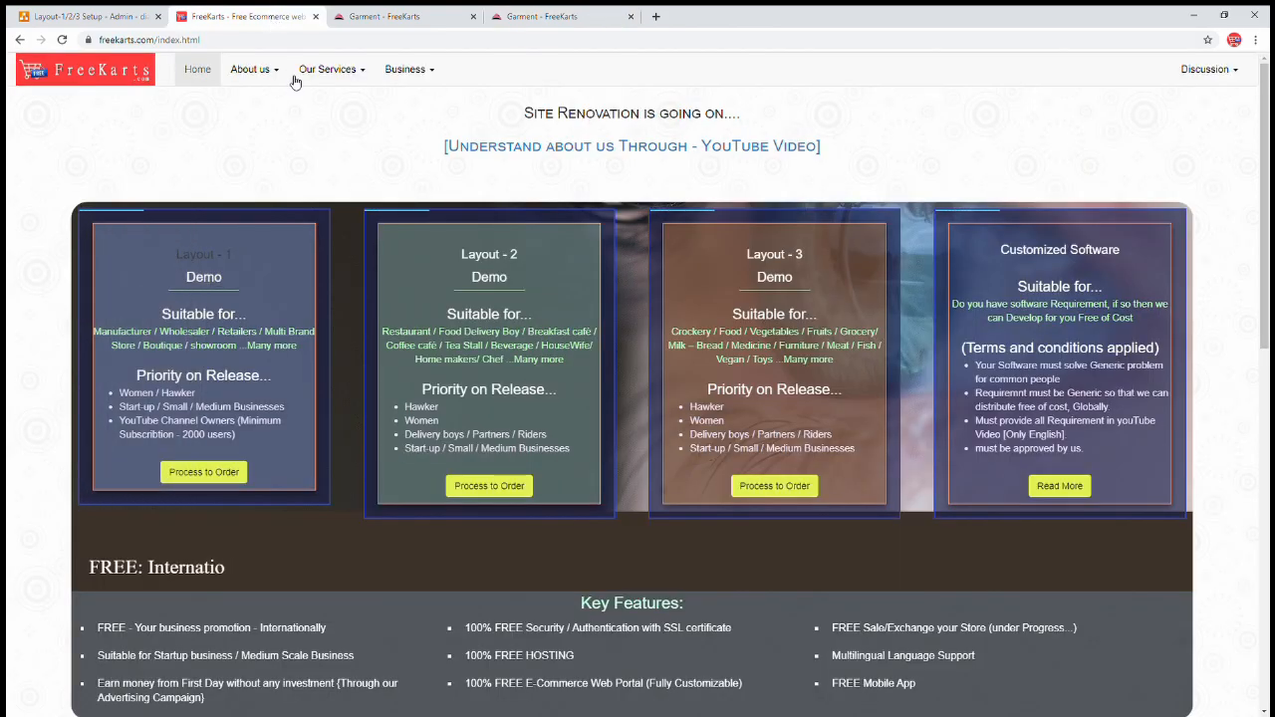
{"action": "left_click", "coordinate": [348, 71]}
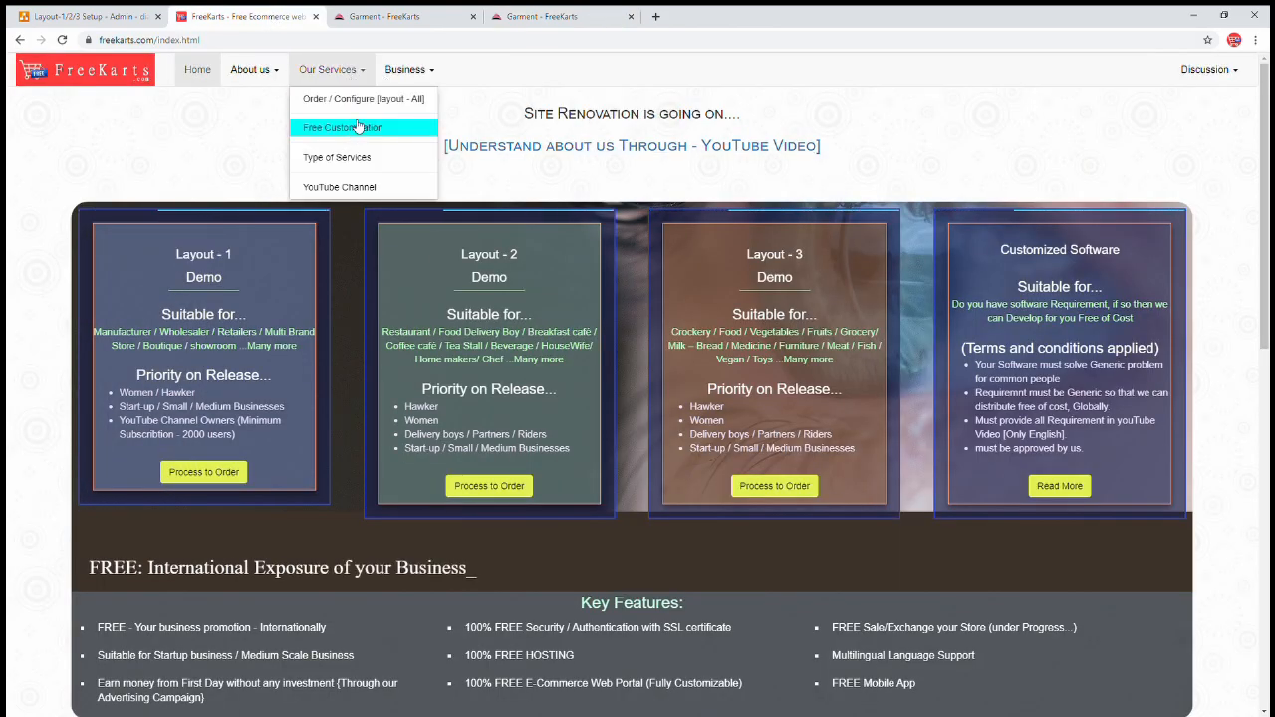
{"action": "left_click", "coordinate": [360, 98]}
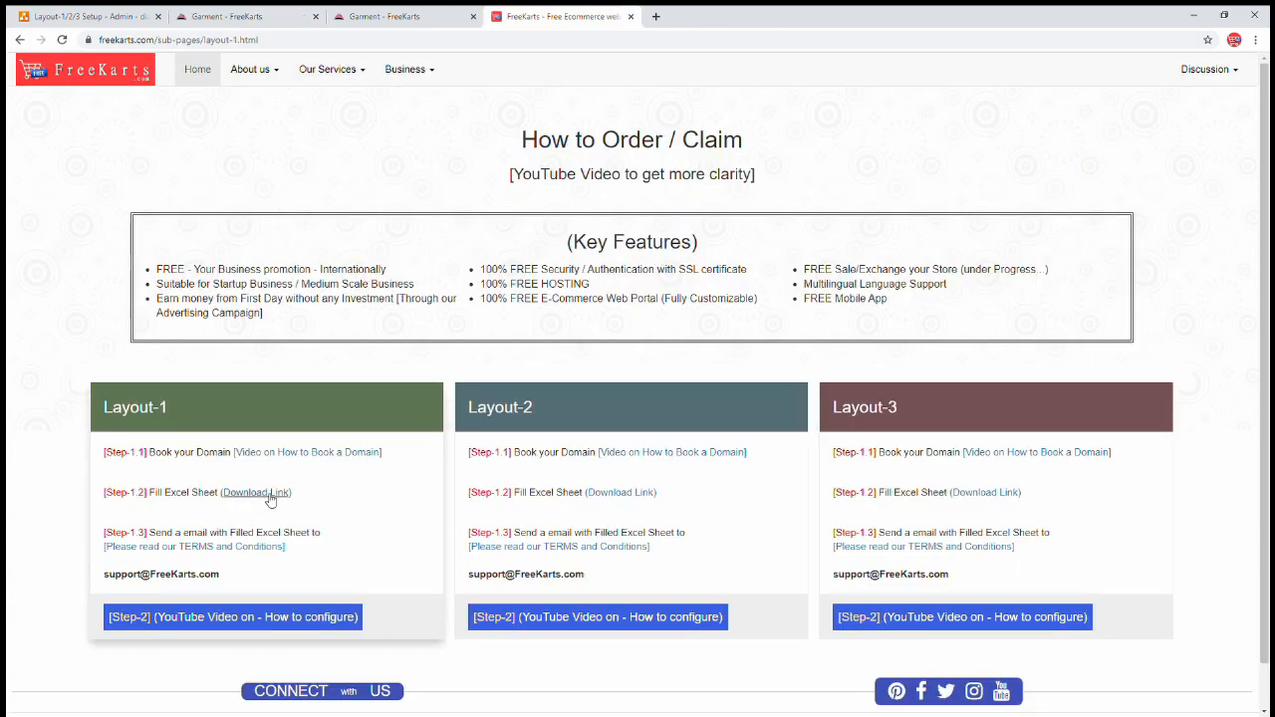
{"action": "left_click", "coordinate": [267, 493]}
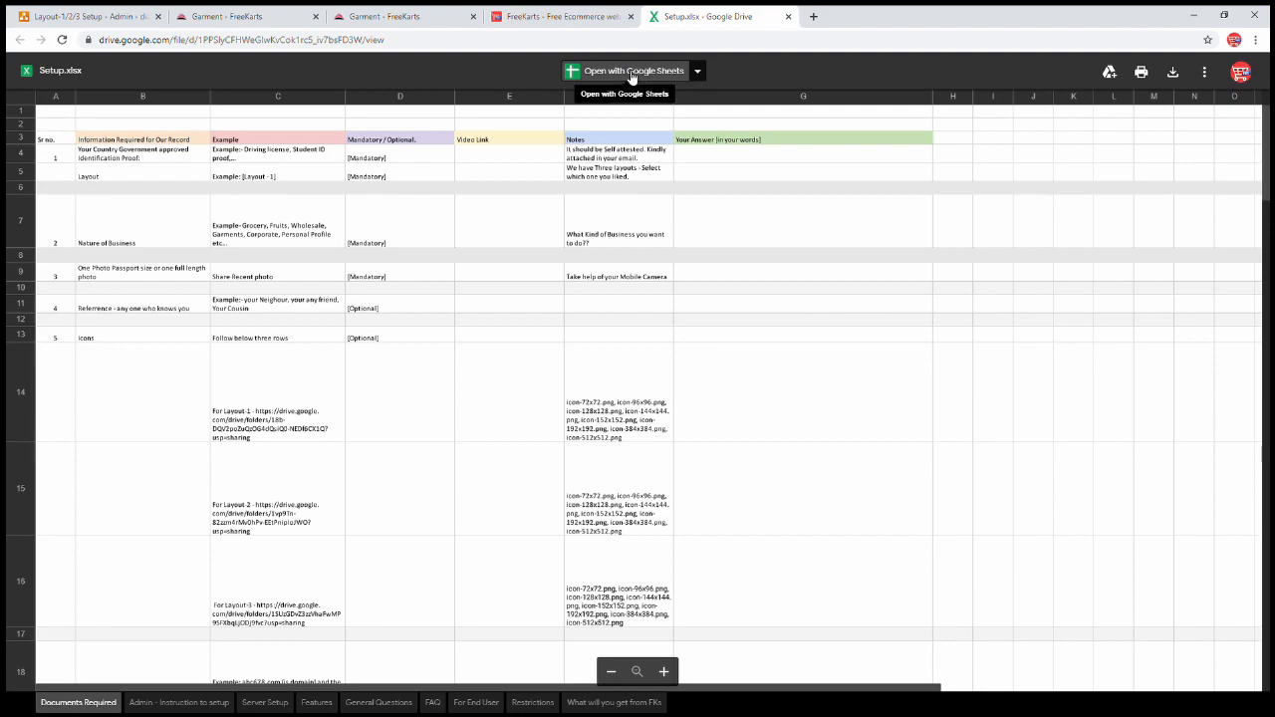
- Open Setup.xlsx in Google Sheets on its Admin - Instruction to setup sheet, then return to the store
{"action": "left_click", "coordinate": [639, 76]}
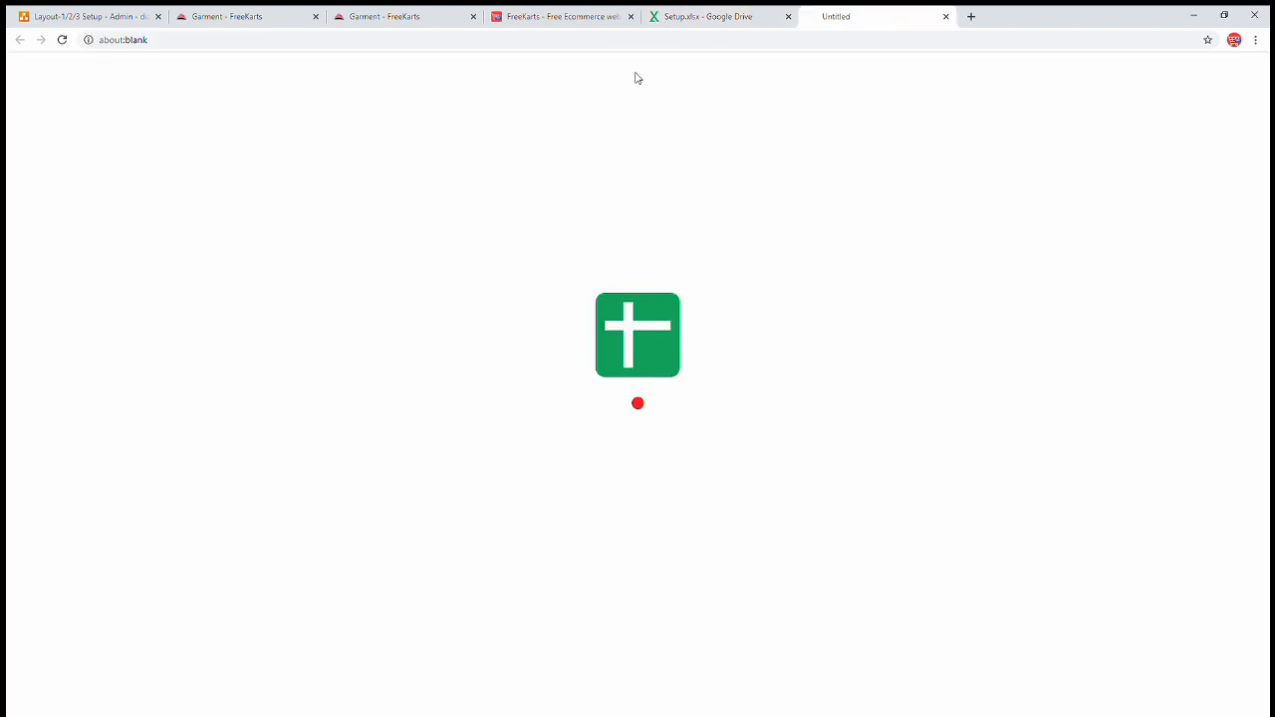
{"action": "left_click", "coordinate": [787, 18]}
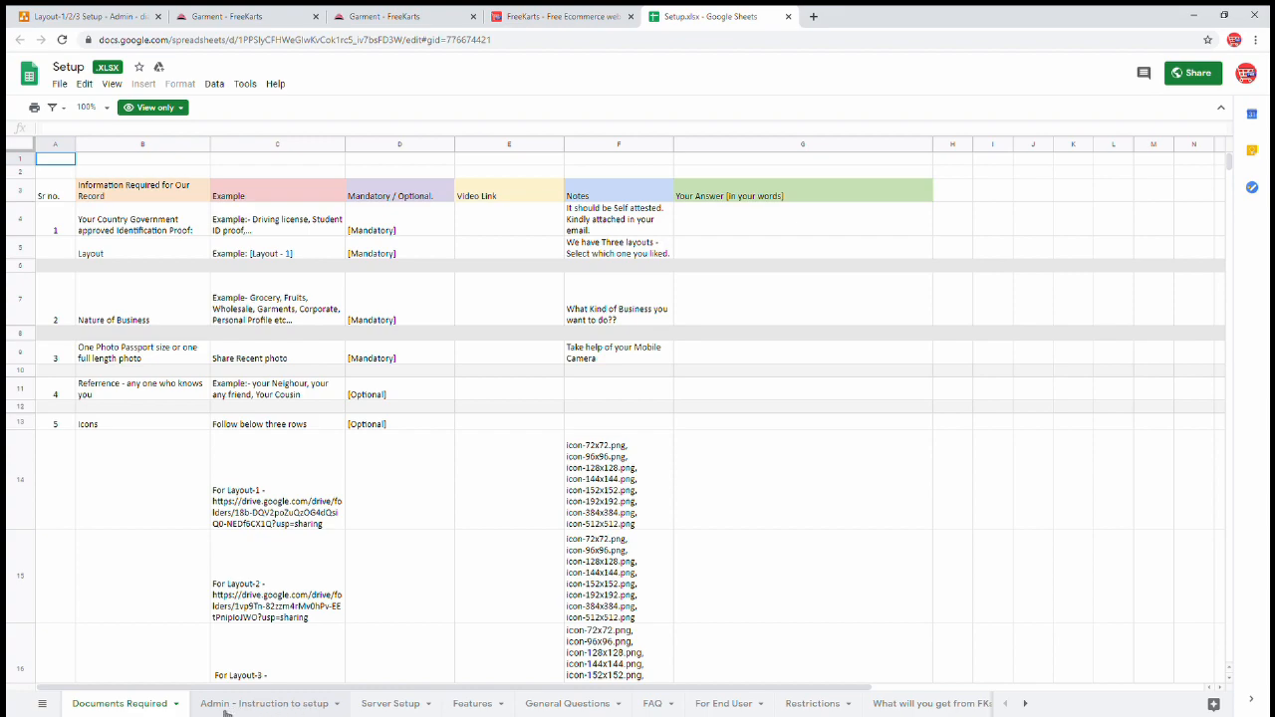
{"action": "left_click", "coordinate": [294, 708]}
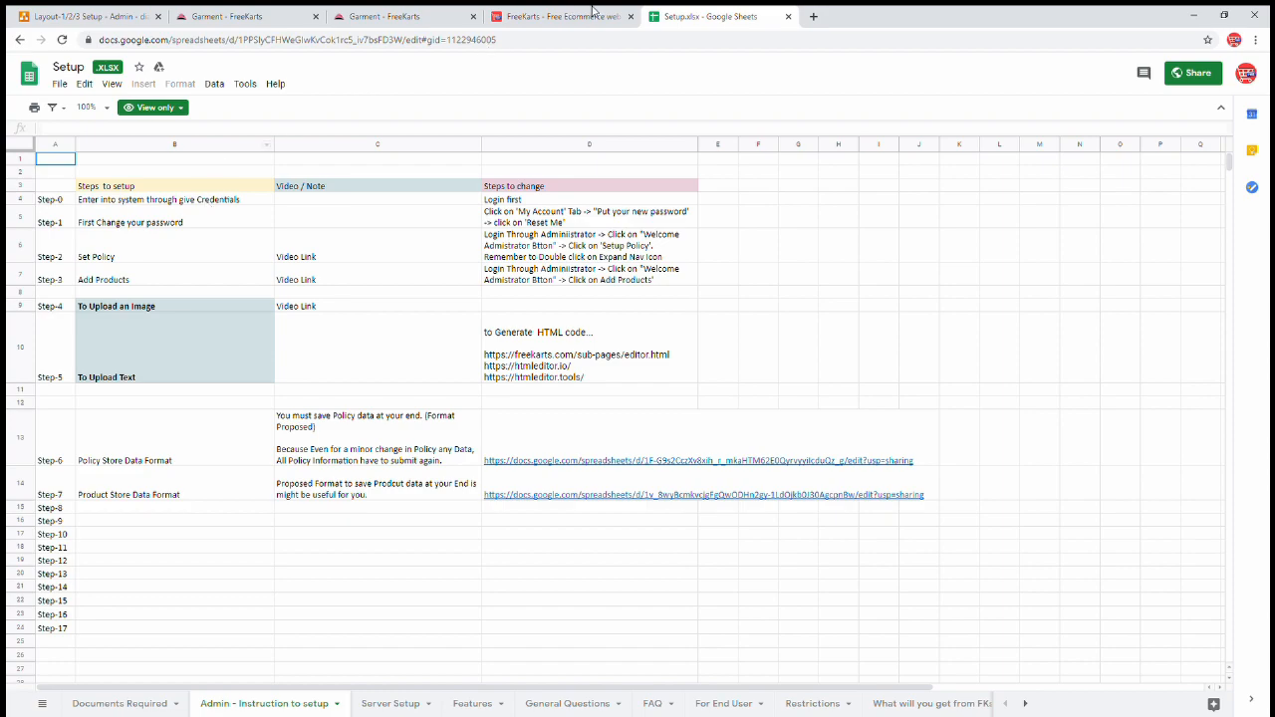
{"action": "left_click", "coordinate": [385, 16]}
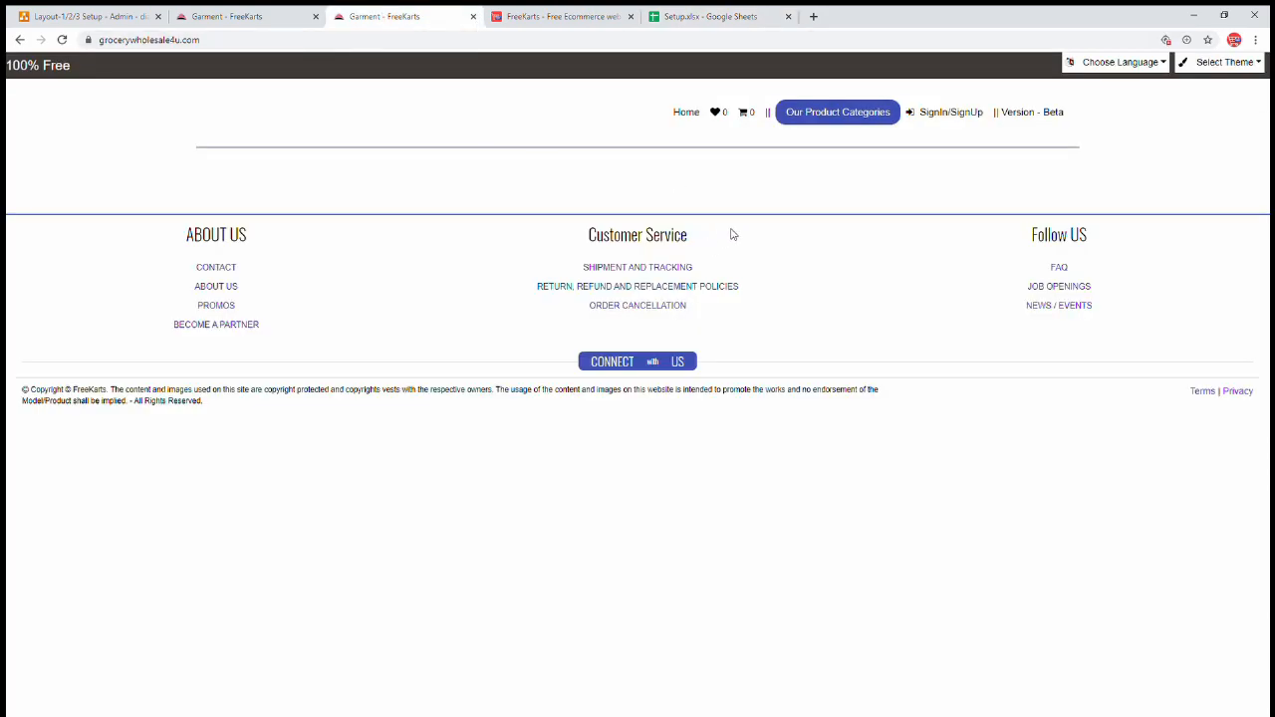
- Open the store sign-in page and copy the administrator password from the draw.io setup notes
{"action": "left_click", "coordinate": [957, 117]}
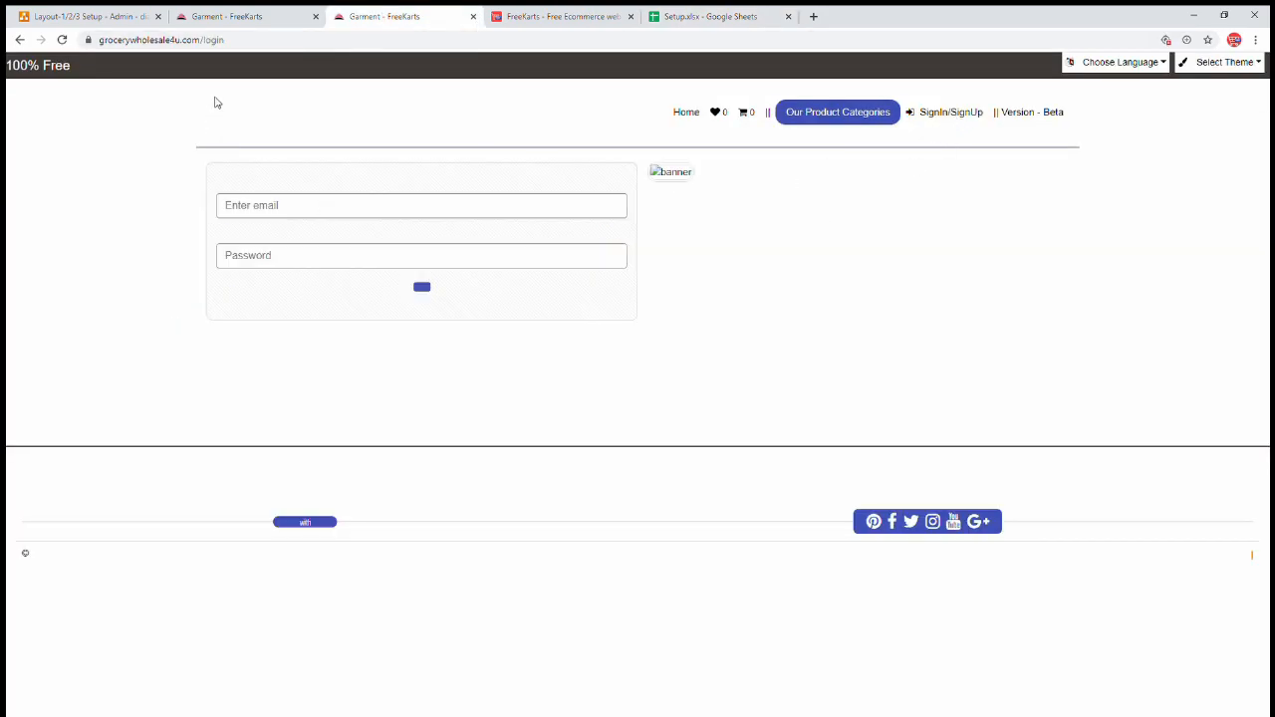
{"action": "left_click", "coordinate": [102, 26]}
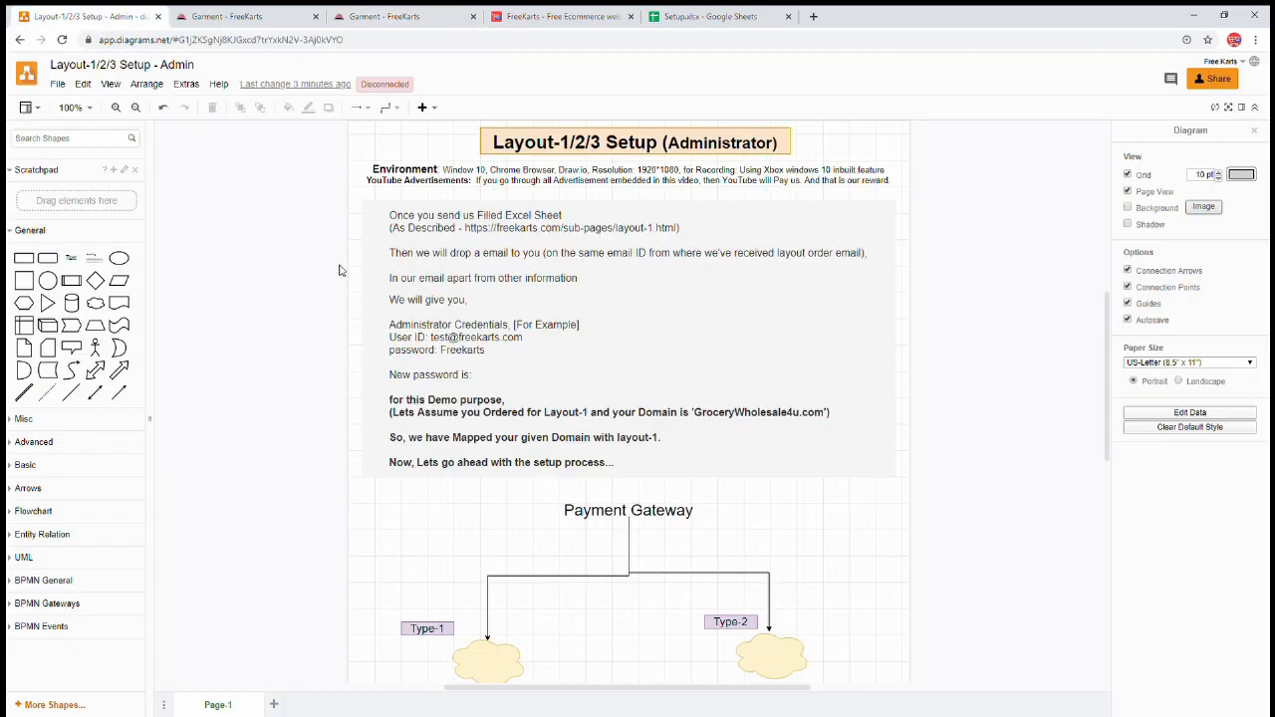
{"action": "double_click", "coordinate": [466, 346]}
{"action": "left_click", "coordinate": [439, 342]}
{"action": "double_click", "coordinate": [444, 349]}
{"action": "left_click", "coordinate": [716, 17]}
{"action": "left_click", "coordinate": [554, 17]}
{"action": "left_click", "coordinate": [411, 17]}
- Paste the password, log in as administrator, and check Our Product Categories
{"action": "left_click", "coordinate": [399, 288]}
{"action": "key", "text": "ctrl+v"}
{"action": "left_click", "coordinate": [441, 325]}
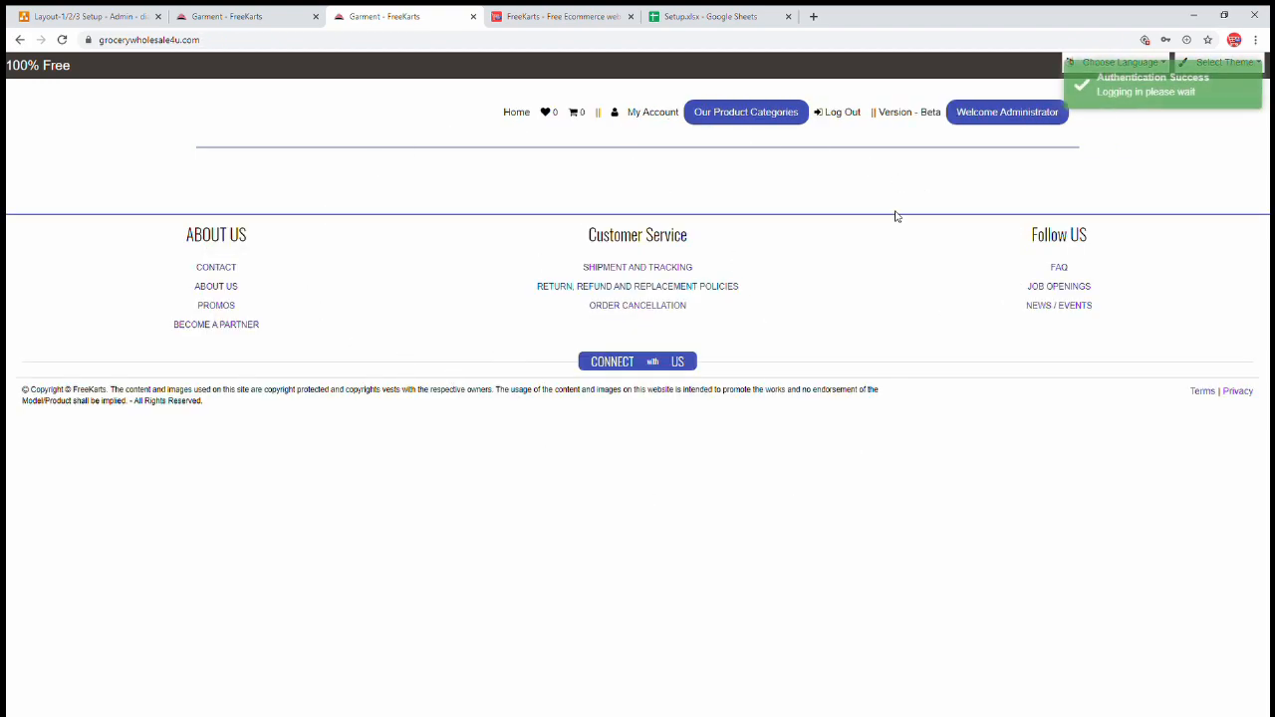
{"action": "left_click", "coordinate": [729, 108]}
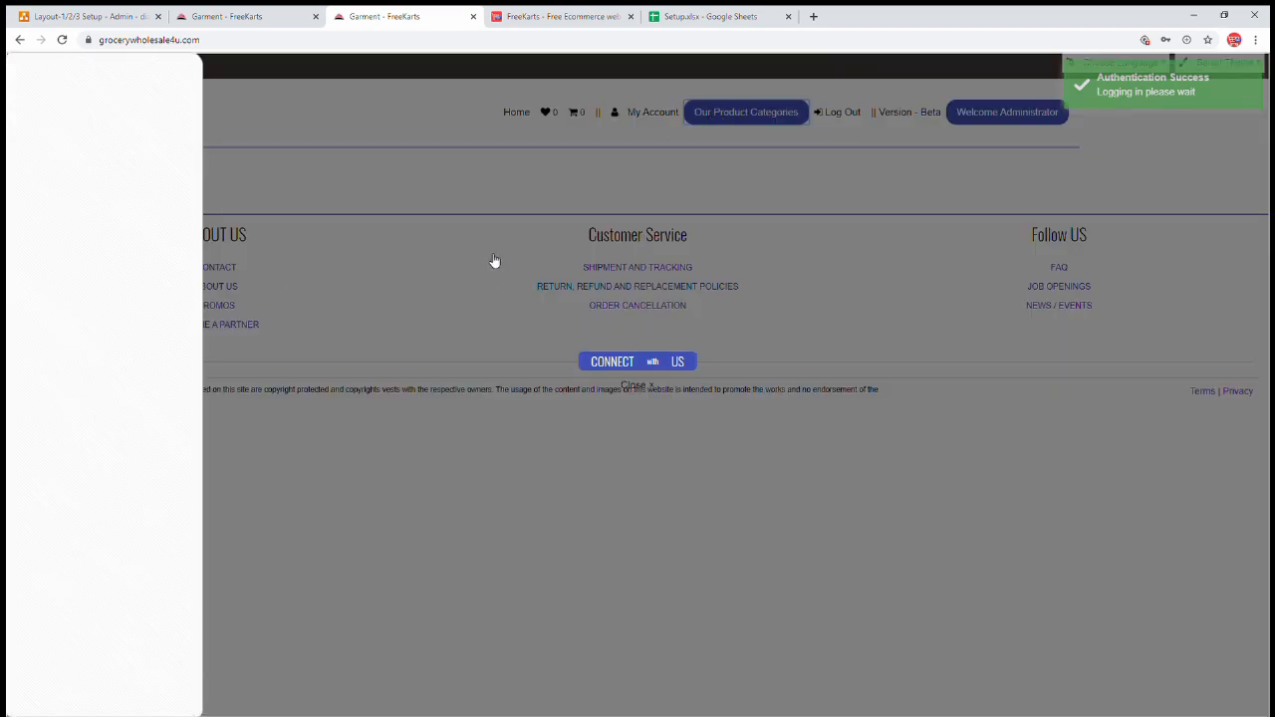
{"action": "left_click", "coordinate": [626, 342]}
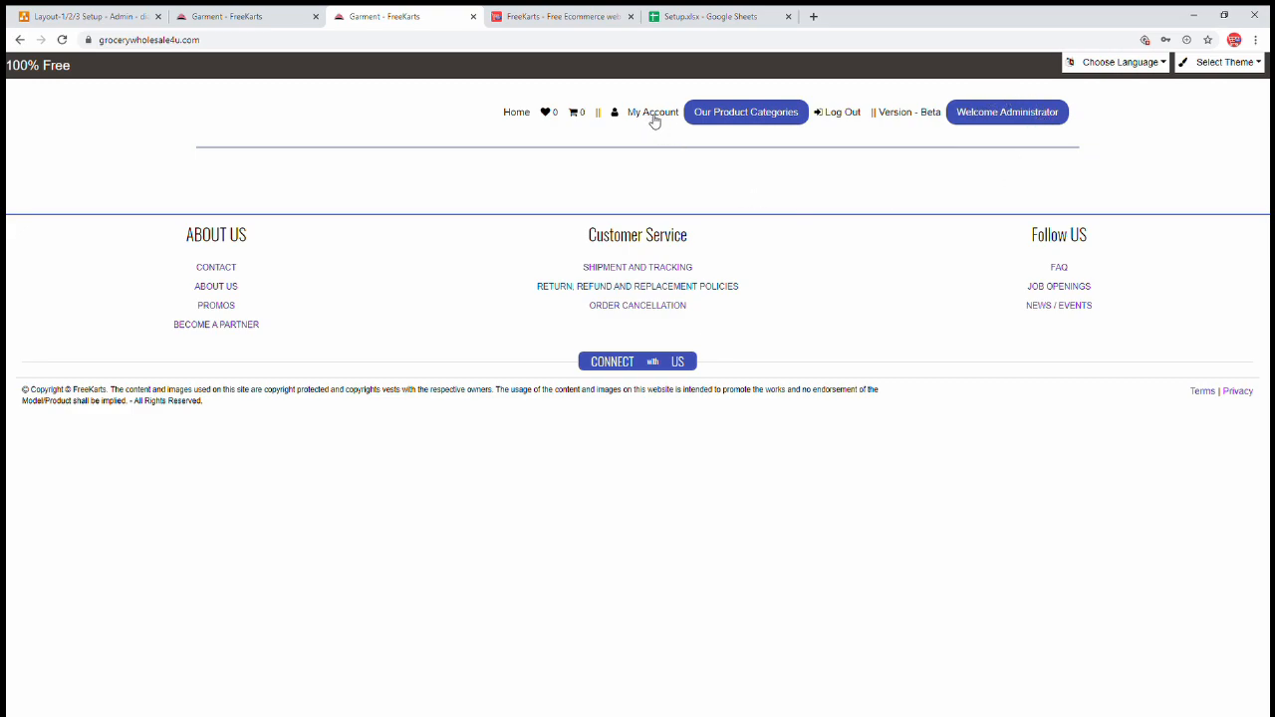
- Check step 1 in the sheet, then type a new password in My Account's Enter Password field and select it
{"action": "left_click", "coordinate": [697, 17]}
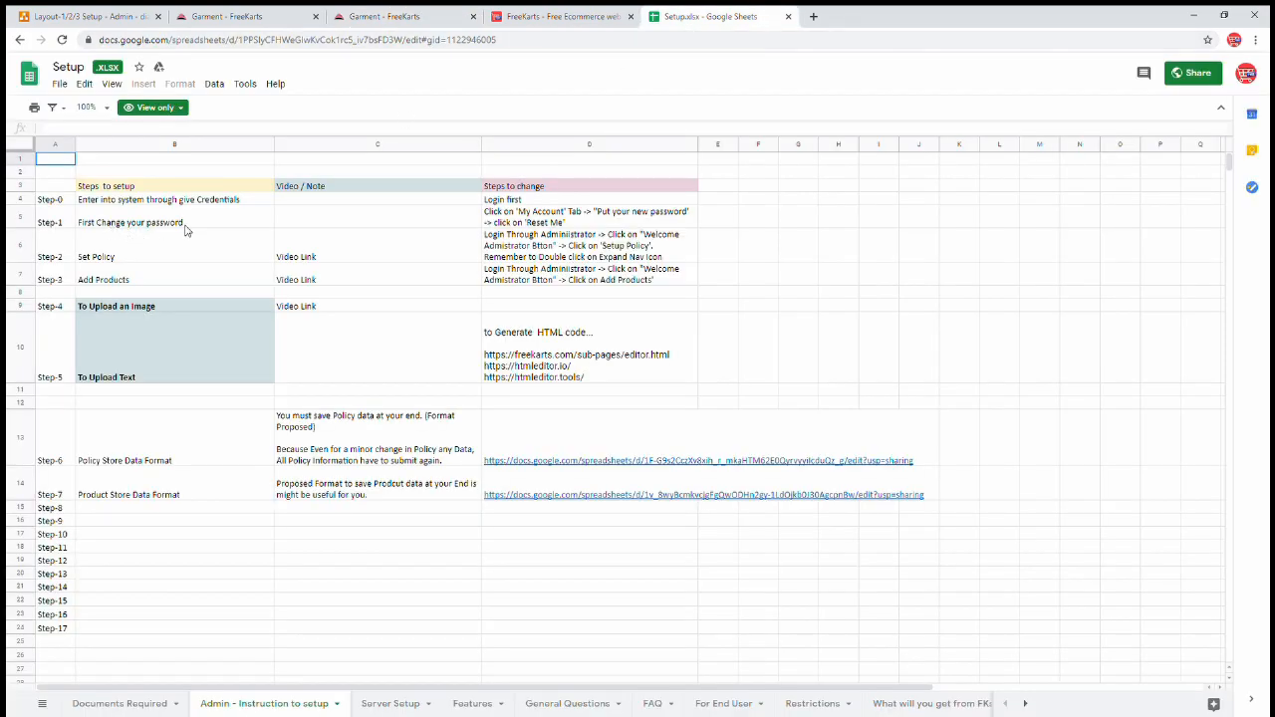
{"action": "left_click", "coordinate": [363, 20]}
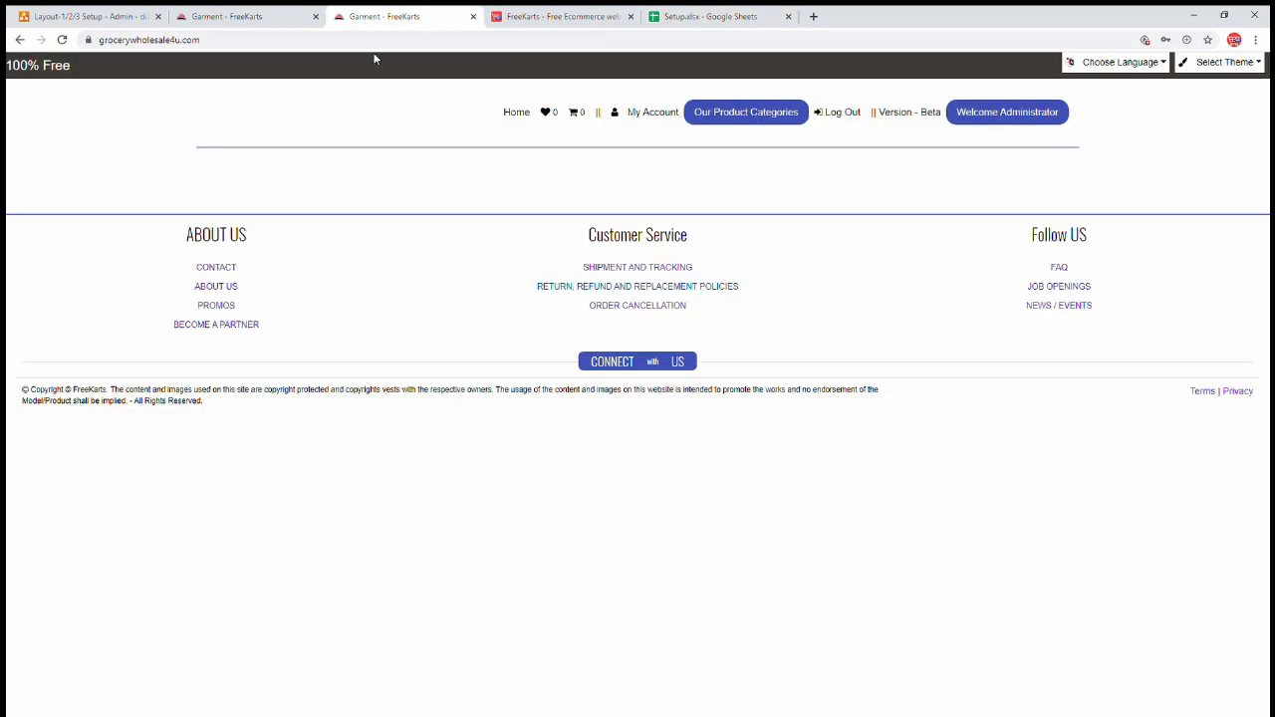
{"action": "left_click", "coordinate": [638, 117]}
{"action": "left_click", "coordinate": [454, 212]}
{"action": "type", "text": "Test12345"}
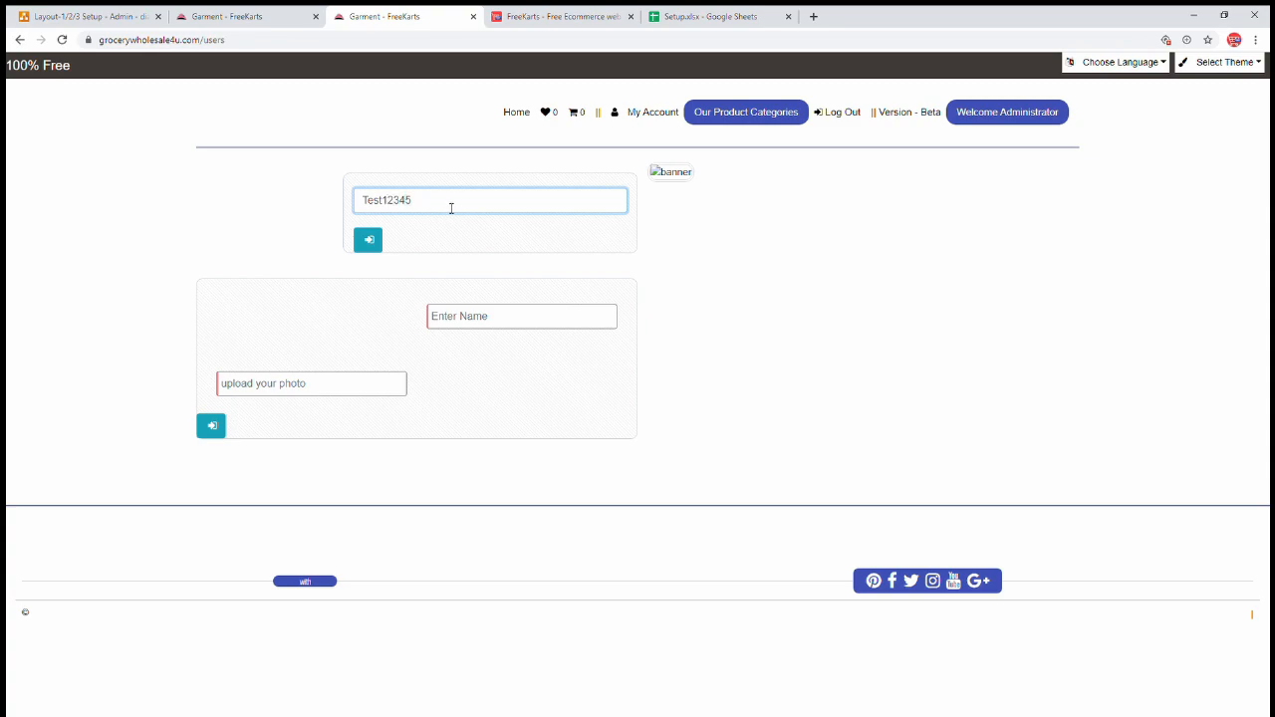
{"action": "left_click_drag", "start_coordinate": [451, 208], "coordinate": [281, 203]}
{"action": "key", "text": "ctrl+c"}
- Paste the new password onto the 'New password is:' line of the draw.io notes
{"action": "left_click", "coordinate": [85, 20]}
{"action": "left_click", "coordinate": [475, 381]}
{"action": "key", "text": "Left"}
{"action": "key", "text": "Return"}
{"action": "key", "text": "ctrl+v"}
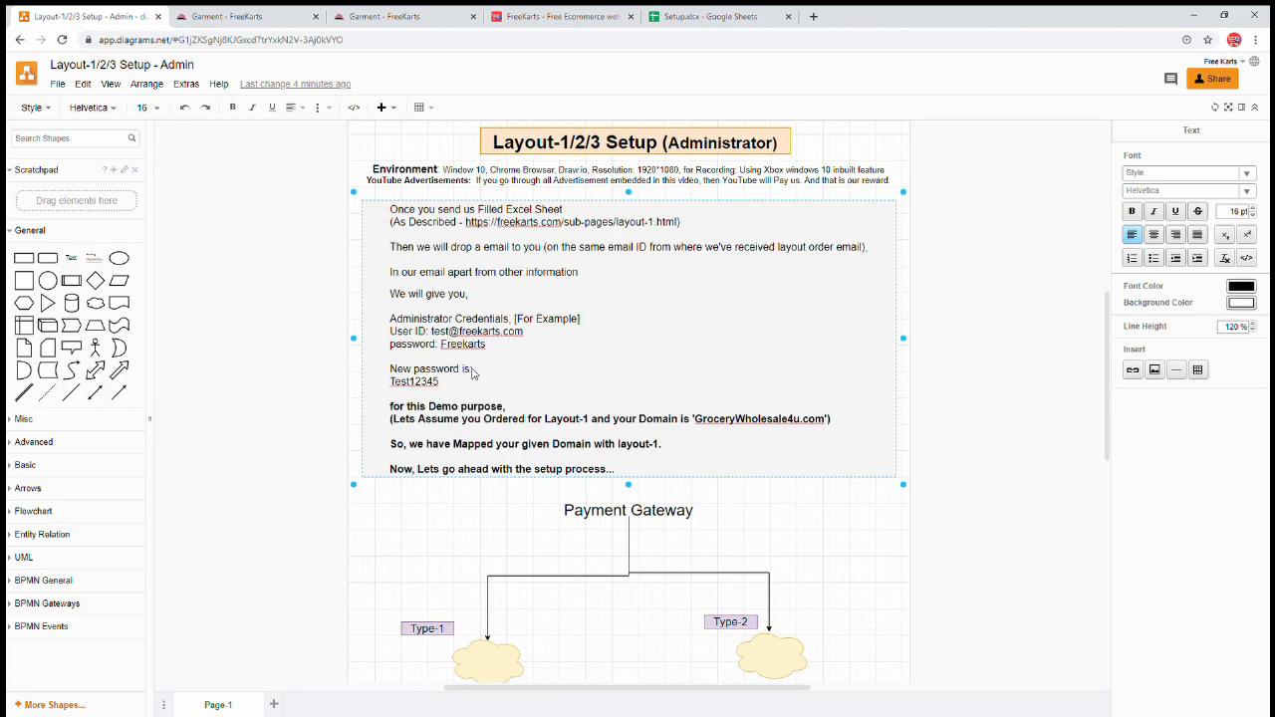
{"action": "key", "text": "Delete"}
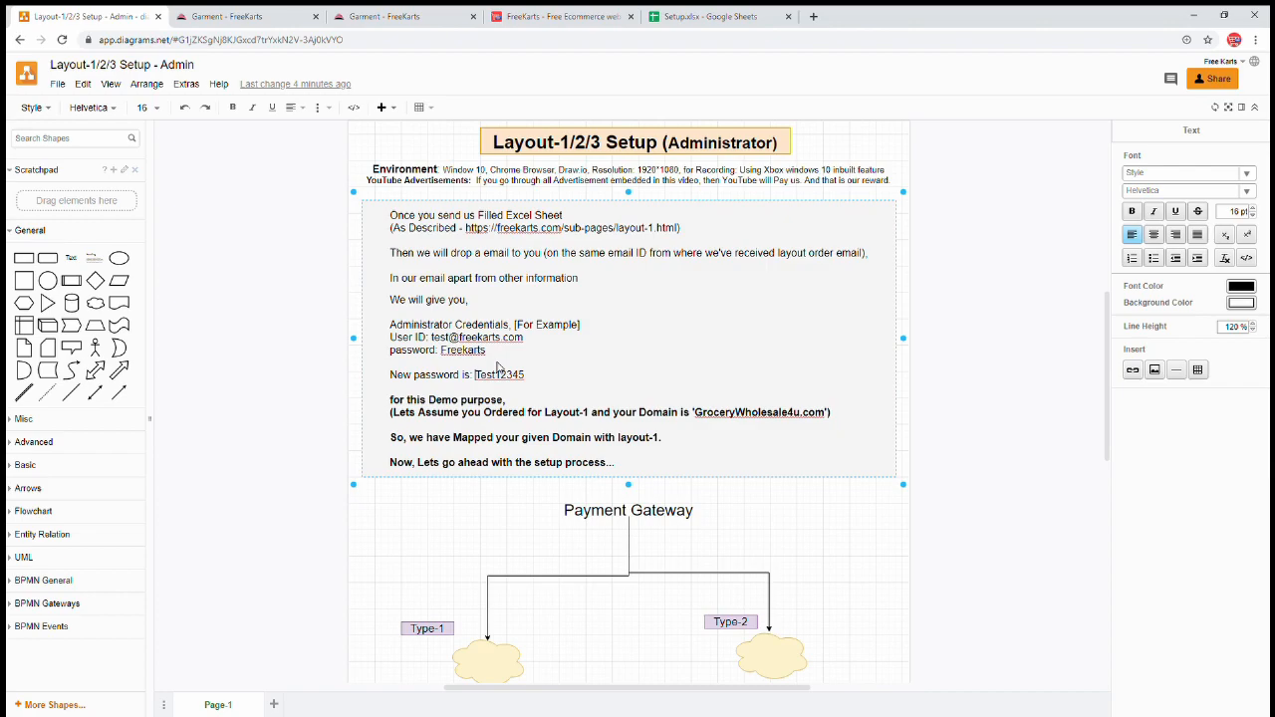
- Finish editing the notes and press Reset Me!! in the store to apply the new password
{"action": "left_click", "coordinate": [316, 267]}
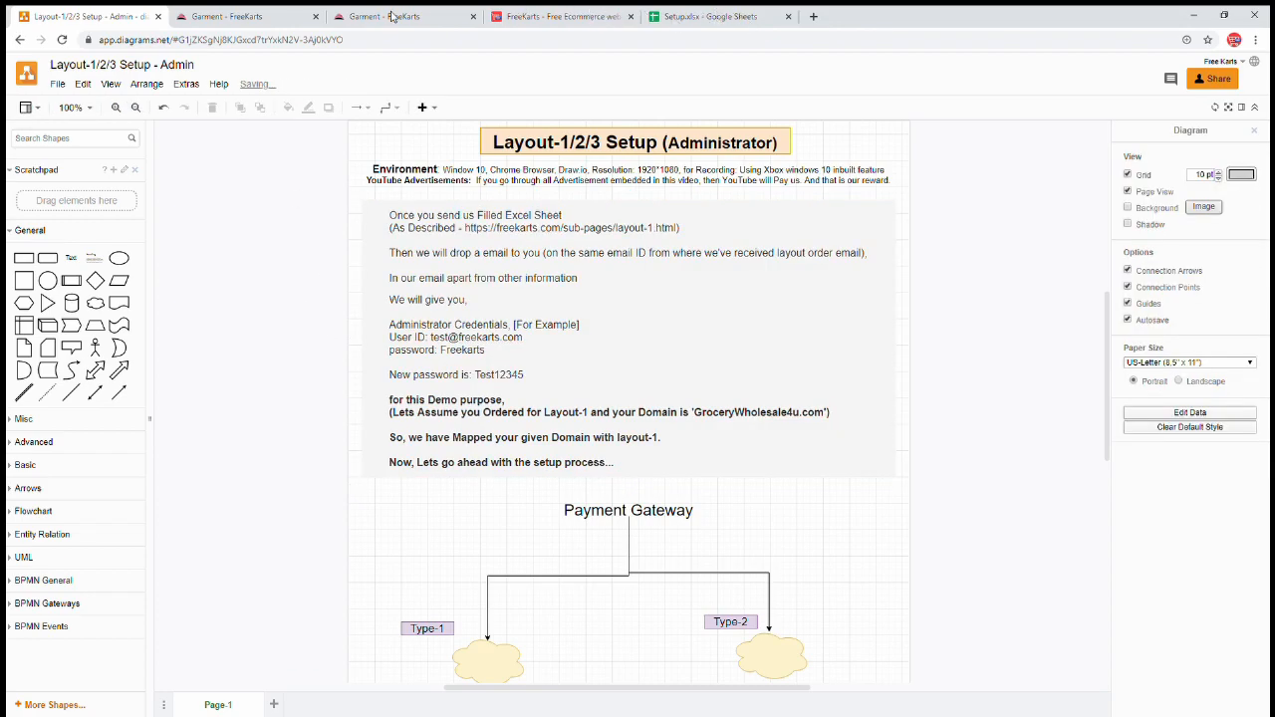
{"action": "left_click", "coordinate": [398, 16]}
{"action": "left_click", "coordinate": [367, 240]}
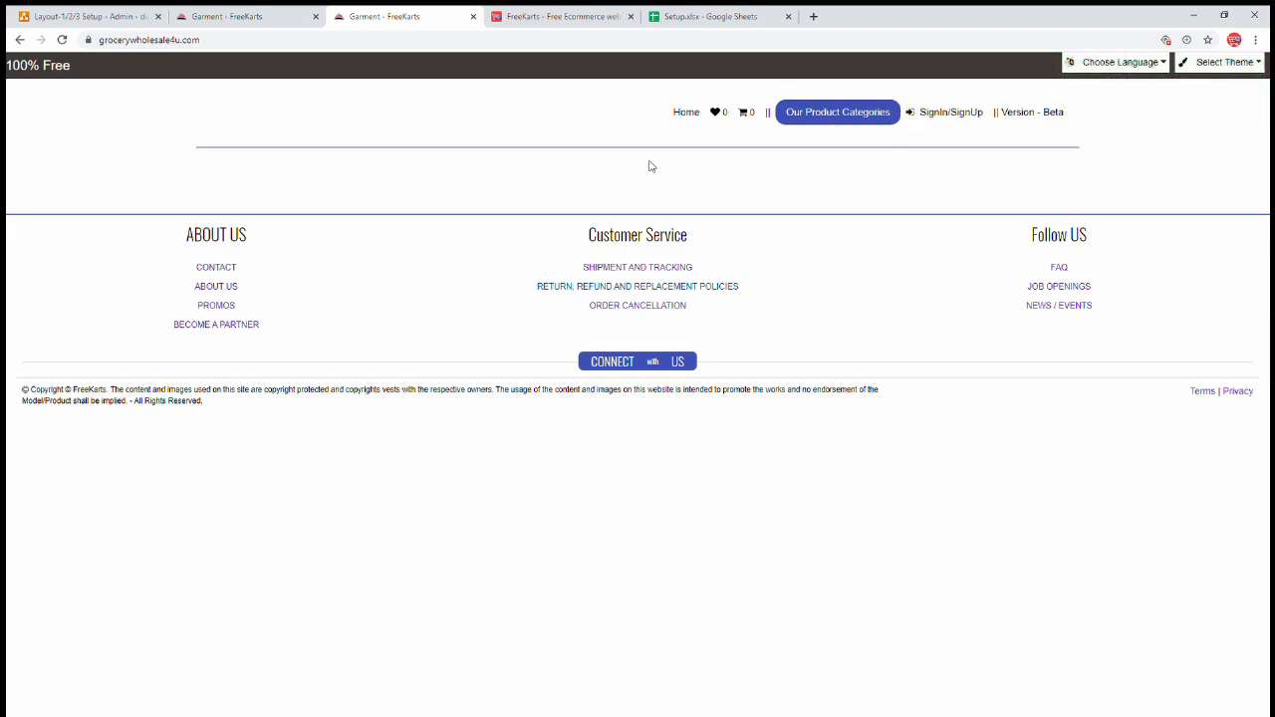
- Open the store sign-in form and copy the admin credentials from the draw.io diagram
{"action": "left_click", "coordinate": [962, 121]}
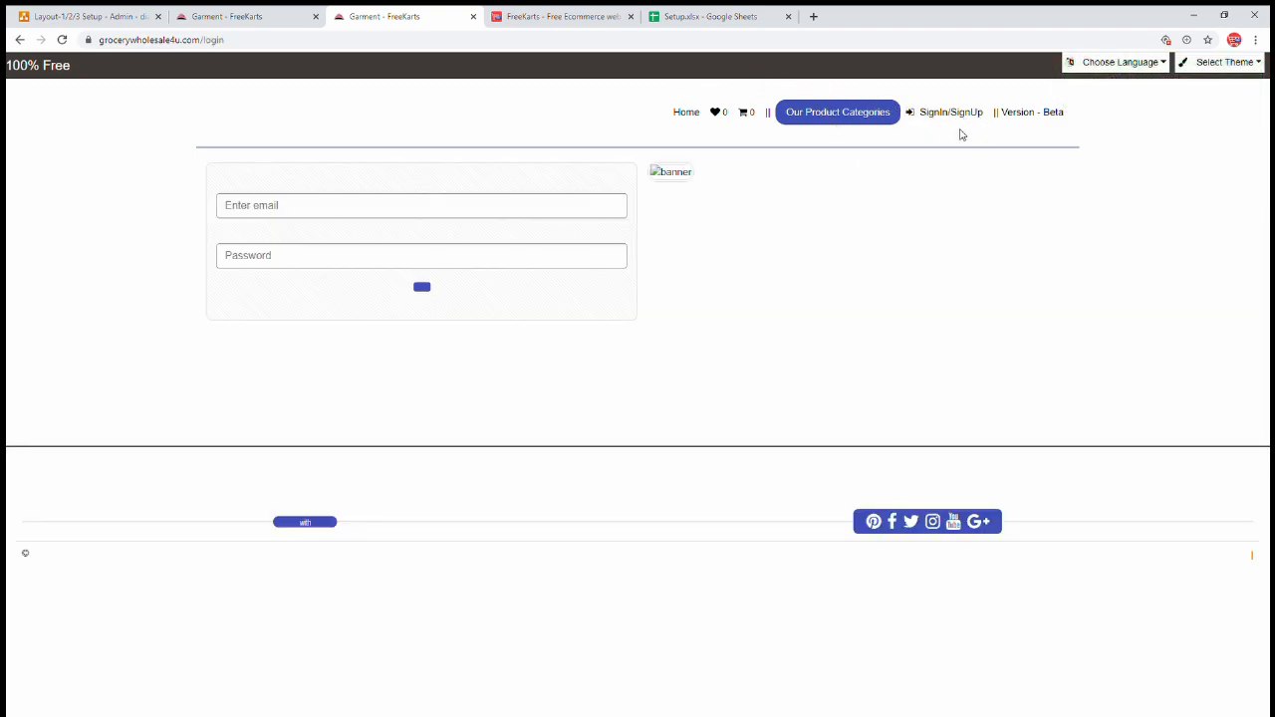
{"action": "left_click", "coordinate": [377, 210]}
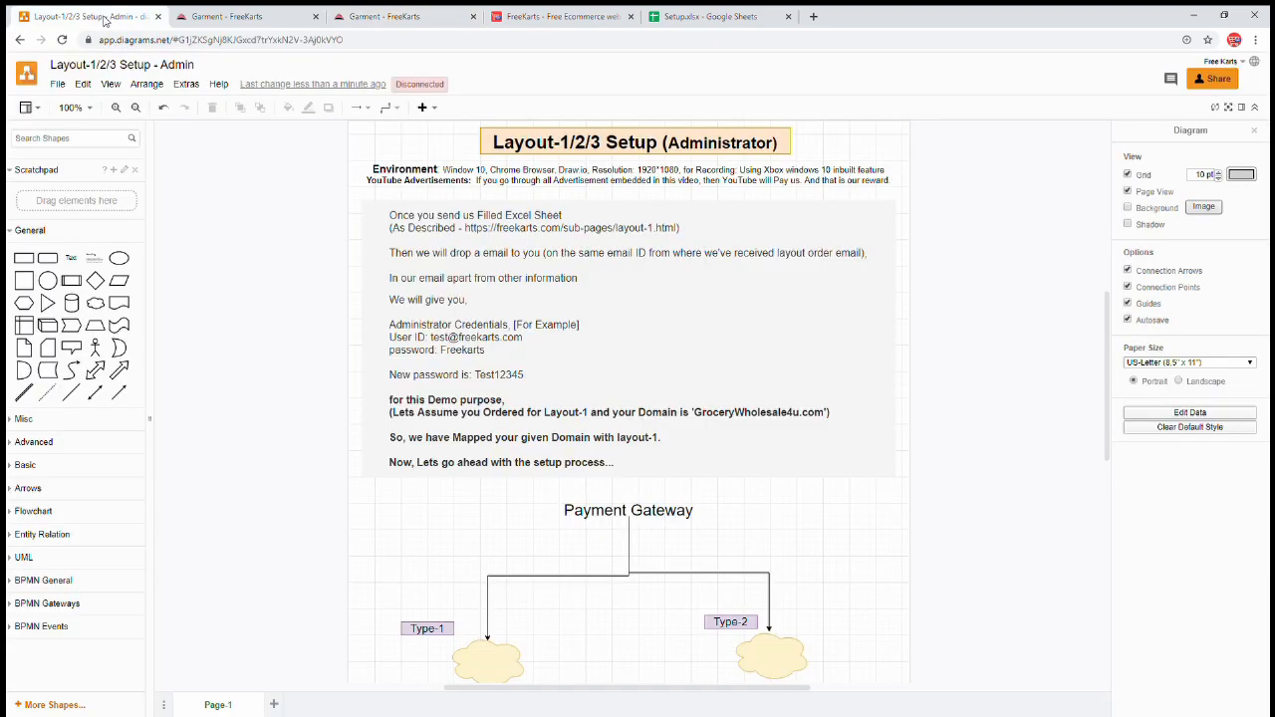
{"action": "left_click", "coordinate": [116, 20]}
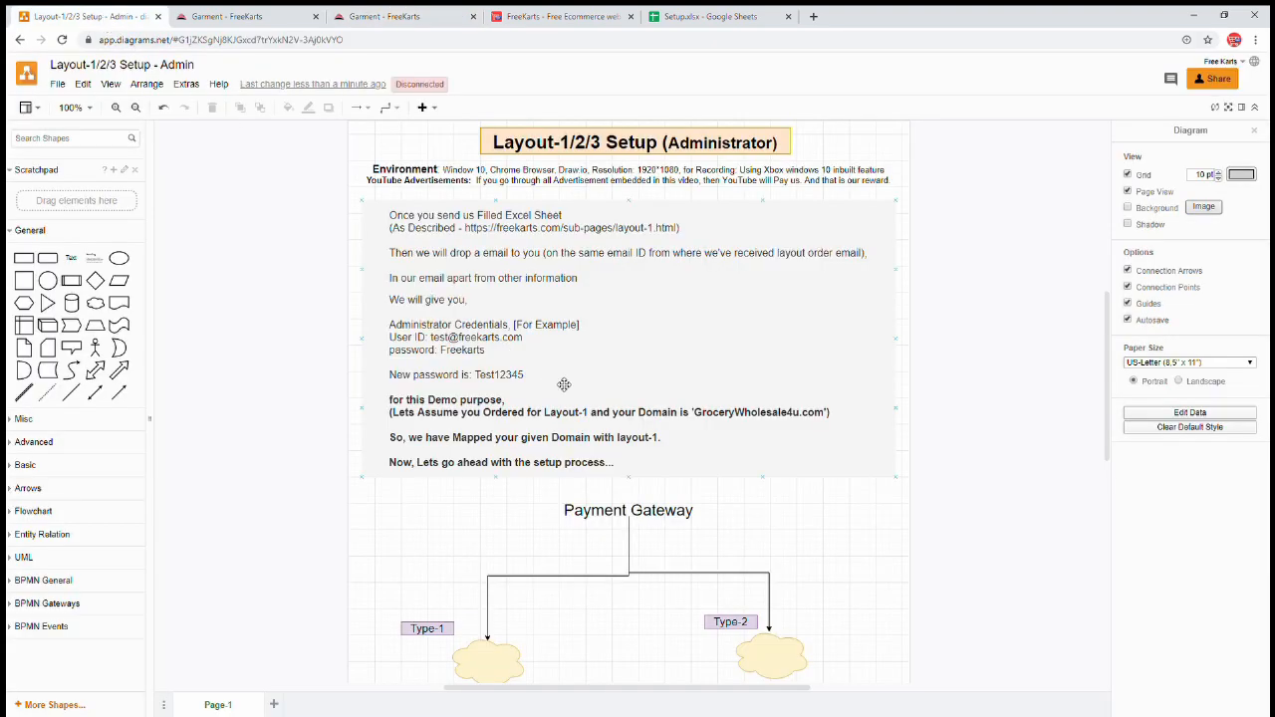
{"action": "left_click", "coordinate": [491, 359]}
{"action": "double_click", "coordinate": [438, 344]}
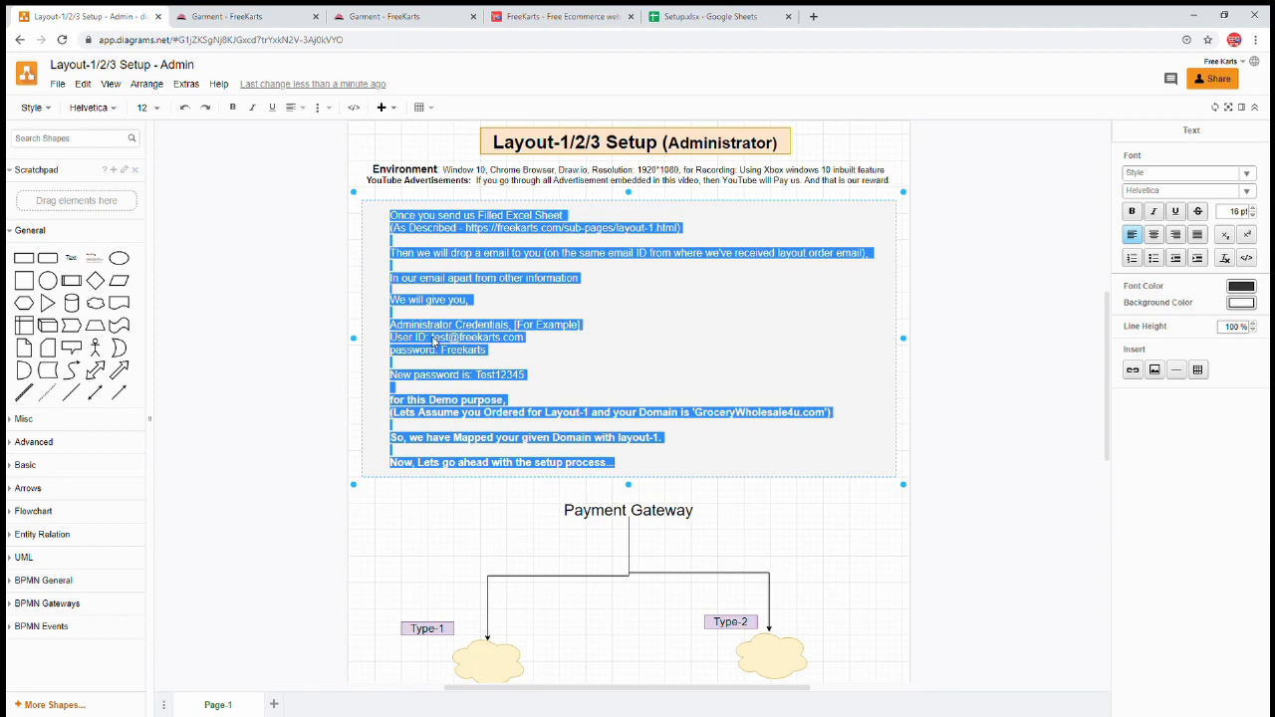
{"action": "left_click", "coordinate": [433, 341]}
{"action": "double_click", "coordinate": [433, 340]}
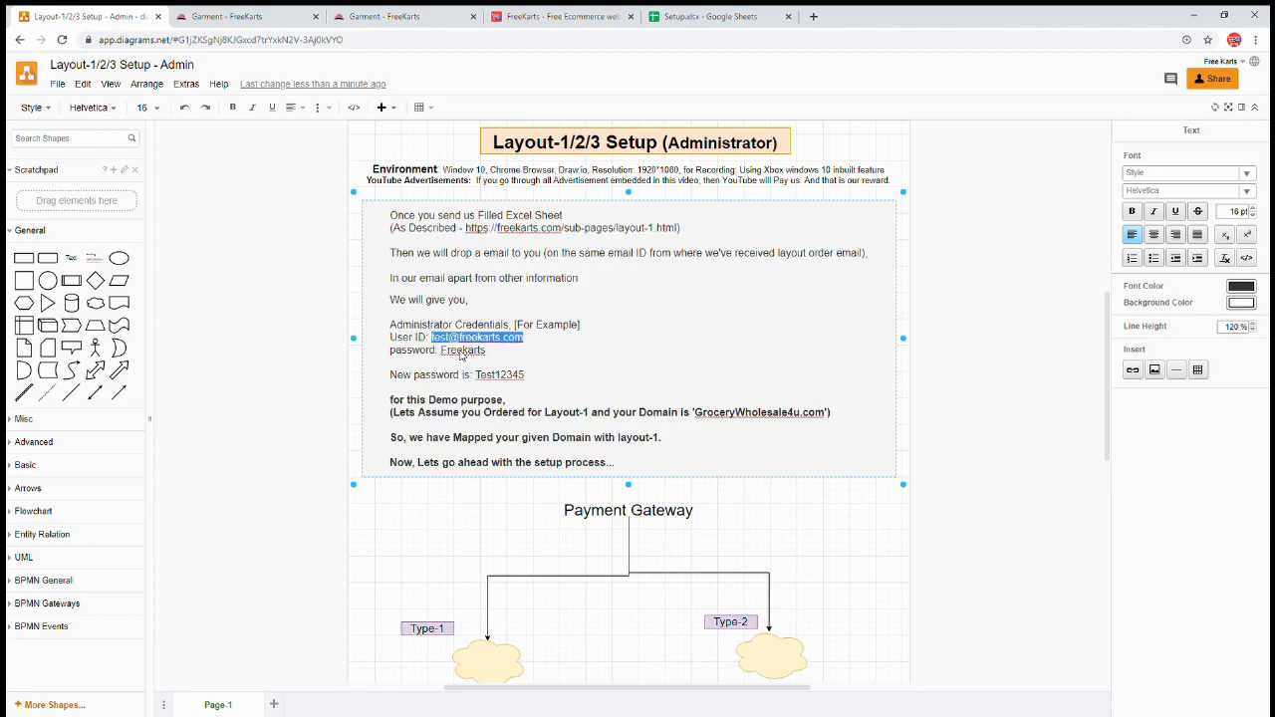
{"action": "double_click", "coordinate": [463, 352]}
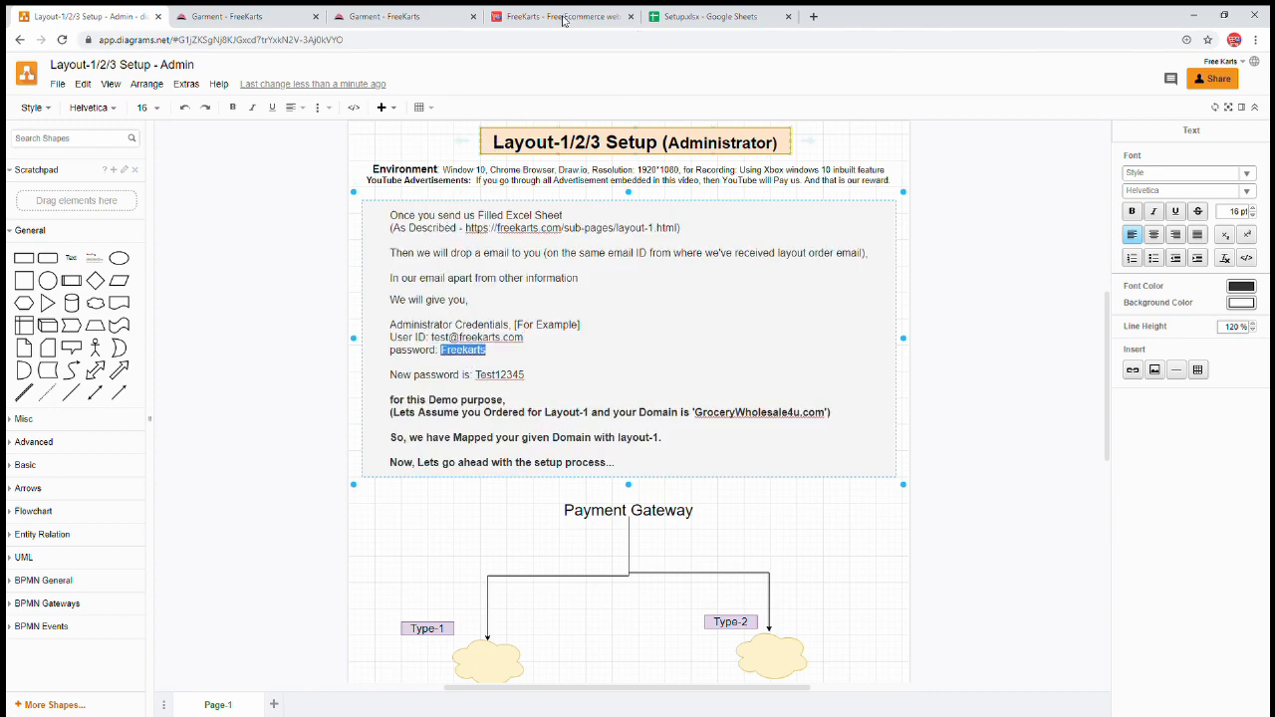
- Paste the example password into the sign-in form and try logging in
{"action": "left_click", "coordinate": [397, 16]}
{"action": "left_click", "coordinate": [356, 295]}
{"action": "key", "text": "ctrl+v"}
{"action": "left_click", "coordinate": [423, 329]}
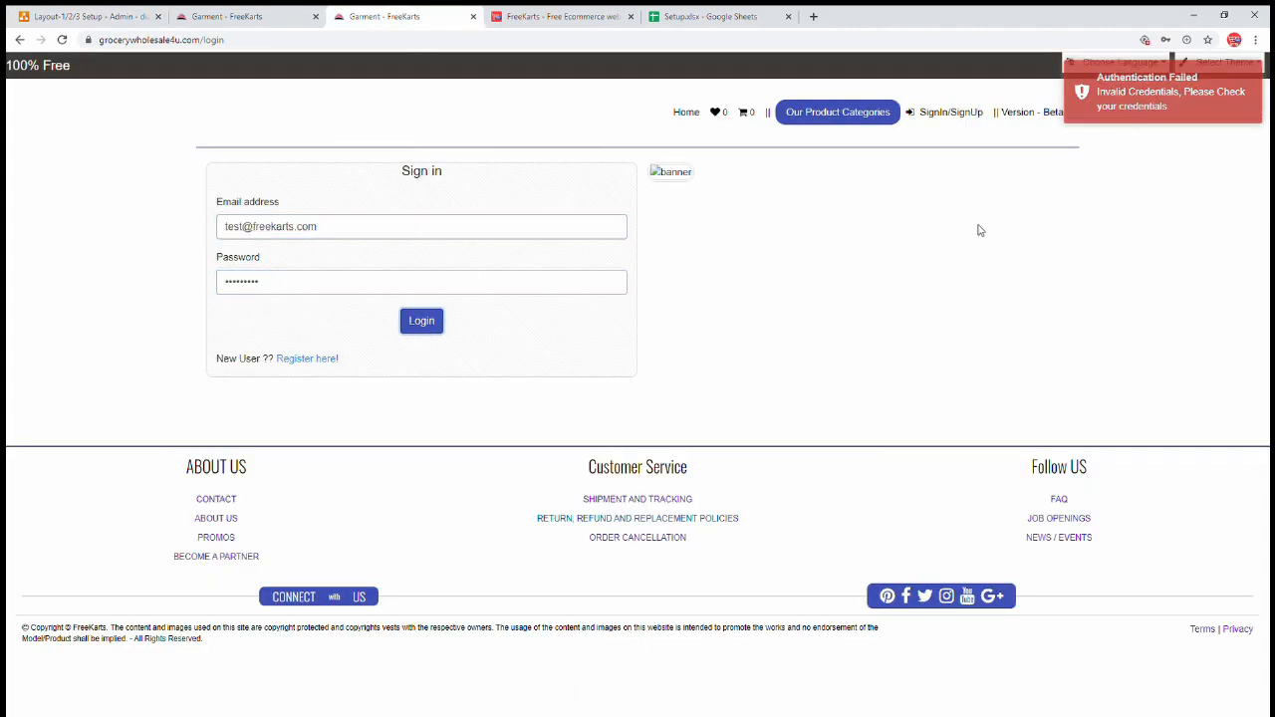
- Copy the new password from the diagram, replace the password entry, and log in as administrator
{"action": "left_click", "coordinate": [129, 18]}
{"action": "double_click", "coordinate": [498, 374]}
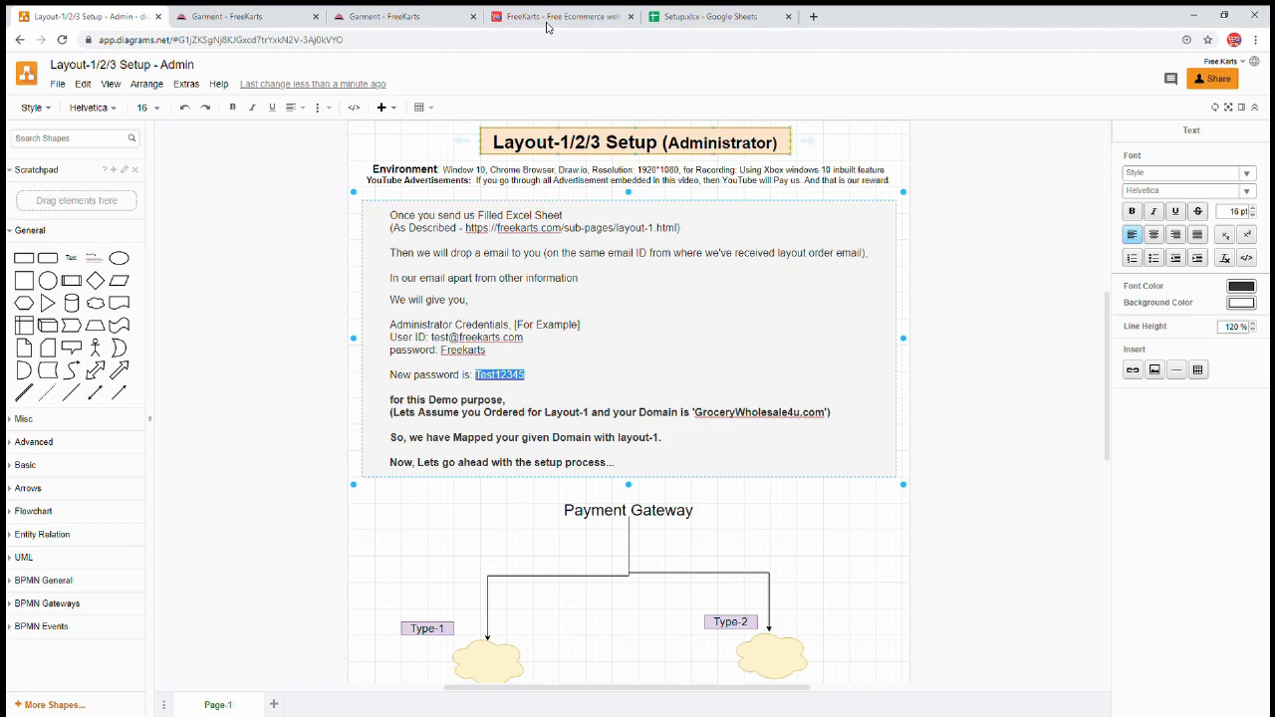
{"action": "left_click", "coordinate": [372, 18]}
{"action": "double_click", "coordinate": [342, 285]}
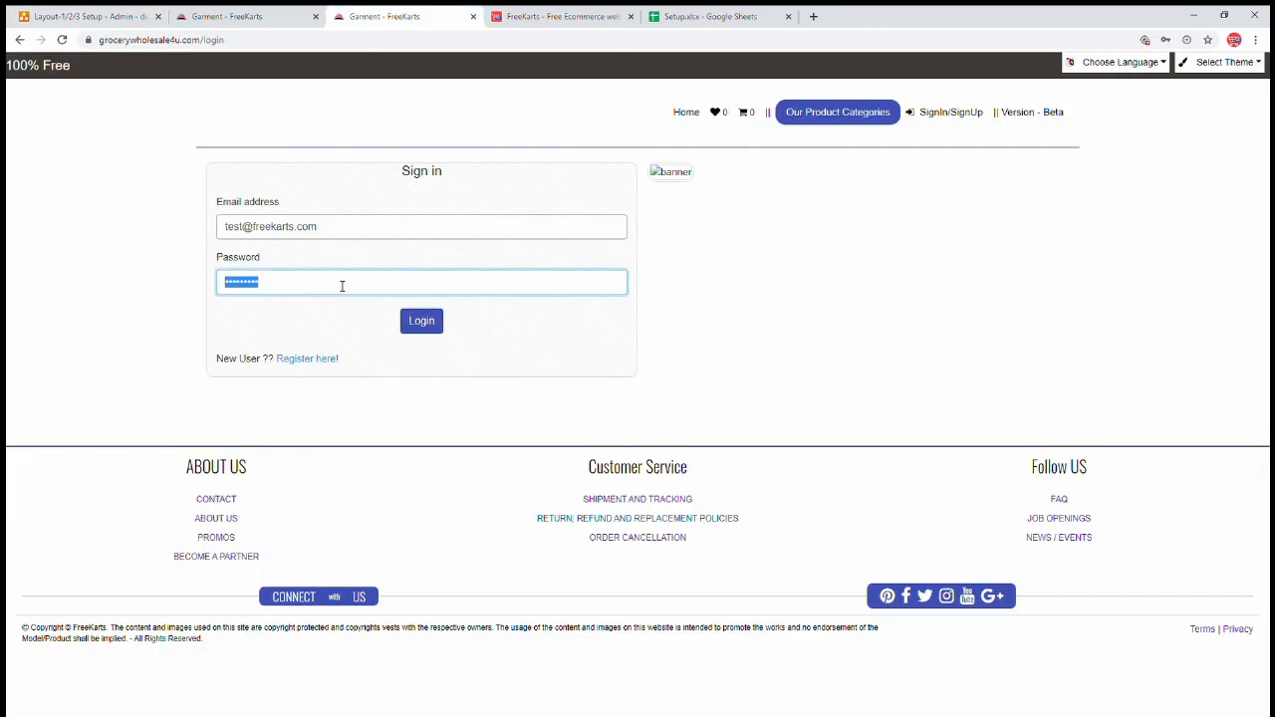
{"action": "left_click", "coordinate": [408, 329]}
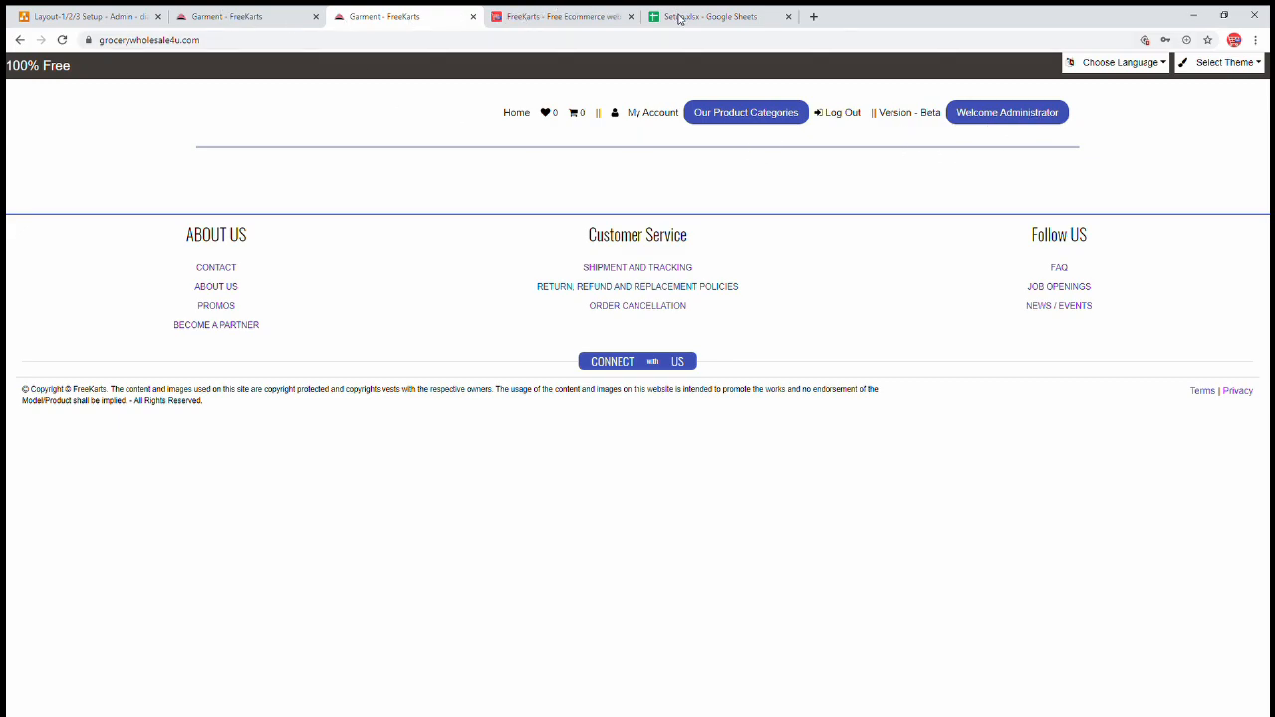
- Read the Set Policy step in cell B6 of Setup.xlsx, then return to the FreeKarts admin page
{"action": "left_click", "coordinate": [680, 17]}
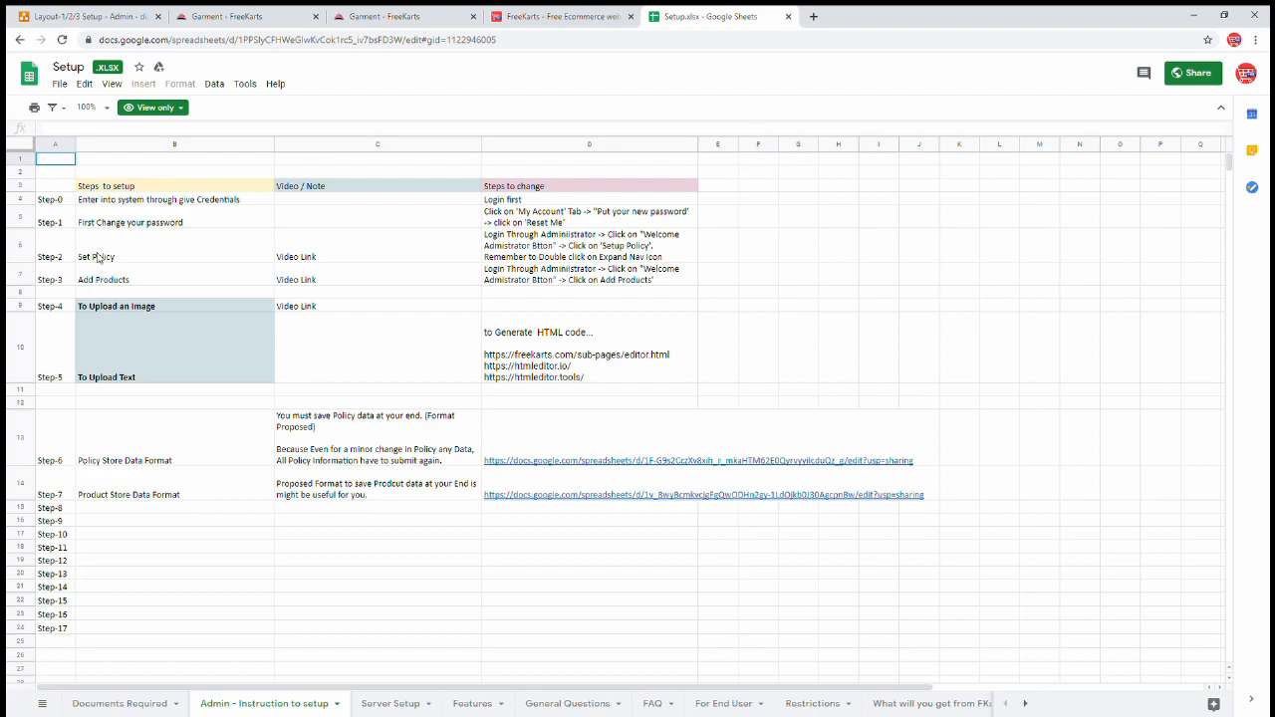
{"action": "left_click", "coordinate": [110, 256]}
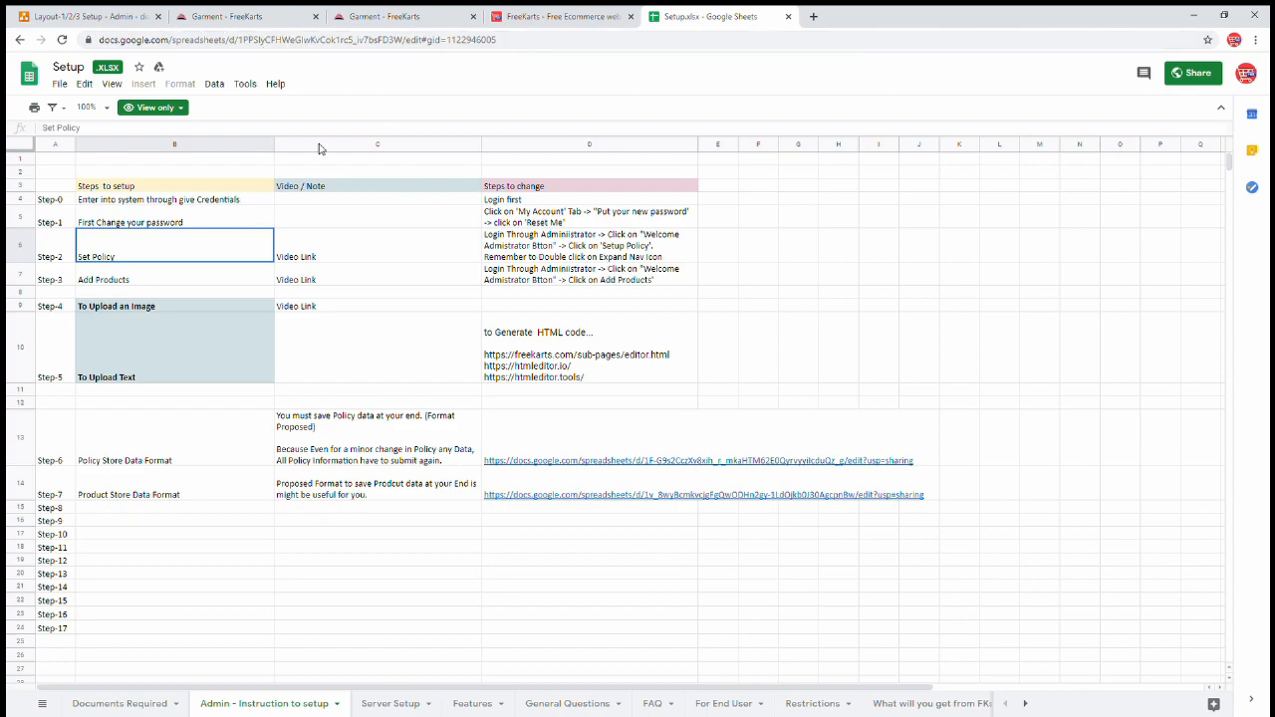
{"action": "left_click", "coordinate": [423, 17]}
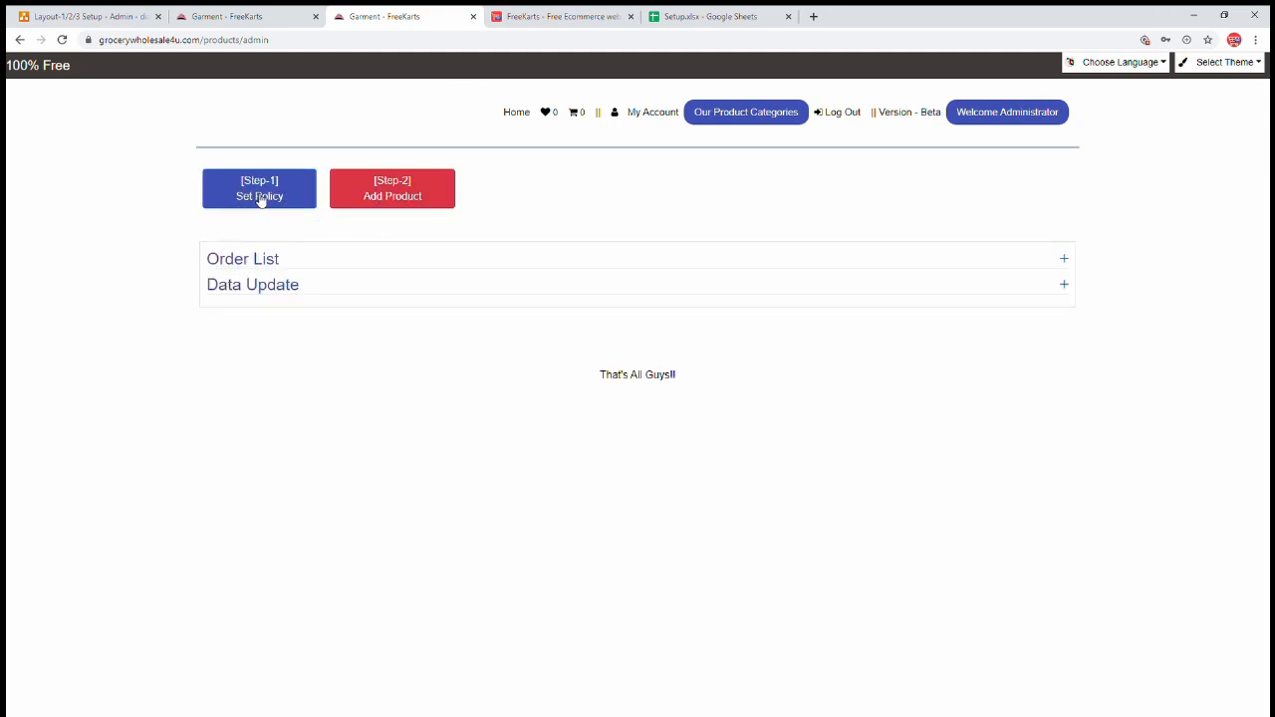
- Open Set Policy and expand the Project, Profile and Home Top-Category Configuration sections
{"action": "left_click", "coordinate": [274, 202]}
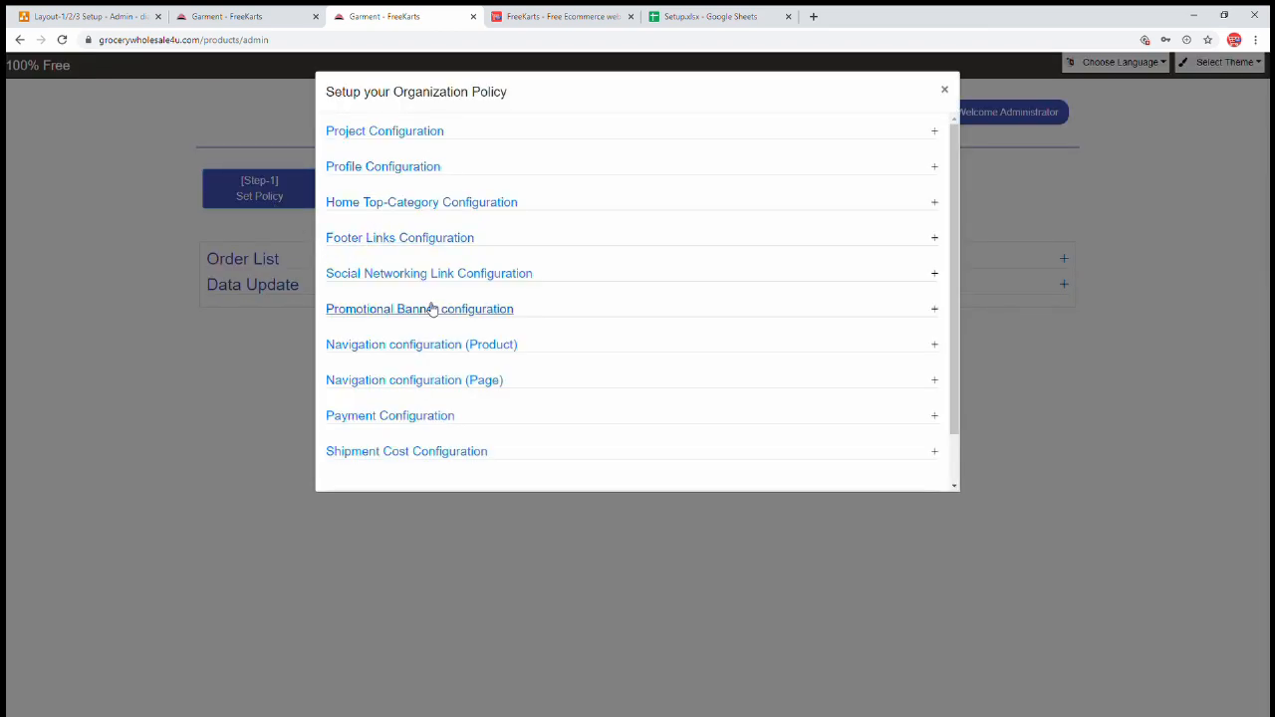
{"action": "left_click", "coordinate": [416, 132]}
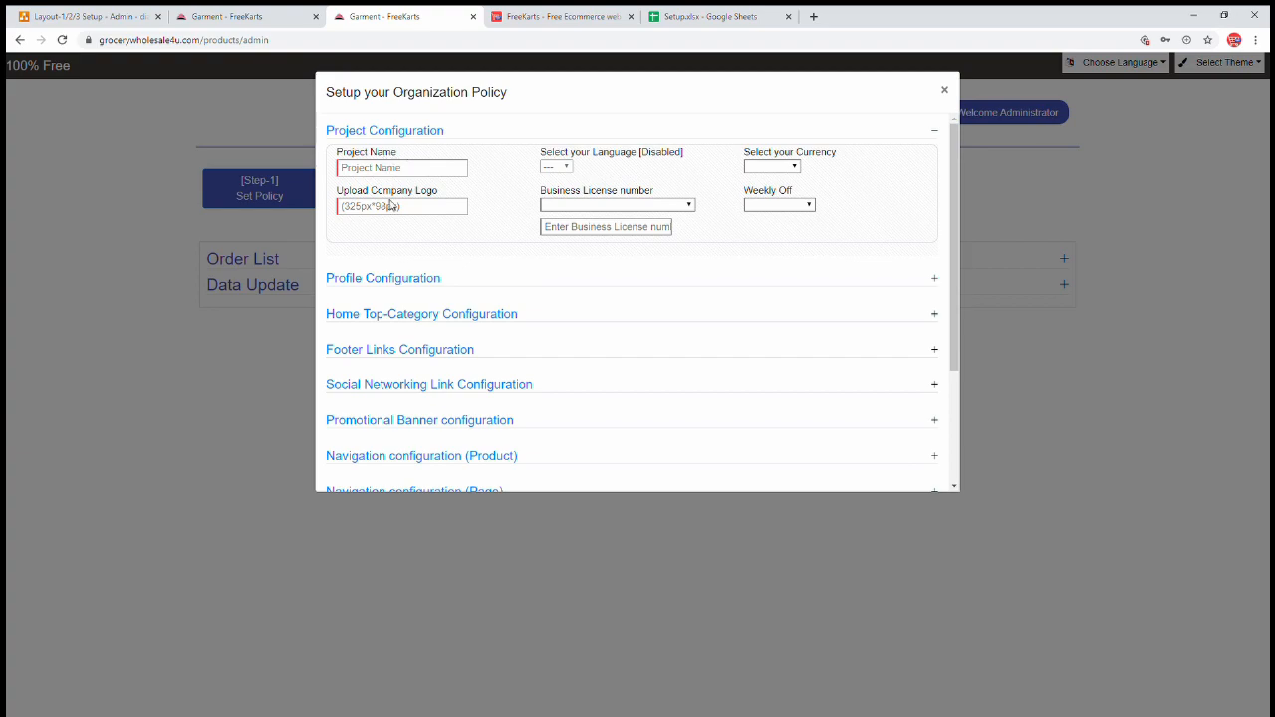
{"action": "left_click", "coordinate": [408, 279]}
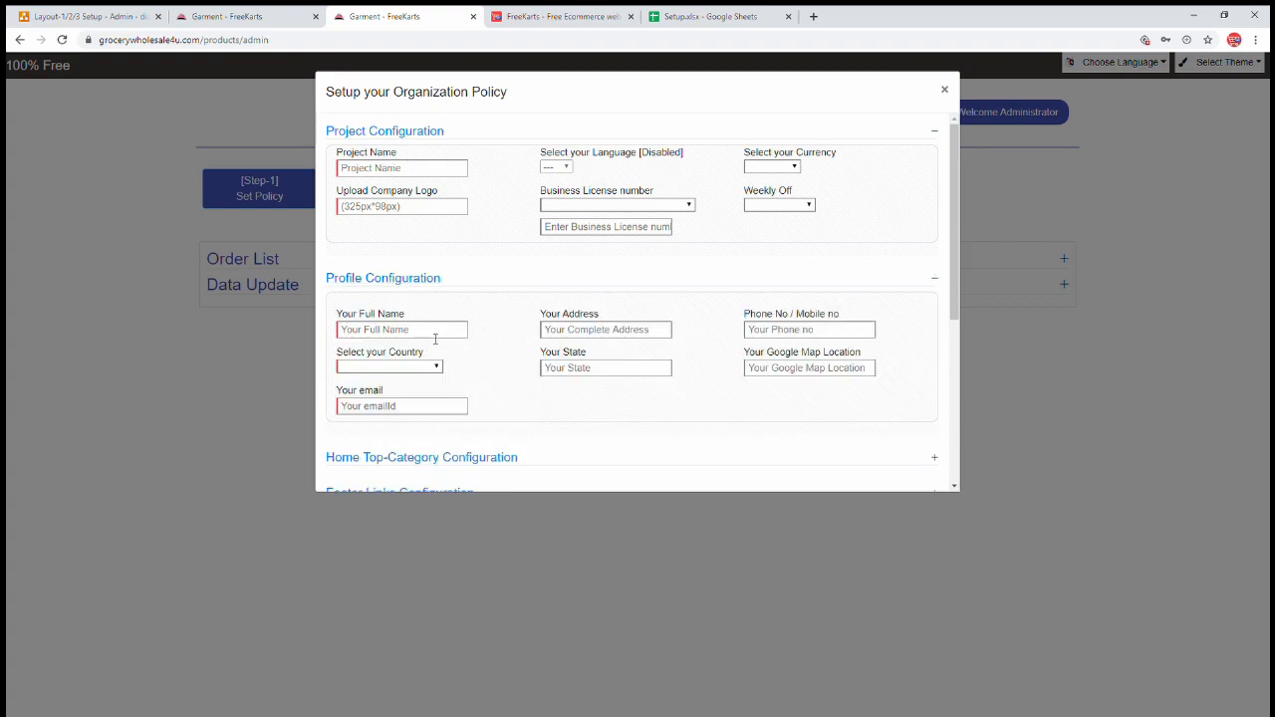
{"action": "left_click", "coordinate": [422, 460]}
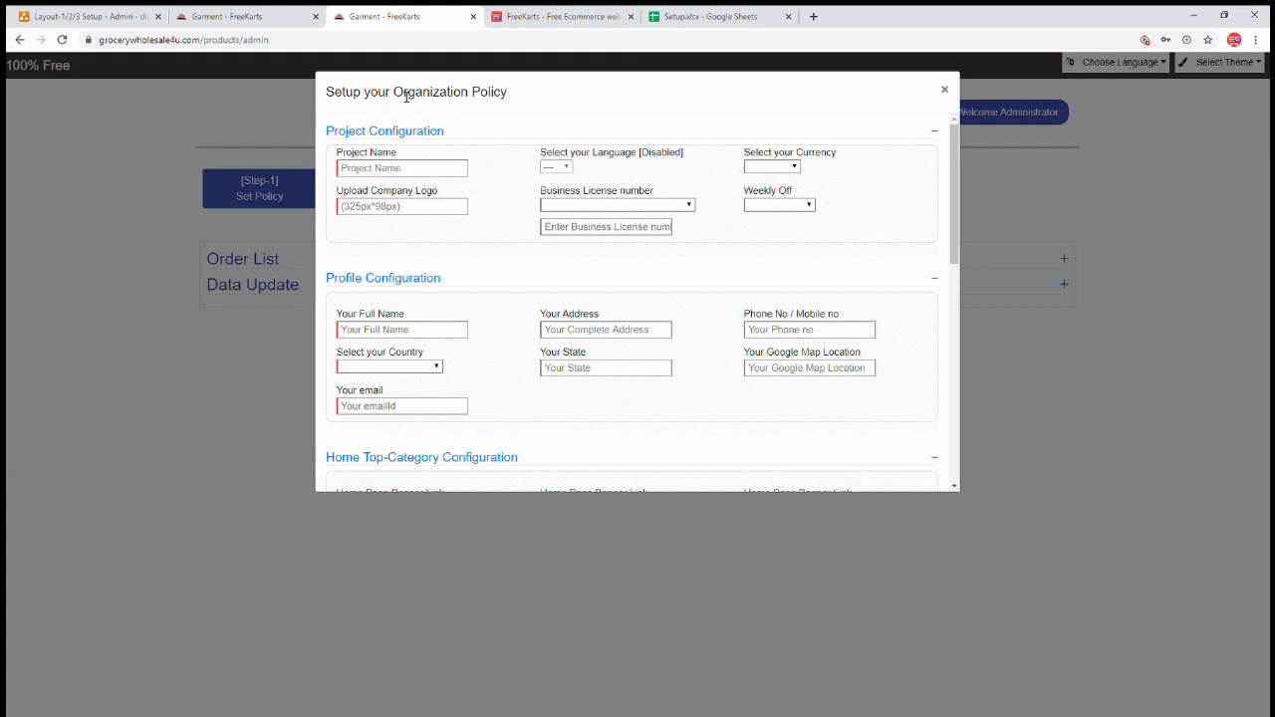
{"action": "left_click_drag", "start_coordinate": [405, 96], "coordinate": [512, 97]}
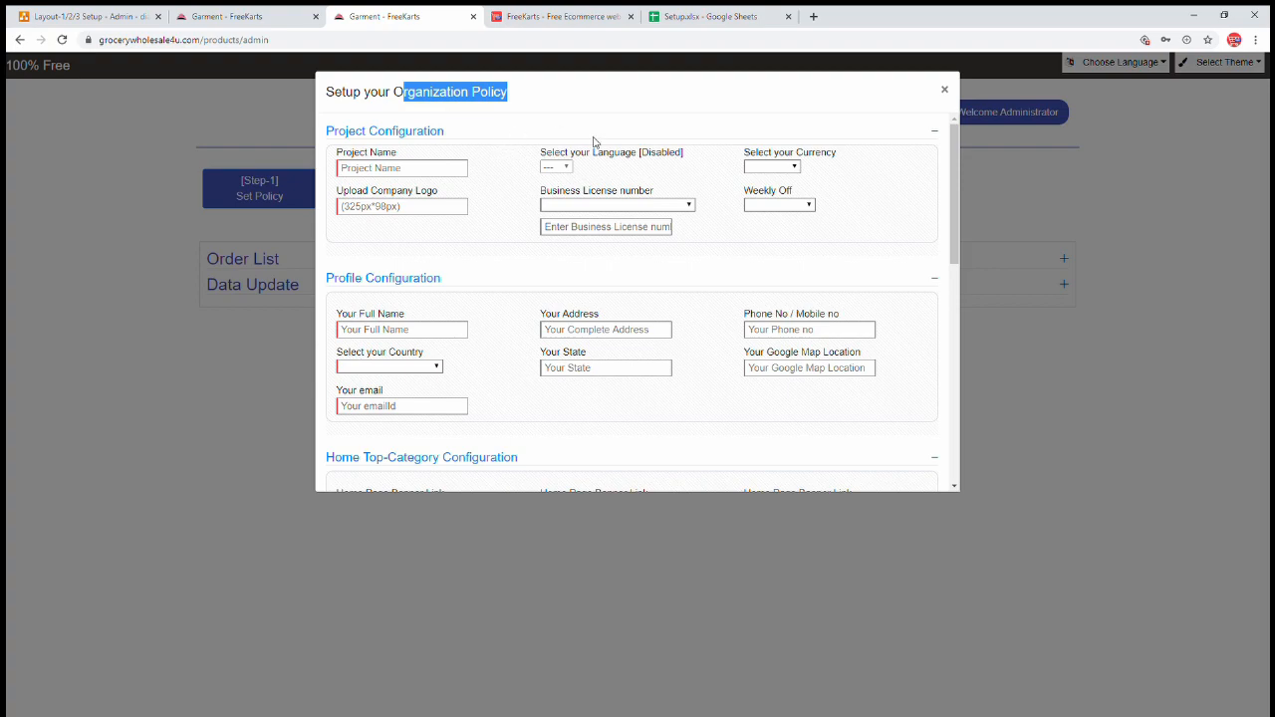
{"action": "left_click", "coordinate": [421, 171]}
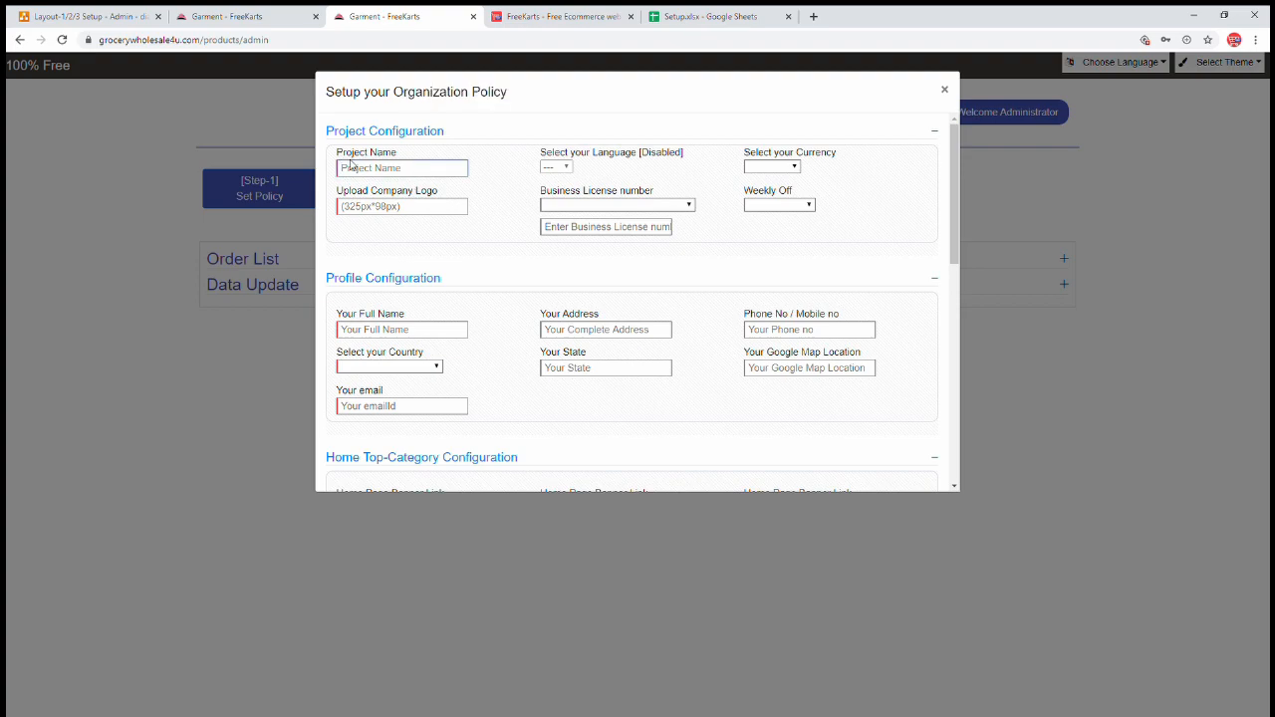
- Paste DummyBunsiessName into the Project Name field
{"action": "type", "text": "DummyBunsiessName"}
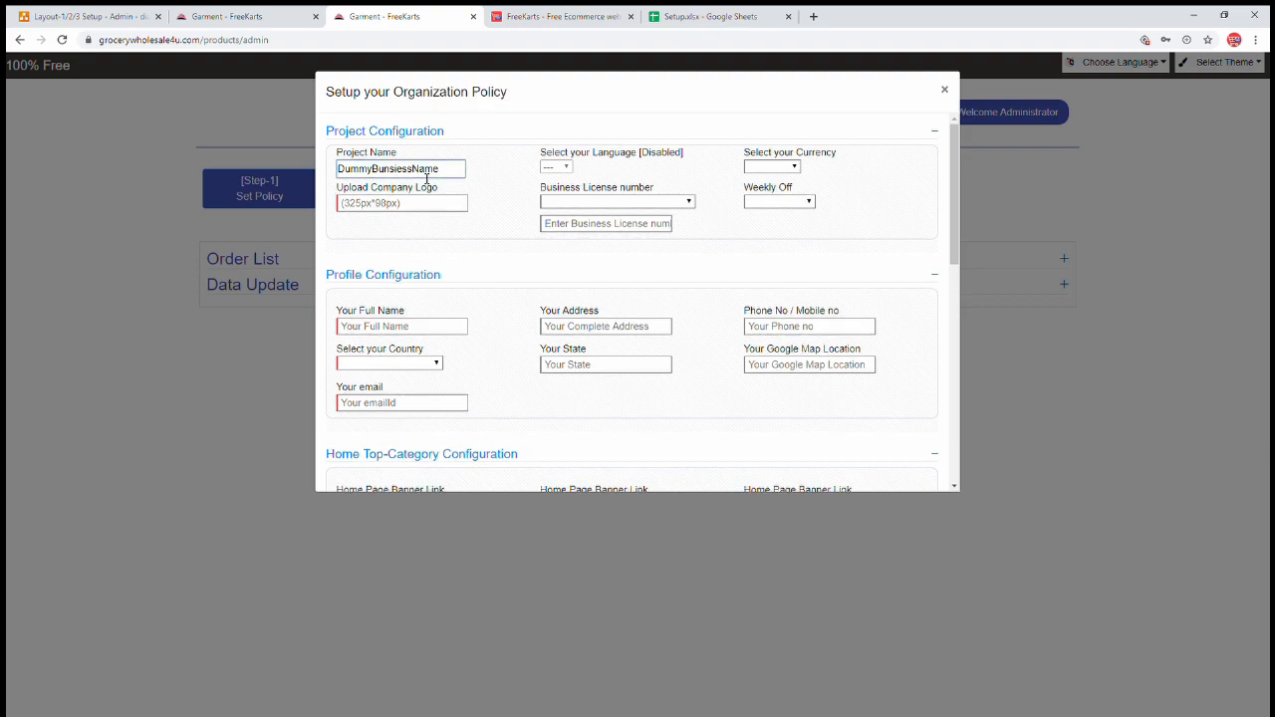
{"action": "left_click_drag", "start_coordinate": [561, 160], "coordinate": [638, 160]}
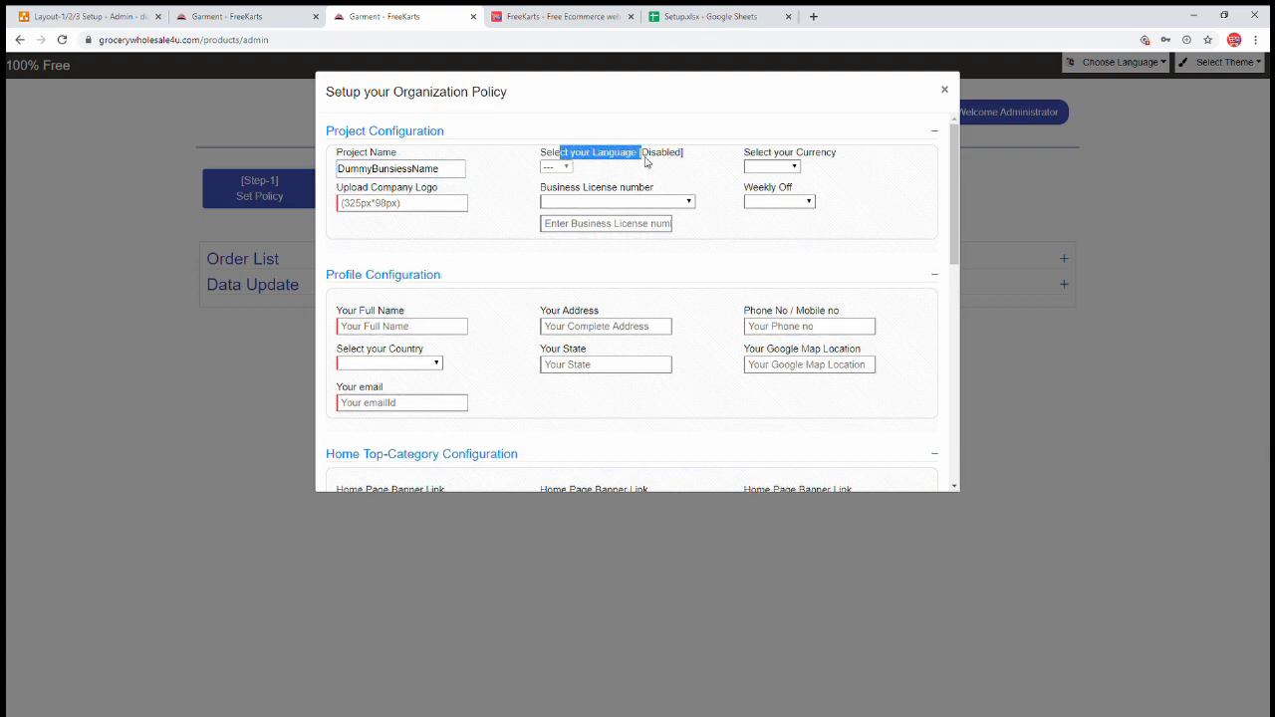
{"action": "left_click", "coordinate": [587, 174]}
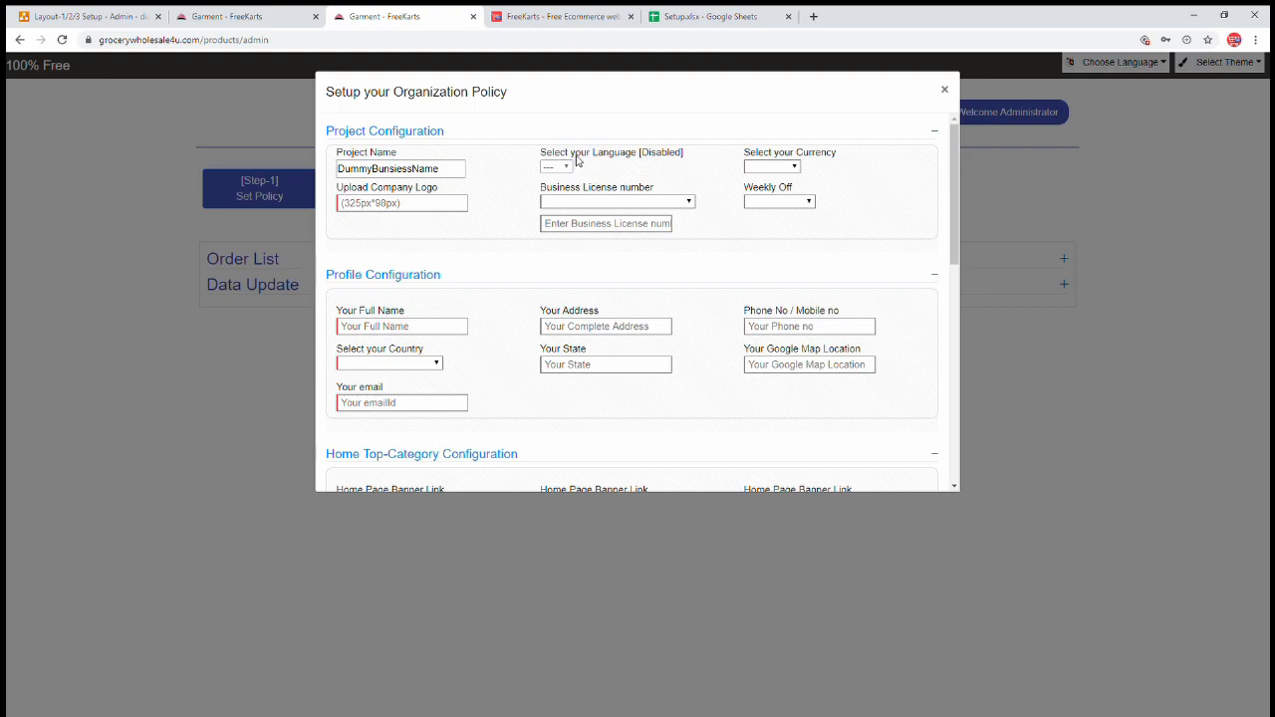
- Set the store currency to $ and focus the company logo field
{"action": "left_click_drag", "start_coordinate": [775, 152], "coordinate": [843, 157]}
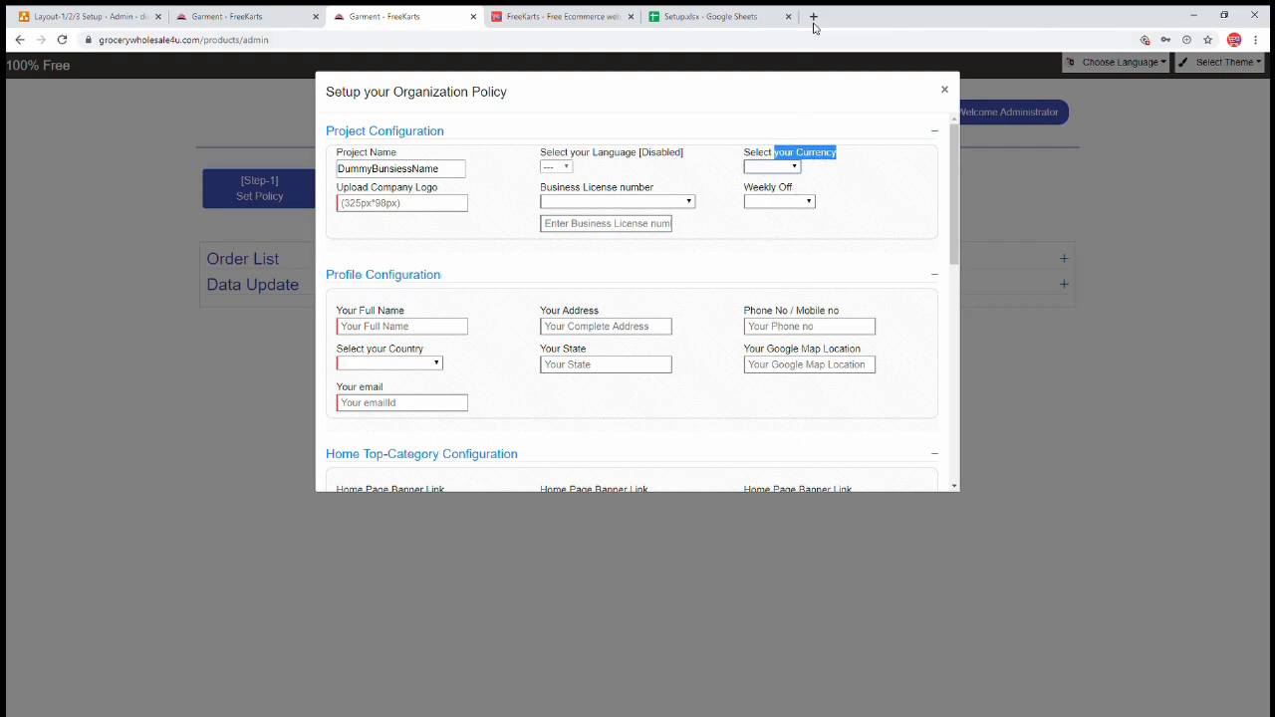
{"action": "left_click", "coordinate": [812, 16]}
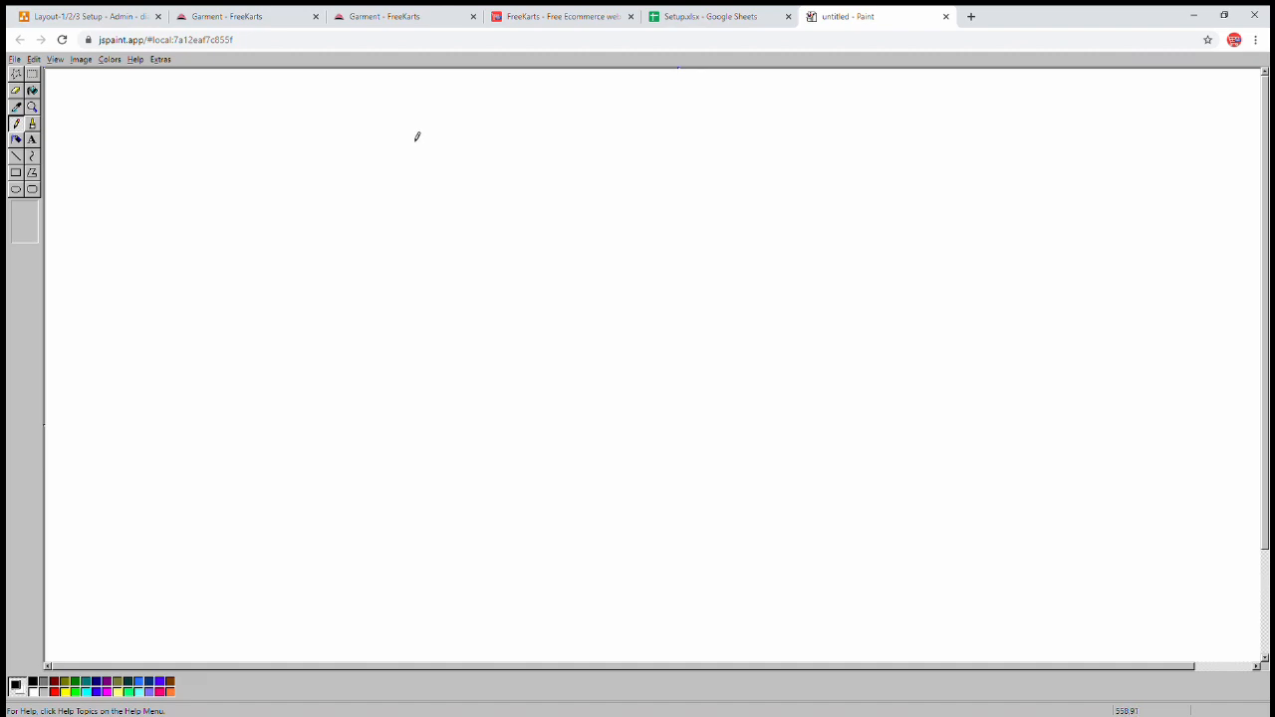
{"action": "key", "text": "ctrl+v"}
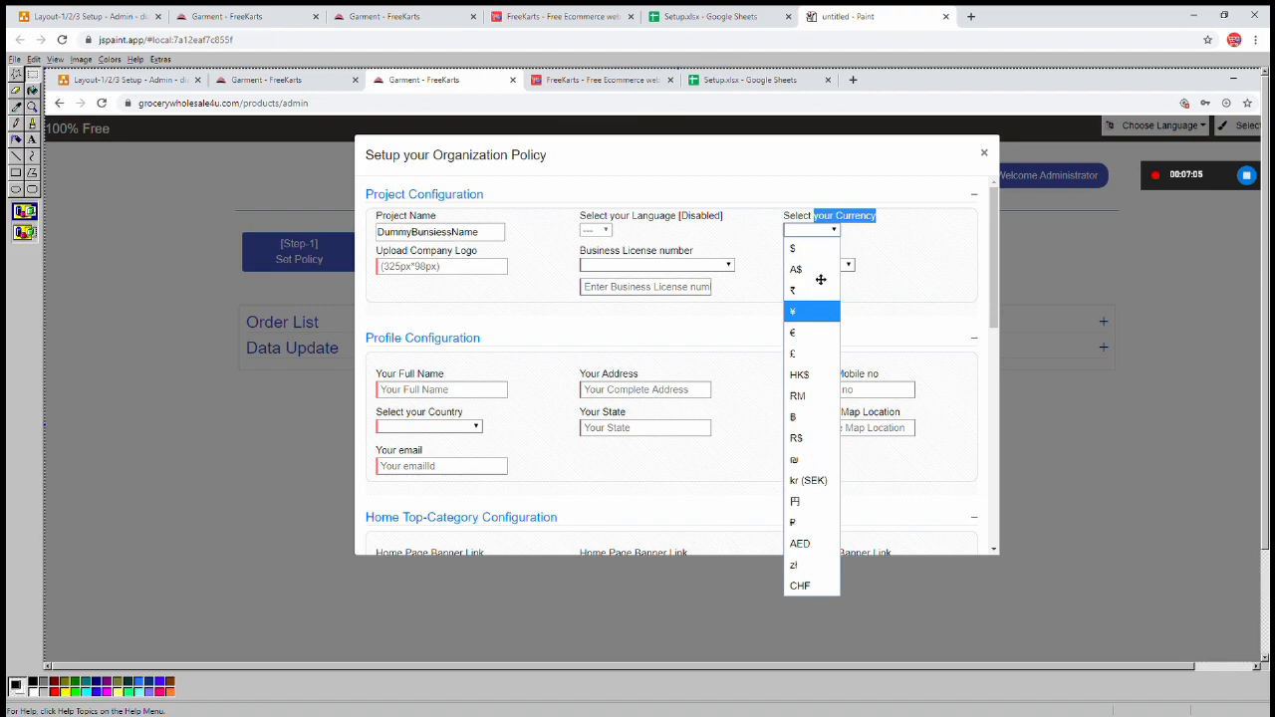
{"action": "left_click", "coordinate": [700, 13]}
{"action": "left_click", "coordinate": [396, 13]}
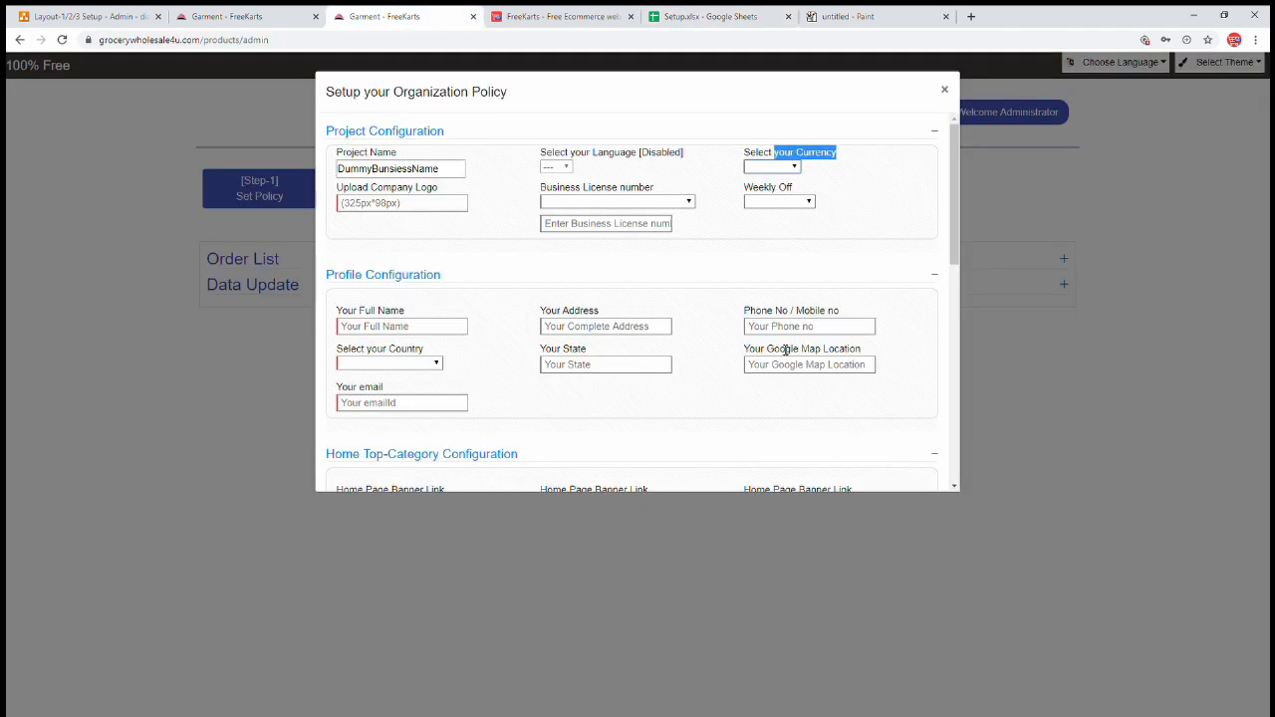
{"action": "left_click", "coordinate": [780, 173]}
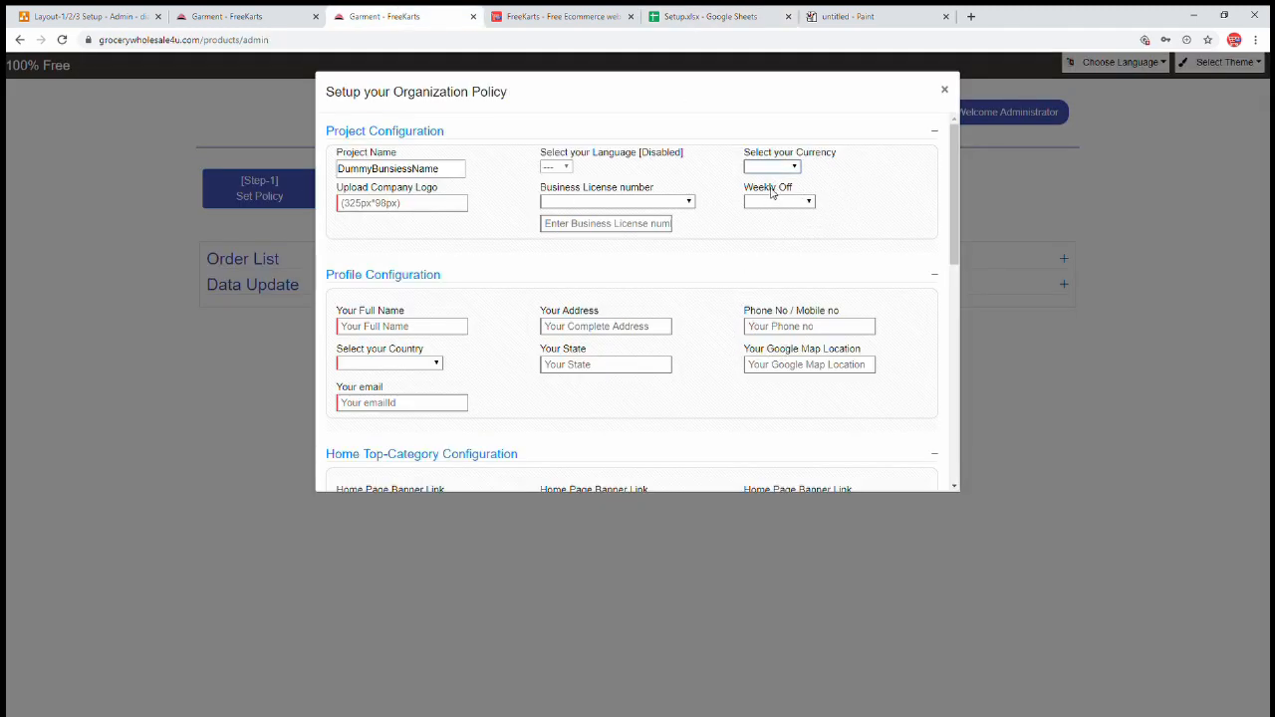
{"action": "left_click", "coordinate": [381, 203]}
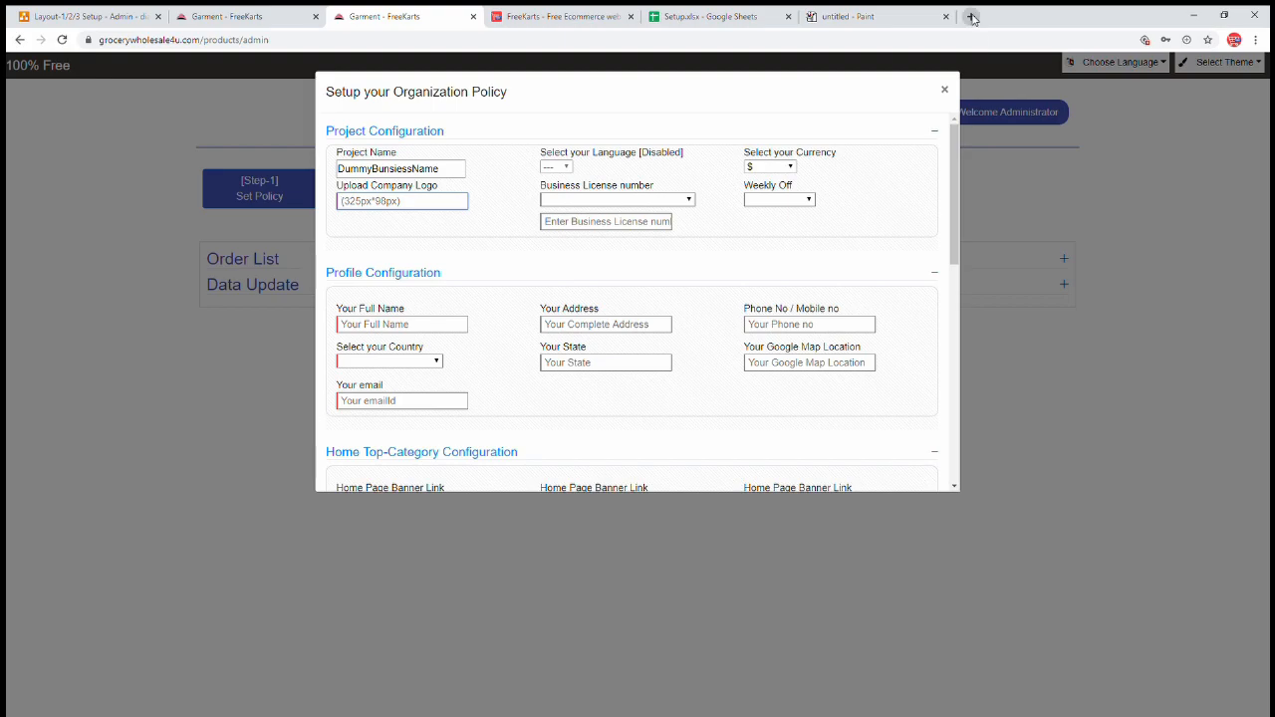
{"action": "left_click", "coordinate": [971, 16]}
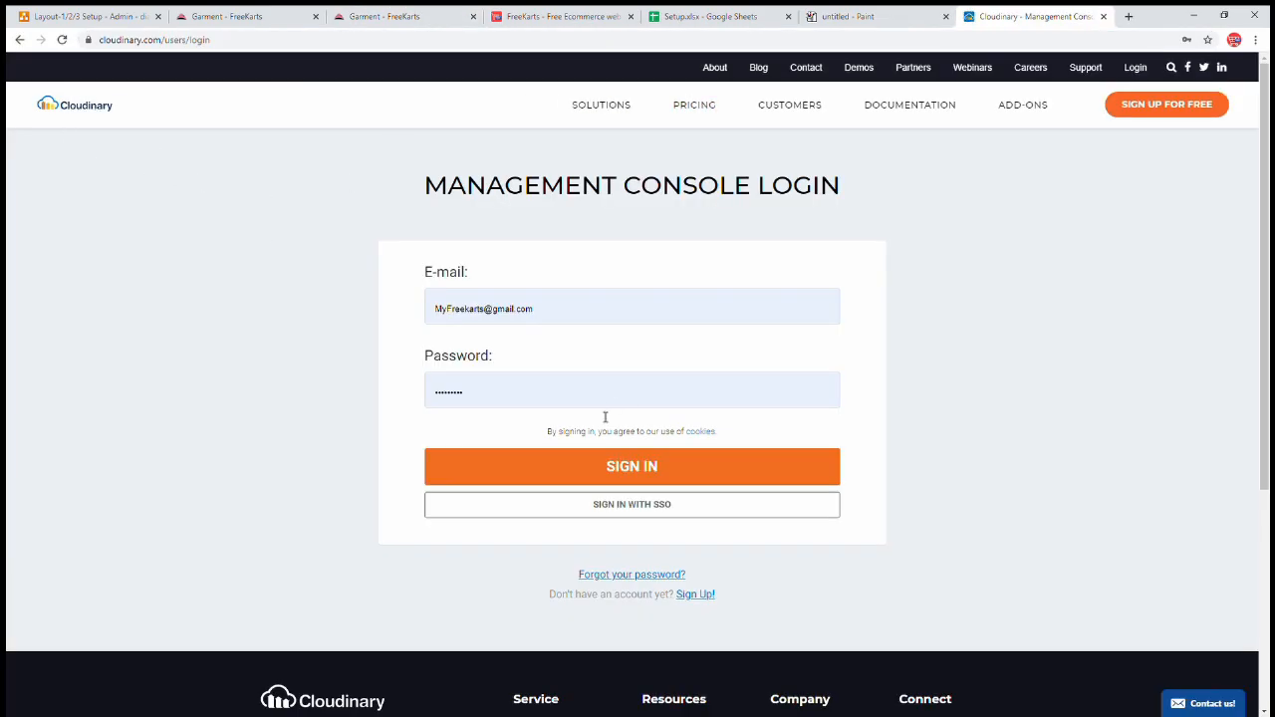
- Sign in to Cloudinary, open the Media Library's Demo folder and copy the demoLog_awcxj6 image URL
{"action": "left_click", "coordinate": [648, 470]}
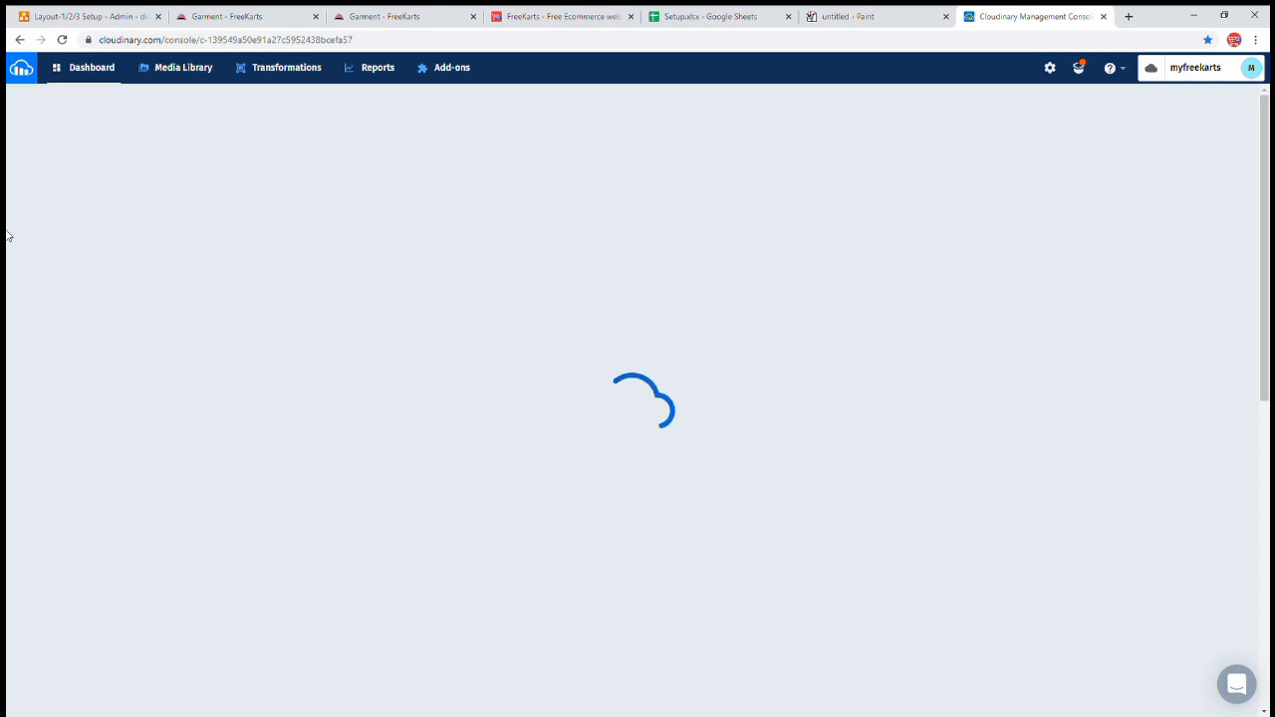
{"action": "left_click", "coordinate": [179, 72]}
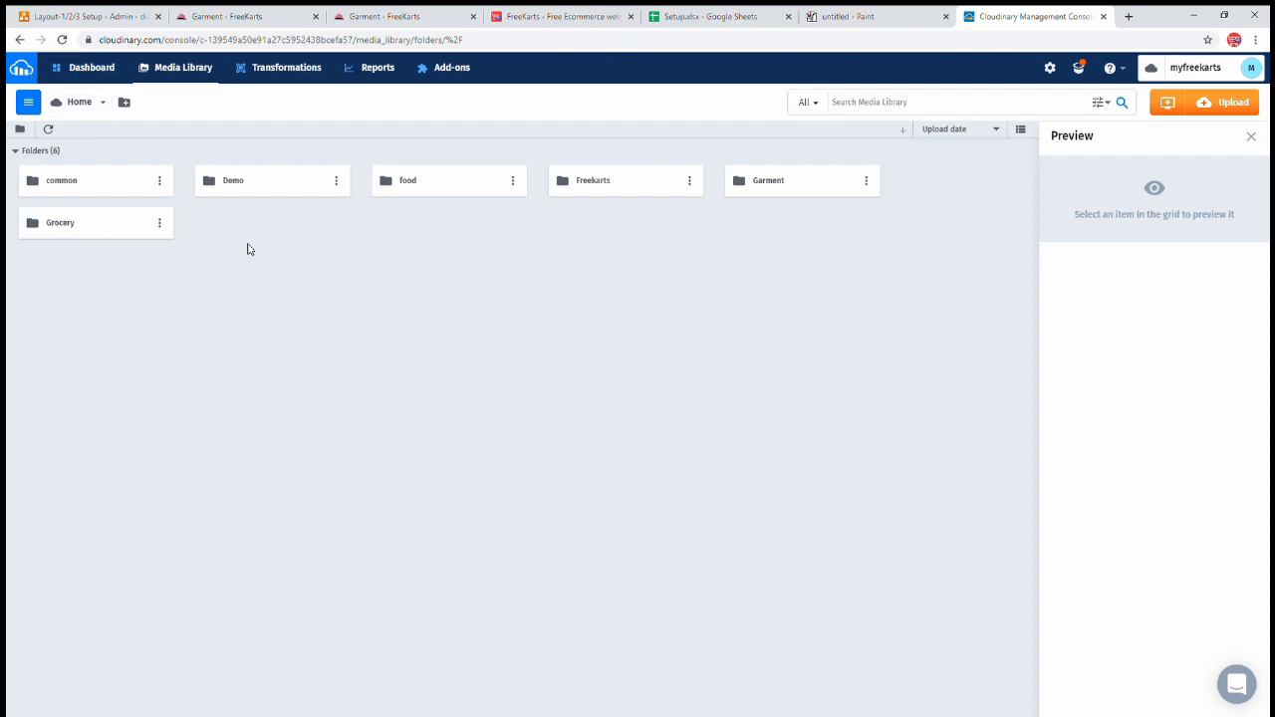
{"action": "double_click", "coordinate": [247, 187]}
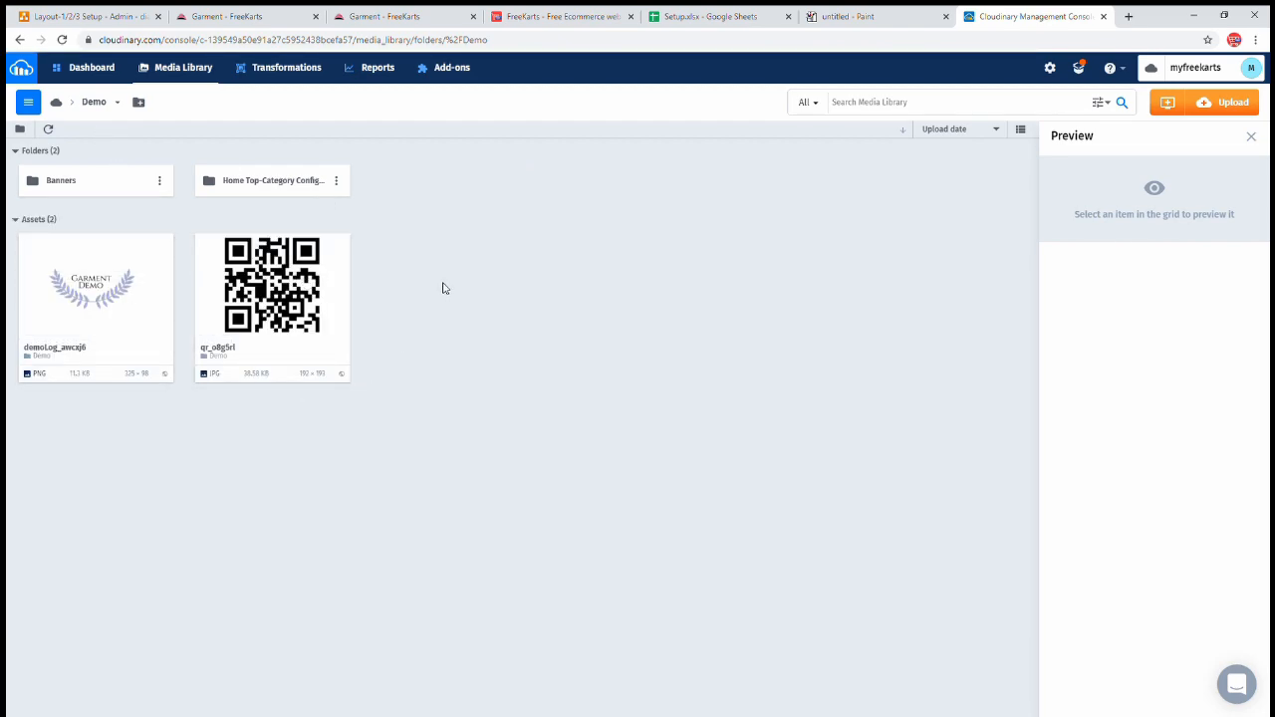
{"action": "mouse_move", "coordinate": [119, 261]}
{"action": "left_click", "coordinate": [58, 248]}
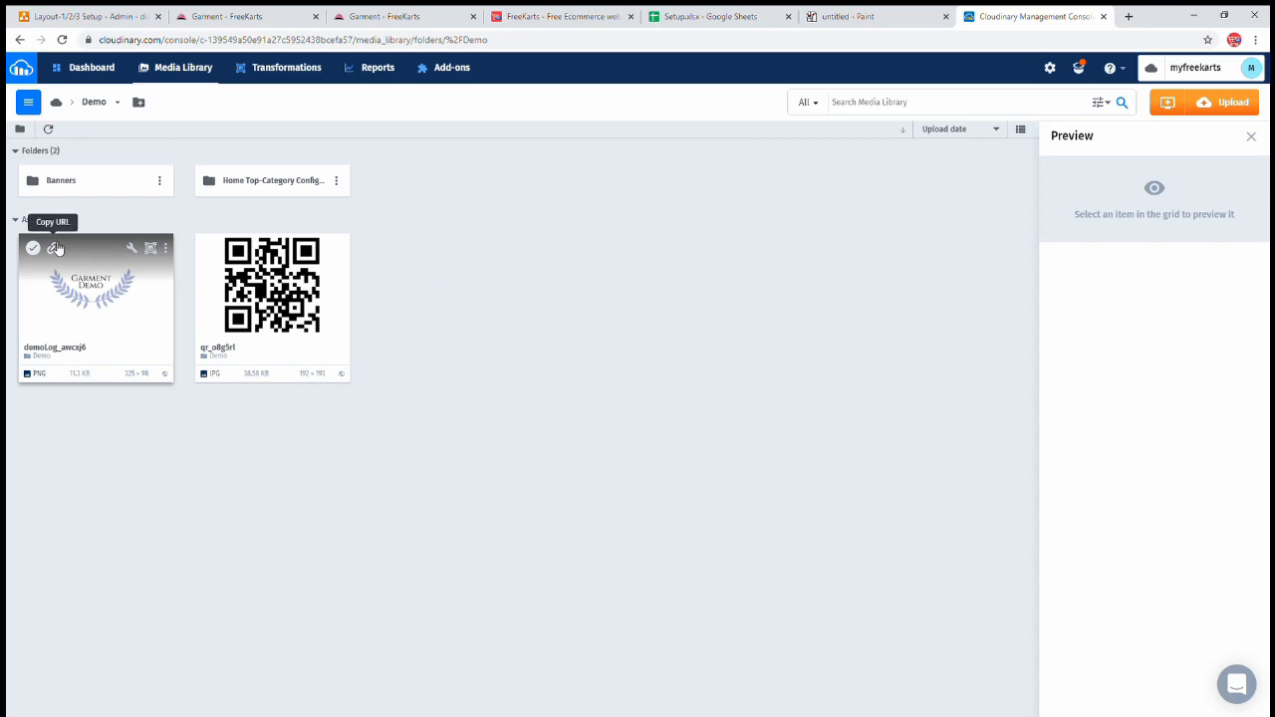
{"action": "left_click", "coordinate": [56, 249]}
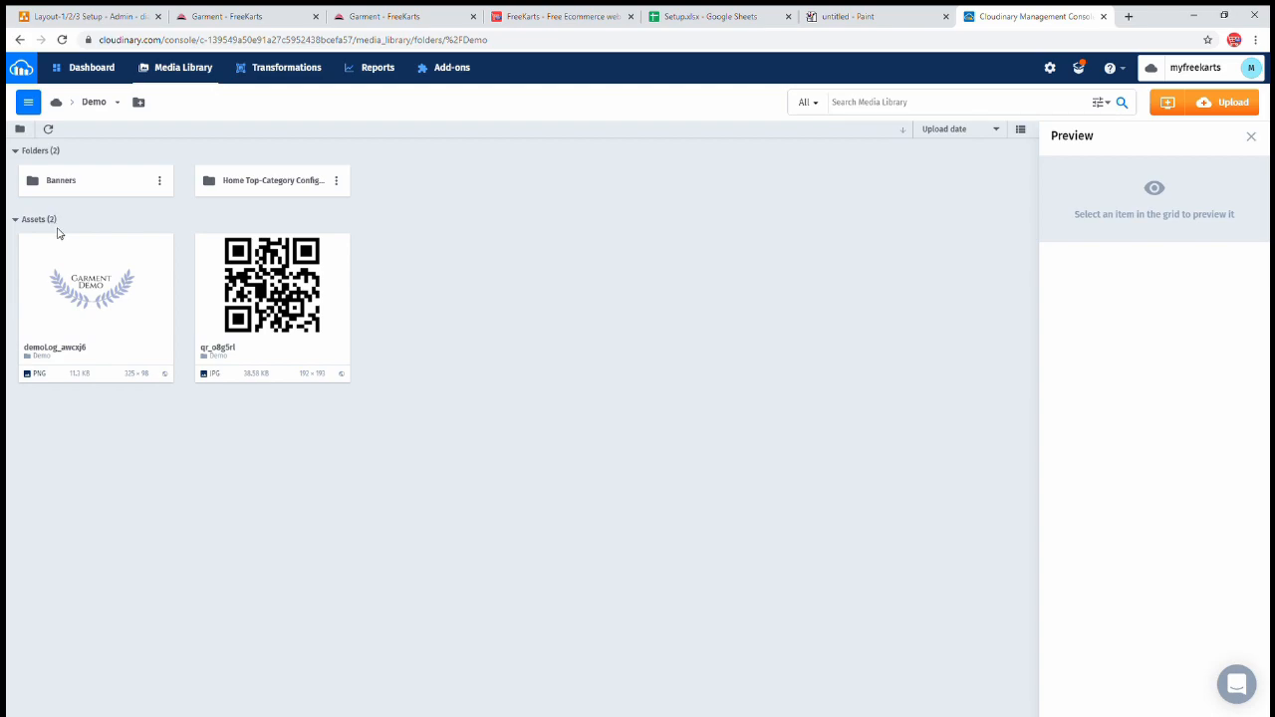
{"action": "left_click", "coordinate": [55, 250]}
- Paste the Cloudinary logo URL, choose Drug (Medicine) License and enter the license number
{"action": "left_click", "coordinate": [435, 22]}
{"action": "key", "text": "ctrl+v"}
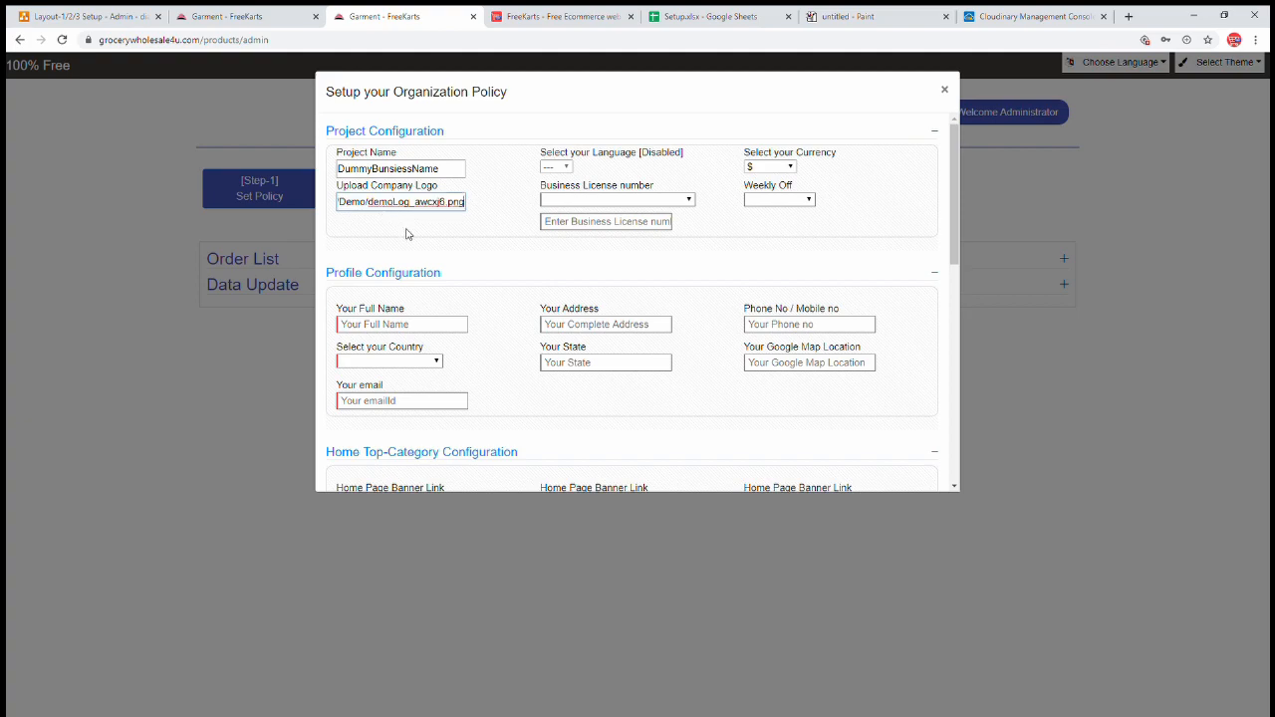
{"action": "left_click", "coordinate": [615, 201]}
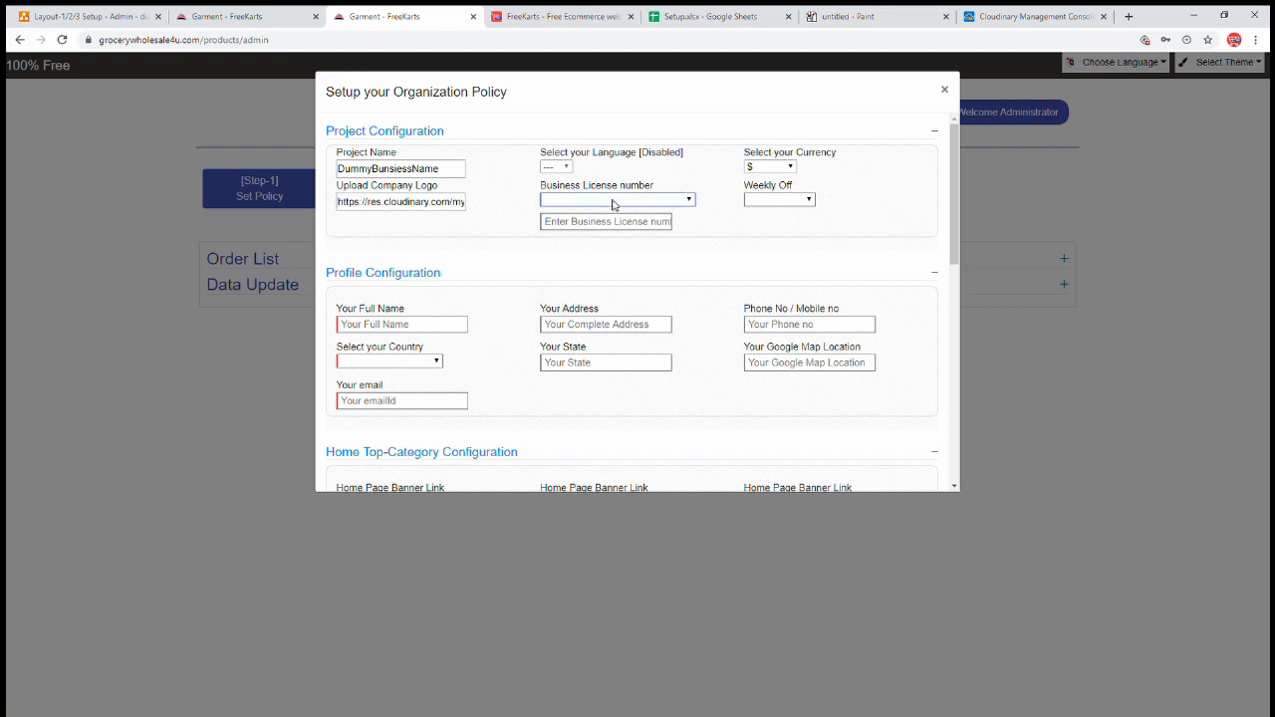
{"action": "left_click", "coordinate": [827, 19]}
{"action": "key", "text": "ctrl+v"}
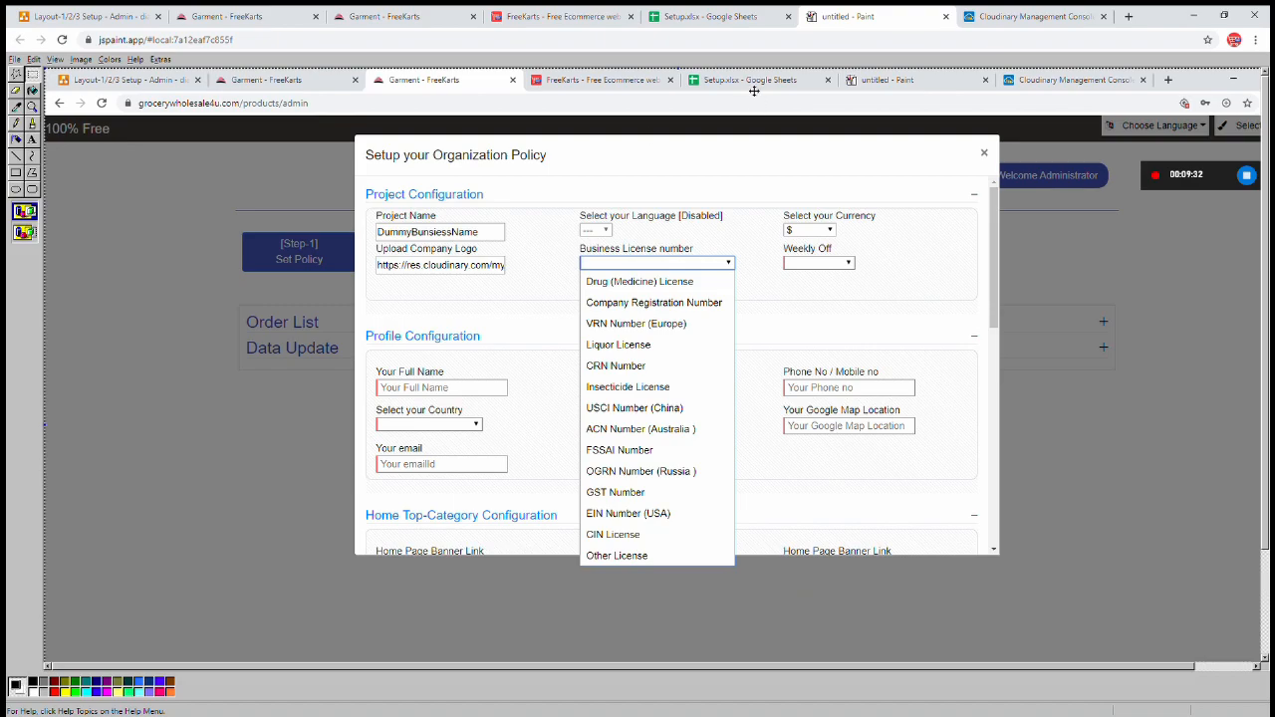
{"action": "left_click", "coordinate": [376, 20]}
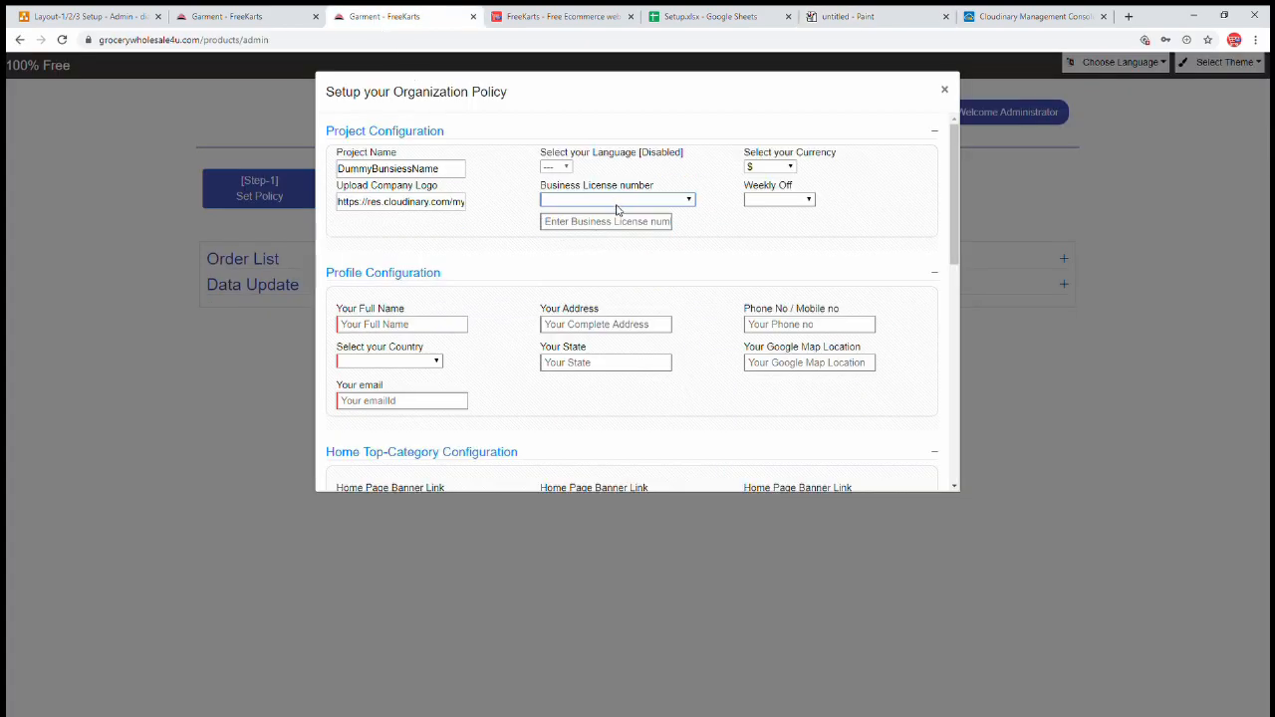
{"action": "left_click", "coordinate": [618, 227]}
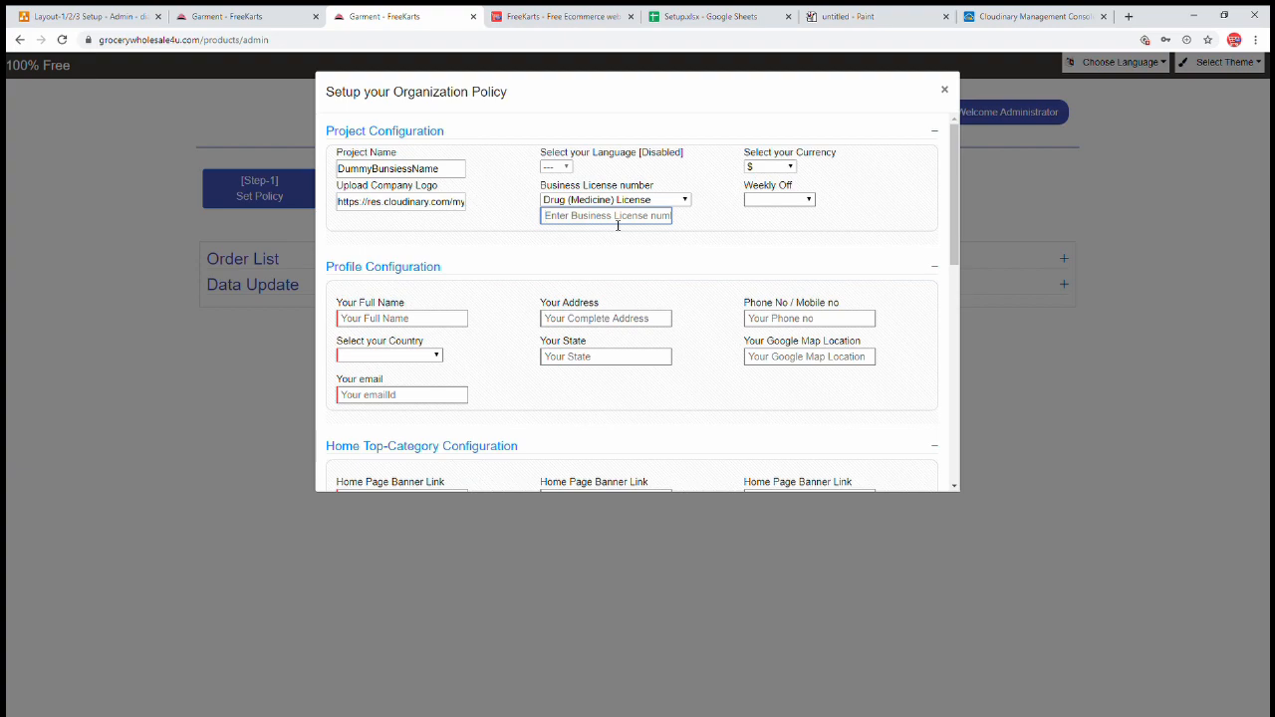
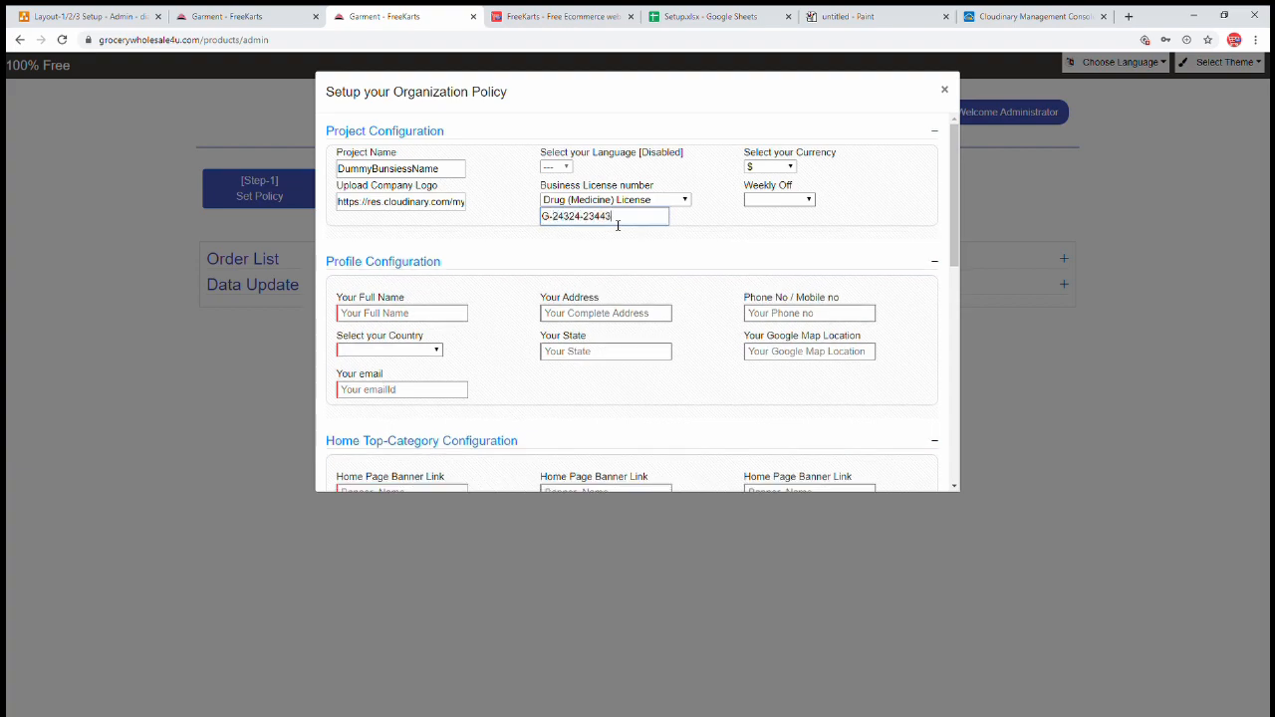
- Set Weekly Off to Sunday
{"action": "left_click", "coordinate": [749, 229]}
{"action": "left_click", "coordinate": [862, 20]}
{"action": "key", "text": "ctrl+v"}
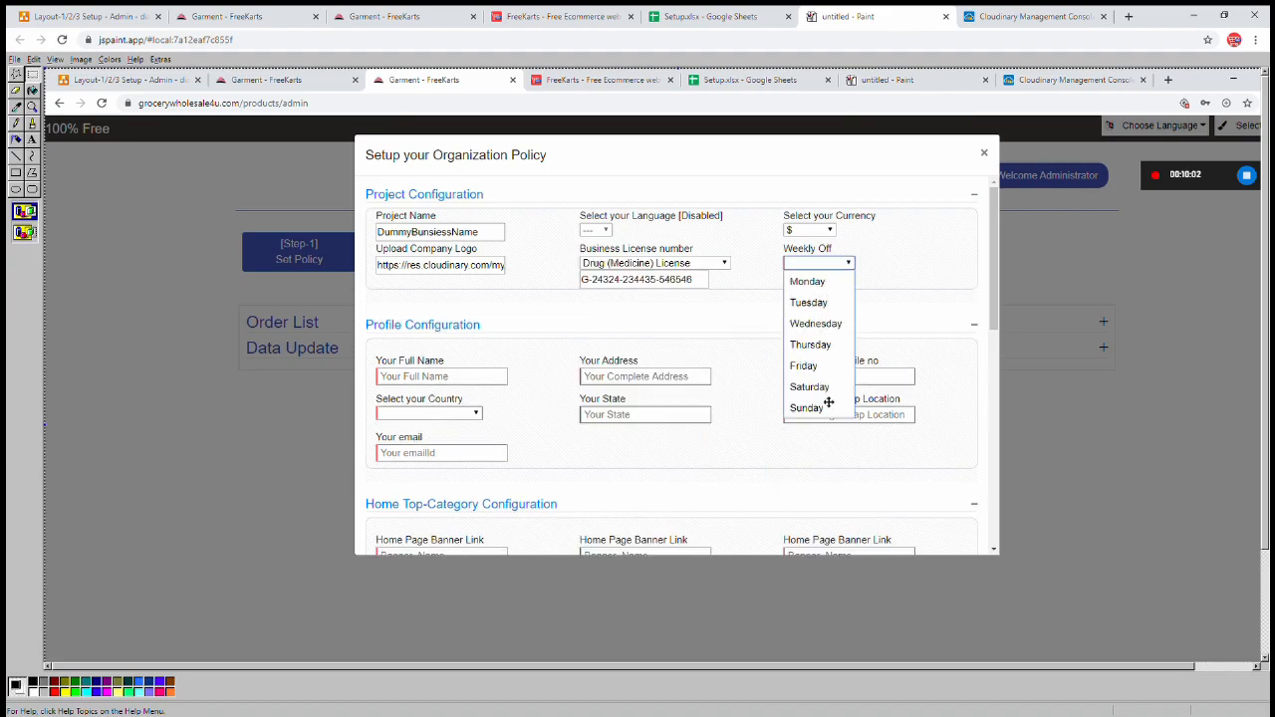
{"action": "left_click", "coordinate": [562, 15]}
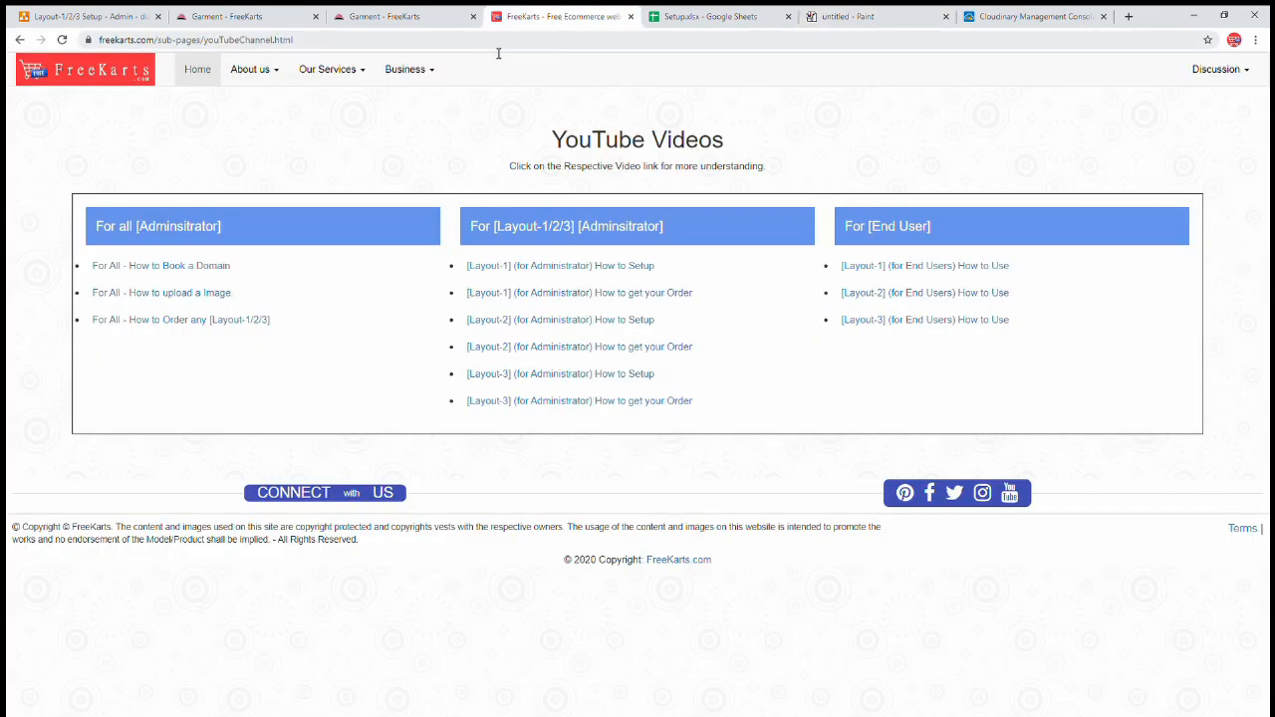
{"action": "left_click", "coordinate": [343, 16]}
{"action": "left_click", "coordinate": [782, 200]}
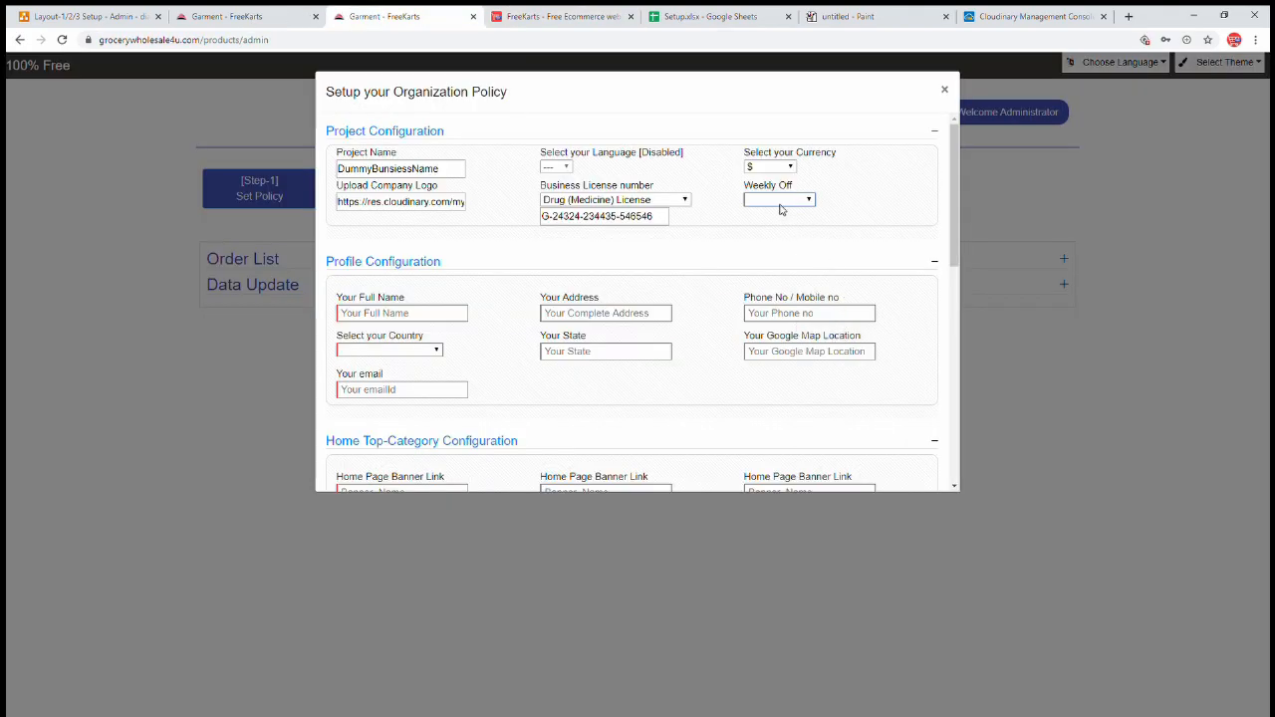
{"action": "left_click", "coordinate": [790, 343]}
{"action": "left_click", "coordinate": [410, 314]}
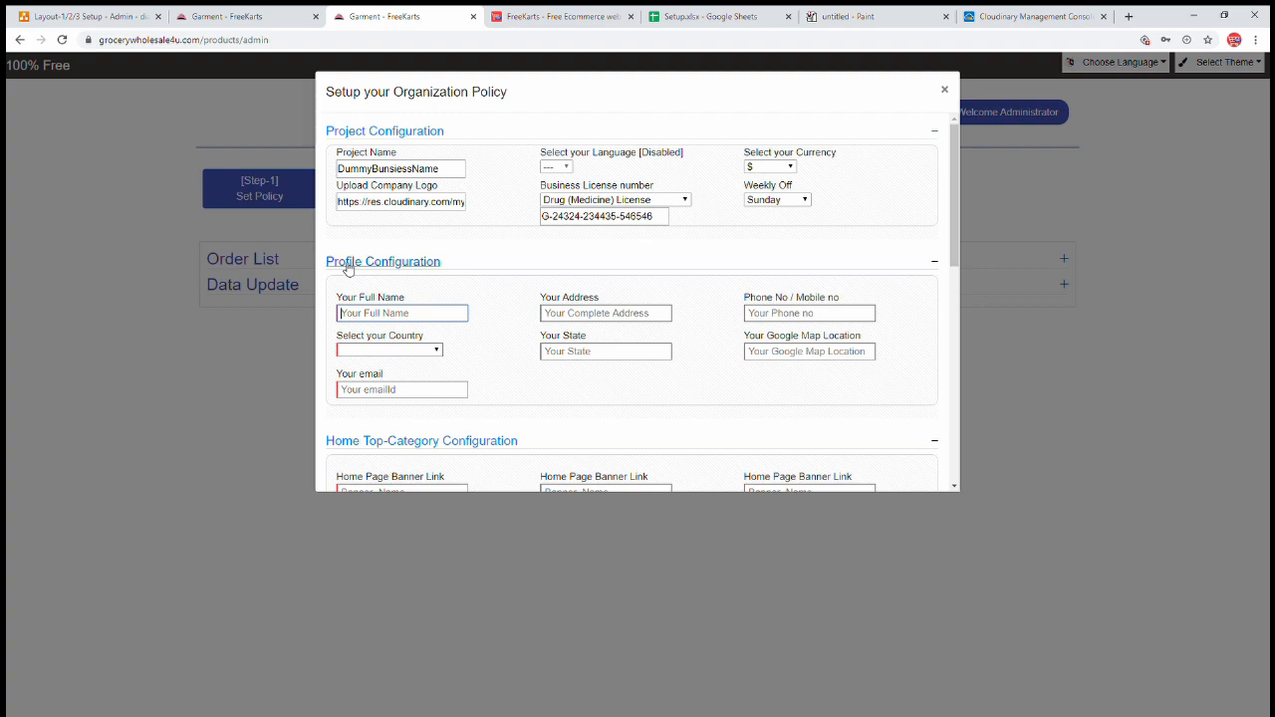
- Fill in the full name, company address and phone number in Profile Configuration
{"action": "scroll", "coordinate": [501, 287], "scroll_direction": "down", "scroll_amount": 1}
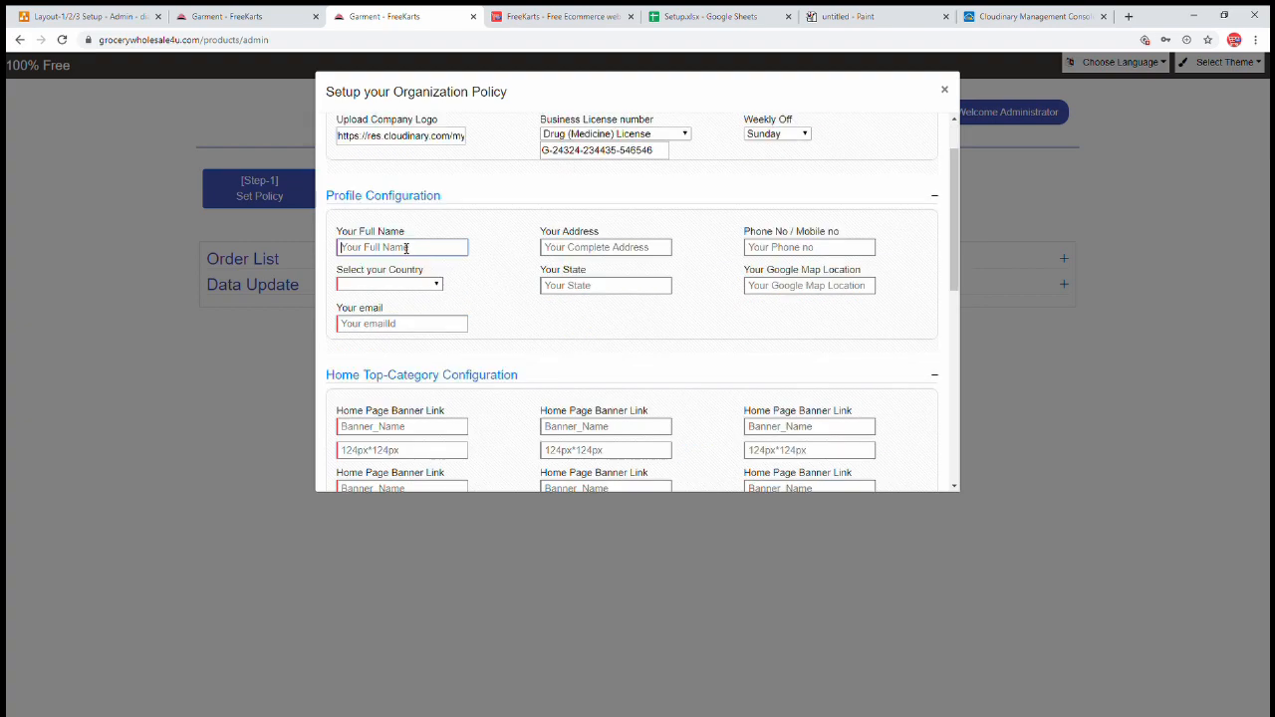
{"action": "type", "text": "James"}
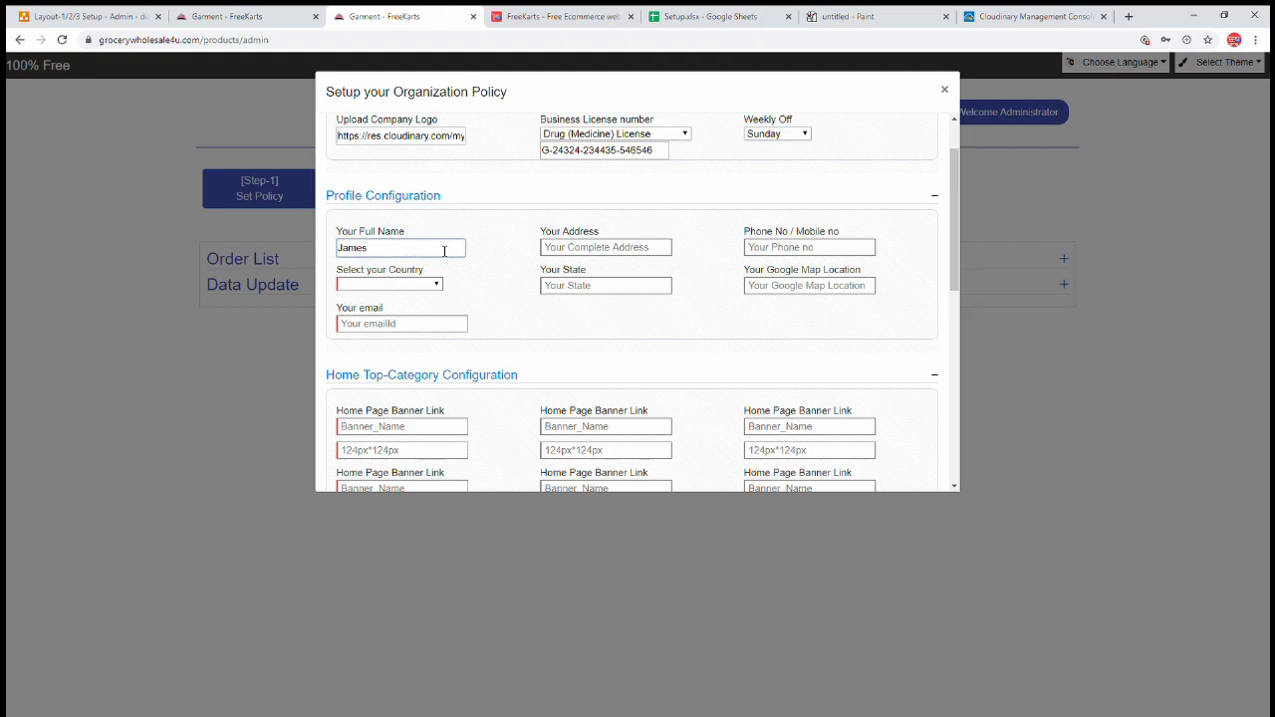
{"action": "left_click", "coordinate": [559, 252]}
{"action": "type", "text": "Comany"}
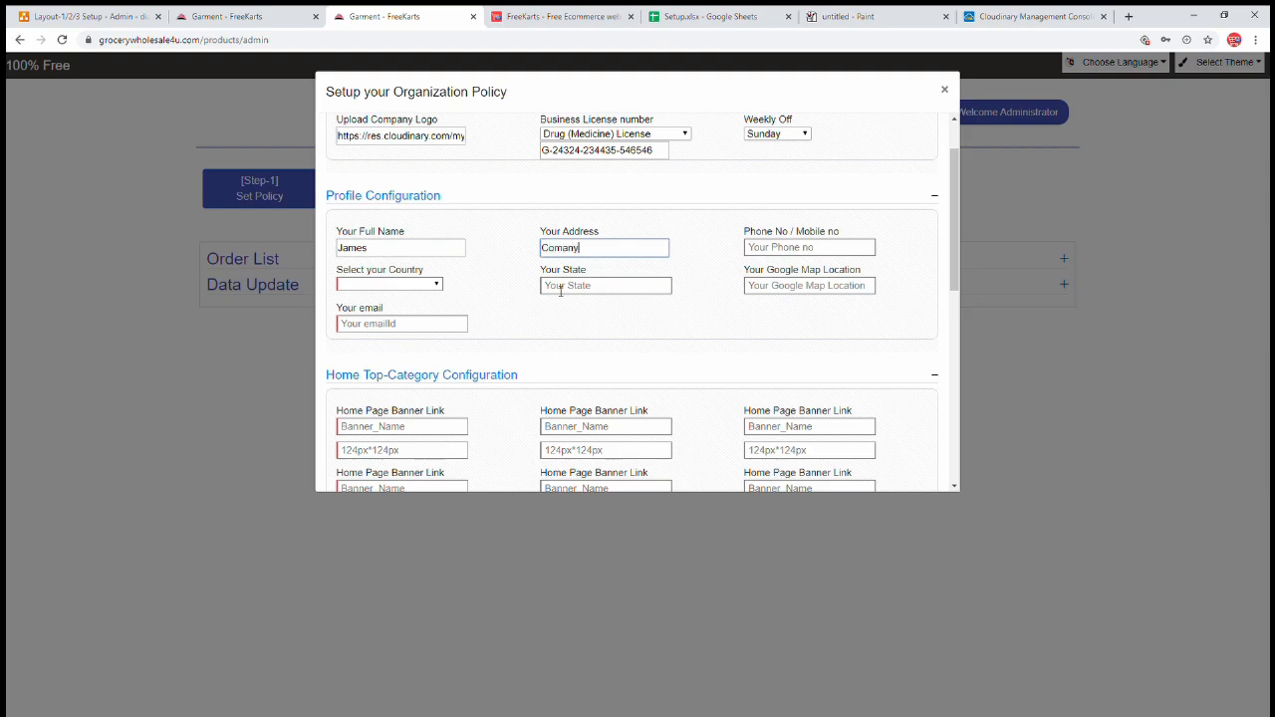
{"action": "type", "text": " Address, 45435-C-block, Pin-676324"}
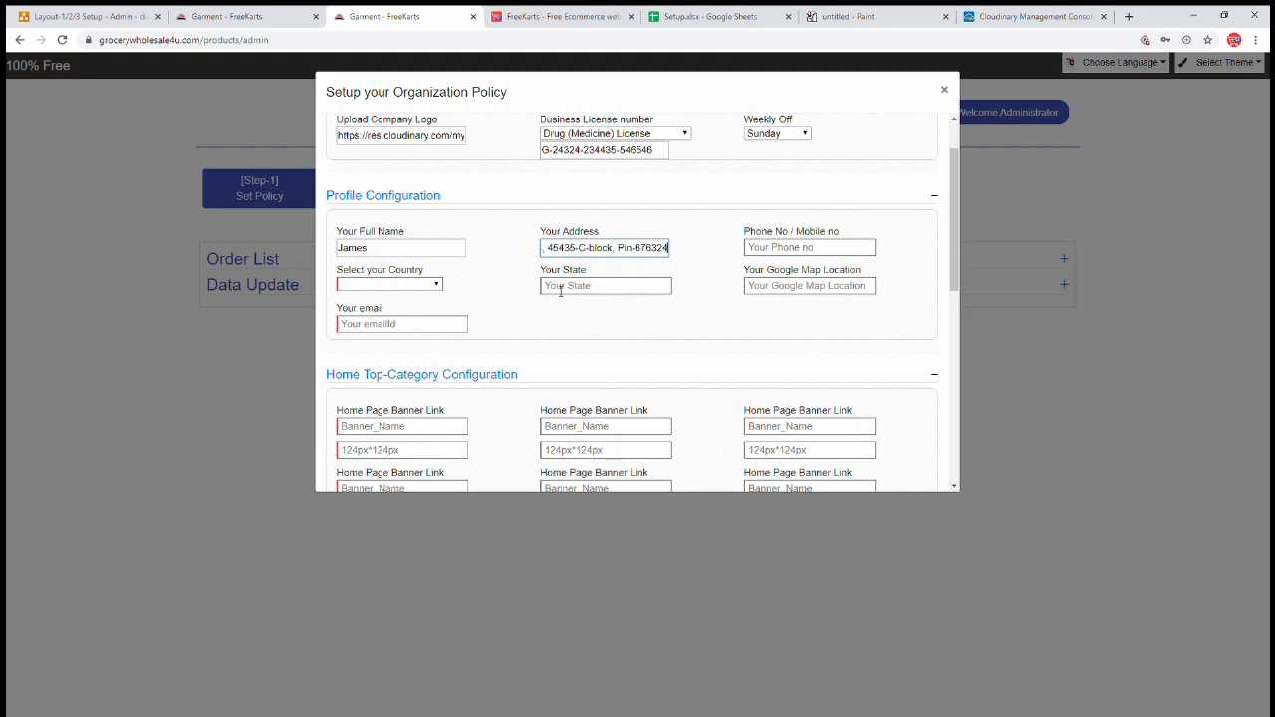
{"action": "left_click", "coordinate": [792, 250]}
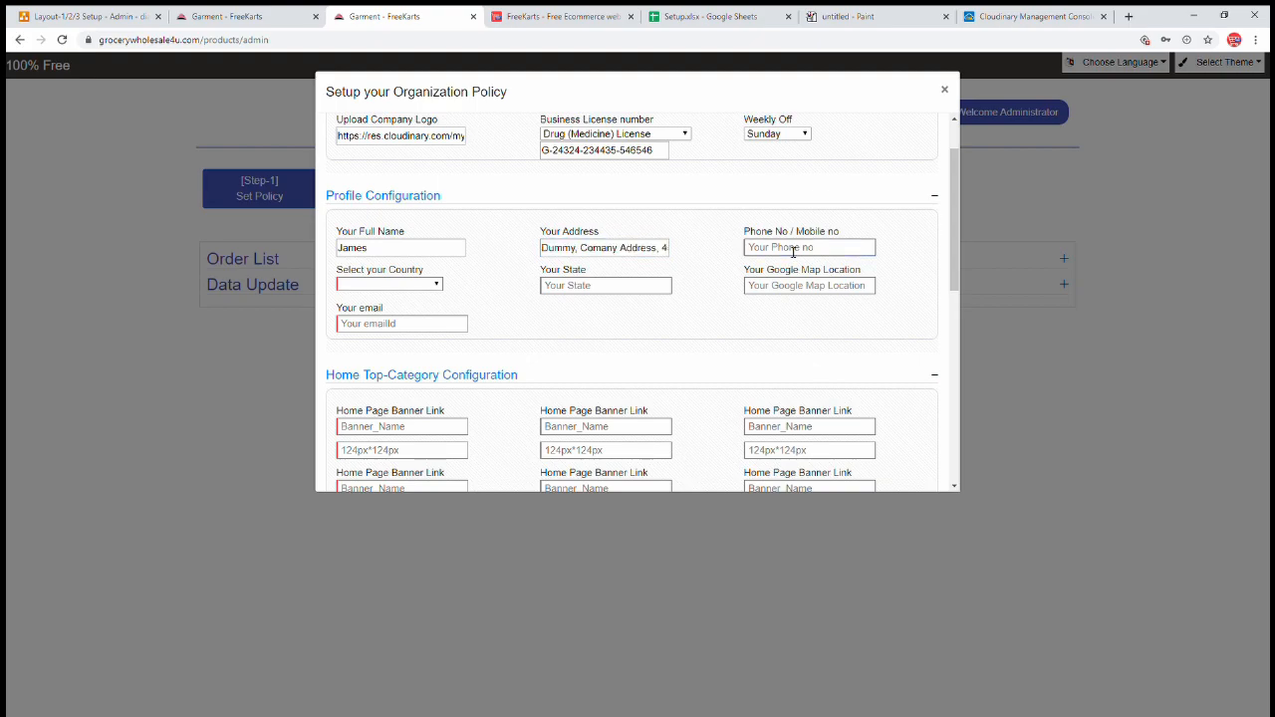
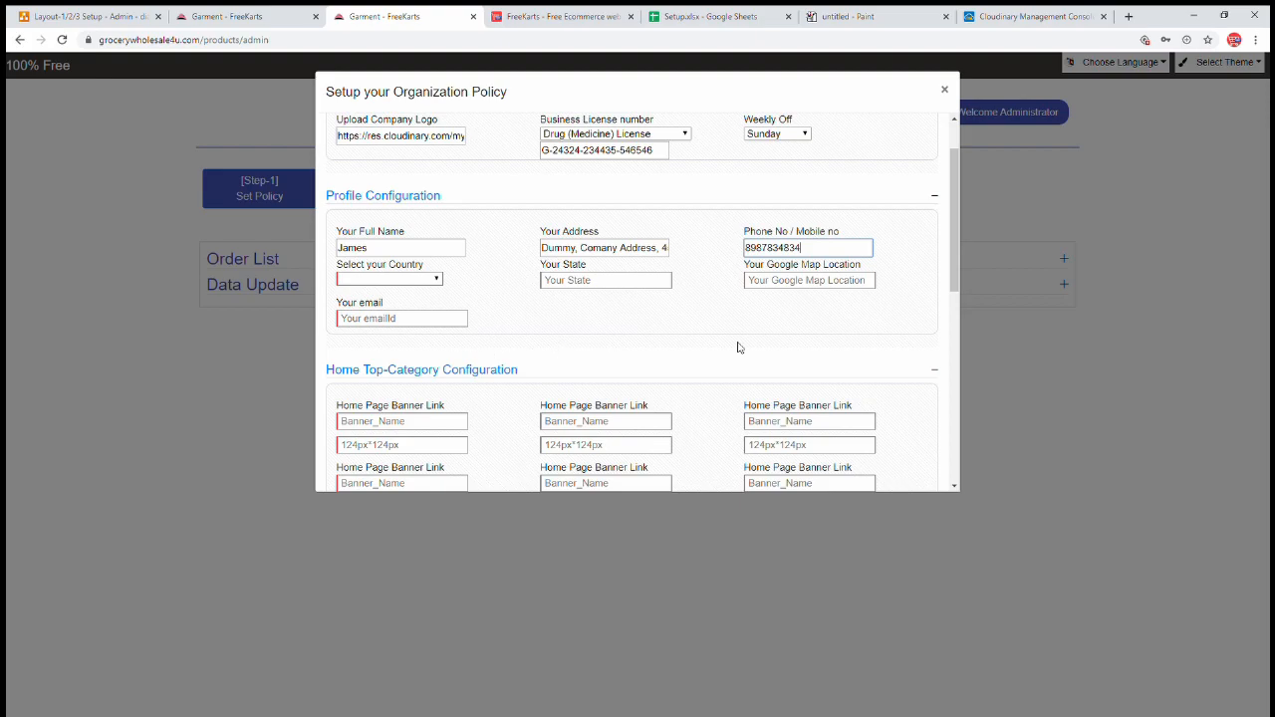
- Choose USA as the country and enter the state Califonia
{"action": "left_click", "coordinate": [423, 282]}
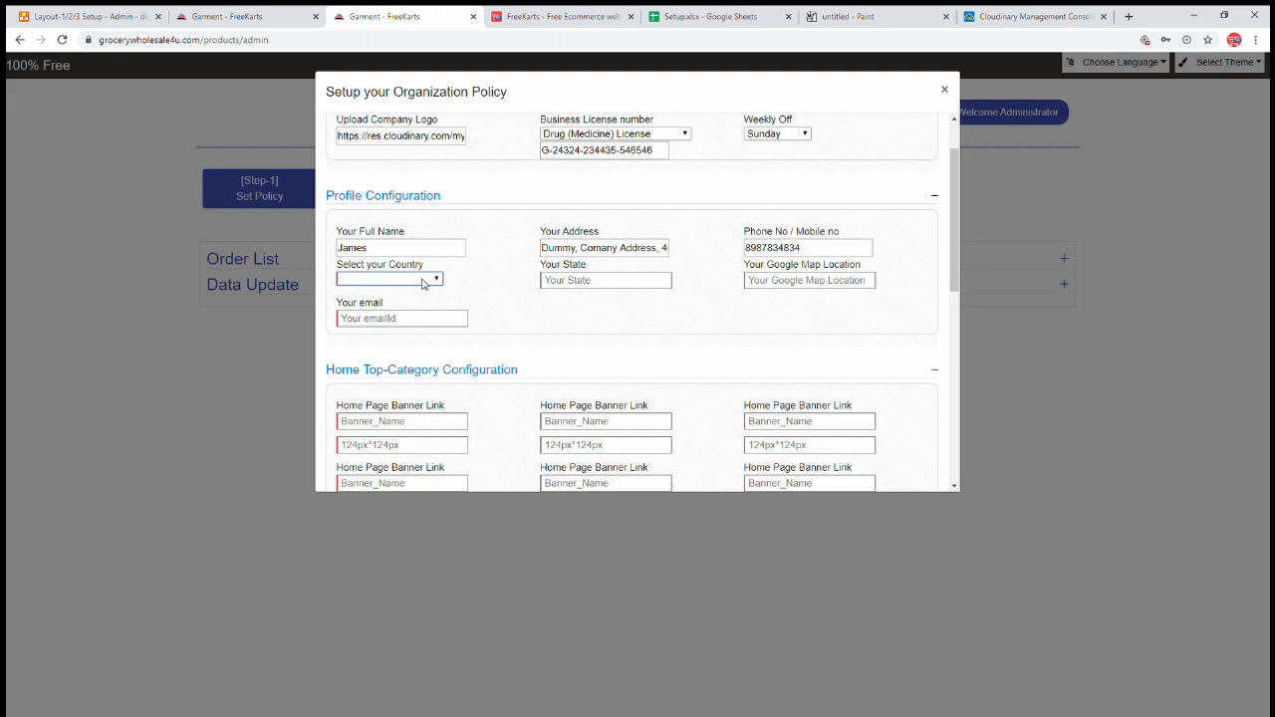
{"action": "left_click", "coordinate": [895, 16]}
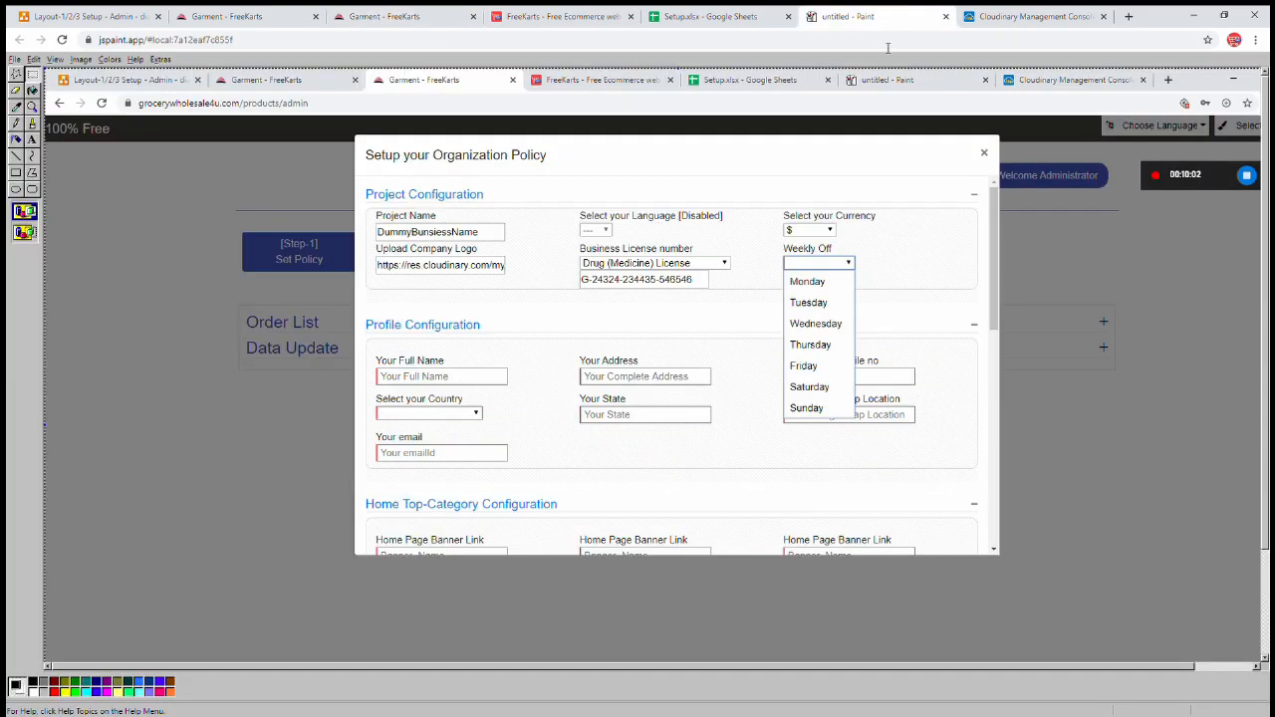
{"action": "key", "text": "ctrl+v"}
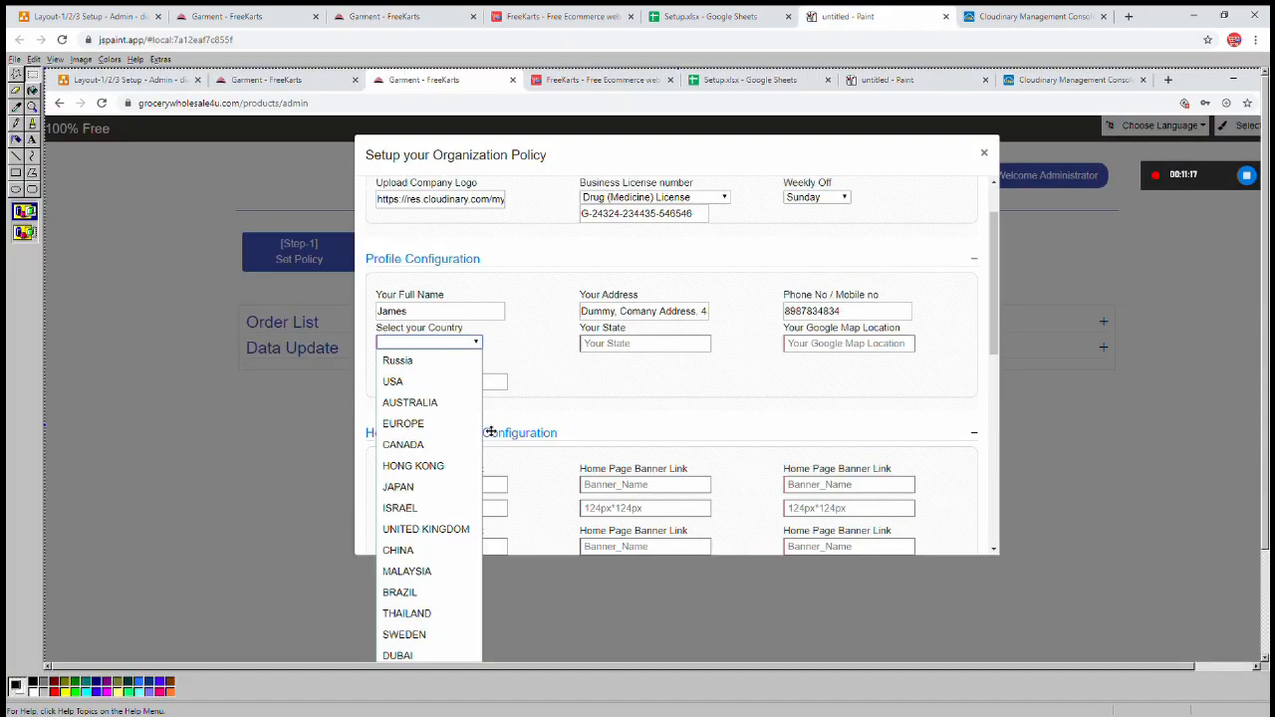
{"action": "scroll", "coordinate": [549, 379], "scroll_direction": "down", "scroll_amount": 1}
{"action": "scroll", "coordinate": [649, 378], "scroll_direction": "down", "scroll_amount": 1}
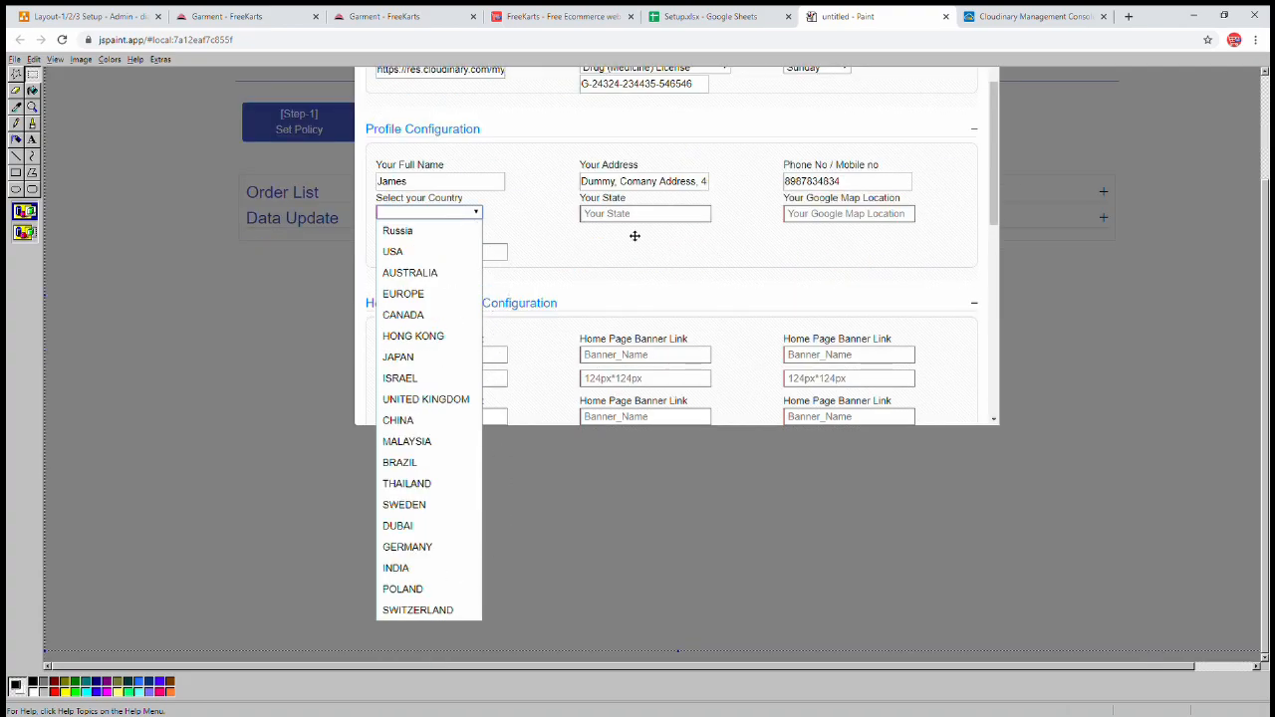
{"action": "left_click", "coordinate": [453, 21]}
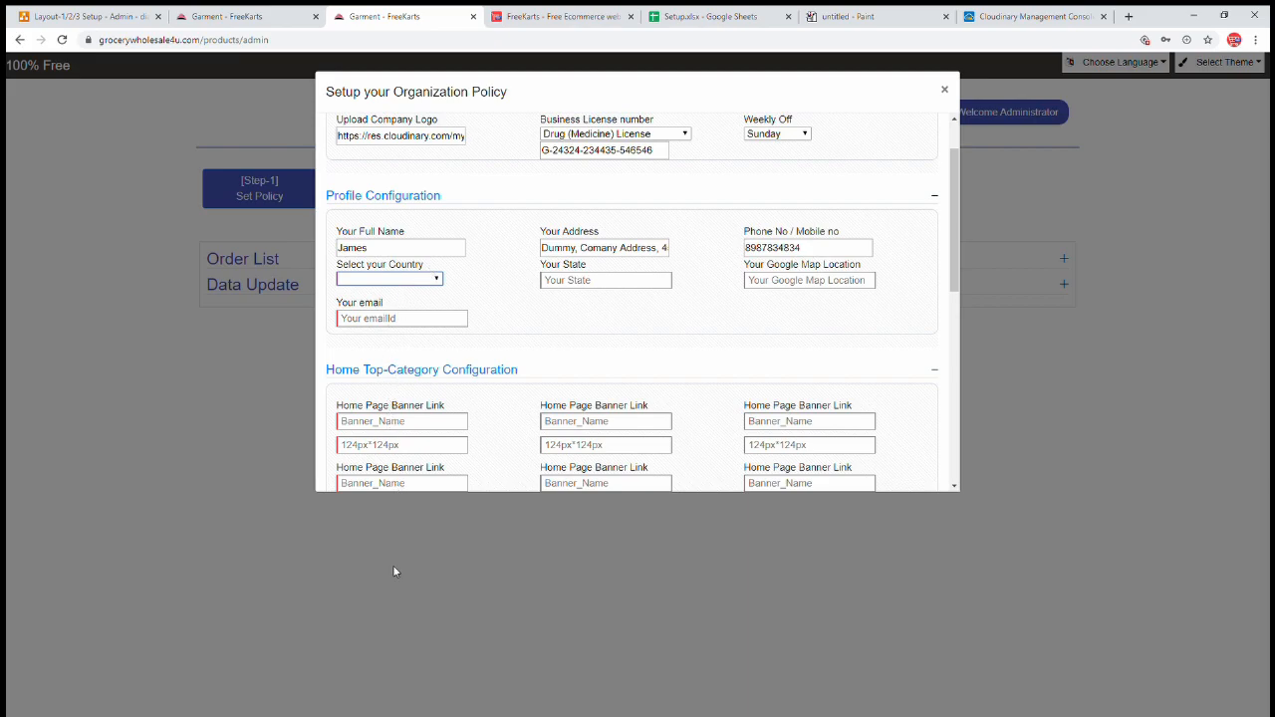
{"action": "left_click", "coordinate": [388, 614]}
{"action": "left_click", "coordinate": [583, 282]}
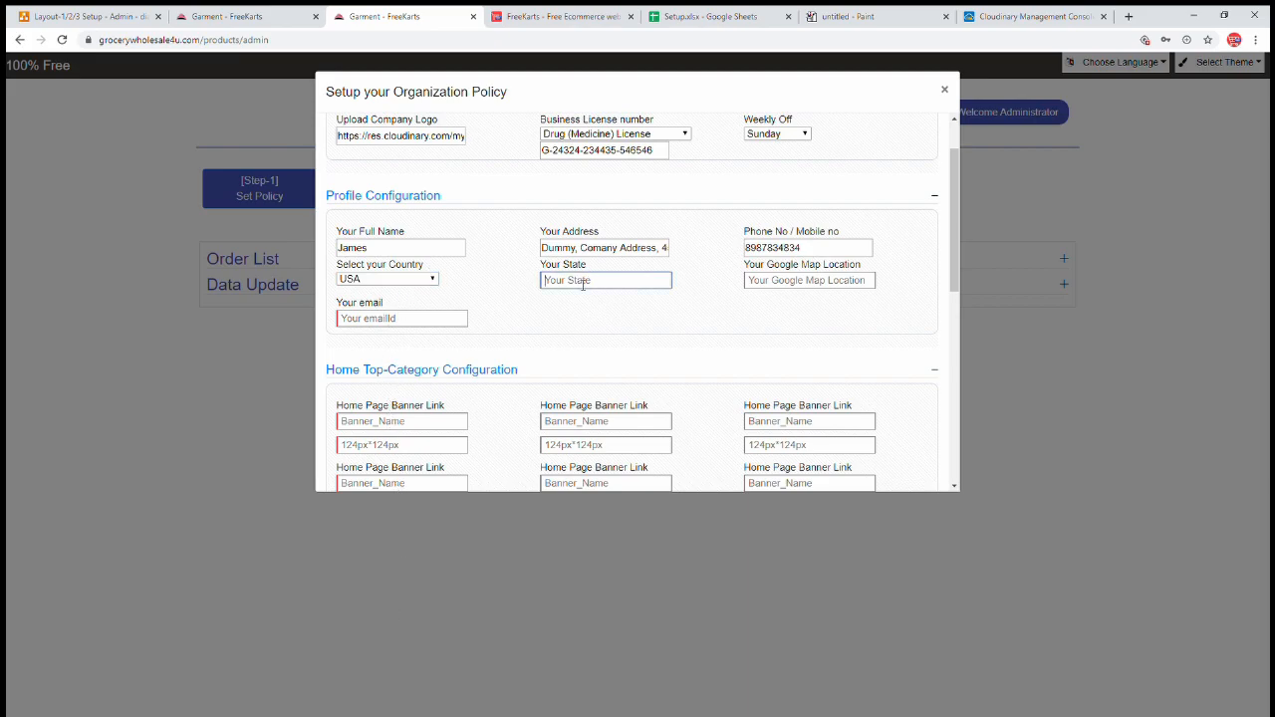
{"action": "type", "text": "Califonia"}
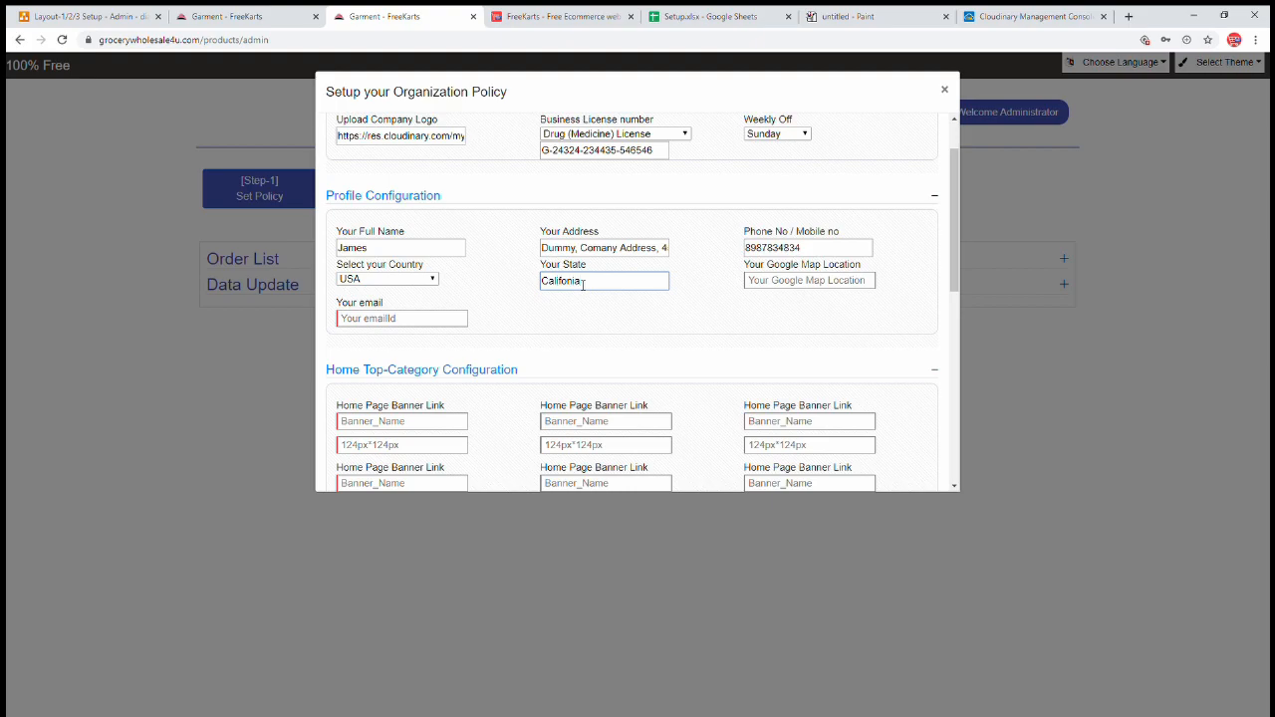
{"action": "left_click", "coordinate": [835, 283]}
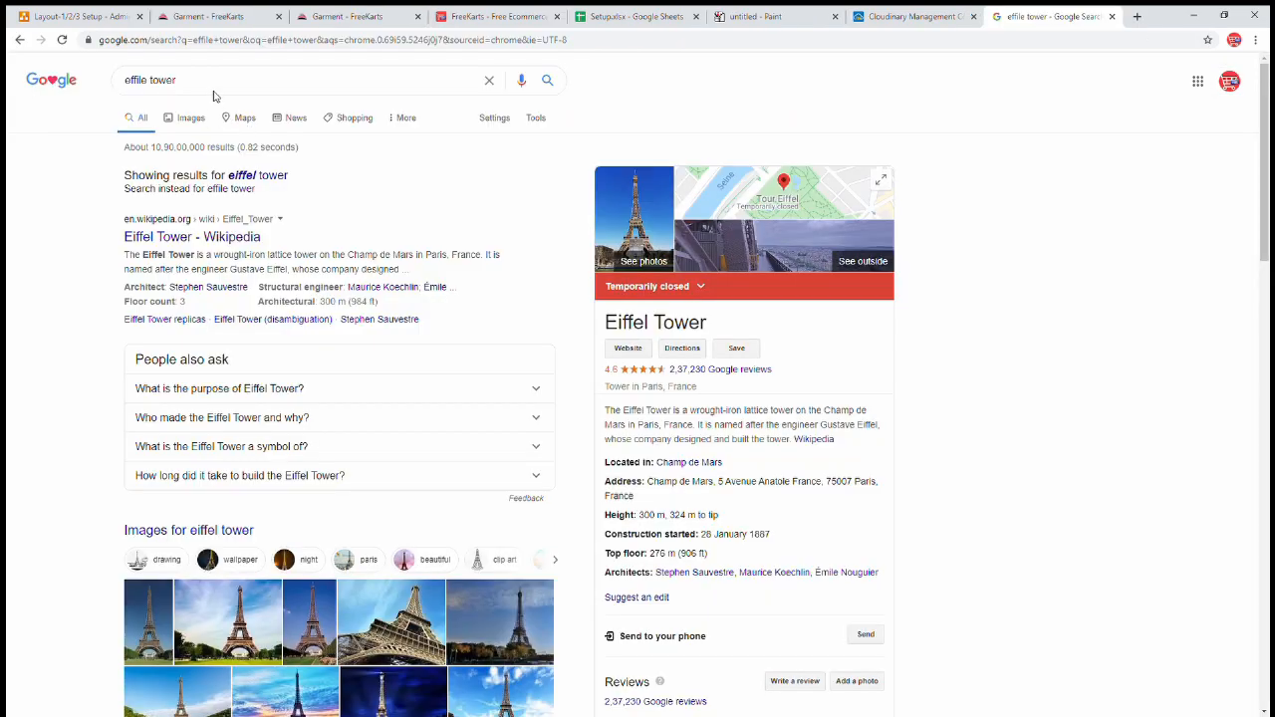
- Search Google Maps for the Eiffel Tower and copy its goo.gl share link
{"action": "left_click_drag", "start_coordinate": [177, 80], "coordinate": [93, 80]}
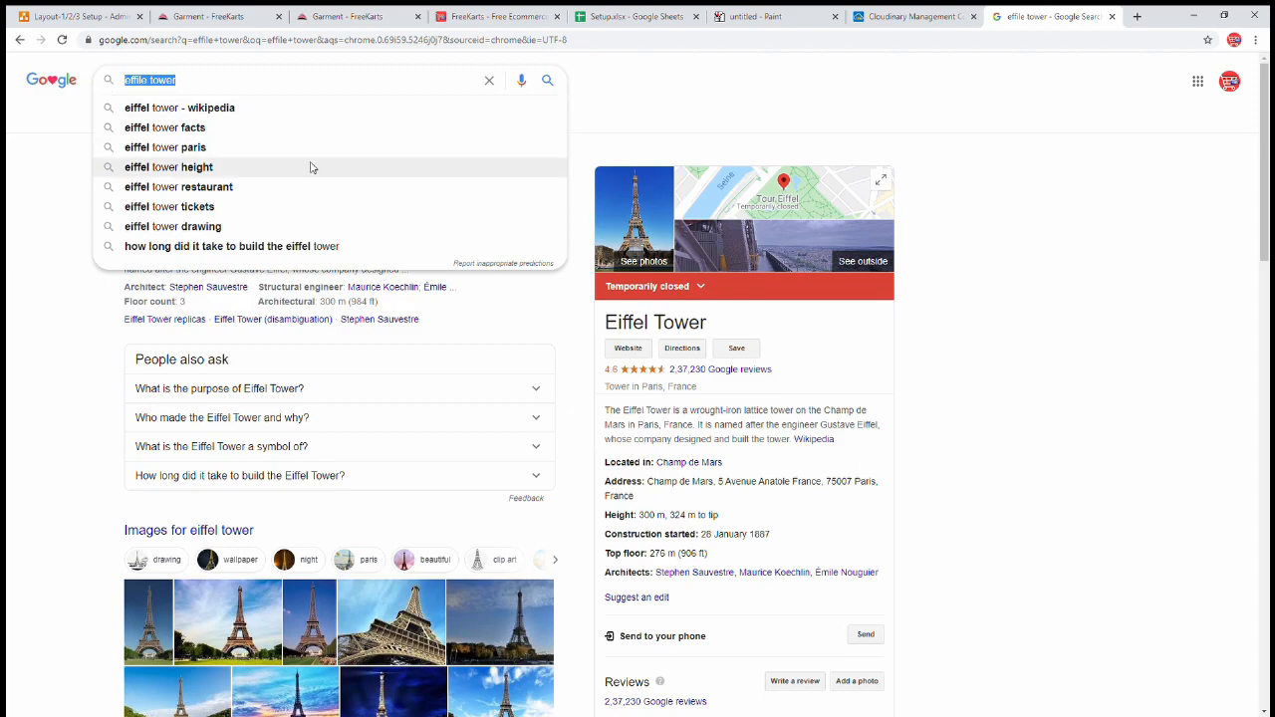
{"action": "key", "text": "Return"}
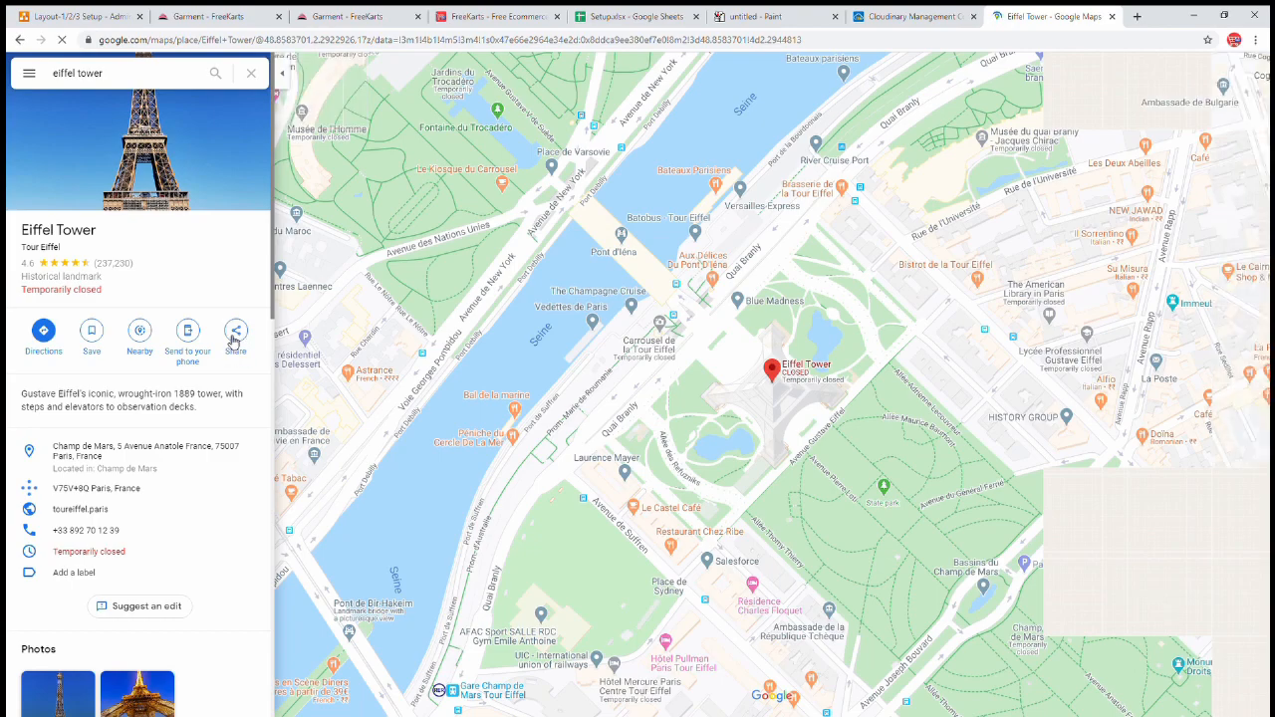
{"action": "left_click", "coordinate": [236, 338]}
{"action": "left_click_drag", "start_coordinate": [518, 406], "coordinate": [692, 407]}
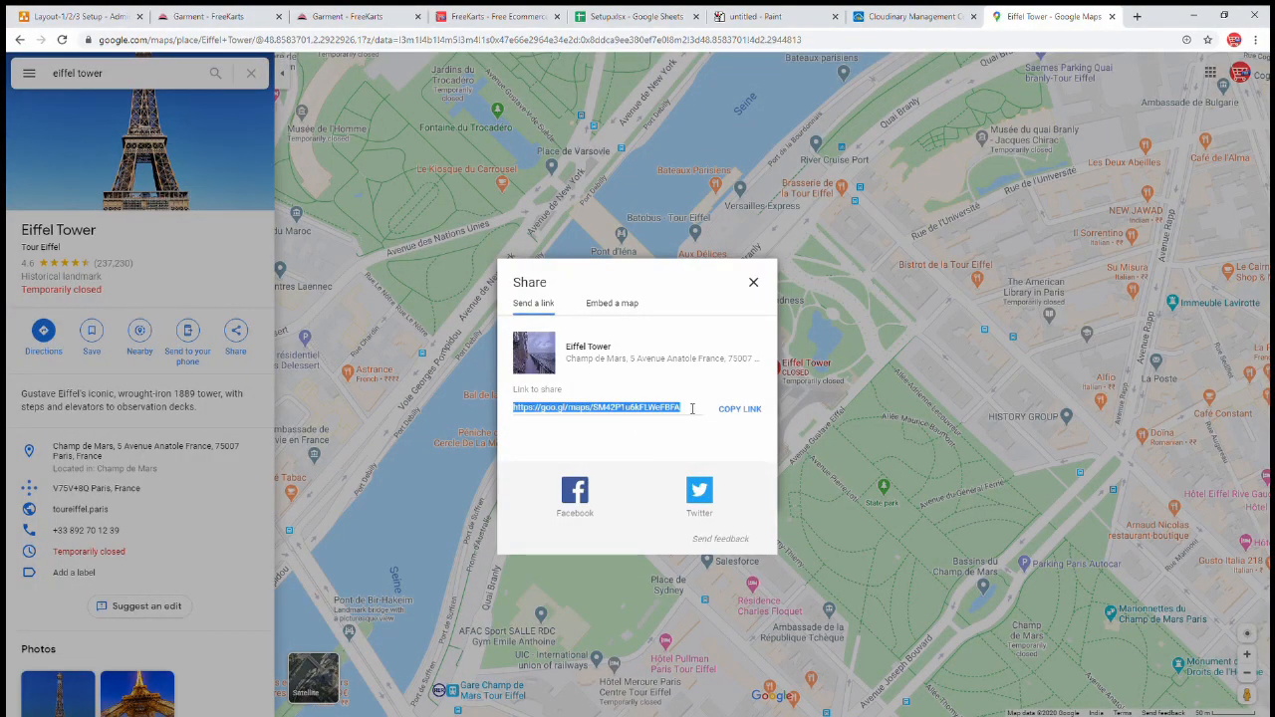
{"action": "left_click", "coordinate": [754, 416]}
- Paste the Eiffel Tower map link into Google Map Location and begin the business e-mail
{"action": "left_click", "coordinate": [376, 18]}
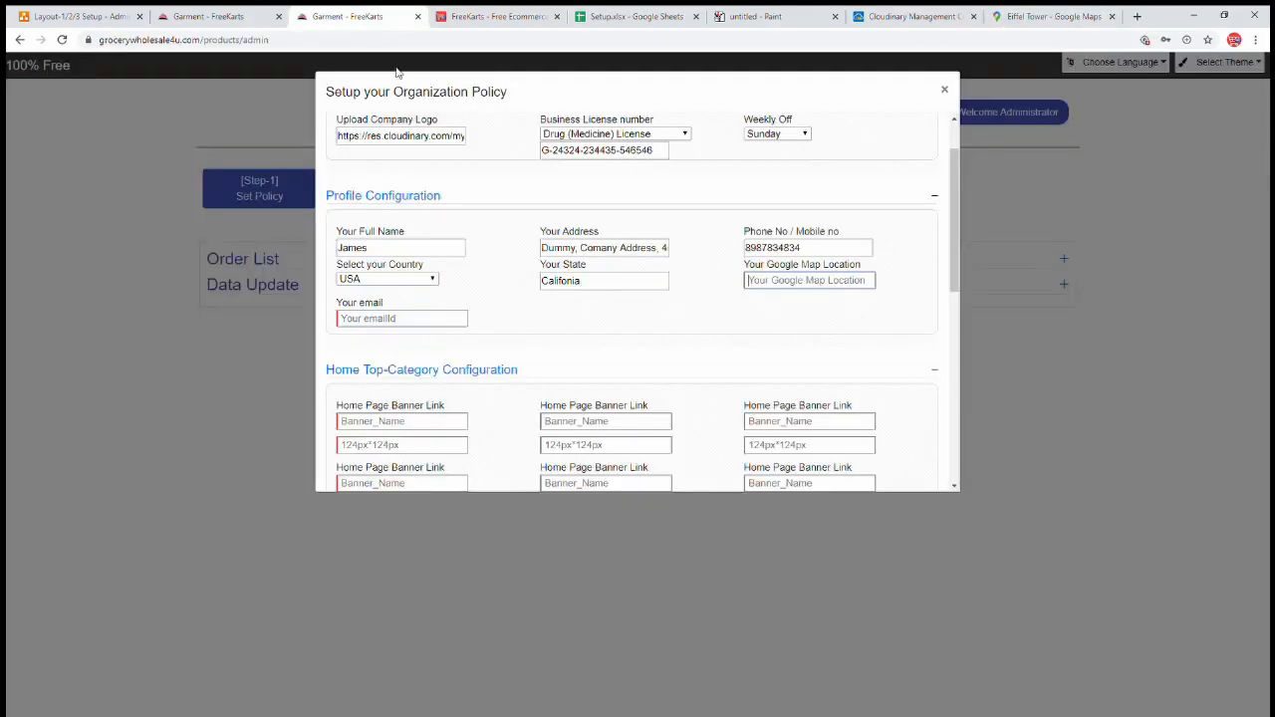
{"action": "left_click", "coordinate": [783, 283]}
{"action": "key", "text": "ctrl+v"}
{"action": "left_click", "coordinate": [440, 323]}
{"action": "type", "text": "Buin"}
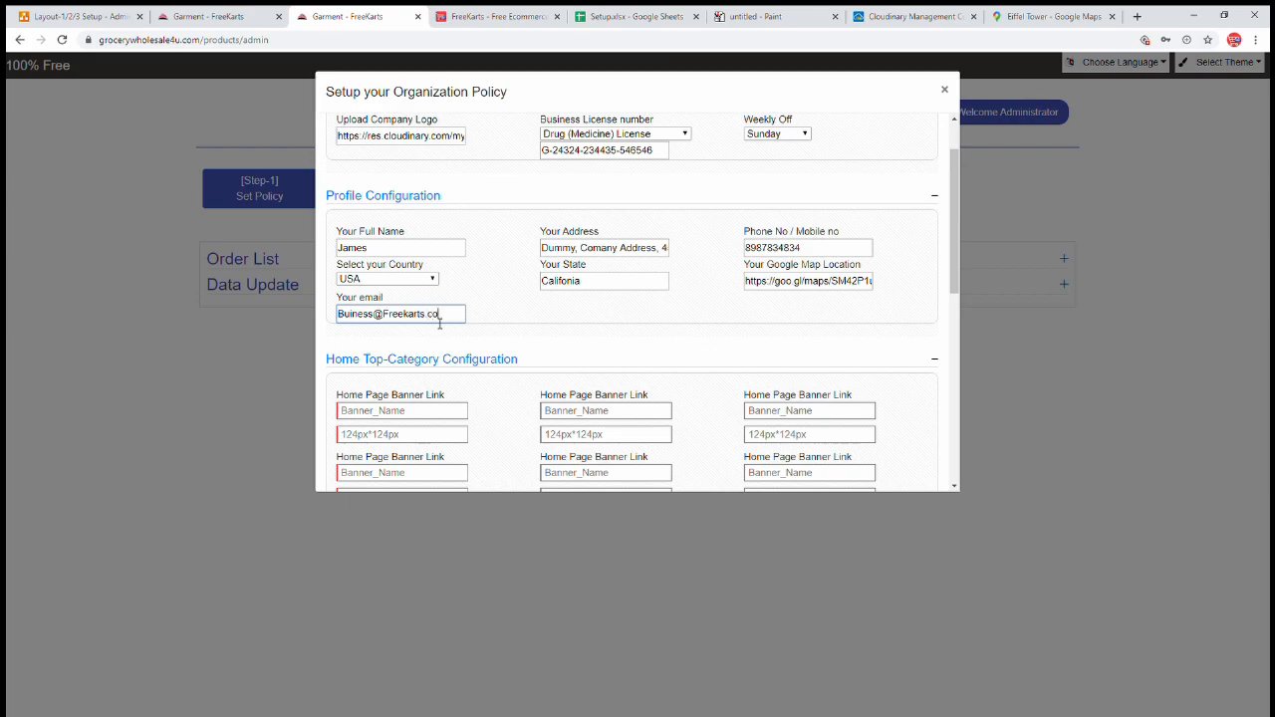
- Replace the Project Name DummyBunsiessName with the store's own name
{"action": "scroll", "coordinate": [429, 195], "scroll_direction": "up", "scroll_amount": 1}
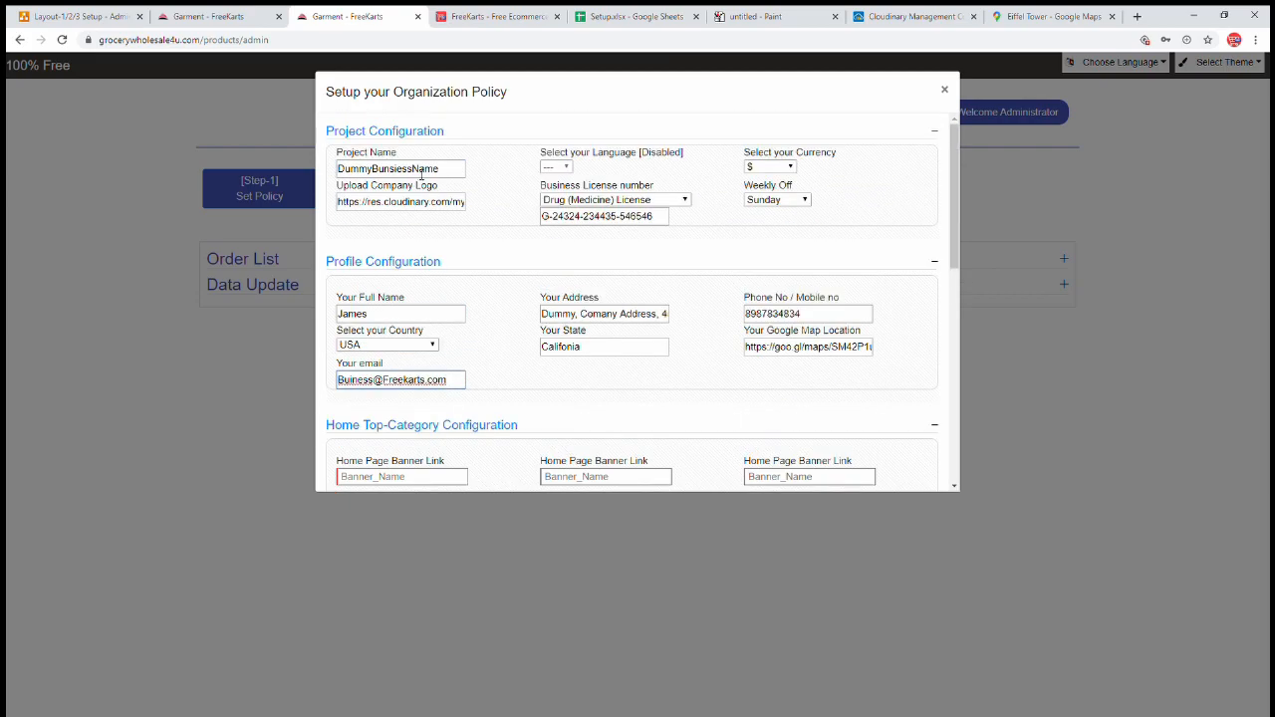
{"action": "double_click", "coordinate": [434, 171]}
{"action": "type", "text": "Freekarts"}
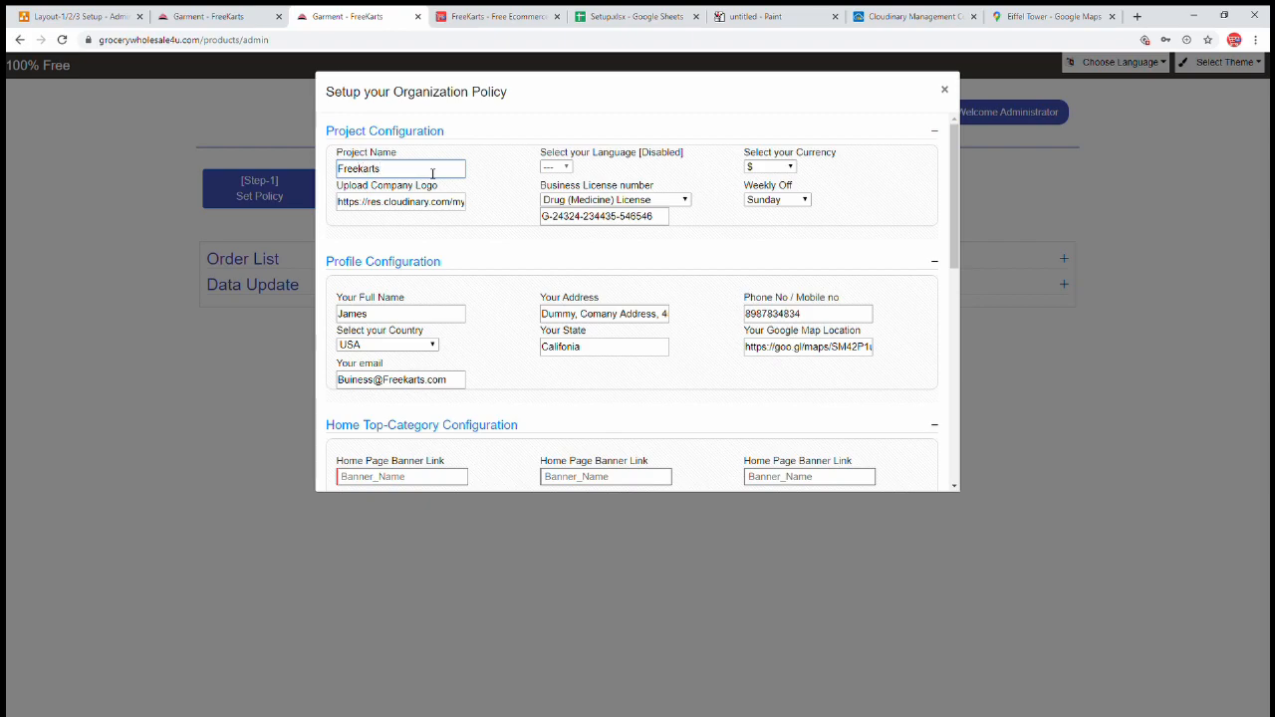
{"action": "left_click", "coordinate": [490, 259]}
{"action": "scroll", "coordinate": [584, 262], "scroll_direction": "down", "scroll_amount": 2}
{"action": "scroll", "coordinate": [467, 269], "scroll_direction": "down", "scroll_amount": 2}
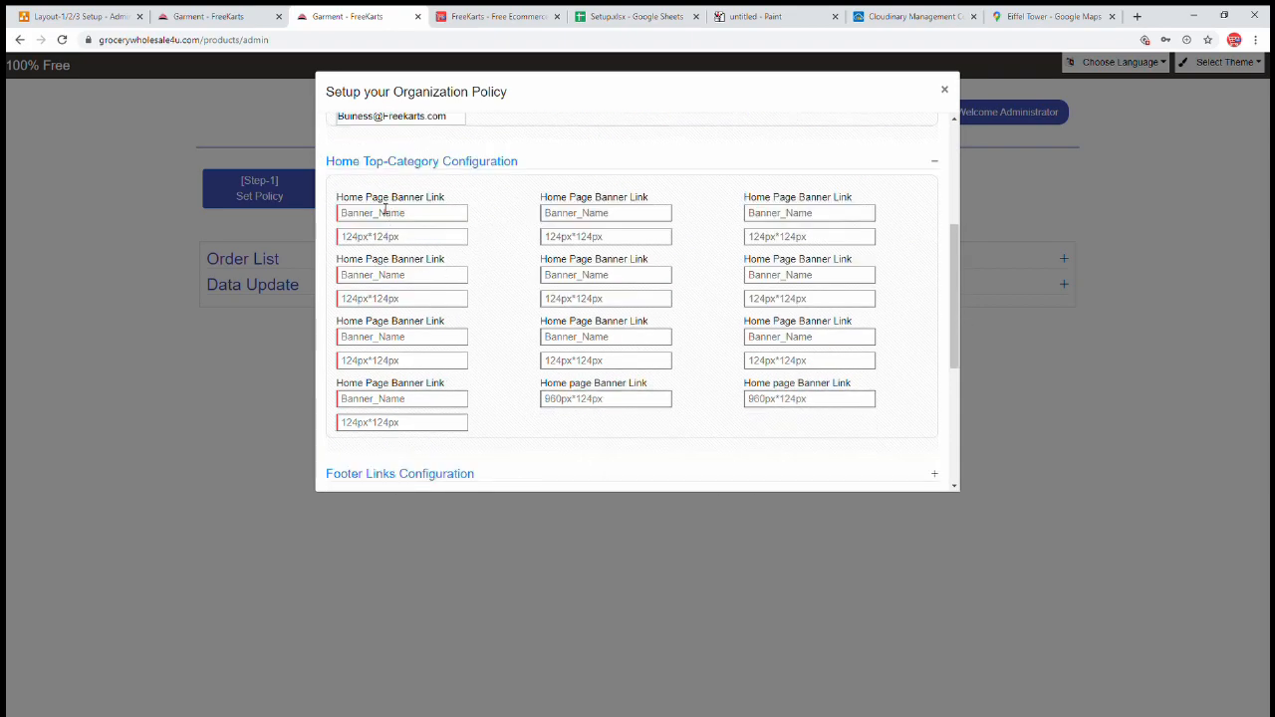
- Check the Top Categories section on the live Fashion Hub storefront
{"action": "left_click_drag", "start_coordinate": [352, 196], "coordinate": [475, 208]}
{"action": "left_click", "coordinate": [456, 228]}
{"action": "left_click", "coordinate": [240, 17]}
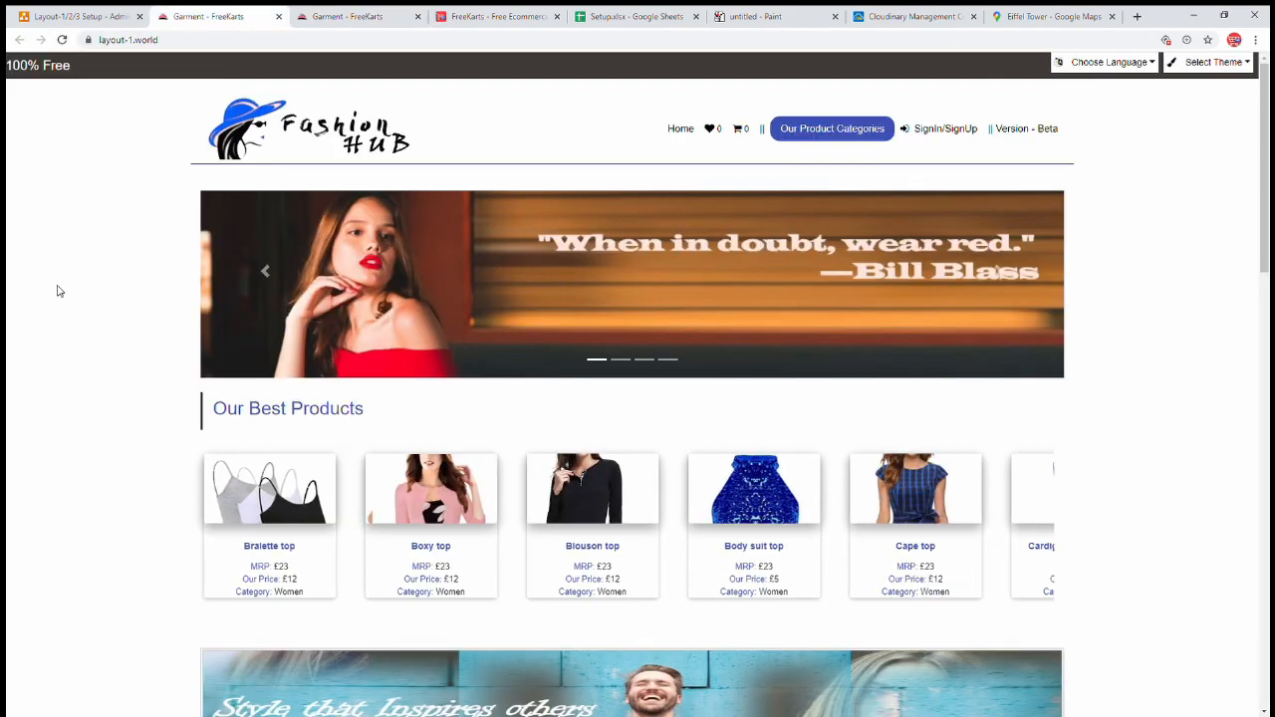
{"action": "scroll", "coordinate": [85, 295], "scroll_direction": "down", "scroll_amount": 6}
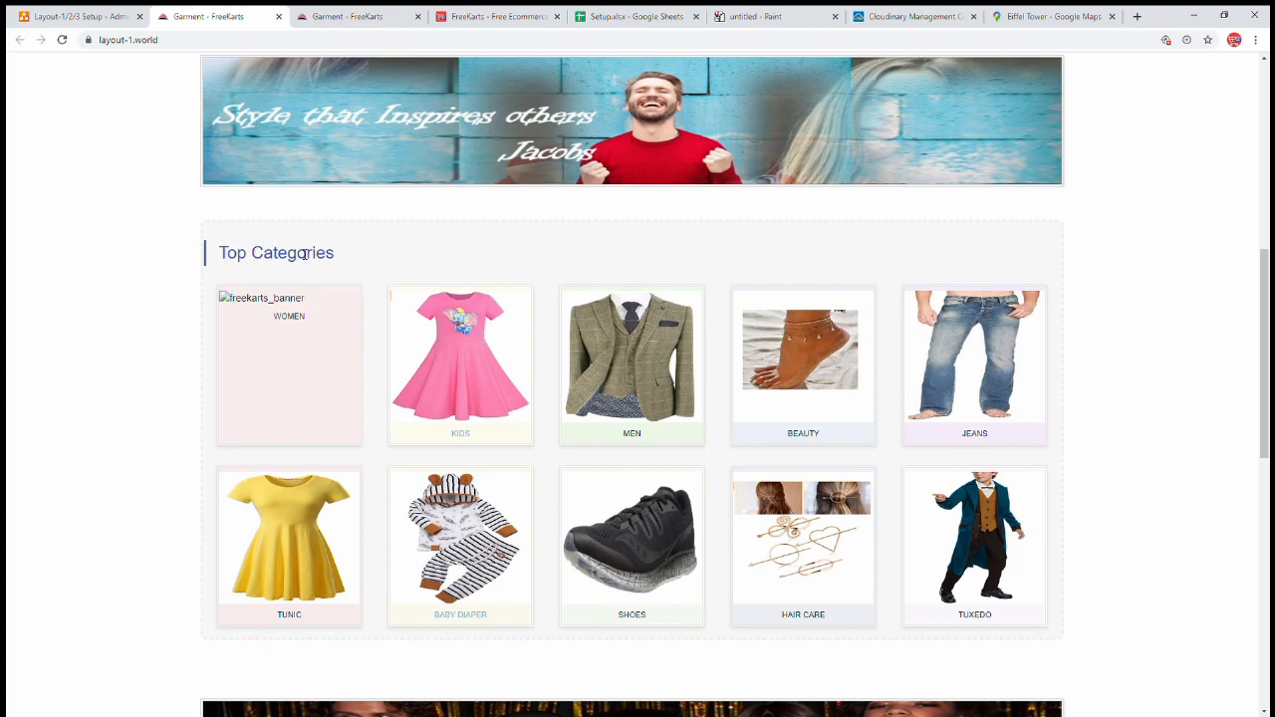
{"action": "double_click", "coordinate": [274, 254]}
{"action": "scroll", "coordinate": [99, 329], "scroll_direction": "down", "scroll_amount": 1}
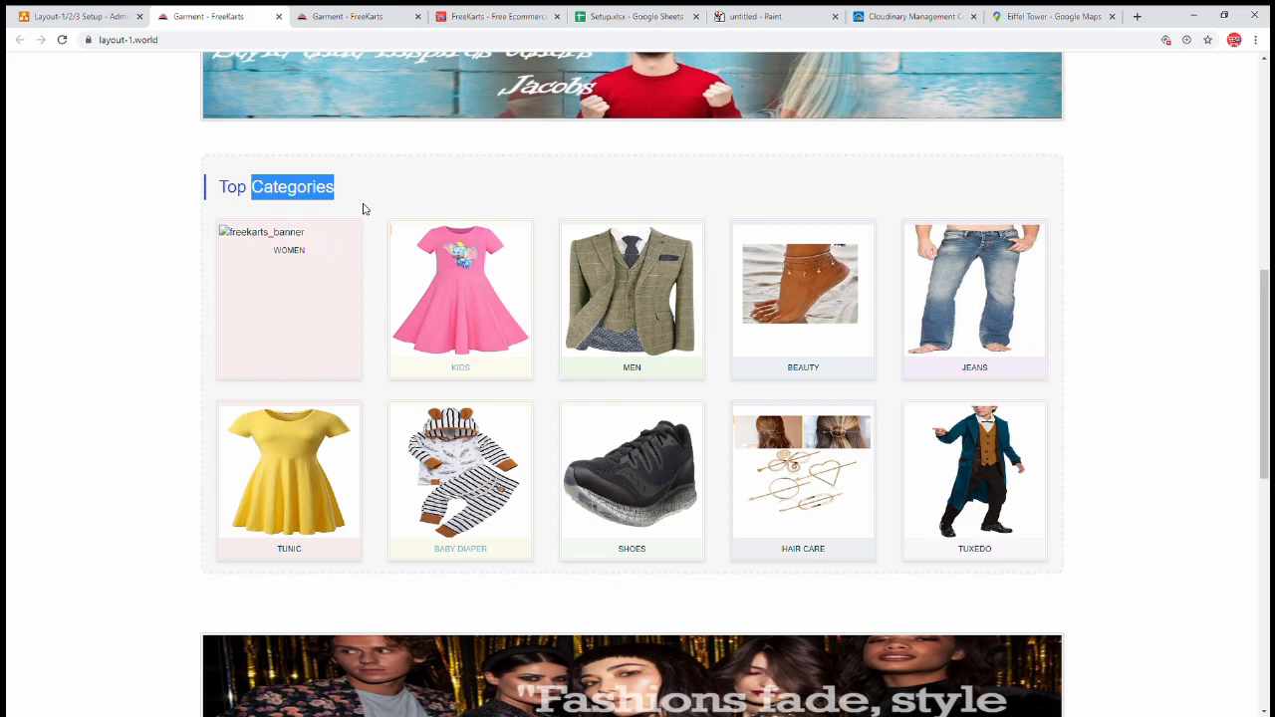
- Enter Blazer and Tunic as the first two Home Top-Category banner names
{"action": "left_click", "coordinate": [373, 18]}
{"action": "left_click", "coordinate": [397, 216]}
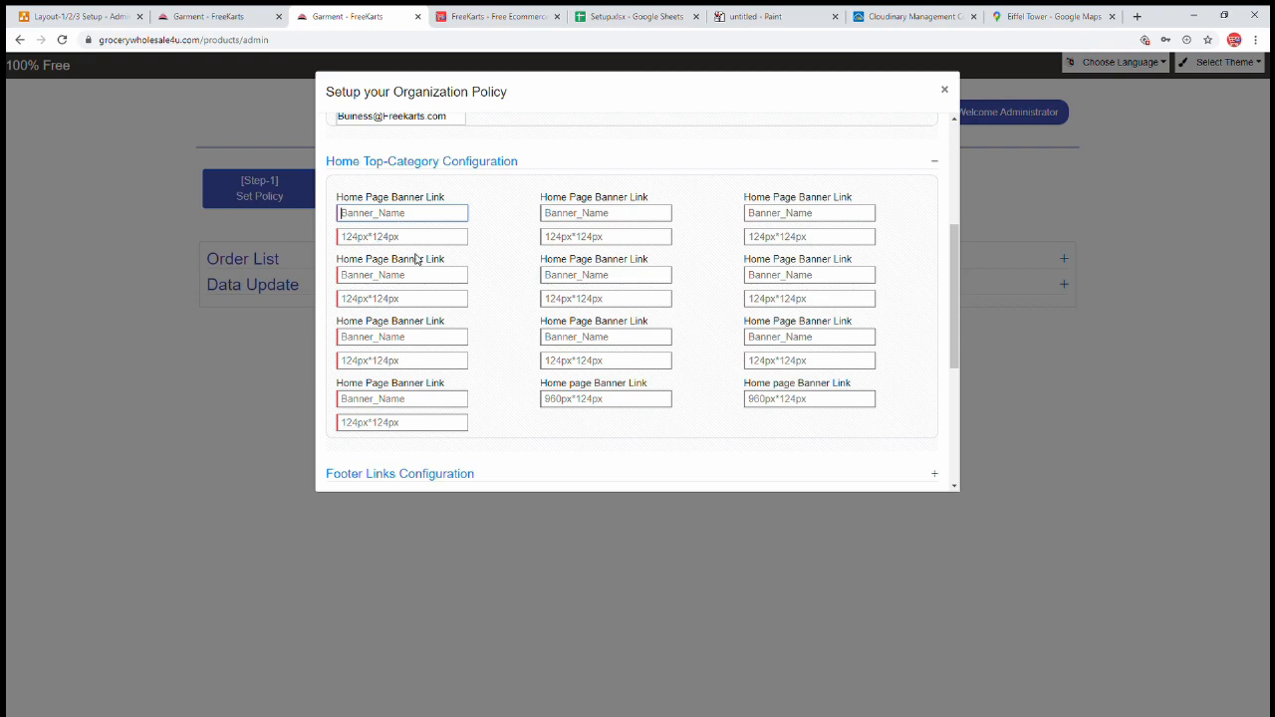
{"action": "type", "text": "Blazer"}
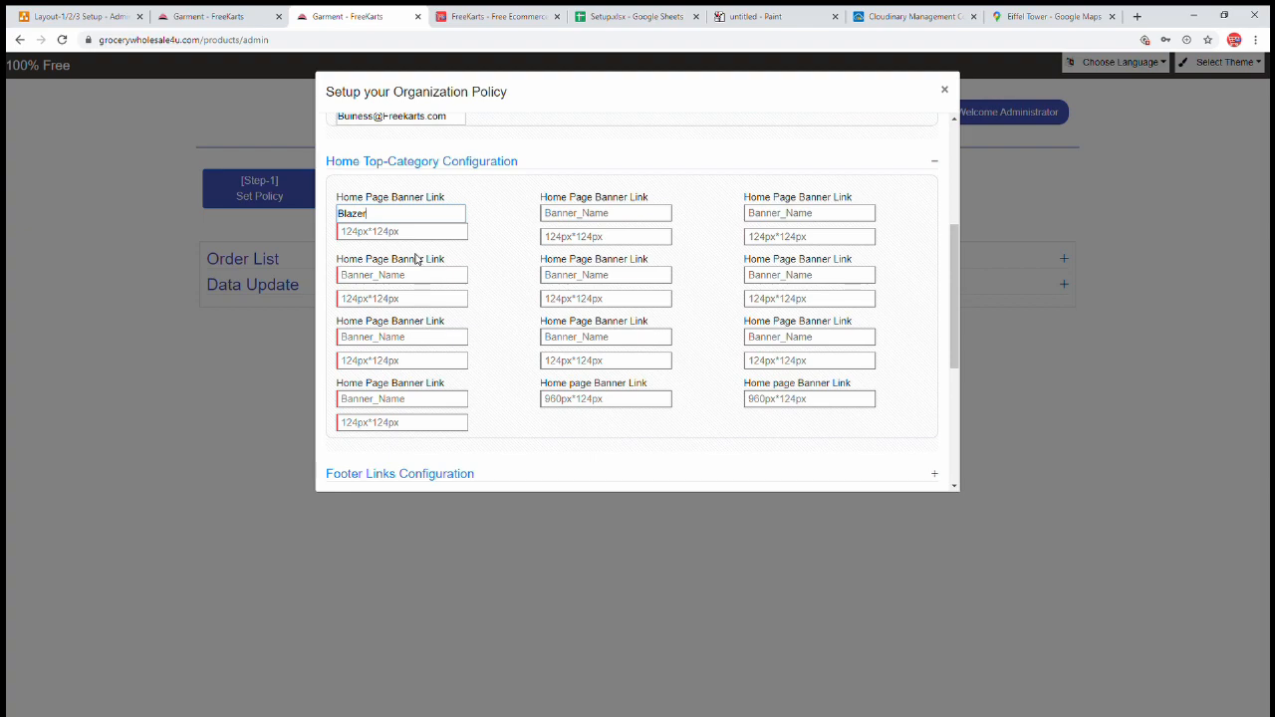
{"action": "left_click", "coordinate": [582, 219]}
{"action": "type", "text": "Tur"}
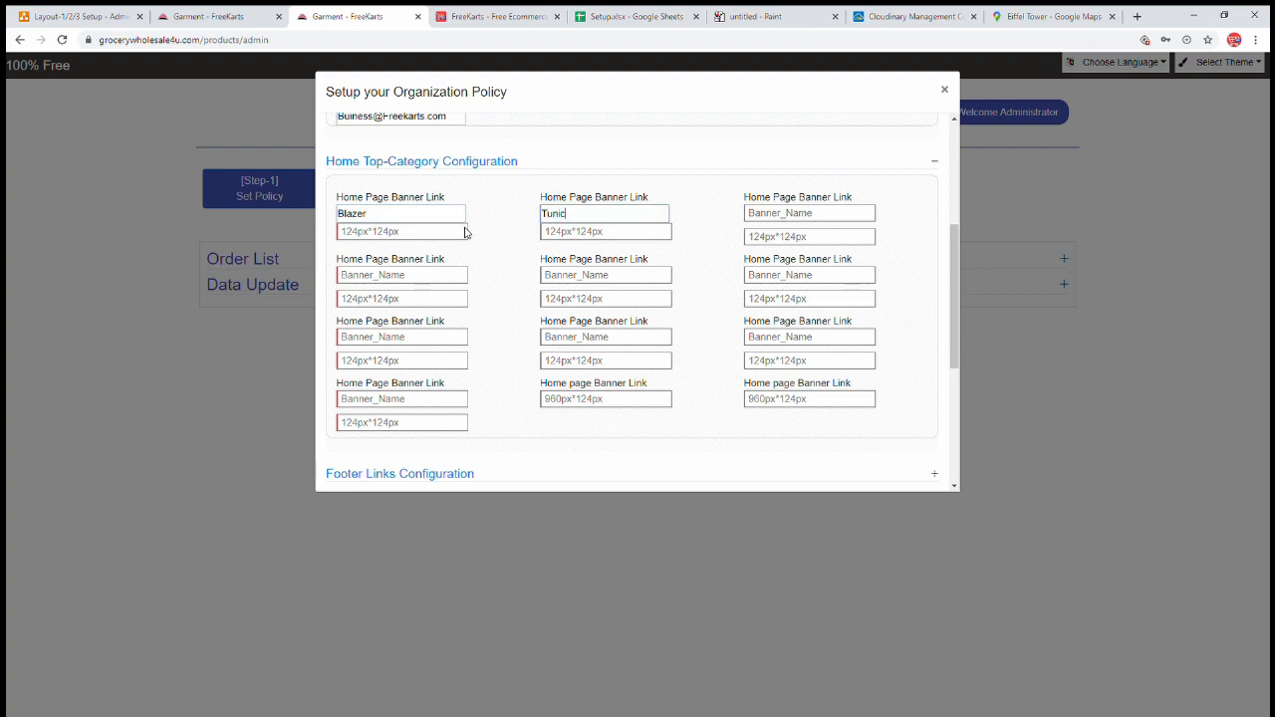
{"action": "left_click", "coordinate": [415, 232]}
- In Cloudinary, open the Home Top-Category Configuration folder and preview the striped baby outfit image
{"action": "left_click", "coordinate": [942, 19]}
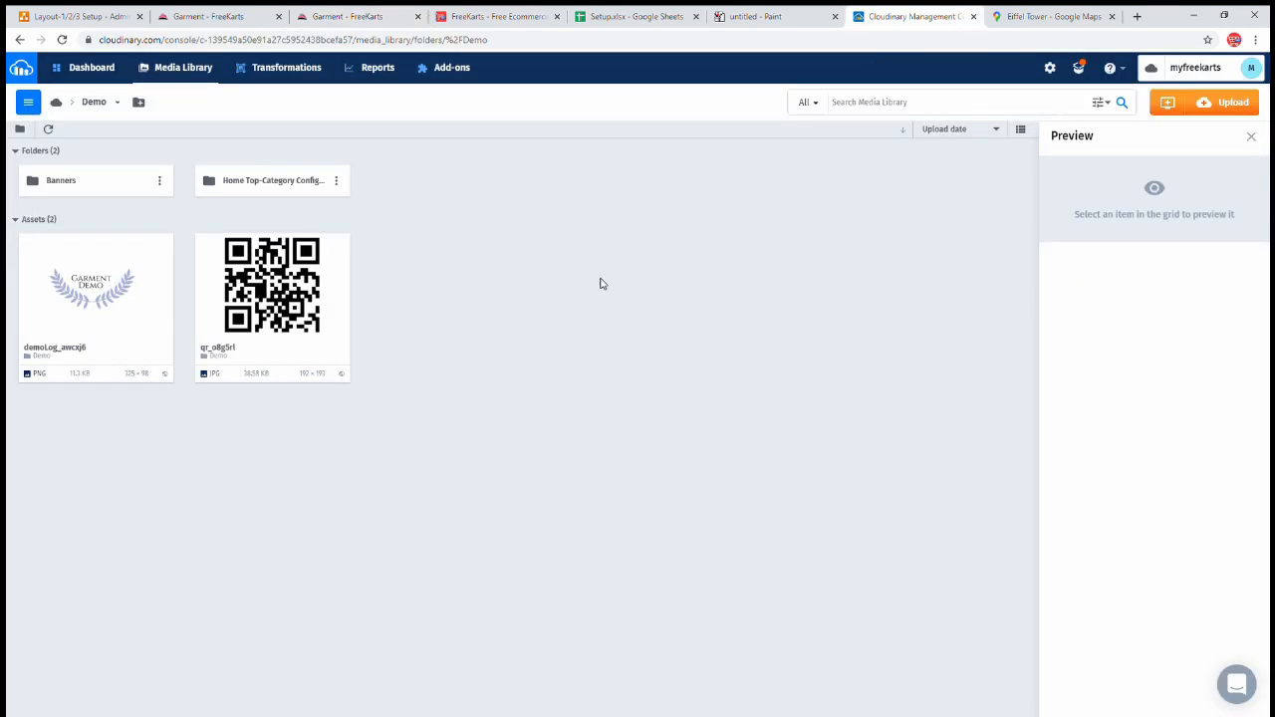
{"action": "double_click", "coordinate": [275, 189]}
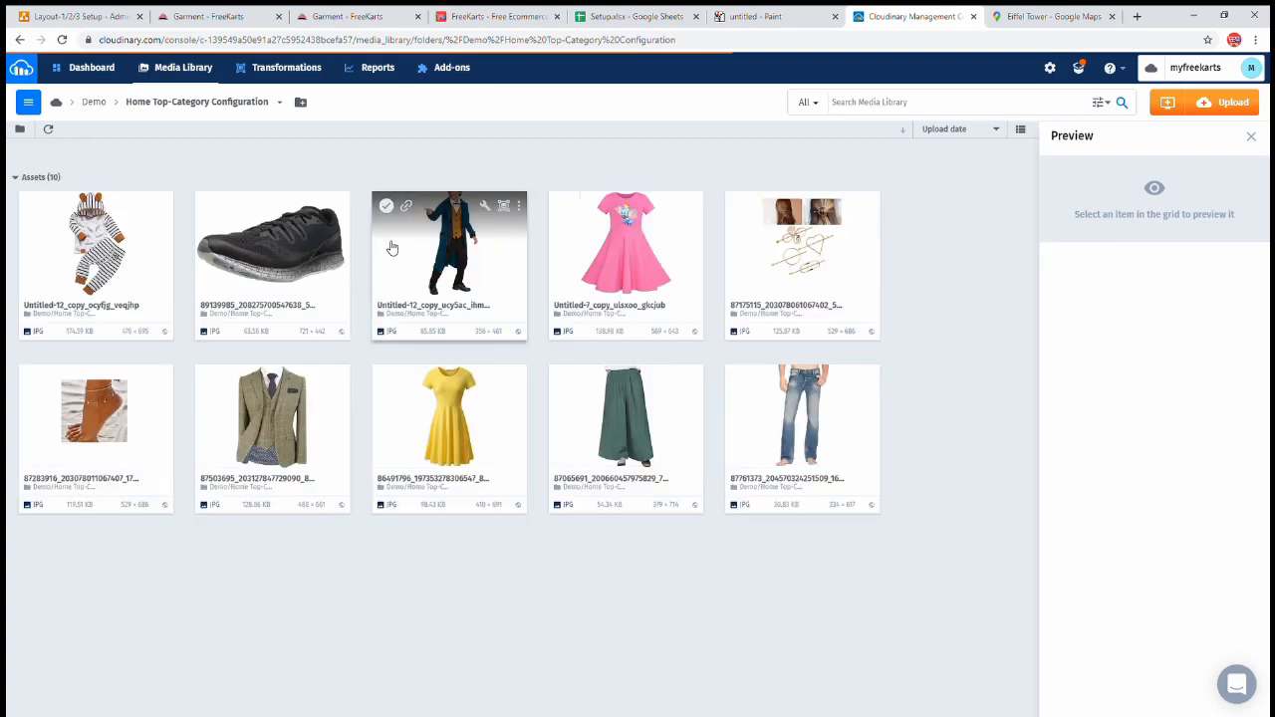
{"action": "left_click", "coordinate": [92, 227]}
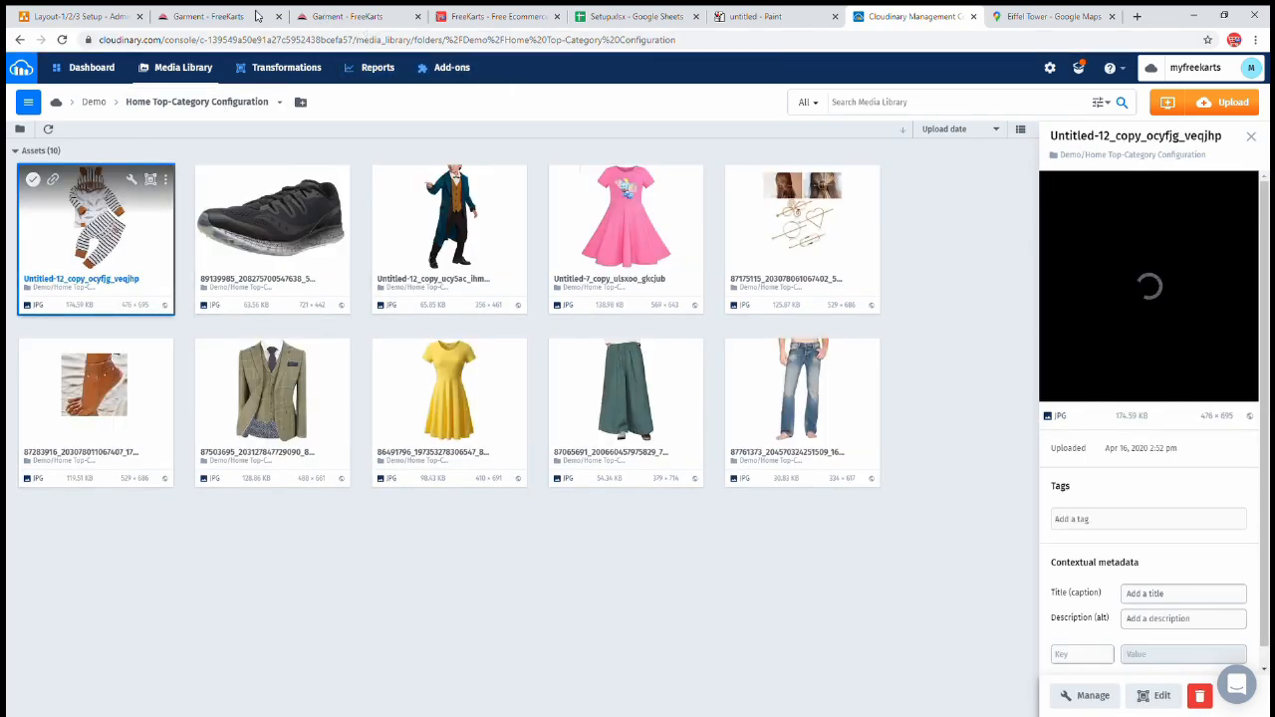
{"action": "left_click", "coordinate": [351, 16]}
- Paste the image link under the first banner and rename it from Blazer to BabyTop
{"action": "key", "text": "ctrl+v"}
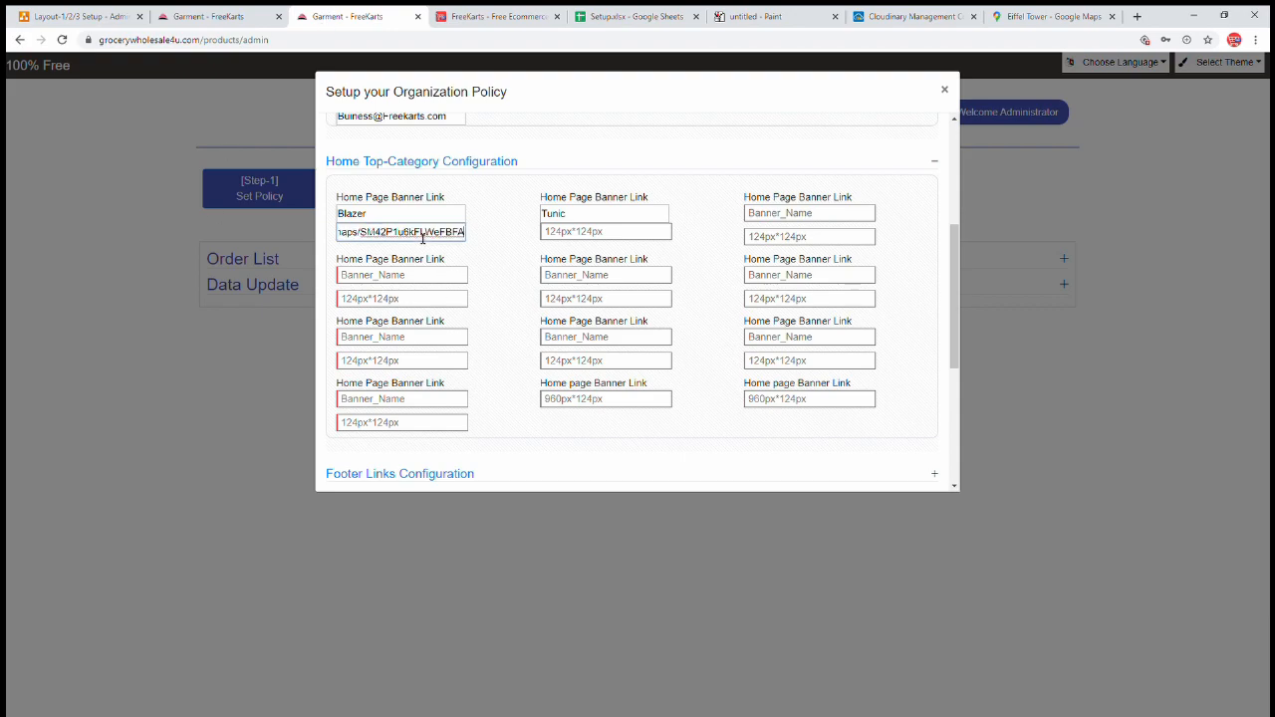
{"action": "double_click", "coordinate": [388, 220]}
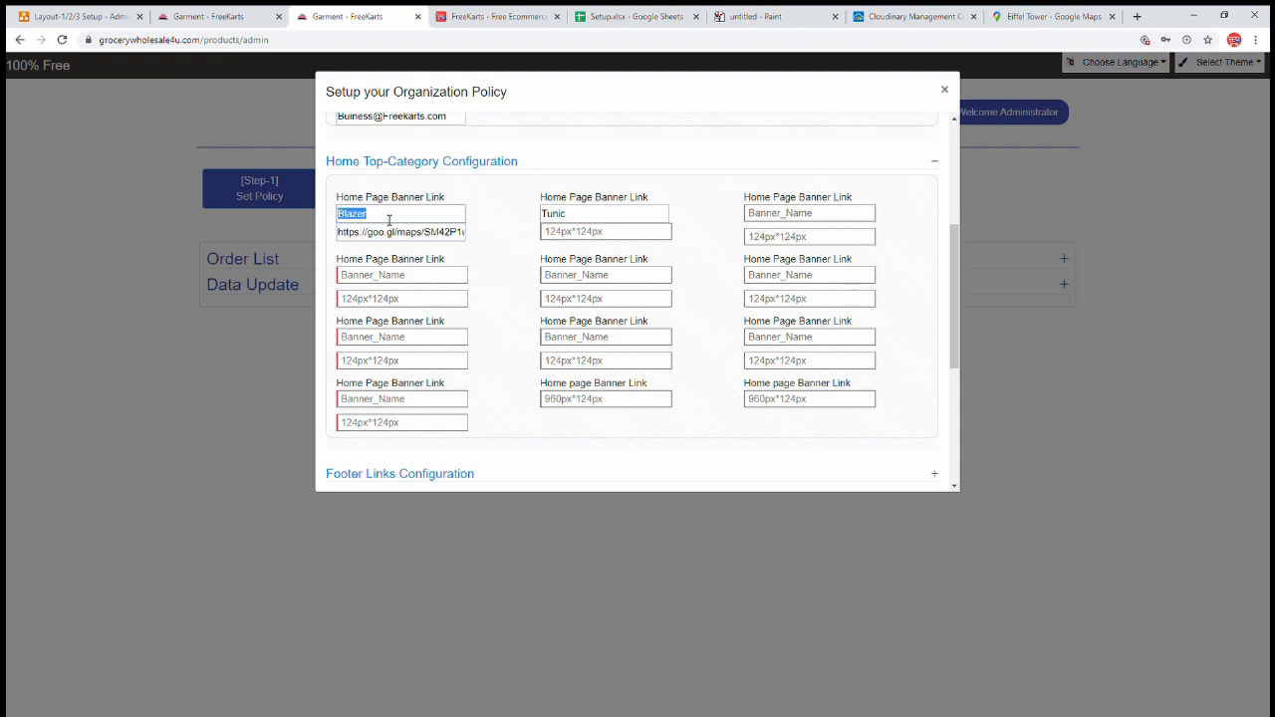
{"action": "type", "text": "BabyTop"}
{"action": "left_click", "coordinate": [903, 18]}
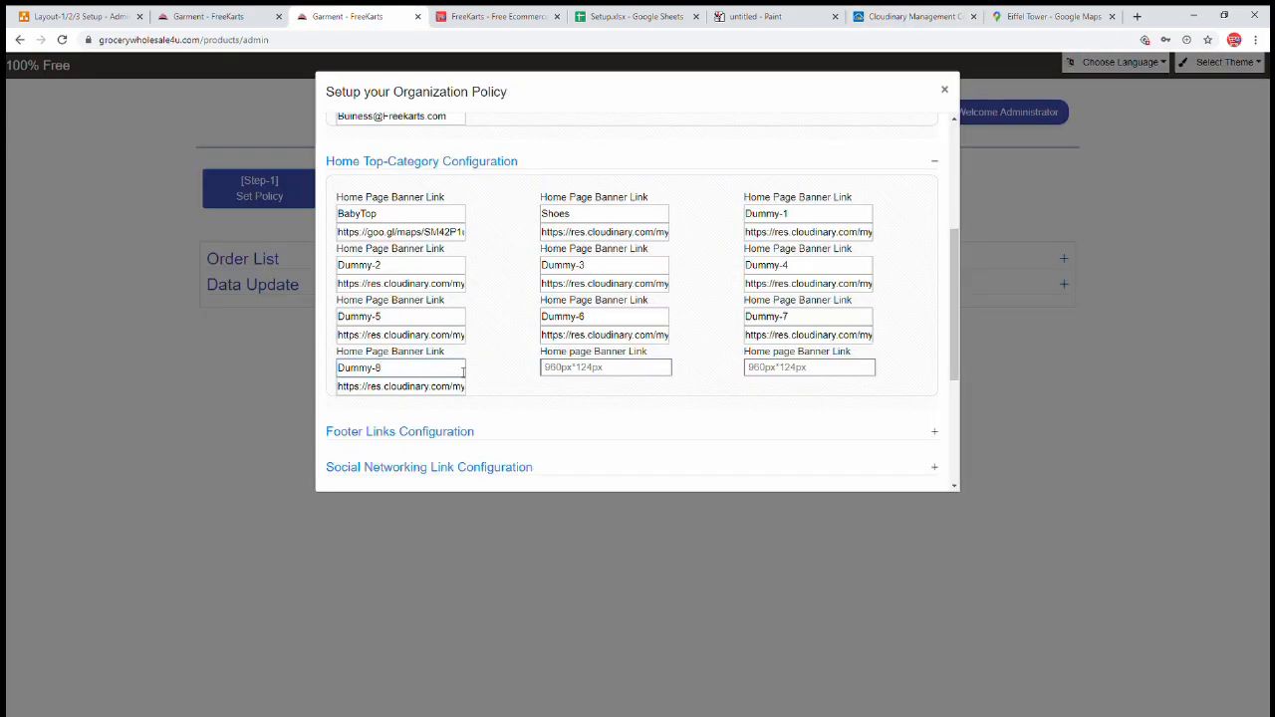
{"action": "left_click", "coordinate": [598, 371]}
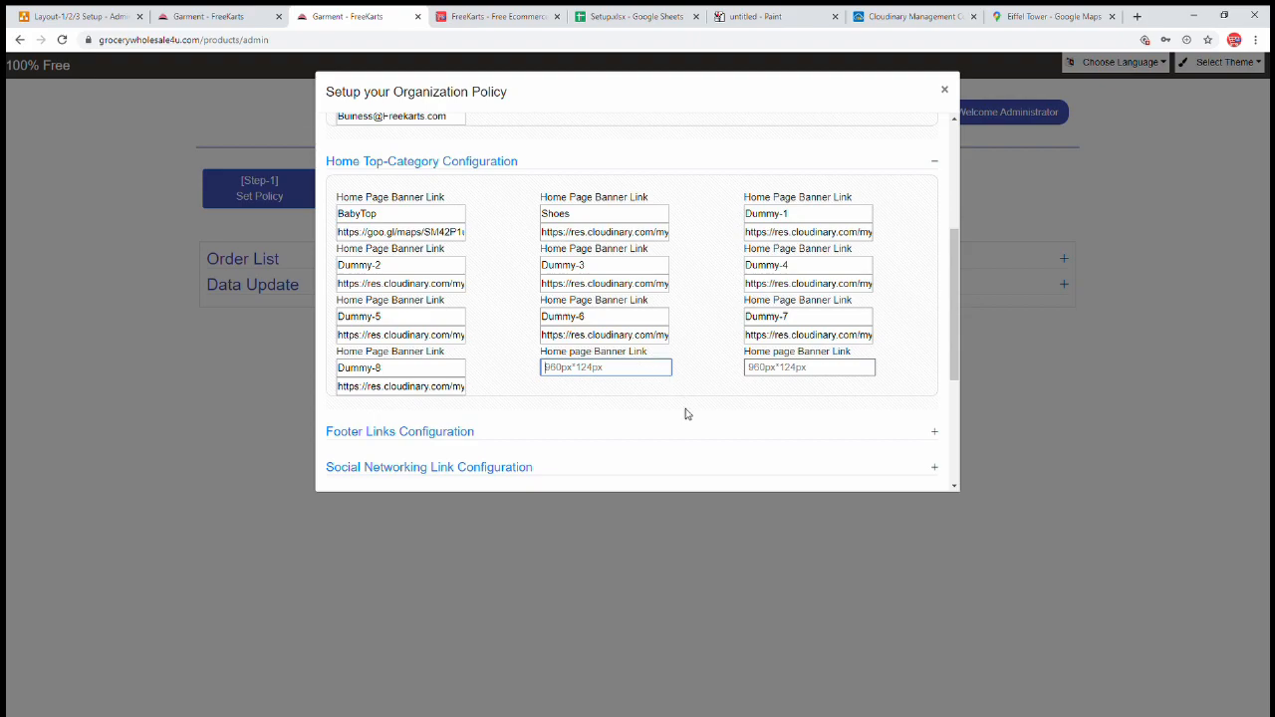
{"action": "left_click", "coordinate": [217, 17]}
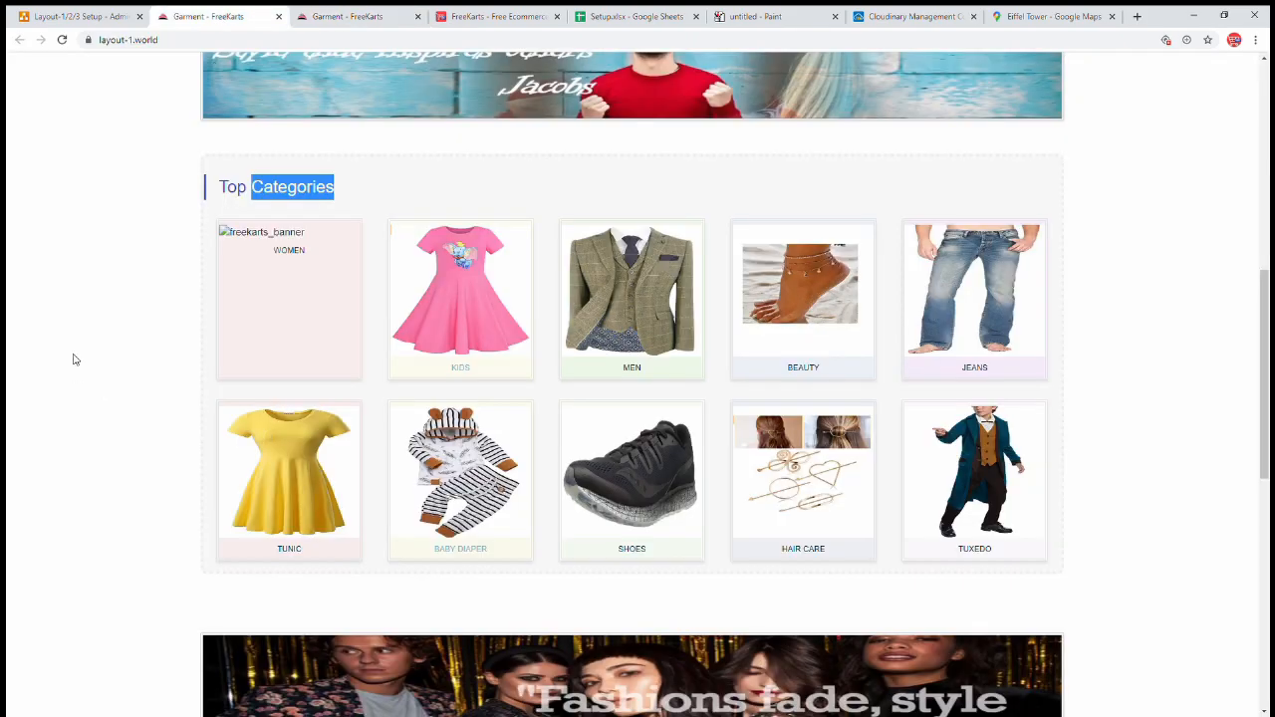
- Copy a banner image's link from Cloudinary's Demo > Banners folder
{"action": "scroll", "coordinate": [162, 308], "scroll_direction": "up", "scroll_amount": 2}
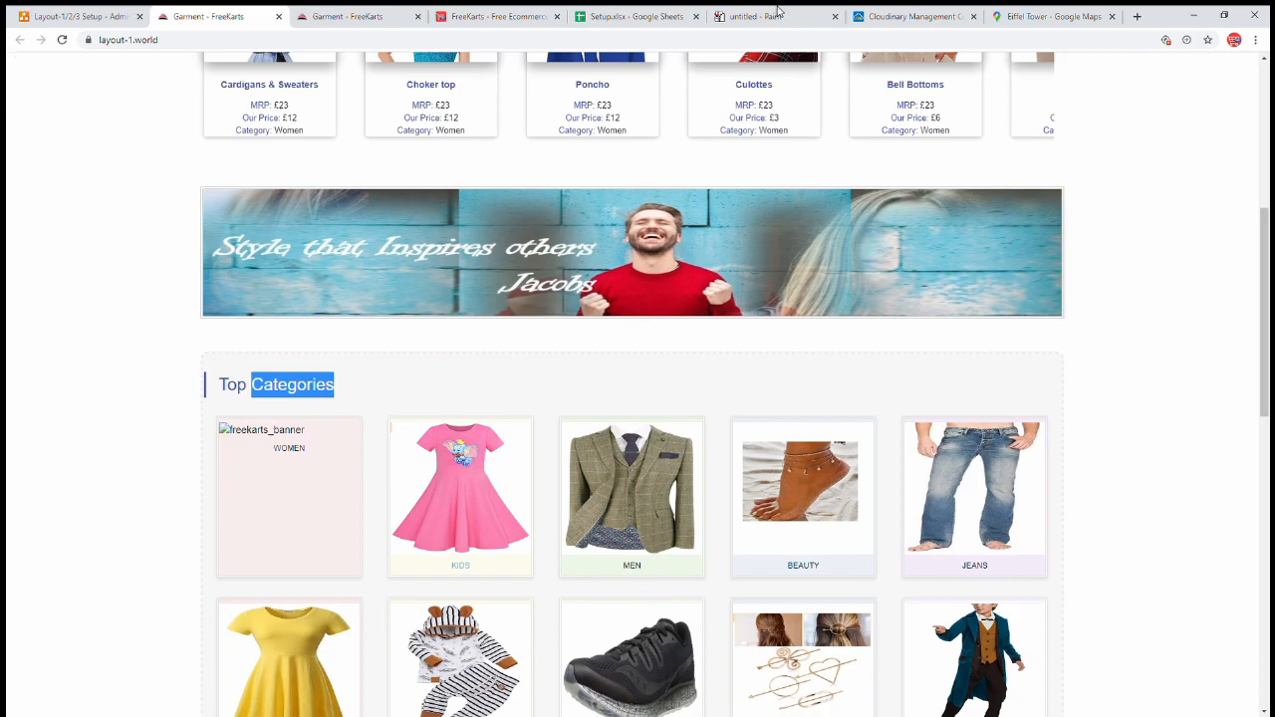
{"action": "left_click", "coordinate": [889, 17]}
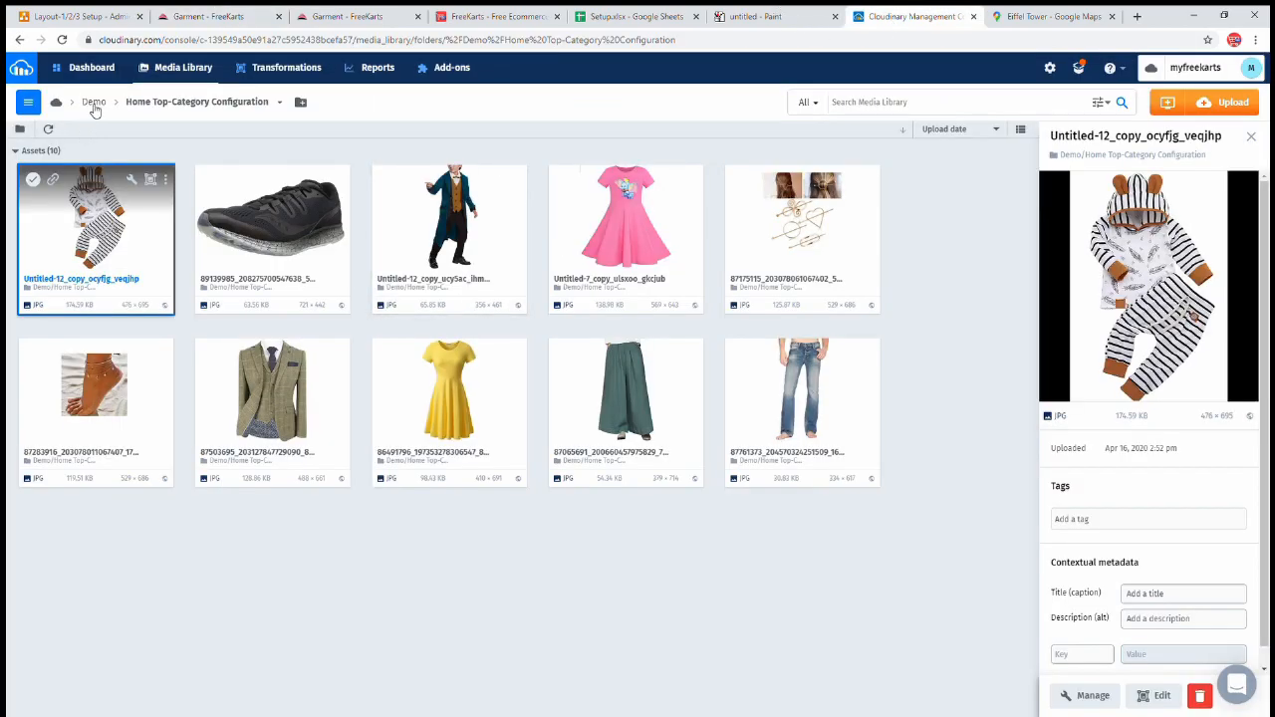
{"action": "left_click", "coordinate": [93, 103]}
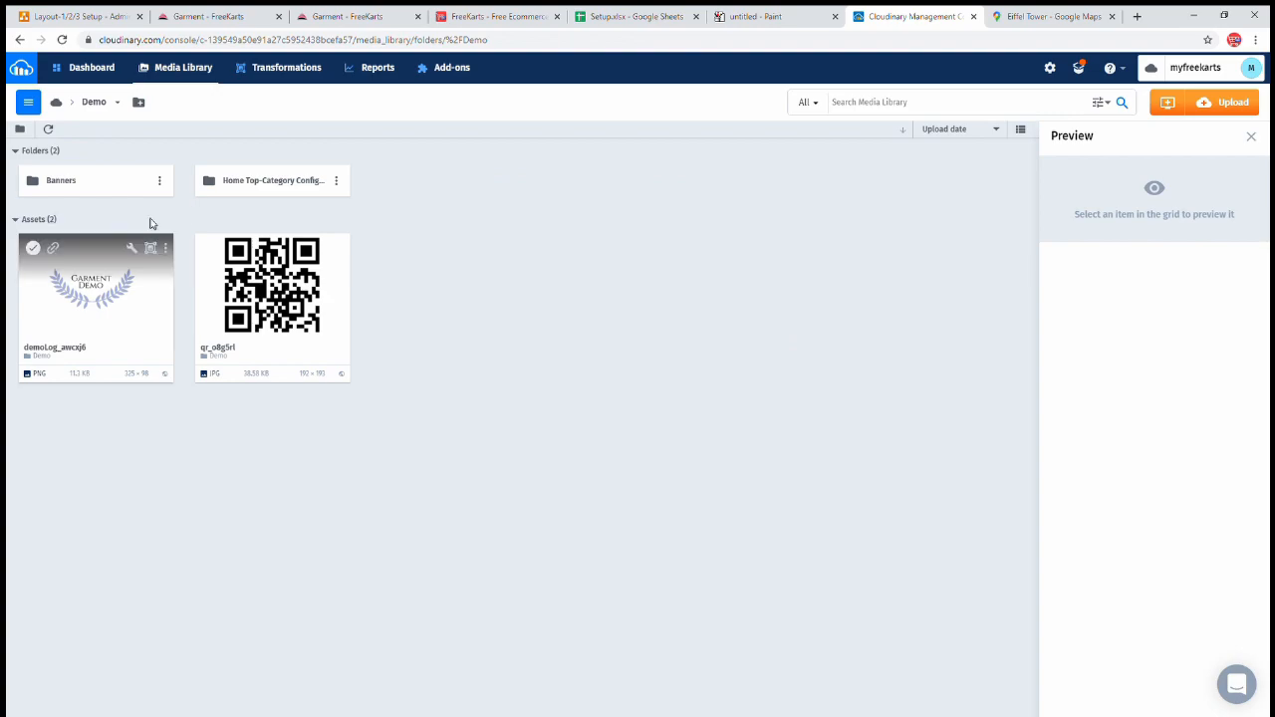
{"action": "left_click", "coordinate": [128, 191]}
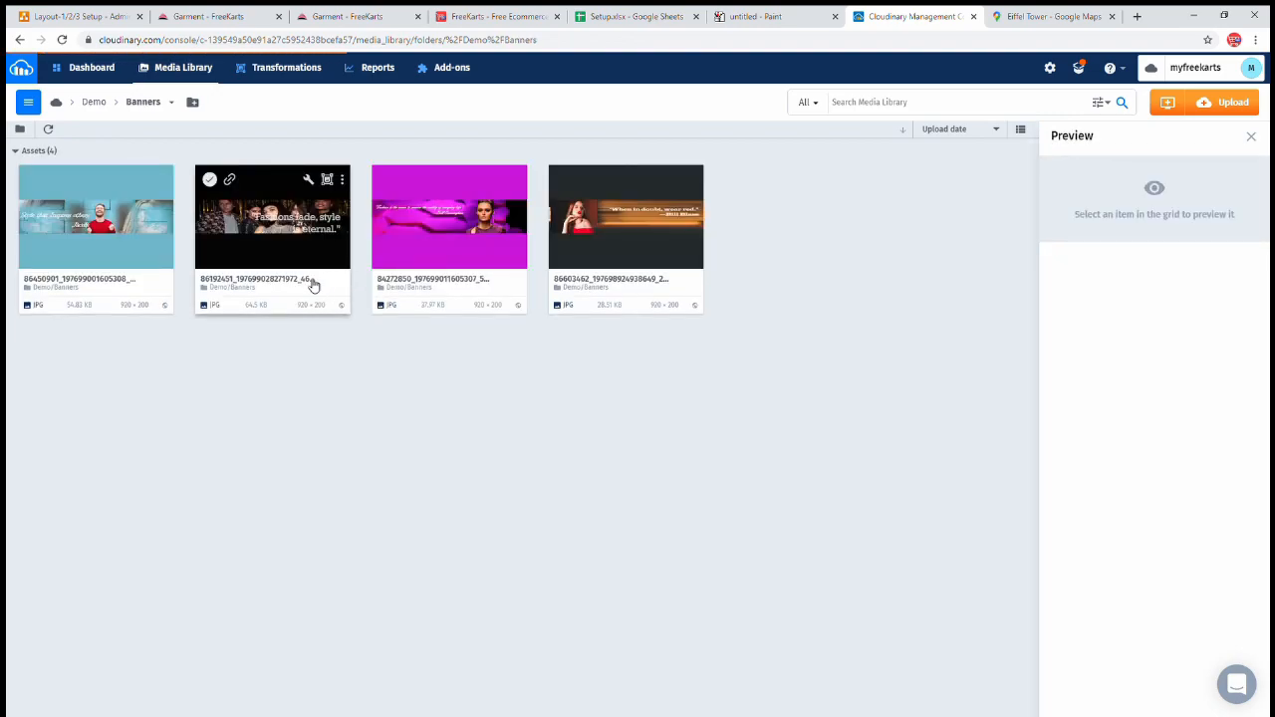
{"action": "left_click", "coordinate": [57, 180]}
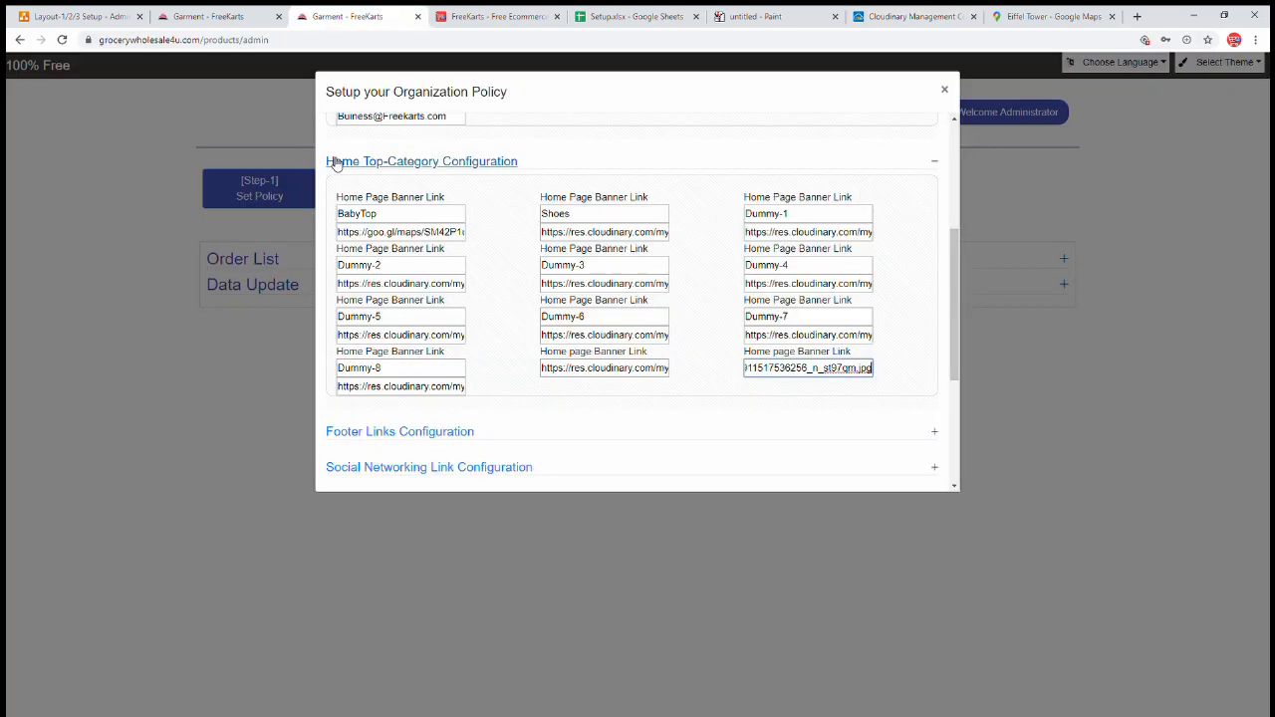
- Expand the Footer Links Configuration section in the policy dialog
{"action": "left_click", "coordinate": [318, 16]}
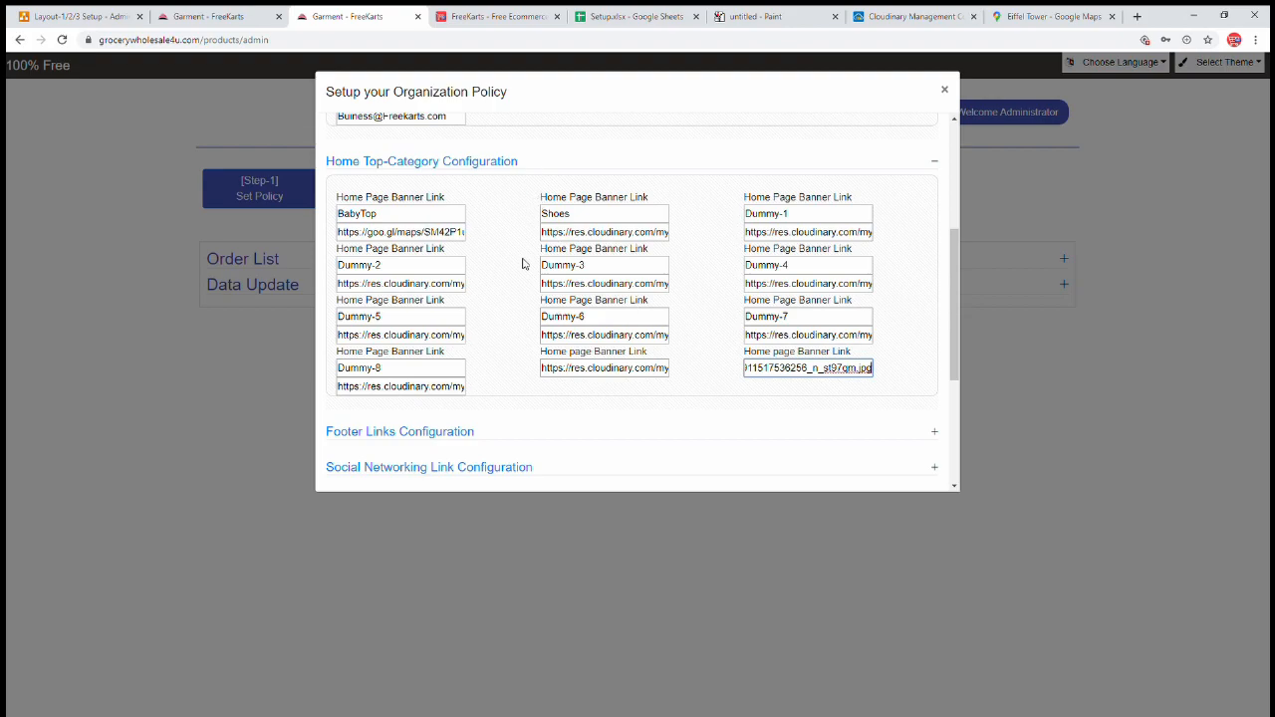
{"action": "scroll", "coordinate": [525, 267], "scroll_direction": "down", "scroll_amount": 2}
{"action": "left_click", "coordinate": [434, 240]}
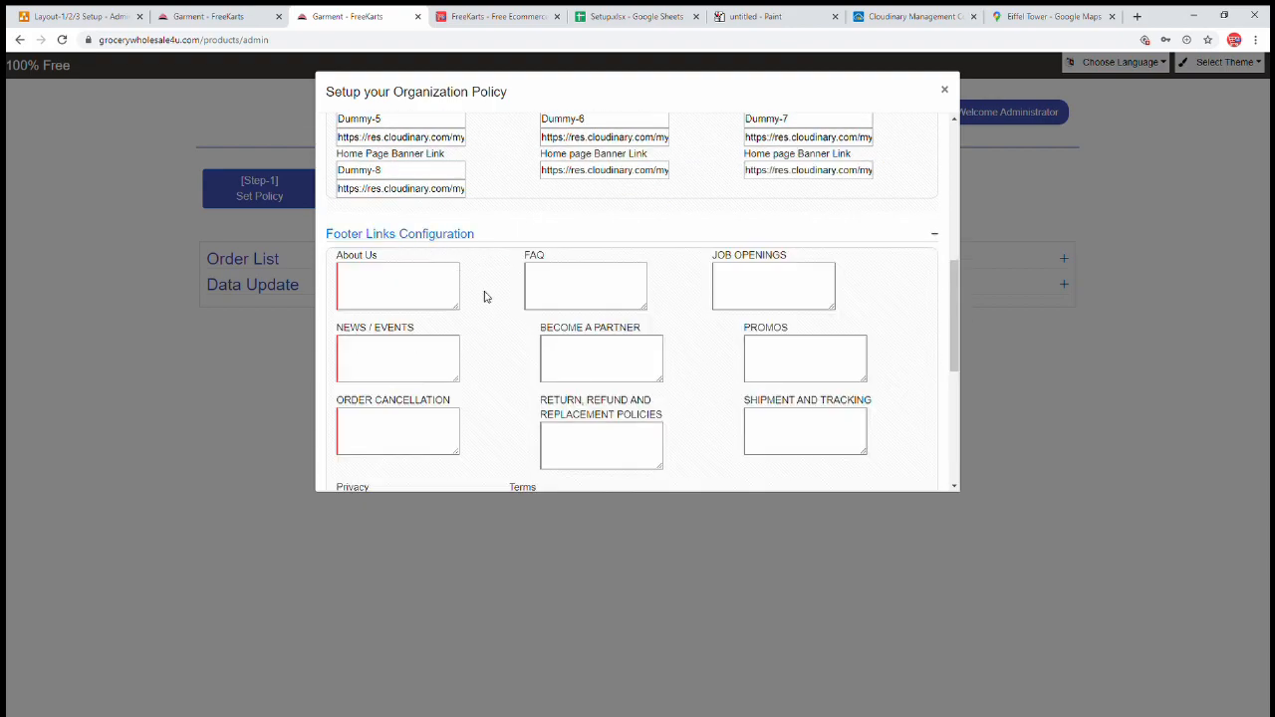
- Review the storefront footer pages About Us, Promos, Shipment and Tracking, Order Cancellation and Returns
{"action": "left_click", "coordinate": [170, 16]}
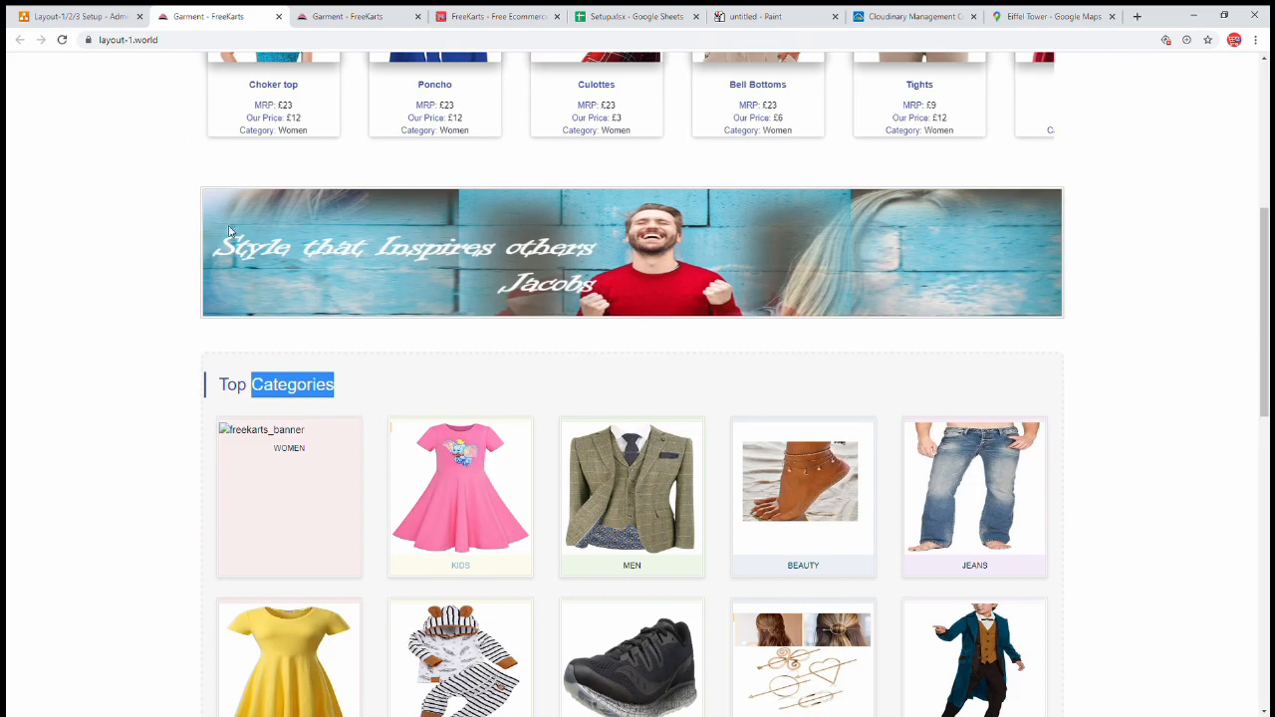
{"action": "scroll", "coordinate": [177, 299], "scroll_direction": "down", "scroll_amount": 10}
{"action": "scroll", "coordinate": [177, 307], "scroll_direction": "down", "scroll_amount": 2}
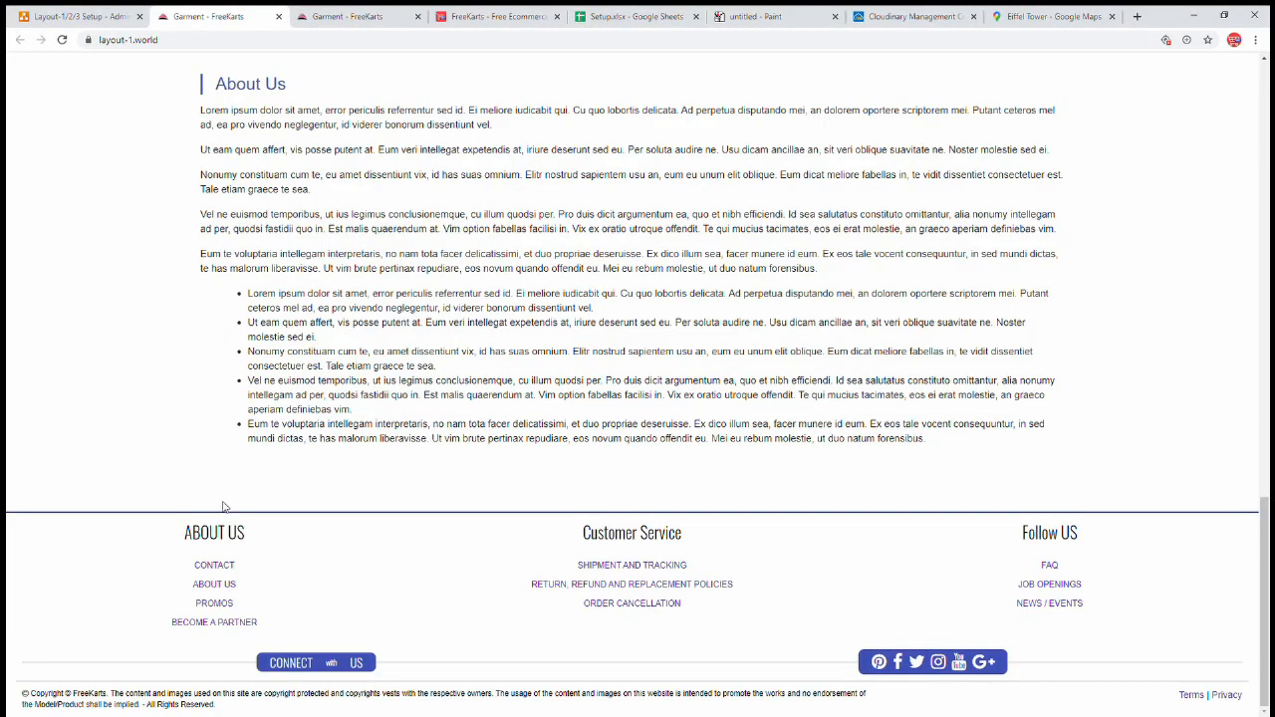
{"action": "left_click", "coordinate": [227, 589]}
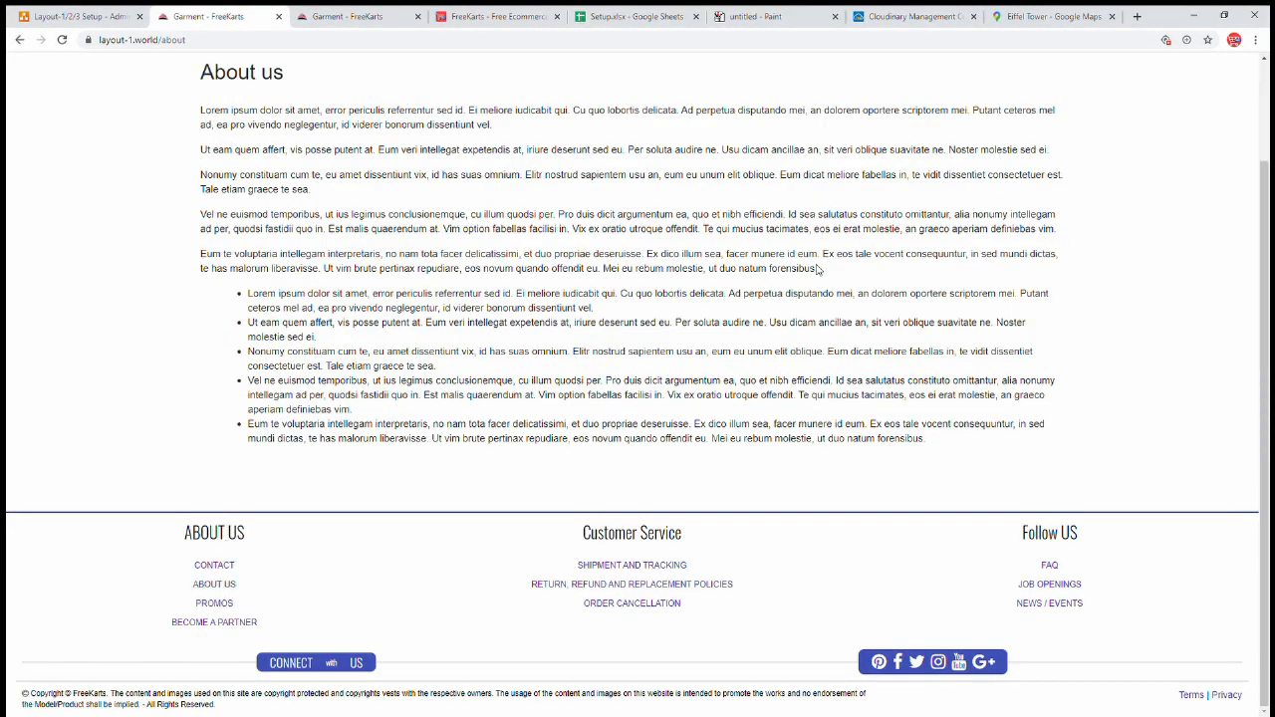
{"action": "left_click", "coordinate": [214, 604]}
{"action": "left_click", "coordinate": [677, 566]}
{"action": "left_click", "coordinate": [668, 604]}
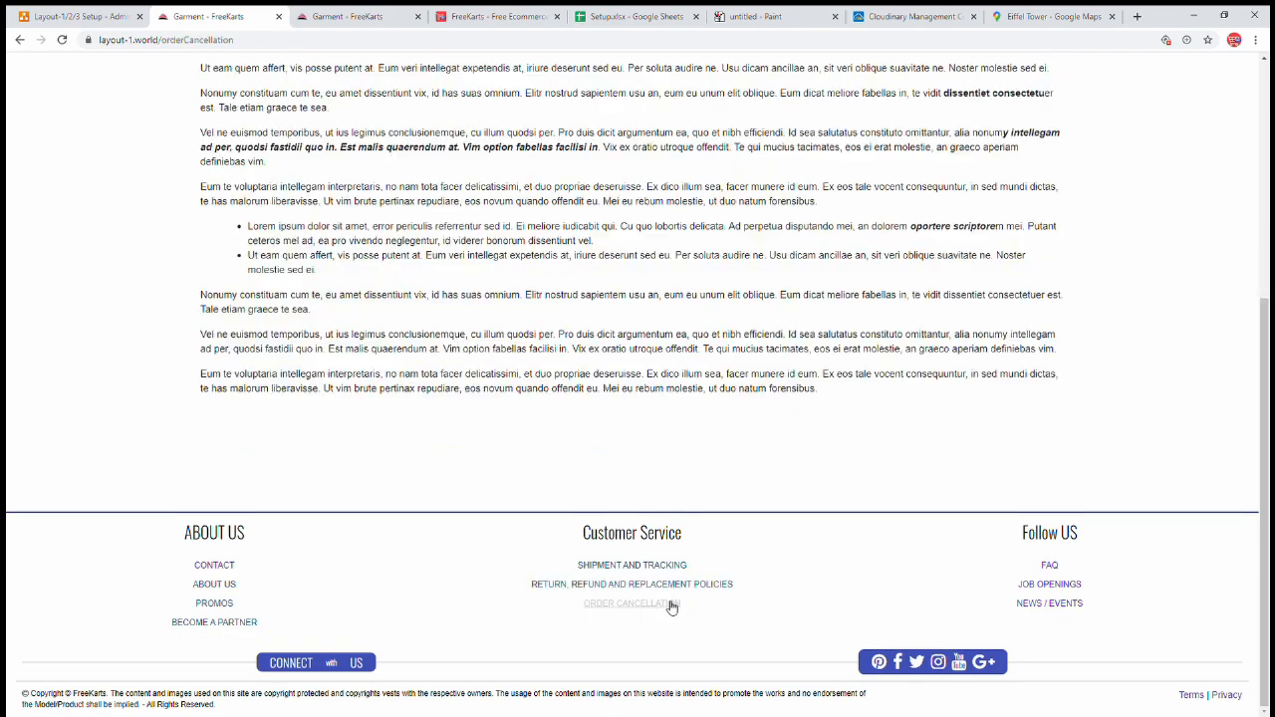
{"action": "left_click", "coordinate": [584, 586]}
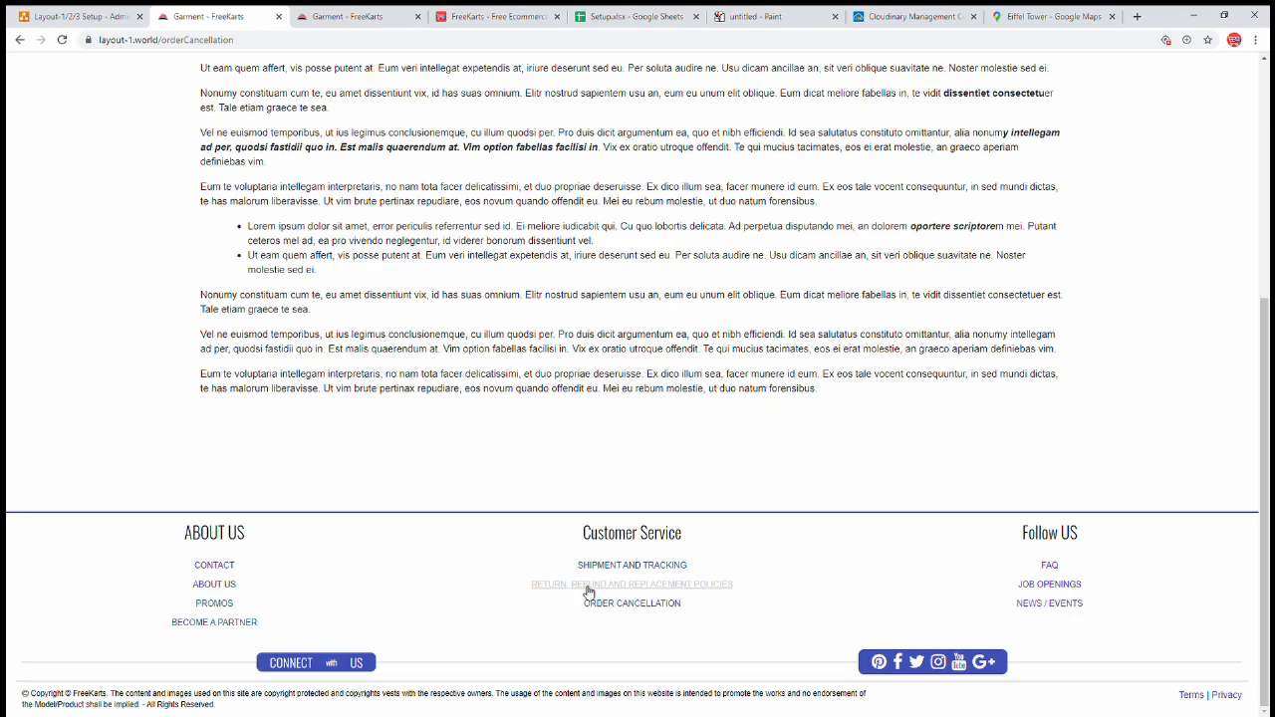
{"action": "left_click", "coordinate": [635, 607]}
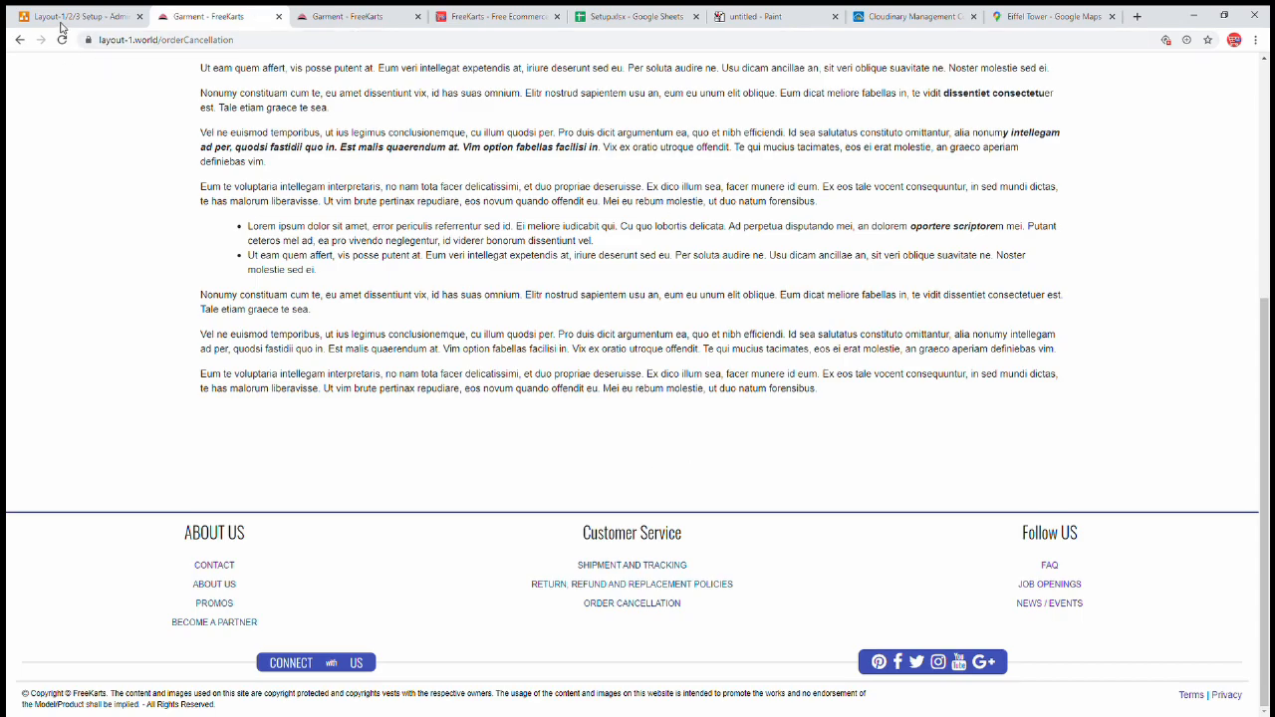
{"action": "left_click", "coordinate": [601, 18]}
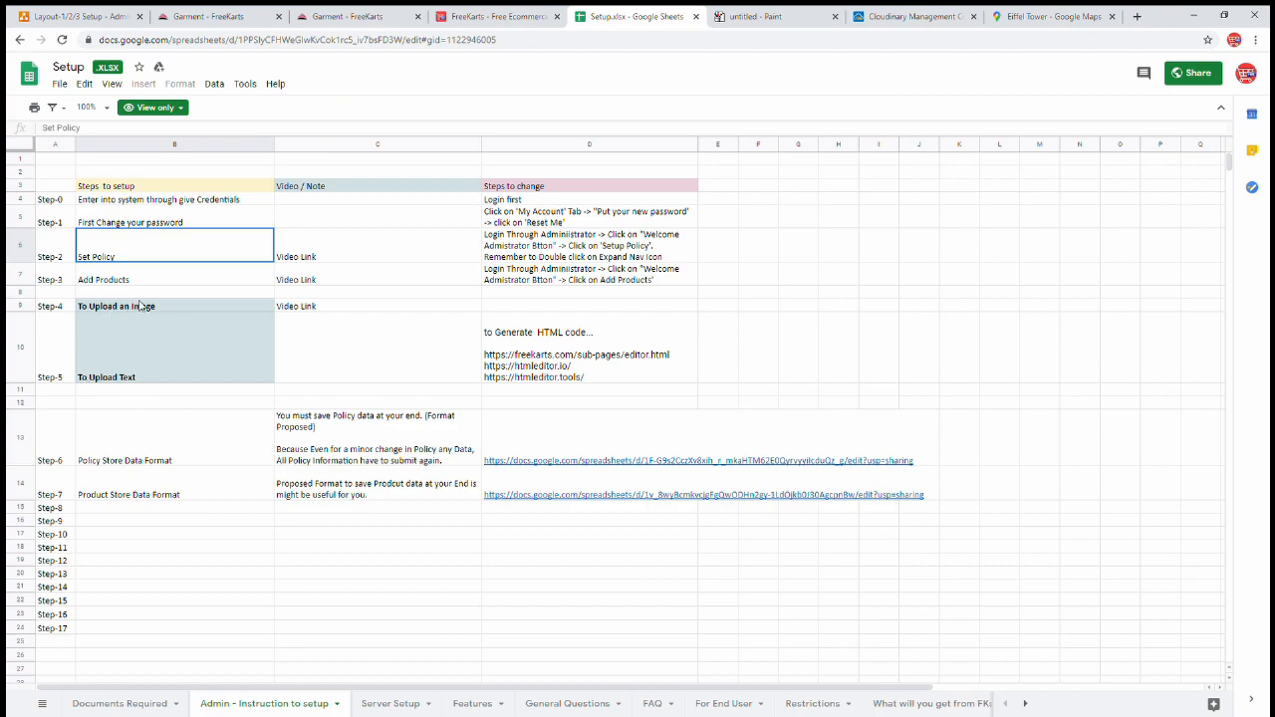
- Read the setup sheet's image and HTML-generation notes, then open FreeKarts Business > Editor
{"action": "left_click", "coordinate": [140, 307]}
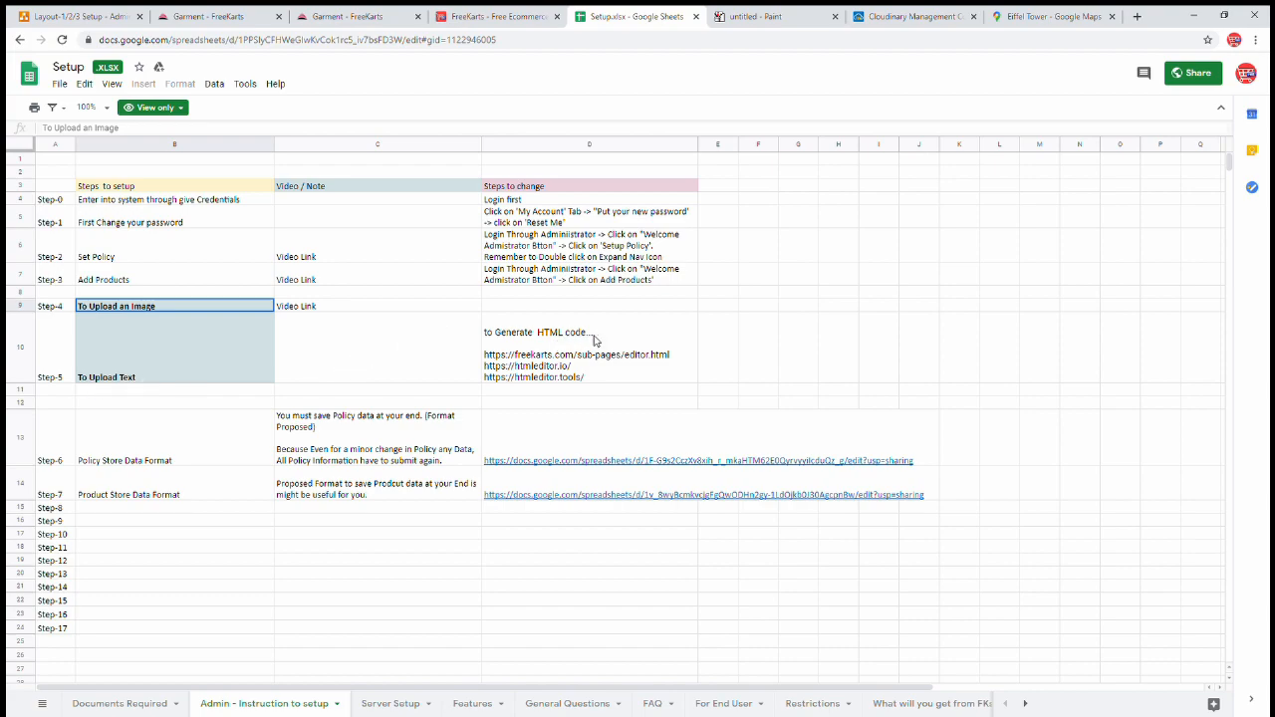
{"action": "left_click", "coordinate": [510, 362]}
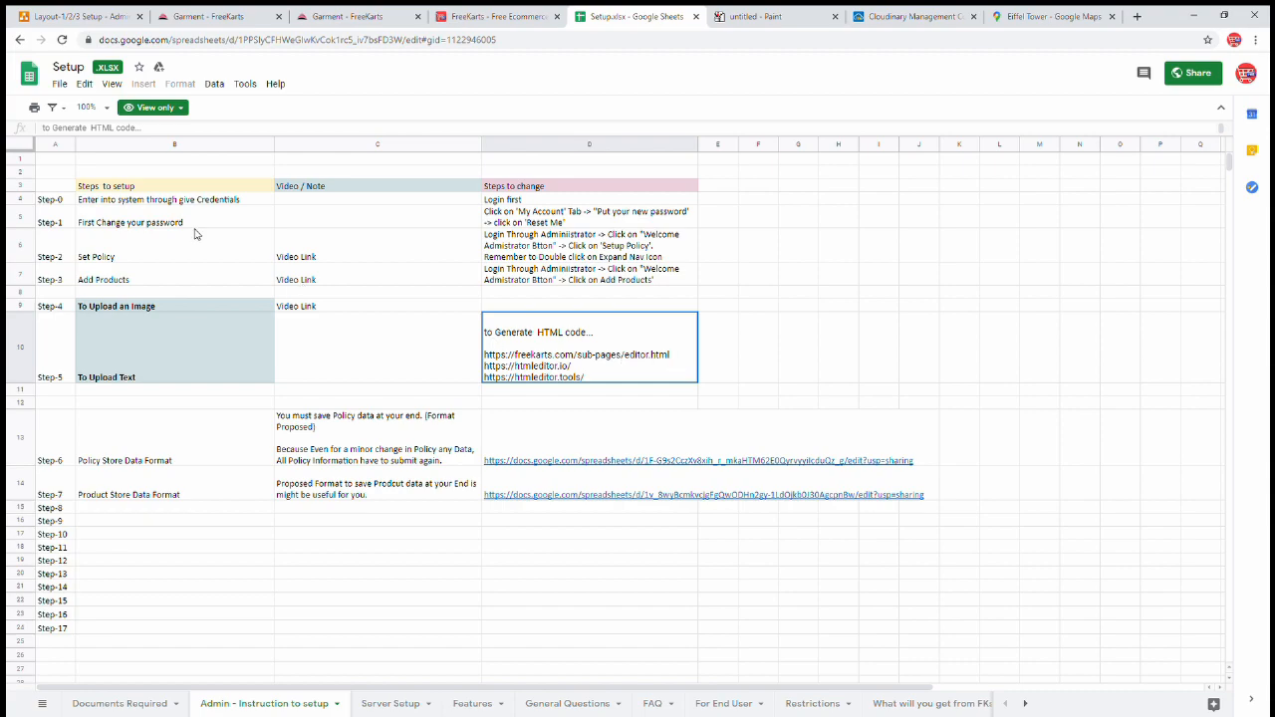
{"action": "key", "text": "ctrl+shift+Tab"}
{"action": "mouse_move", "coordinate": [421, 76]}
{"action": "left_click", "coordinate": [433, 185]}
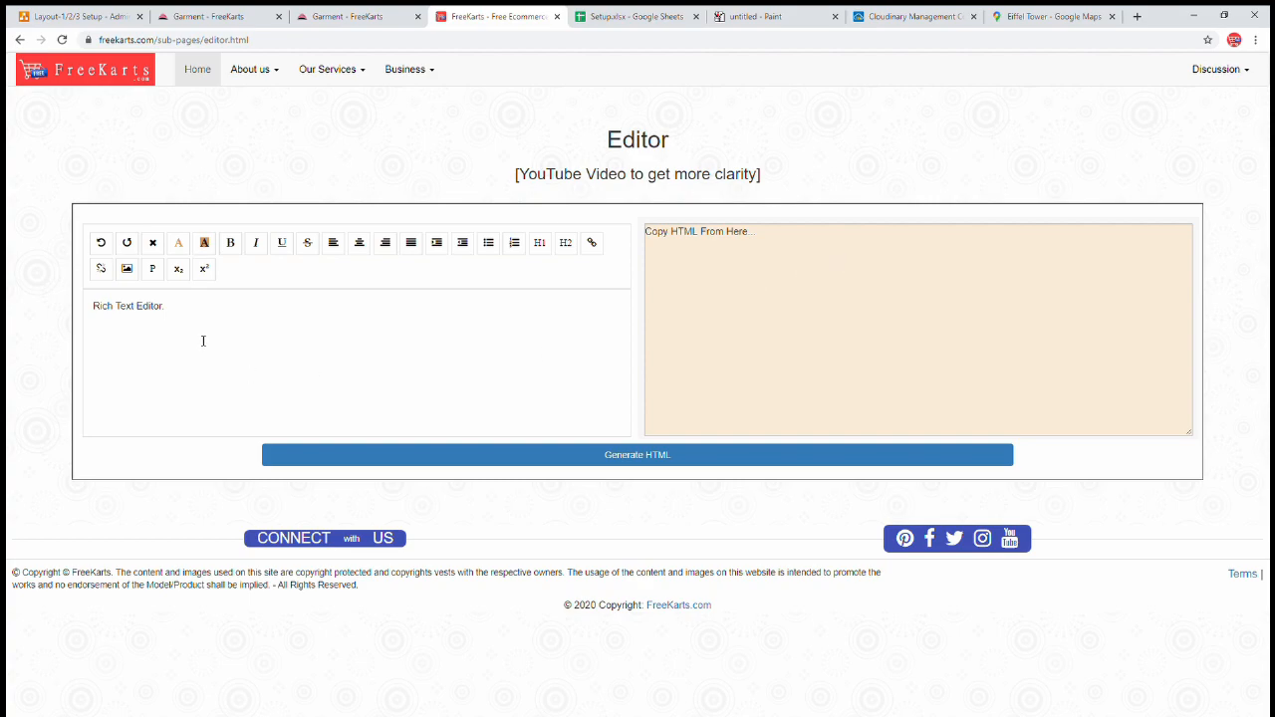
- Replace the 'Rich Text Editor.' placeholder with a self-introduction about running a Garment Business
{"action": "key", "text": "ctrl+a"}
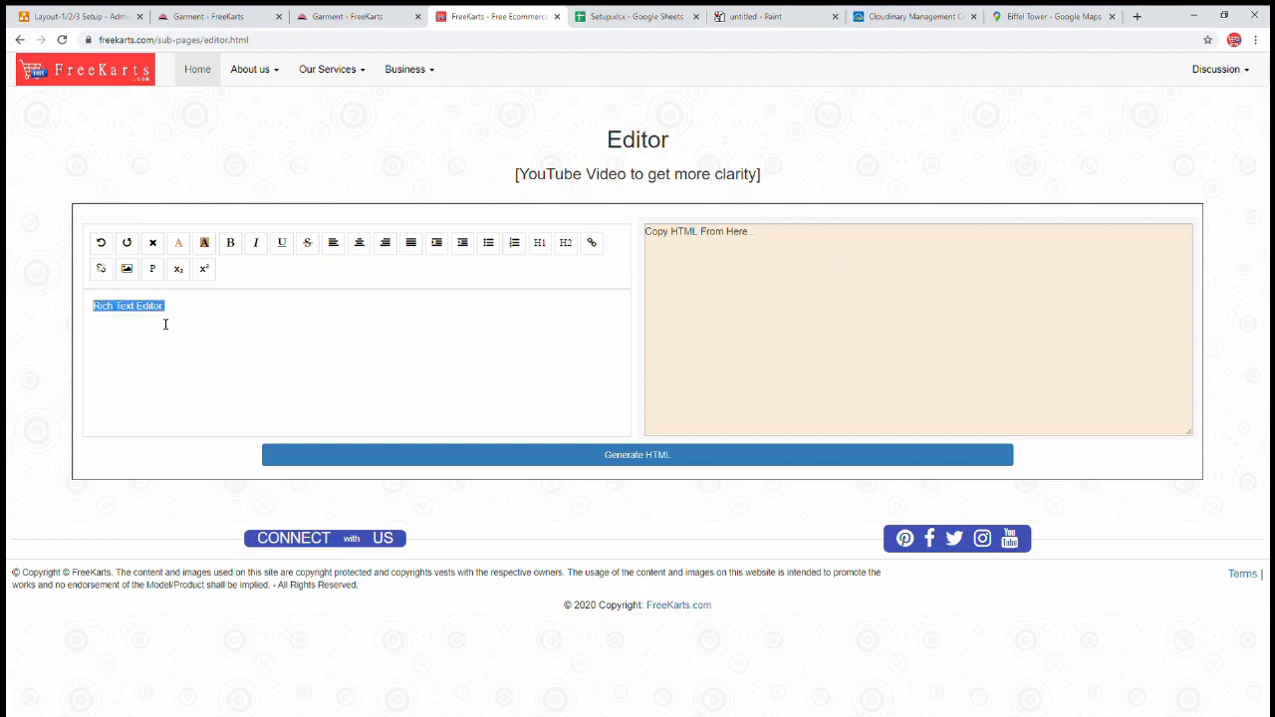
{"action": "type", "text": "This is James and"}
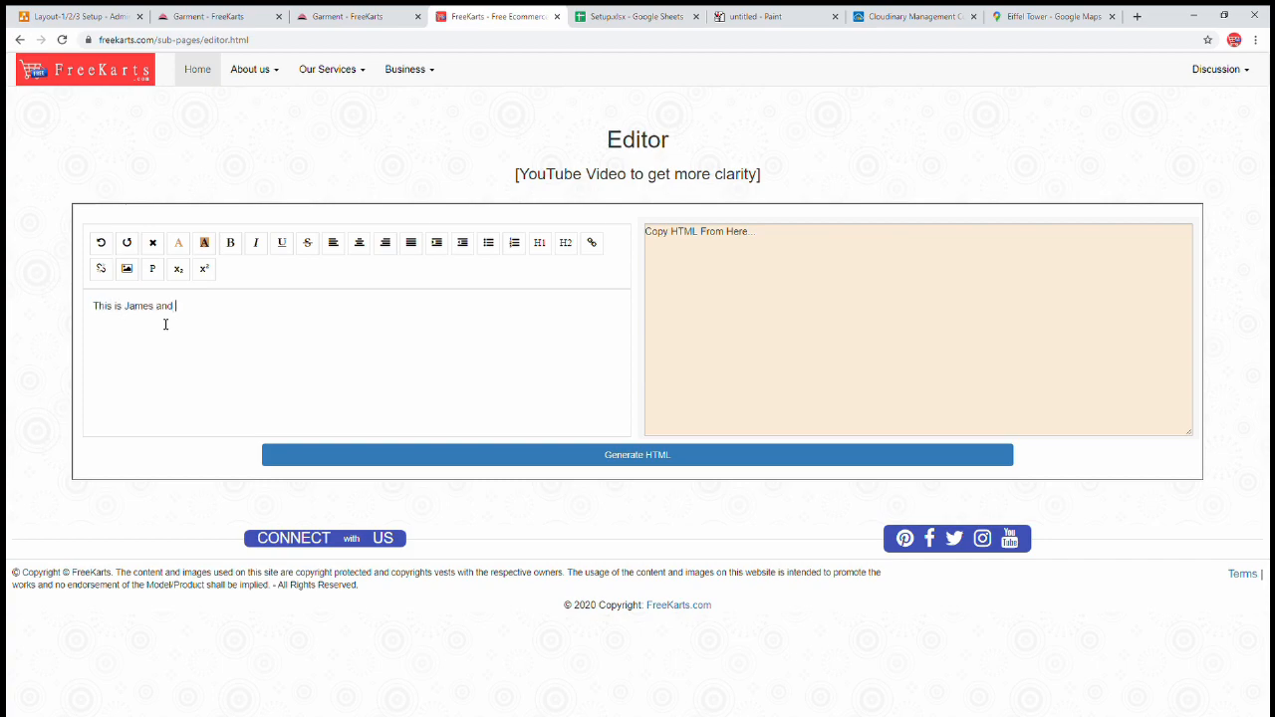
{"action": "type", "text": " I am running a Garment Business....."}
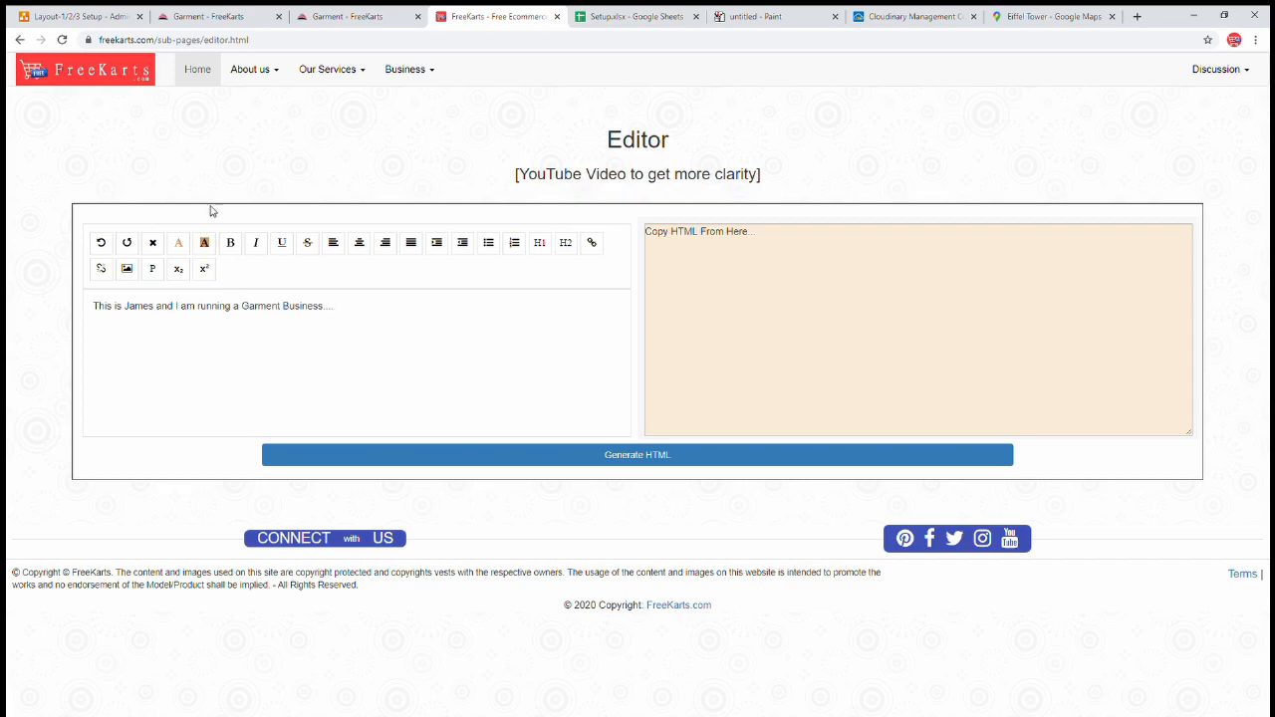
- Paste the 'Vel ne euismod' sample paragraph from the storefront into the editor
{"action": "left_click", "coordinate": [226, 20]}
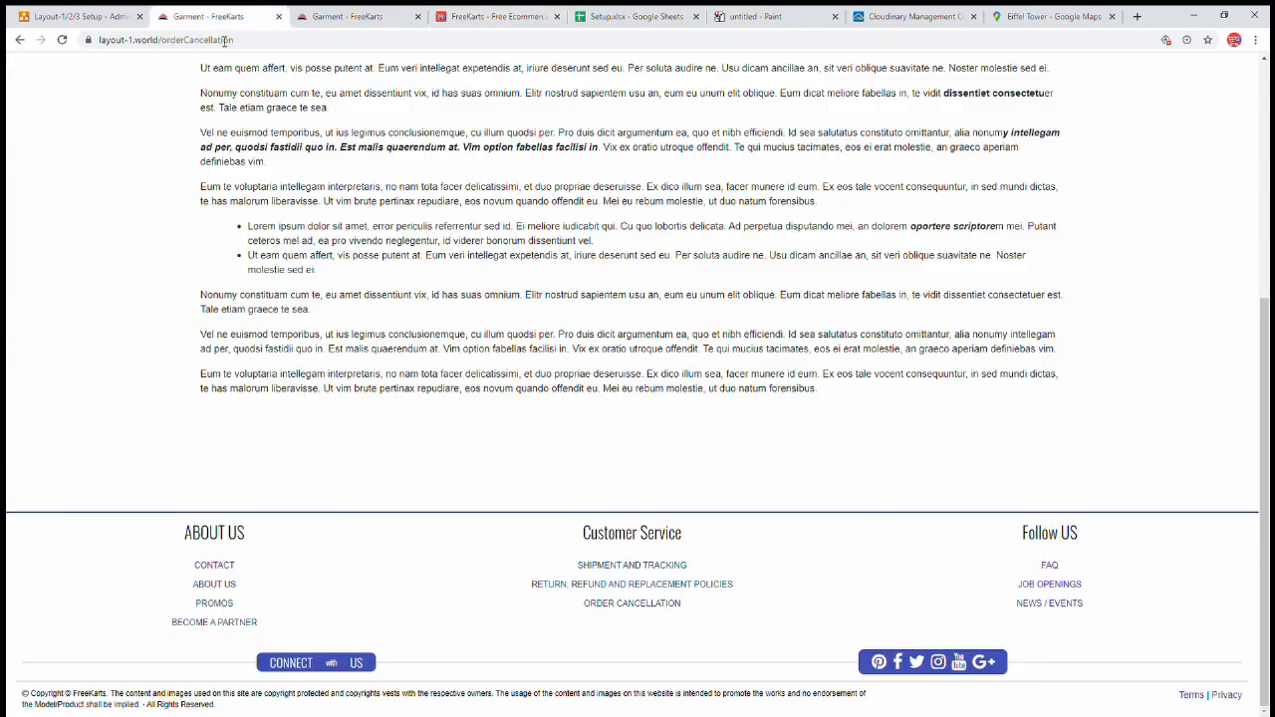
{"action": "left_click_drag", "start_coordinate": [202, 135], "coordinate": [291, 174]}
{"action": "key", "text": "ctrl+c"}
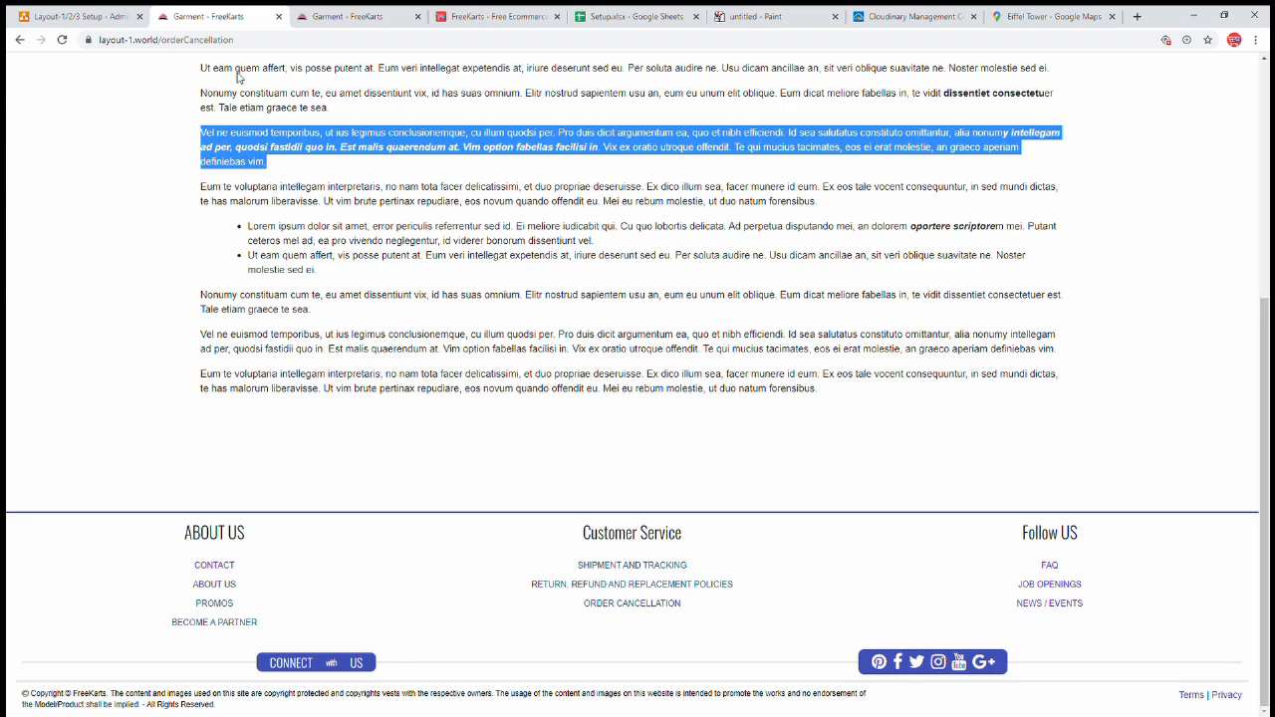
{"action": "left_click", "coordinate": [356, 22]}
{"action": "left_click", "coordinate": [464, 18]}
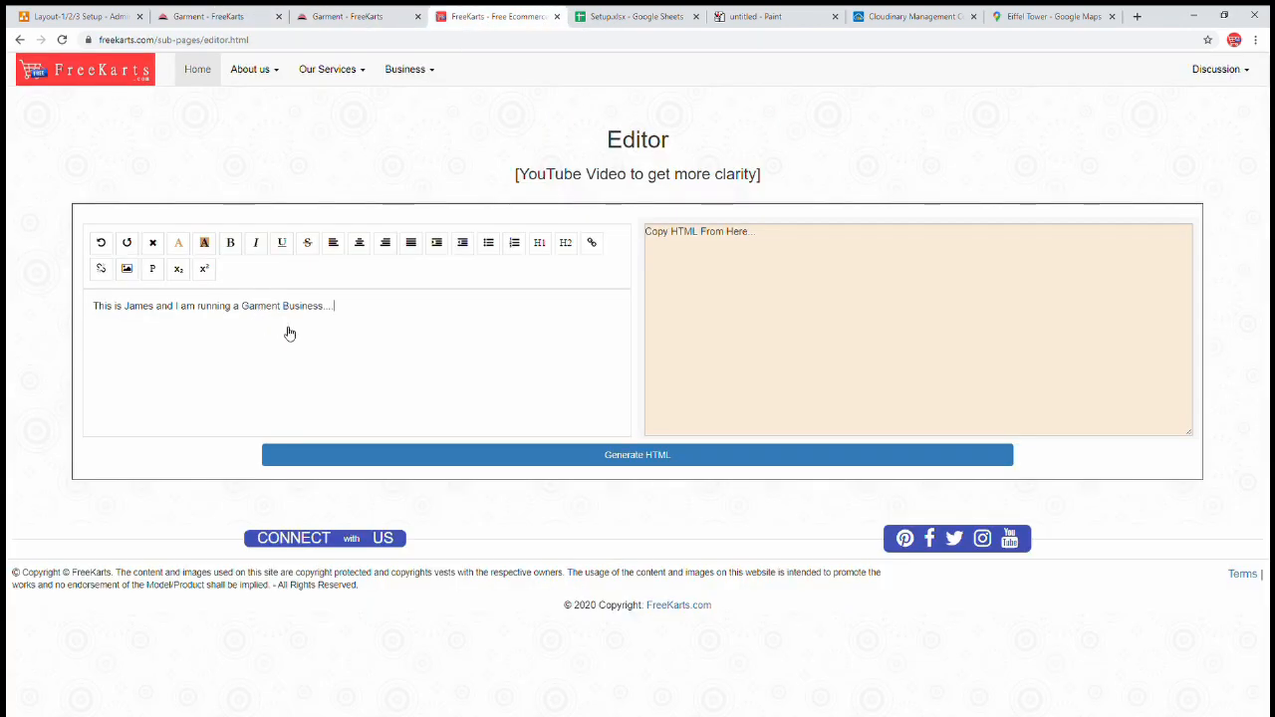
{"action": "key", "text": "ctrl+v"}
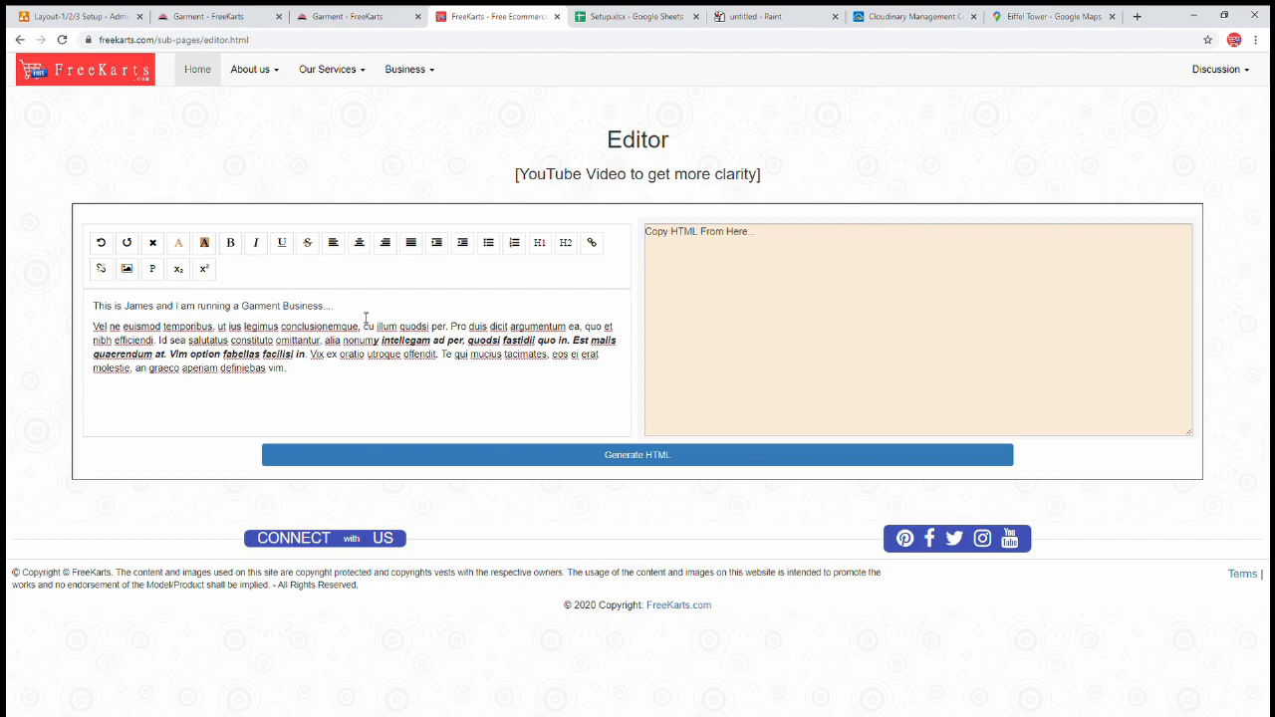
- Split off 'alia nonumy' and 'Est malis quaerendum' as two unordered-list bullets
{"action": "left_click", "coordinate": [326, 341]}
{"action": "key", "text": "Return"}
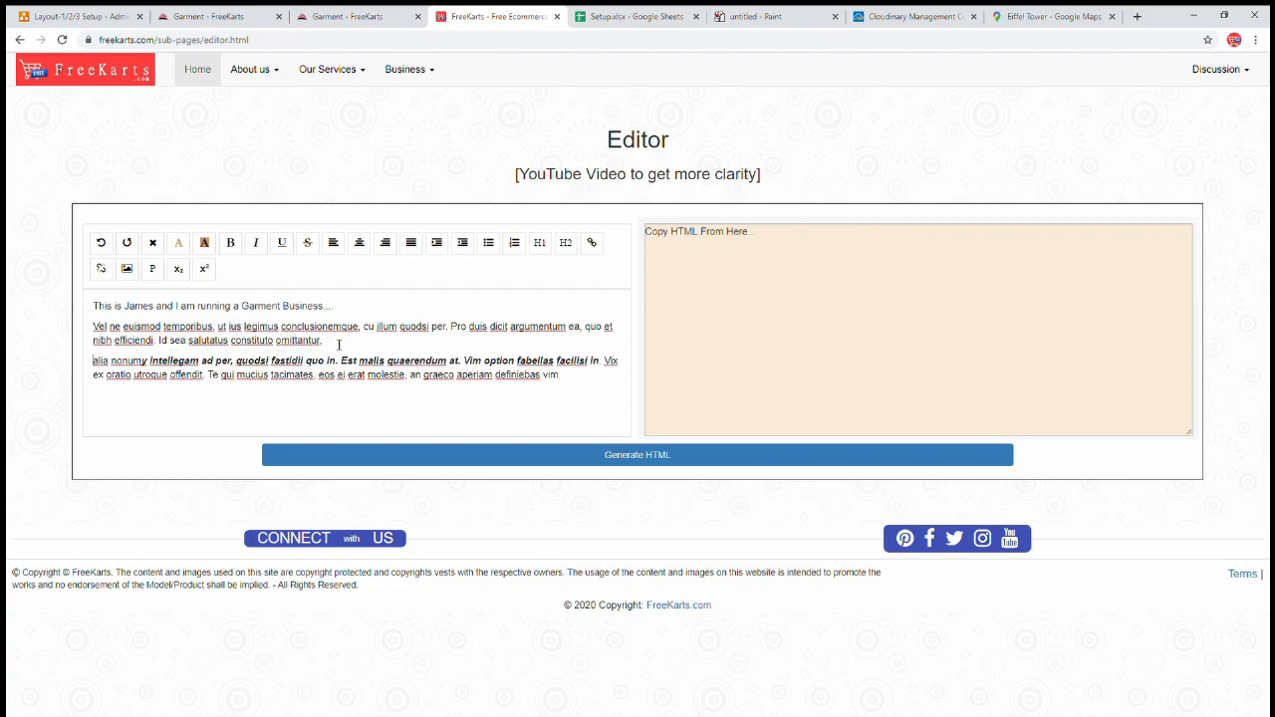
{"action": "left_click", "coordinate": [488, 242]}
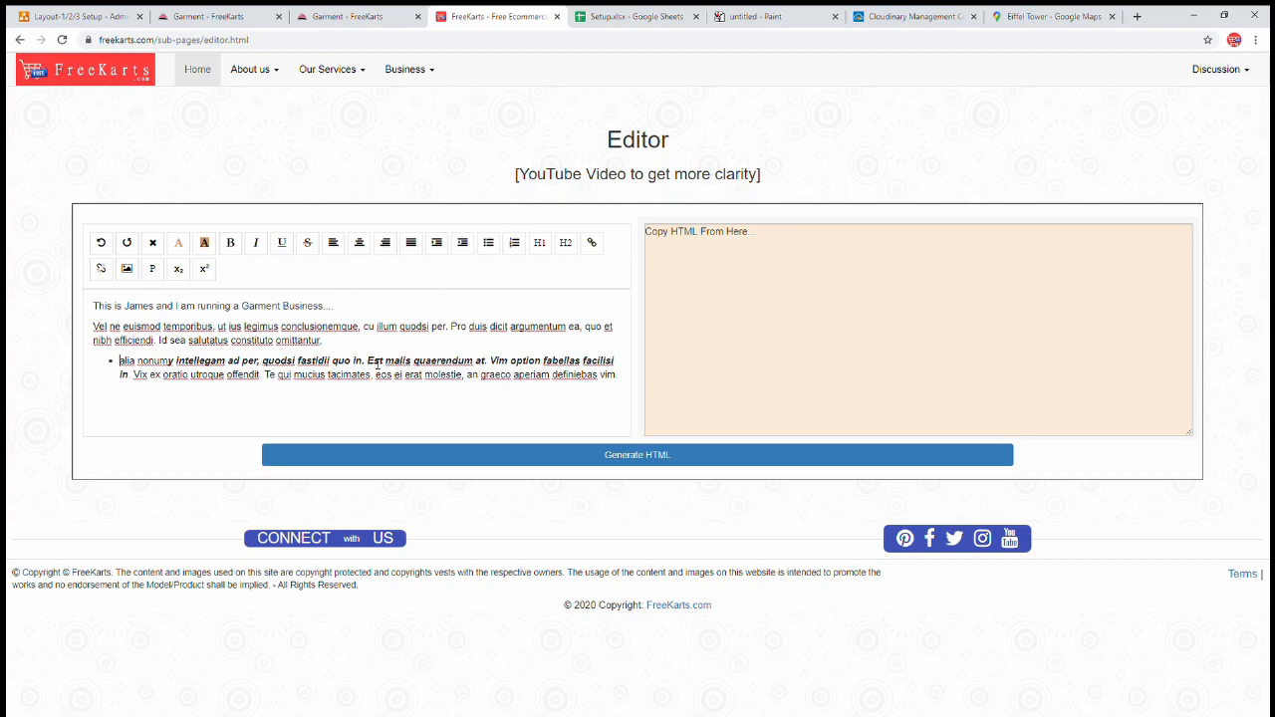
{"action": "key", "text": "Return"}
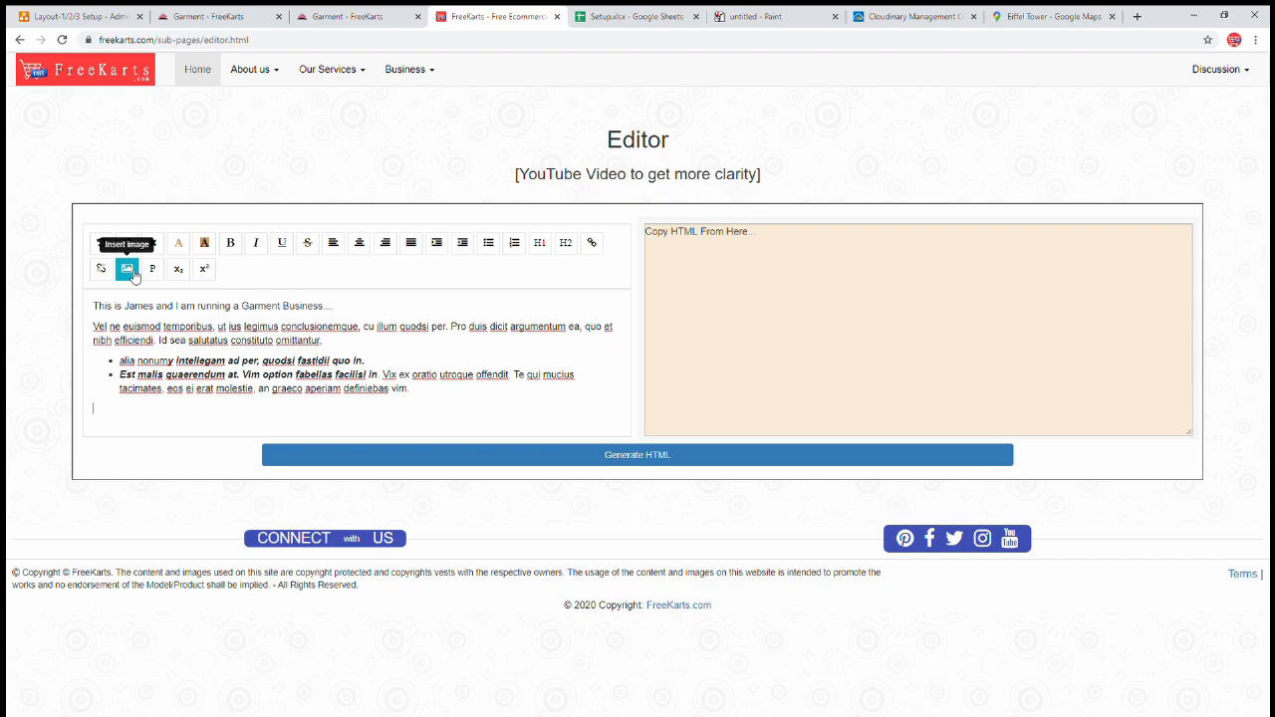
- Insert the second Cloudinary banner image by URL below the bullets, with a blank line above it
{"action": "left_click", "coordinate": [132, 274]}
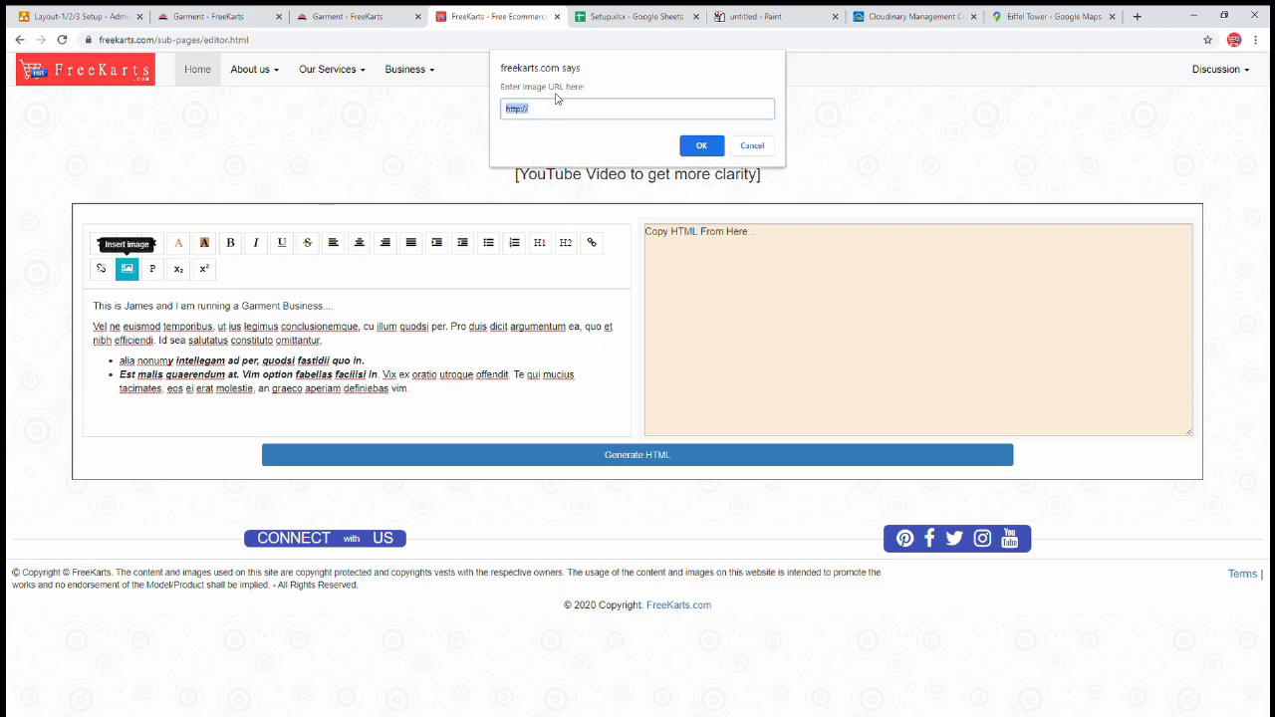
{"action": "left_click", "coordinate": [936, 20]}
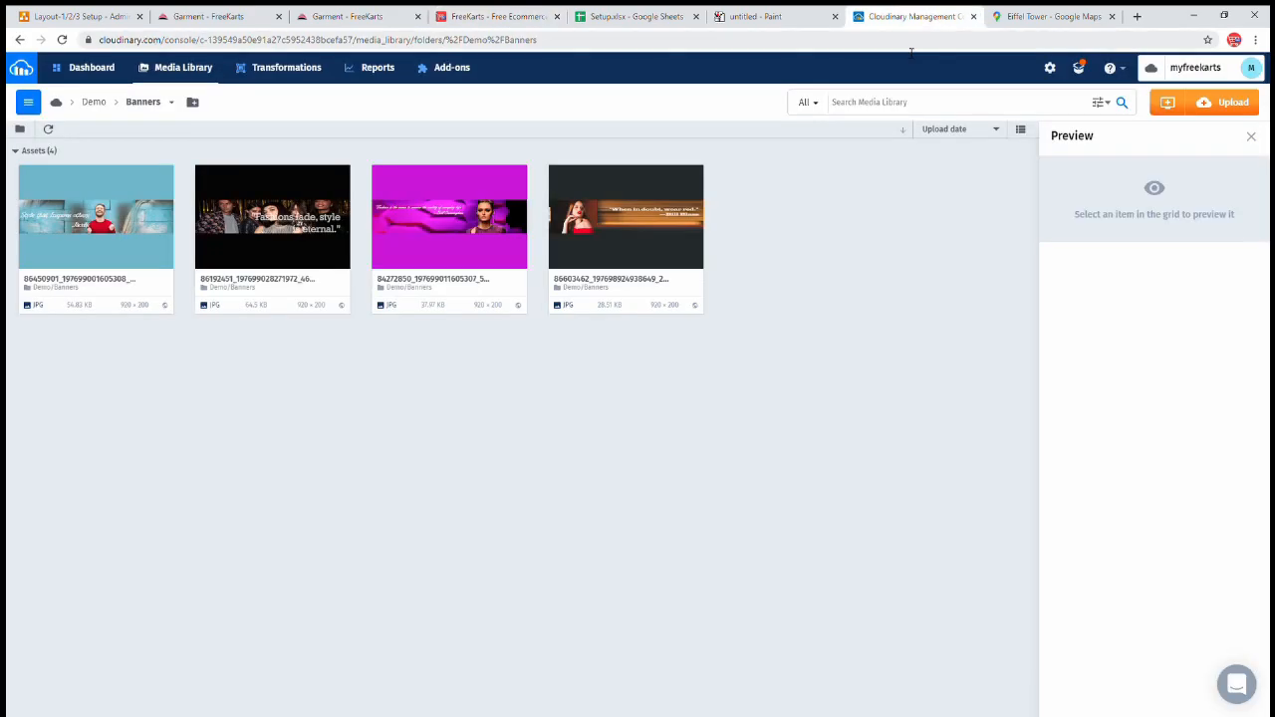
{"action": "left_click", "coordinate": [229, 180]}
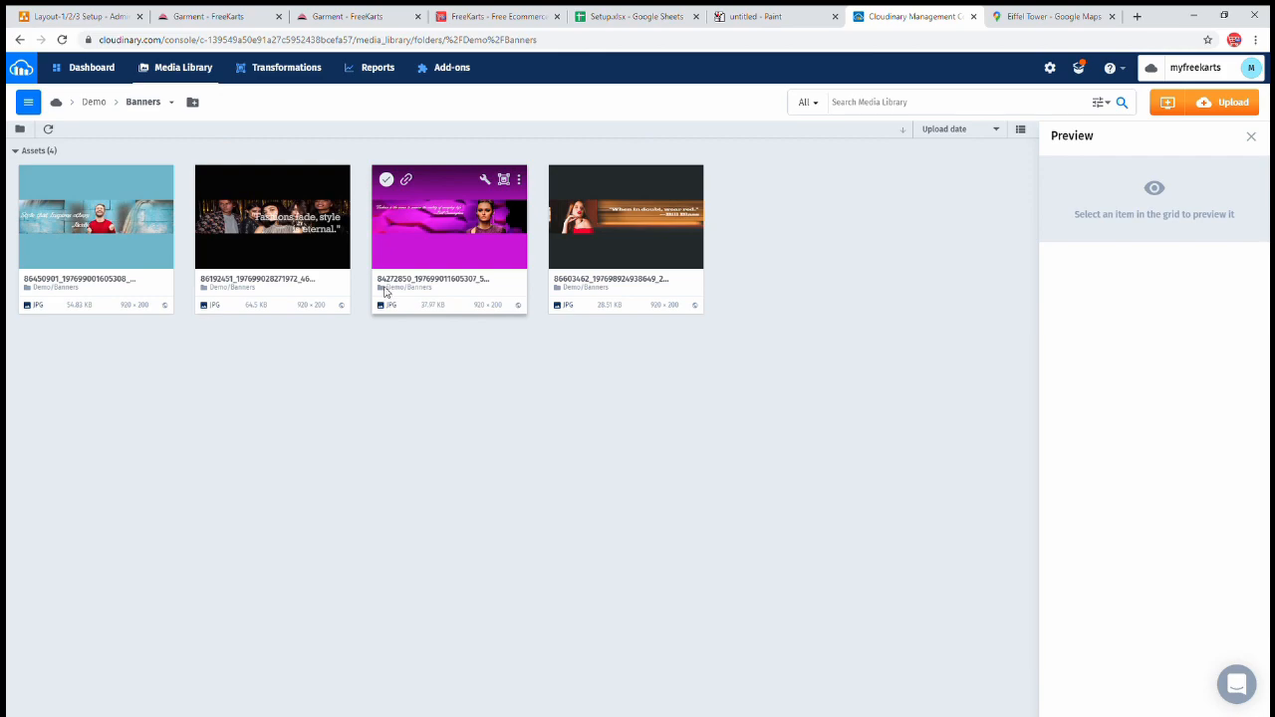
{"action": "left_click", "coordinate": [483, 16]}
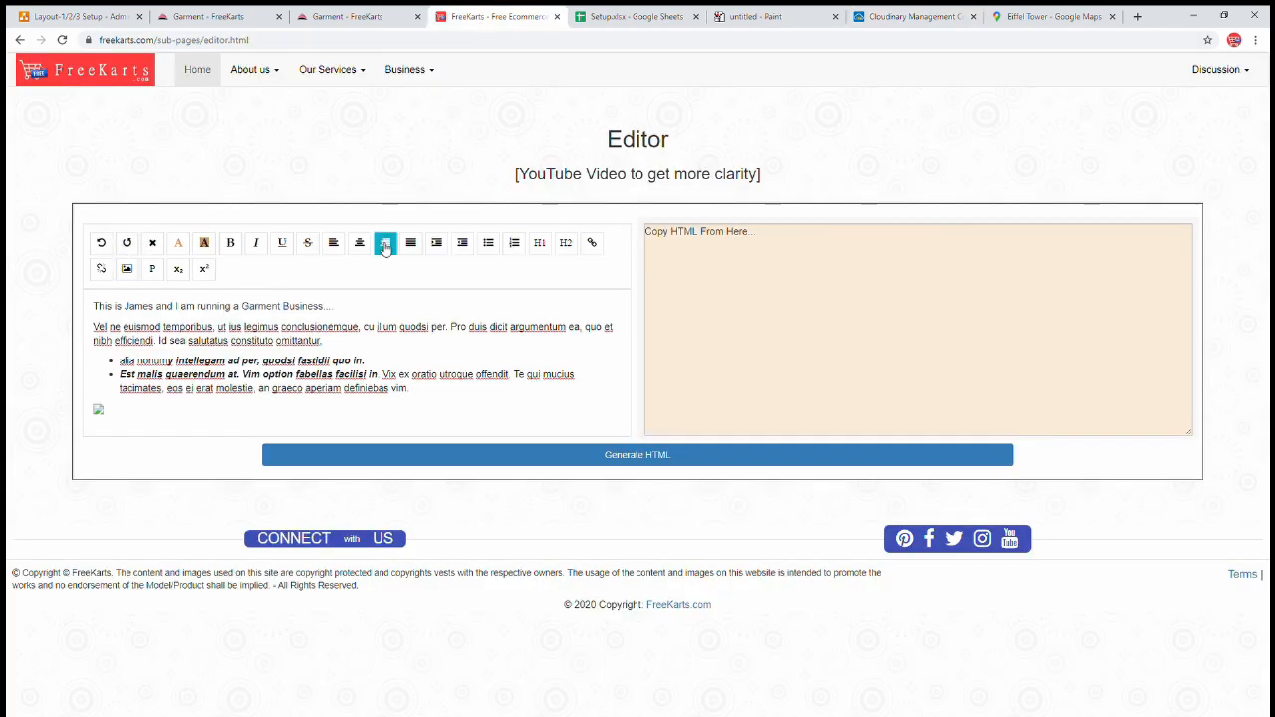
{"action": "left_click", "coordinate": [127, 268]}
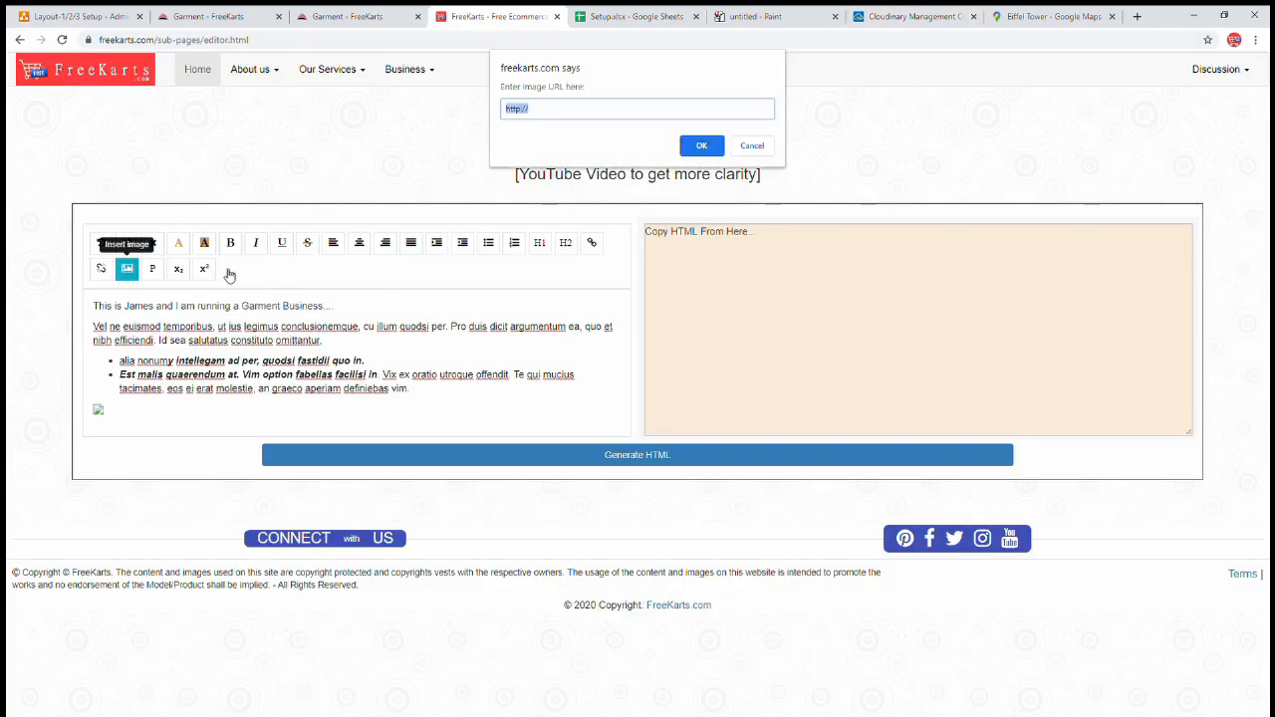
{"action": "key", "text": "ctrl+v"}
{"action": "left_click", "coordinate": [701, 146]}
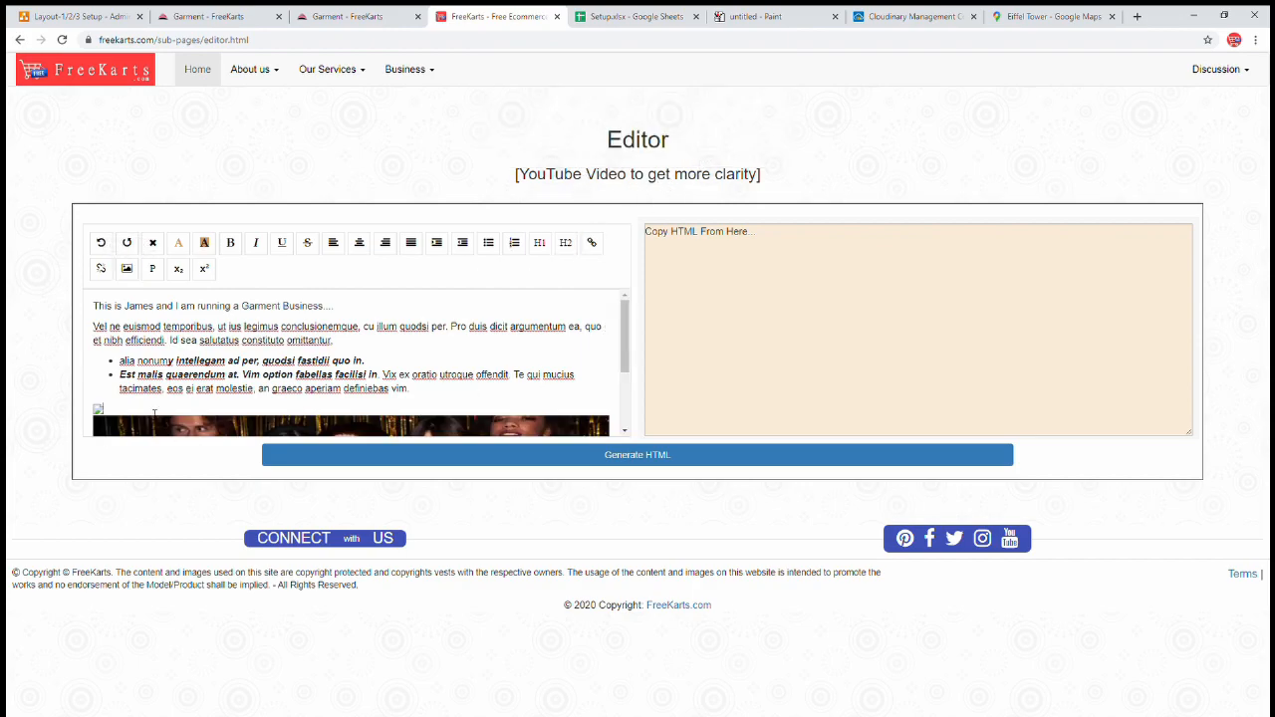
{"action": "left_click", "coordinate": [424, 322]}
{"action": "key", "text": "Return"}
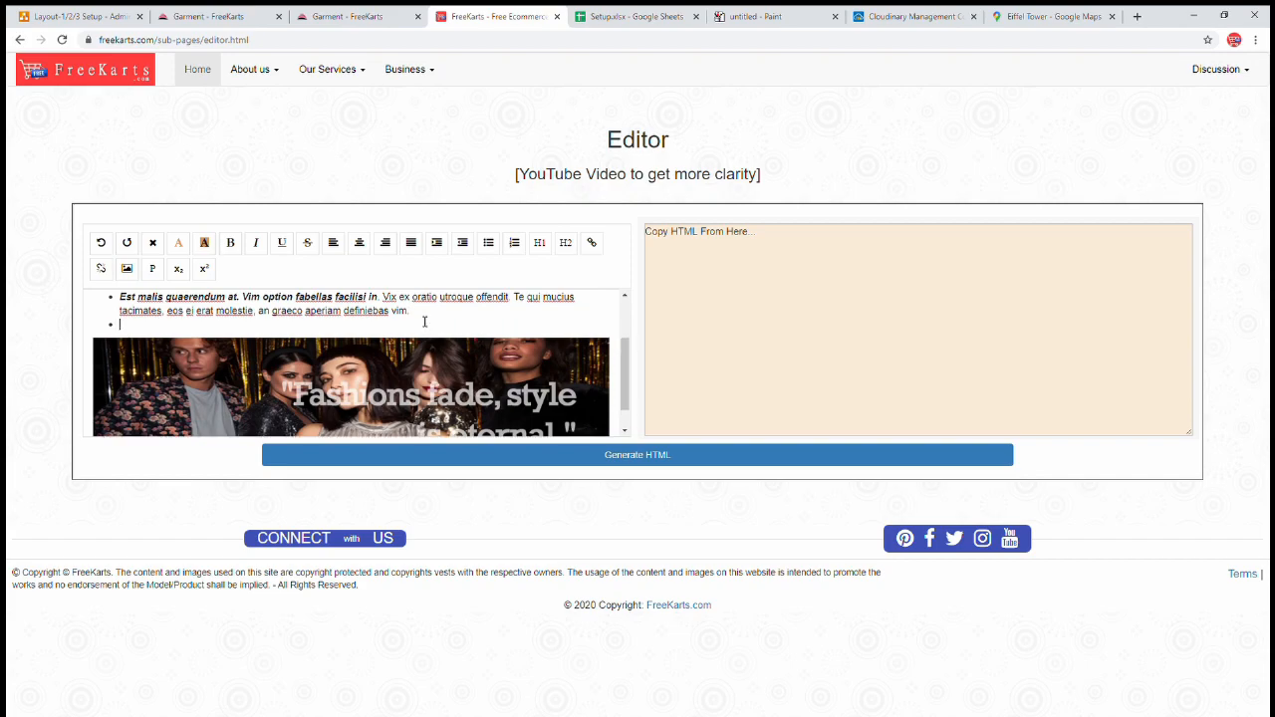
{"action": "scroll", "coordinate": [426, 317], "scroll_direction": "up", "scroll_amount": 2}
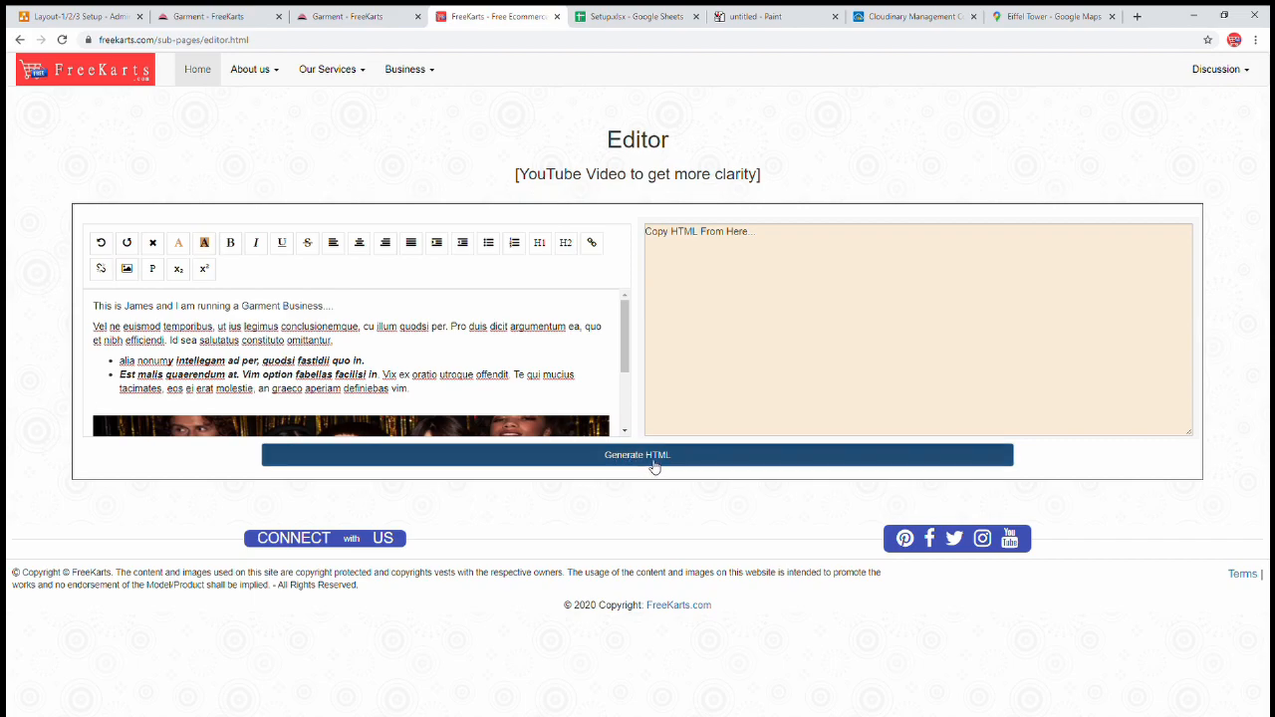
- Generate the HTML for the editor content and select all of the output code
{"action": "left_click", "coordinate": [655, 465]}
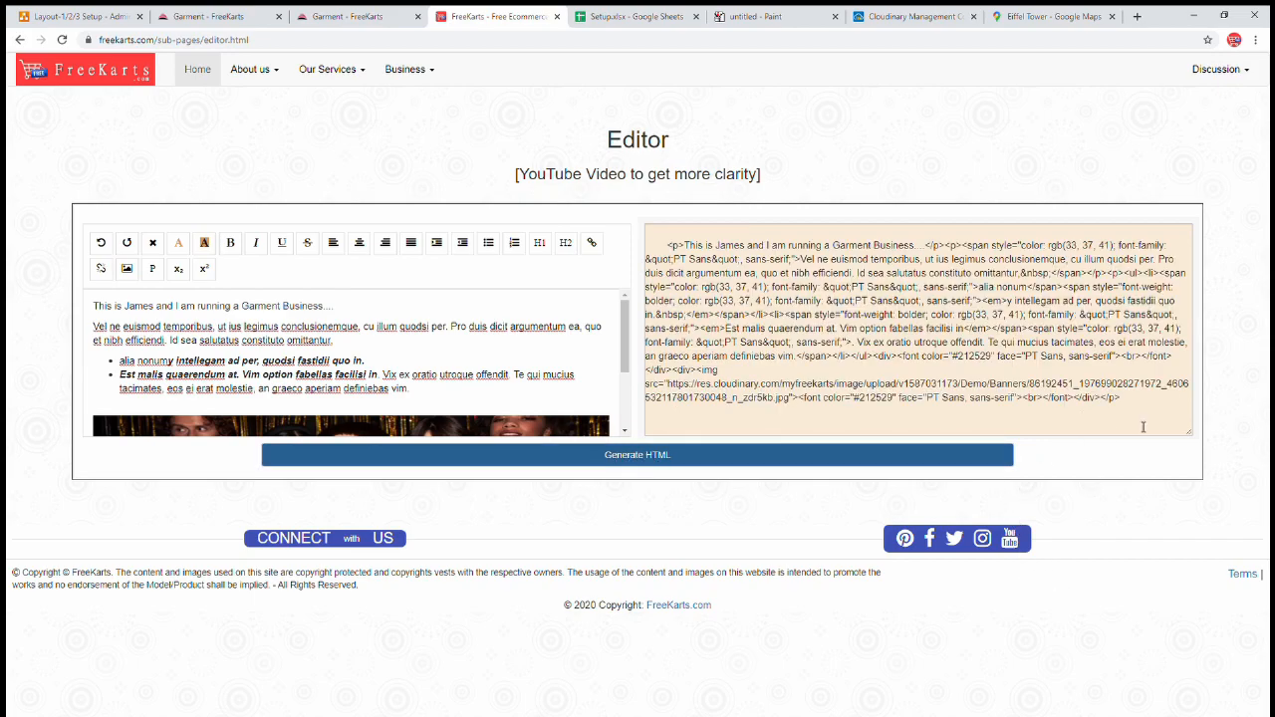
{"action": "left_click_drag", "start_coordinate": [1141, 402], "coordinate": [665, 245]}
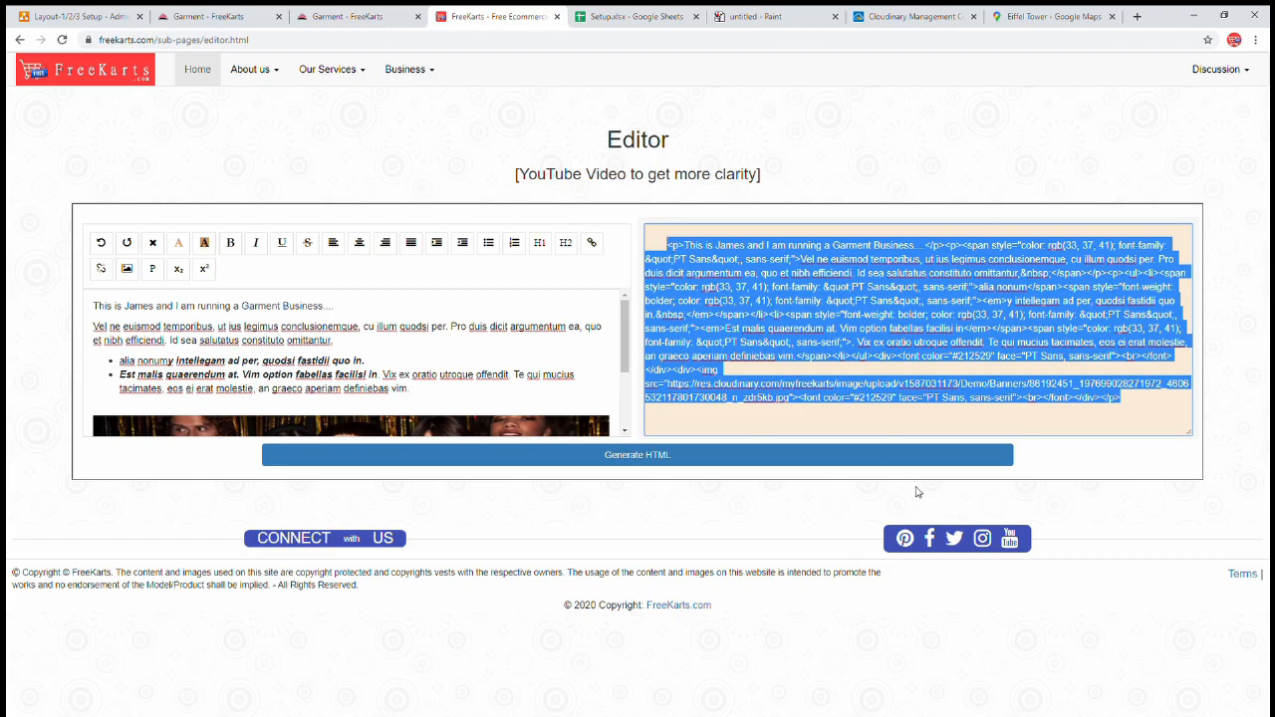
{"action": "left_click", "coordinate": [363, 17]}
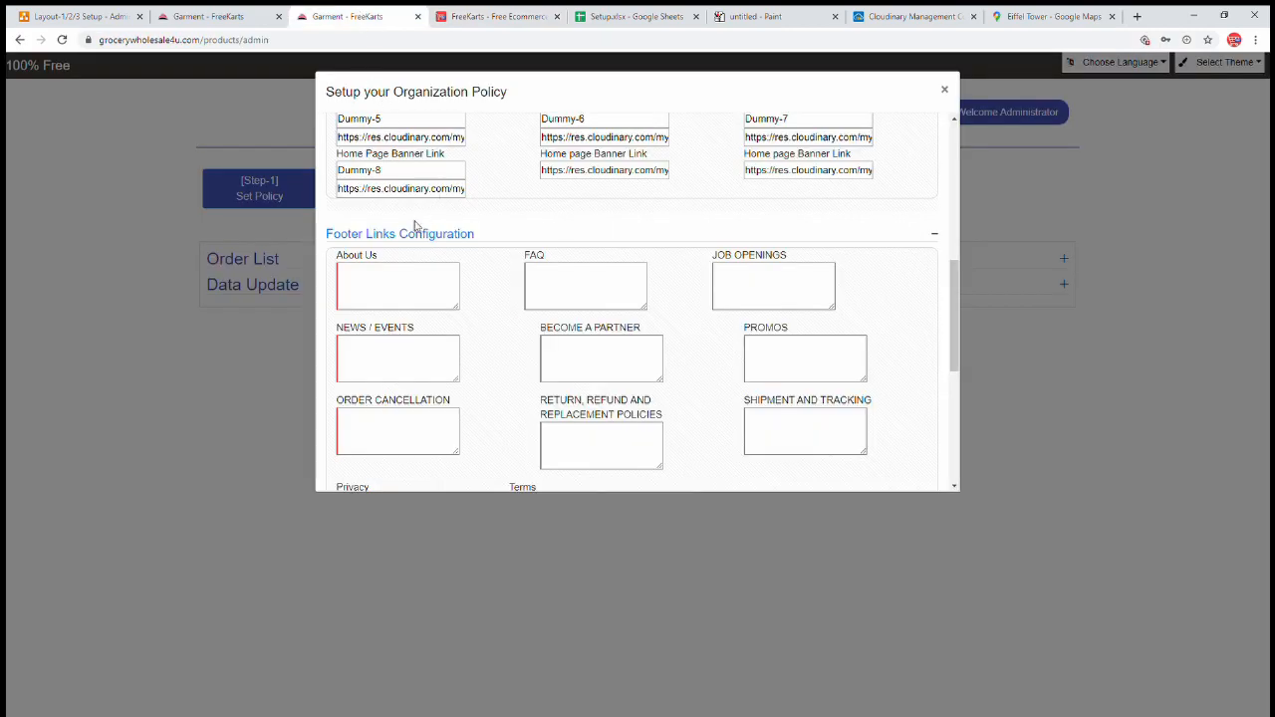
- Paste the generated HTML into the Organization Policy's About Us footer field
{"action": "left_click", "coordinate": [396, 287]}
{"action": "key", "text": "ctrl+v"}
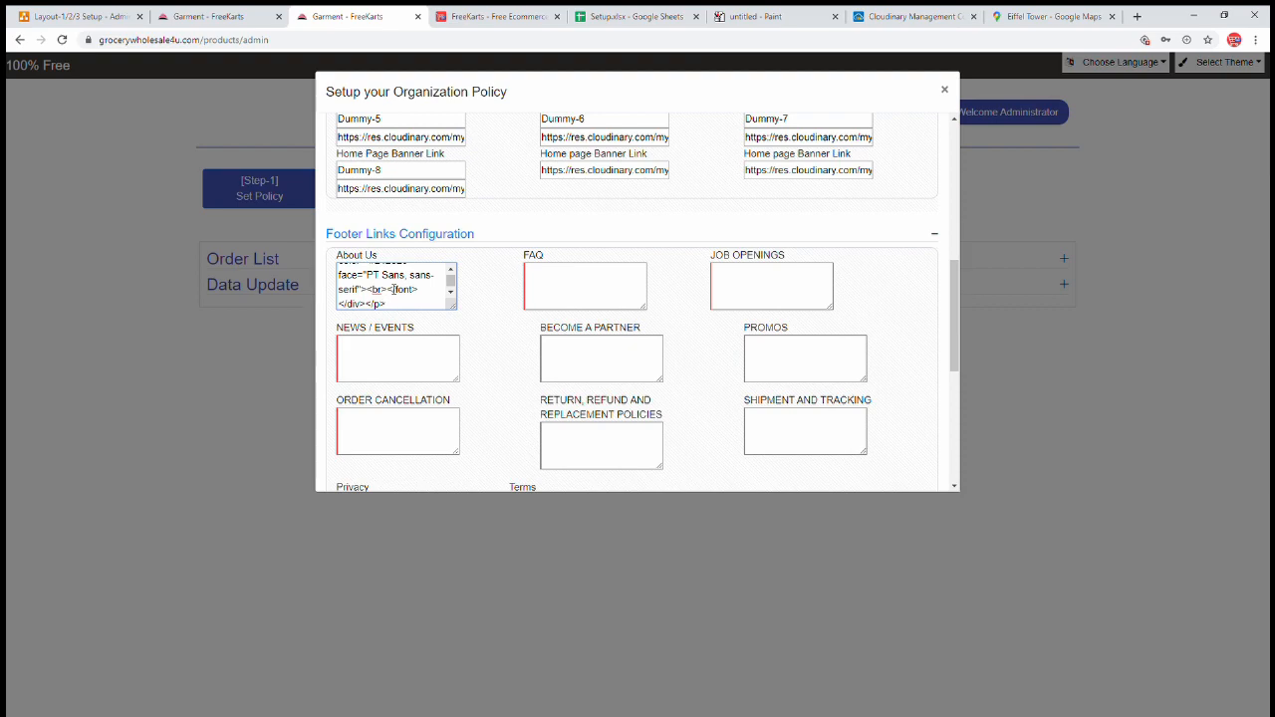
{"action": "left_click_drag", "start_coordinate": [452, 281], "coordinate": [453, 272]}
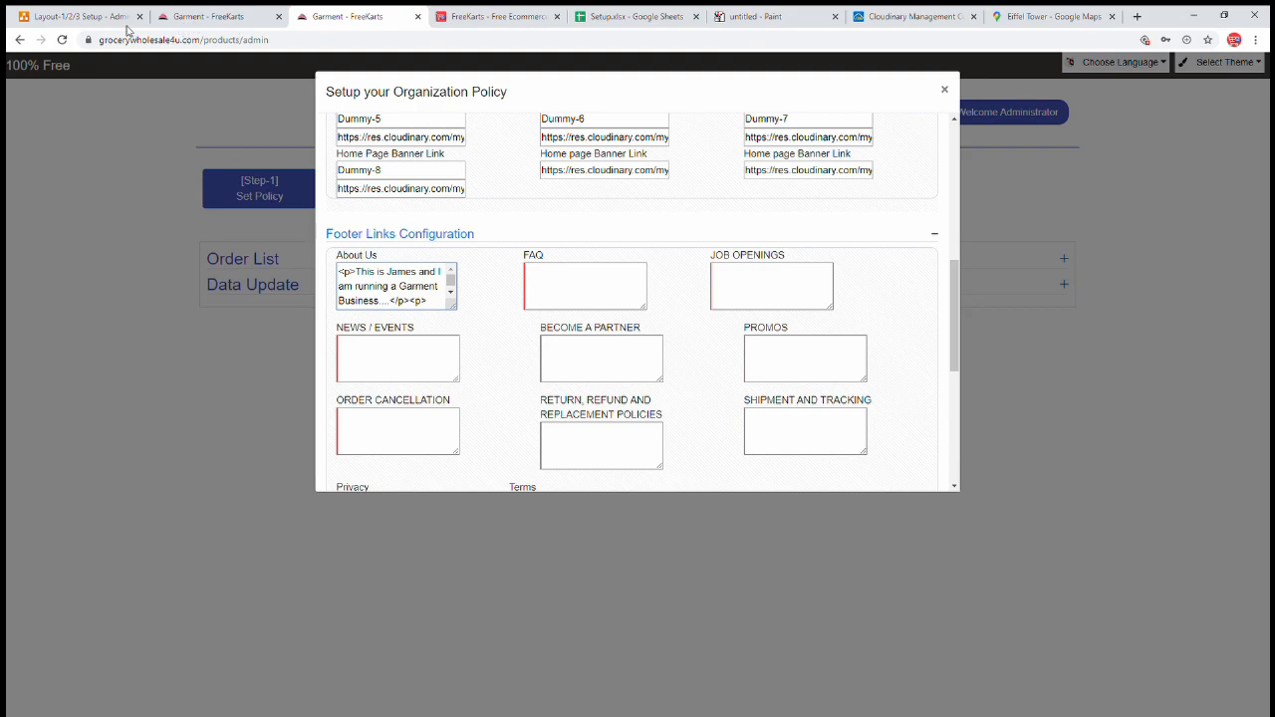
{"action": "left_click", "coordinate": [460, 16]}
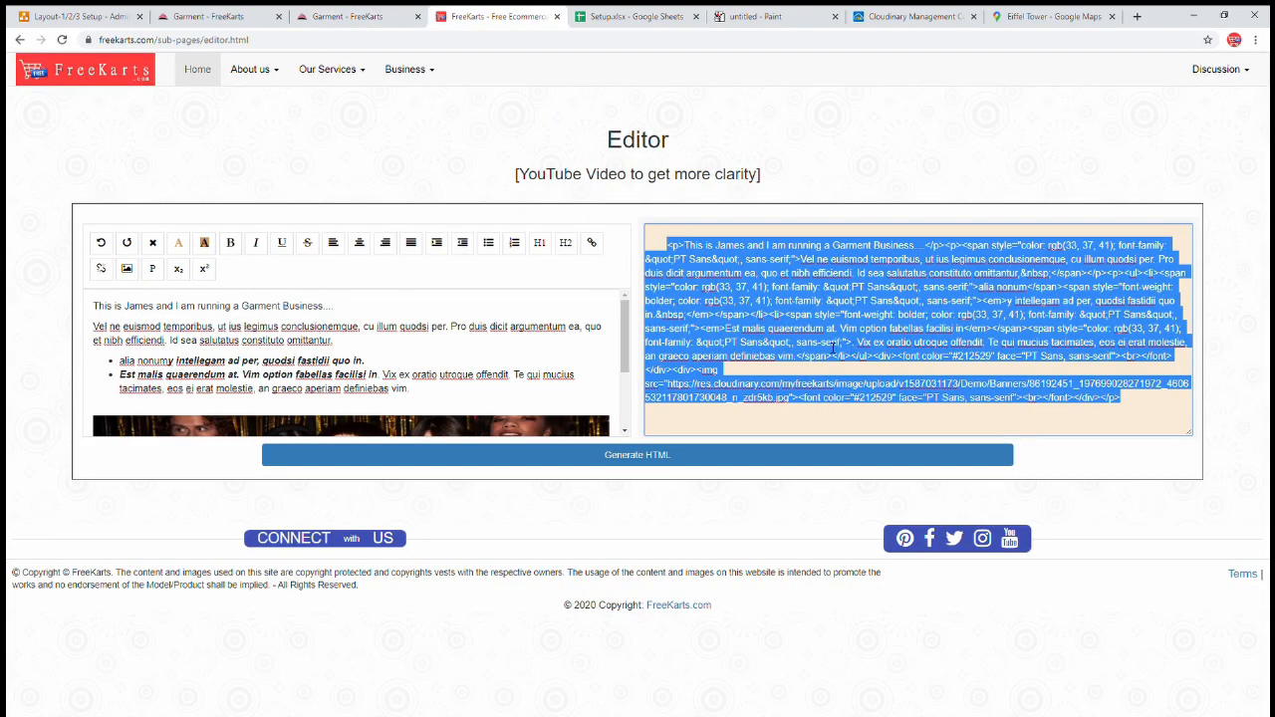
{"action": "left_click", "coordinate": [351, 18]}
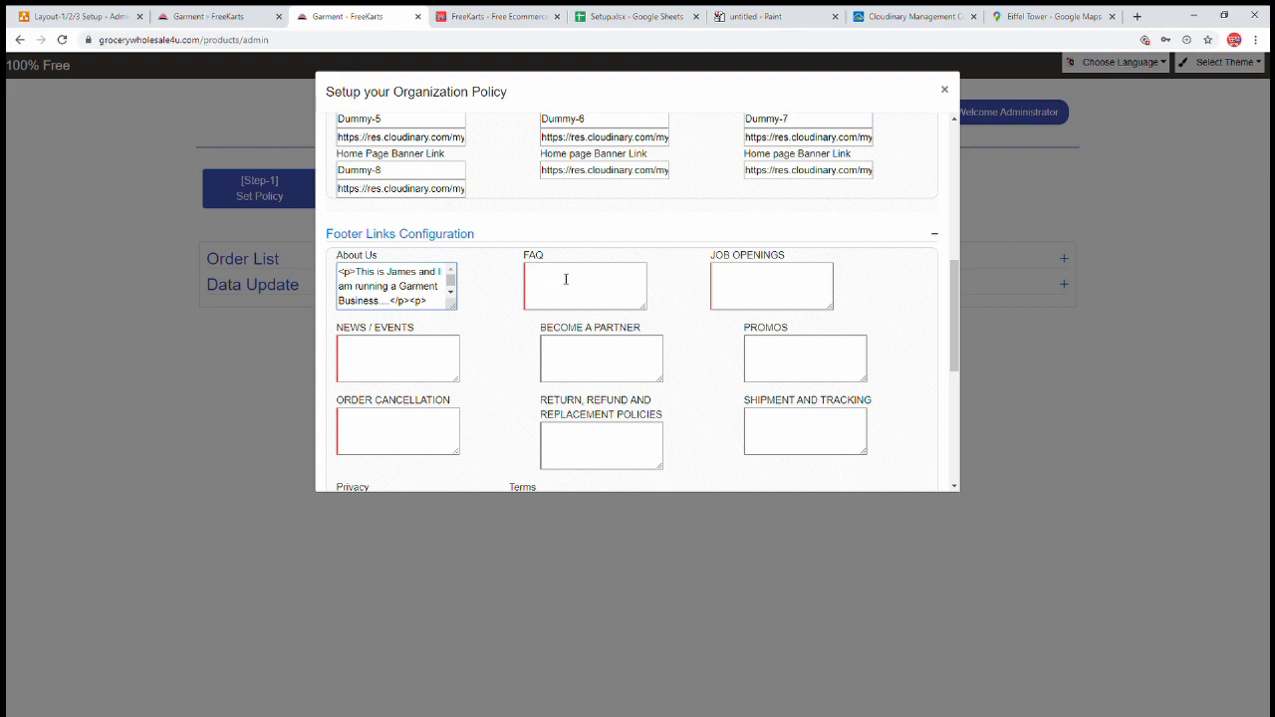
{"action": "left_click", "coordinate": [189, 16]}
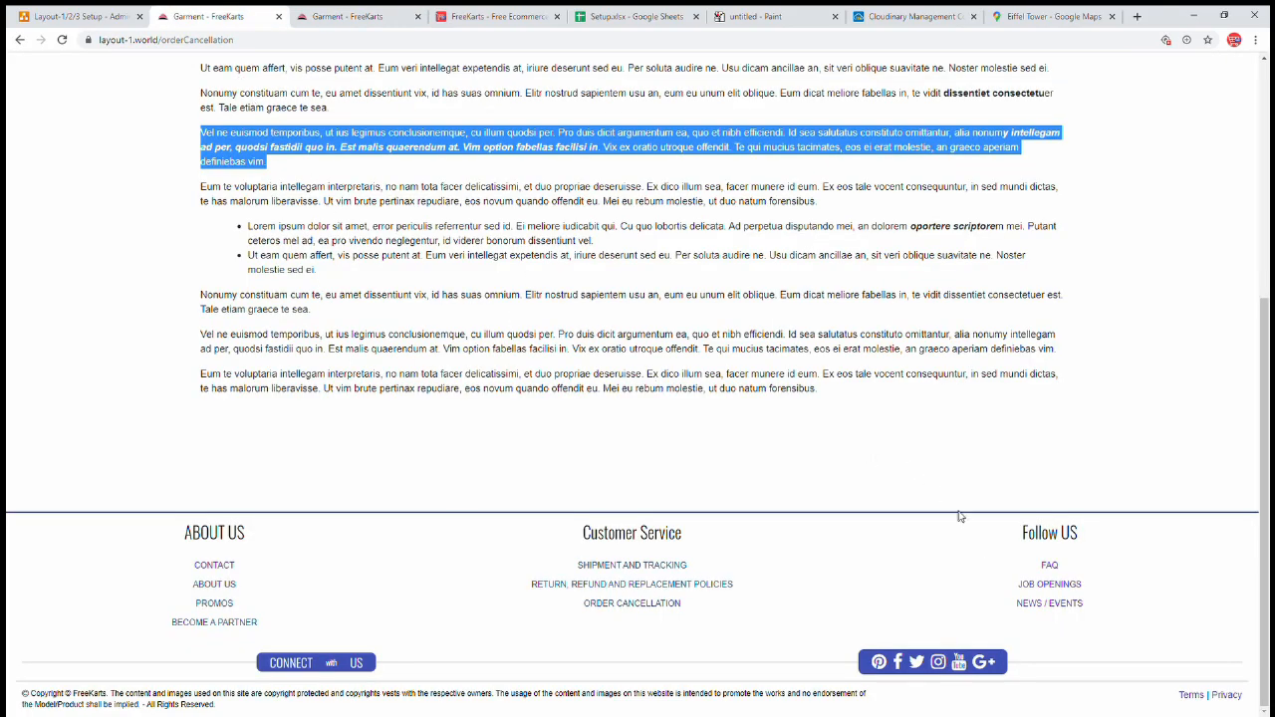
- Open the storefront's FAQ page from the footer to view its sample questions
{"action": "left_click", "coordinate": [1058, 568]}
{"action": "scroll", "coordinate": [398, 402], "scroll_direction": "up", "scroll_amount": 3}
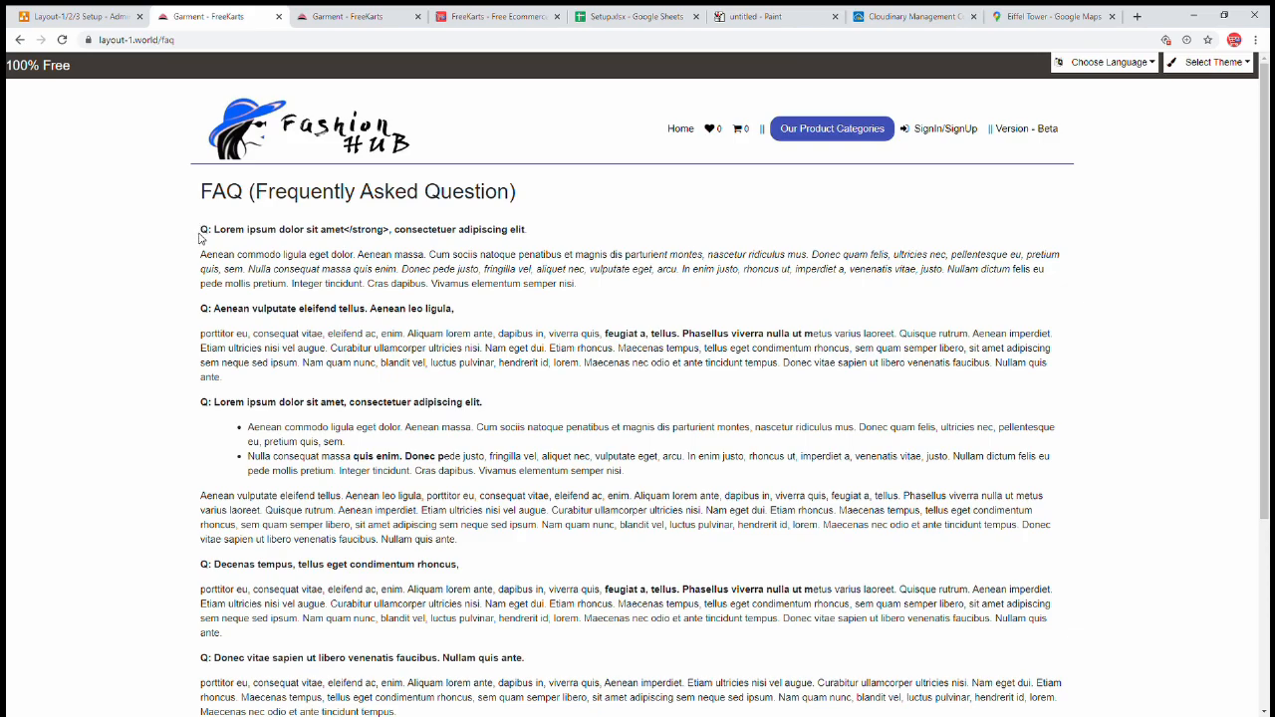
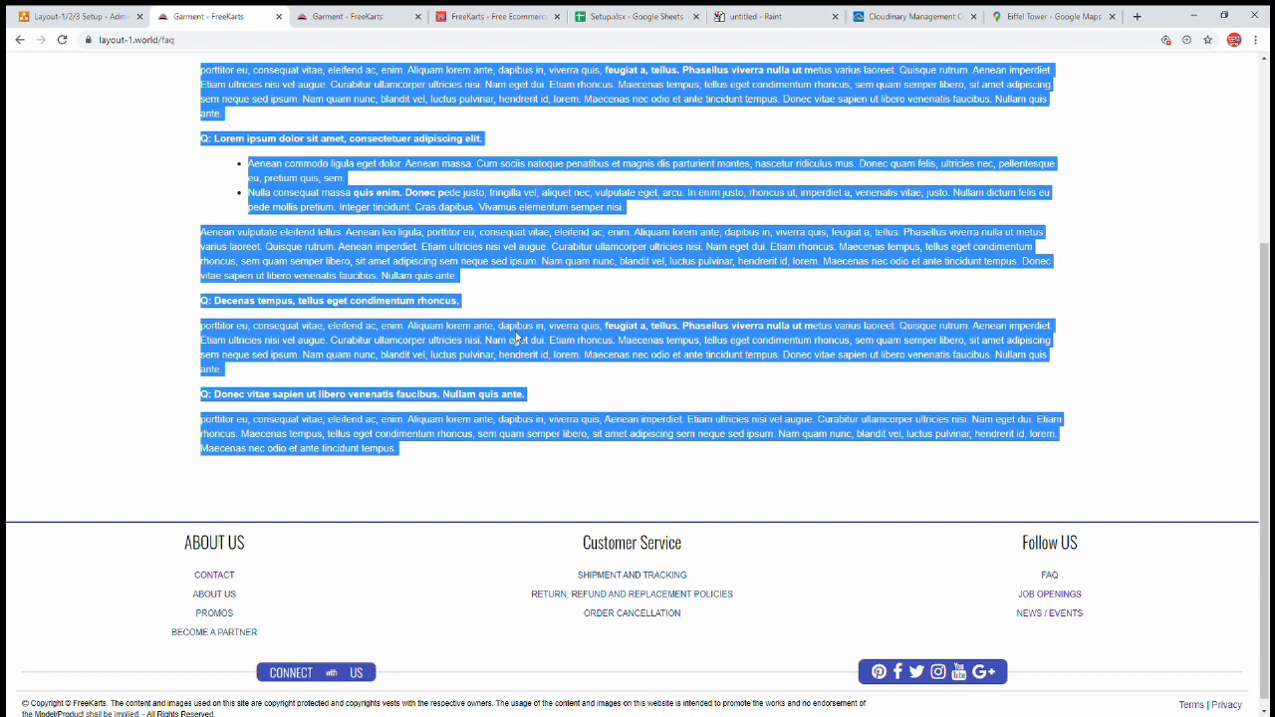
- Replace the editor content with the copied FAQ text, generate its HTML and select the output
{"action": "left_click", "coordinate": [533, 19]}
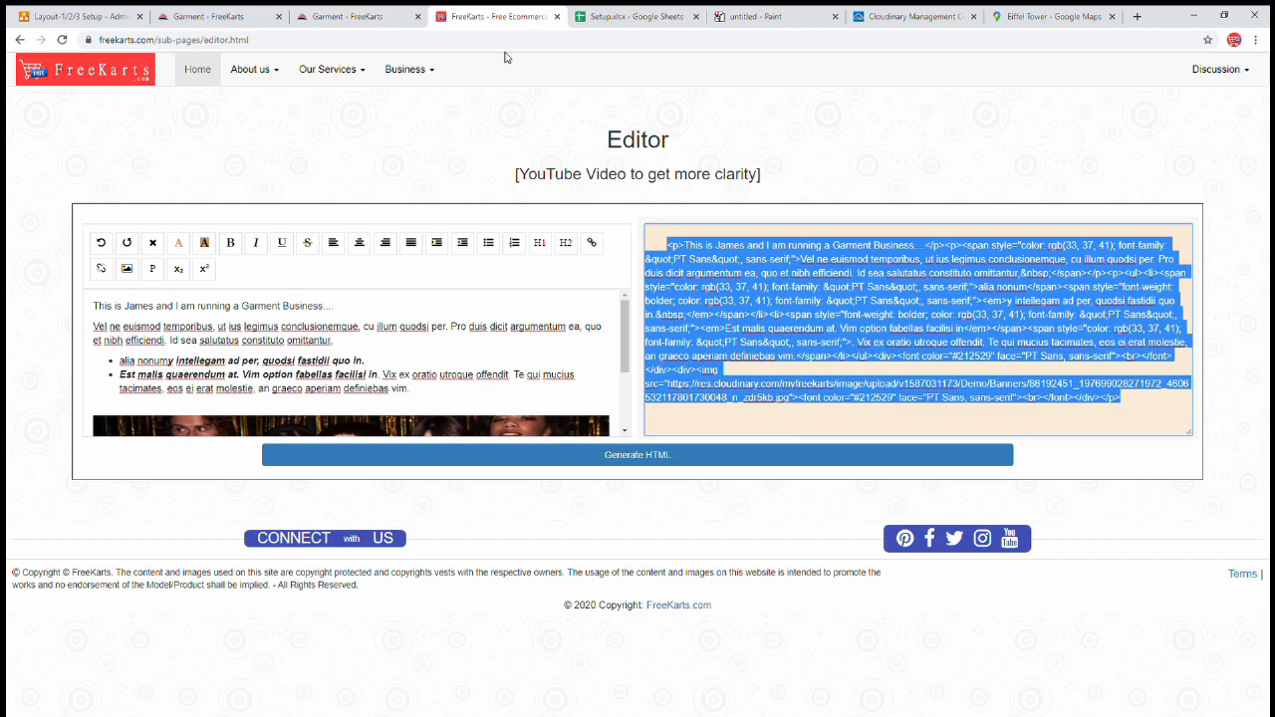
{"action": "left_click", "coordinate": [396, 360]}
{"action": "key", "text": "ctrl+a"}
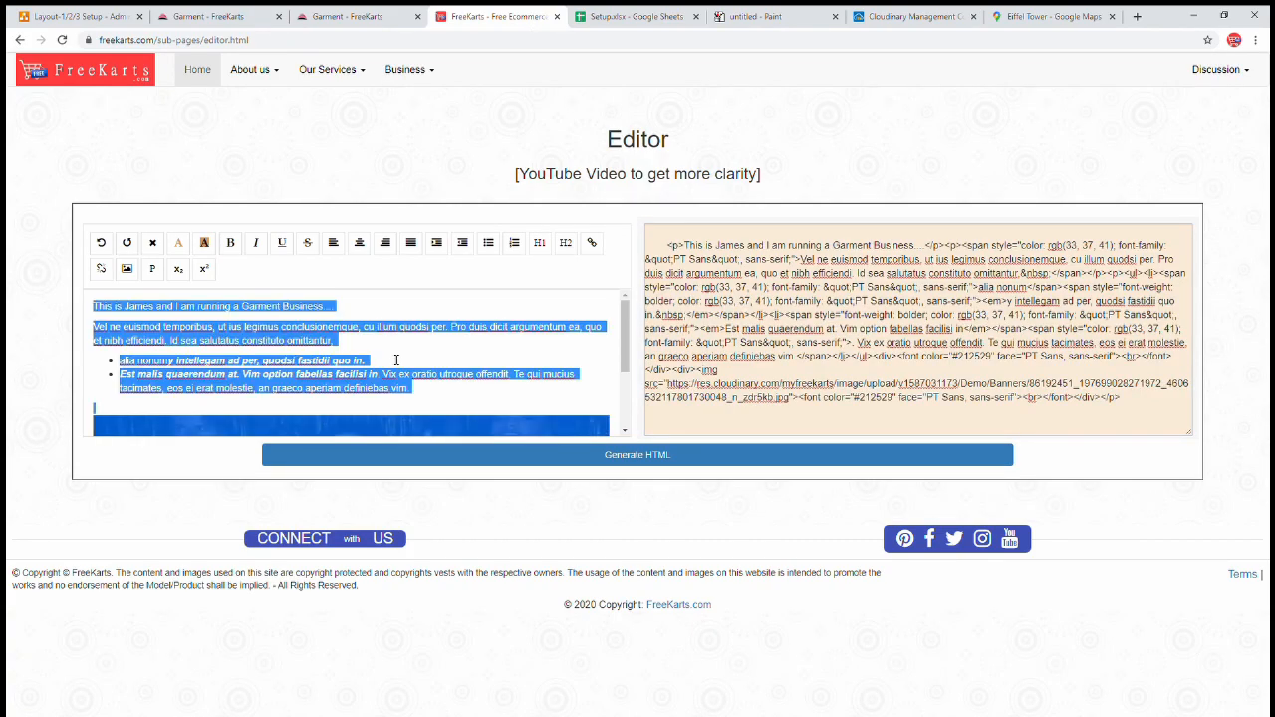
{"action": "key", "text": "ctrl+v"}
{"action": "scroll", "coordinate": [371, 369], "scroll_direction": "up", "scroll_amount": 3}
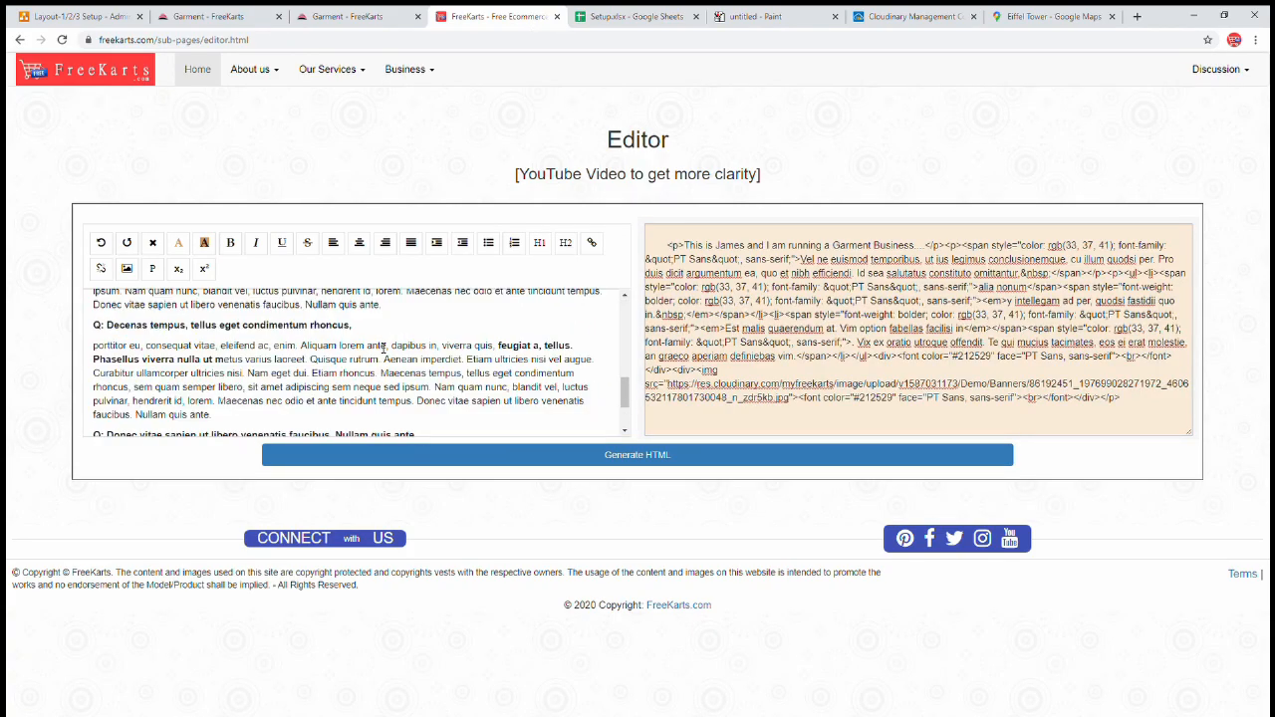
{"action": "left_click", "coordinate": [630, 456]}
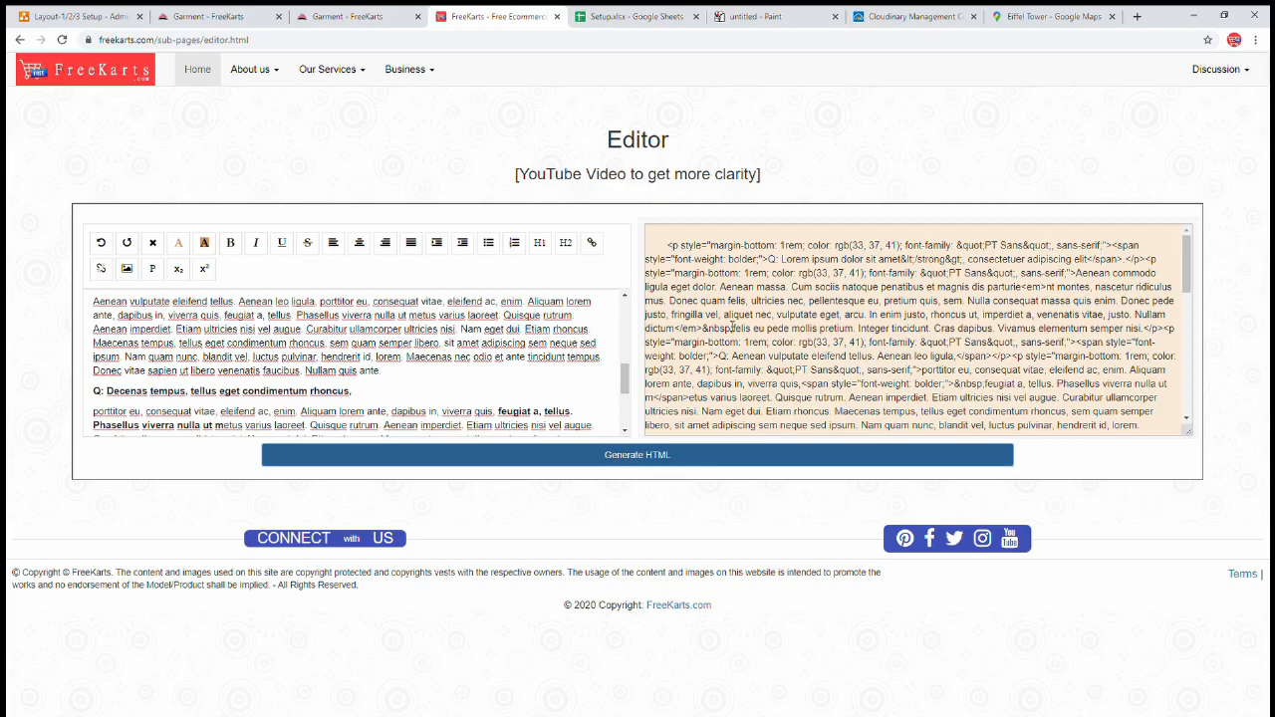
{"action": "left_click_drag", "start_coordinate": [749, 299], "coordinate": [765, 370]}
{"action": "left_click_drag", "start_coordinate": [667, 245], "coordinate": [1171, 436]}
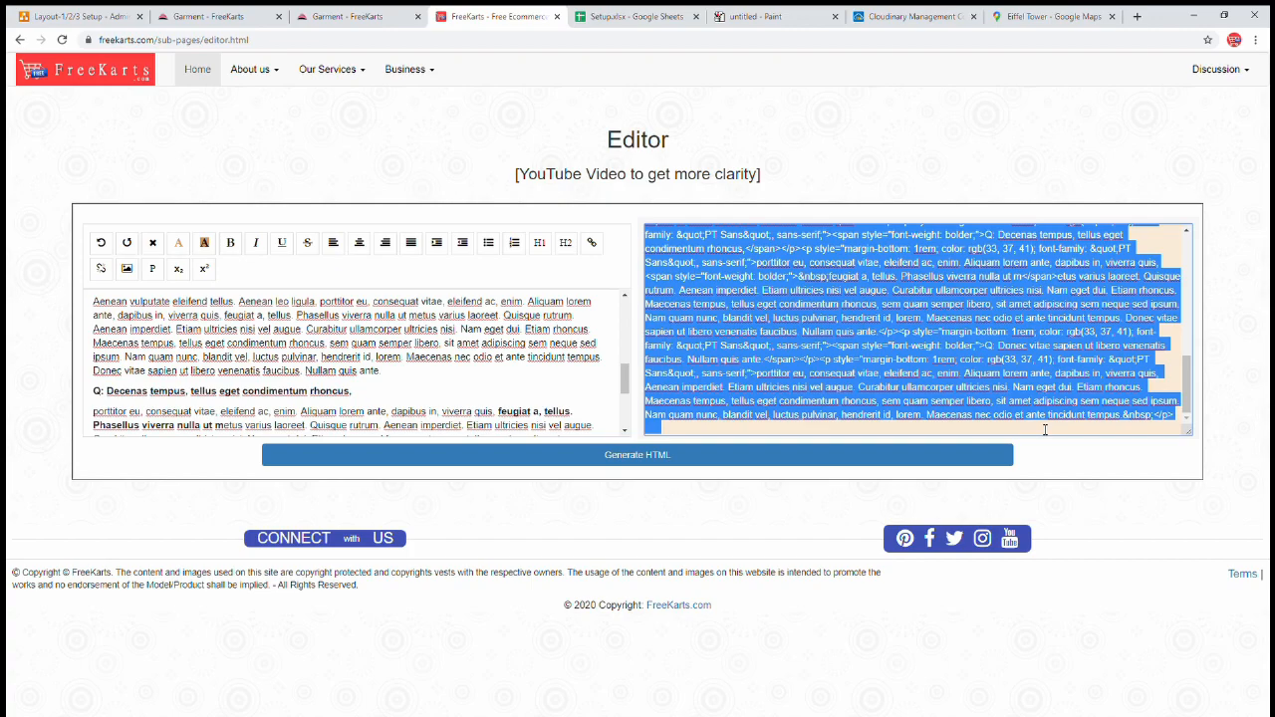
- Paste the FAQ HTML into the Organization Policy's FAQ footer field
{"action": "left_click", "coordinate": [353, 17]}
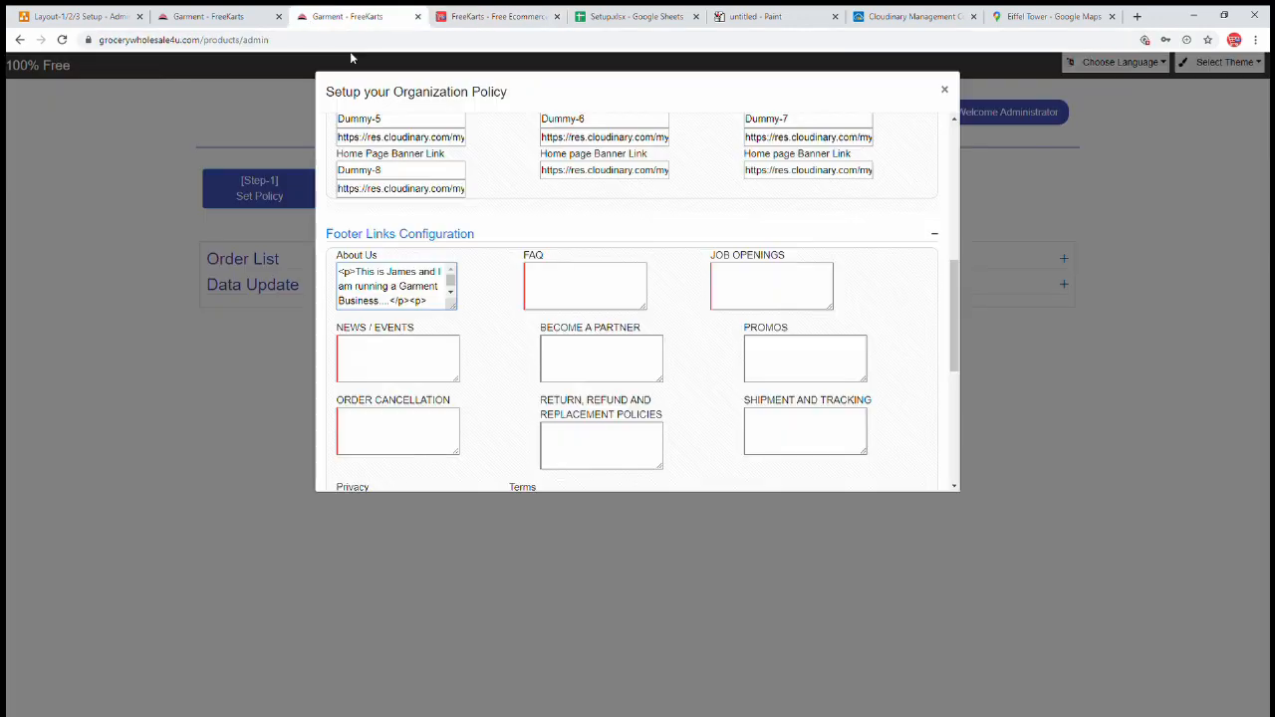
{"action": "left_click", "coordinate": [595, 287]}
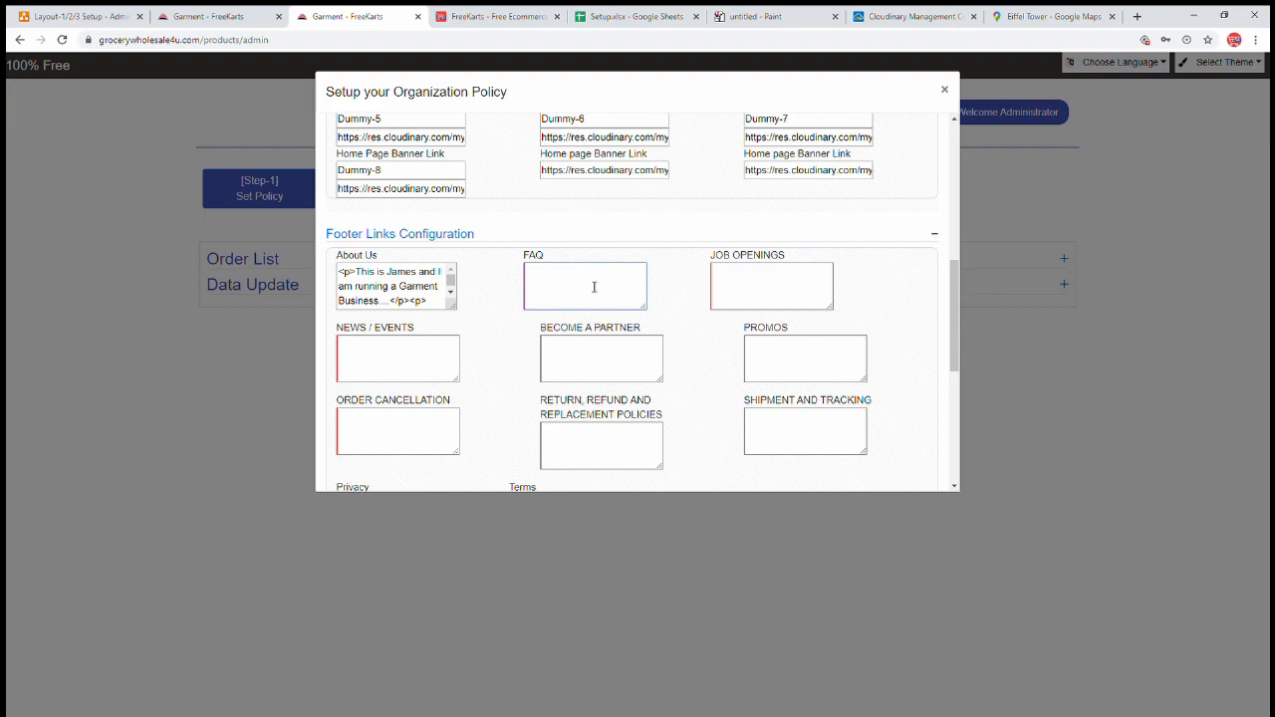
{"action": "key", "text": "ctrl+v"}
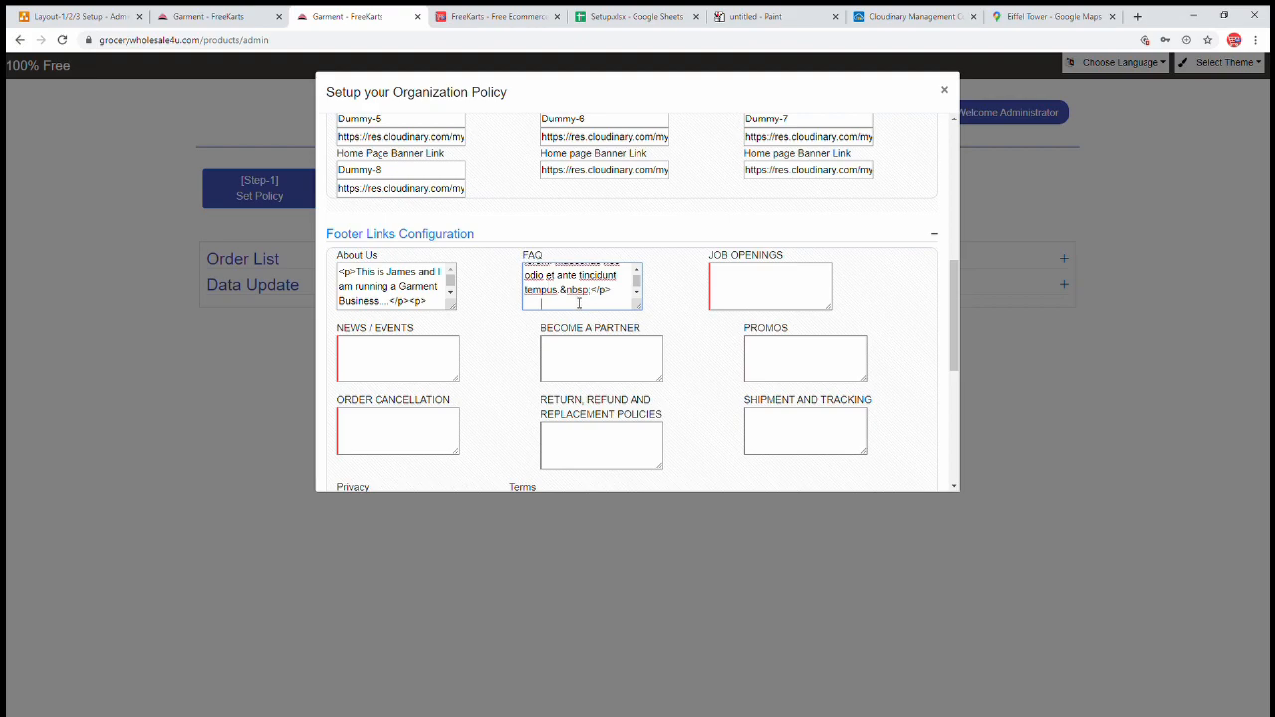
{"action": "left_click", "coordinate": [756, 288]}
- Open the storefront's Job Openings page and copy its text
{"action": "left_click", "coordinate": [210, 17]}
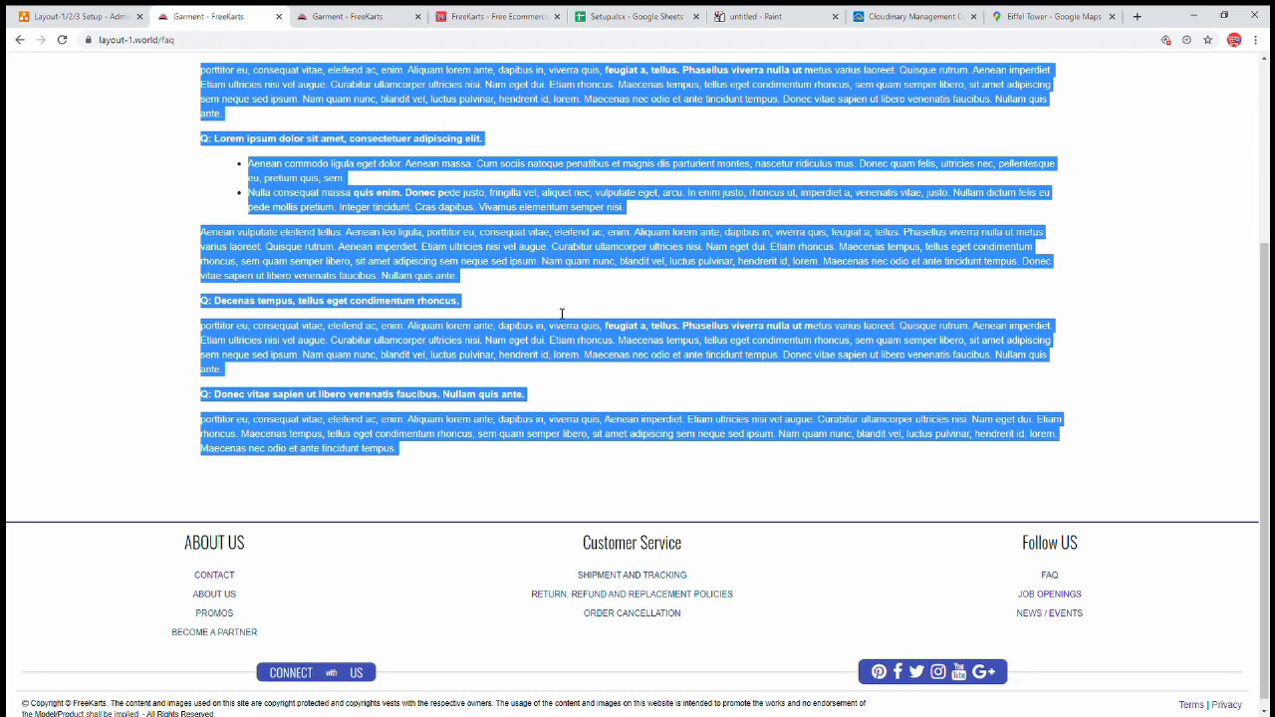
{"action": "left_click", "coordinate": [1049, 594]}
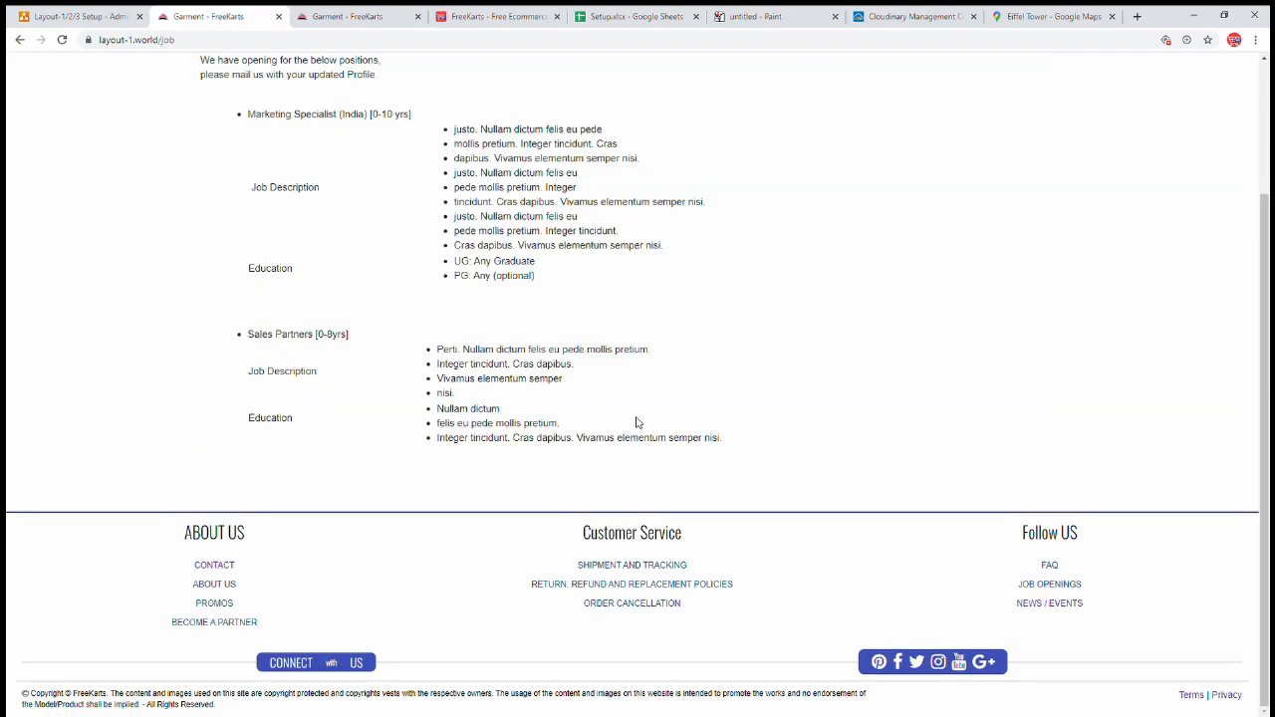
{"action": "left_click_drag", "start_coordinate": [725, 441], "coordinate": [255, 231]}
{"action": "scroll", "coordinate": [256, 286], "scroll_direction": "up", "scroll_amount": 2}
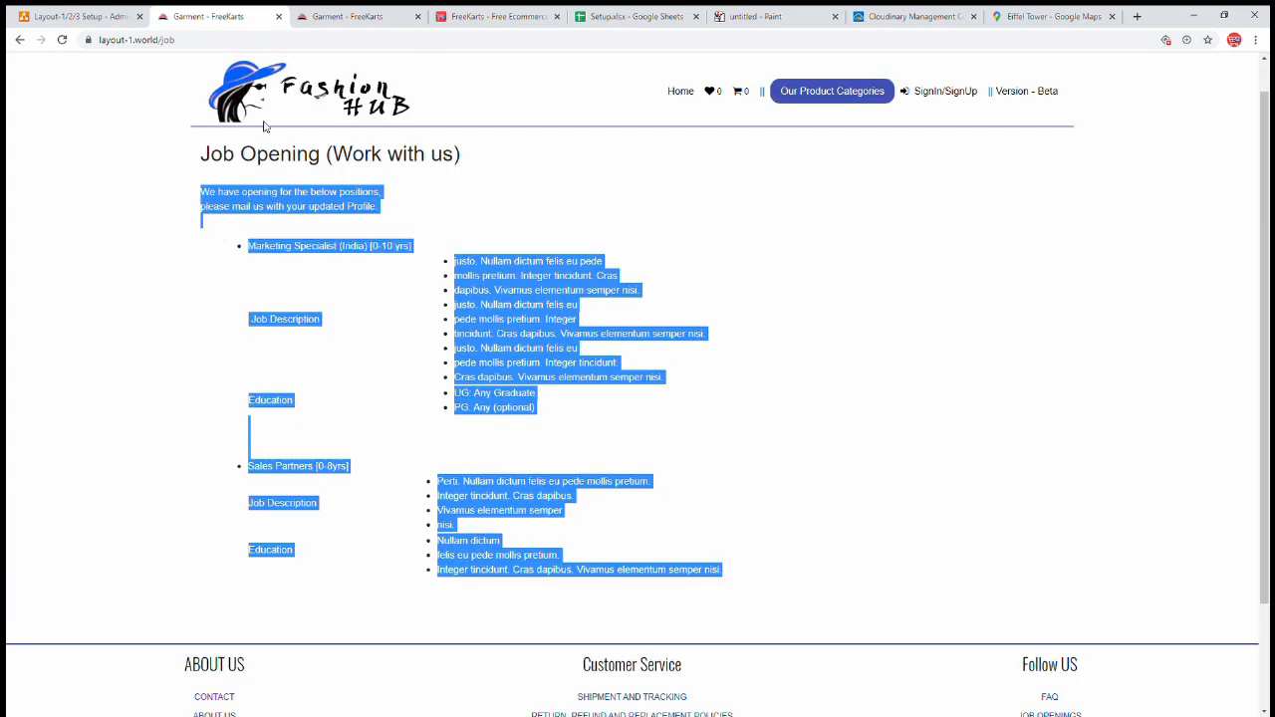
- Replace the editor content with the job openings text, generate HTML and select all of it
{"action": "left_click", "coordinate": [508, 17]}
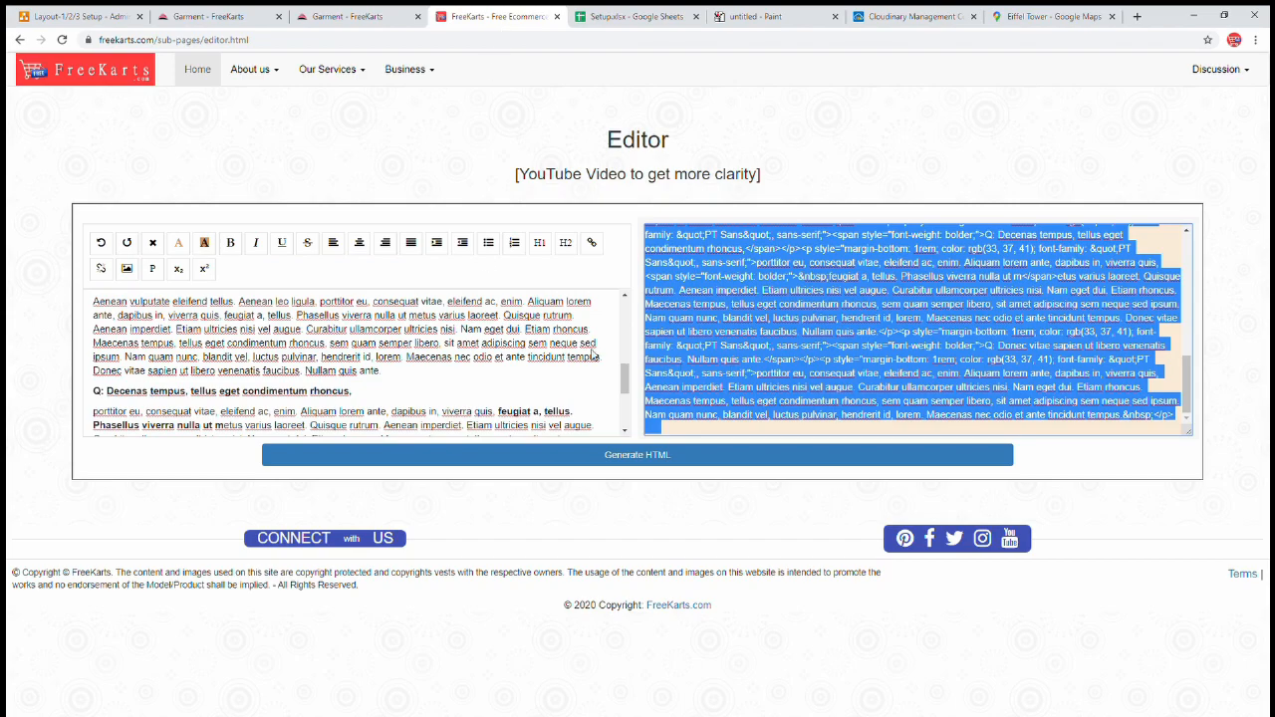
{"action": "left_click", "coordinate": [680, 371]}
{"action": "key", "text": "ctrl+a"}
{"action": "key", "text": "ctrl+v"}
{"action": "left_click", "coordinate": [503, 460]}
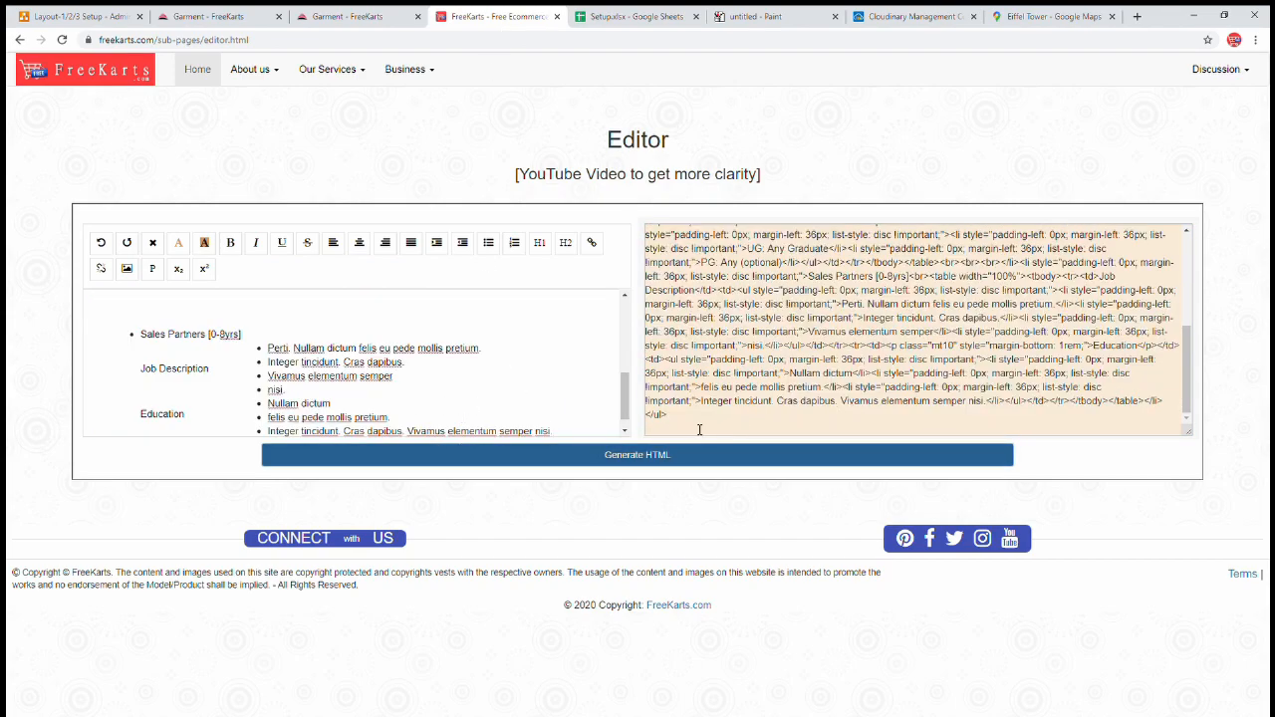
{"action": "left_click", "coordinate": [707, 430]}
{"action": "key", "text": "ctrl+a"}
{"action": "scroll", "coordinate": [774, 334], "scroll_direction": "up", "scroll_amount": 10}
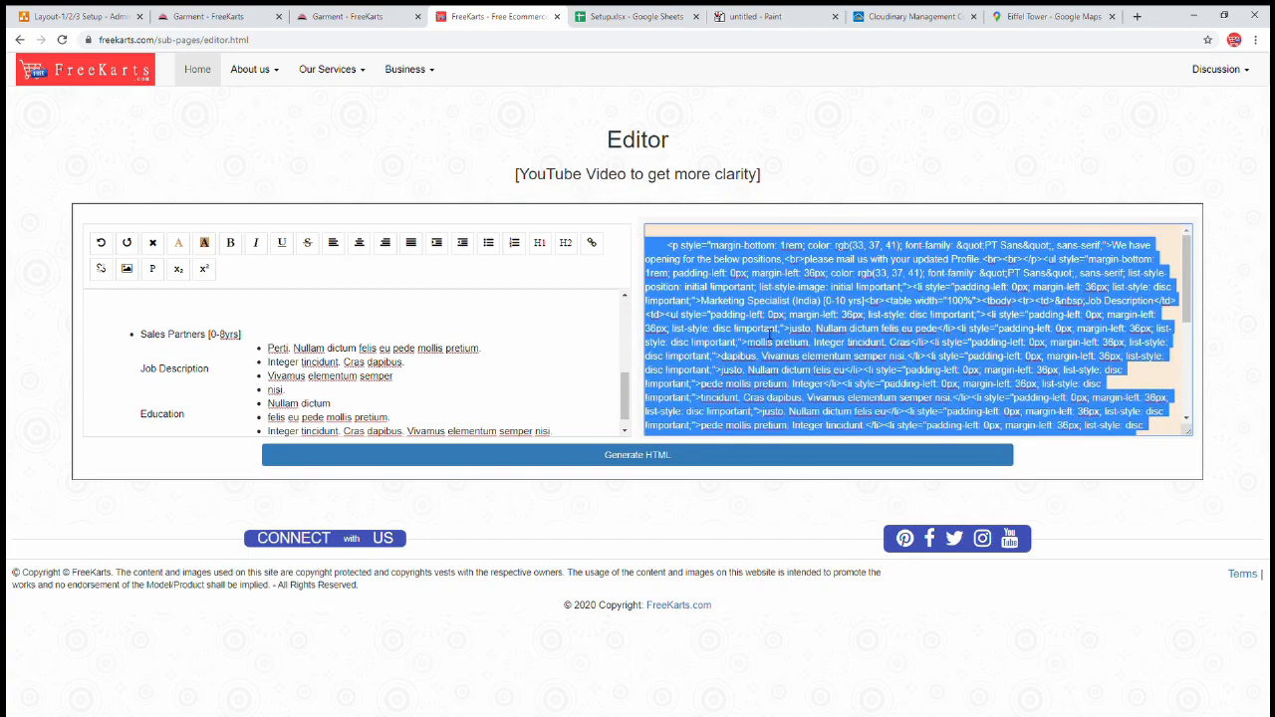
- Paste the job openings HTML into the JOB OPENINGS footer field
{"action": "left_click", "coordinate": [348, 18]}
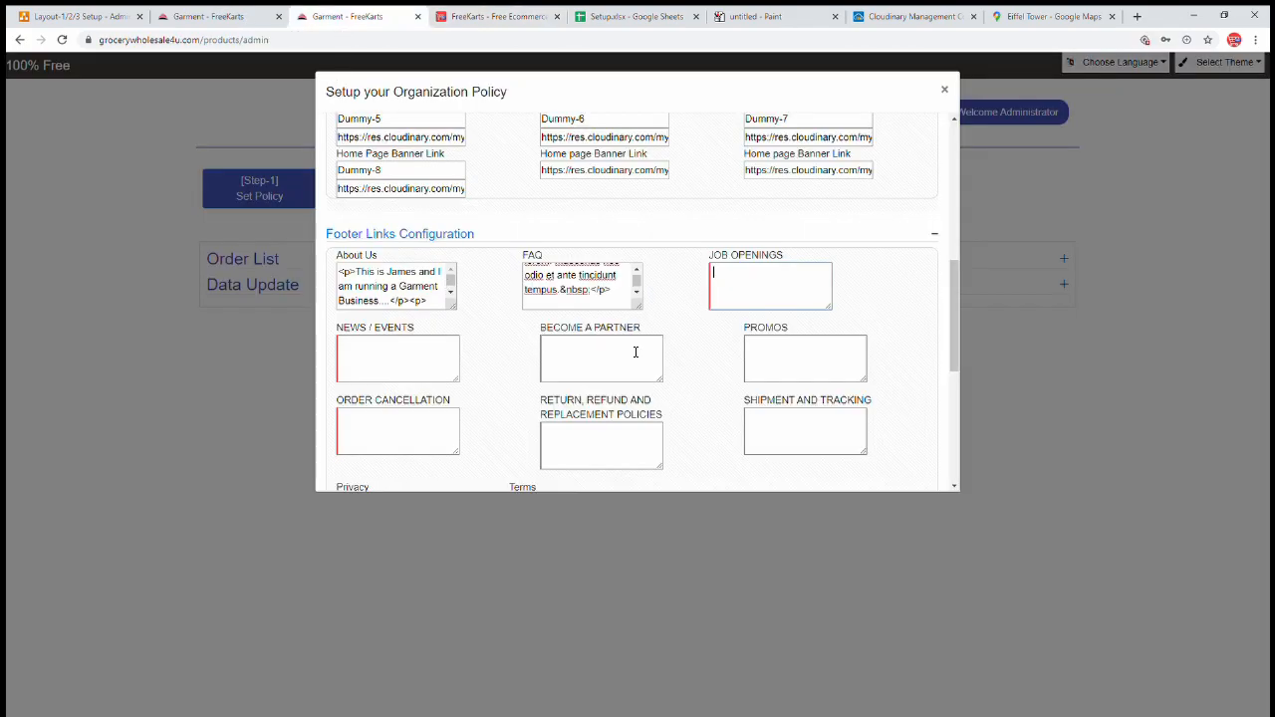
{"action": "key", "text": "ctrl+v"}
{"action": "left_click", "coordinate": [420, 357]}
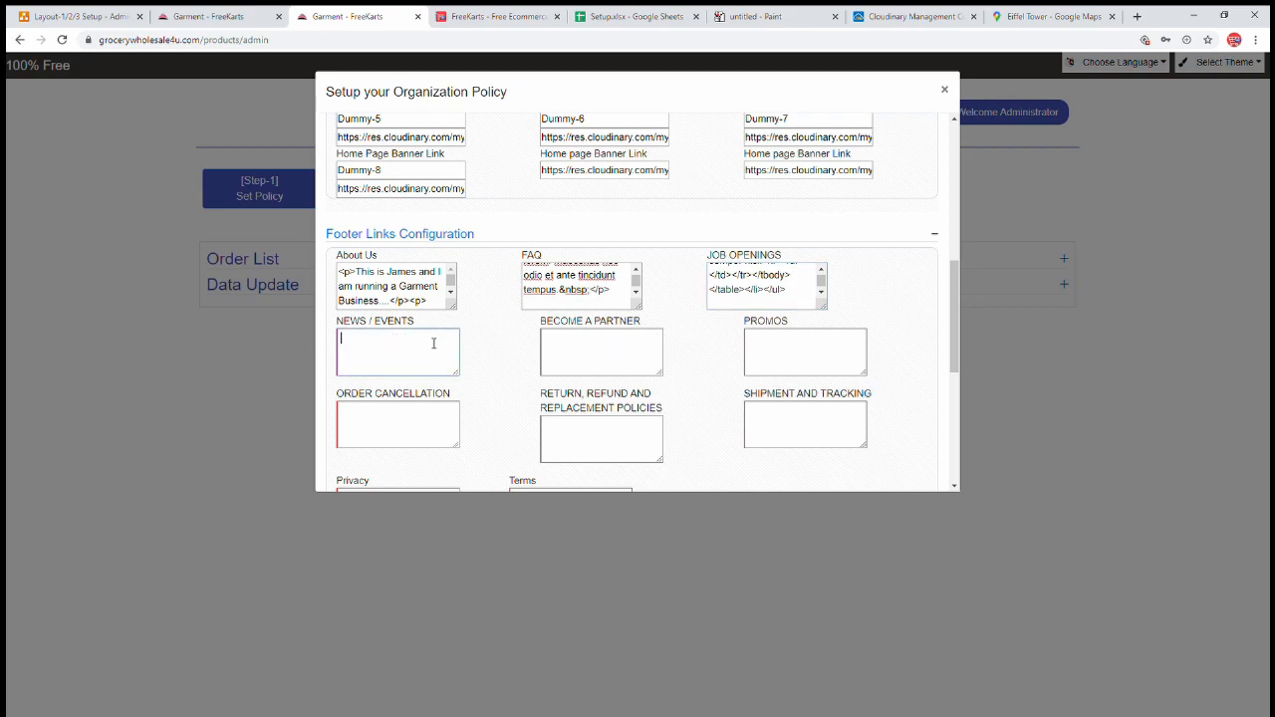
{"action": "left_click", "coordinate": [500, 18]}
- Generate HTML for the text 'Coming Soon' in the editor and copy the output
{"action": "left_click", "coordinate": [152, 242]}
{"action": "type", "text": "Coming Soon....."}
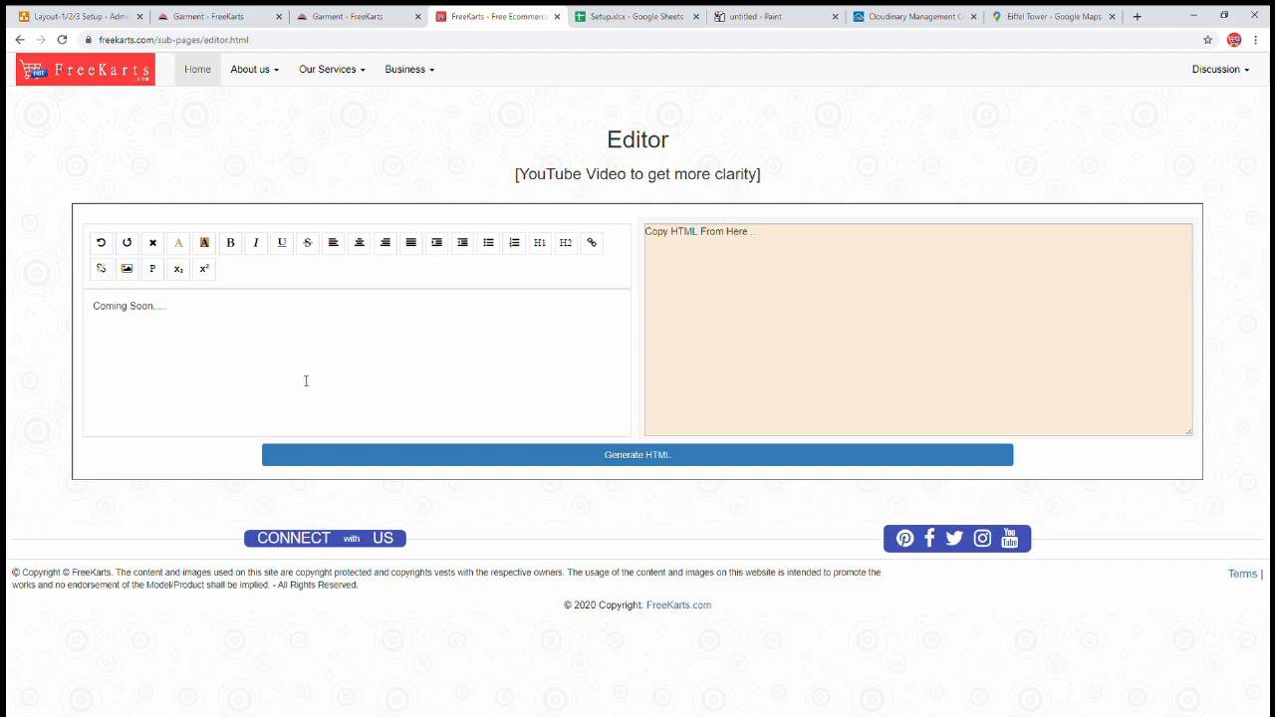
{"action": "left_click", "coordinate": [510, 463]}
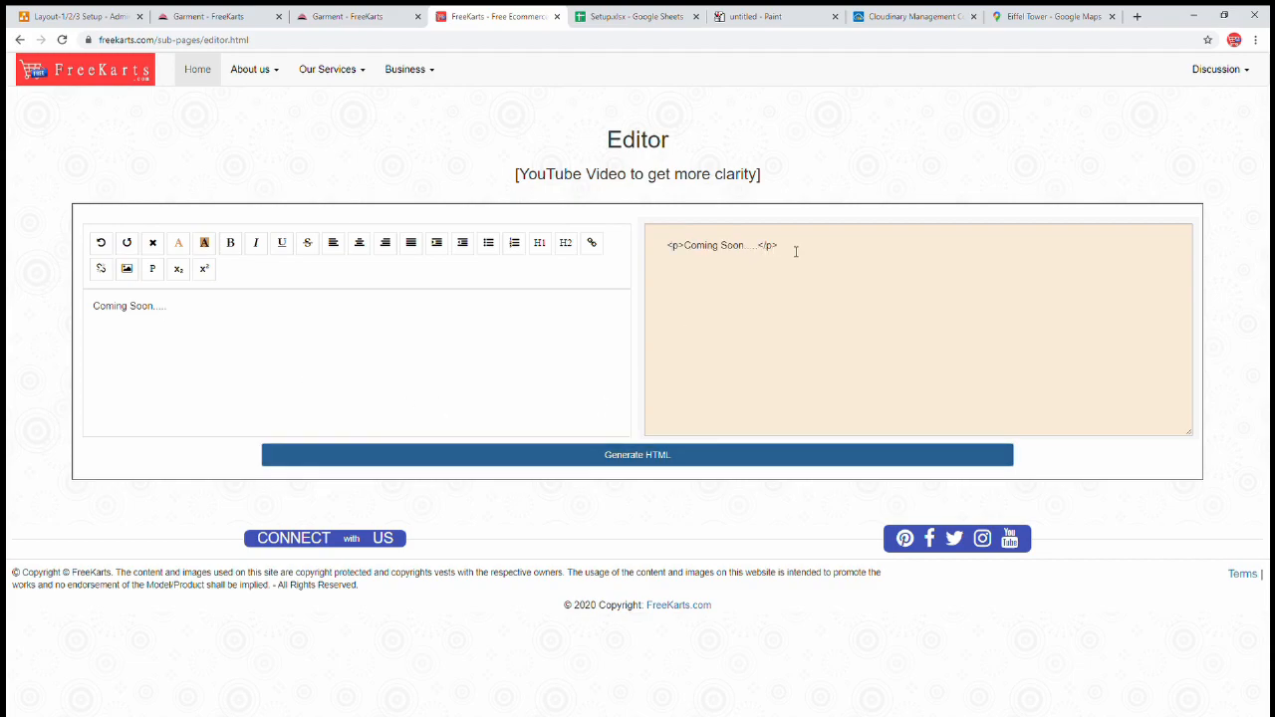
{"action": "left_click_drag", "start_coordinate": [787, 253], "coordinate": [672, 248]}
{"action": "key", "text": "ctrl+c"}
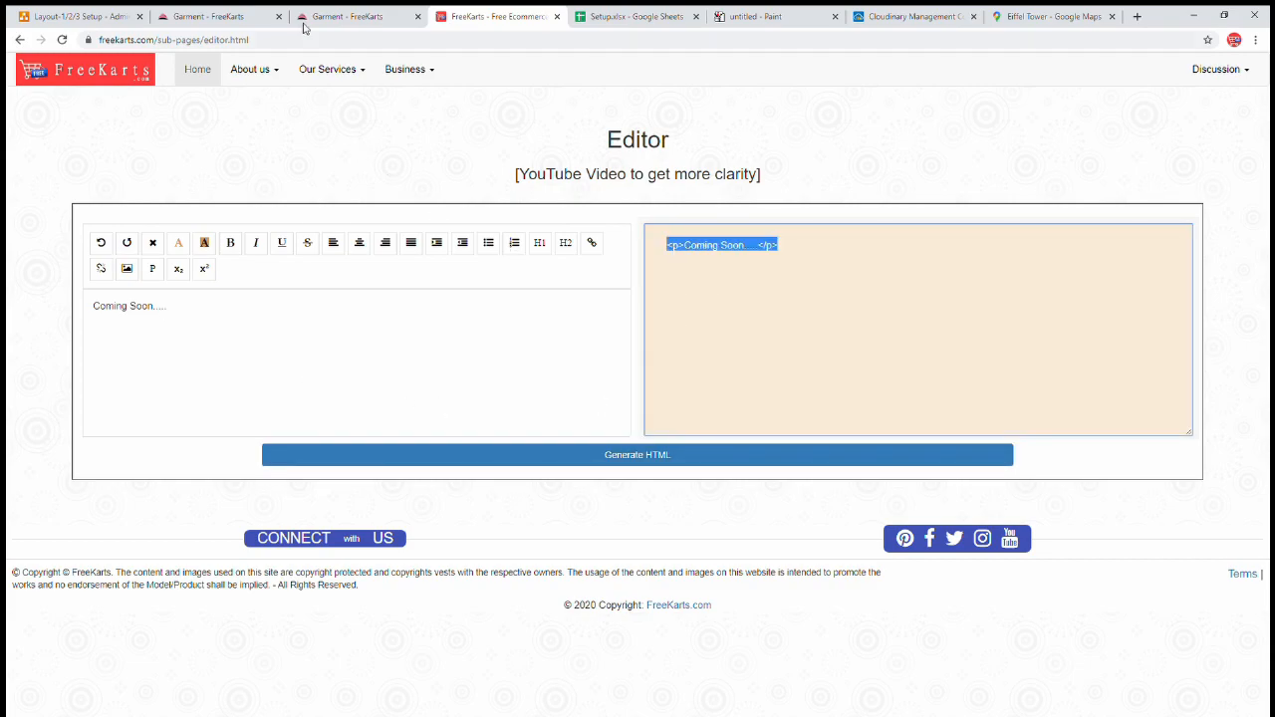
- Paste the Coming Soon HTML into the NEWS / EVENTS, BECOME A PARTNER and PROMOS fields
{"action": "left_click", "coordinate": [334, 17]}
{"action": "key", "text": "ctrl+v"}
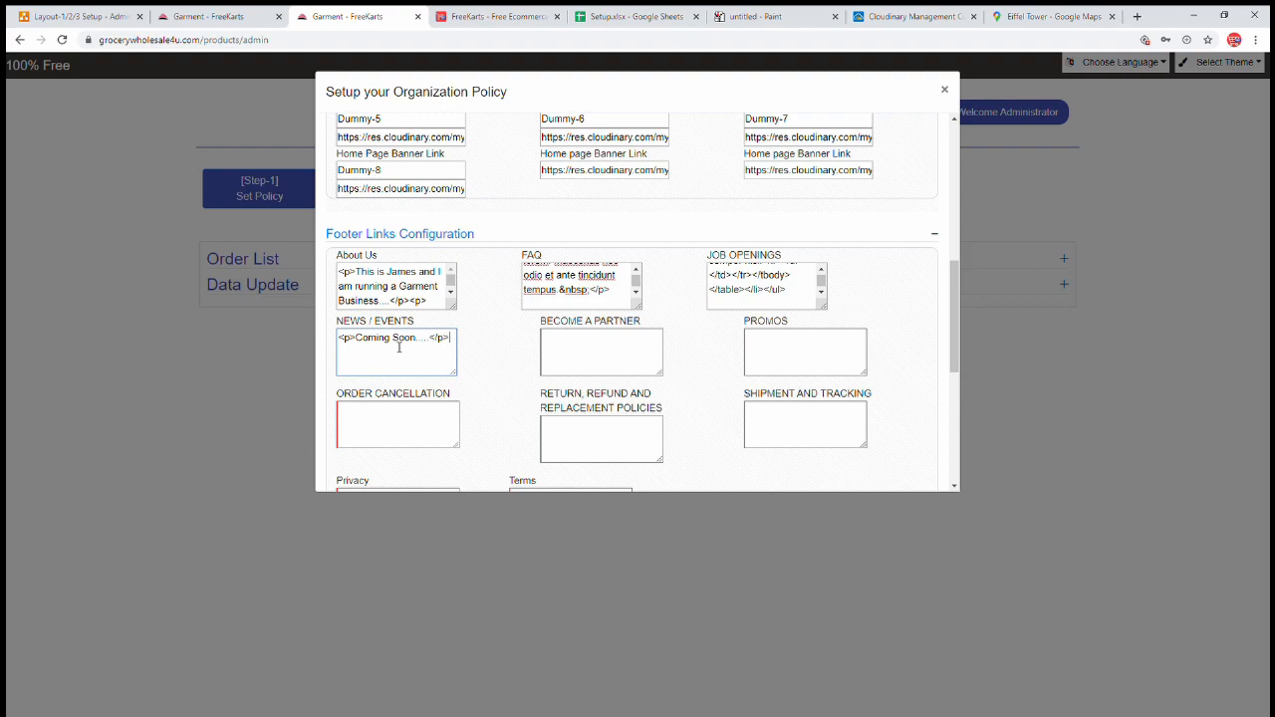
{"action": "left_click", "coordinate": [642, 350]}
{"action": "key", "text": "ctrl+v"}
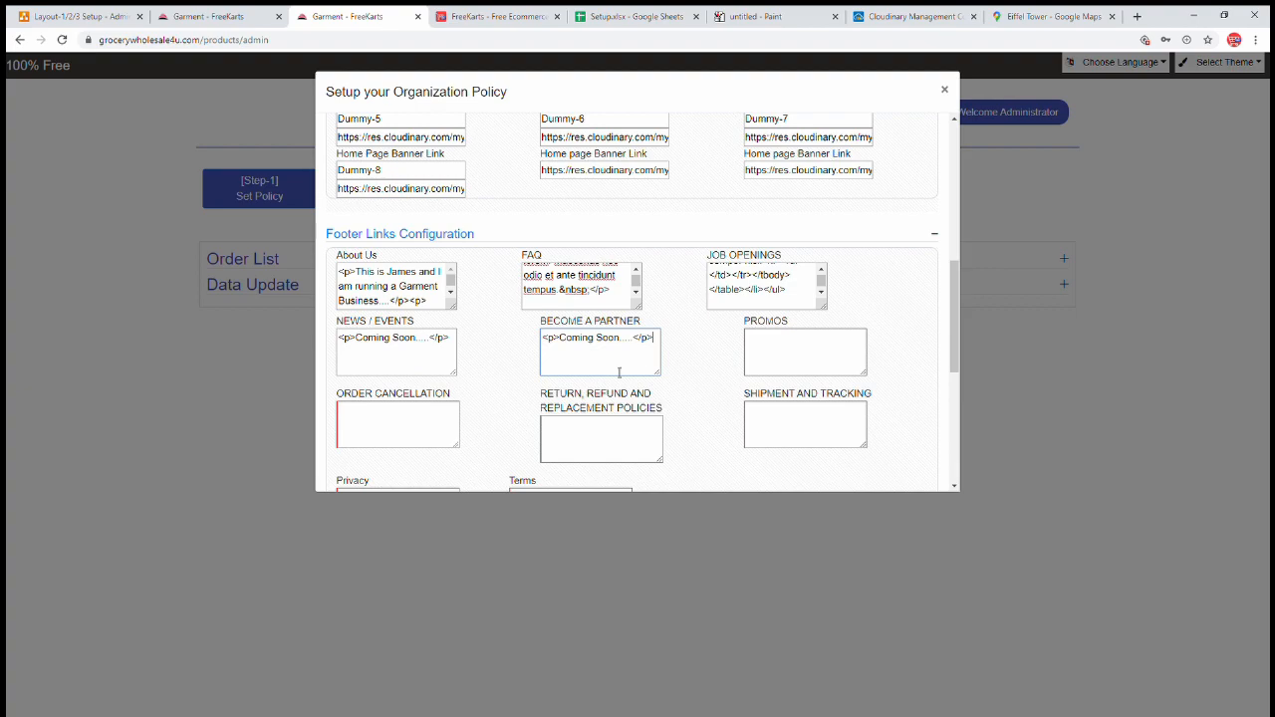
{"action": "left_click", "coordinate": [585, 447]}
{"action": "left_click", "coordinate": [802, 361]}
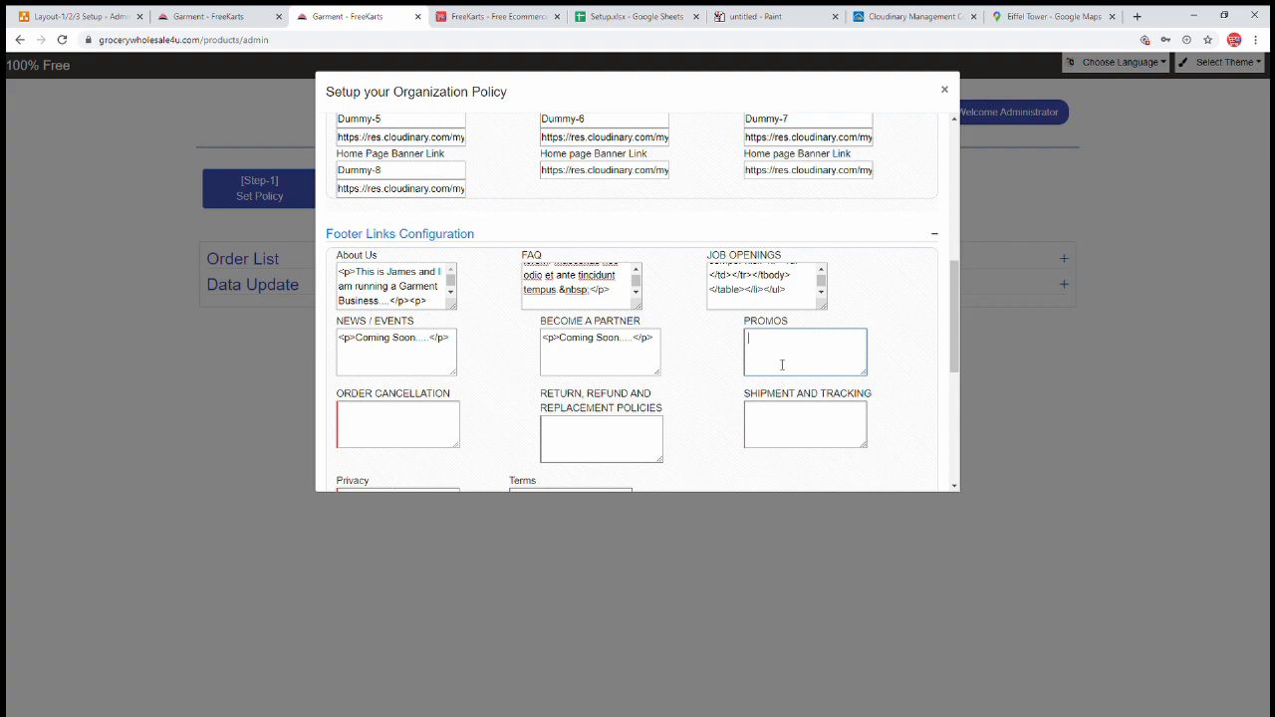
{"action": "key", "text": "ctrl+v"}
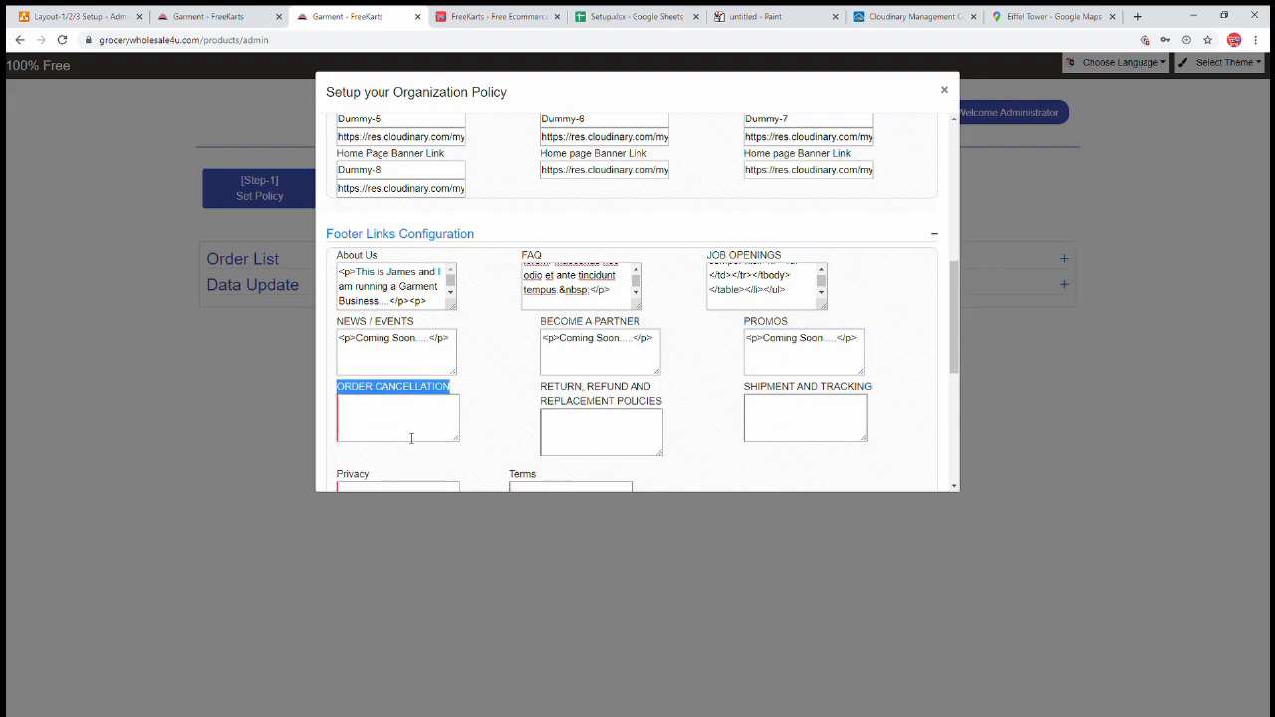
- Open the storefront's Order Cancellation page to get its sample text
{"action": "left_click", "coordinate": [412, 436]}
{"action": "left_click", "coordinate": [196, 17]}
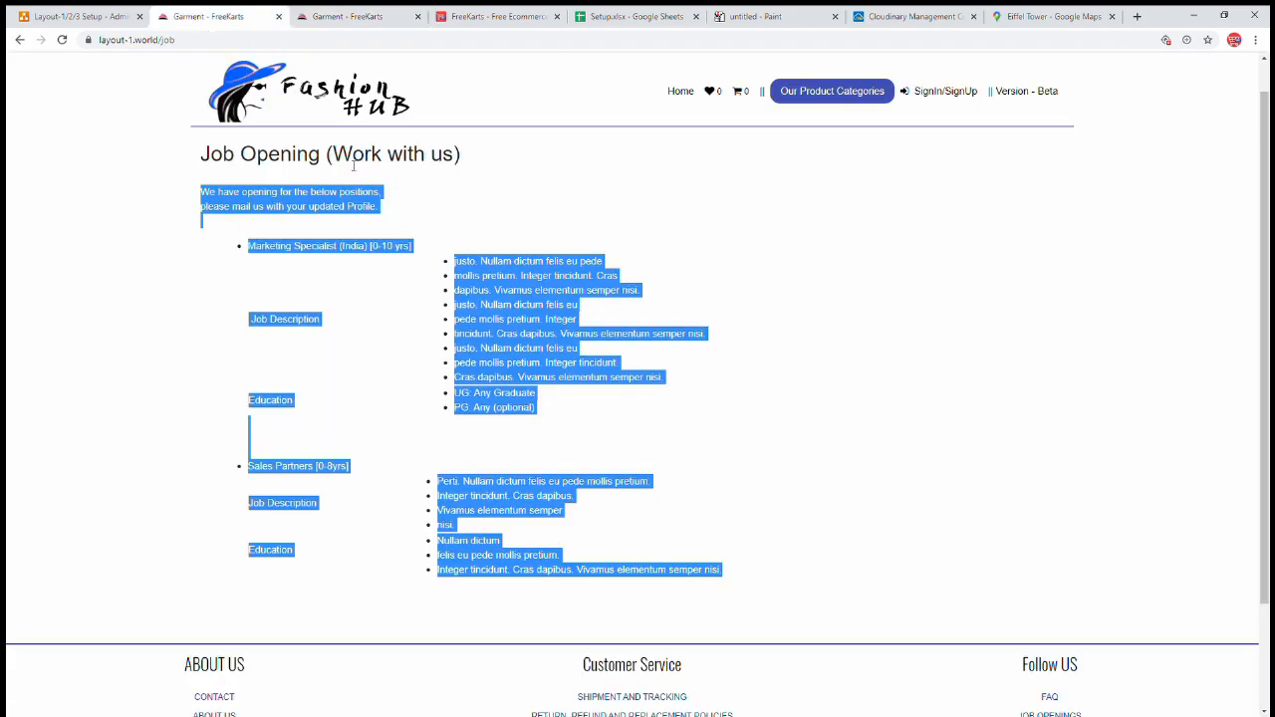
{"action": "left_click", "coordinate": [868, 512]}
{"action": "scroll", "coordinate": [868, 511], "scroll_direction": "down", "scroll_amount": 3}
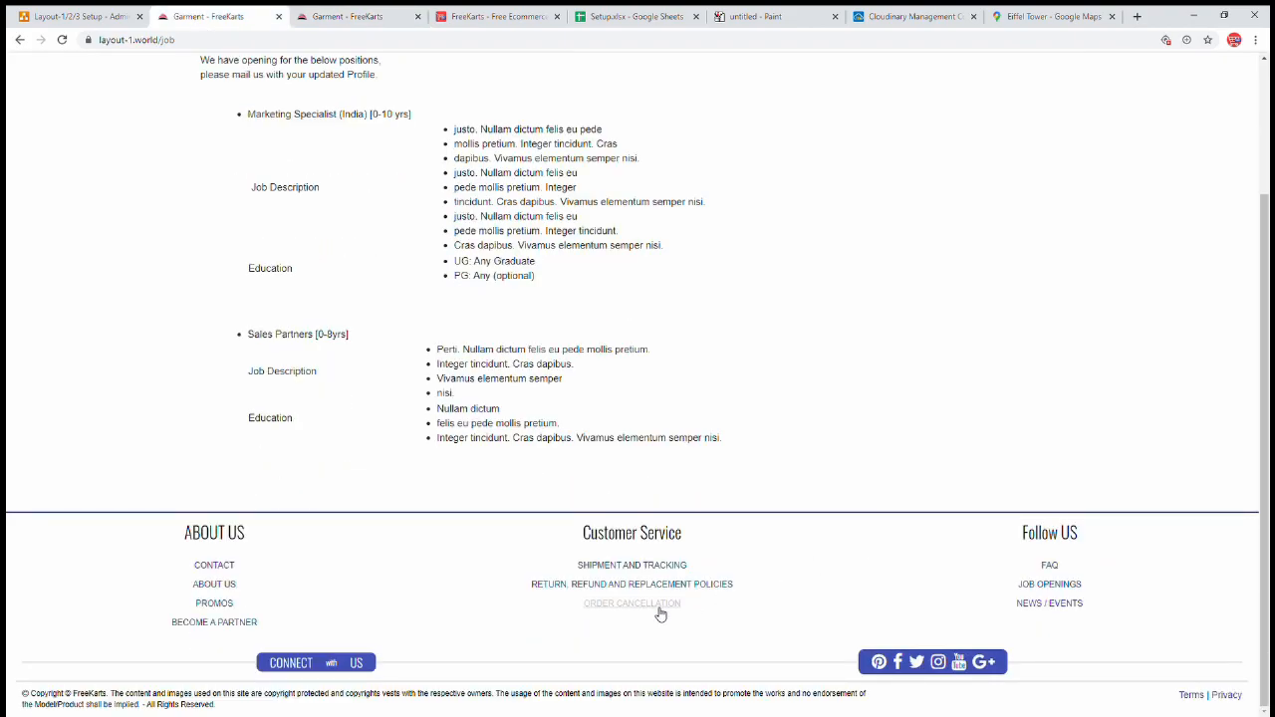
{"action": "left_click", "coordinate": [655, 605]}
{"action": "scroll", "coordinate": [253, 329], "scroll_direction": "up", "scroll_amount": 3}
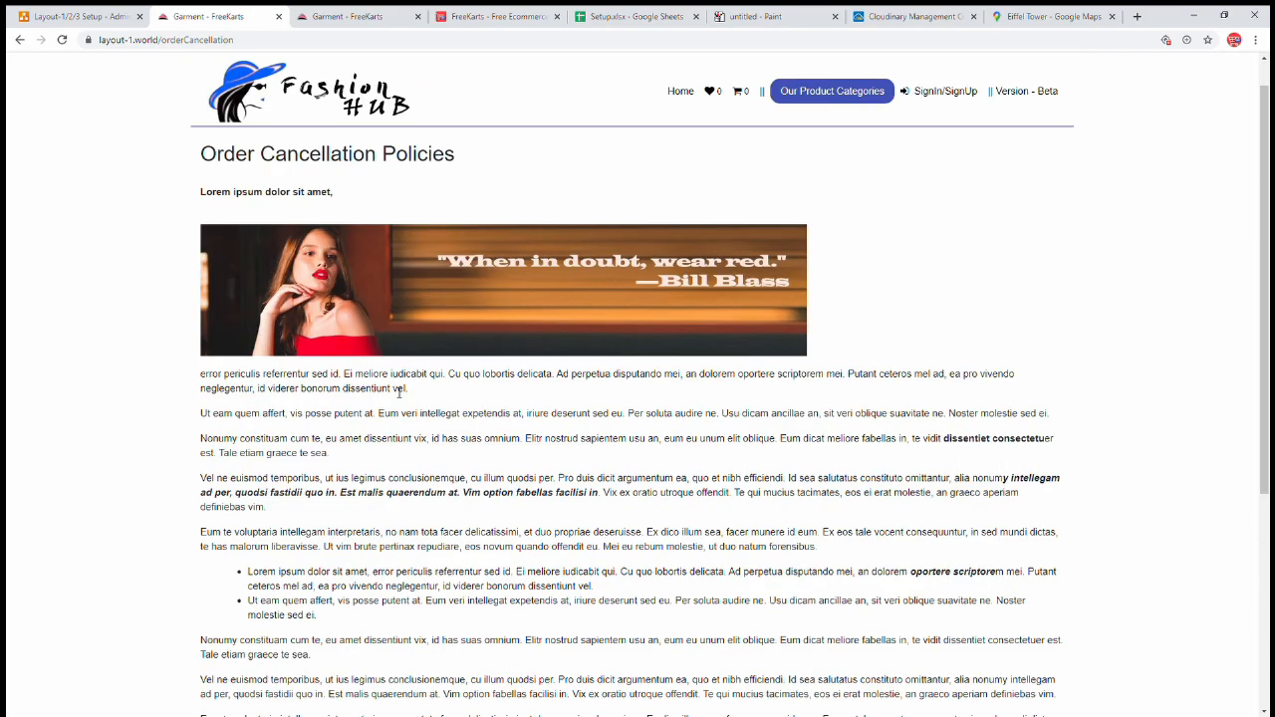
- Replace the editor's Coming Soon text with the order cancellation text and add a second copy of it
{"action": "left_click", "coordinate": [497, 18]}
{"action": "left_click_drag", "start_coordinate": [342, 313], "coordinate": [7, 287]}
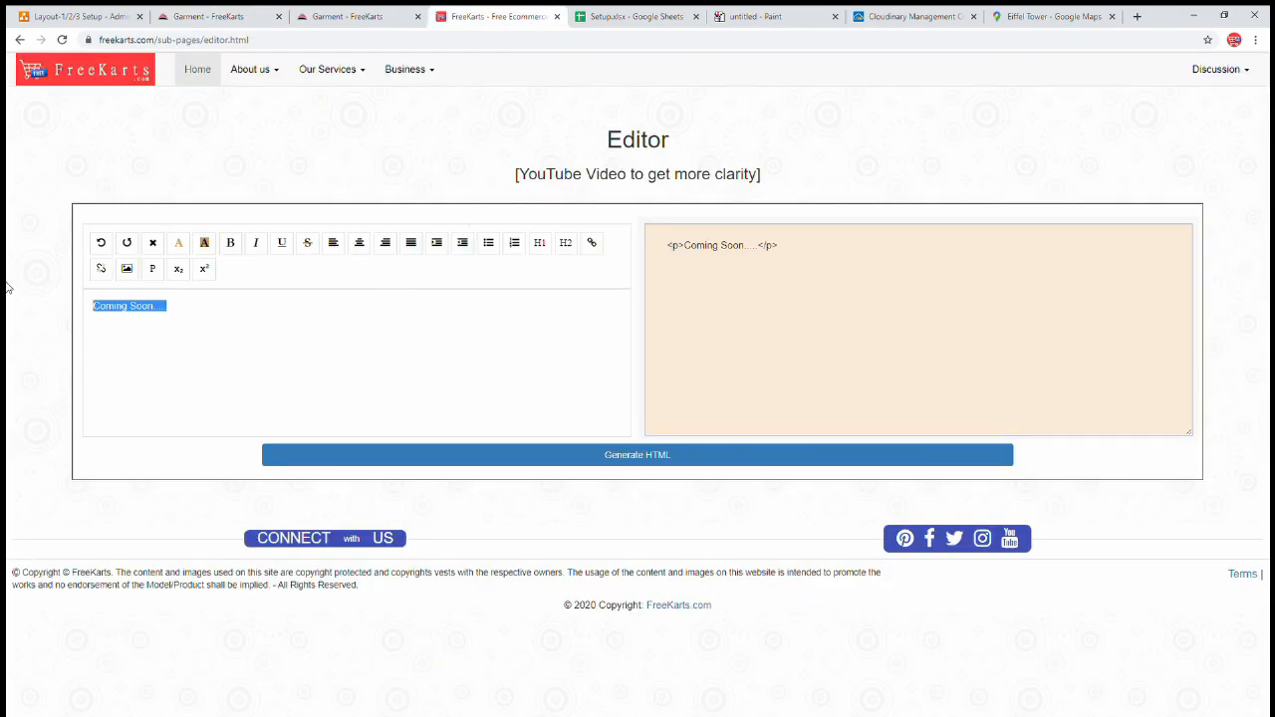
{"action": "type", "text": "error periculis referrentur sed id. Ei meliore iudicabit qui. Cu quo lobortis delicata. Ad perpetua disputando mei, an dolorem oportere scriptorem mei. Putant ceteros mel ad, ea pro vivendo neglegentur, id viderer bonorum dissentiunt vel."}
{"action": "left_click", "coordinate": [581, 462]}
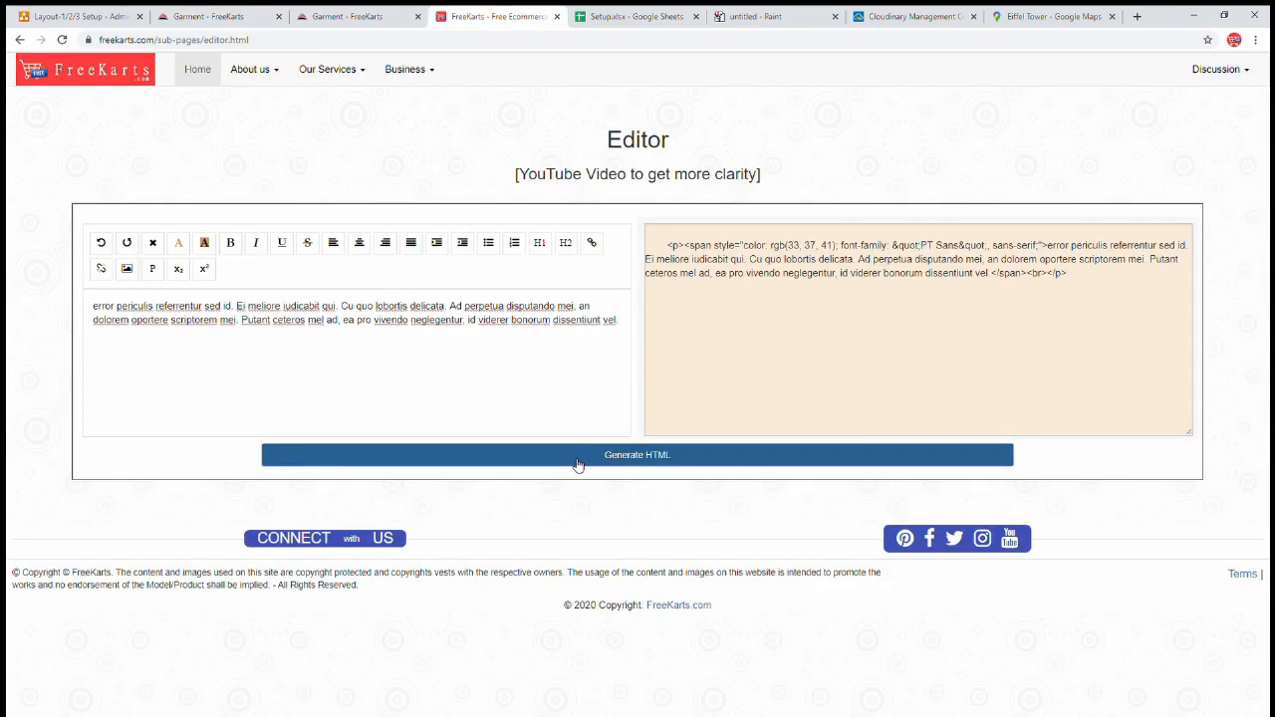
{"action": "left_click_drag", "start_coordinate": [622, 325], "coordinate": [66, 306]}
{"action": "key", "text": "ctrl+c"}
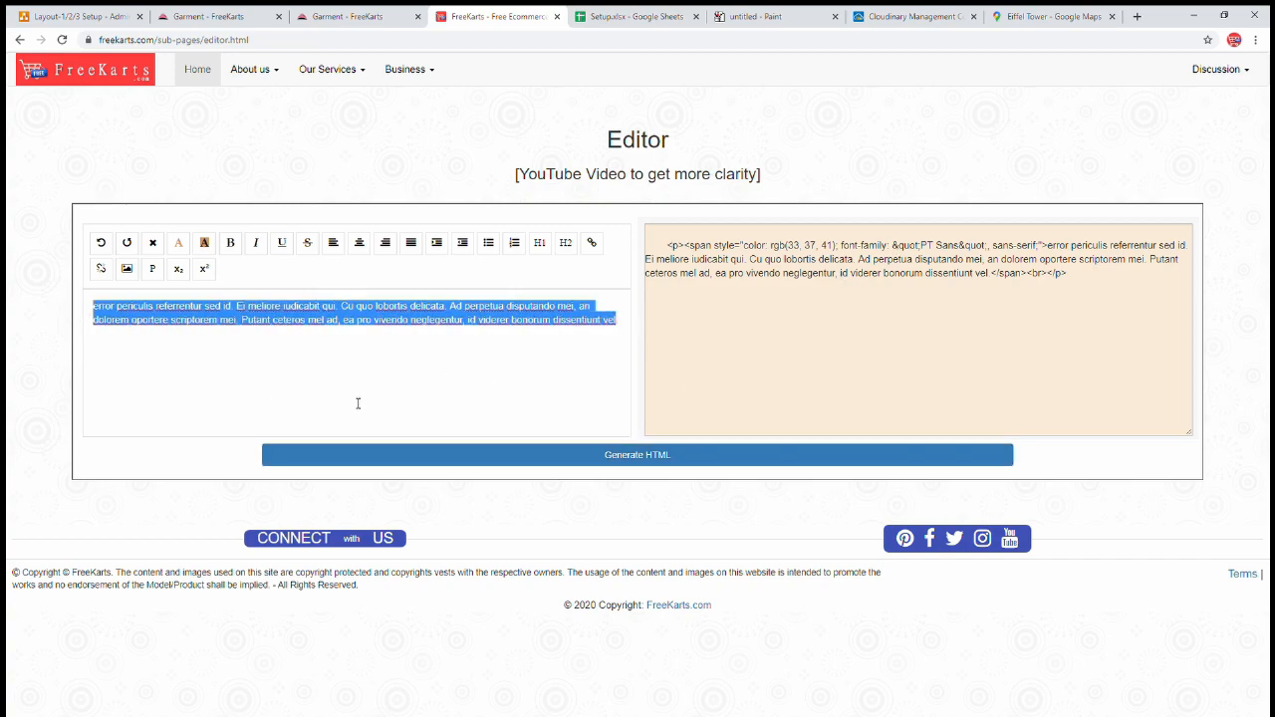
{"action": "left_click", "coordinate": [631, 330]}
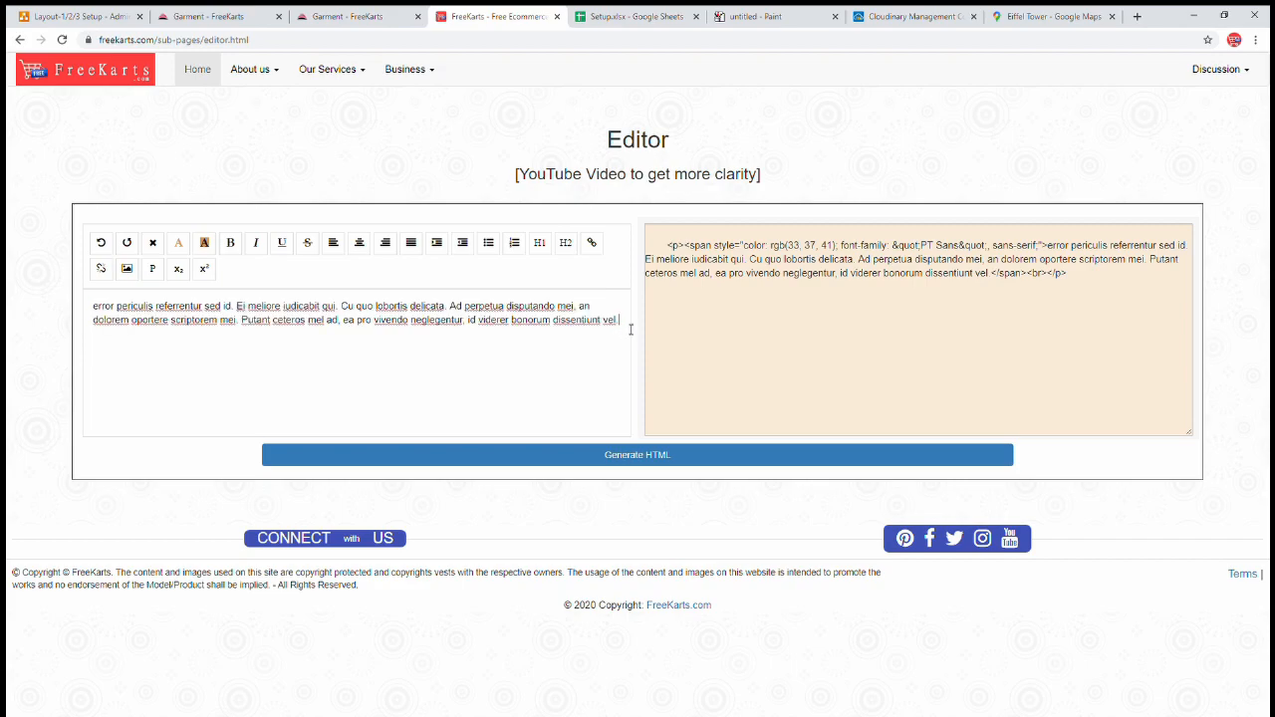
{"action": "key", "text": "Return"}
{"action": "key", "text": "ctrl+v"}
{"action": "key", "text": "ctrl+v"}
{"action": "key", "text": "ctrl+v"}
{"action": "key", "text": "ctrl+v"}
{"action": "key", "text": "ctrl+v"}
{"action": "key", "text": "ctrl+v"}
{"action": "key", "text": "ctrl+v"}
{"action": "key", "text": "ctrl+v"}
{"action": "key", "text": "ctrl+v"}
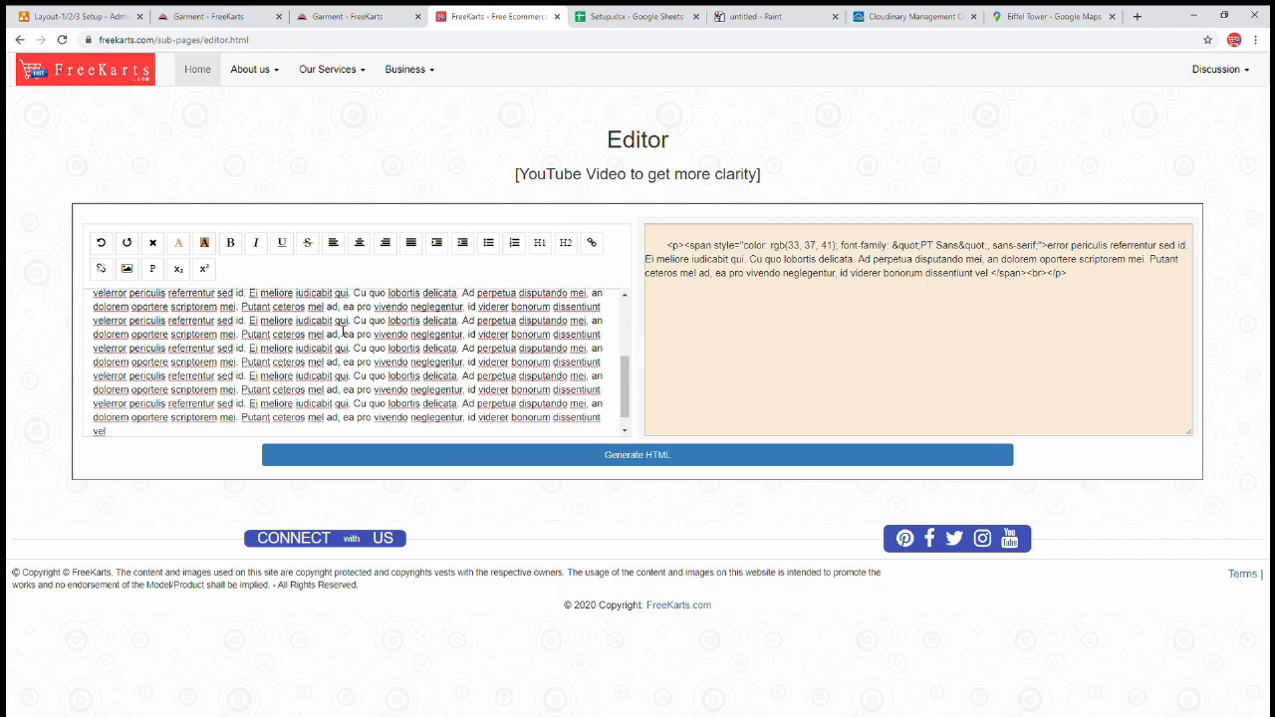
- Make the phrase 'quo lobortis delicata' bold
{"action": "left_click_drag", "start_coordinate": [362, 321], "coordinate": [466, 321]}
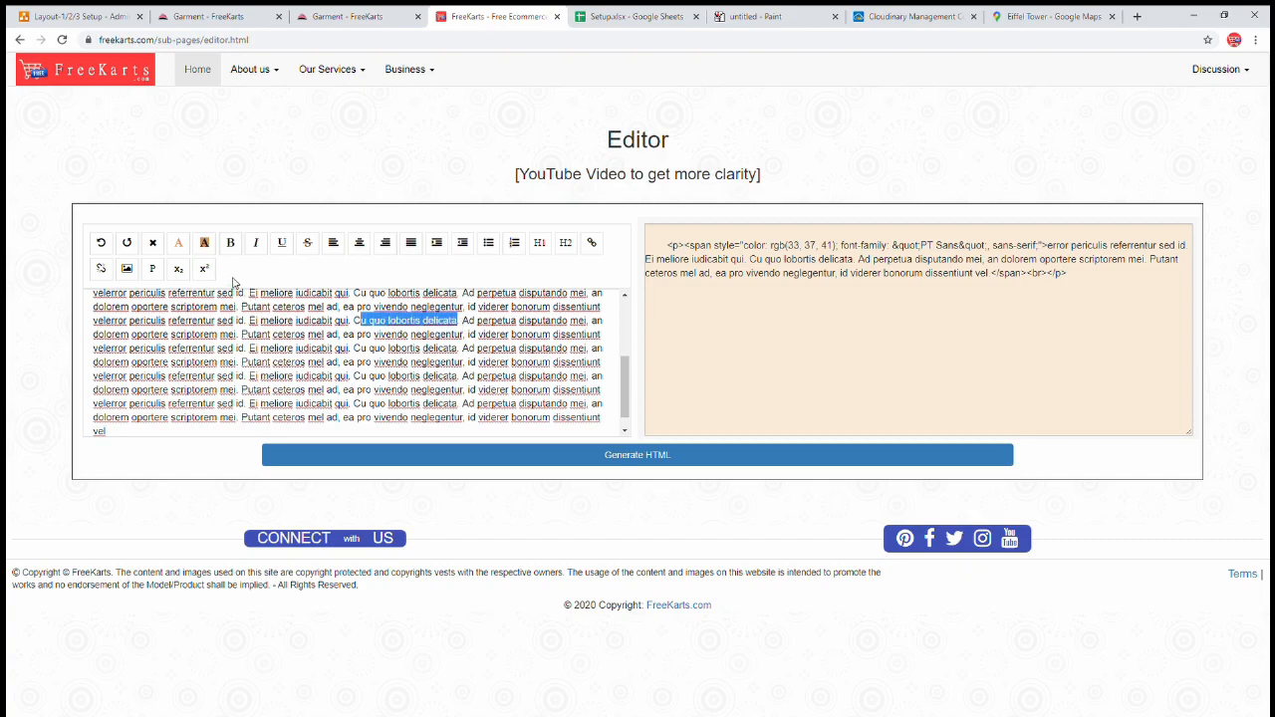
{"action": "left_click", "coordinate": [230, 242]}
{"action": "left_click", "coordinate": [422, 377]}
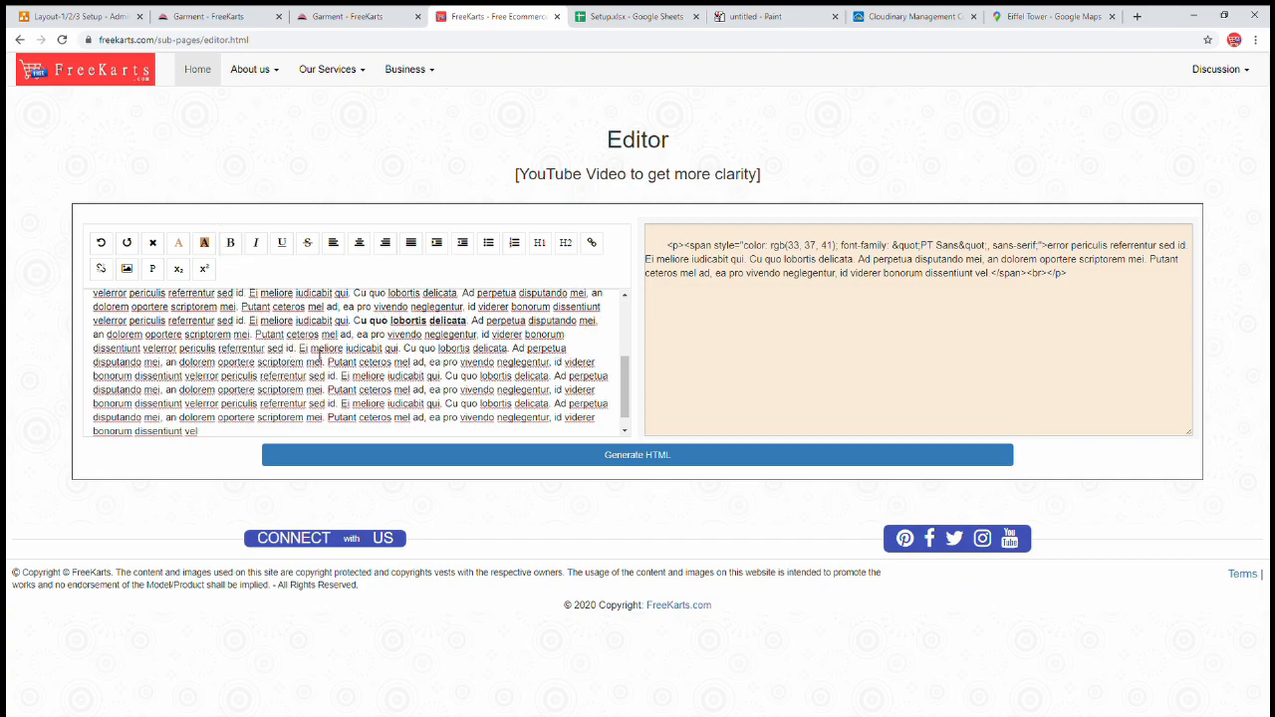
- Split the paragraph before 'ea pro vivendo' into a two-item bulleted list
{"action": "left_click", "coordinate": [355, 334]}
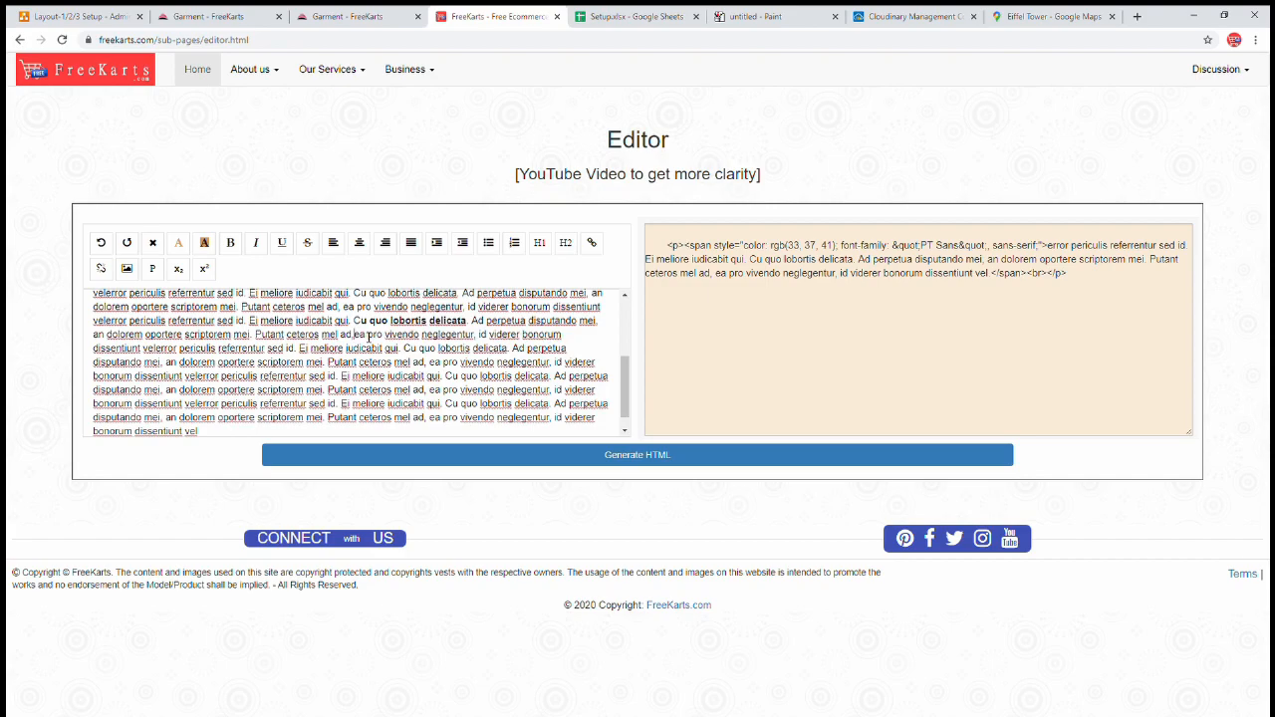
{"action": "key", "text": "Return"}
{"action": "key", "text": "Return"}
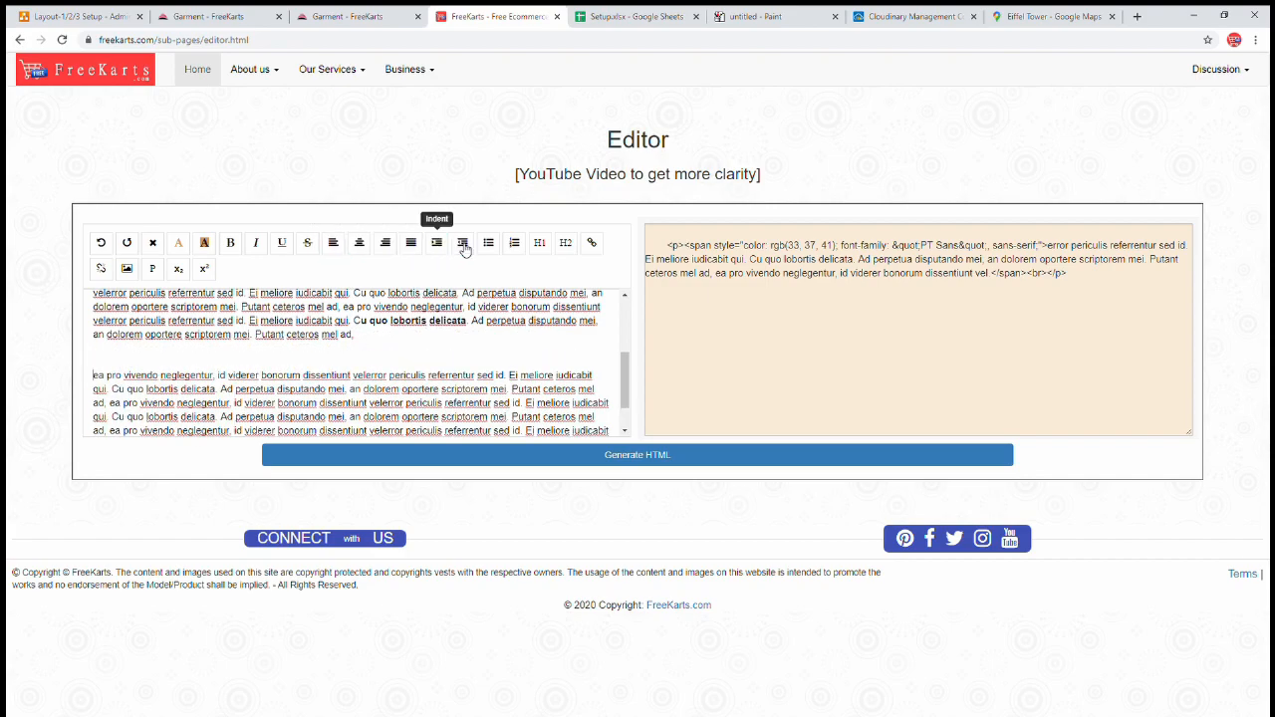
{"action": "left_click", "coordinate": [488, 242]}
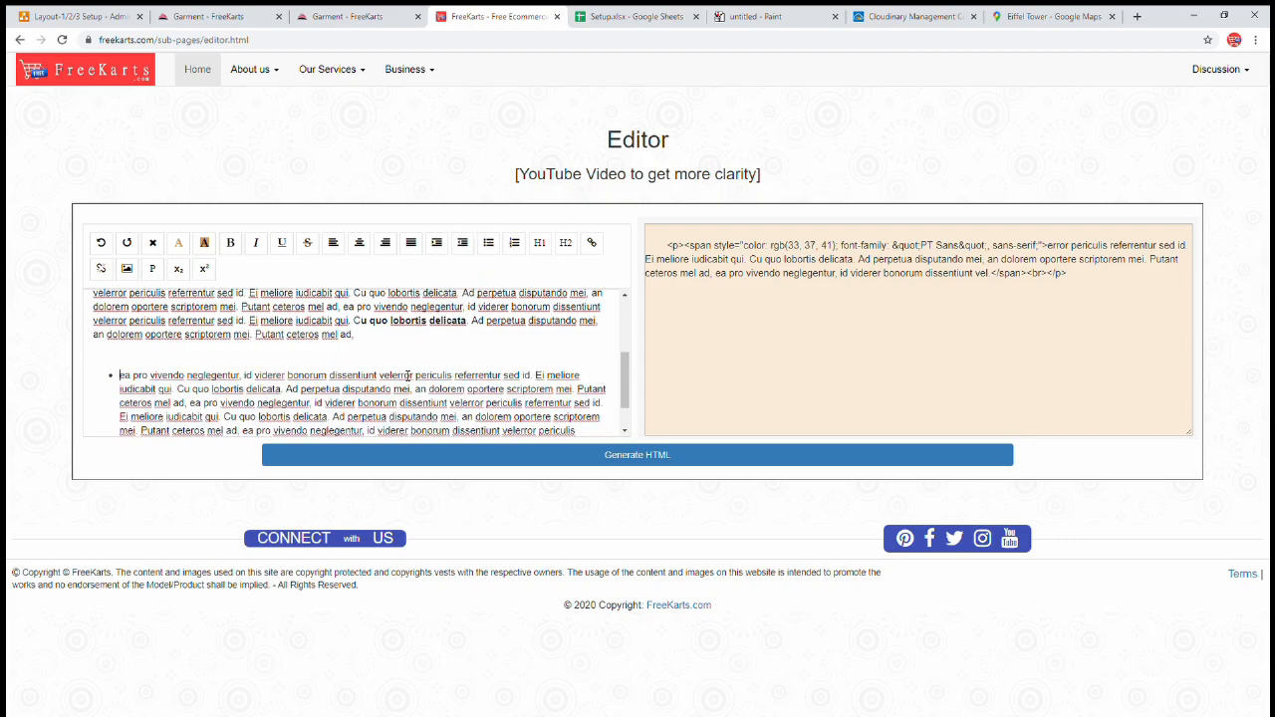
{"action": "key", "text": "Return"}
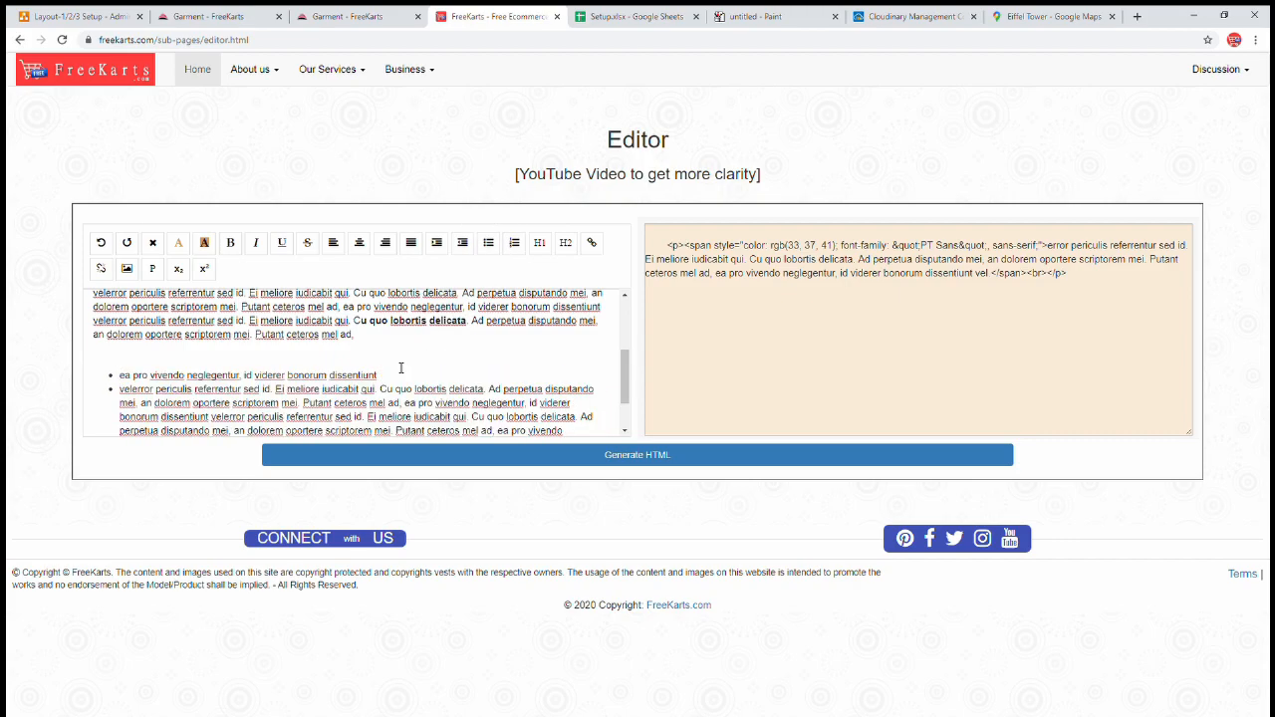
- Add a bold 'Advertisement' line with empty lines below the bulleted list
{"action": "scroll", "coordinate": [404, 369], "scroll_direction": "down", "scroll_amount": 1}
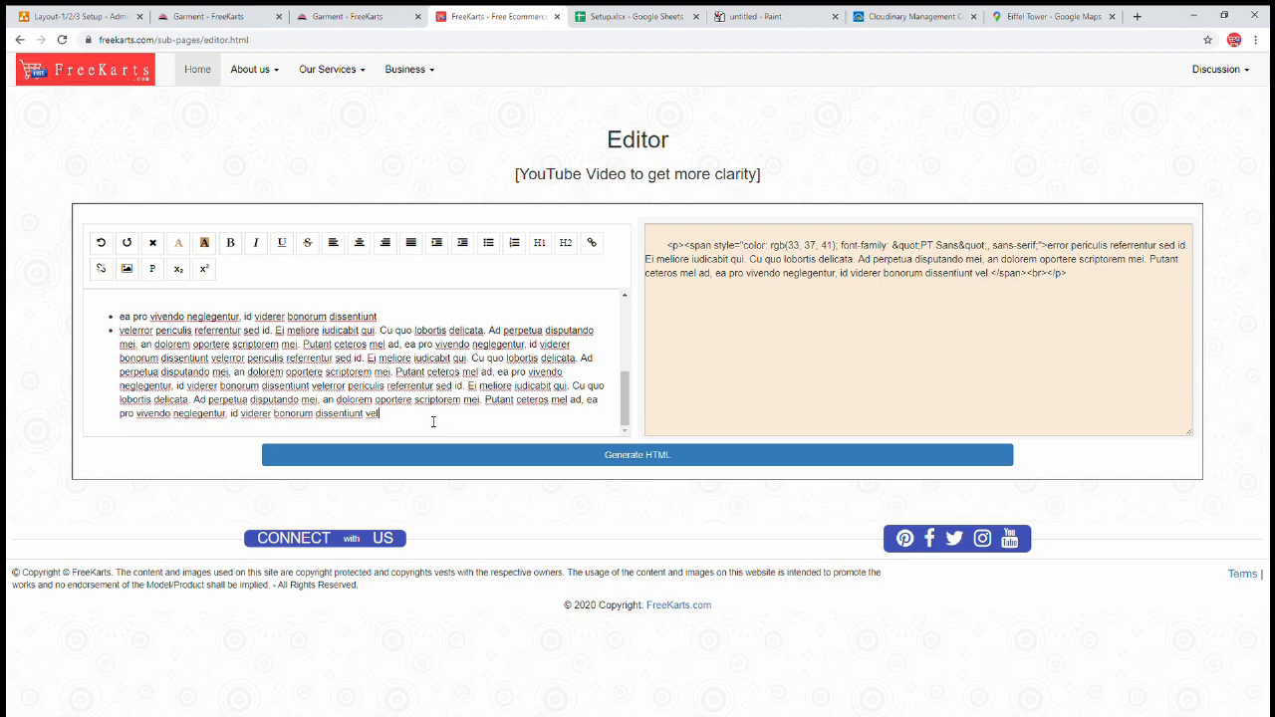
{"action": "key", "text": "Return"}
{"action": "key", "text": "Return"}
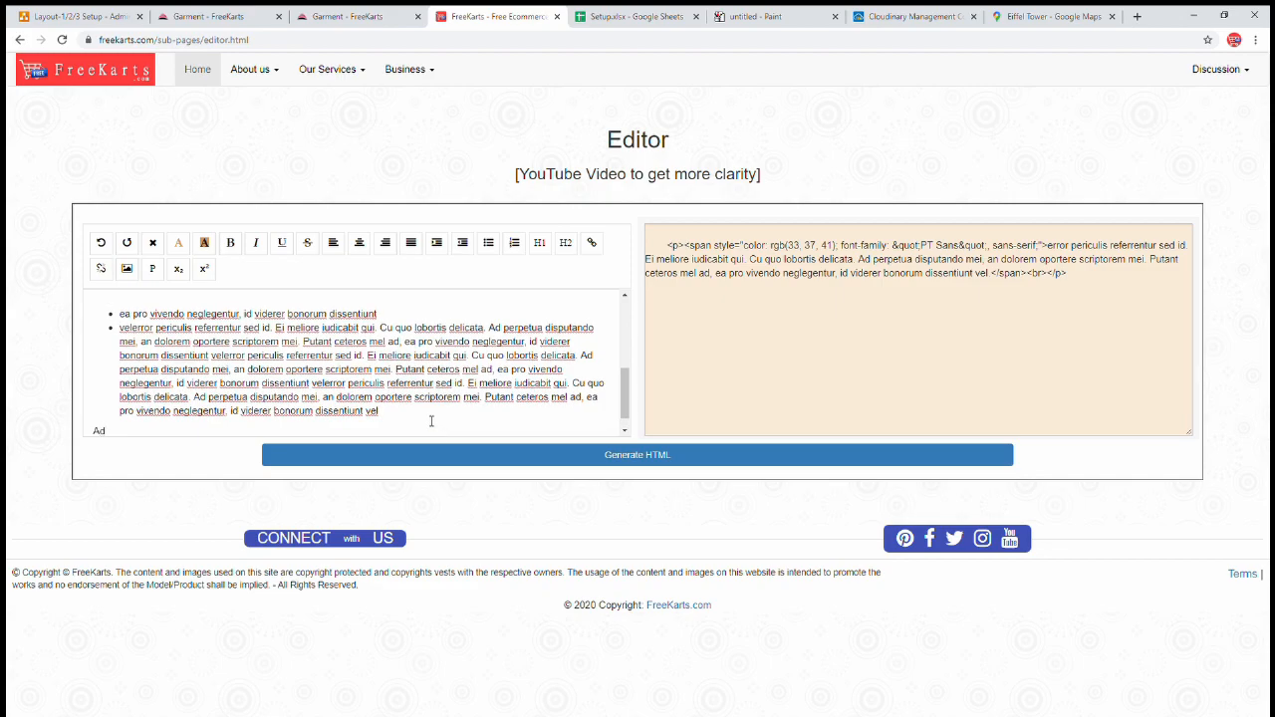
{"action": "type", "text": "Advertisement"}
{"action": "key", "text": "shift+Home"}
{"action": "left_click", "coordinate": [230, 248]}
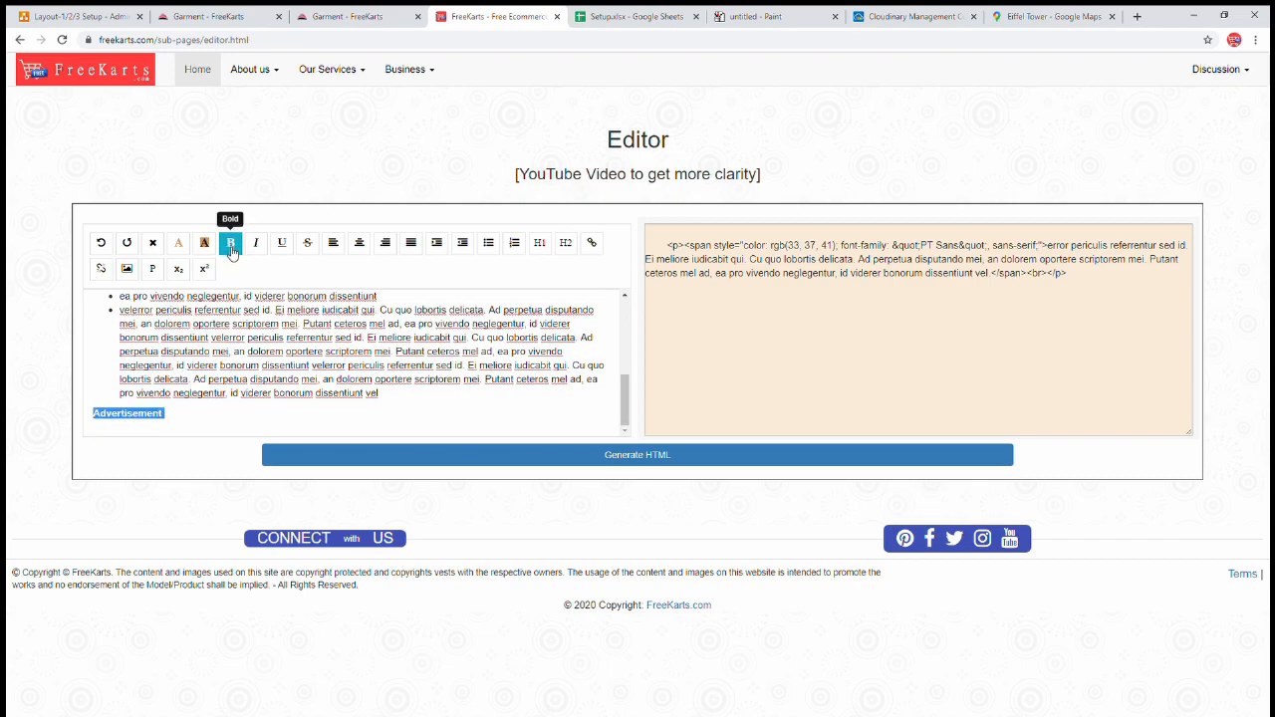
{"action": "left_click", "coordinate": [295, 393]}
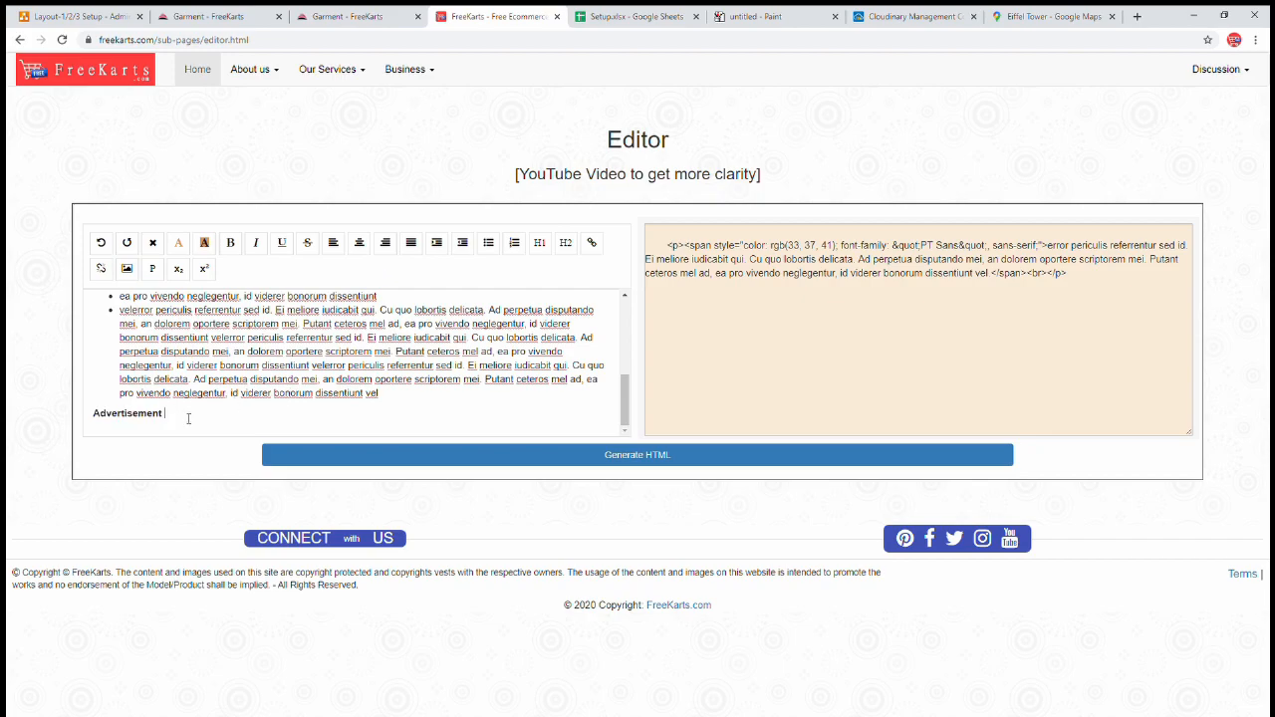
{"action": "key", "text": "Return"}
{"action": "key", "text": "Return"}
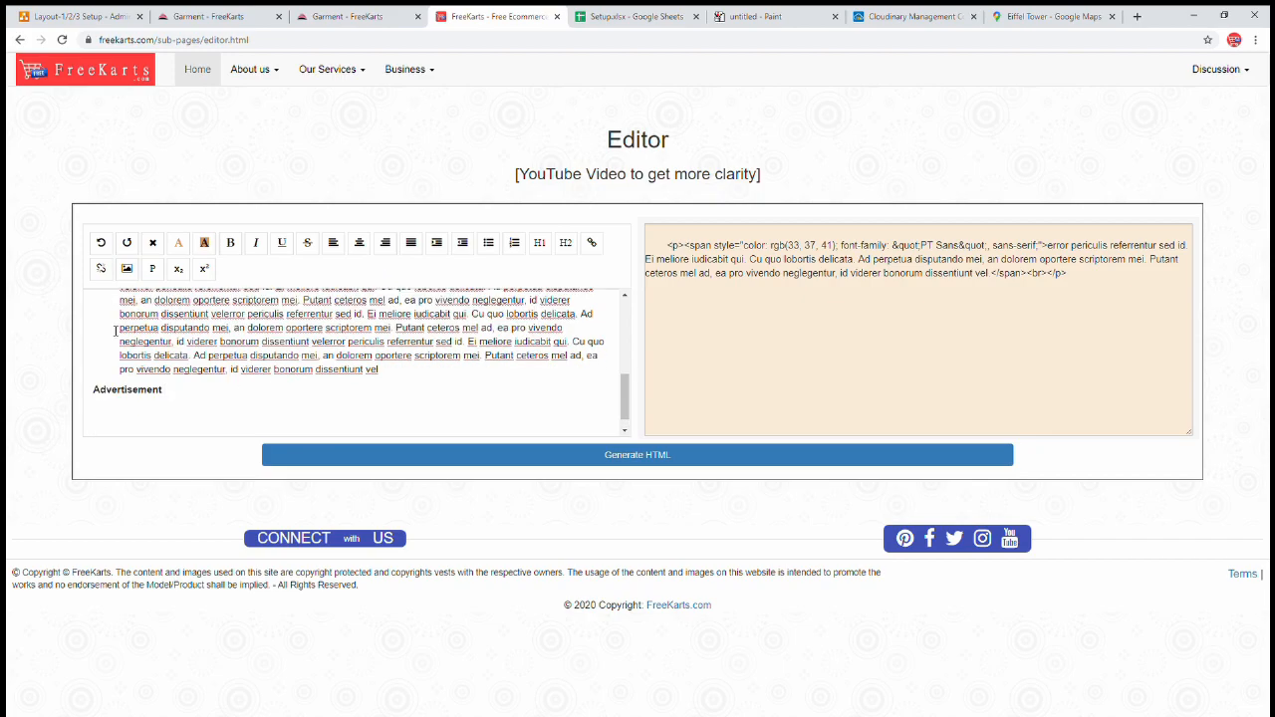
- Insert the second Cloudinary banner image below Advertisement using its copied URL
{"action": "left_click", "coordinate": [127, 268]}
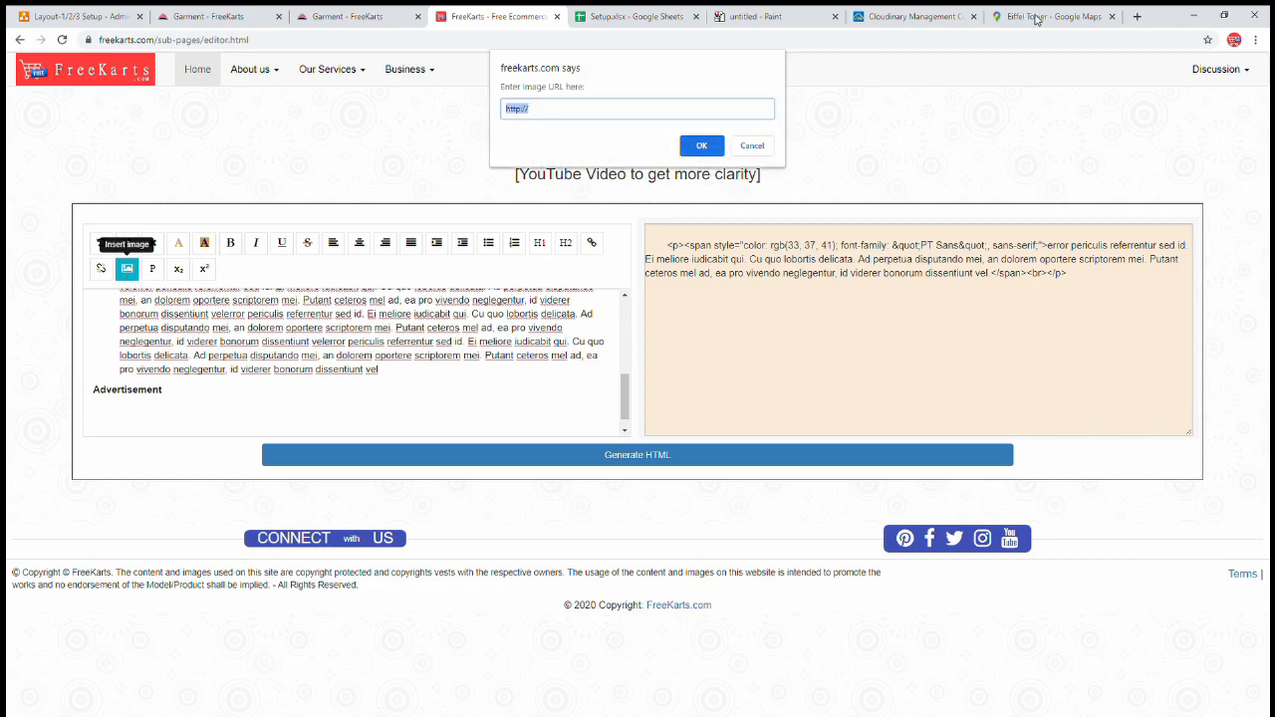
{"action": "left_click", "coordinate": [936, 17]}
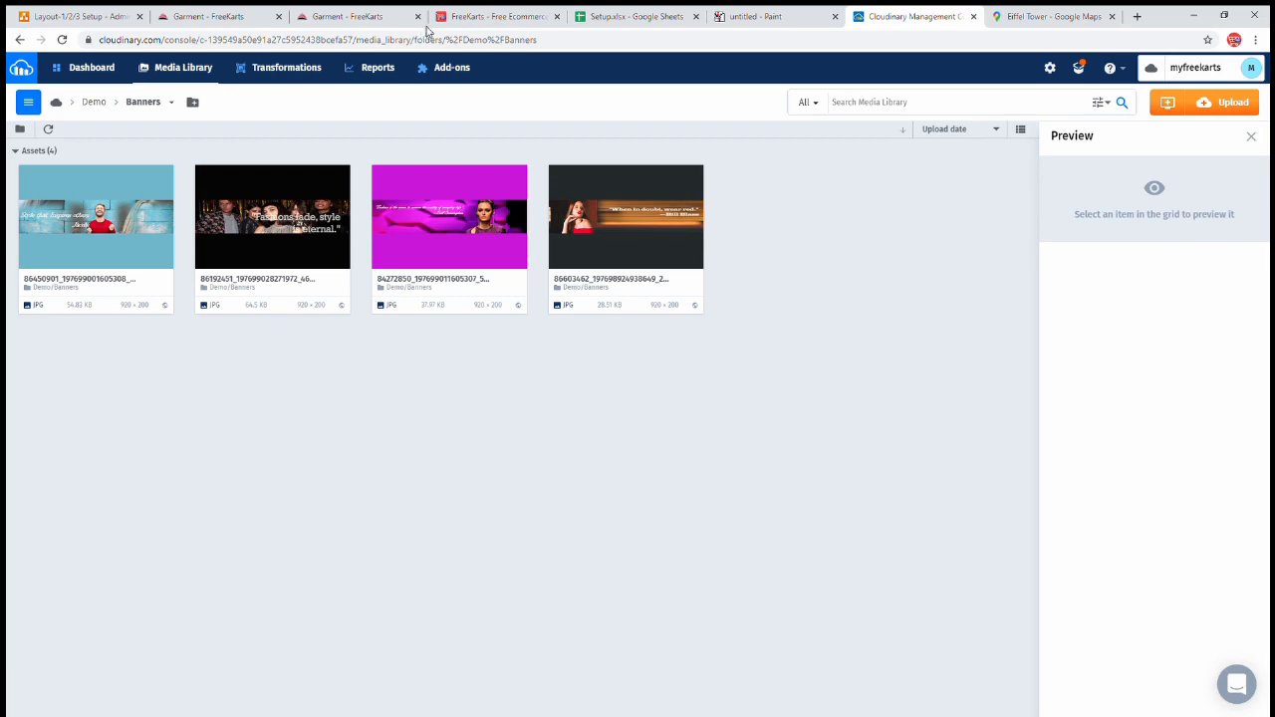
{"action": "mouse_move", "coordinate": [231, 182]}
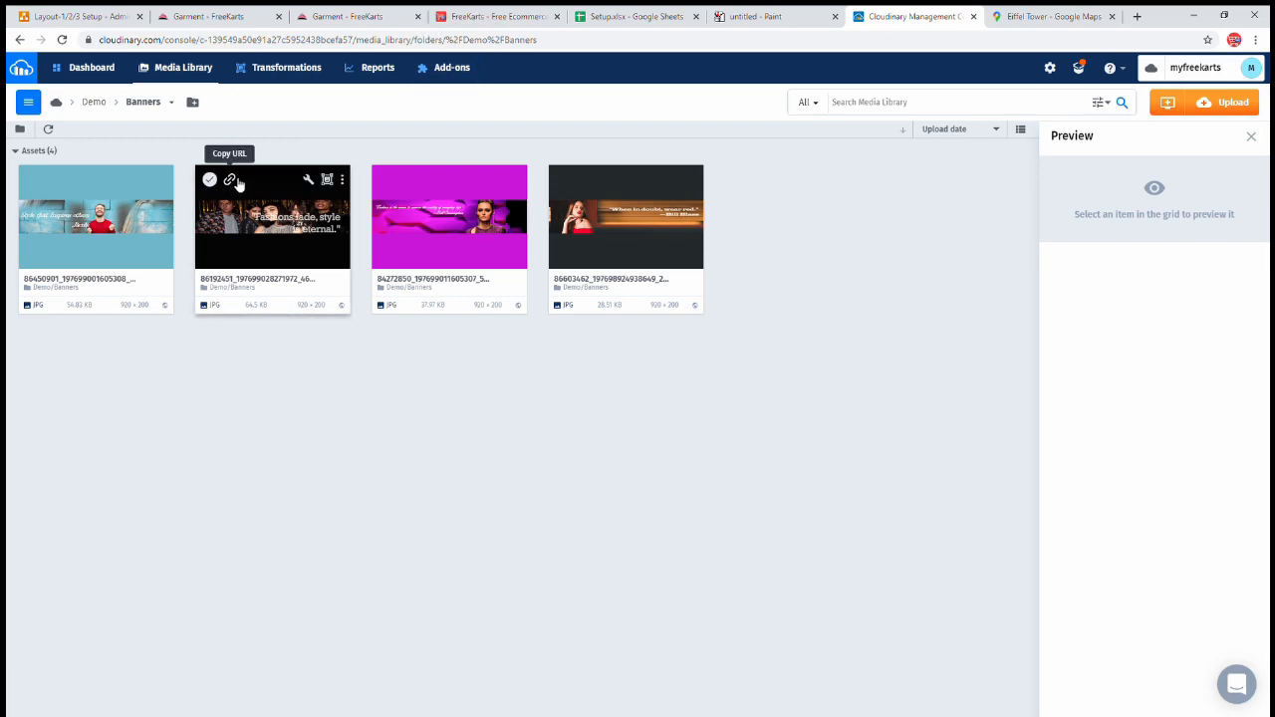
{"action": "left_click", "coordinate": [233, 181]}
{"action": "left_click", "coordinate": [495, 16]}
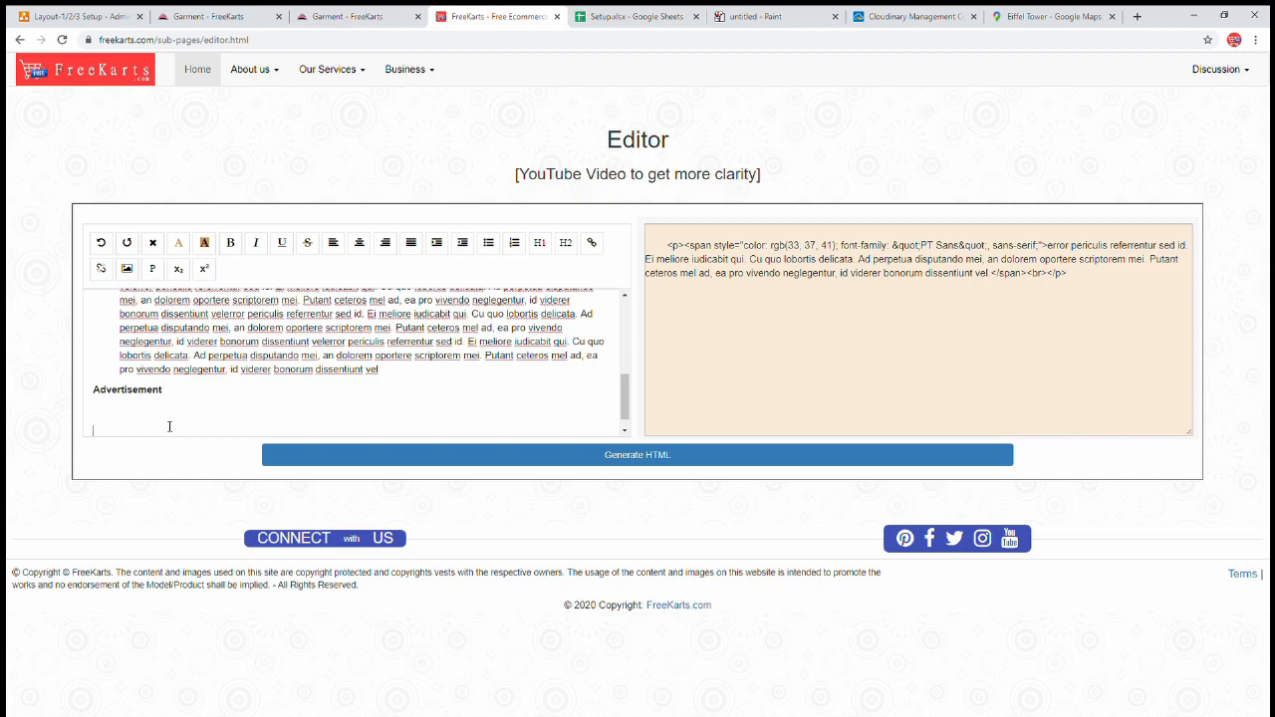
{"action": "left_click", "coordinate": [127, 268]}
{"action": "key", "text": "ctrl+v"}
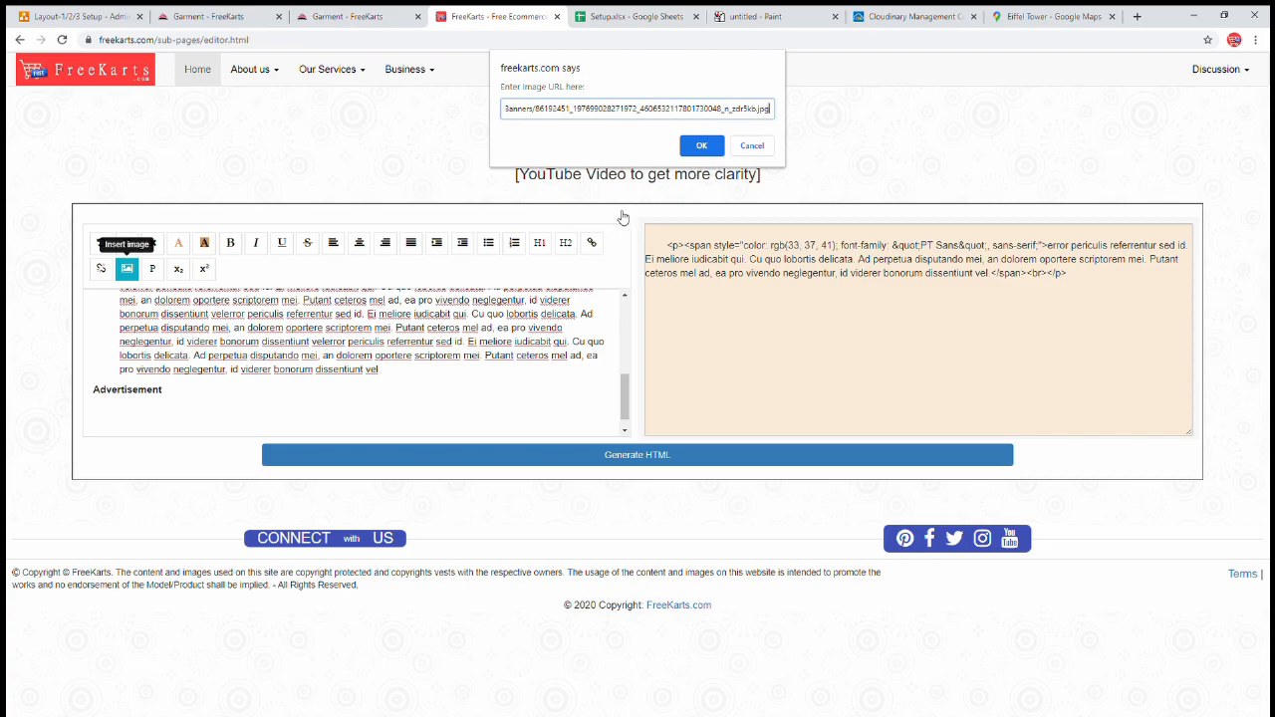
{"action": "key", "text": "Home"}
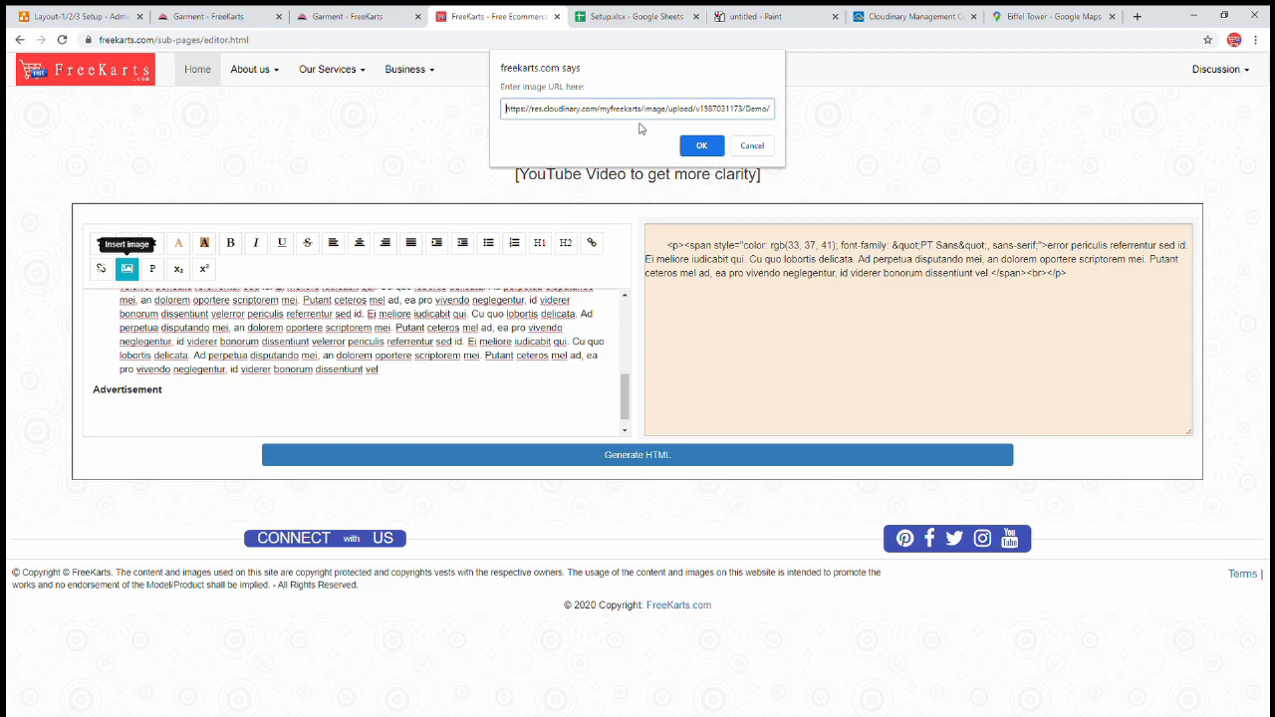
{"action": "left_click", "coordinate": [700, 147]}
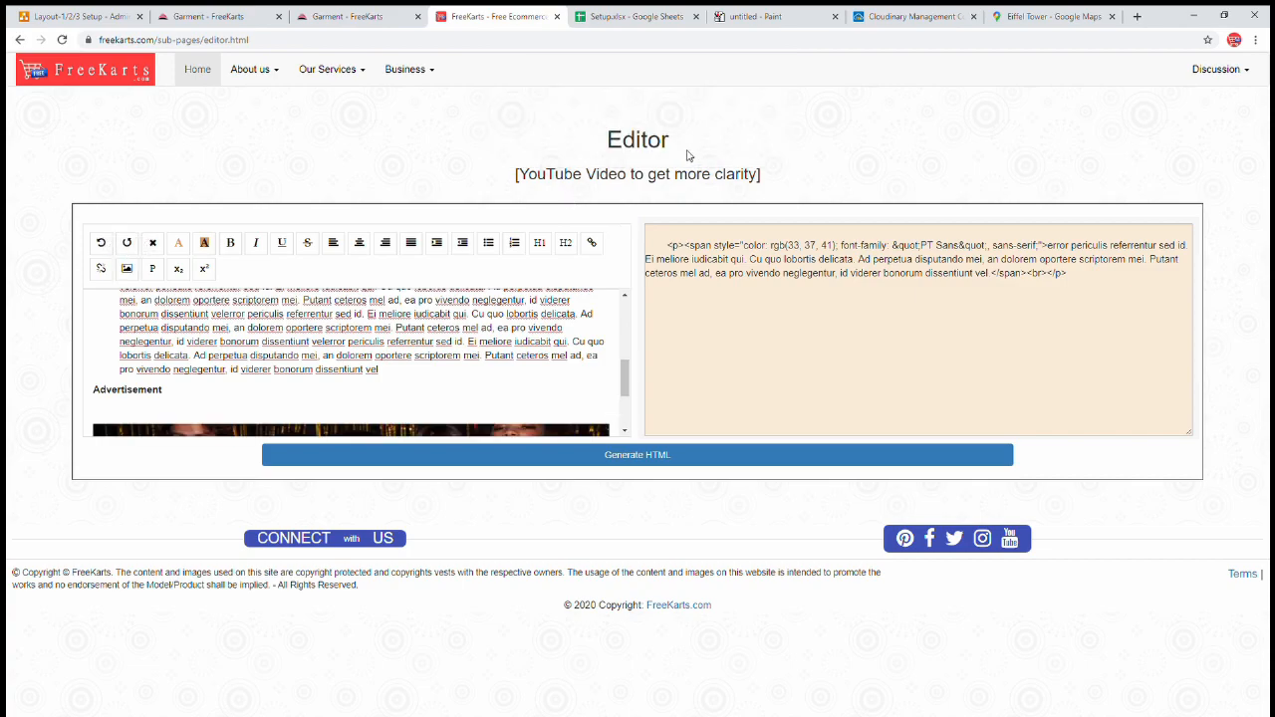
- Regenerate the HTML and select all of the output
{"action": "left_click", "coordinate": [513, 457]}
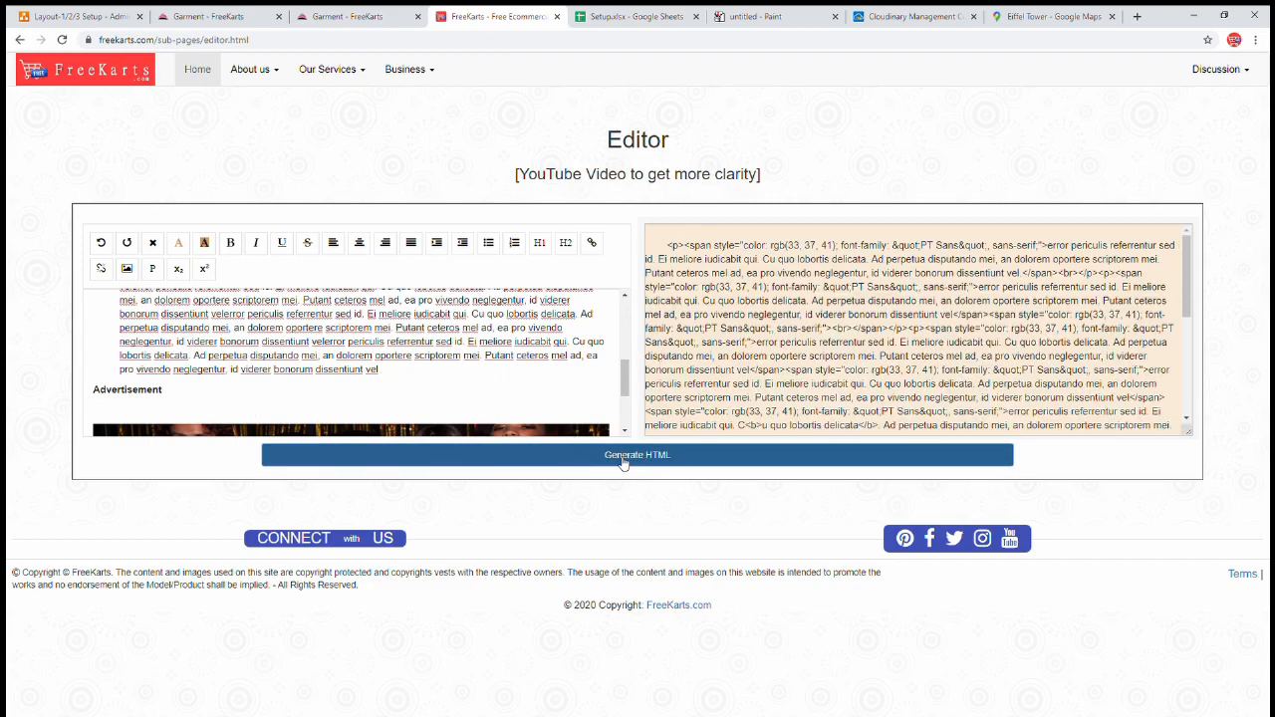
{"action": "left_click", "coordinate": [706, 271]}
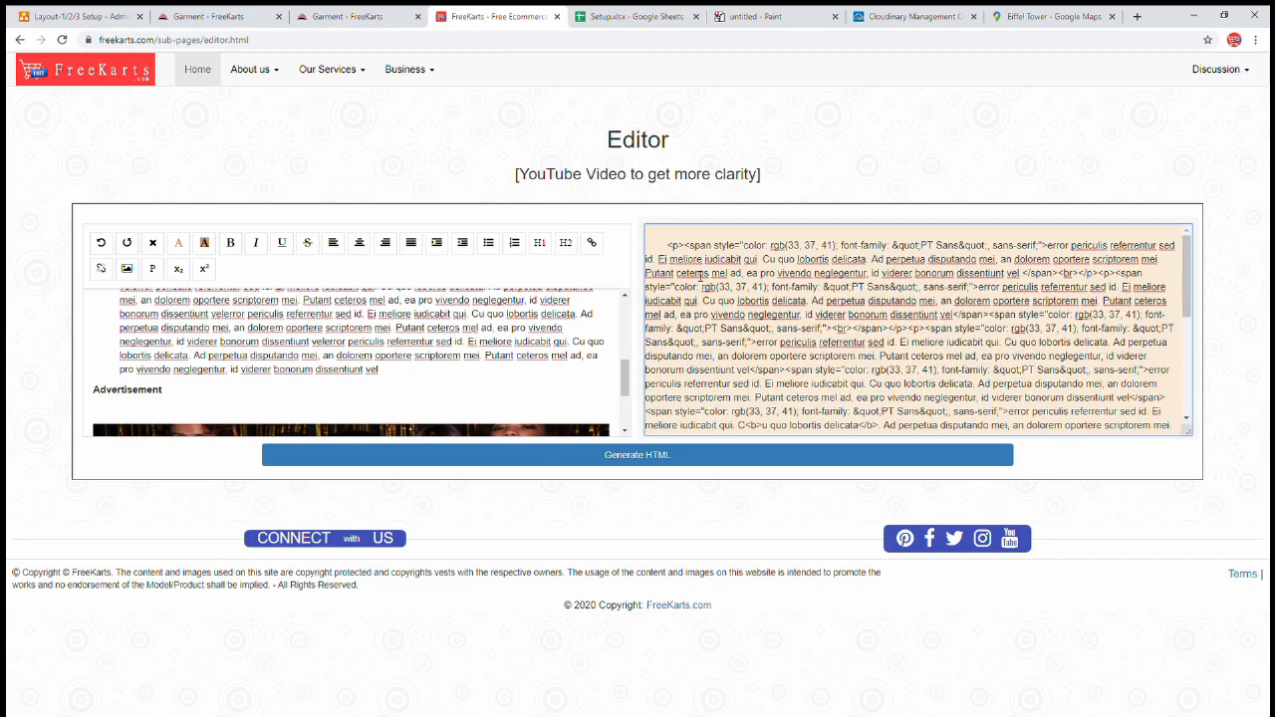
{"action": "key", "text": "ctrl+a"}
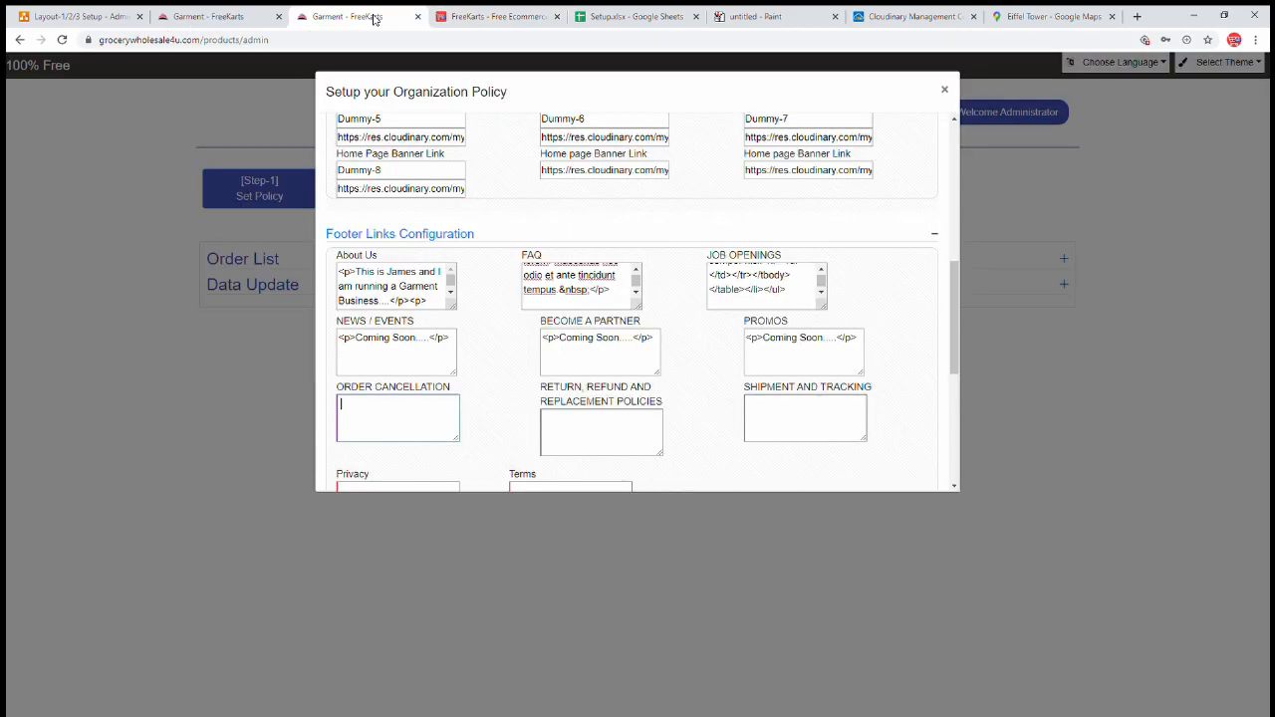
- Paste the editor HTML into the Return/Refund and Order Cancellation policy fields
{"action": "left_click", "coordinate": [379, 20]}
{"action": "left_click", "coordinate": [588, 433]}
{"action": "key", "text": "ctrl+v"}
{"action": "left_click", "coordinate": [412, 427]}
{"action": "key", "text": "ctrl+v"}
{"action": "left_click", "coordinate": [760, 419]}
- Copy the PROMOS Coming Soon placeholder into the Terms and Privacy fields
{"action": "scroll", "coordinate": [553, 414], "scroll_direction": "down", "scroll_amount": 2}
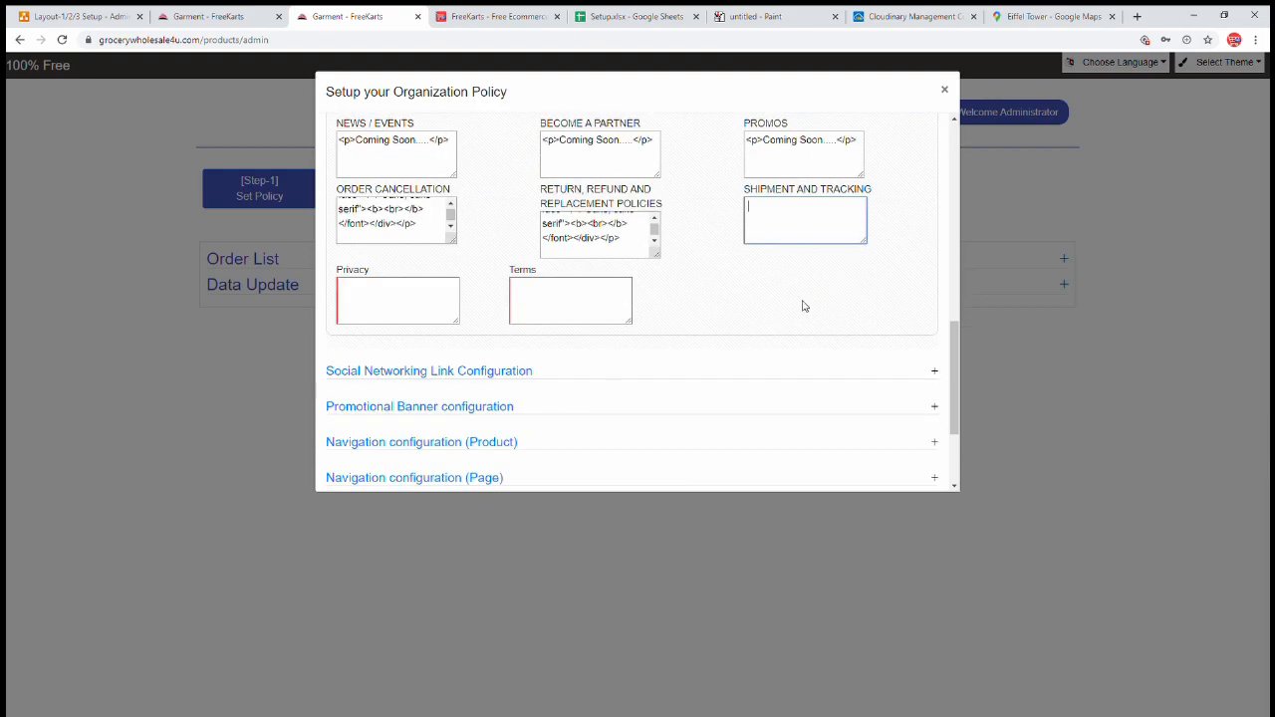
{"action": "left_click", "coordinate": [779, 143]}
{"action": "key", "text": "ctrl+a"}
{"action": "key", "text": "ctrl+c"}
{"action": "left_click", "coordinate": [547, 311]}
{"action": "key", "text": "ctrl+v"}
{"action": "left_click", "coordinate": [395, 320]}
{"action": "key", "text": "ctrl+v"}
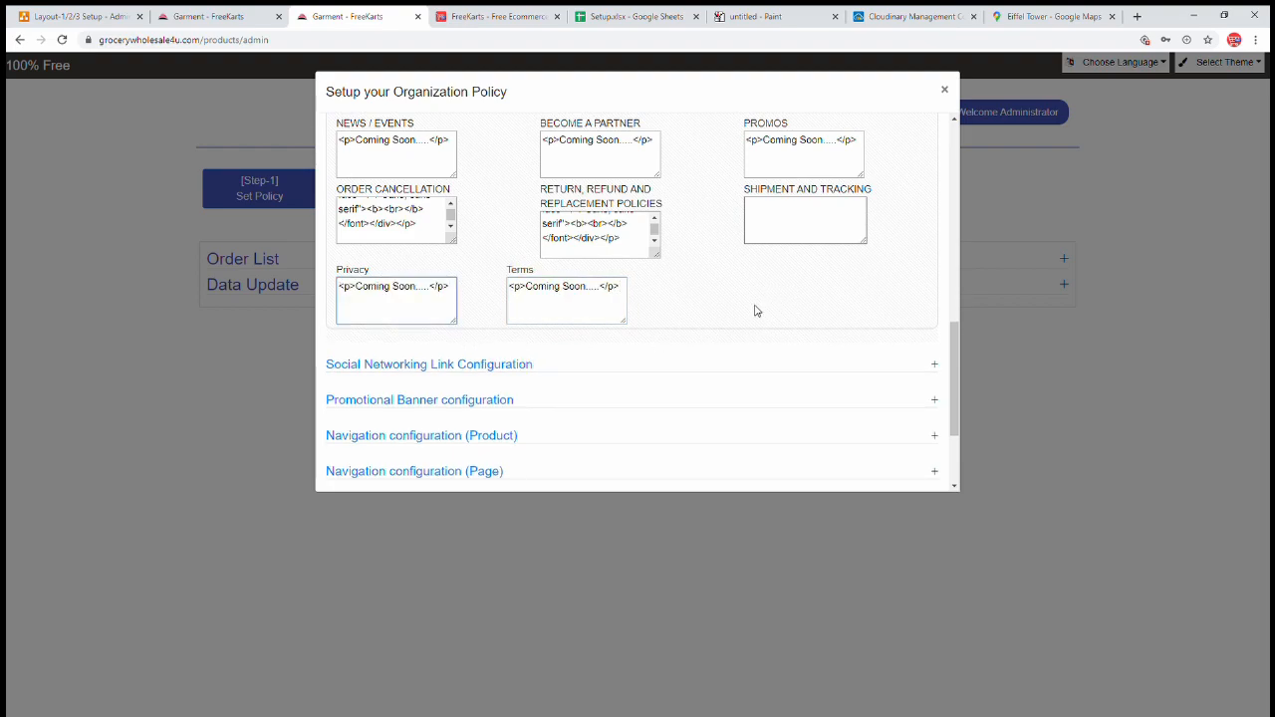
- Check the storefront's Order Cancellation page, then return to the policy setup
{"action": "scroll", "coordinate": [702, 292], "scroll_direction": "up", "scroll_amount": 1}
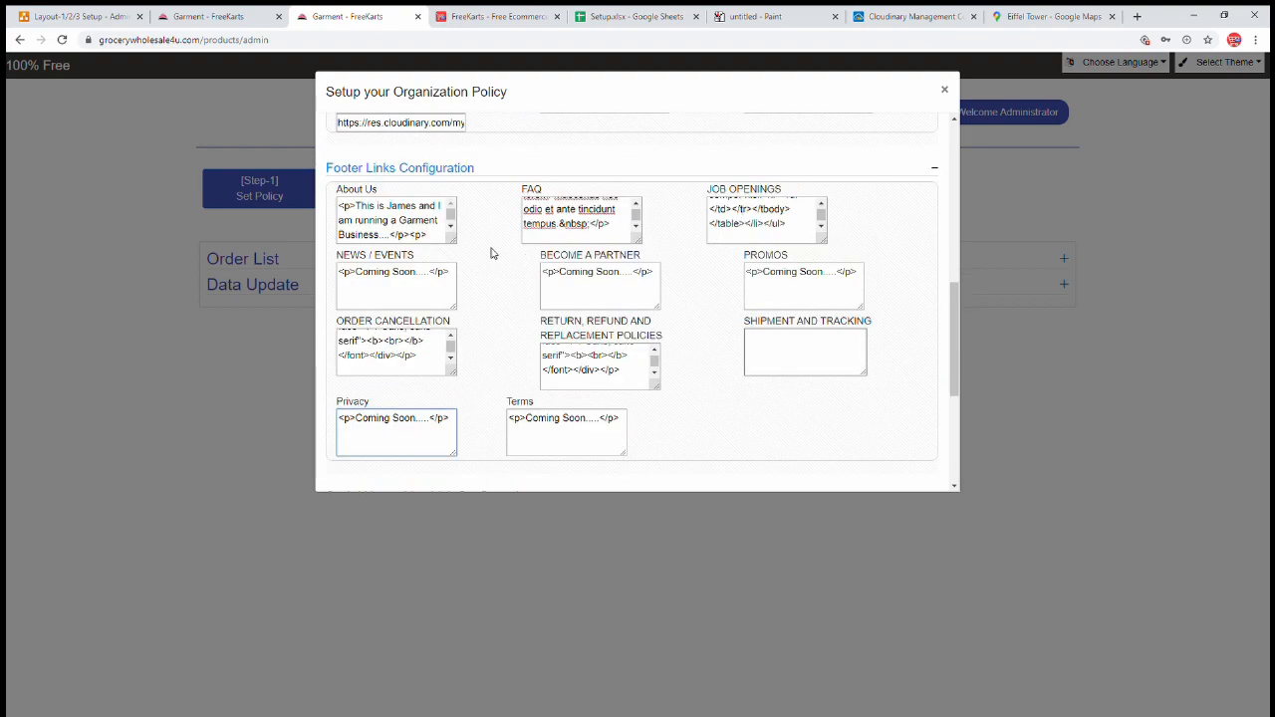
{"action": "left_click", "coordinate": [199, 17]}
{"action": "scroll", "coordinate": [499, 455], "scroll_direction": "down", "scroll_amount": 4}
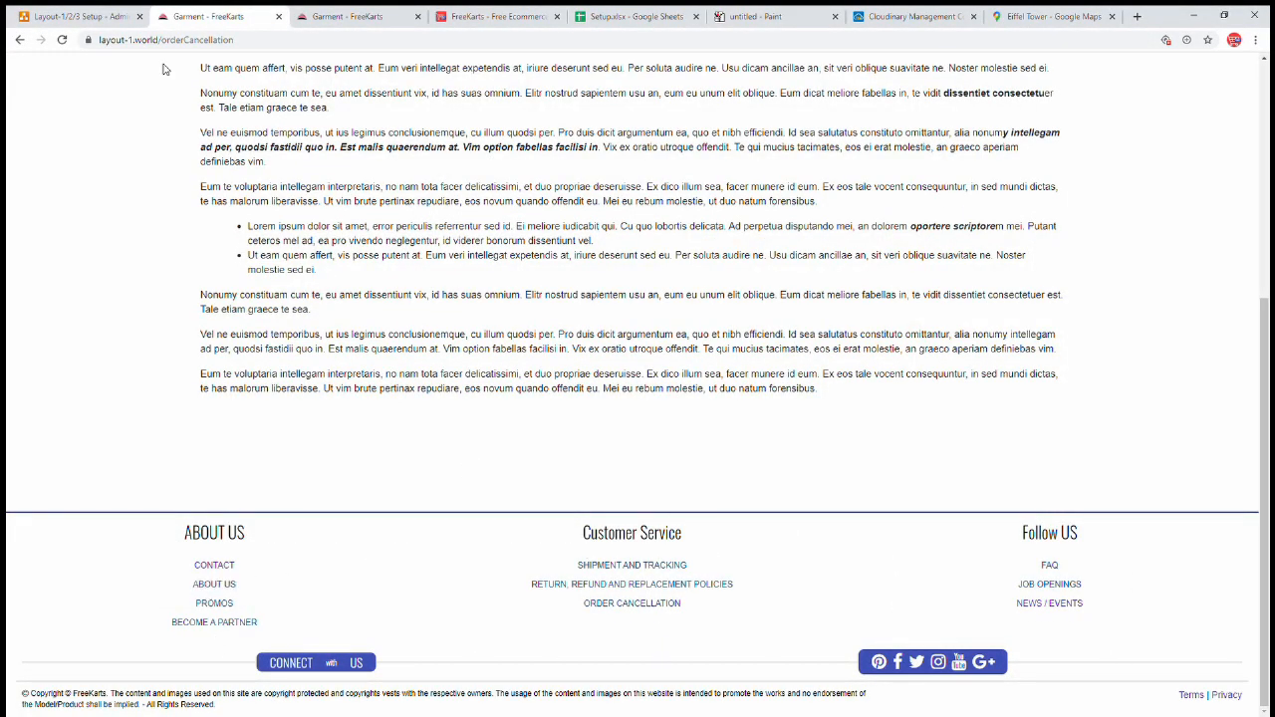
{"action": "left_click", "coordinate": [354, 17]}
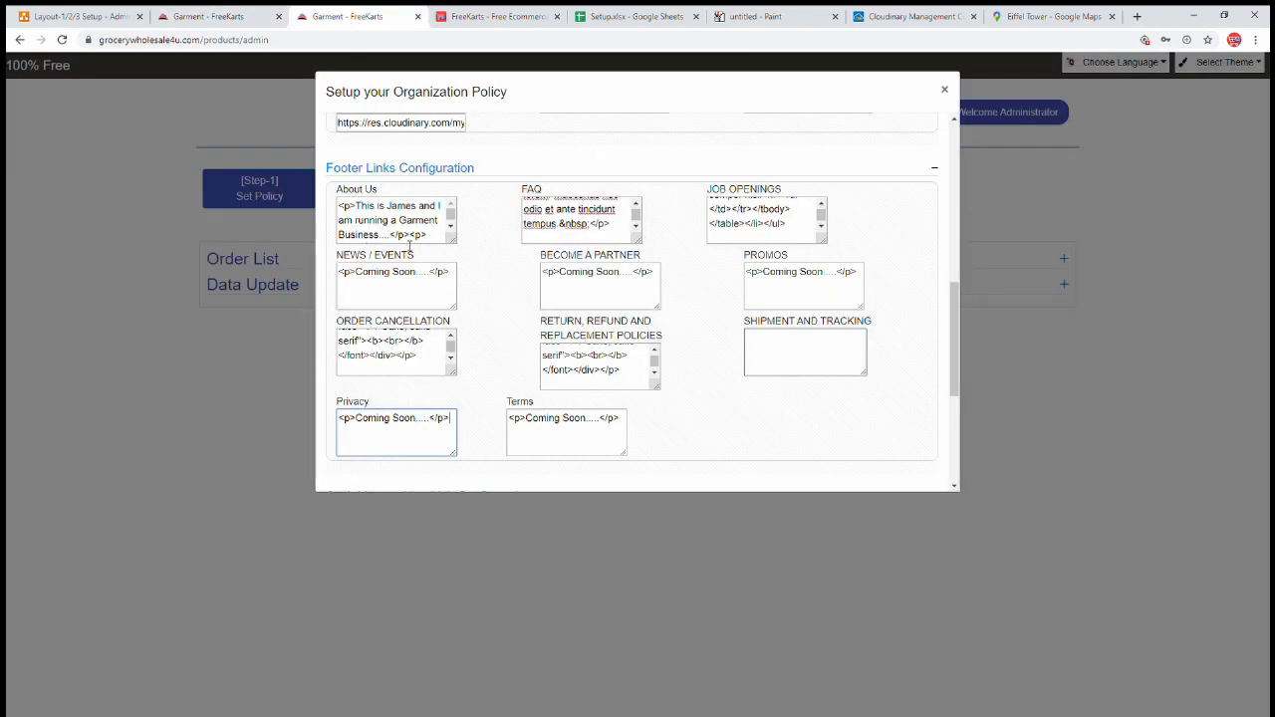
- Reload the HTML editor to clear it and scroll further down the policy dialog
{"action": "left_click", "coordinate": [498, 16]}
{"action": "left_click", "coordinate": [61, 41]}
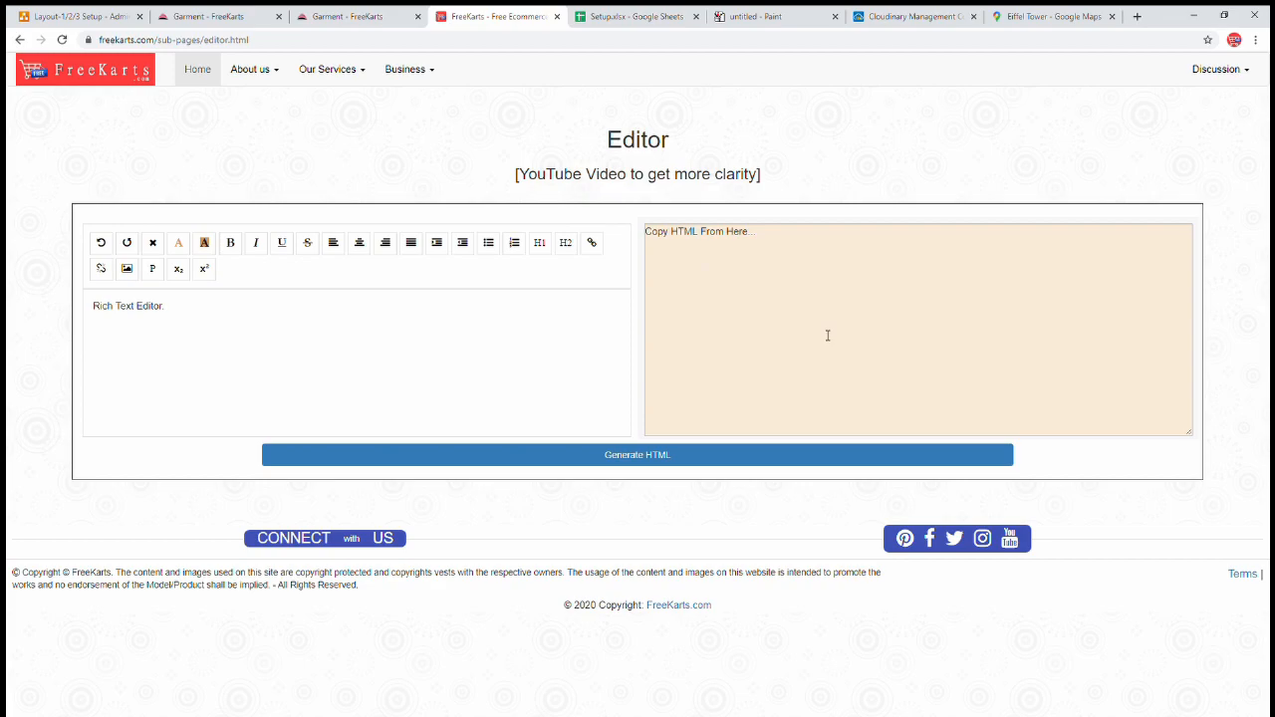
{"action": "left_click", "coordinate": [750, 250]}
{"action": "left_click", "coordinate": [340, 21]}
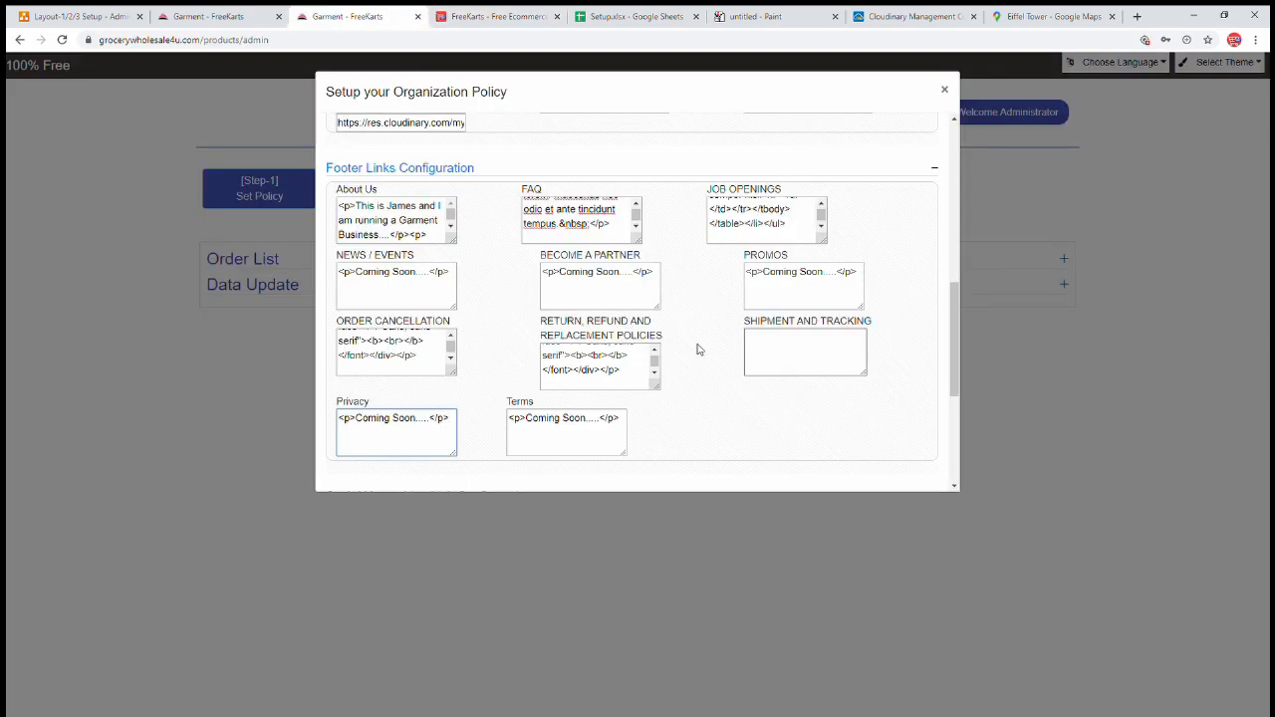
{"action": "scroll", "coordinate": [698, 353], "scroll_direction": "down", "scroll_amount": 2}
{"action": "scroll", "coordinate": [698, 353], "scroll_direction": "down", "scroll_amount": 2}
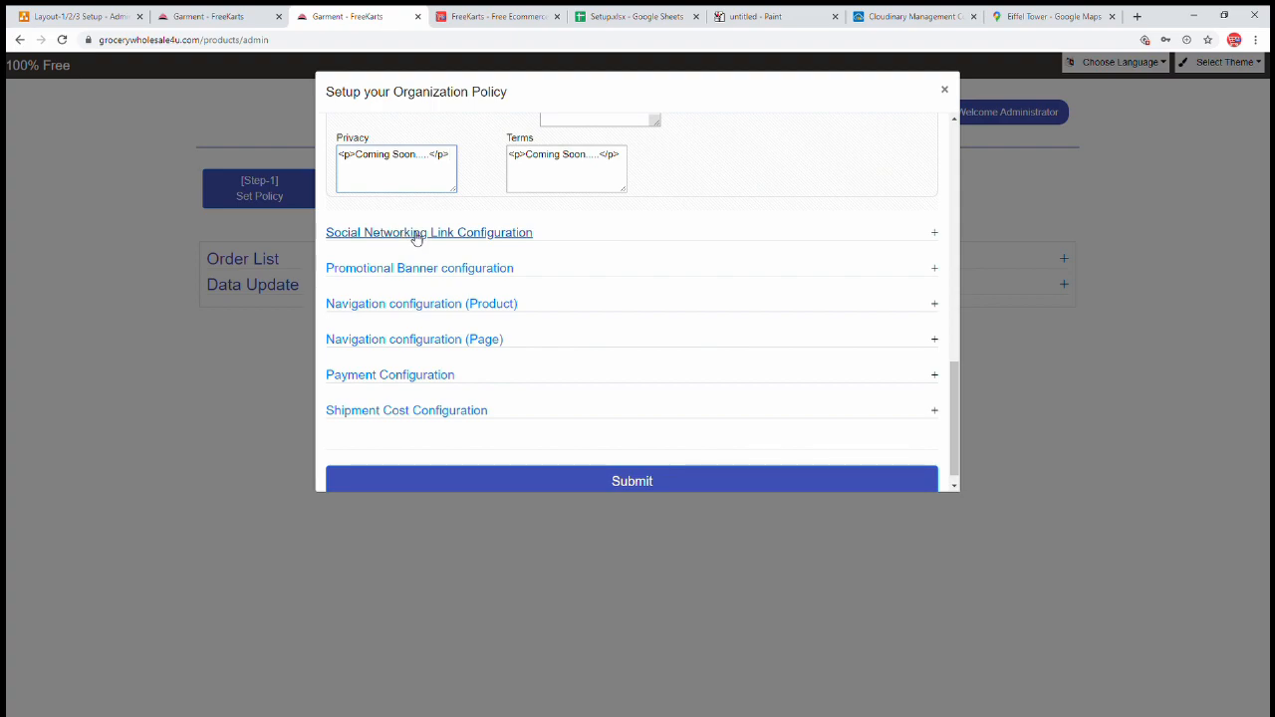
- Expand the social networking link settings and check the FreeKarts Facebook page
{"action": "left_click", "coordinate": [416, 237]}
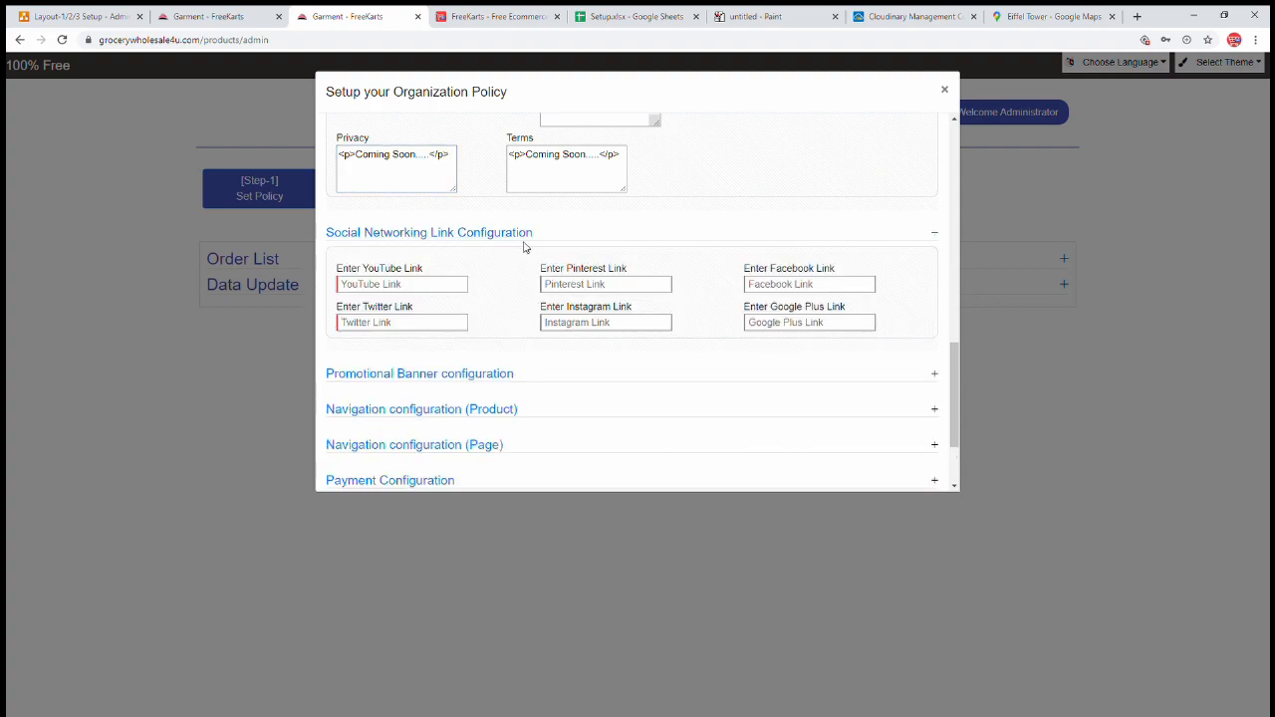
{"action": "left_click", "coordinate": [202, 18]}
{"action": "scroll", "coordinate": [1002, 691], "scroll_direction": "up", "scroll_amount": 2}
{"action": "scroll", "coordinate": [901, 529], "scroll_direction": "down", "scroll_amount": 2}
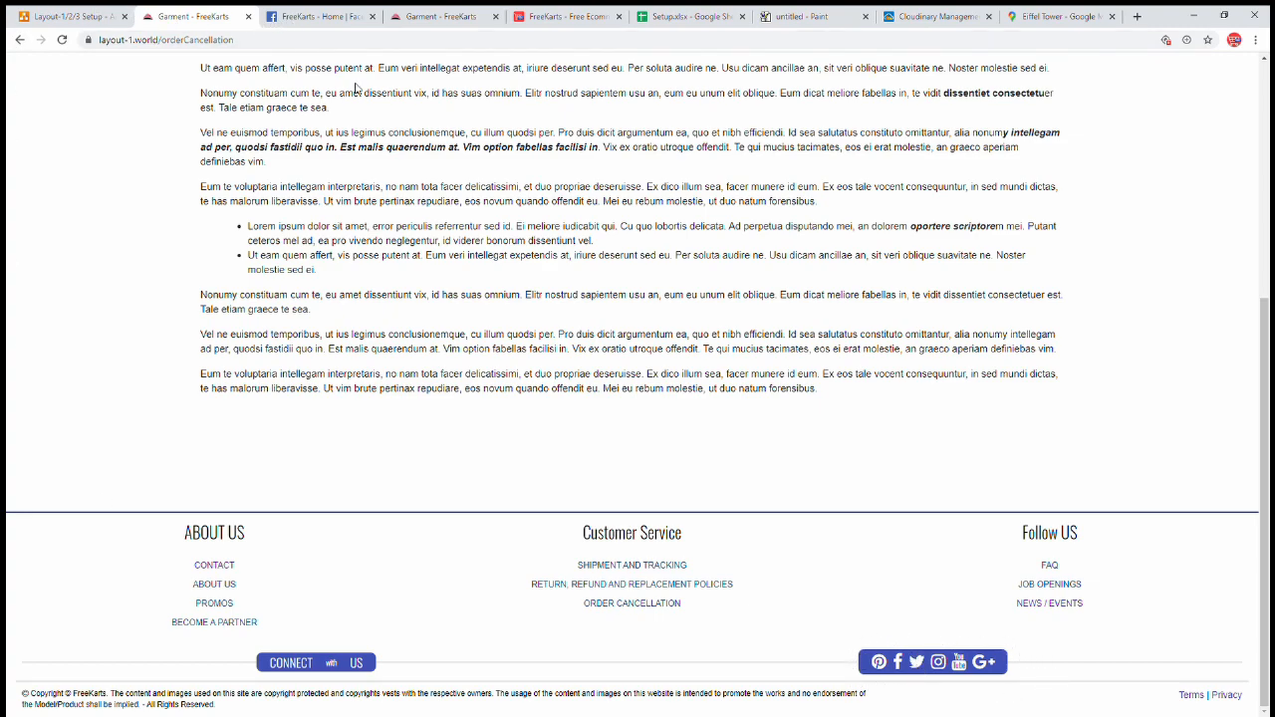
{"action": "middle_click", "coordinate": [307, 17]}
- Copy the URL from the Facebook link field
{"action": "left_click", "coordinate": [329, 15]}
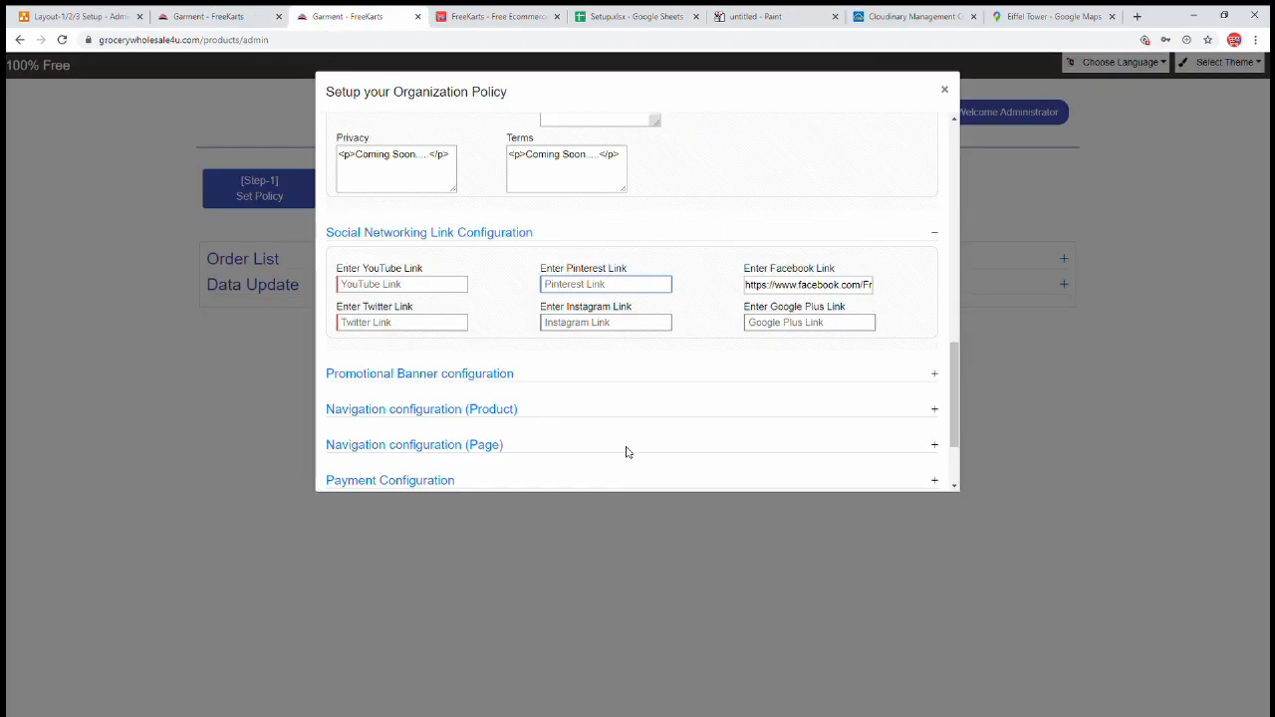
{"action": "left_click", "coordinate": [430, 286]}
{"action": "triple_click", "coordinate": [839, 288]}
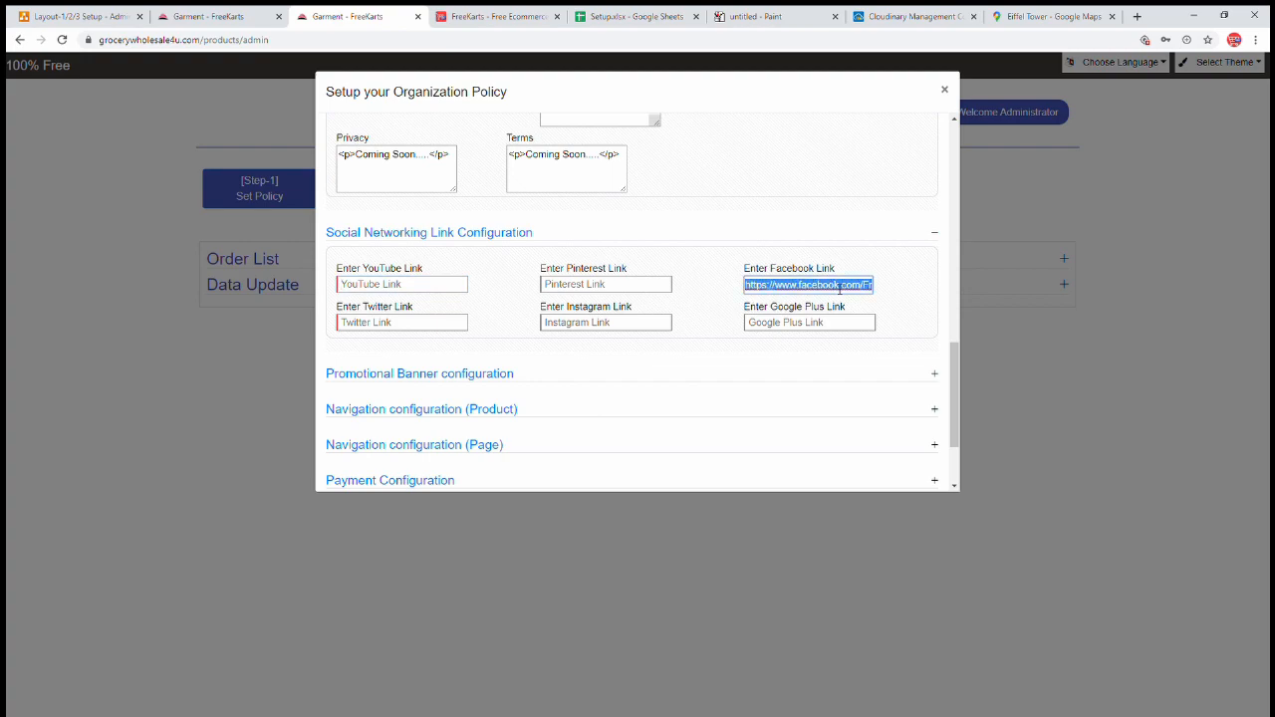
{"action": "key", "text": "ctrl+c"}
- Paste the Facebook URL into the YouTube, Pinterest, Twitter, Instagram and Google Plus fields
{"action": "left_click", "coordinate": [404, 287]}
{"action": "key", "text": "ctrl+v"}
{"action": "left_click", "coordinate": [578, 287]}
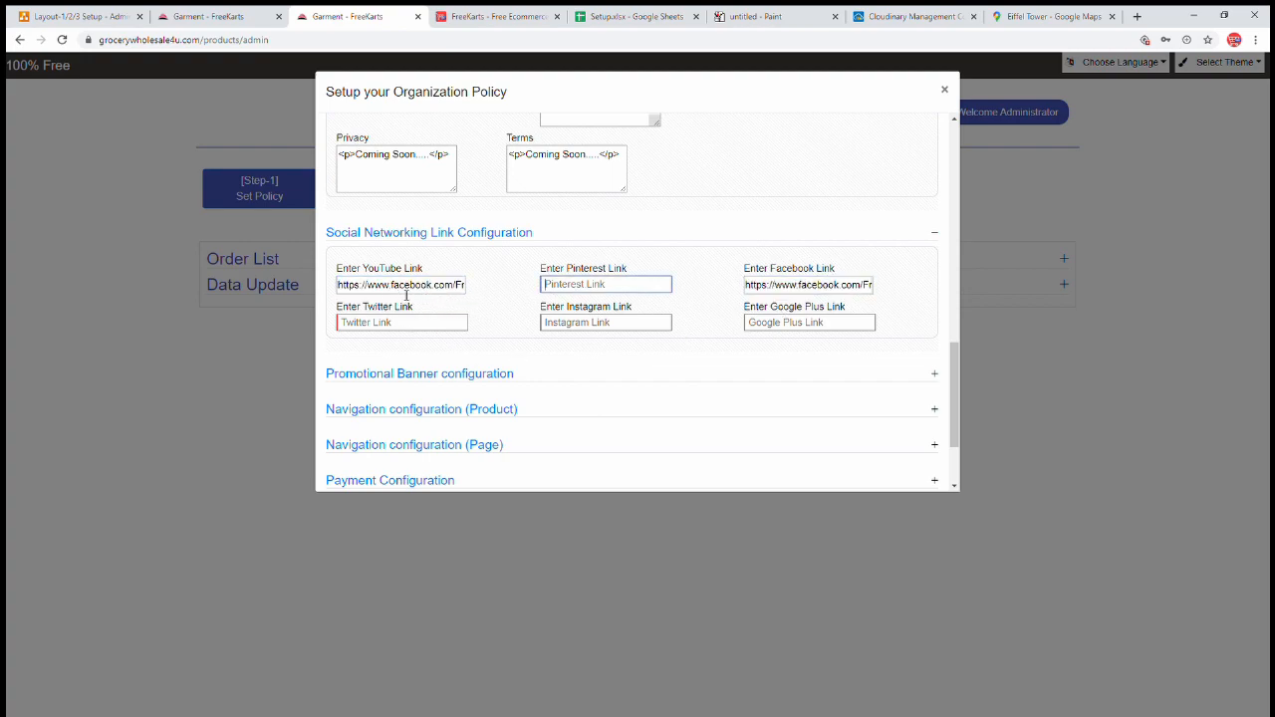
{"action": "key", "text": "ctrl+v"}
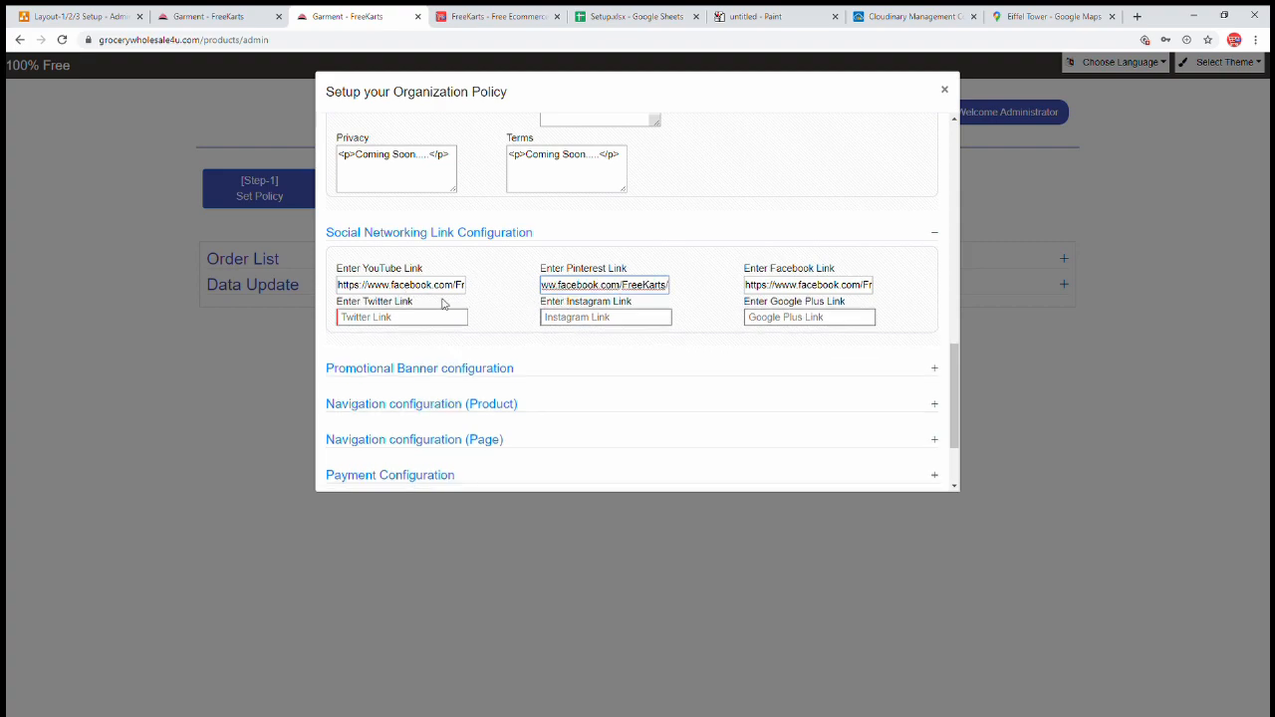
{"action": "left_click", "coordinate": [606, 316]}
{"action": "key", "text": "ctrl+v"}
{"action": "left_click", "coordinate": [393, 316]}
{"action": "key", "text": "ctrl+v"}
{"action": "left_click", "coordinate": [792, 319]}
{"action": "key", "text": "ctrl+v"}
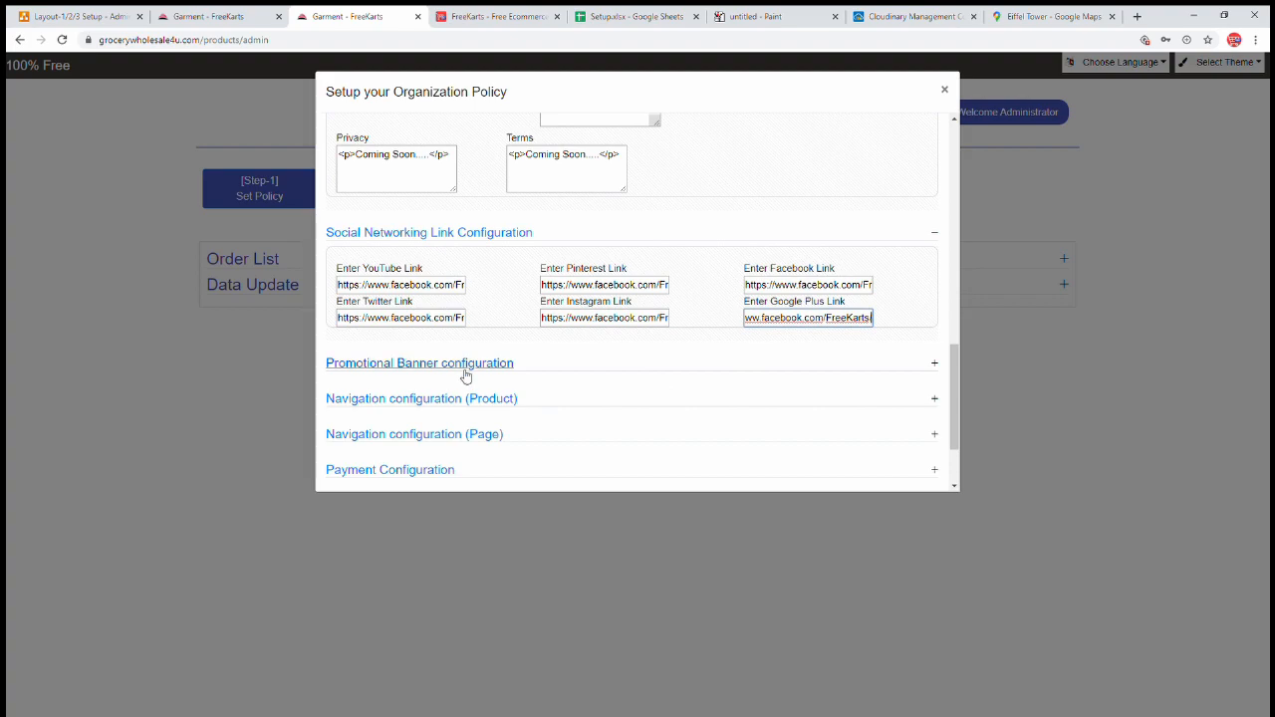
{"action": "left_click", "coordinate": [465, 369]}
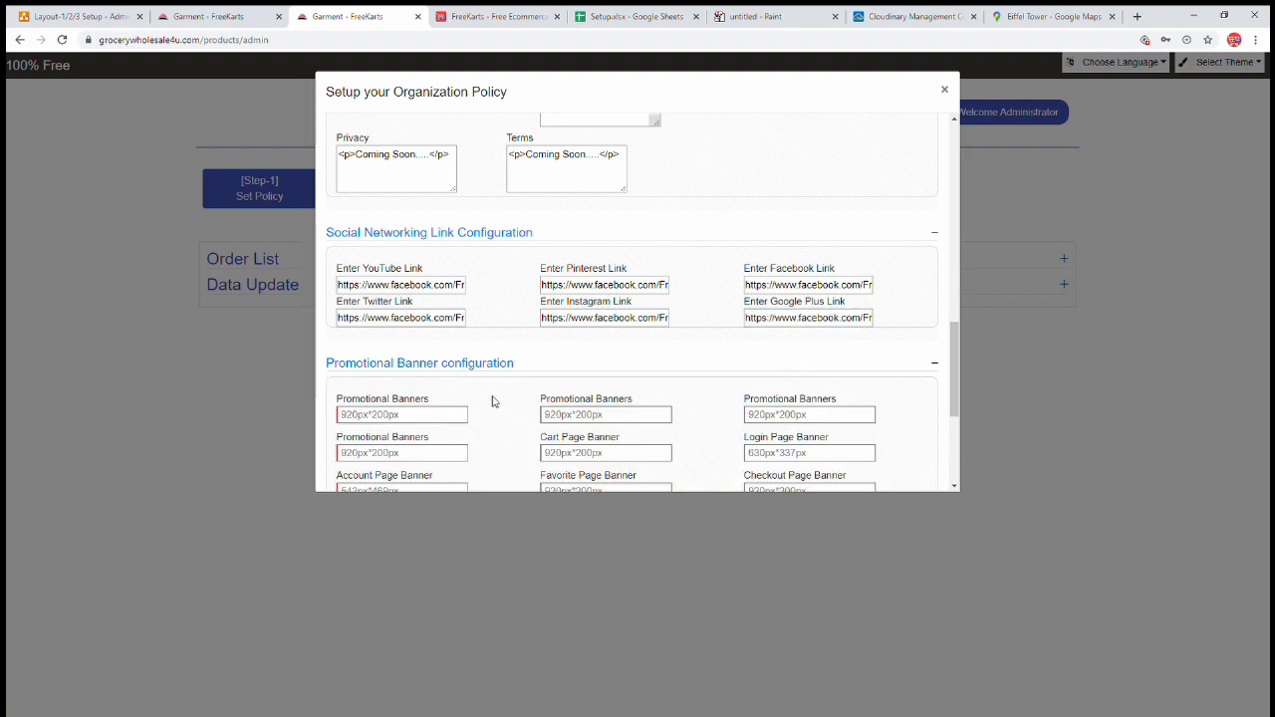
- On the storefront home page, advance the banner carousel to review its slides
{"action": "scroll", "coordinate": [492, 403], "scroll_direction": "down", "scroll_amount": 2}
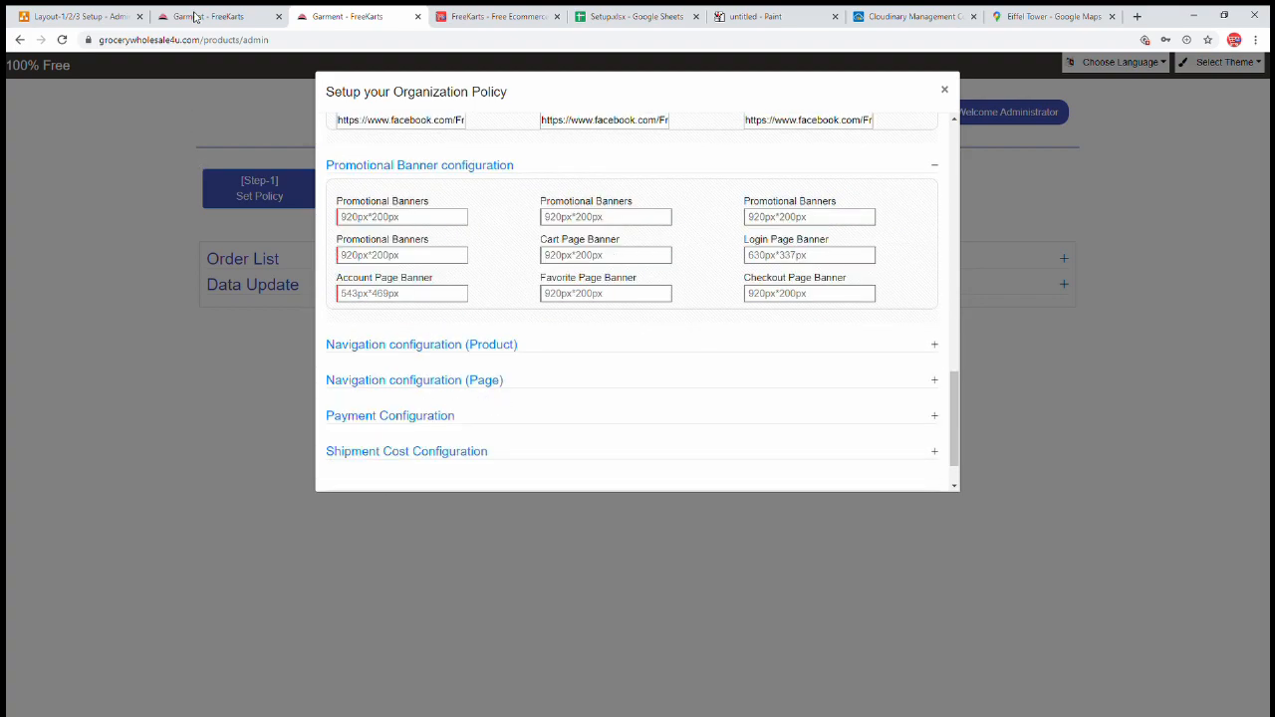
{"action": "left_click", "coordinate": [196, 16]}
{"action": "scroll", "coordinate": [412, 180], "scroll_direction": "up", "scroll_amount": 4}
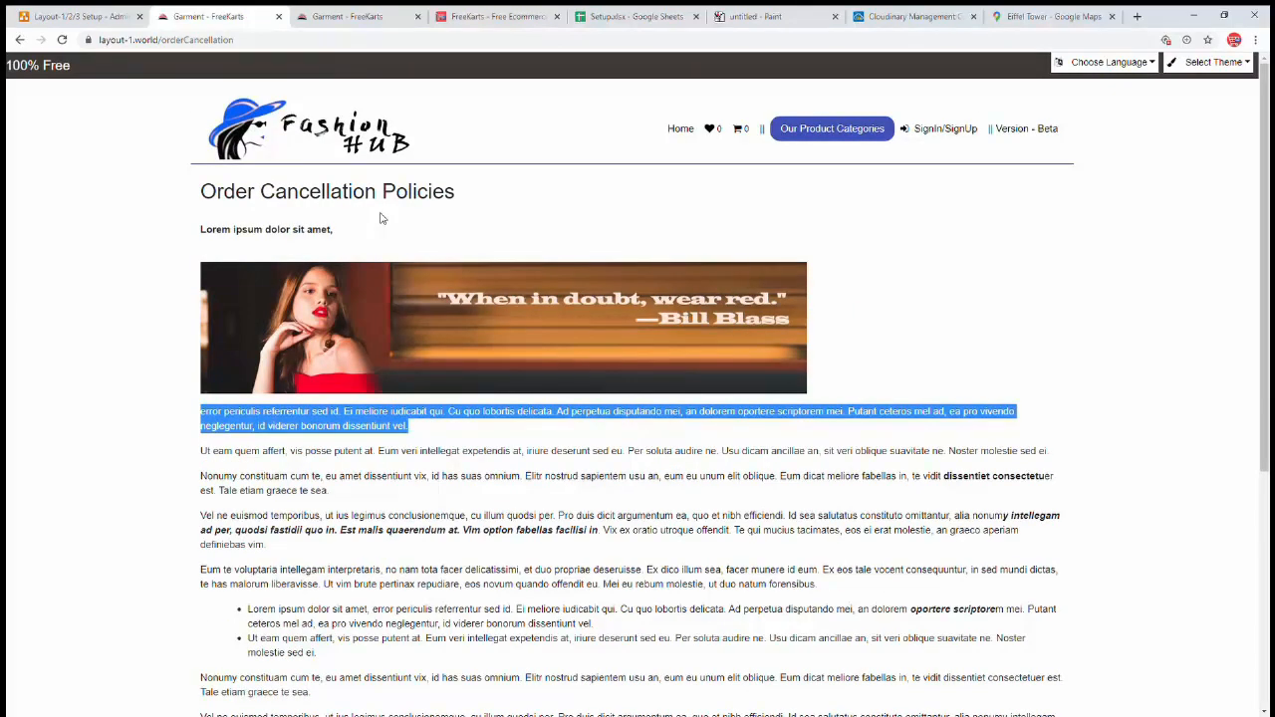
{"action": "left_click", "coordinate": [680, 129]}
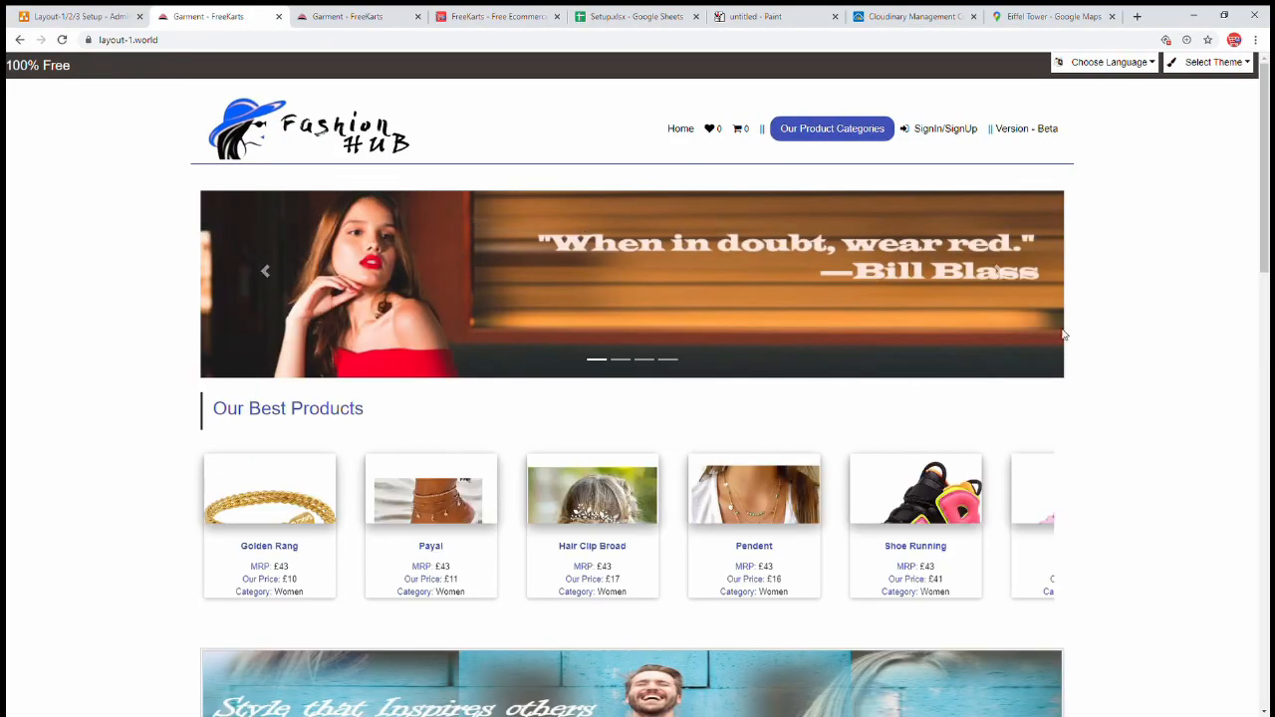
{"action": "left_click", "coordinate": [1001, 275]}
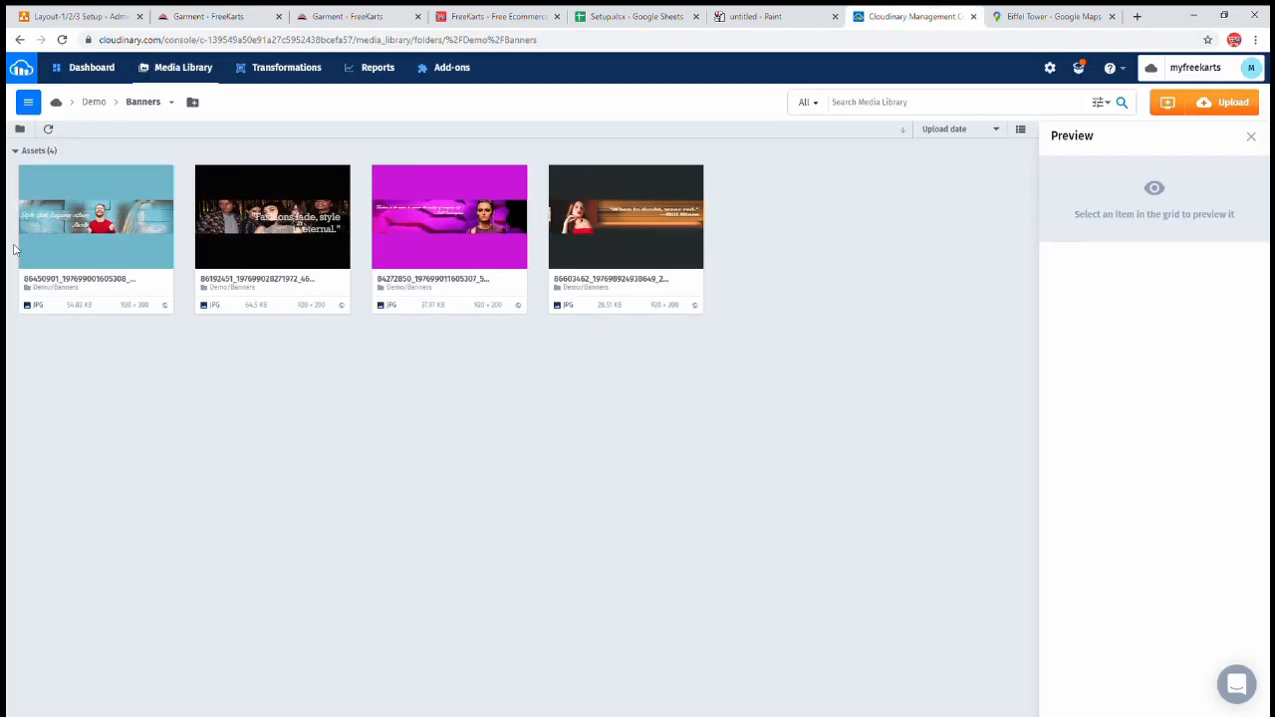
{"action": "mouse_move", "coordinate": [54, 181]}
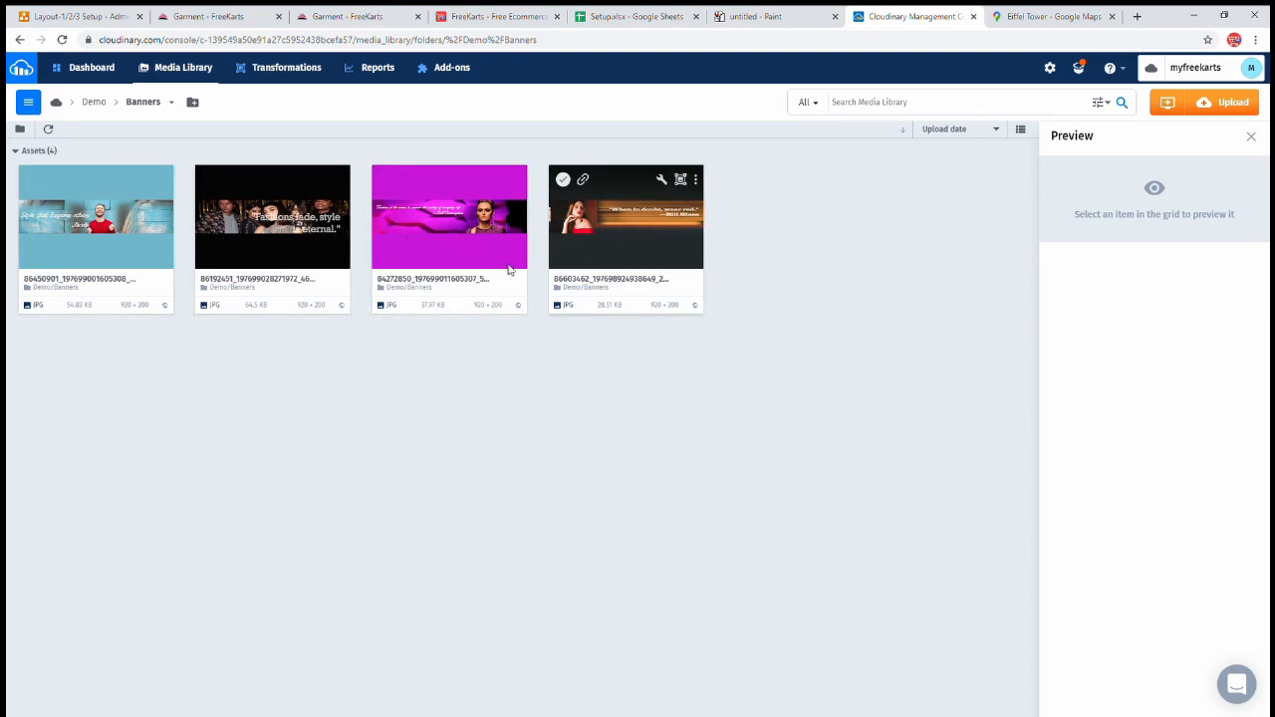
- Paste the first and second Cloudinary banner URLs into the first two Promotional Banners fields
{"action": "left_click", "coordinate": [318, 16]}
{"action": "left_click", "coordinate": [413, 220]}
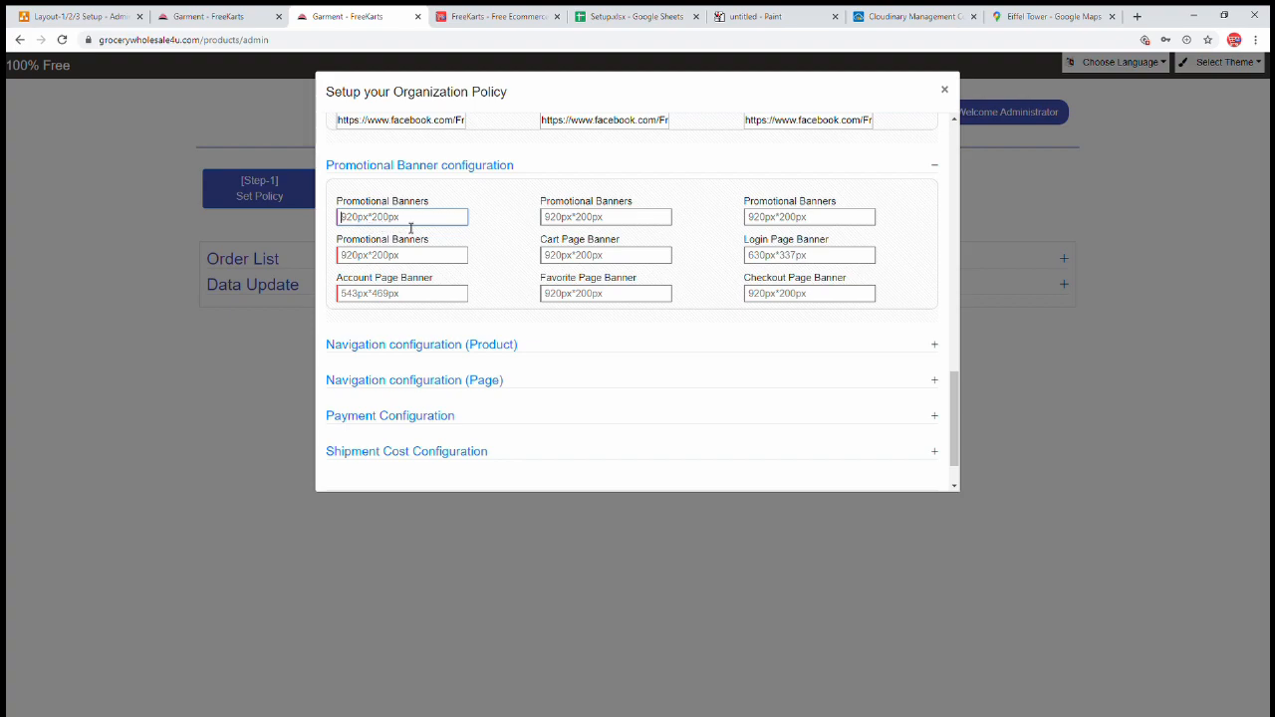
{"action": "key", "text": "ctrl+v"}
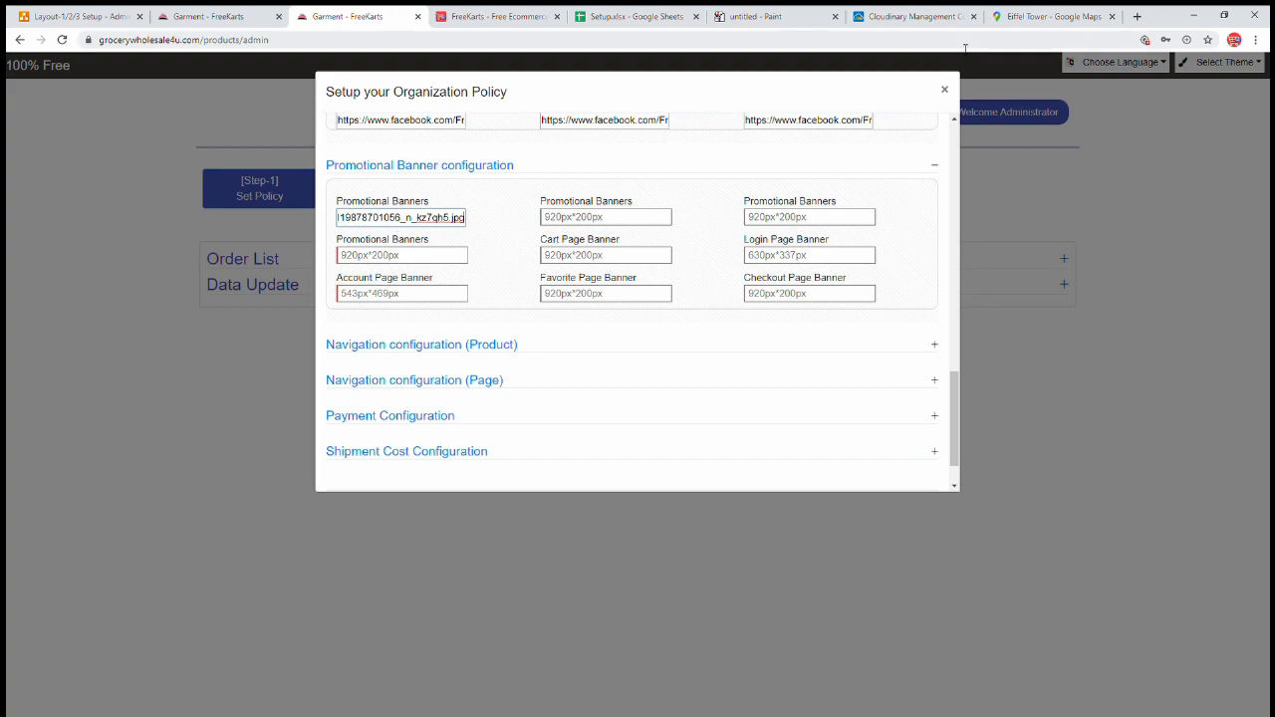
{"action": "left_click", "coordinate": [913, 14]}
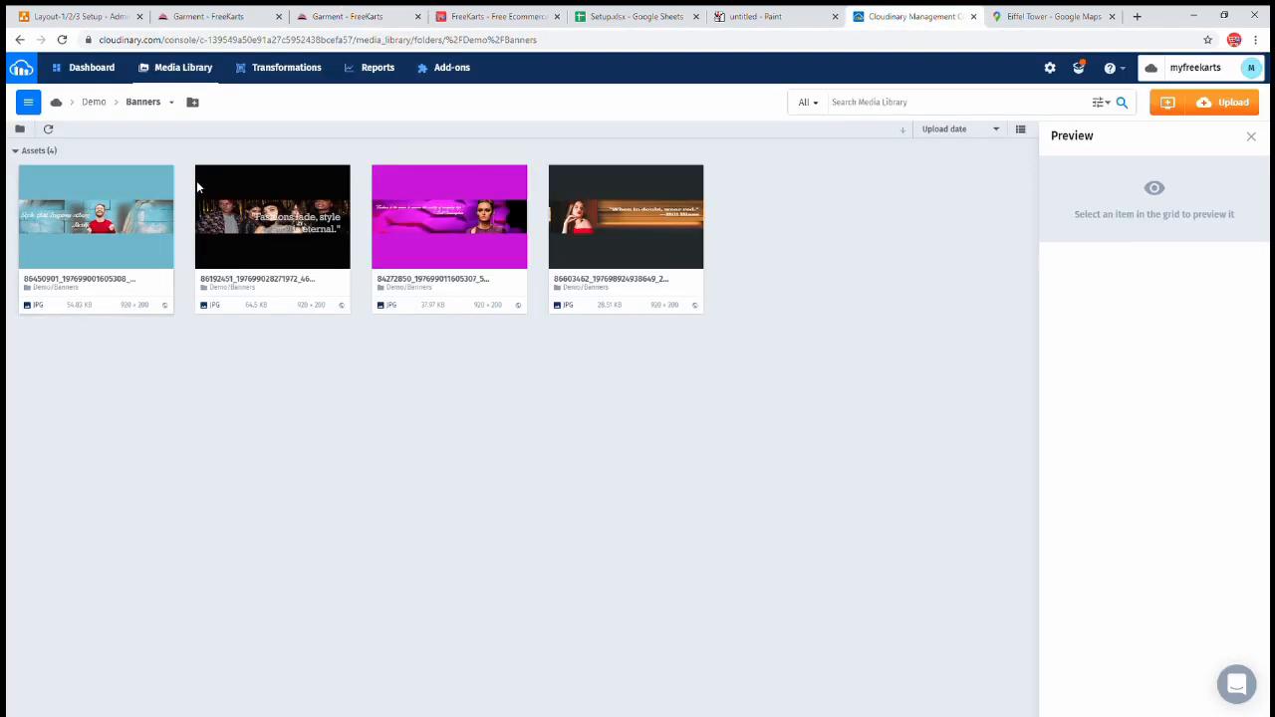
{"action": "left_click", "coordinate": [230, 180]}
{"action": "left_click", "coordinate": [339, 16]}
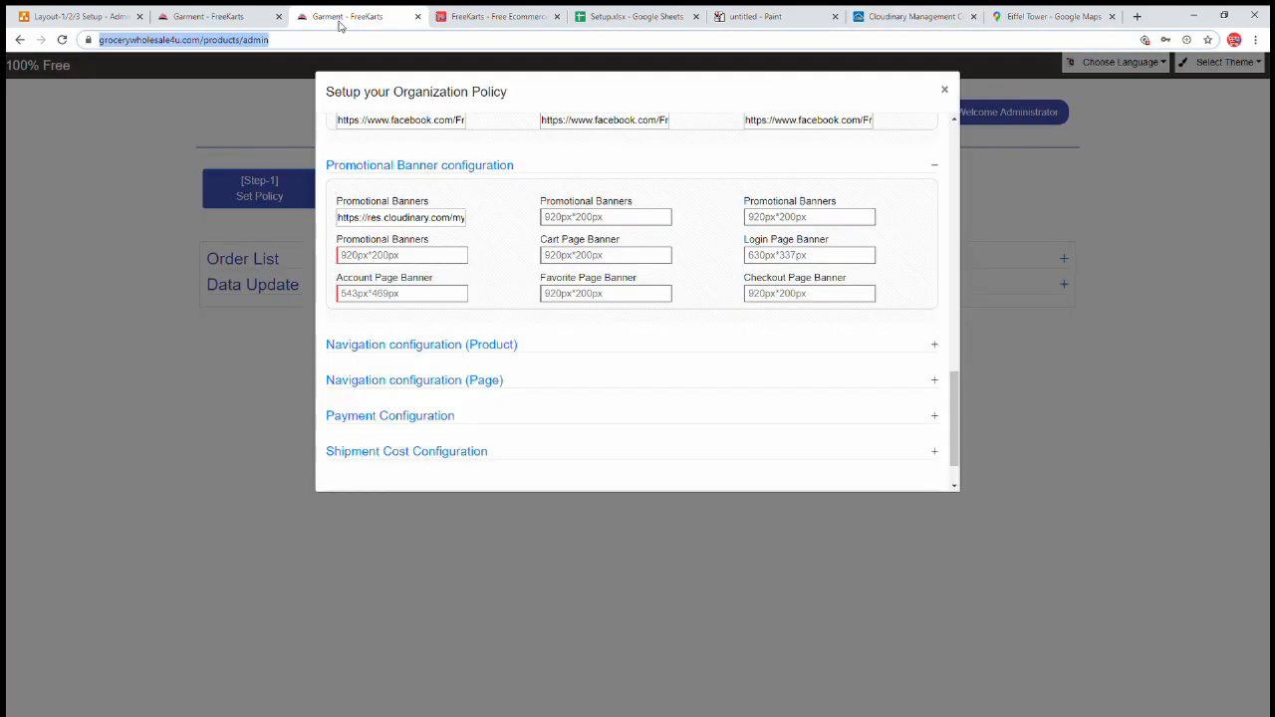
{"action": "left_click", "coordinate": [610, 217]}
{"action": "key", "text": "ctrl+v"}
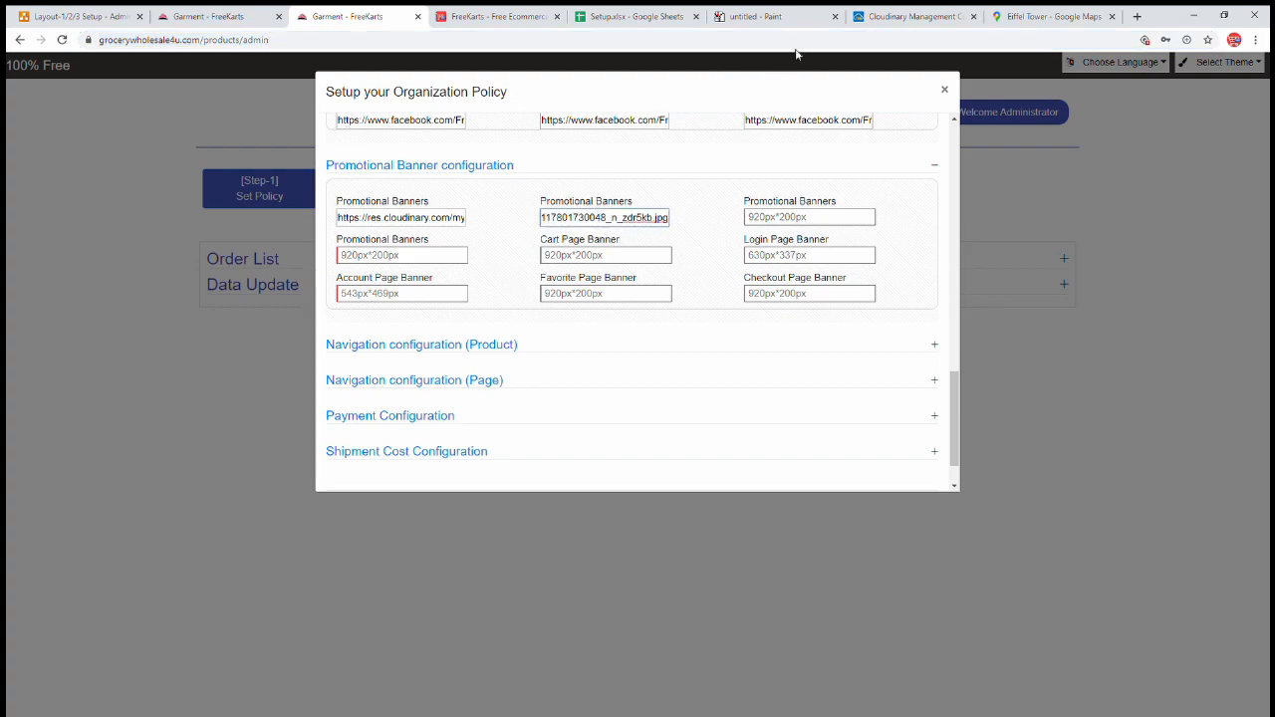
- Paste the third and fourth Cloudinary banner URLs into the remaining Promotional Banners fields
{"action": "left_click", "coordinate": [921, 14]}
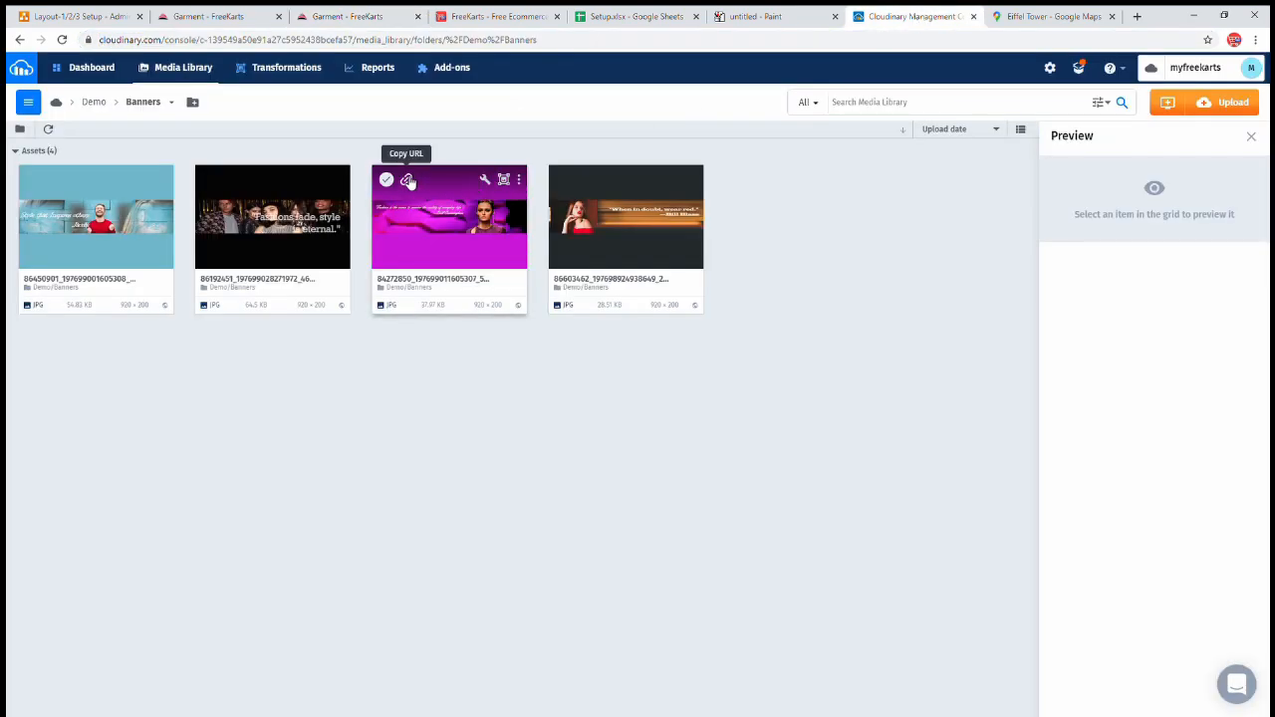
{"action": "left_click", "coordinate": [349, 15]}
{"action": "left_click", "coordinate": [777, 219]}
{"action": "key", "text": "ctrl+v"}
{"action": "left_click", "coordinate": [879, 17]}
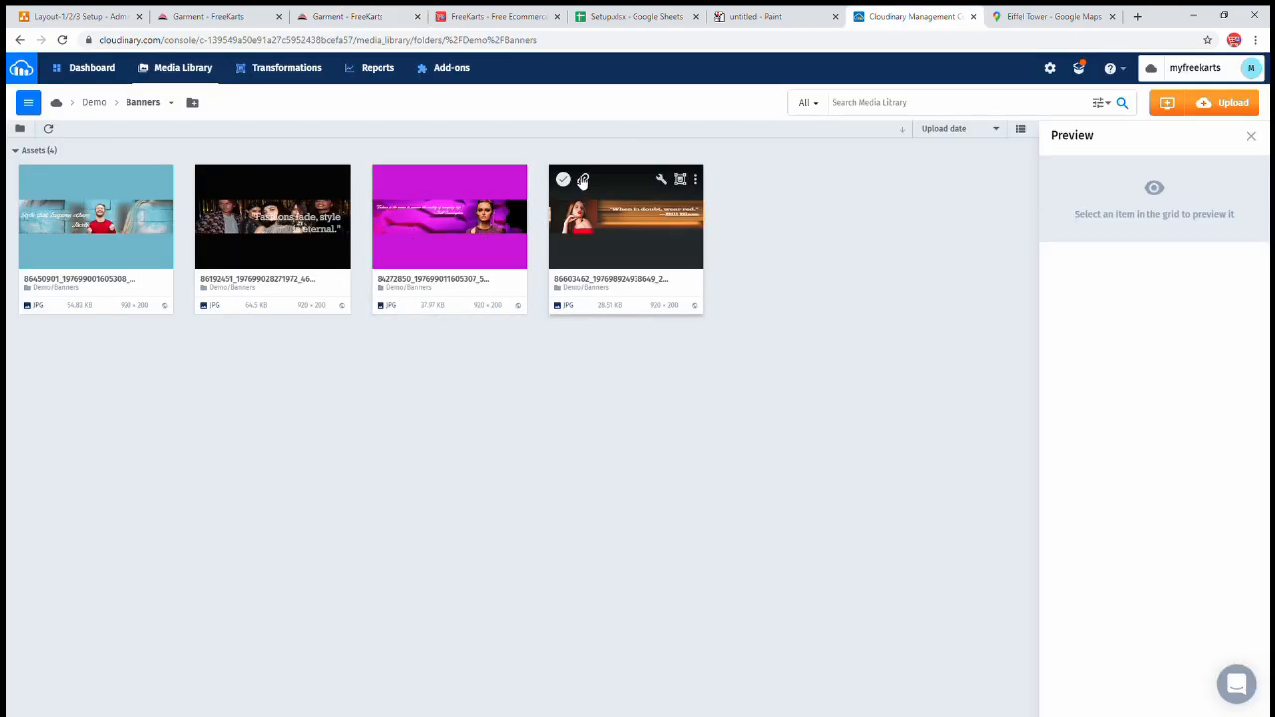
{"action": "left_click", "coordinate": [584, 179]}
{"action": "left_click", "coordinate": [354, 16]}
{"action": "left_click", "coordinate": [392, 250]}
{"action": "key", "text": "ctrl+v"}
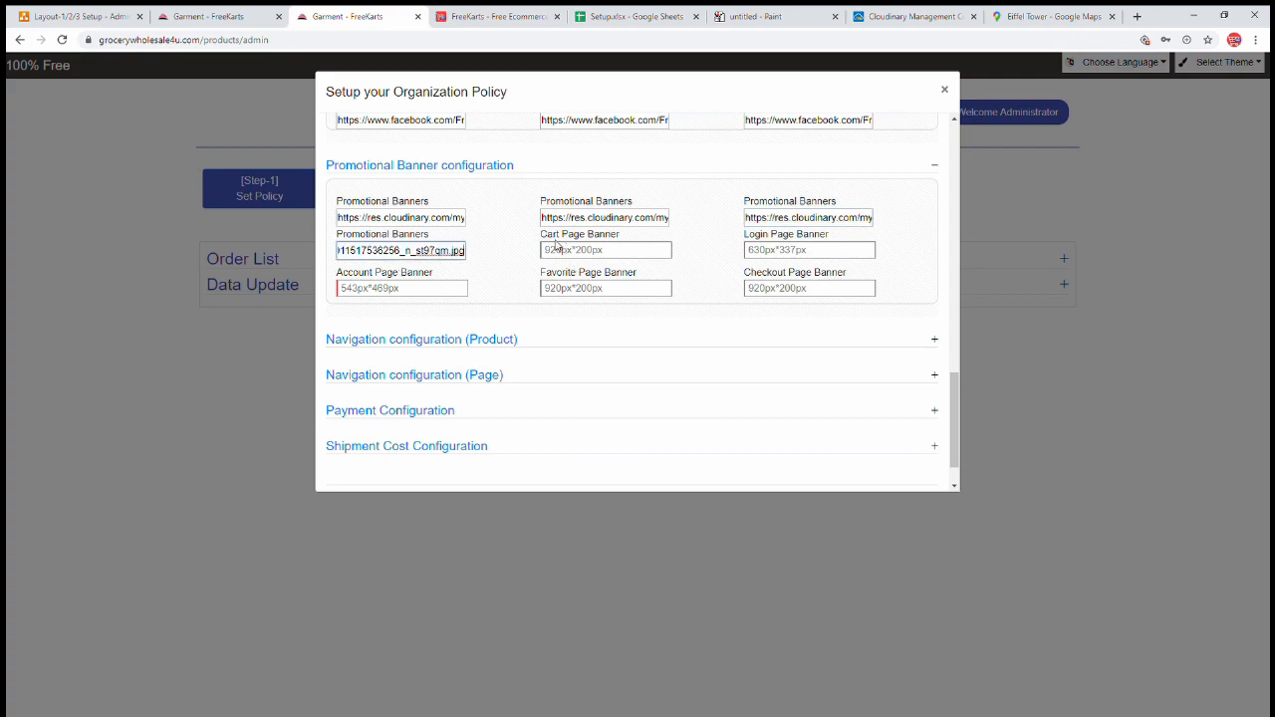
{"action": "left_click_drag", "start_coordinate": [542, 236], "coordinate": [620, 239]}
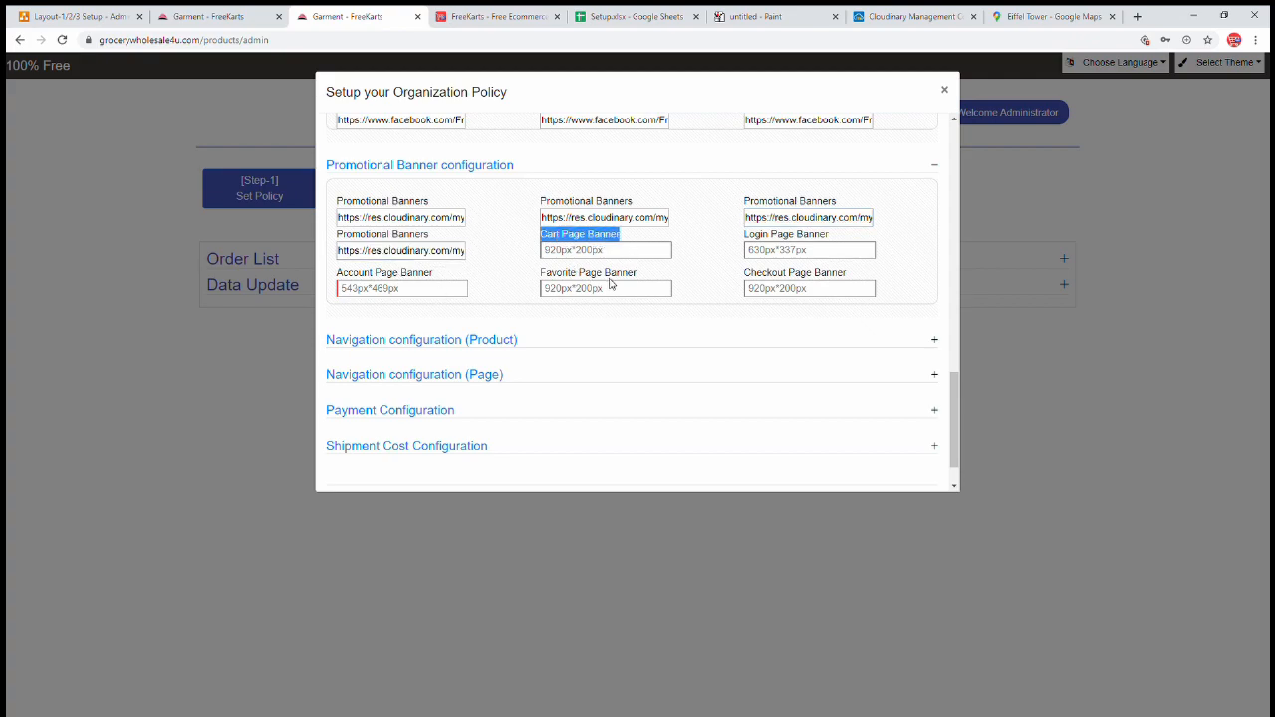
{"action": "left_click", "coordinate": [186, 18]}
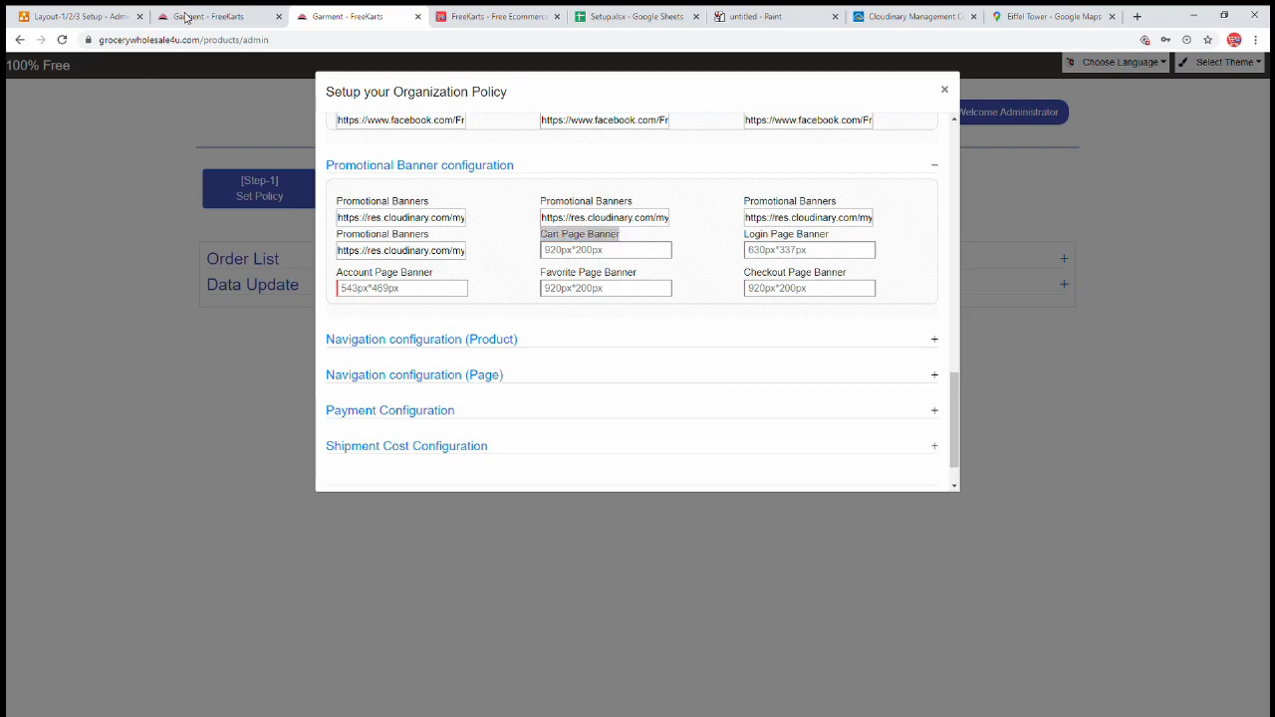
- Add the Peg-leg pants in size M to the storefront cart and view the cart page
{"action": "left_click", "coordinate": [595, 542]}
{"action": "scroll", "coordinate": [716, 468], "scroll_direction": "down", "scroll_amount": 3}
{"action": "scroll", "coordinate": [449, 564], "scroll_direction": "down", "scroll_amount": 1}
{"action": "scroll", "coordinate": [498, 548], "scroll_direction": "down", "scroll_amount": 2}
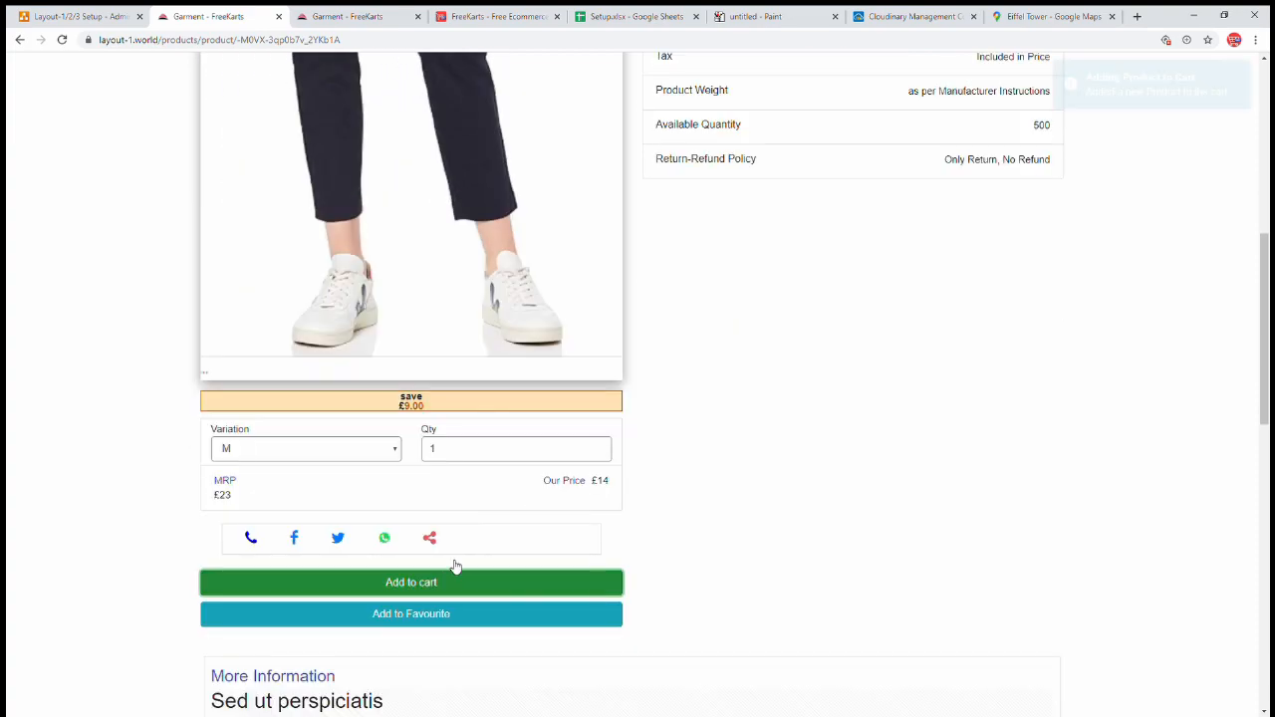
{"action": "left_click", "coordinate": [444, 583]}
{"action": "scroll", "coordinate": [780, 381], "scroll_direction": "up", "scroll_amount": 6}
{"action": "left_click", "coordinate": [739, 130]}
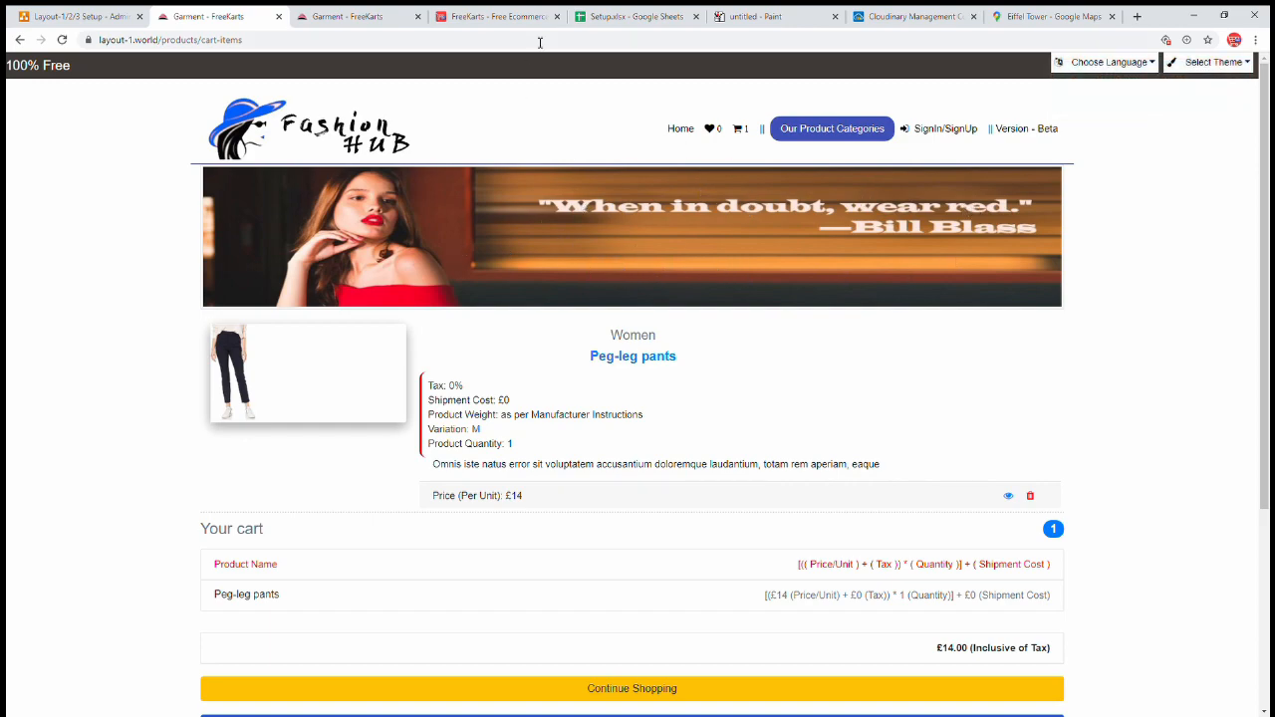
- Paste a Cloudinary banner image URL into the Cart Page Banner field
{"action": "left_click", "coordinate": [901, 18]}
{"action": "mouse_move", "coordinate": [302, 199]}
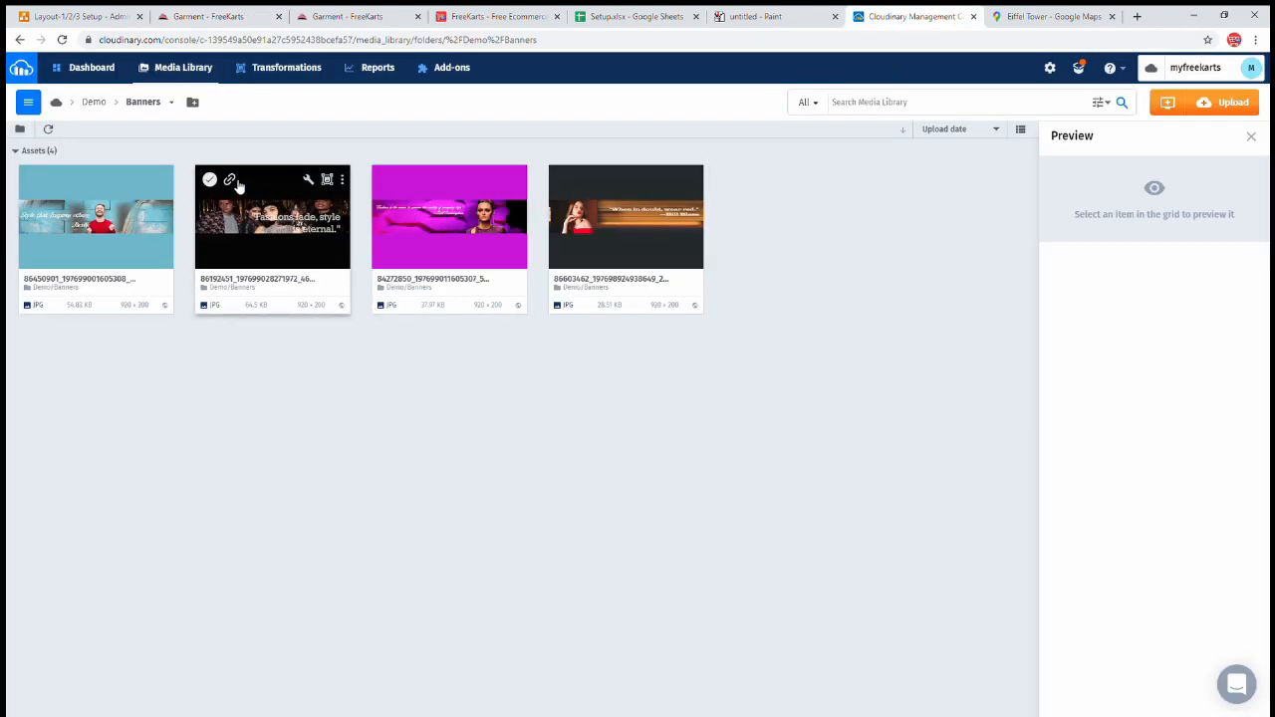
{"action": "left_click", "coordinate": [330, 18]}
{"action": "left_click", "coordinate": [596, 253]}
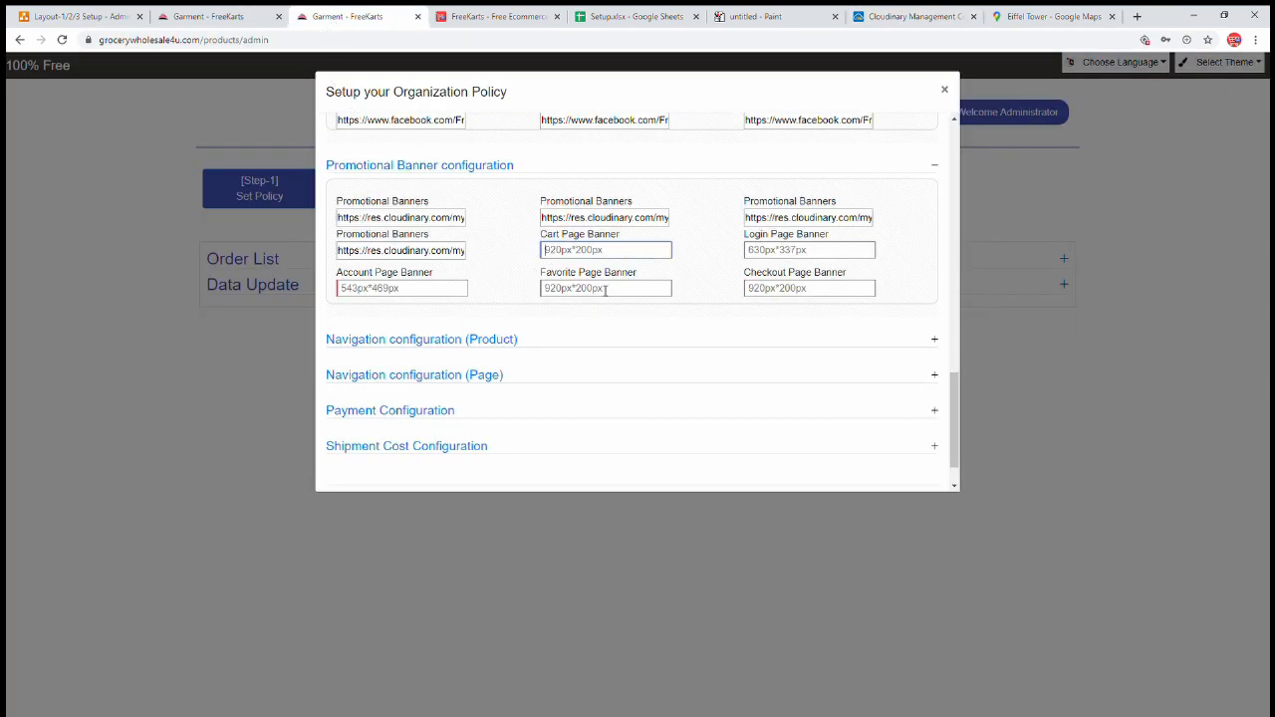
{"action": "key", "text": "ctrl+v"}
{"action": "left_click", "coordinate": [782, 237]}
{"action": "left_click_drag", "start_coordinate": [783, 237], "coordinate": [815, 271]}
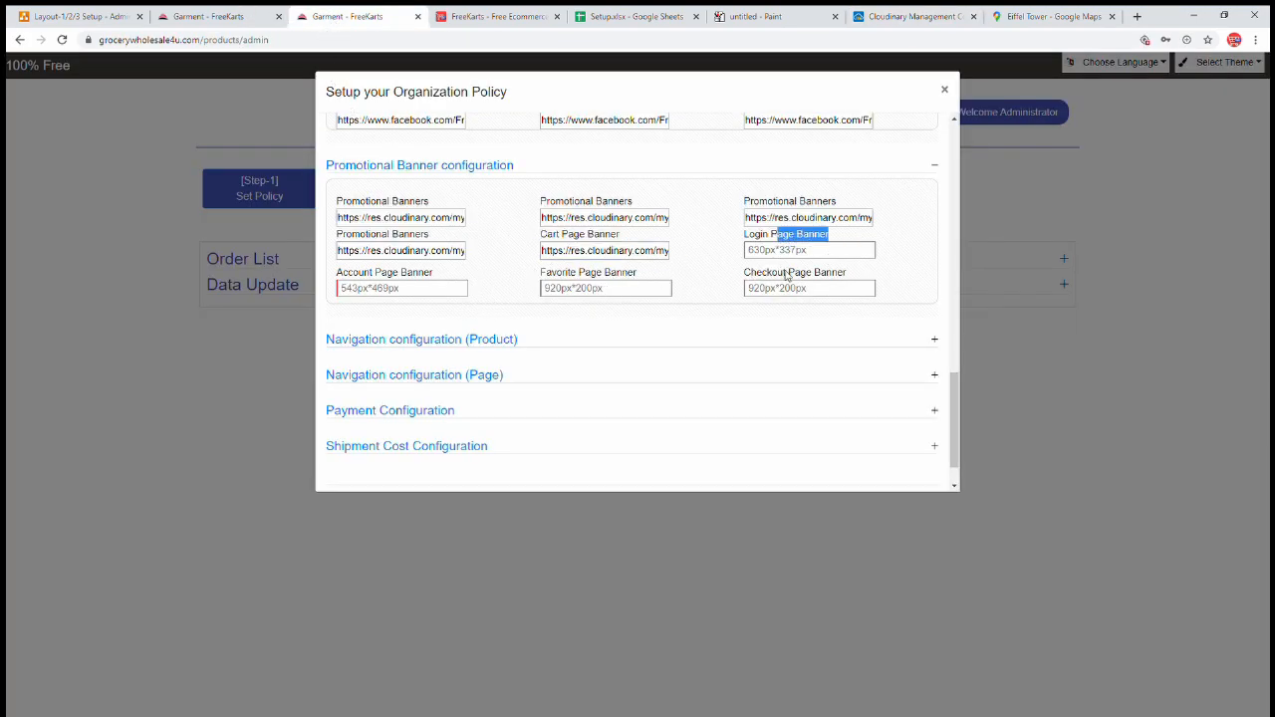
- View the storefront sign-in page for reference, then return to the Organization Policy dialog
{"action": "left_click", "coordinate": [198, 18]}
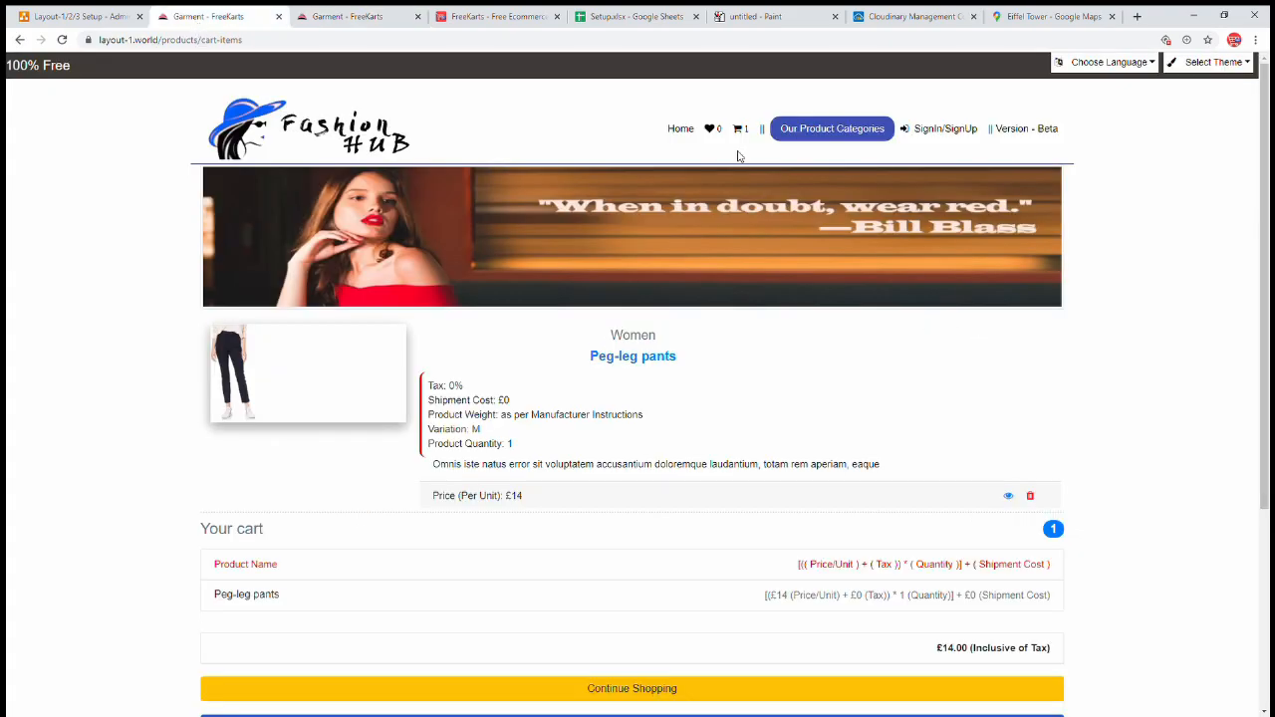
{"action": "left_click", "coordinate": [946, 131]}
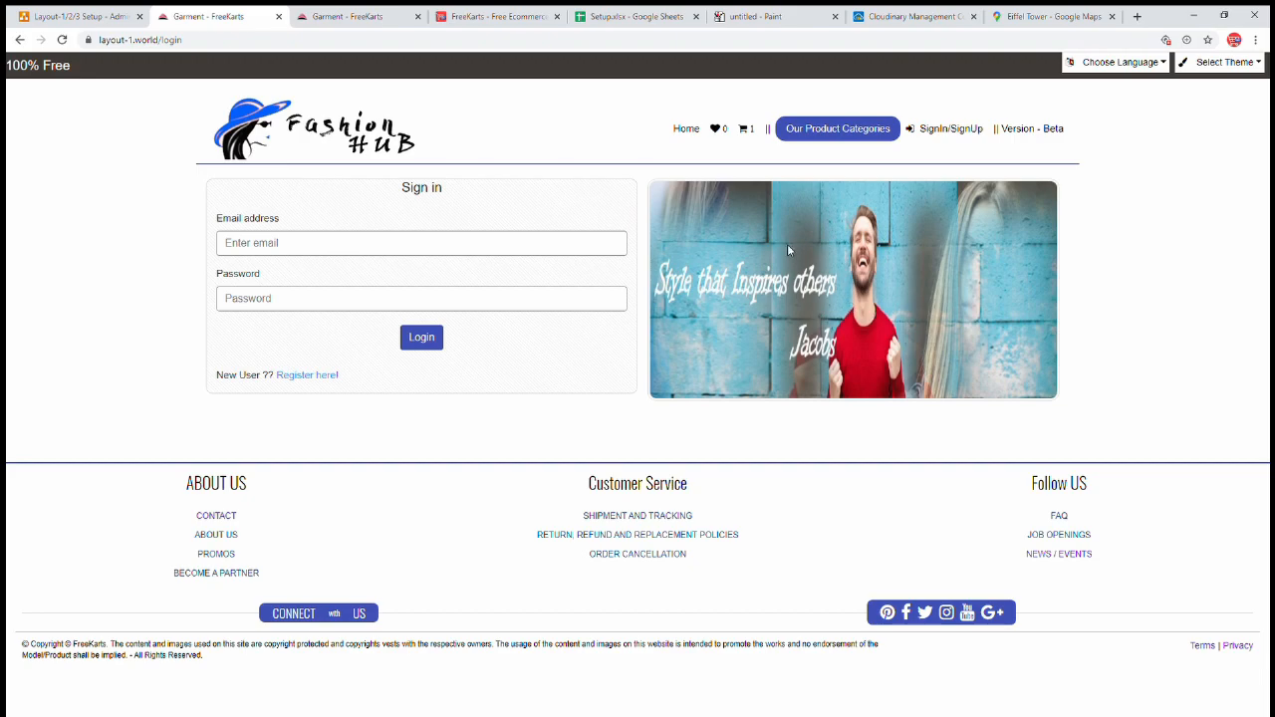
{"action": "left_click", "coordinate": [334, 18]}
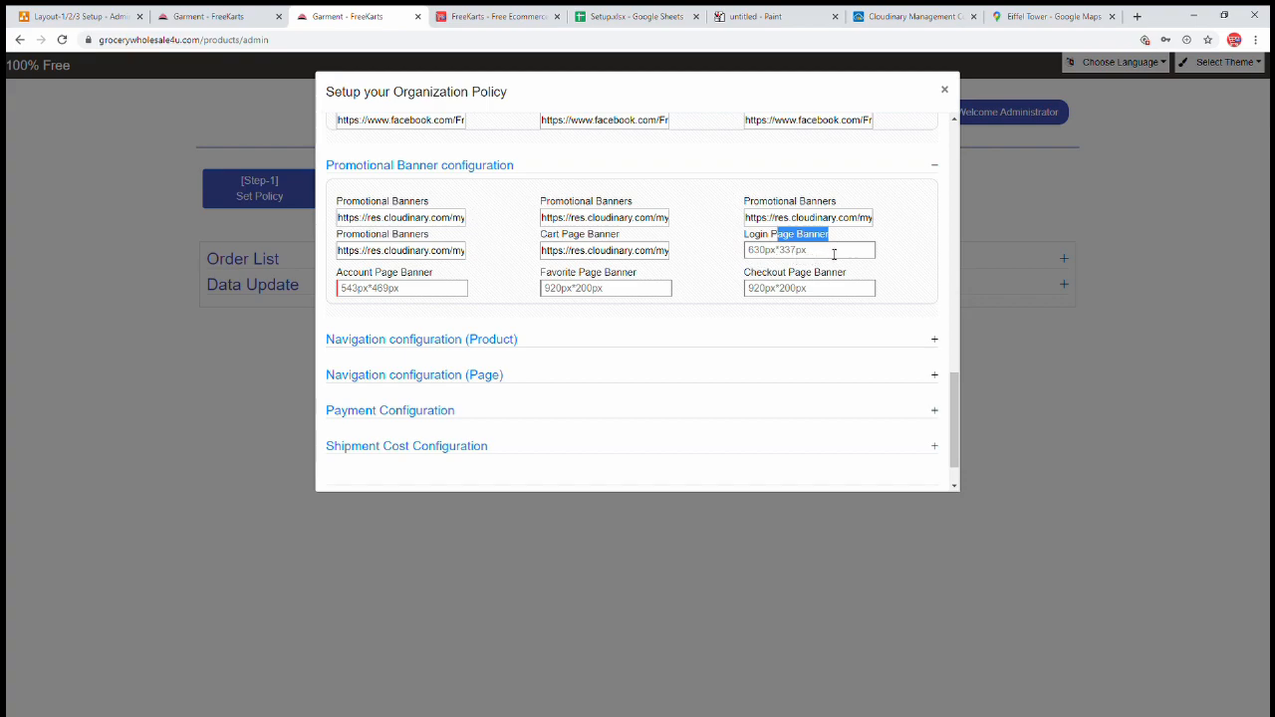
- Paste the copied Cloudinary banner link into the Login Page Banner field of the Organization Policy dialog
{"action": "left_click", "coordinate": [834, 254]}
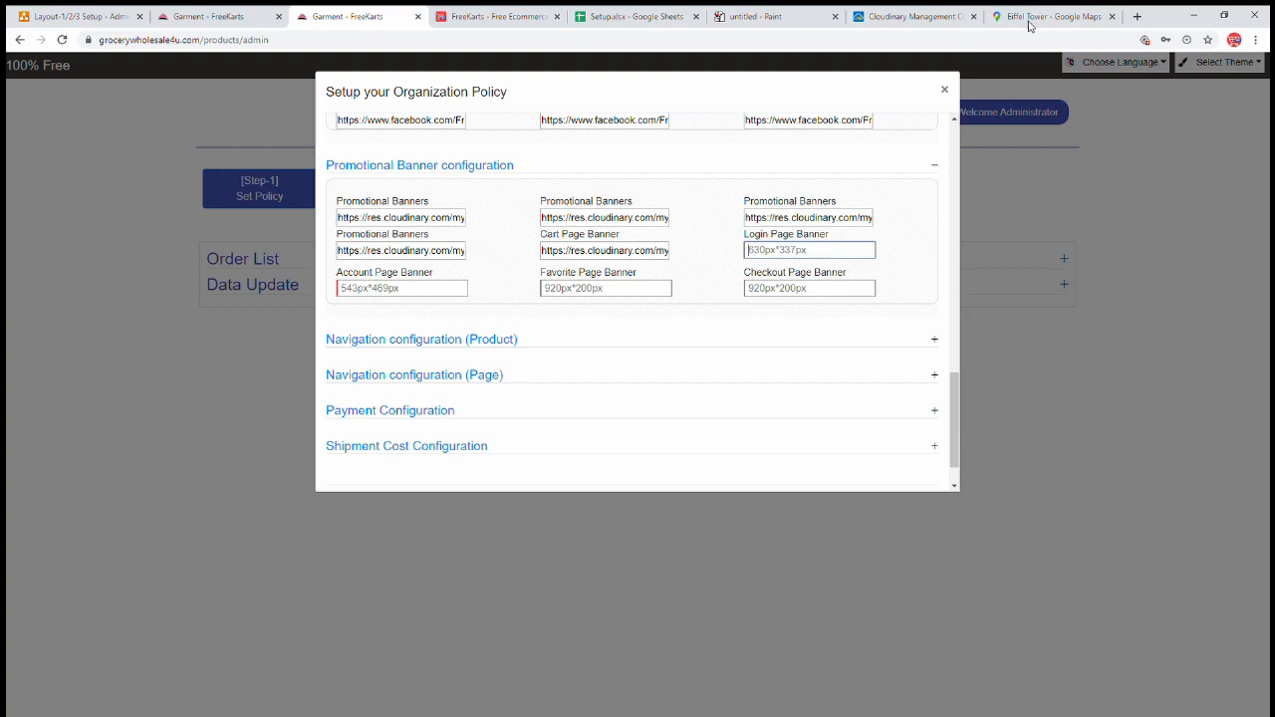
{"action": "left_click", "coordinate": [884, 16]}
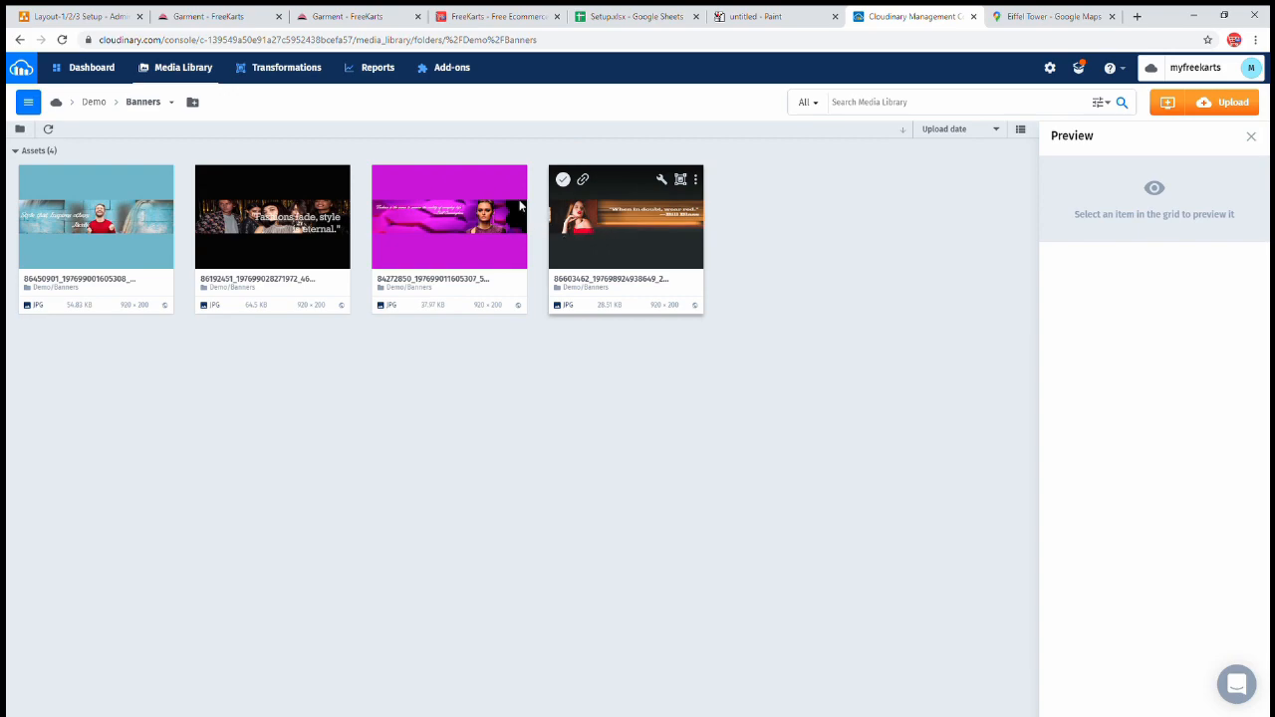
{"action": "left_click", "coordinate": [472, 22]}
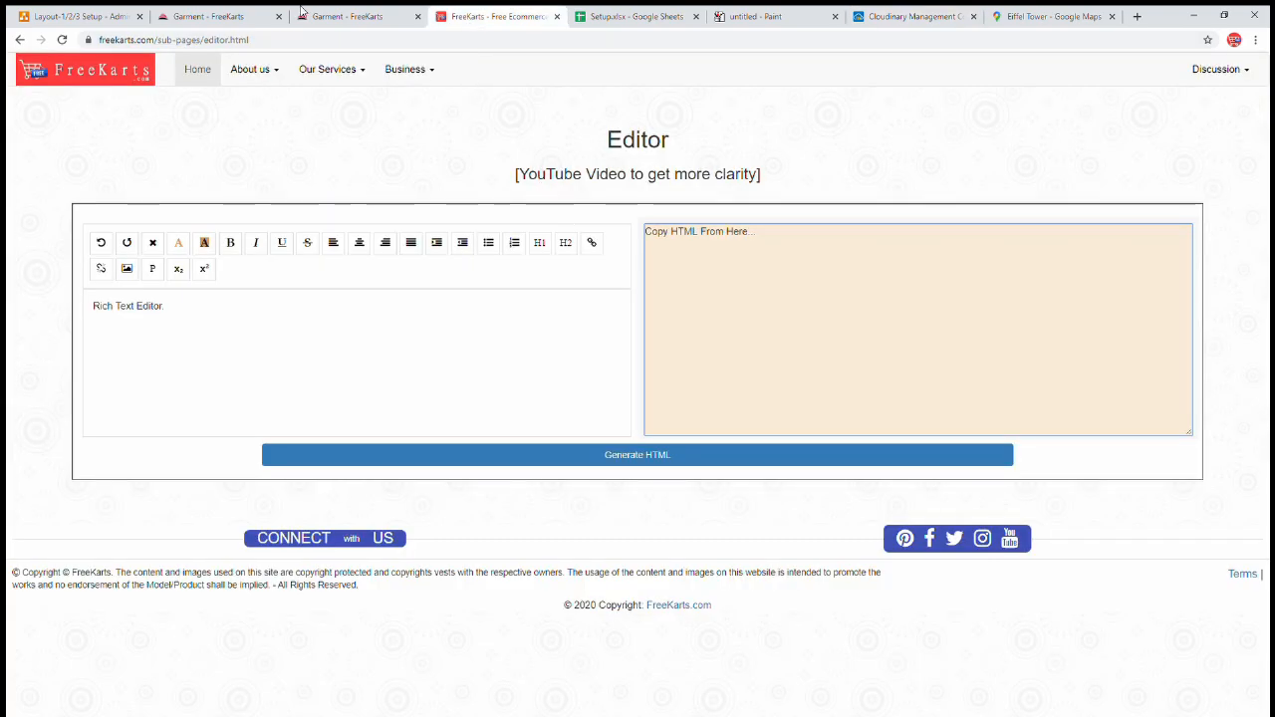
{"action": "left_click", "coordinate": [349, 16]}
{"action": "key", "text": "ctrl+v"}
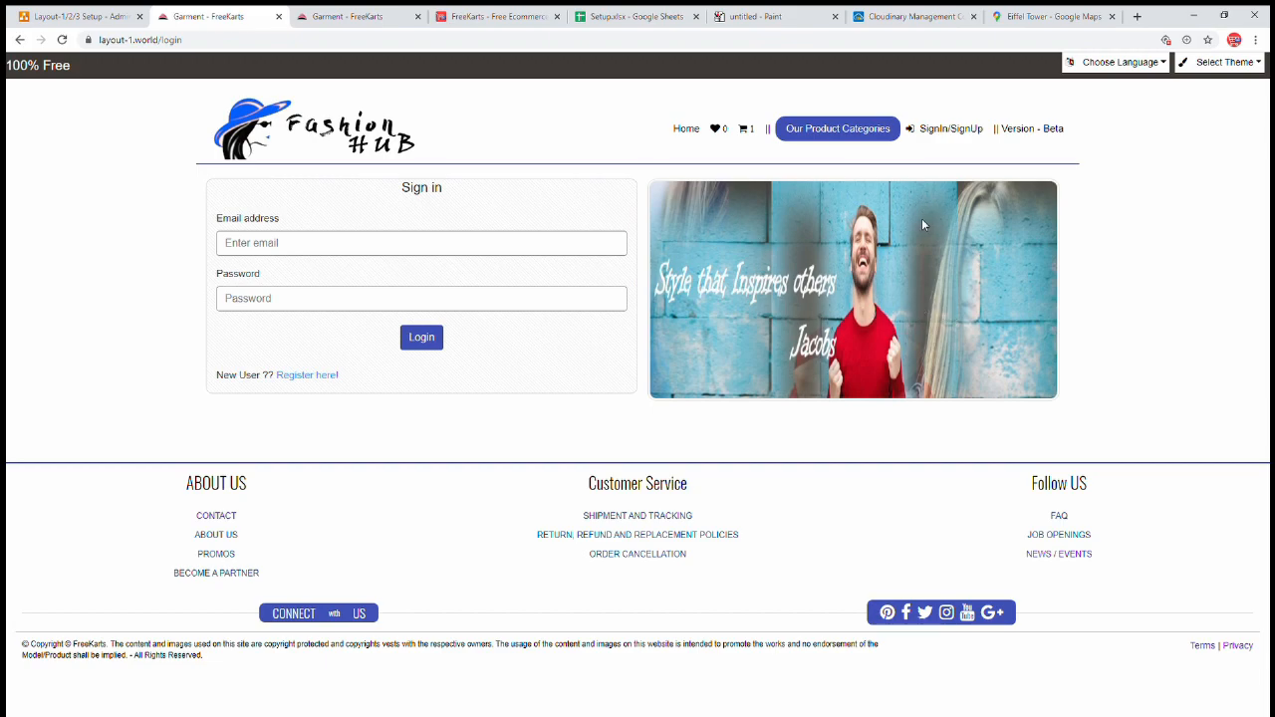
{"action": "left_click", "coordinate": [496, 20]}
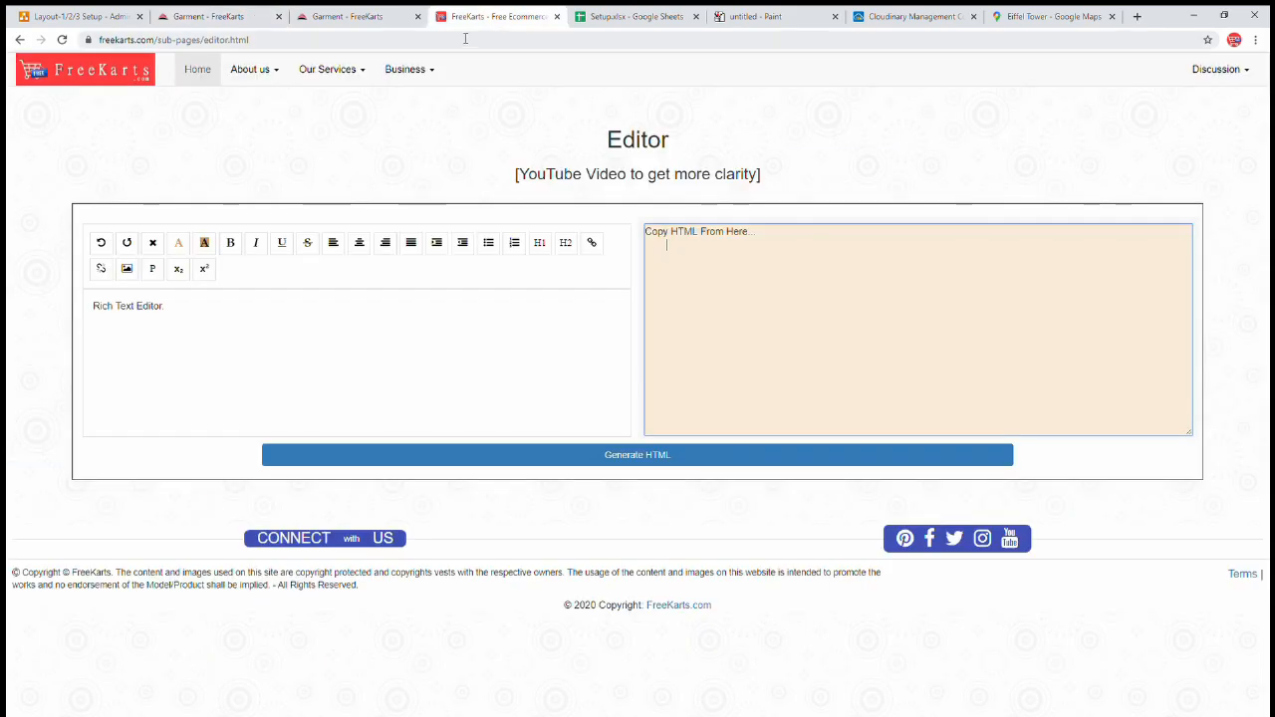
{"action": "left_click", "coordinate": [339, 16]}
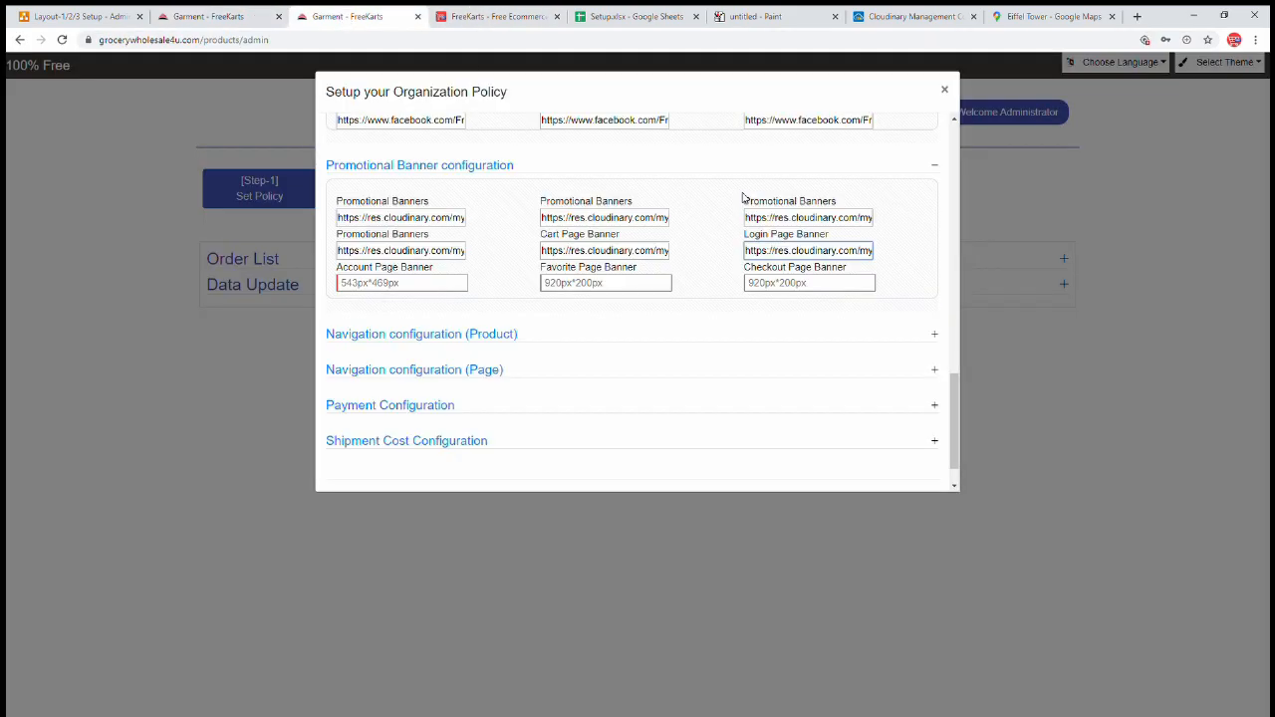
- Paste the Cloudinary banner URL into the Account Page Banner field
{"action": "left_click", "coordinate": [813, 252]}
{"action": "left_click_drag", "start_coordinate": [357, 275], "coordinate": [444, 277]}
{"action": "left_click", "coordinate": [442, 283]}
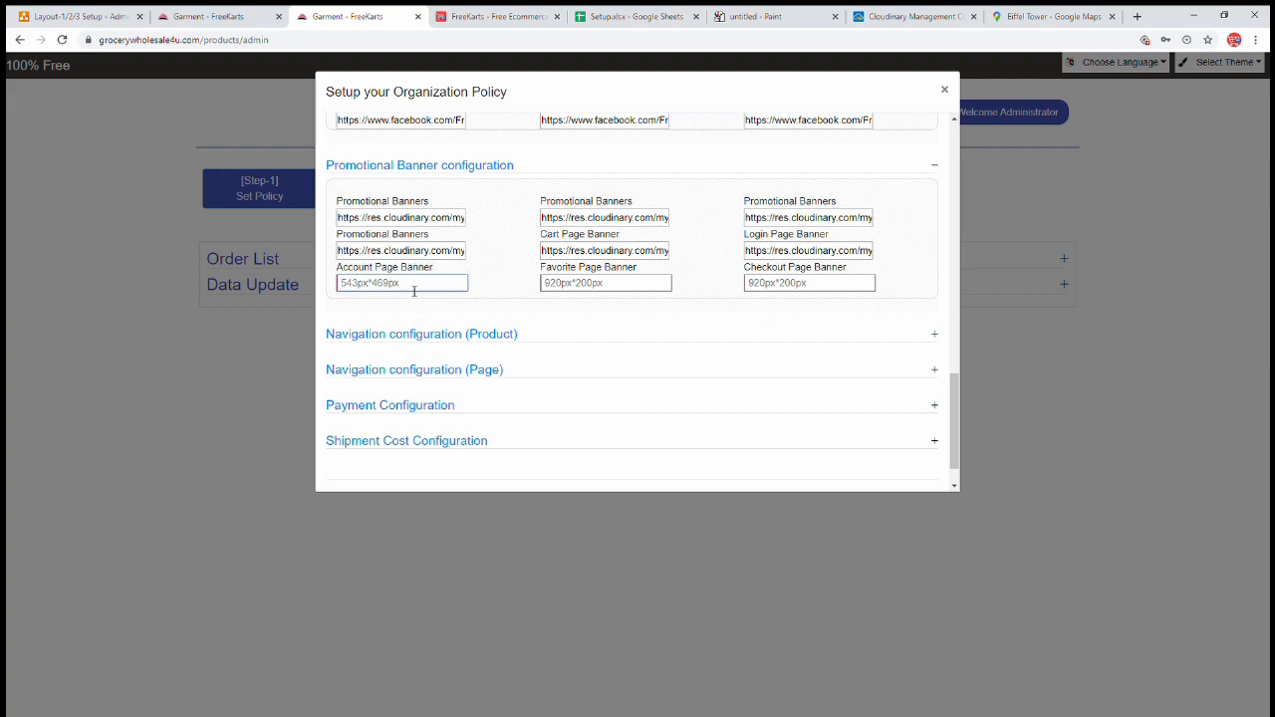
{"action": "key", "text": "ctrl+v"}
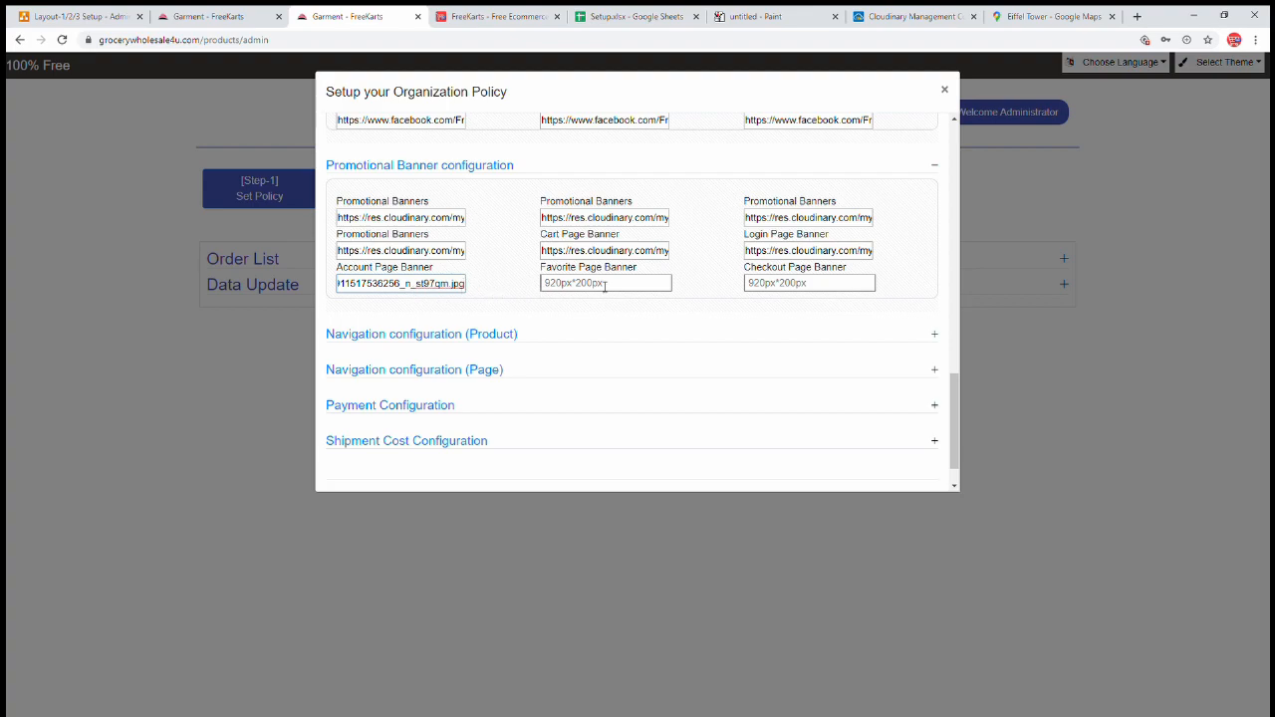
{"action": "left_click_drag", "start_coordinate": [563, 271], "coordinate": [660, 270]}
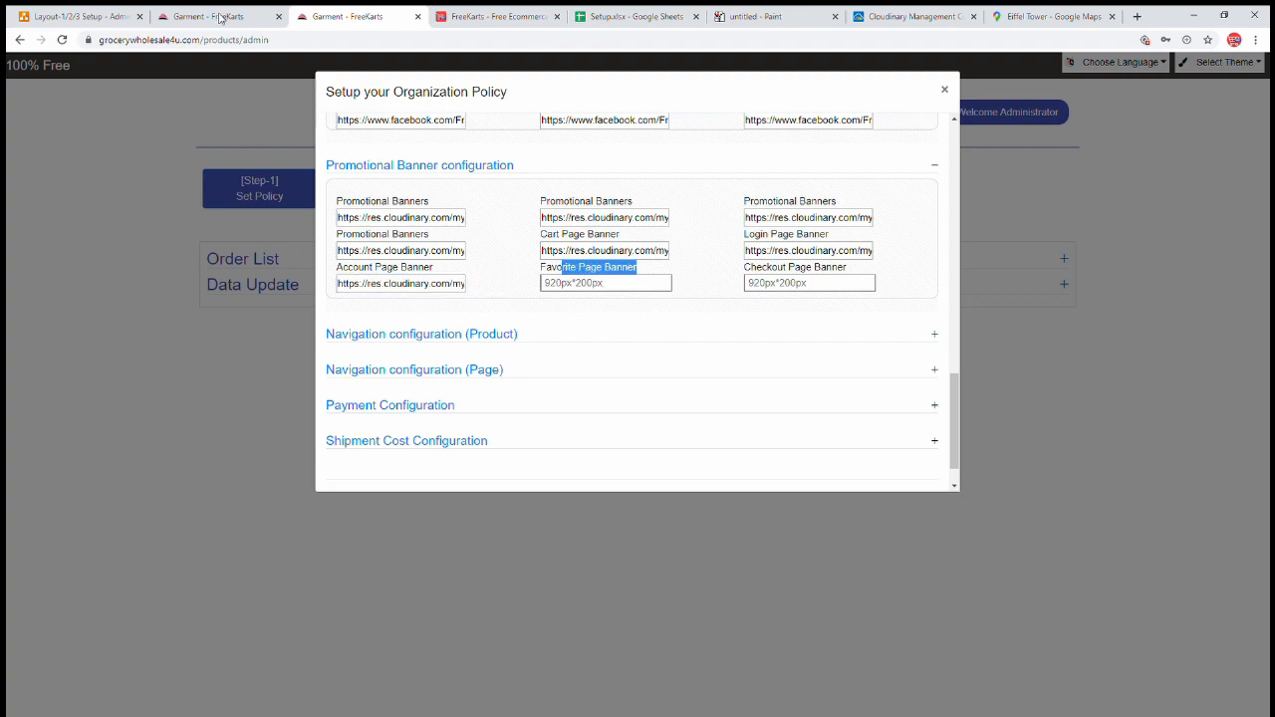
- Add the £11 Payal product to favourites and confirm it appears in the favourites list
{"action": "left_click", "coordinate": [221, 24]}
{"action": "left_click", "coordinate": [685, 129]}
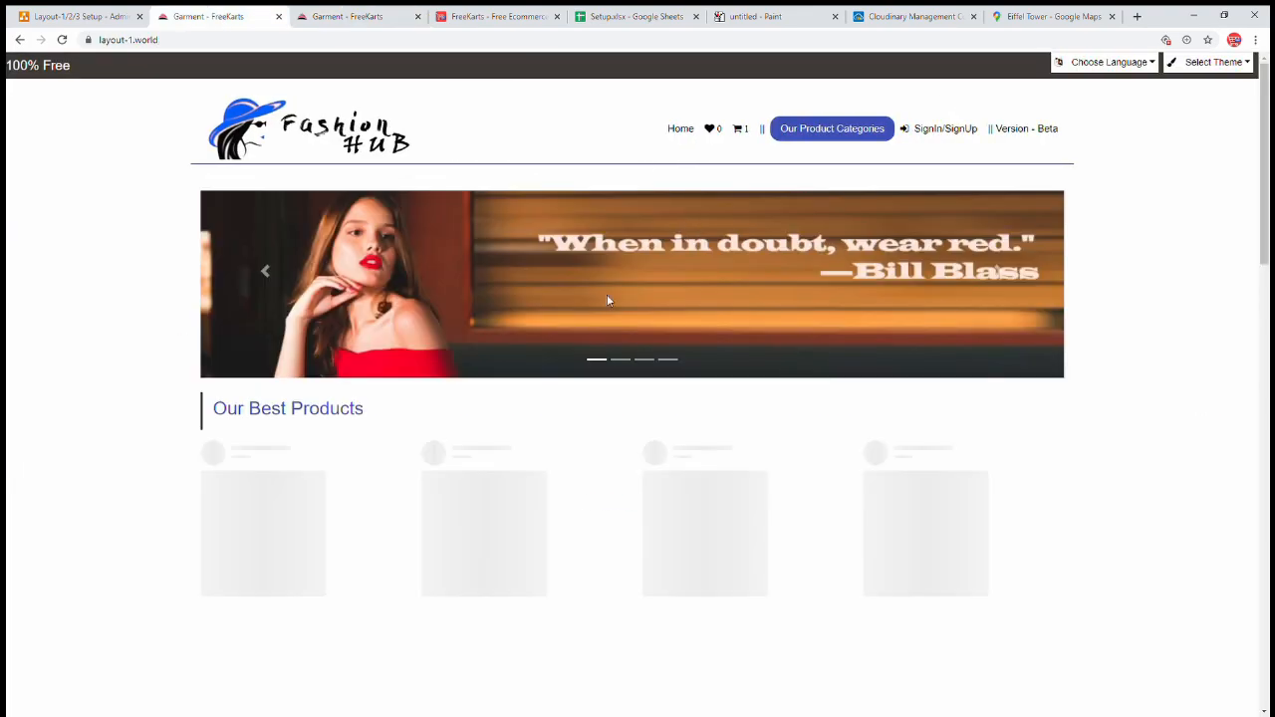
{"action": "left_click", "coordinate": [438, 548]}
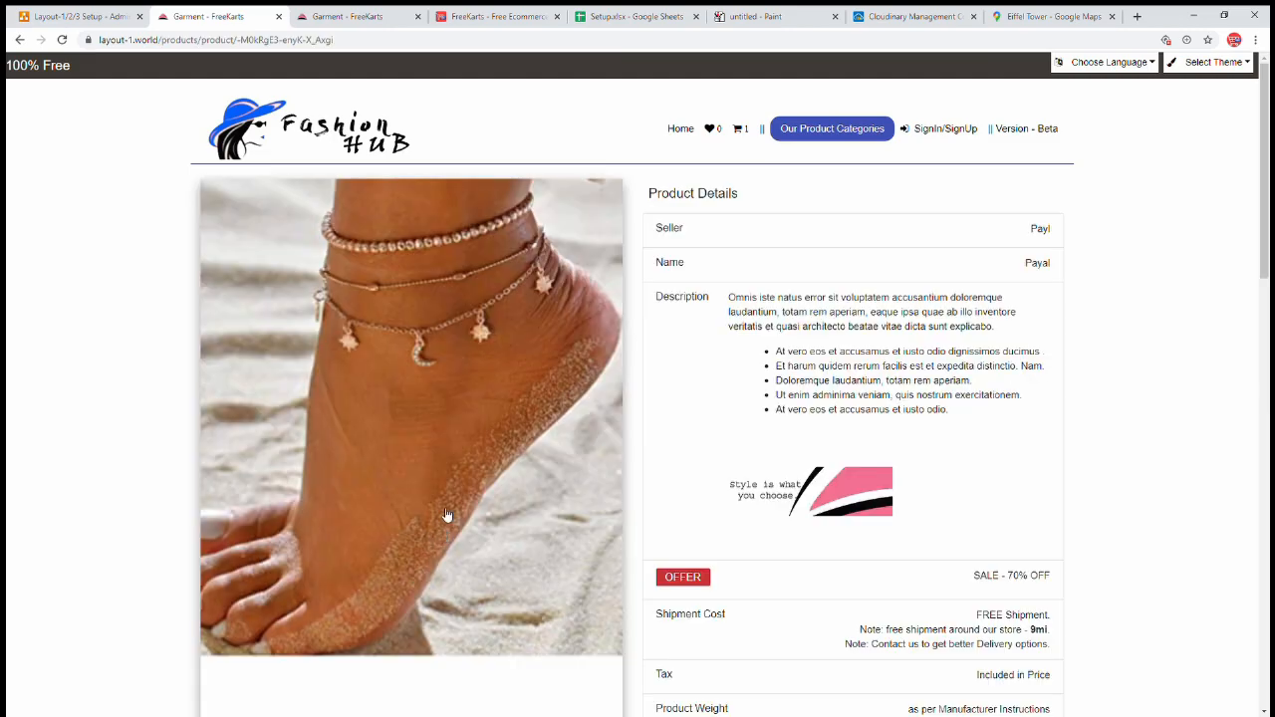
{"action": "scroll", "coordinate": [708, 365], "scroll_direction": "down", "scroll_amount": 6}
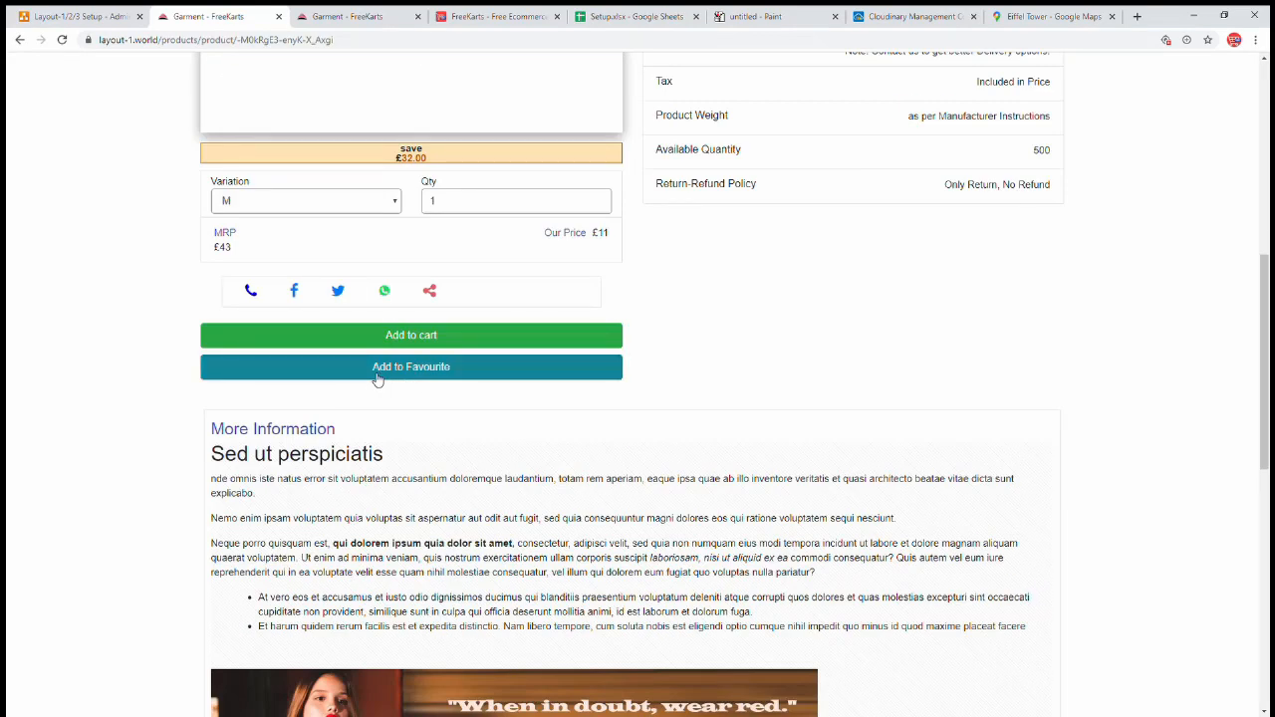
{"action": "left_click", "coordinate": [402, 375]}
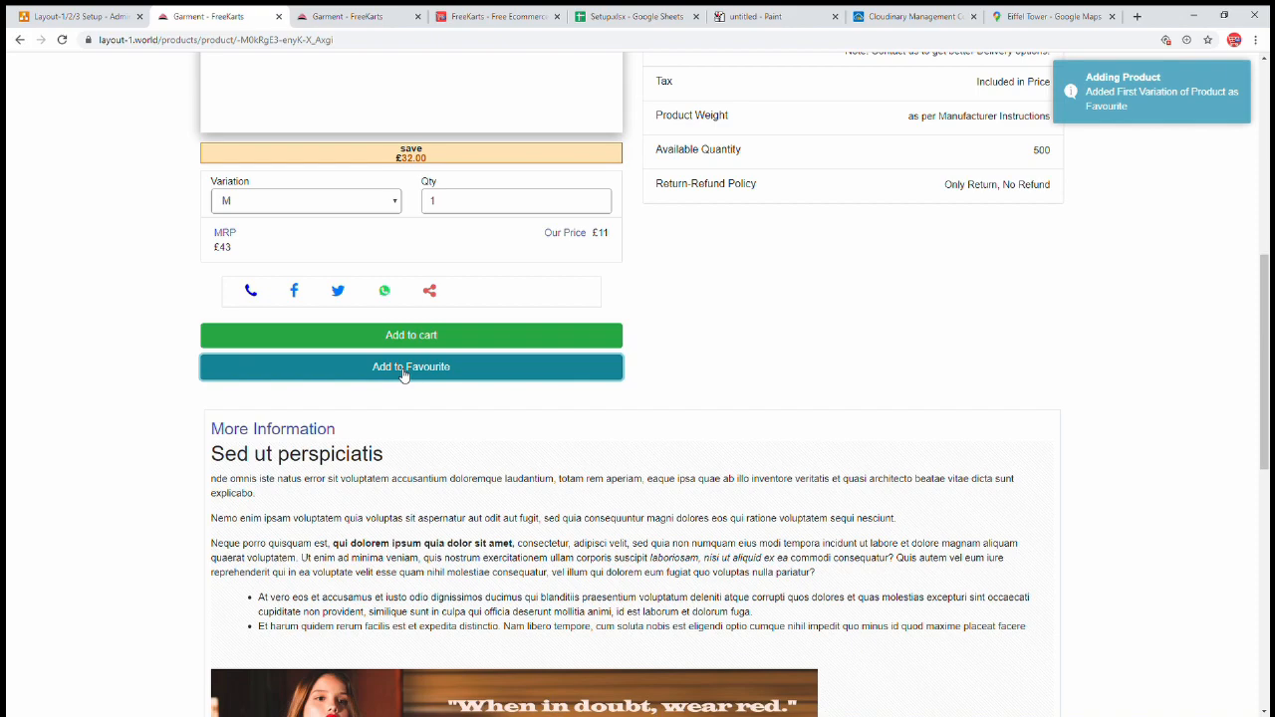
{"action": "scroll", "coordinate": [823, 364], "scroll_direction": "up", "scroll_amount": 6}
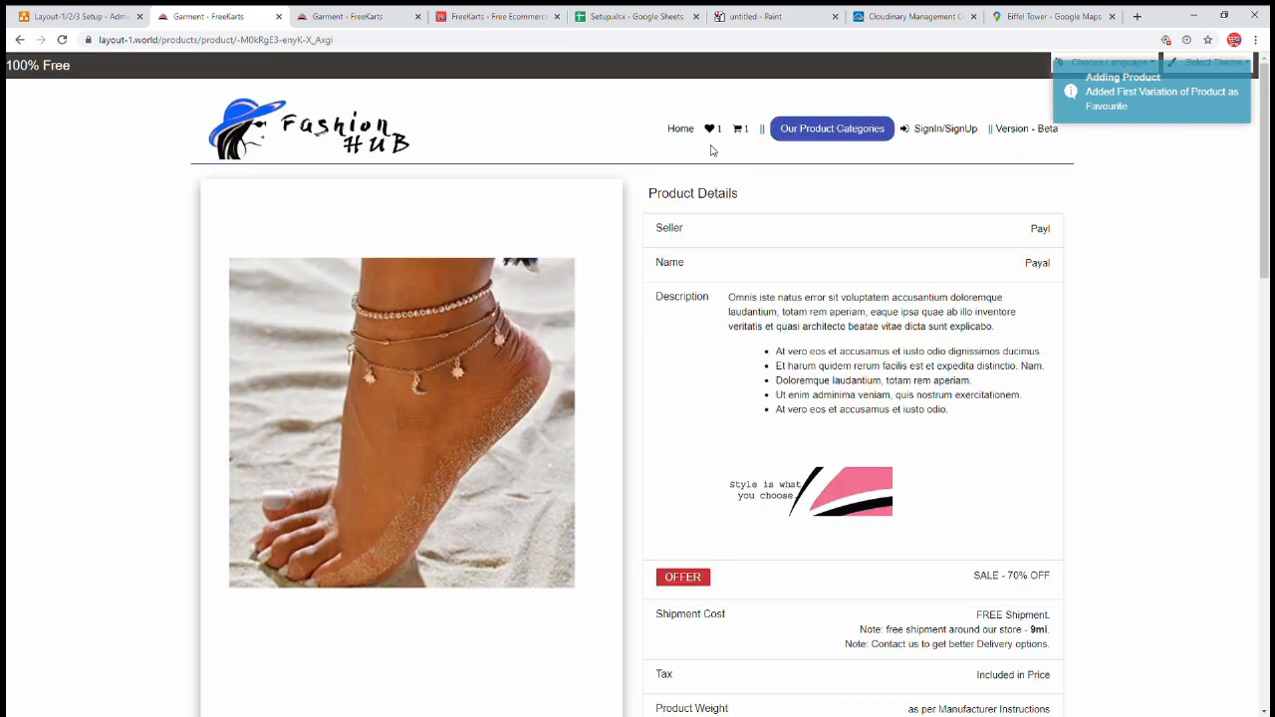
{"action": "left_click", "coordinate": [711, 130]}
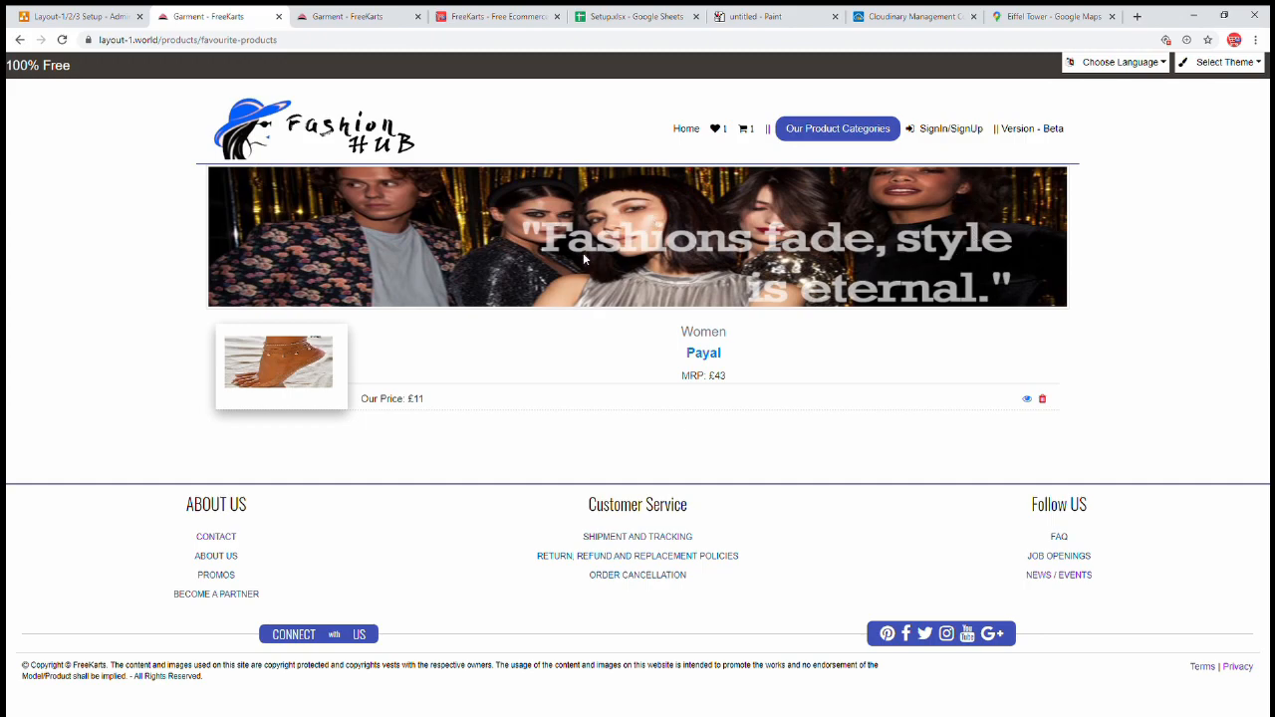
{"action": "left_click", "coordinate": [749, 129]}
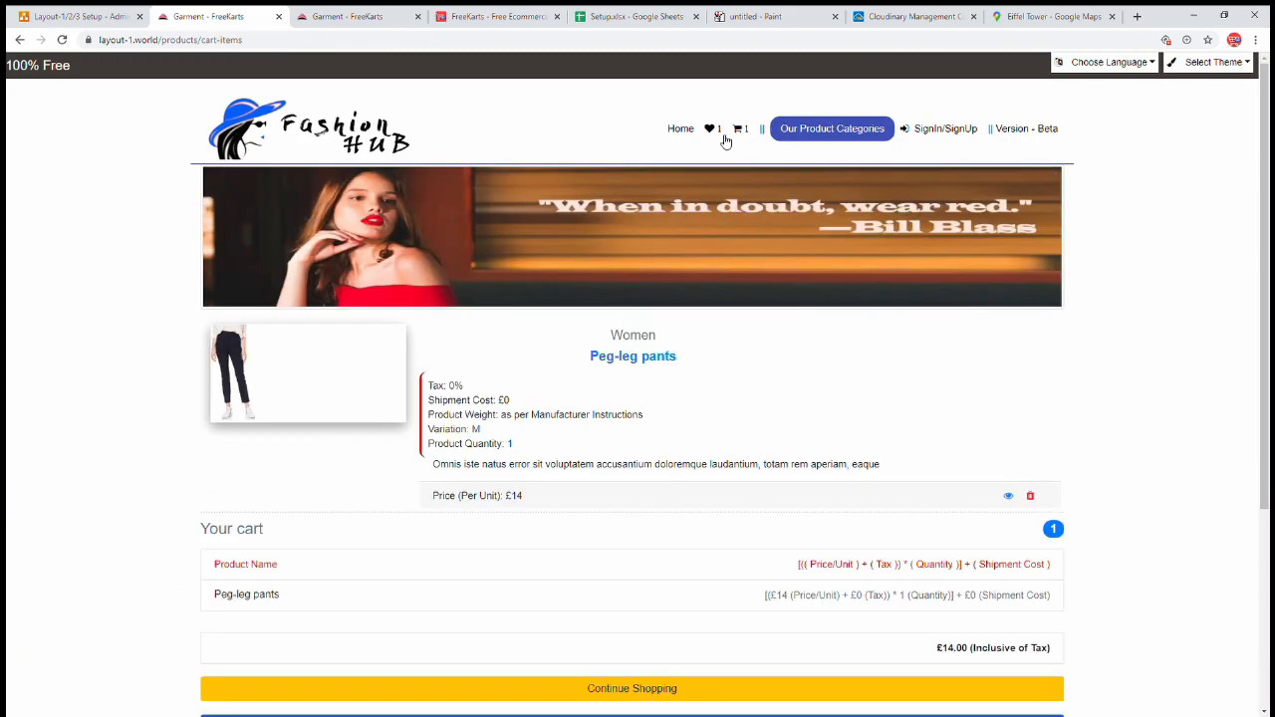
{"action": "left_click", "coordinate": [716, 132]}
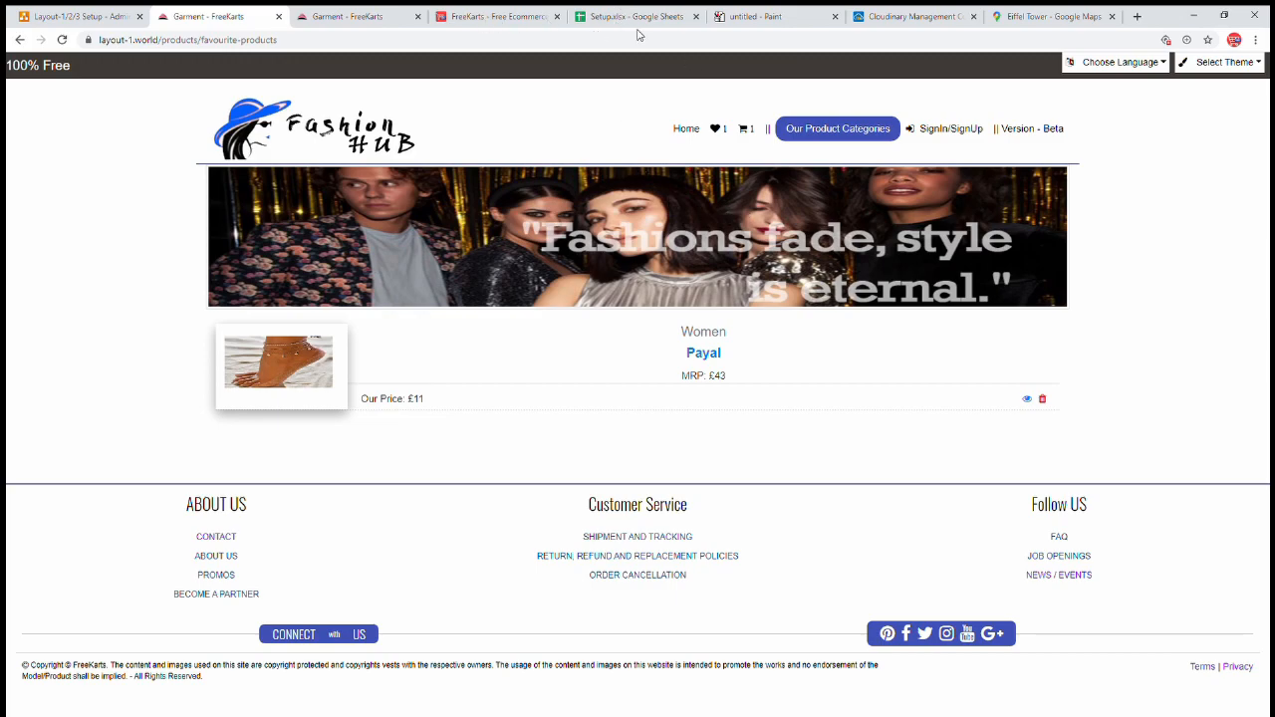
{"action": "left_click", "coordinate": [386, 18]}
- Fill the Favorite Page Banner field with a freshly copied Cloudinary banner URL
{"action": "left_click", "coordinate": [593, 284]}
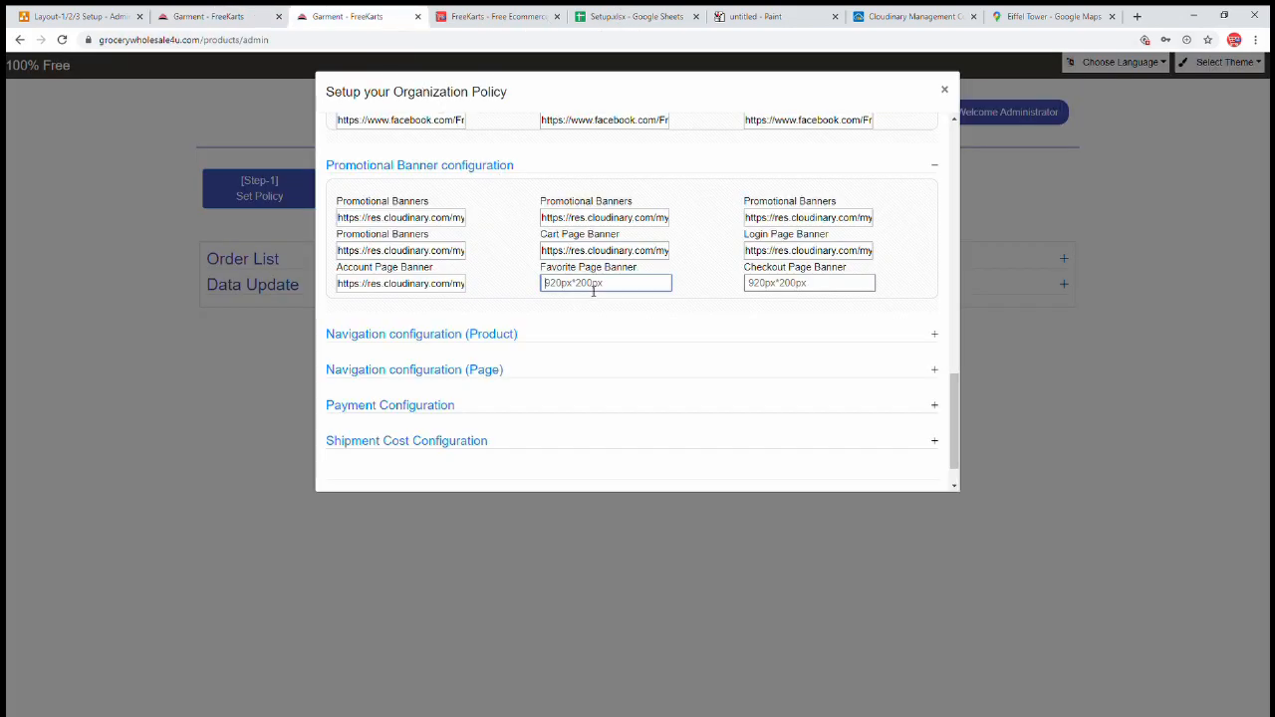
{"action": "key", "text": "ctrl+v"}
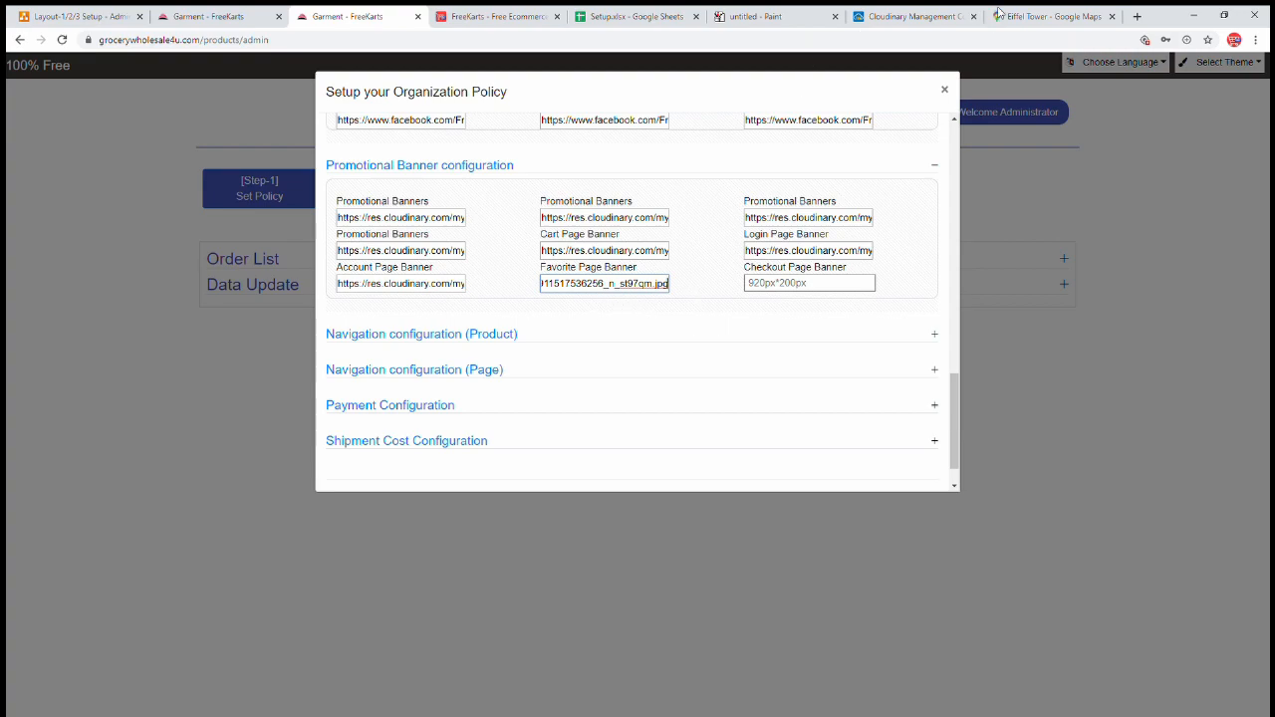
{"action": "left_click", "coordinate": [1012, 14]}
{"action": "left_click", "coordinate": [896, 16]}
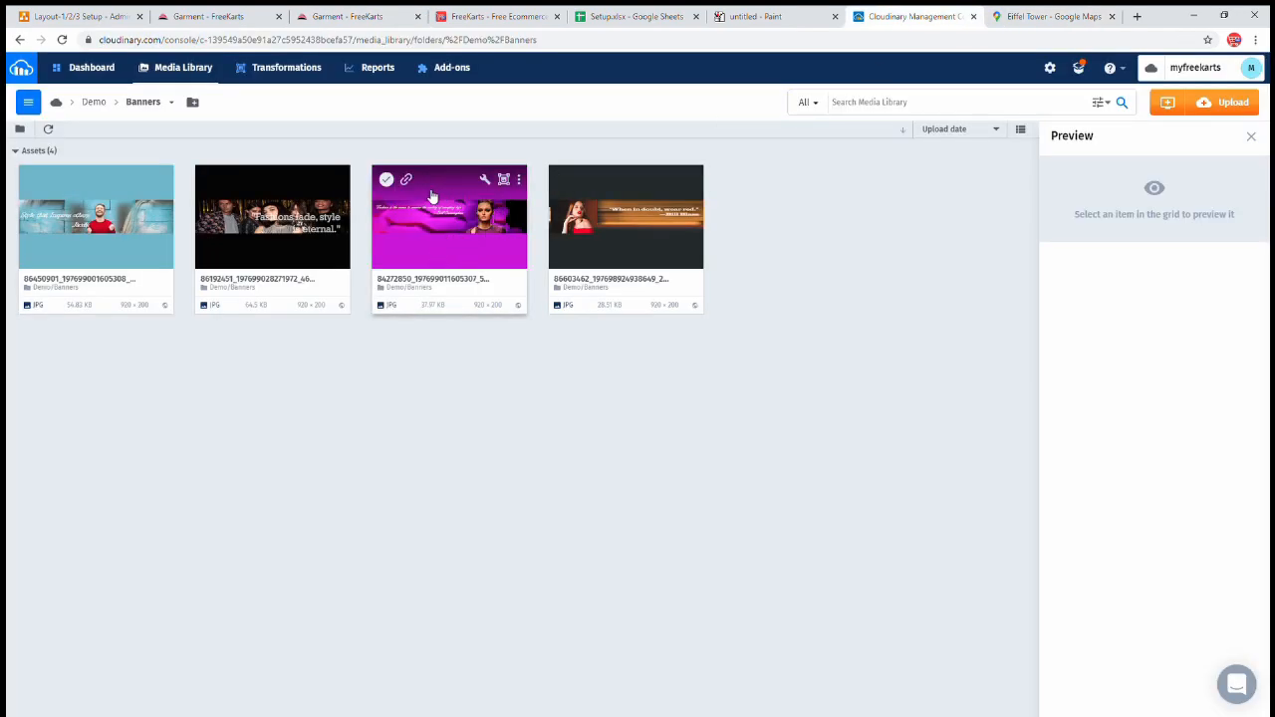
{"action": "left_click", "coordinate": [583, 180]}
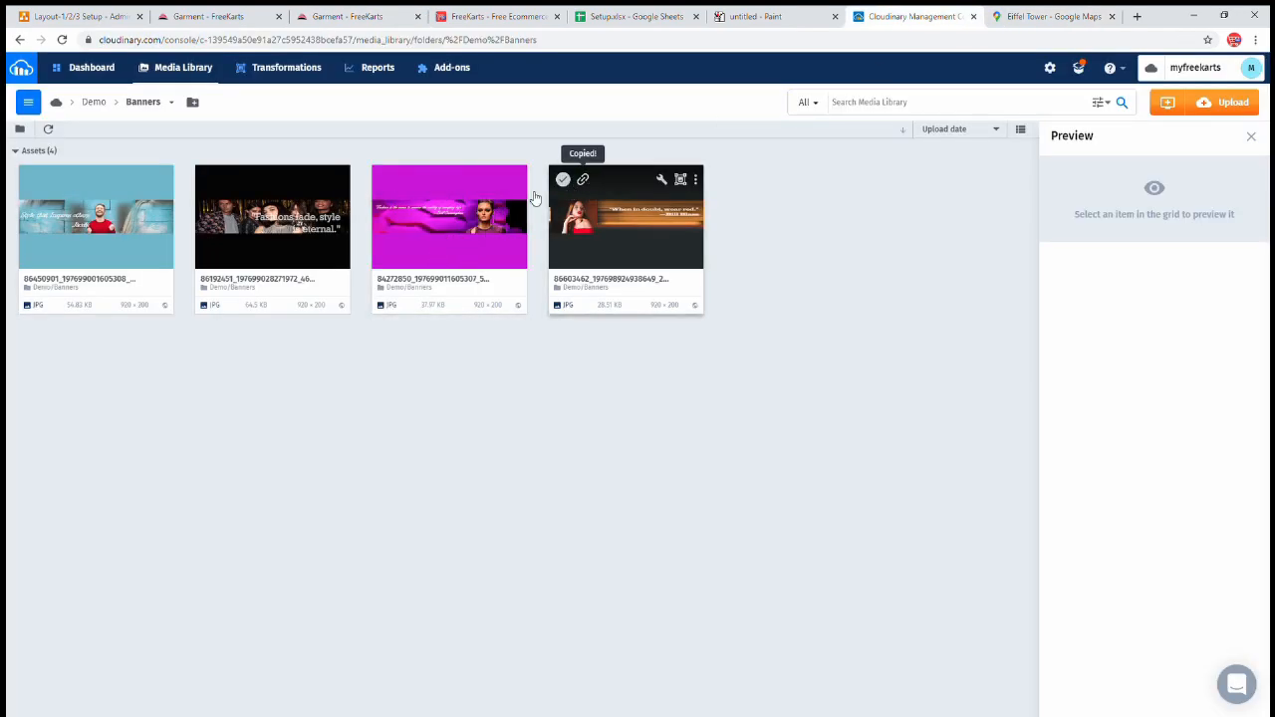
{"action": "left_click", "coordinate": [1112, 16]}
{"action": "left_click", "coordinate": [849, 22]}
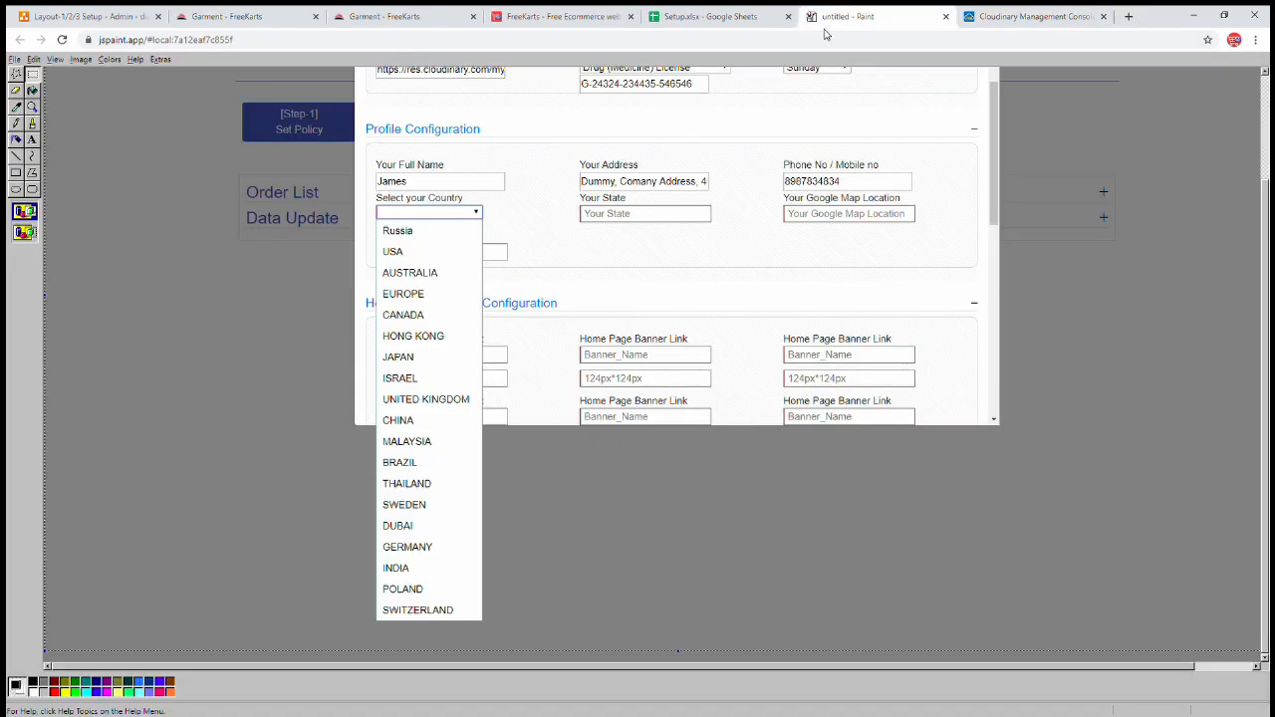
{"action": "left_click", "coordinate": [720, 22]}
{"action": "left_click", "coordinate": [399, 17]}
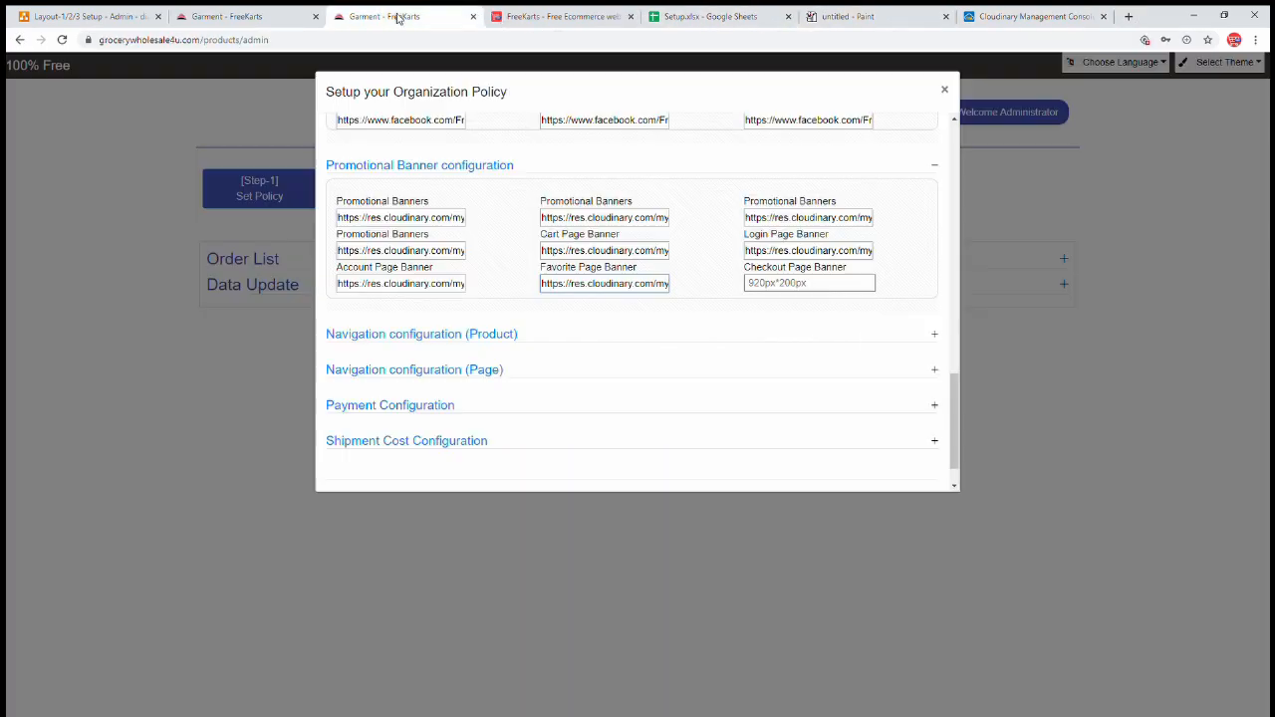
{"action": "triple_click", "coordinate": [606, 287]}
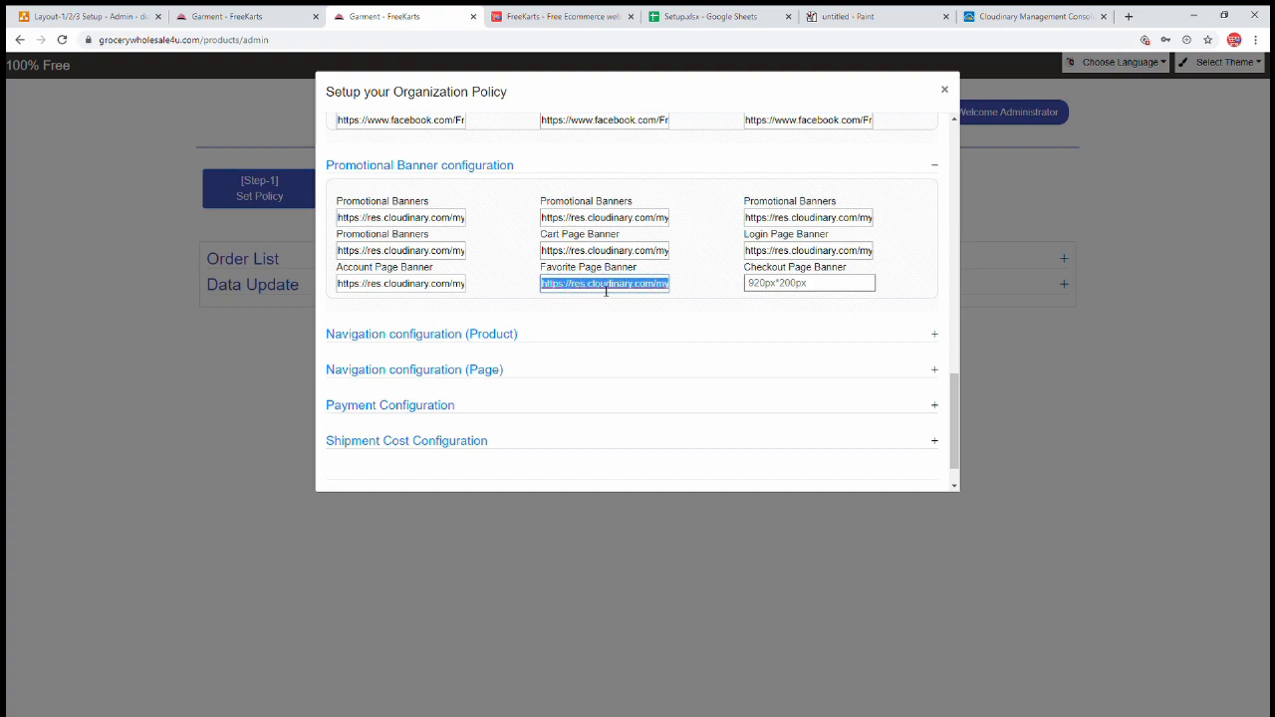
{"action": "key", "text": "ctrl+v"}
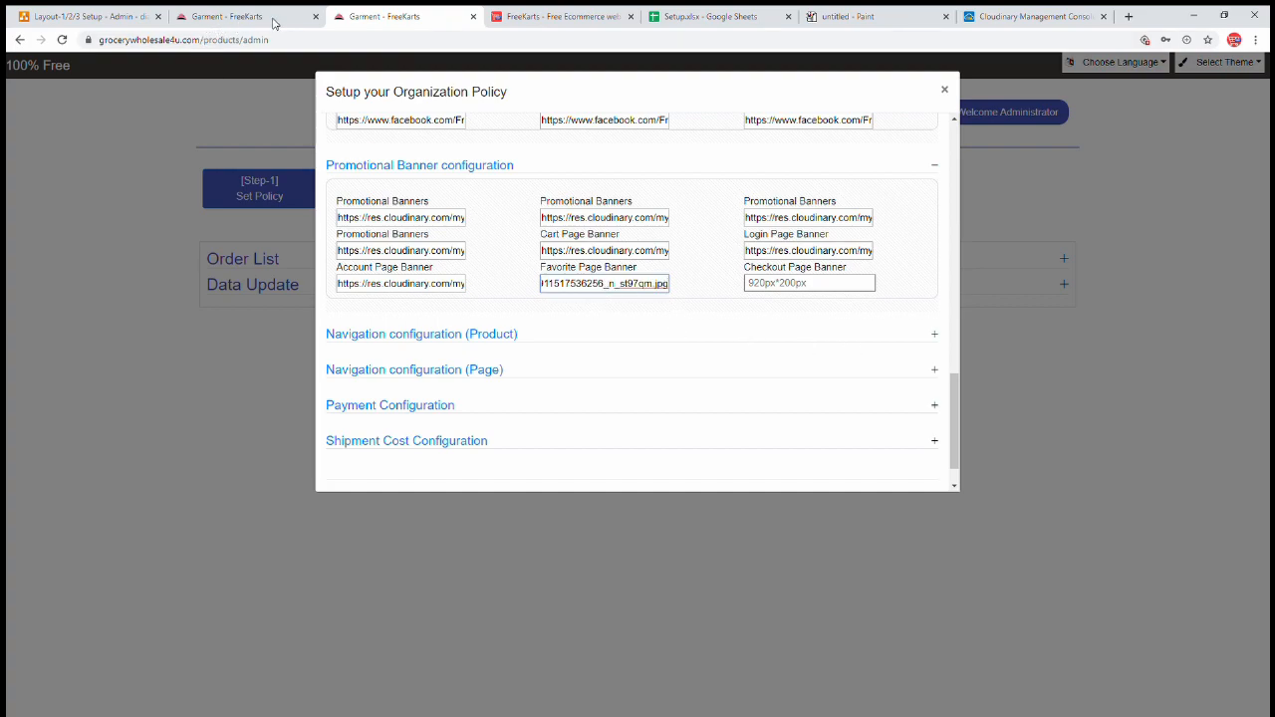
{"action": "left_click_drag", "start_coordinate": [763, 269], "coordinate": [850, 286]}
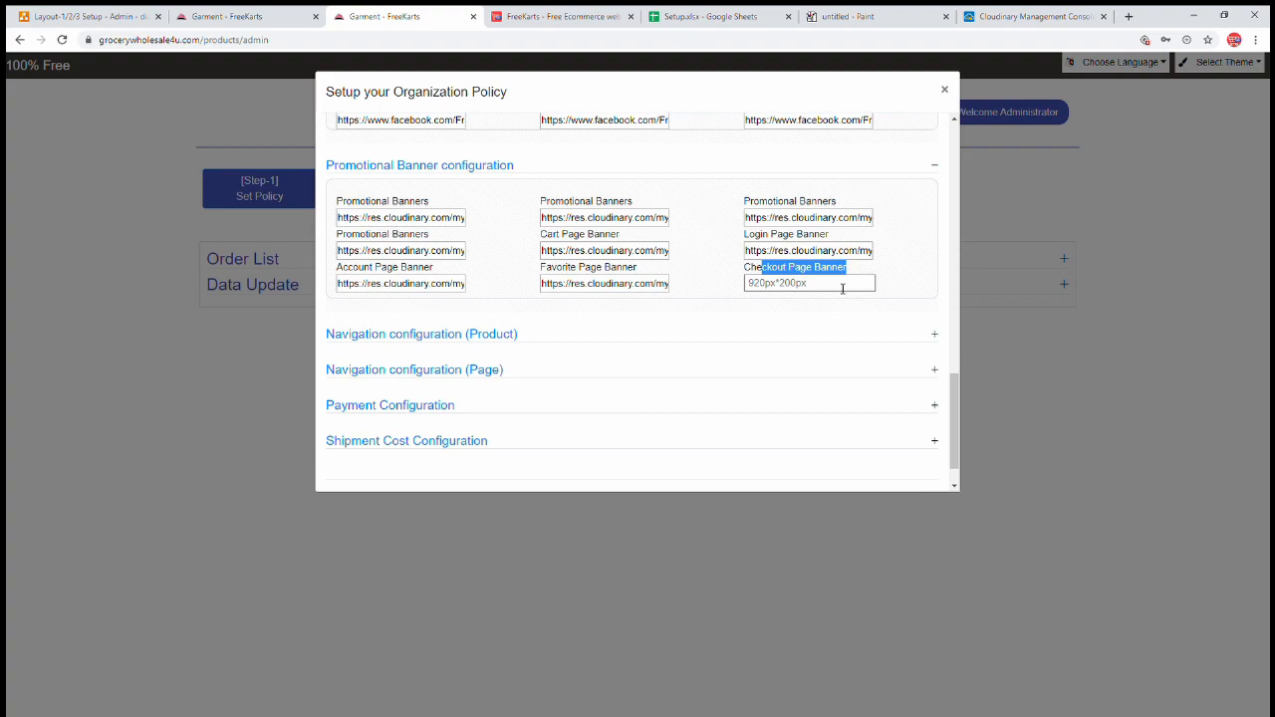
- Go from the storefront cart to the checkout sign-in page for reference
{"action": "left_click", "coordinate": [249, 17]}
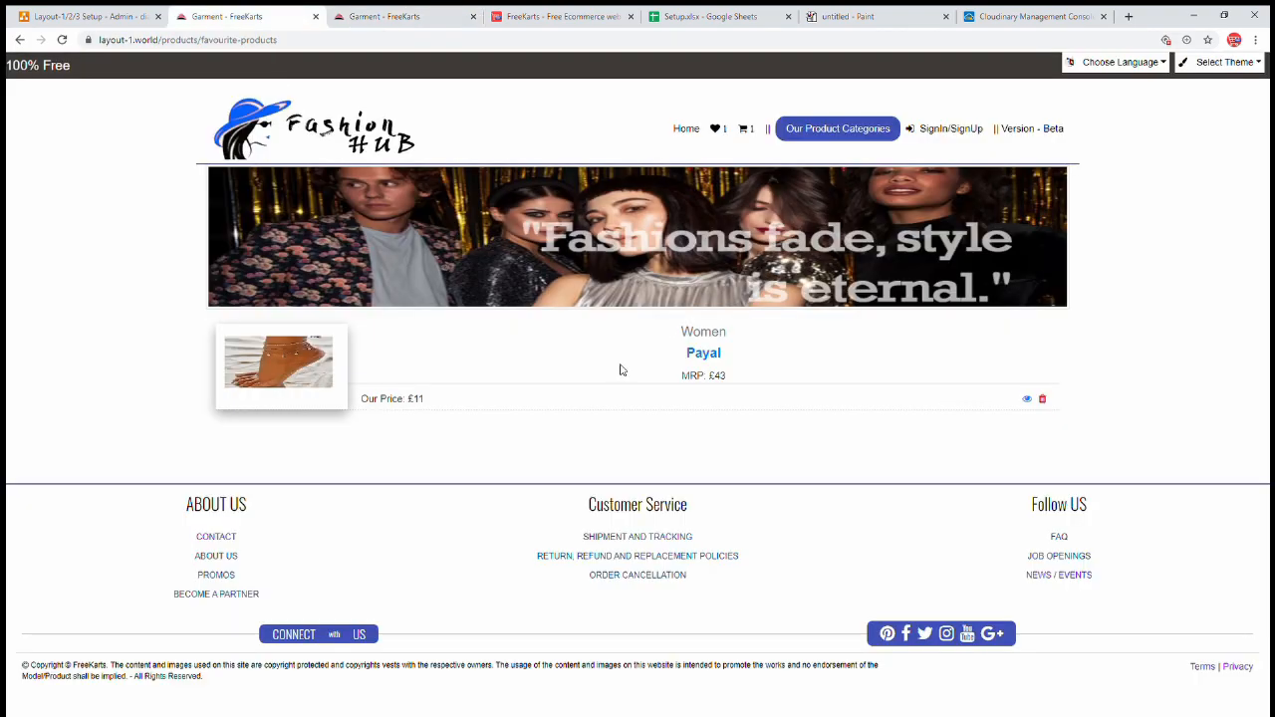
{"action": "left_click", "coordinate": [745, 130]}
{"action": "scroll", "coordinate": [689, 410], "scroll_direction": "down", "scroll_amount": 2}
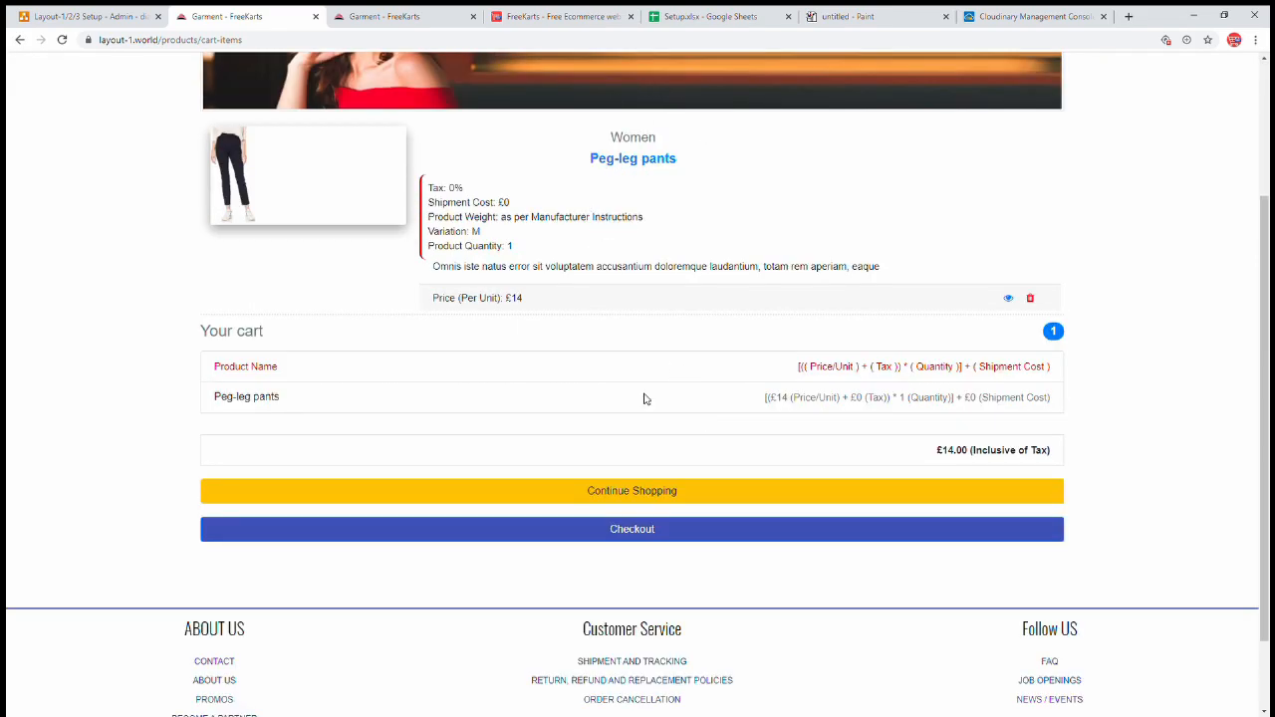
{"action": "left_click", "coordinate": [667, 528]}
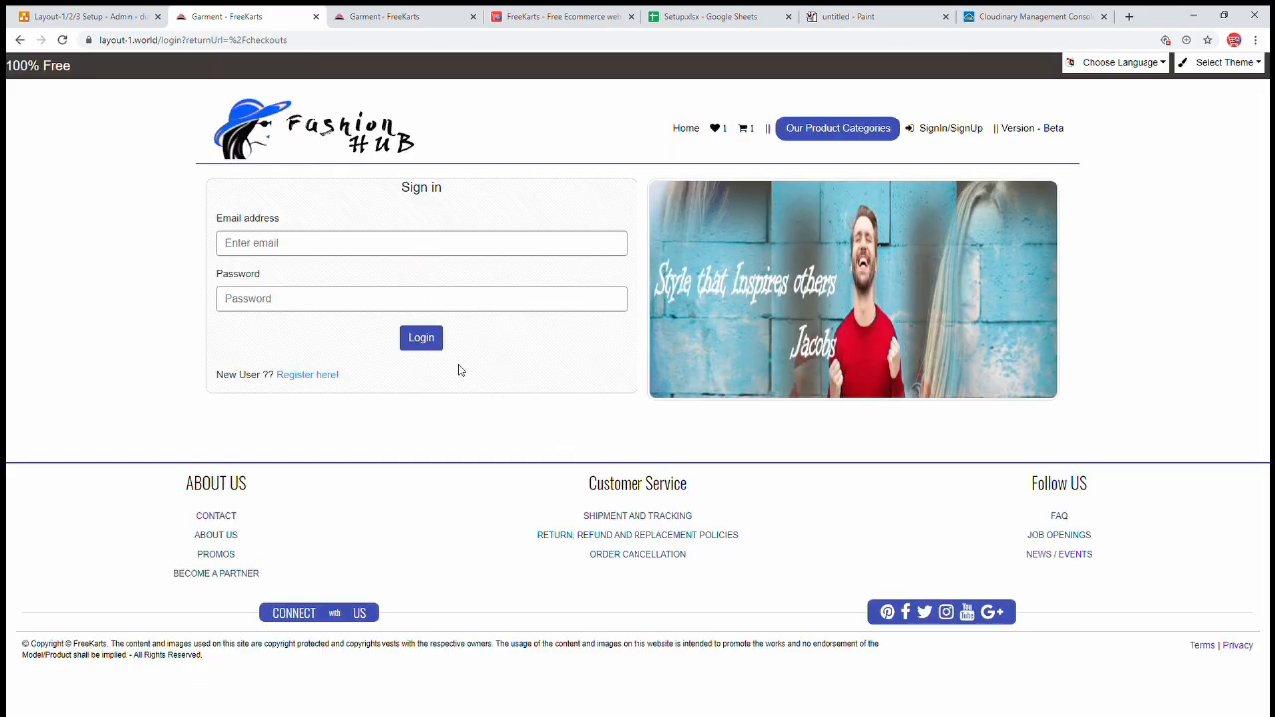
{"action": "left_click", "coordinate": [414, 243]}
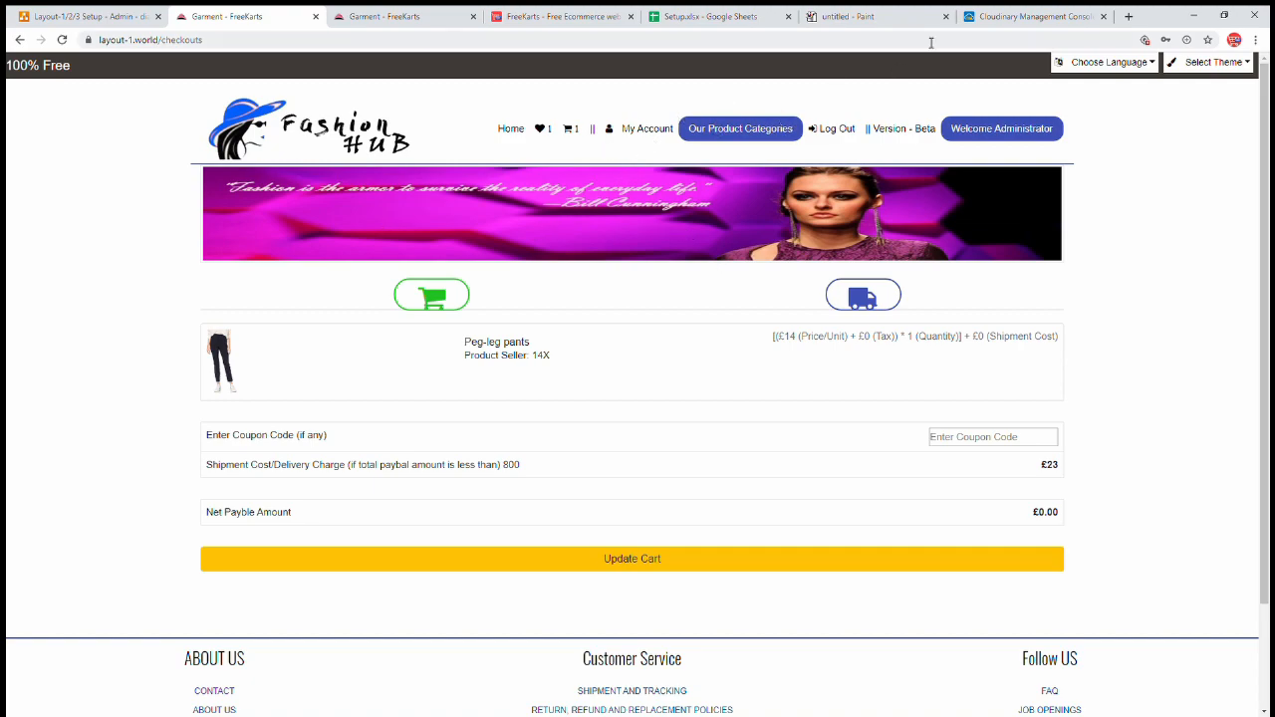
- Paste the Cloudinary banner URL into the Checkout Page Banner field
{"action": "left_click", "coordinate": [1017, 22]}
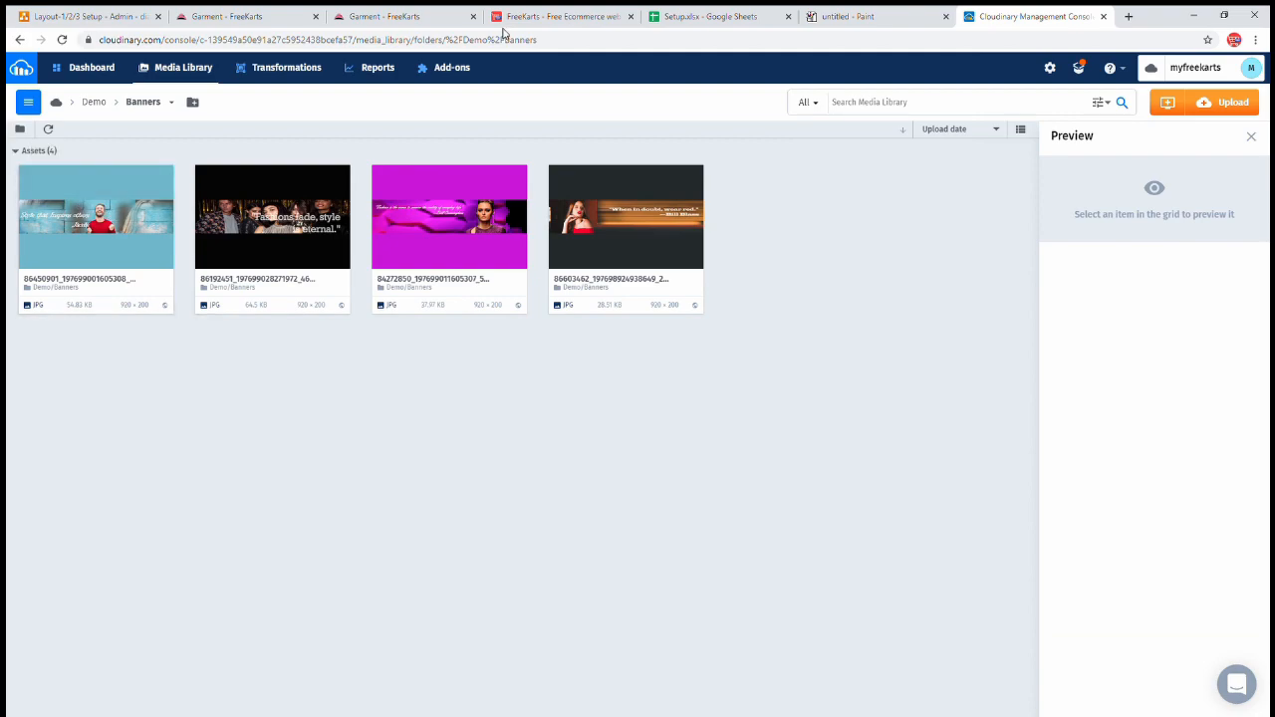
{"action": "left_click", "coordinate": [419, 17]}
{"action": "left_click", "coordinate": [780, 287]}
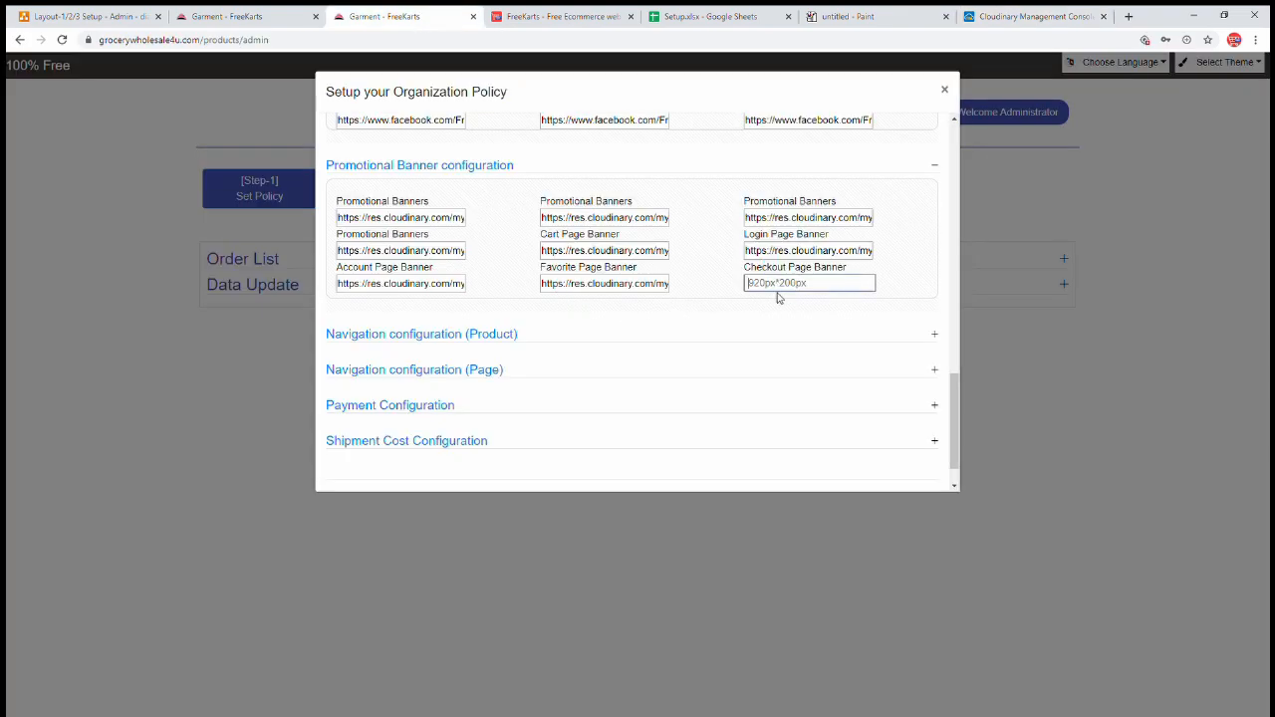
{"action": "key", "text": "ctrl+v"}
{"action": "left_click", "coordinate": [647, 321]}
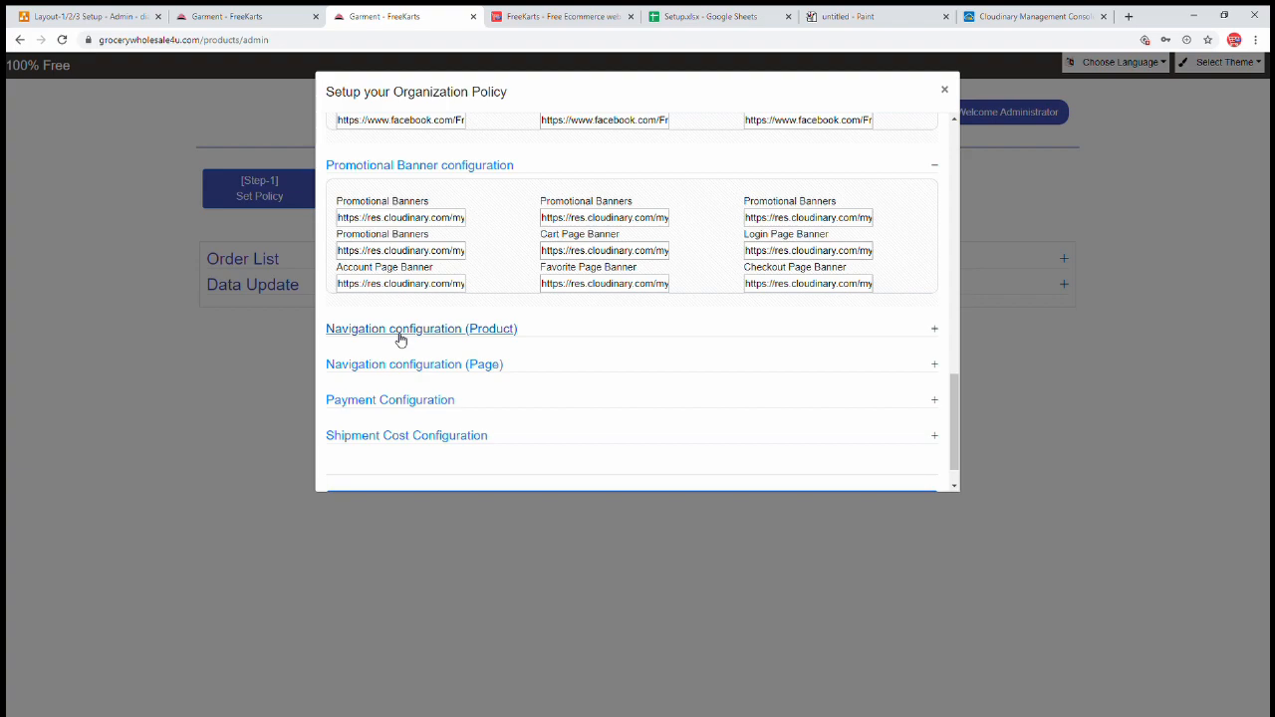
- Check the storefront's Women subcategories, then expand the first product navigation root's child rows
{"action": "left_click", "coordinate": [249, 22]}
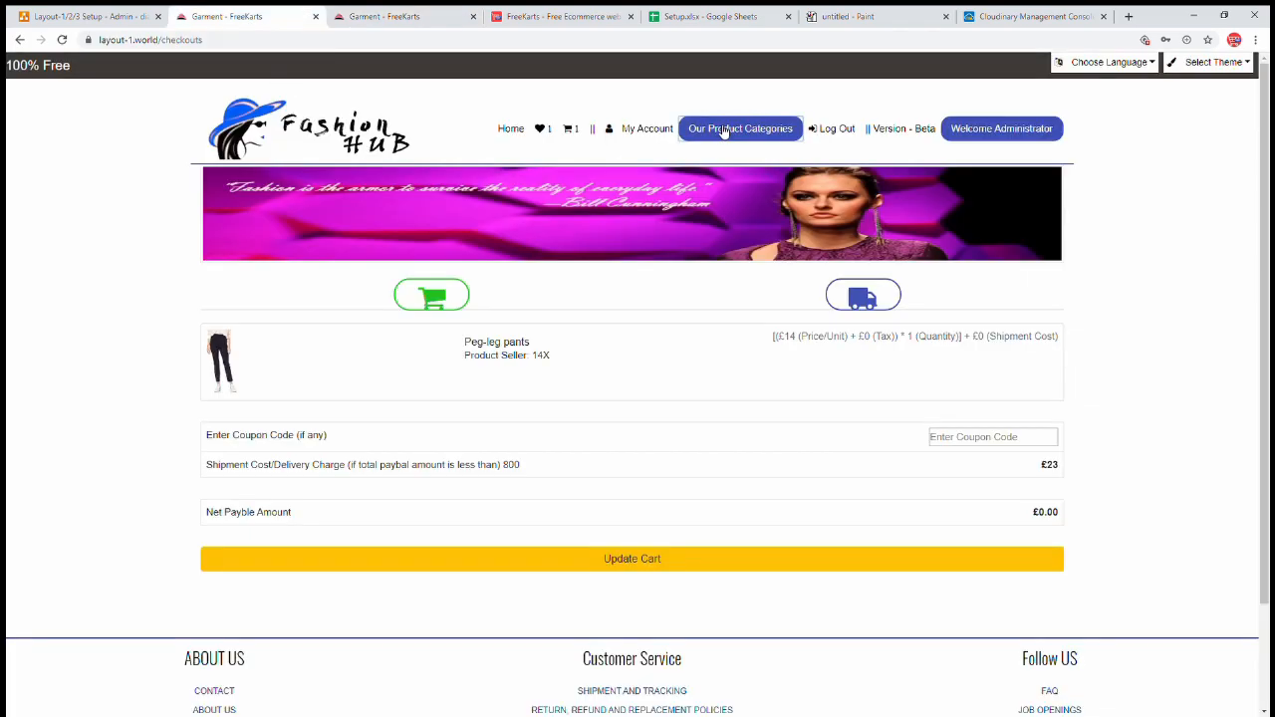
{"action": "left_click", "coordinate": [724, 132]}
{"action": "left_click", "coordinate": [70, 127]}
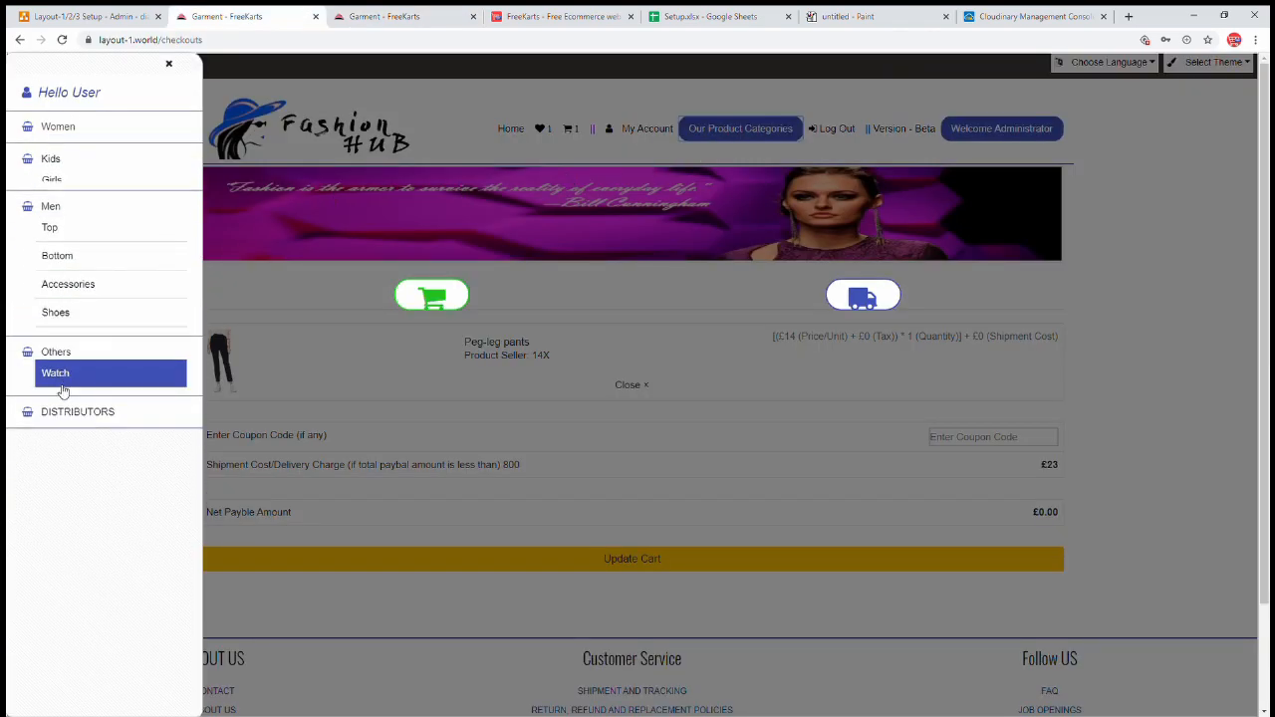
{"action": "left_click", "coordinate": [355, 26]}
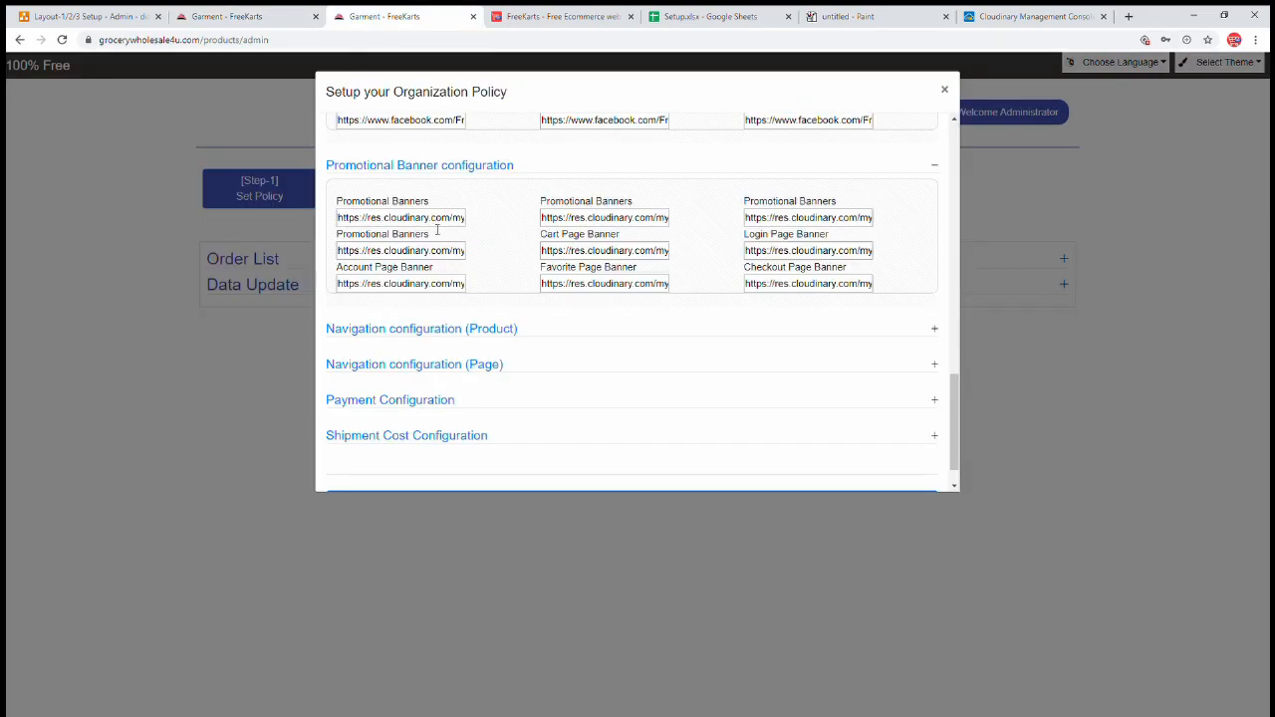
{"action": "left_click", "coordinate": [498, 330]}
{"action": "scroll", "coordinate": [557, 319], "scroll_direction": "down", "scroll_amount": 2}
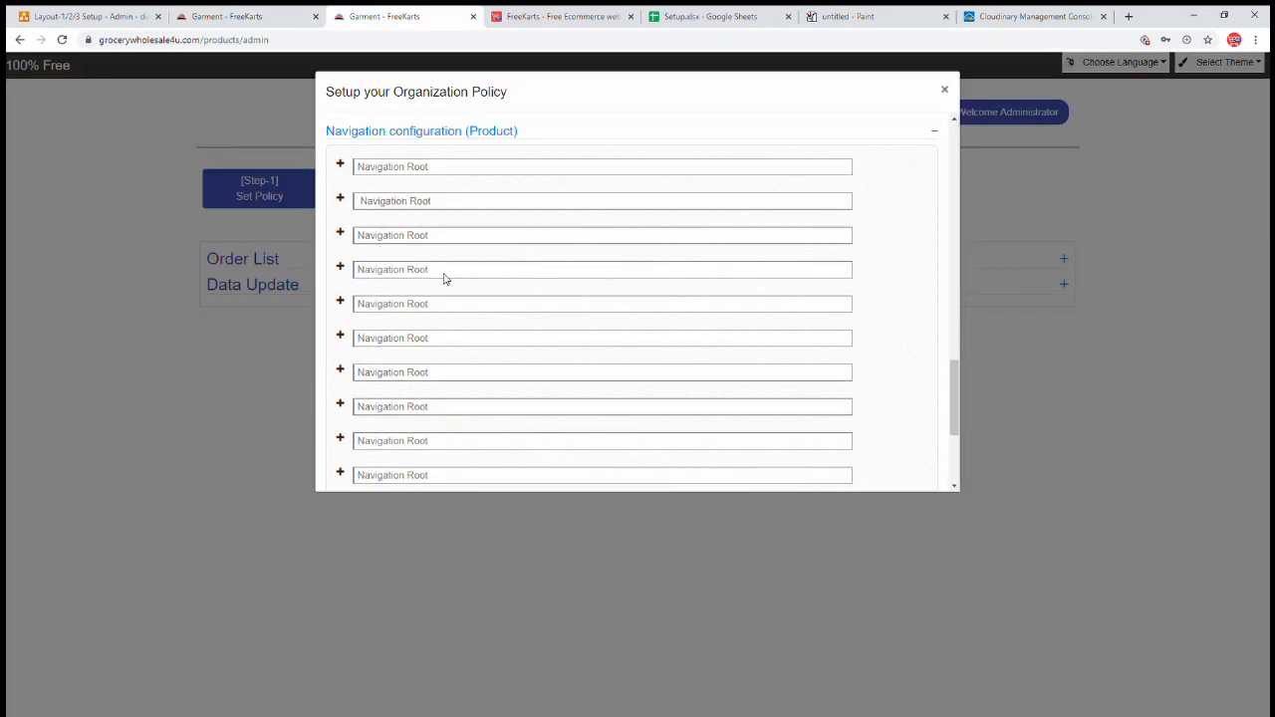
{"action": "left_click", "coordinate": [341, 165]}
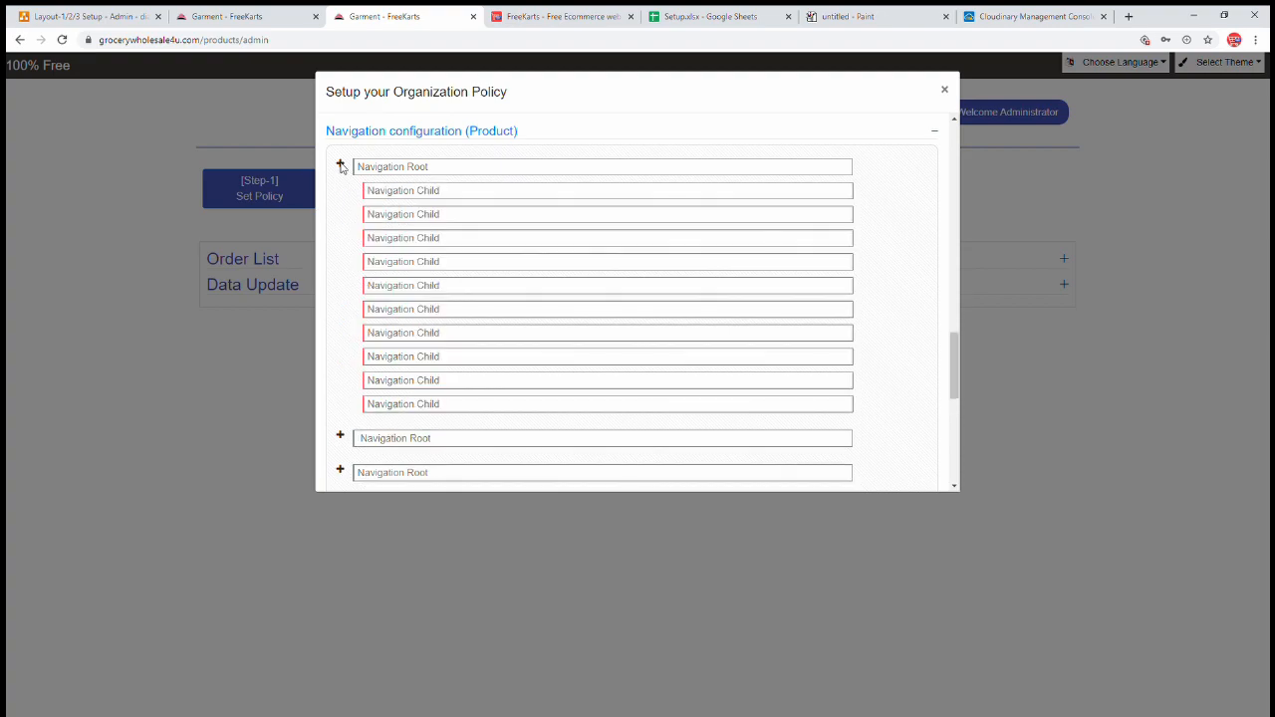
- Name the first navigation root Women and enter Tunic as its first child
{"action": "left_click", "coordinate": [389, 169]}
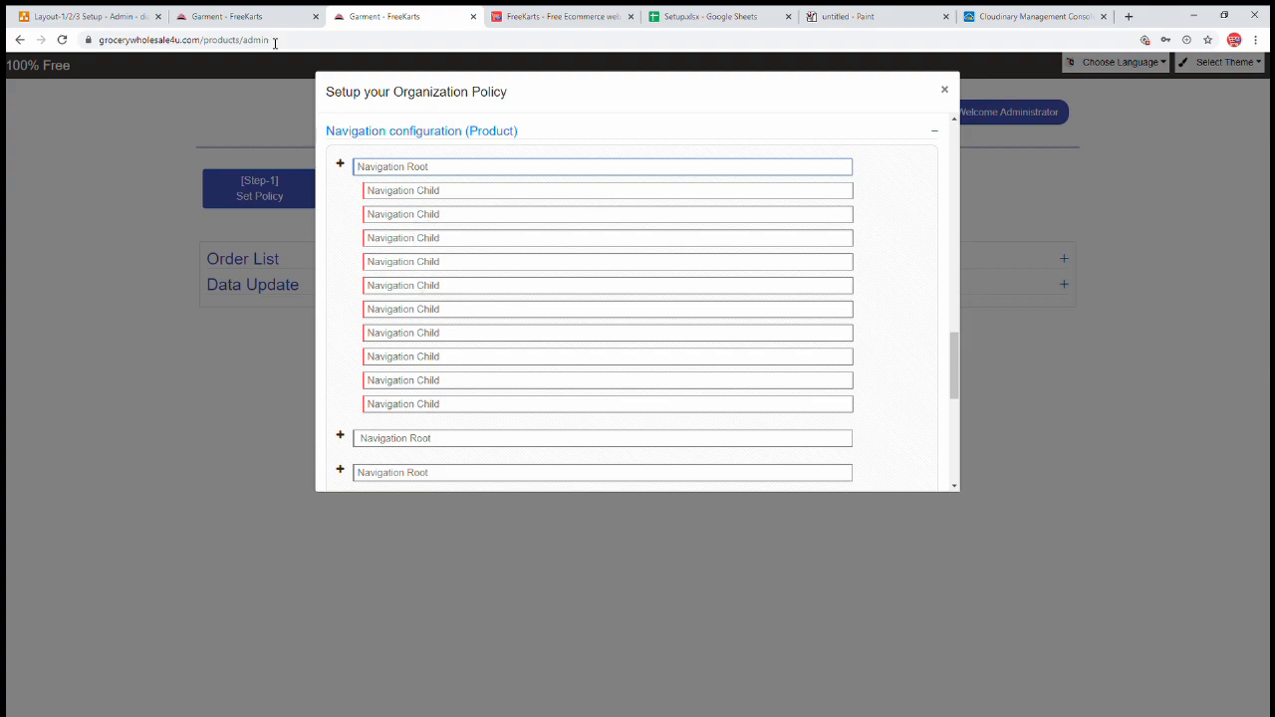
{"action": "left_click", "coordinate": [245, 15]}
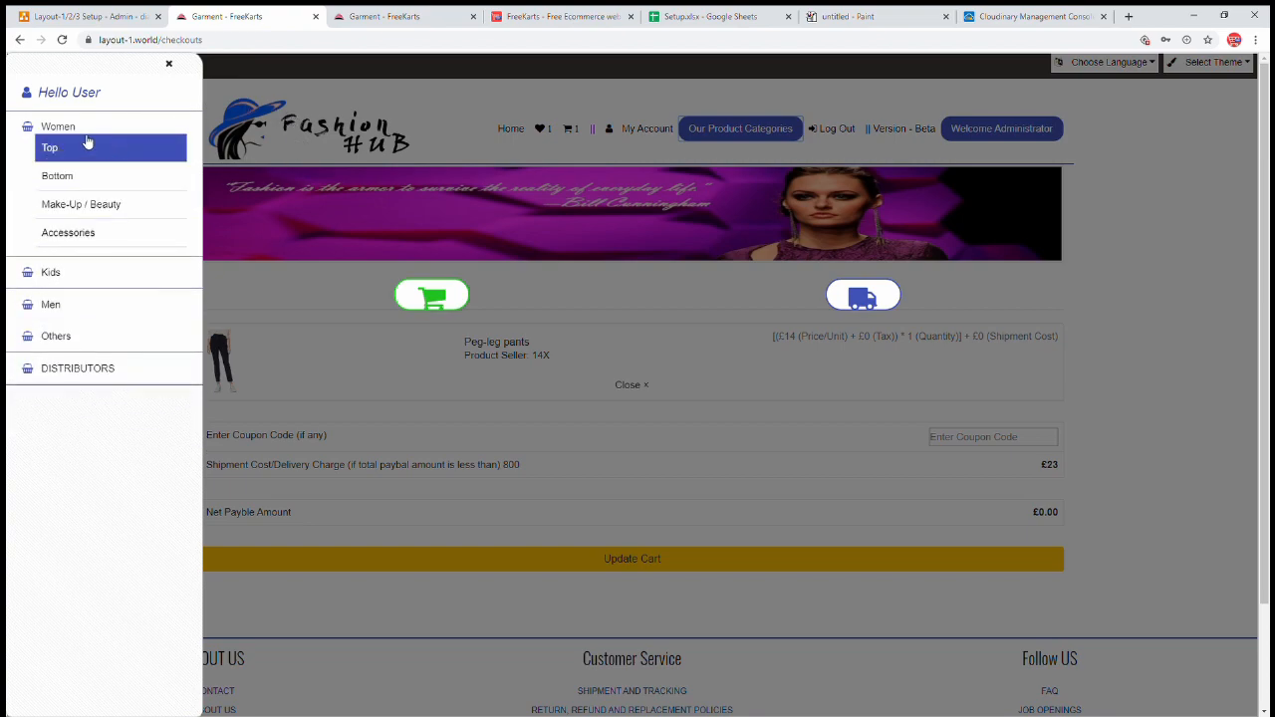
{"action": "left_click", "coordinate": [374, 17]}
{"action": "type", "text": "Women"}
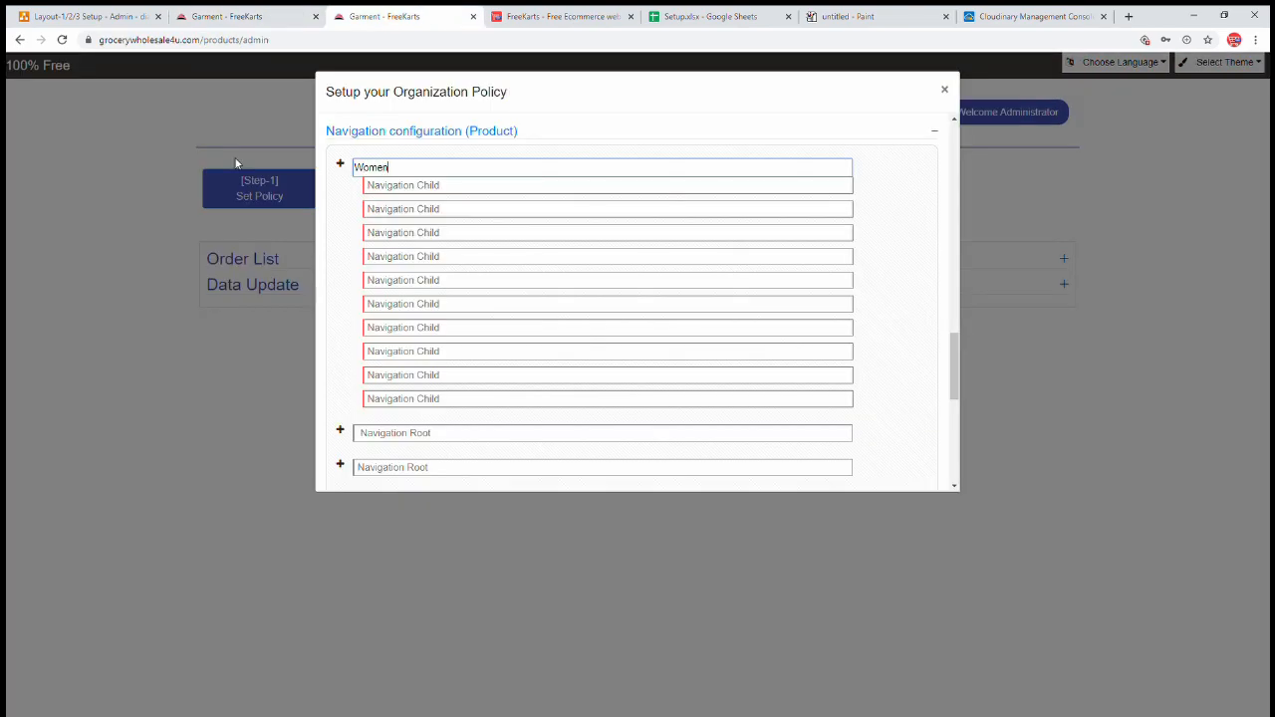
{"action": "left_click", "coordinate": [390, 189]}
{"action": "type", "text": "Tunic"}
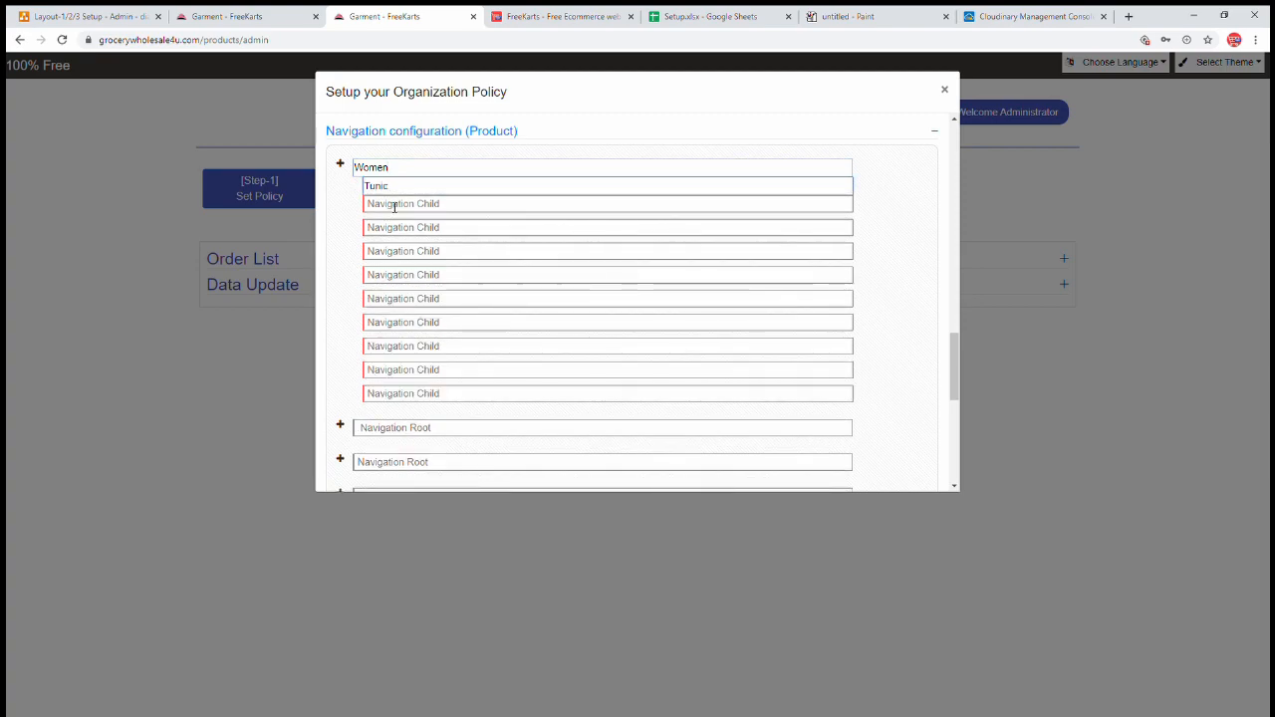
{"action": "left_click", "coordinate": [391, 203]}
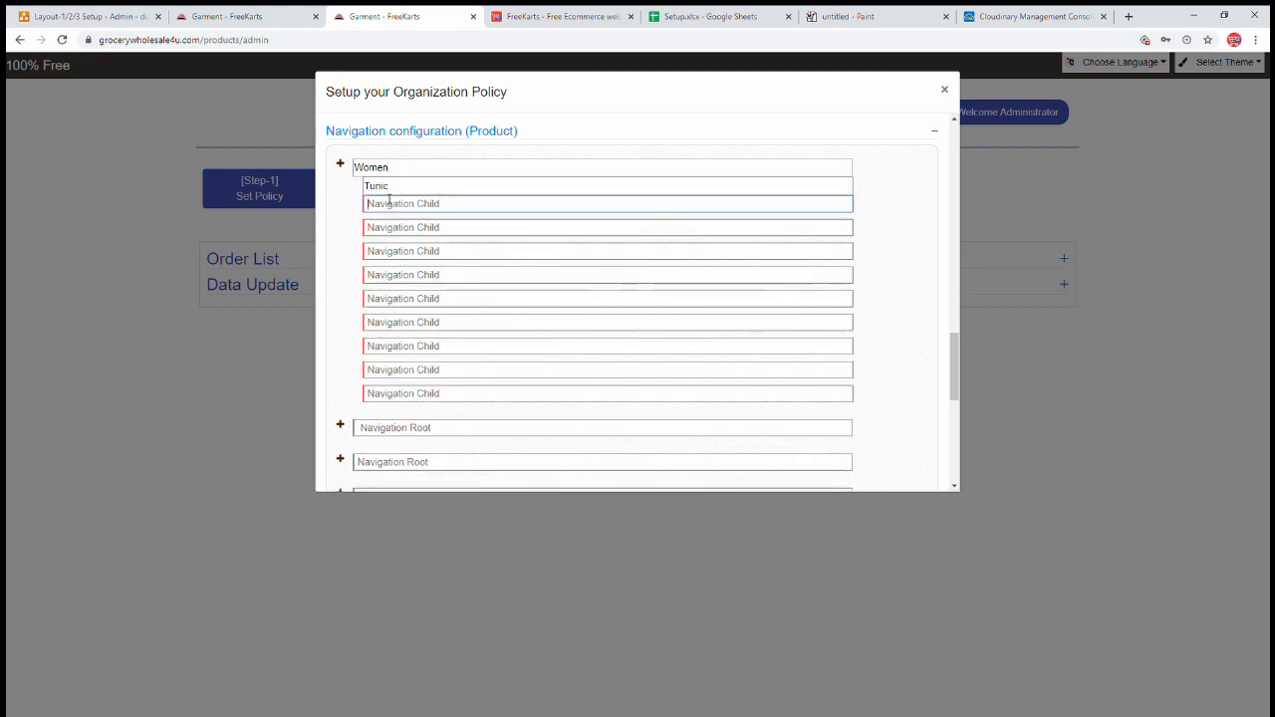
- Replace Tunic with Top and add Bottom as the second Women child
{"action": "left_click", "coordinate": [264, 20]}
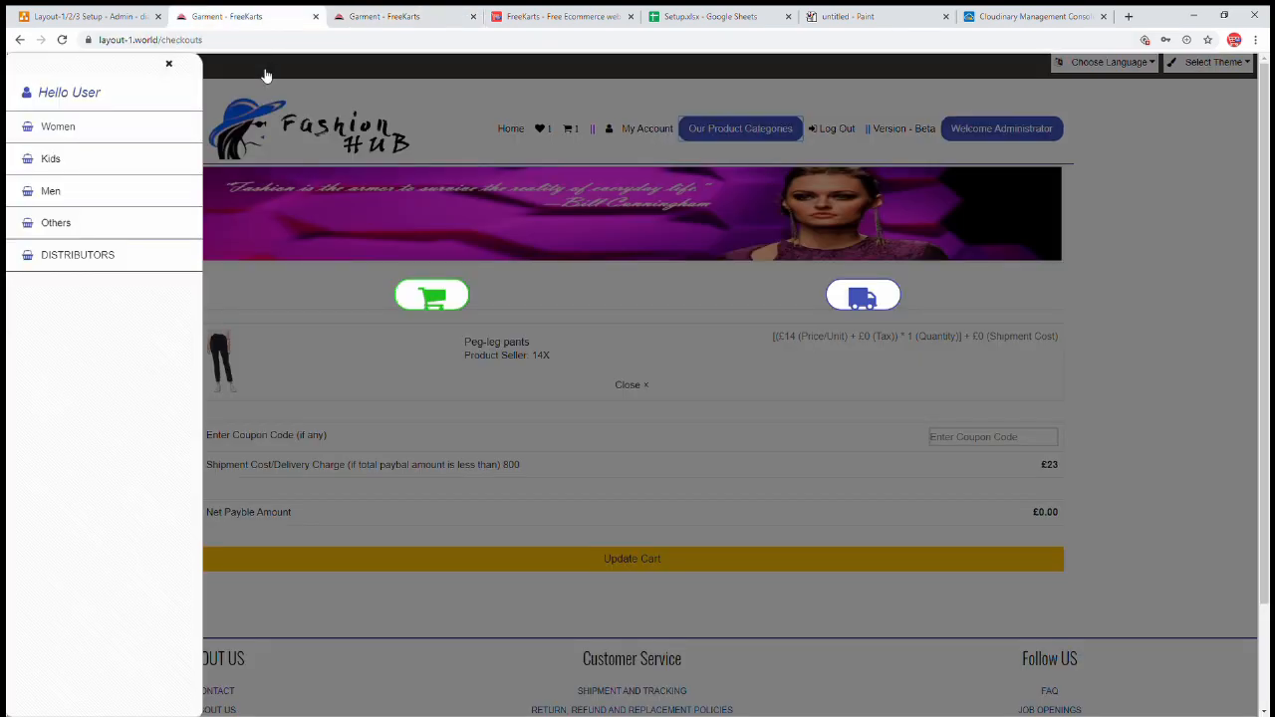
{"action": "left_click", "coordinate": [80, 123]}
{"action": "left_click", "coordinate": [373, 14]}
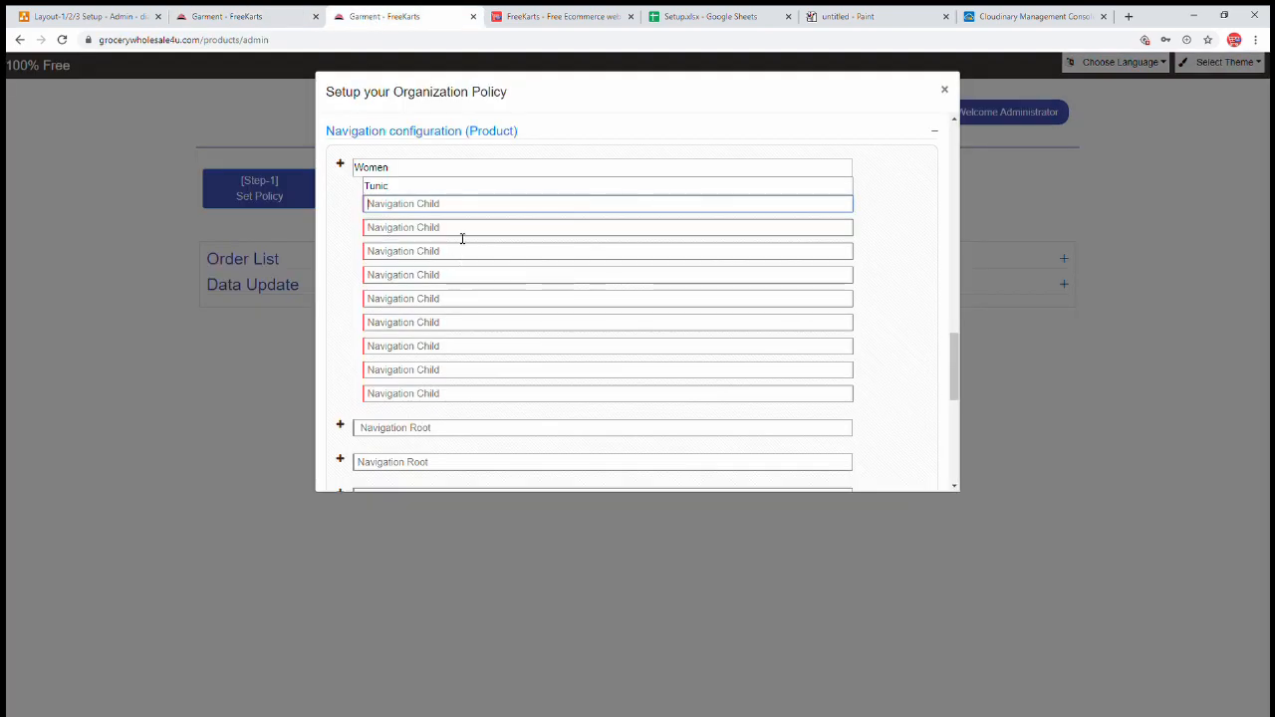
{"action": "double_click", "coordinate": [421, 187]}
{"action": "type", "text": "T"}
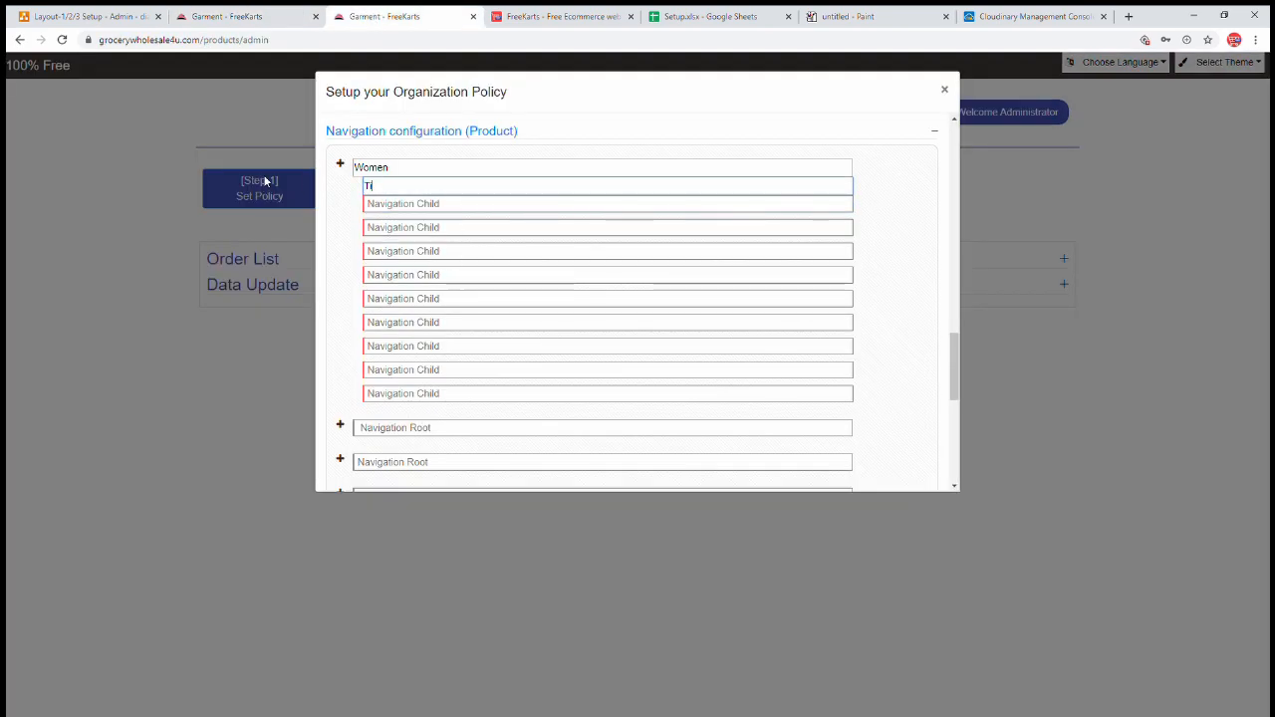
{"action": "key", "text": "BackSpace"}
{"action": "key", "text": "BackSpace"}
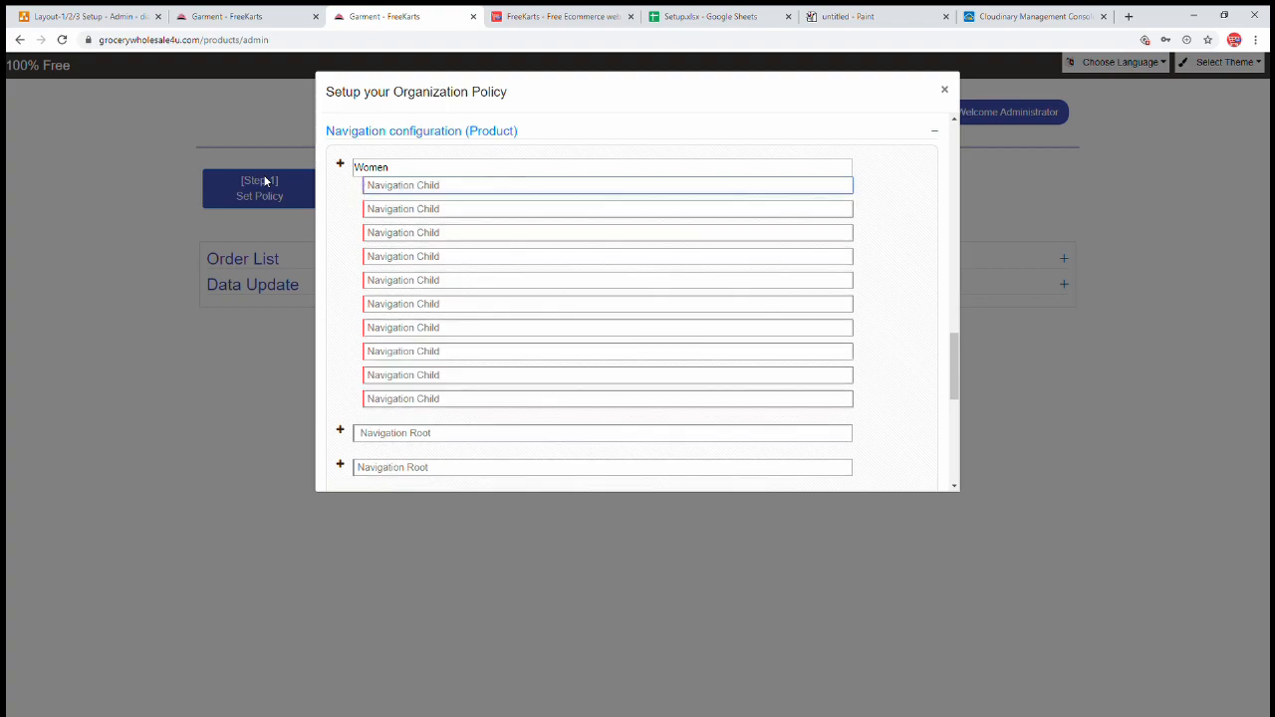
{"action": "type", "text": "Top"}
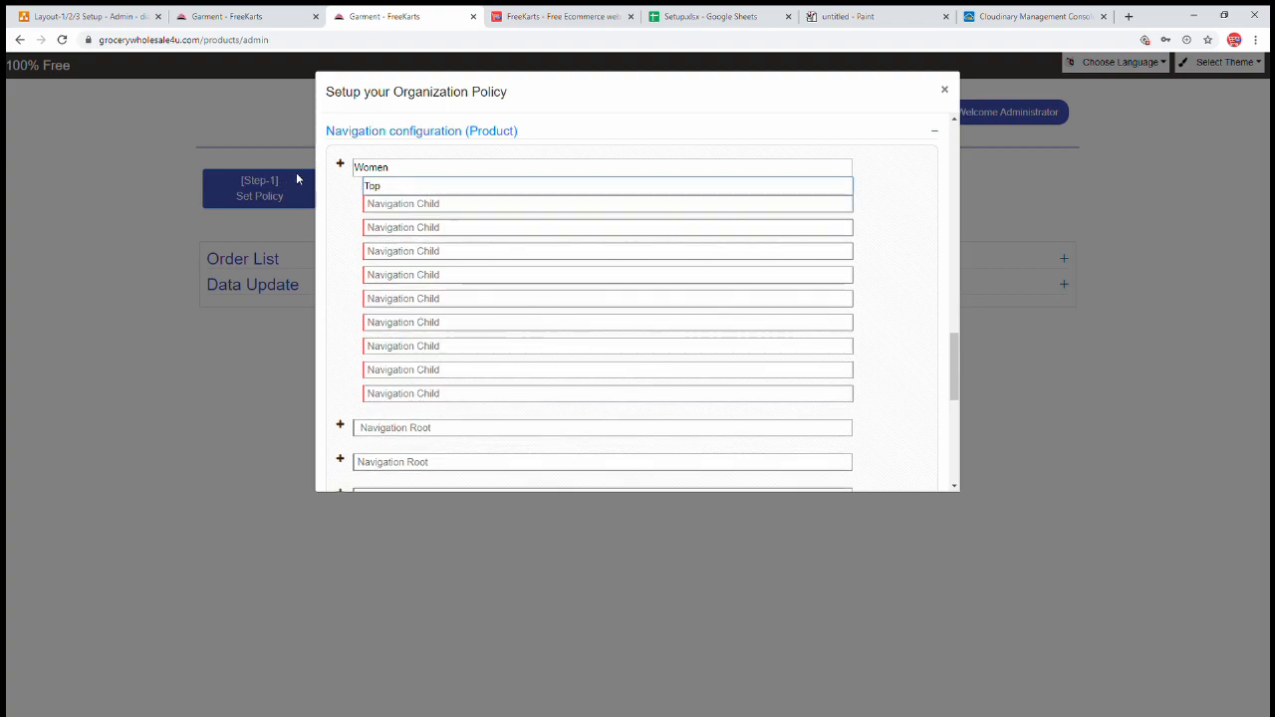
{"action": "key", "text": "Tab"}
{"action": "type", "text": "Bot"}
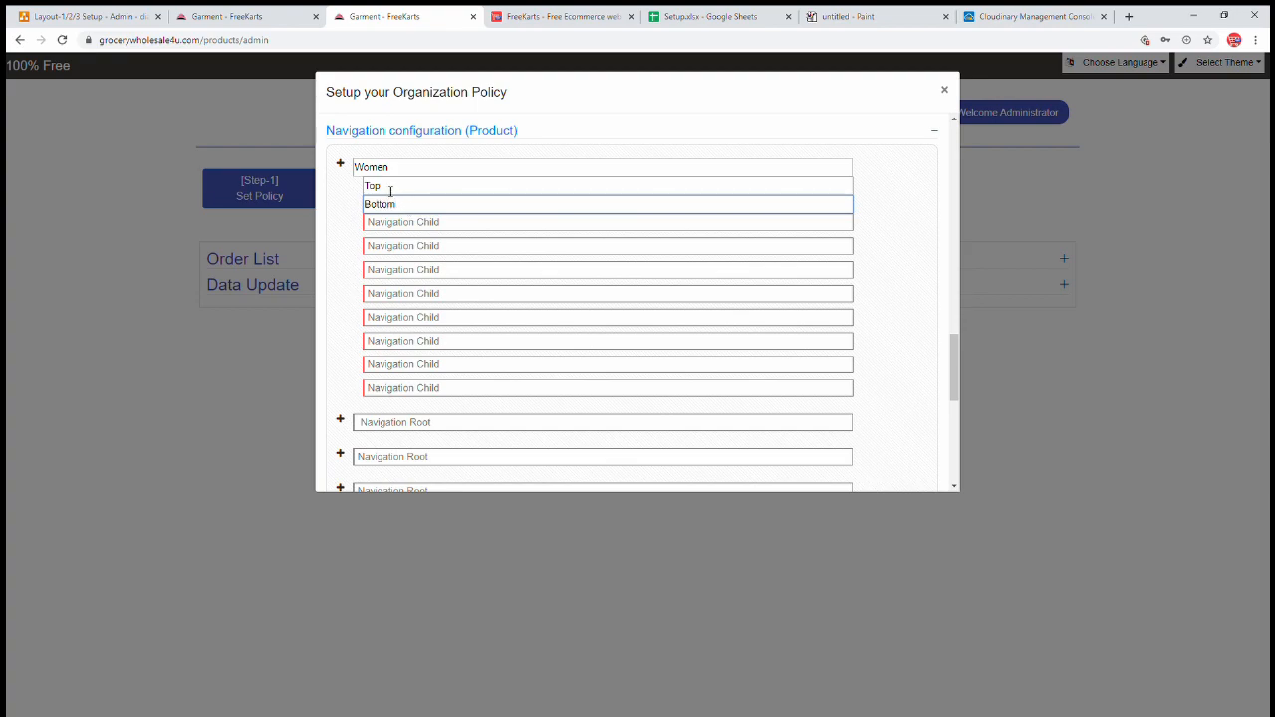
{"action": "left_click_drag", "start_coordinate": [388, 189], "coordinate": [360, 185]}
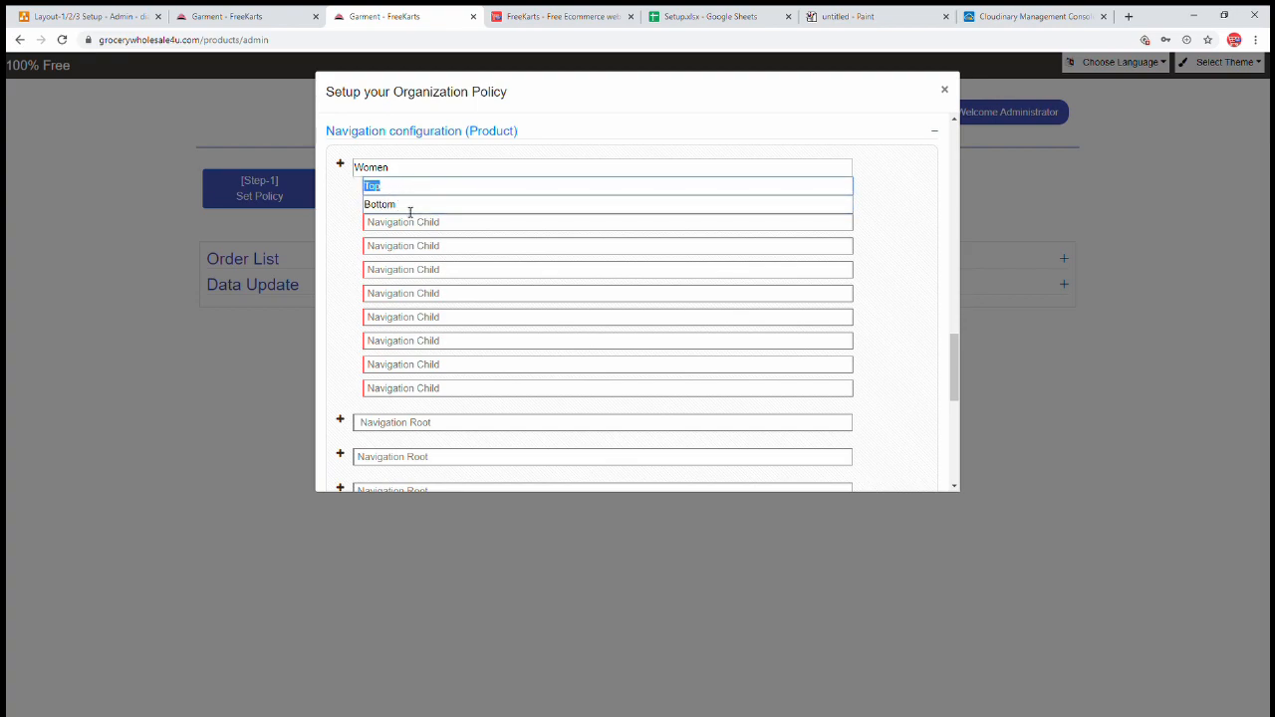
{"action": "left_click", "coordinate": [227, 16]}
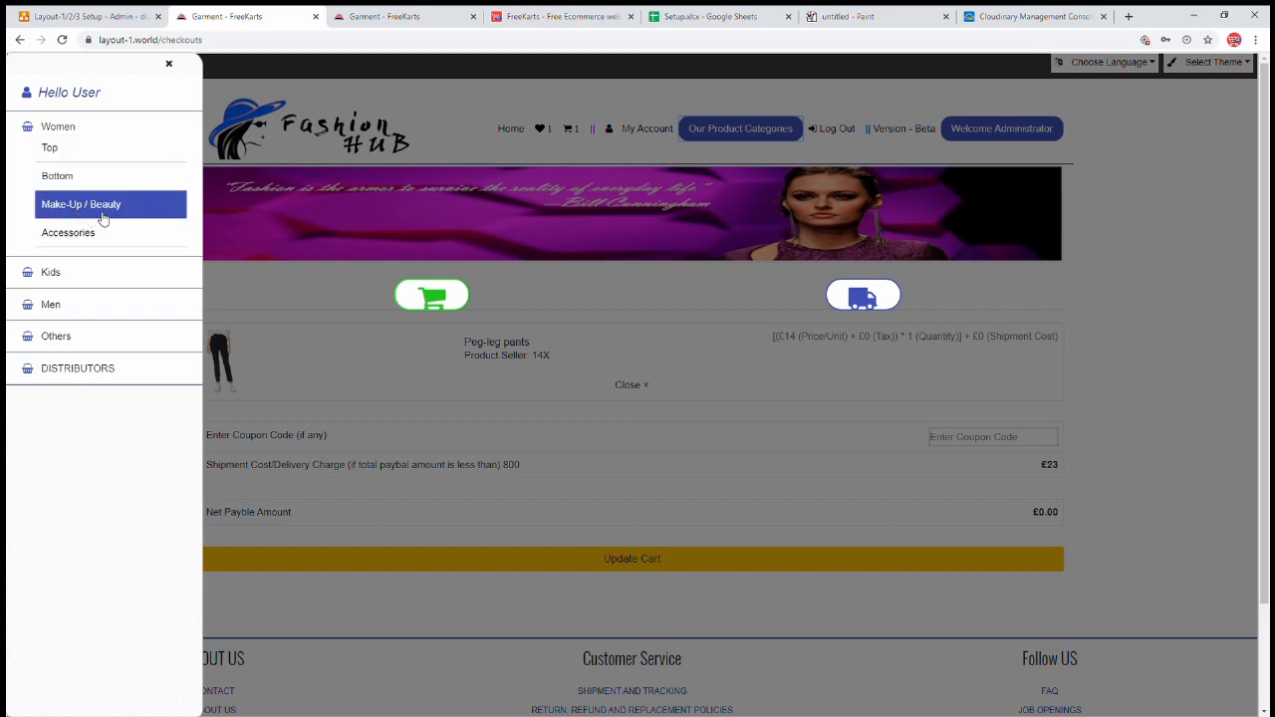
{"action": "left_click", "coordinate": [365, 22]}
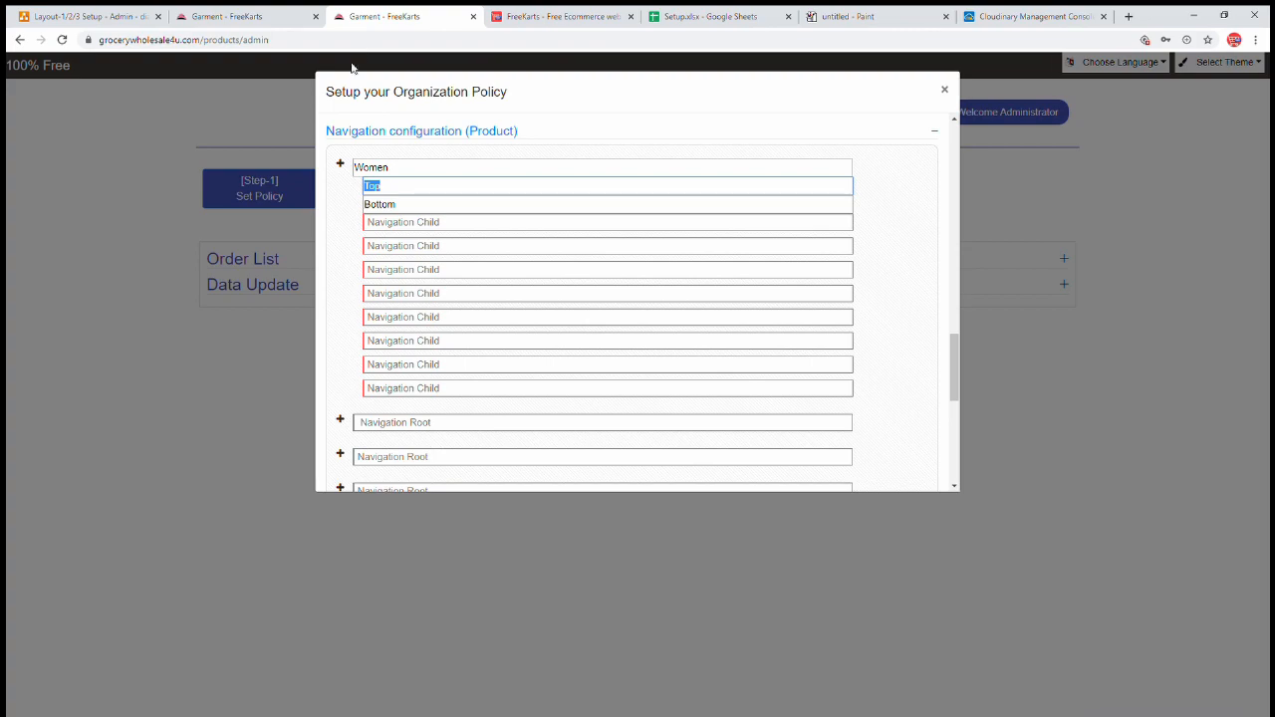
- Set the remaining unused Women child rows to 0 and collapse the root
{"action": "left_click", "coordinate": [416, 227]}
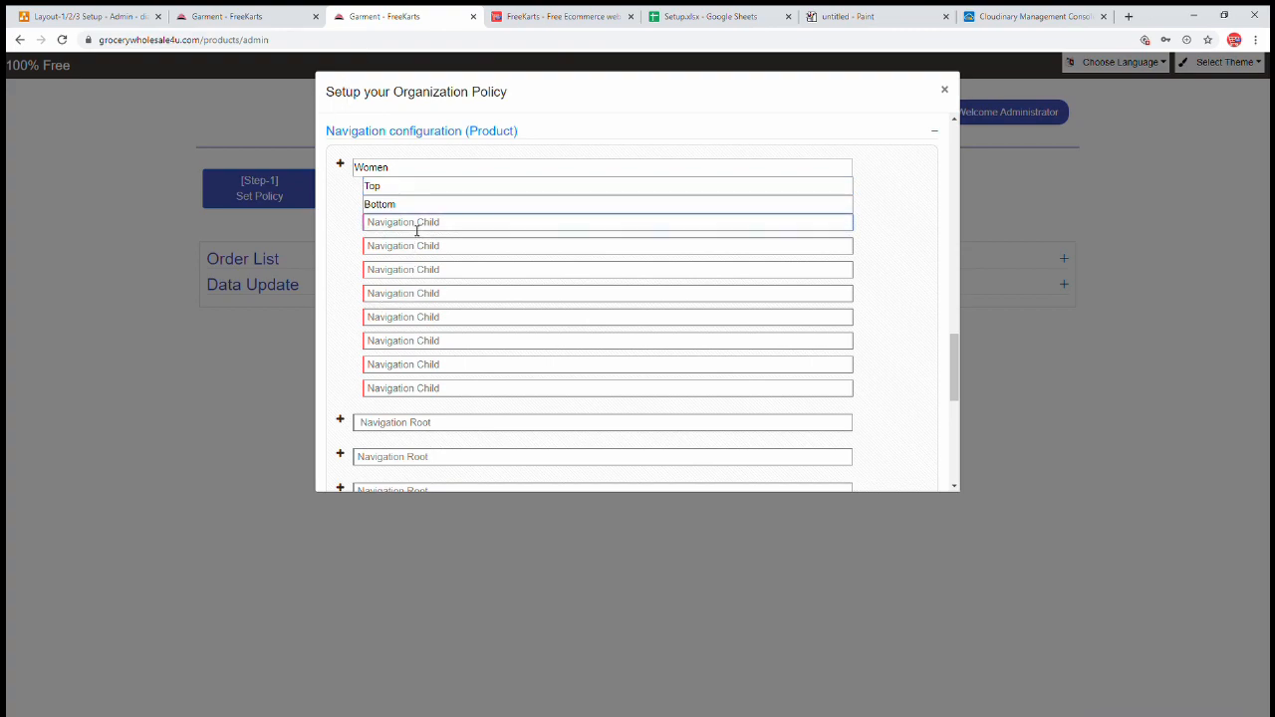
{"action": "type", "text": "0"}
{"action": "key", "text": "Tab"}
{"action": "type", "text": "0"}
{"action": "key", "text": "Tab"}
{"action": "type", "text": "0"}
{"action": "key", "text": "Tab"}
{"action": "type", "text": "0"}
{"action": "key", "text": "Tab"}
{"action": "type", "text": "0"}
{"action": "key", "text": "Tab"}
{"action": "type", "text": "0"}
{"action": "key", "text": "Tab"}
{"action": "type", "text": "0"}
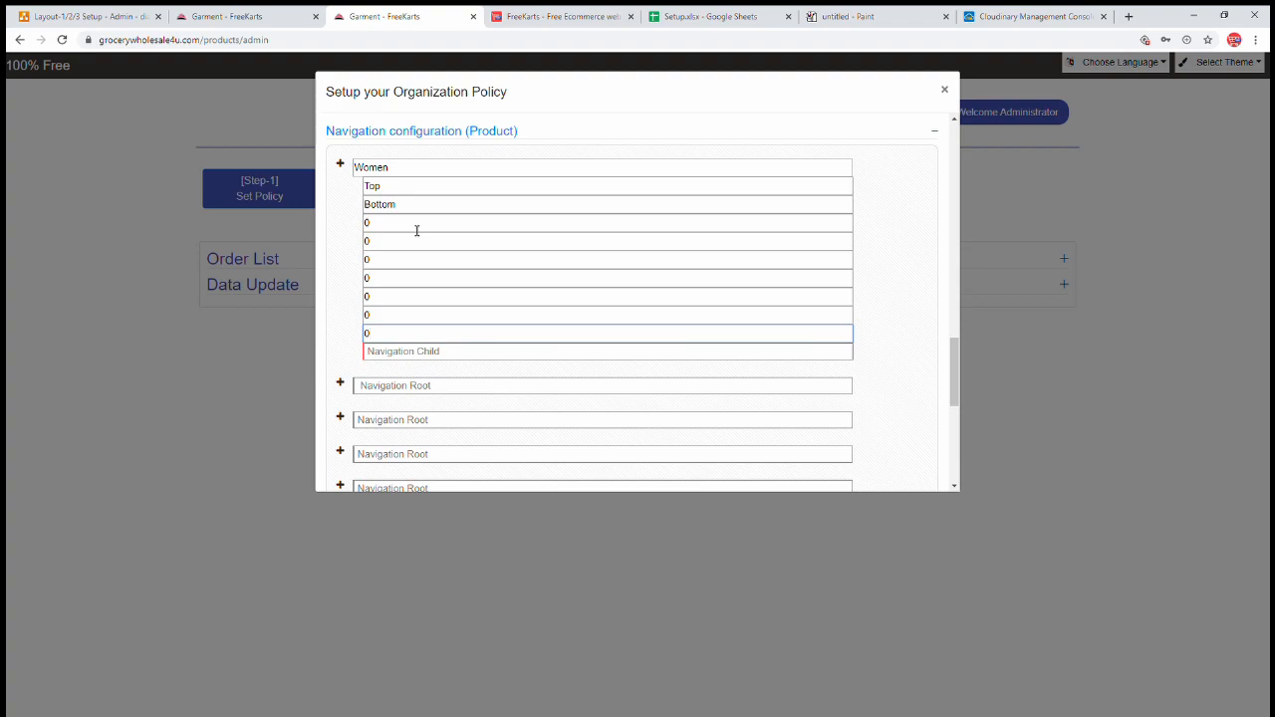
{"action": "key", "text": "Tab"}
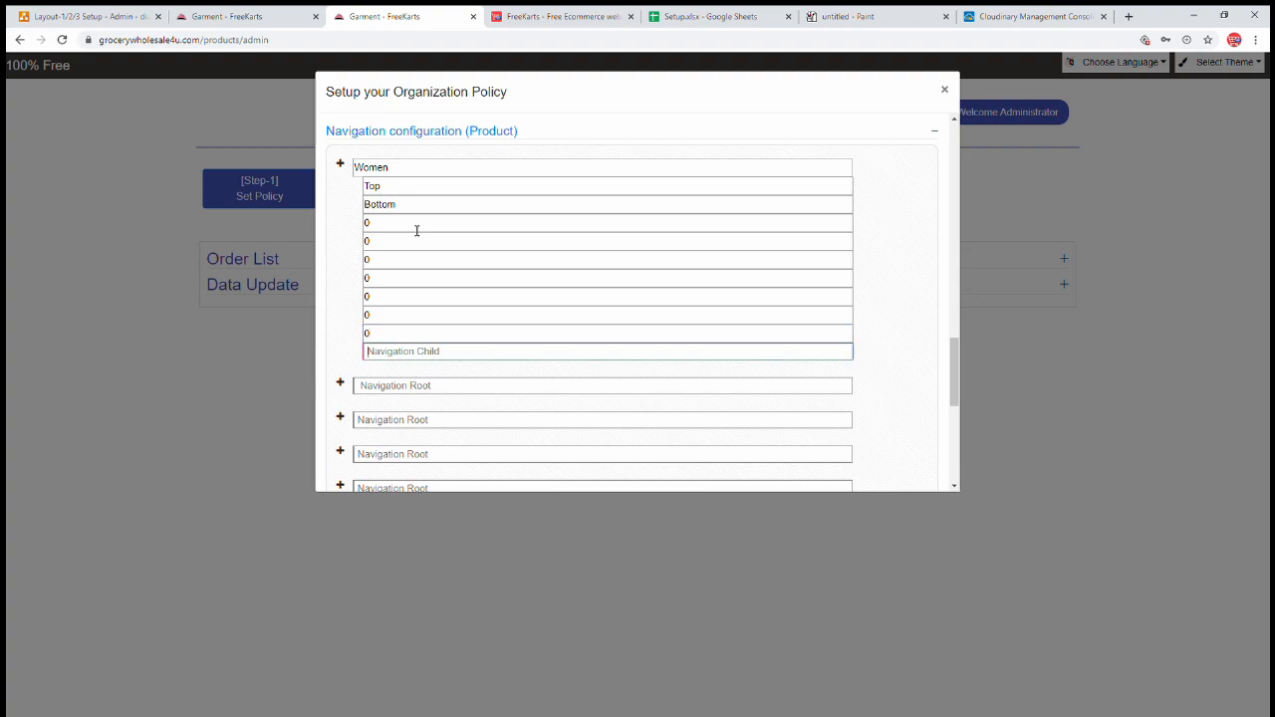
{"action": "type", "text": "0"}
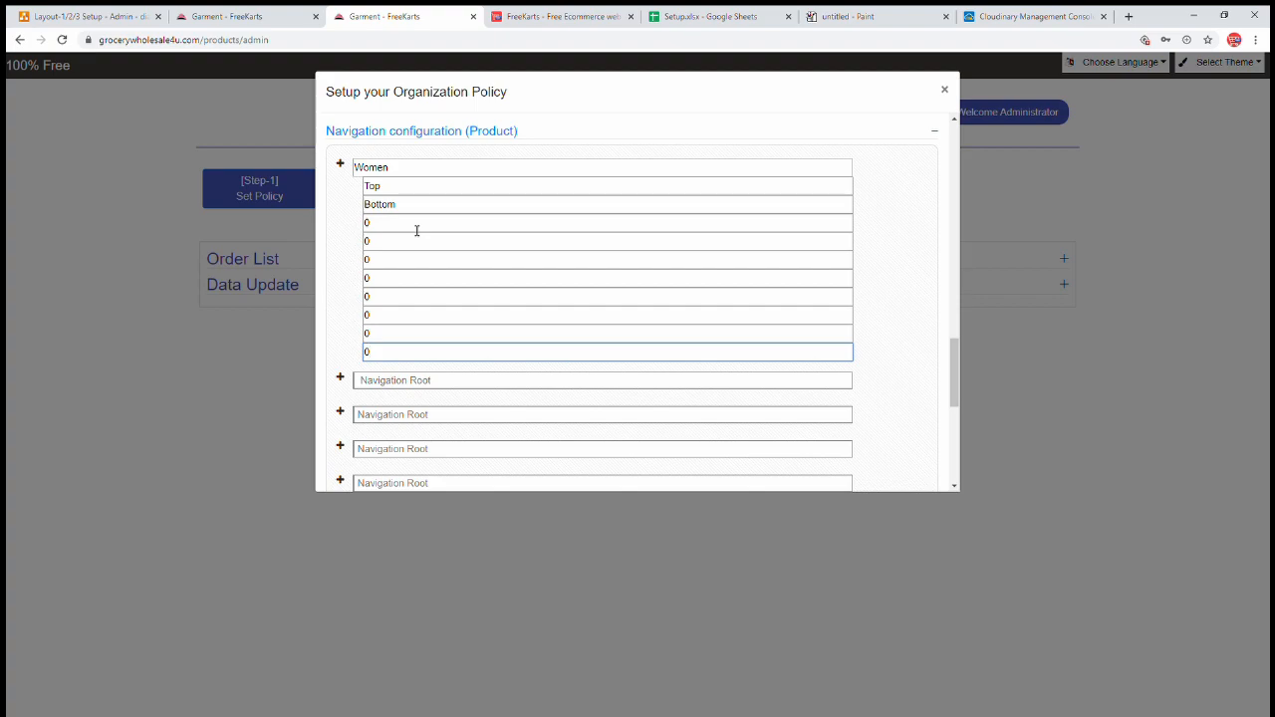
{"action": "left_click", "coordinate": [340, 165]}
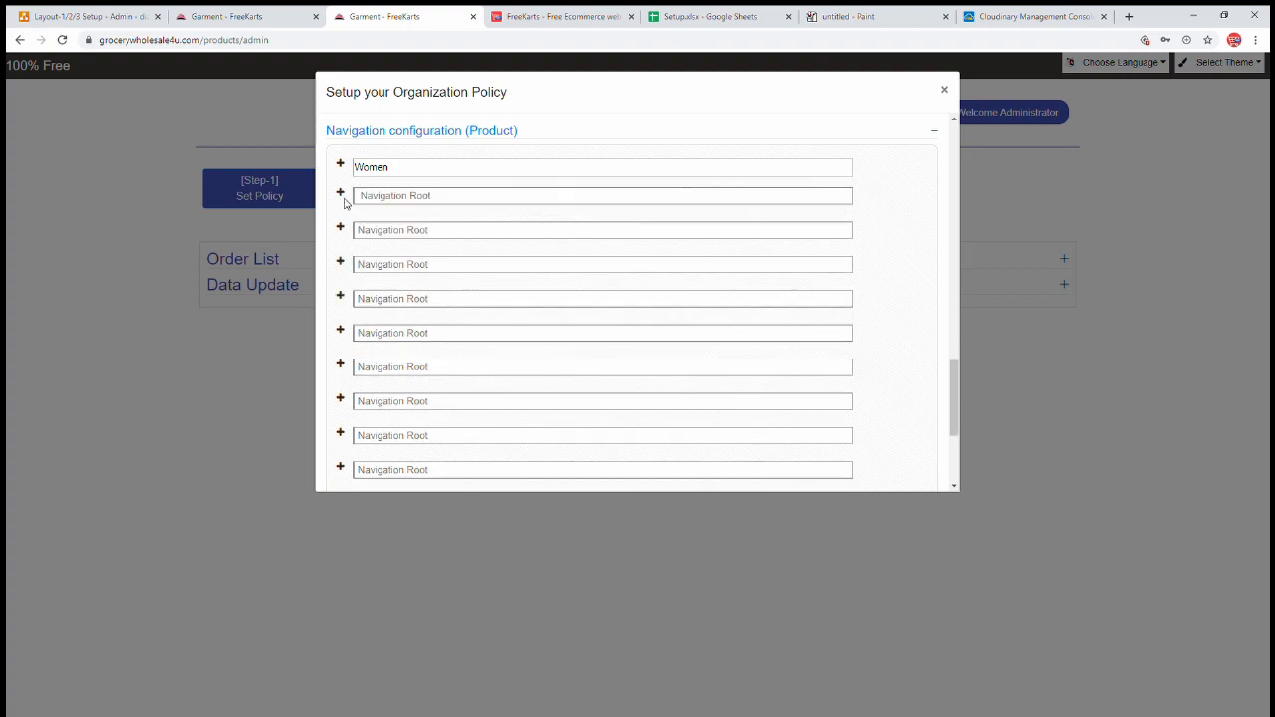
- Check the storefront checkout, then review Women's child rows in the policy dialog
{"action": "left_click", "coordinate": [340, 196]}
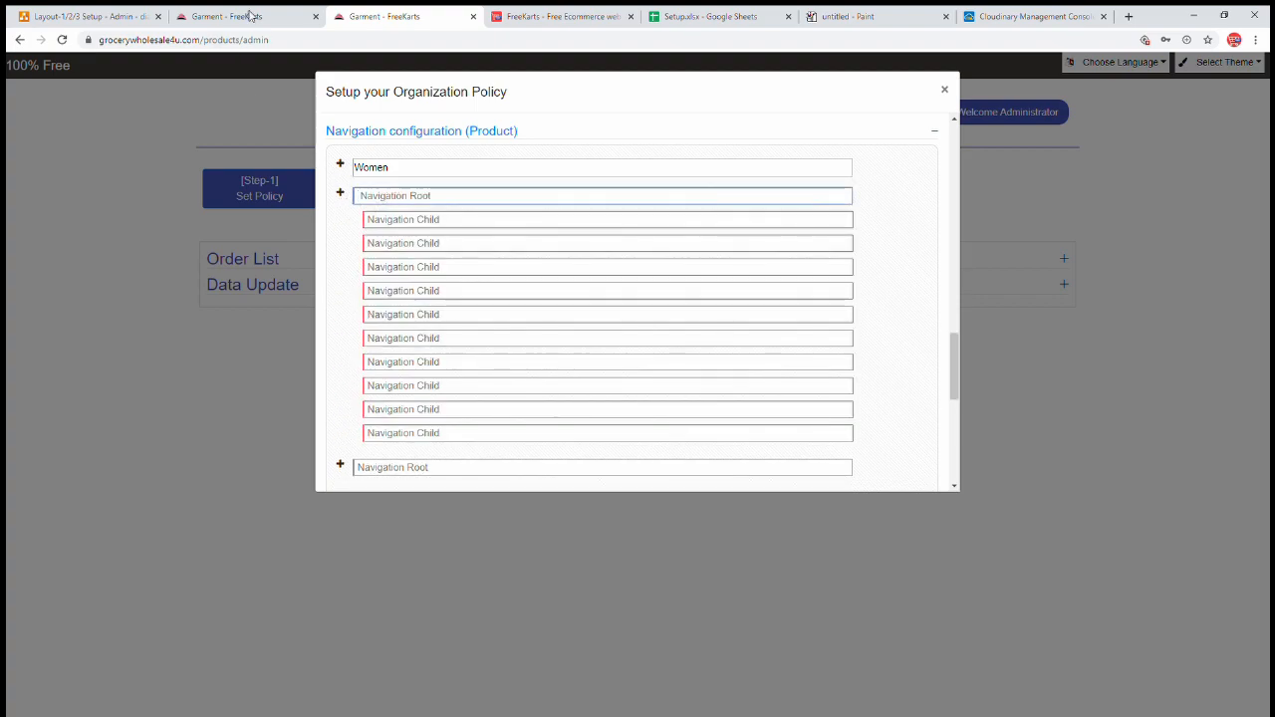
{"action": "left_click", "coordinate": [249, 16]}
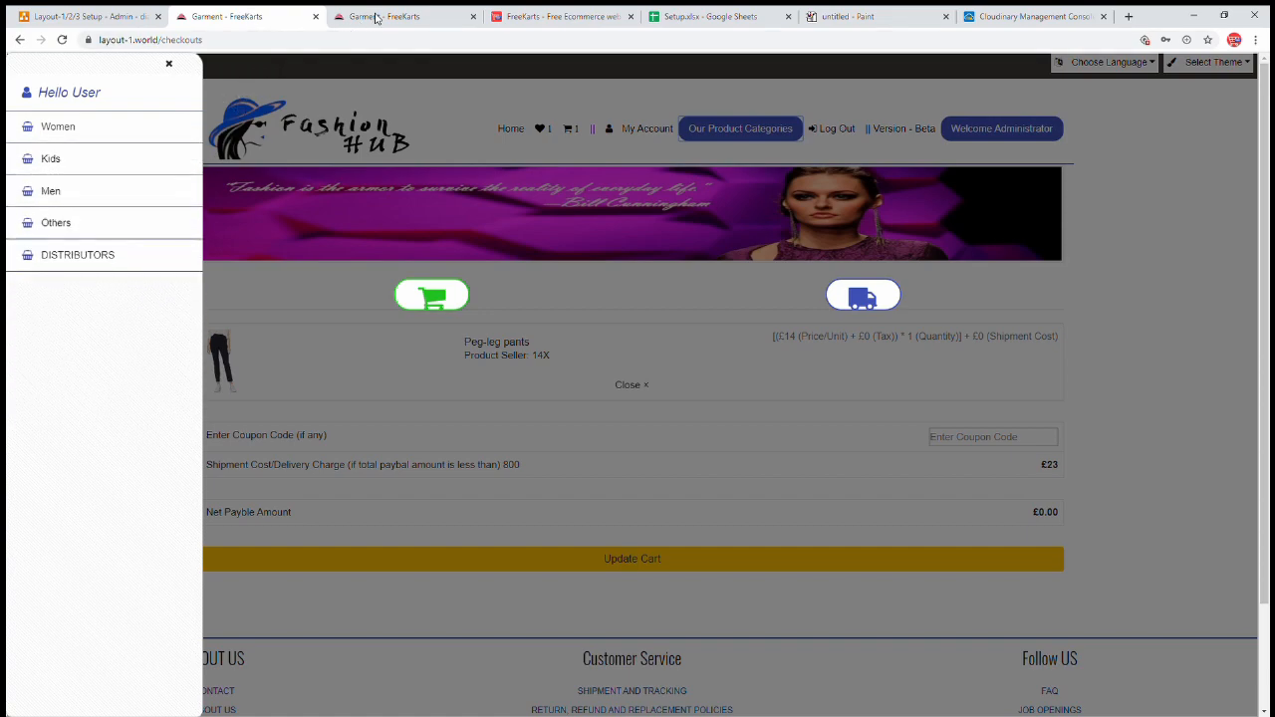
{"action": "left_click", "coordinate": [374, 16]}
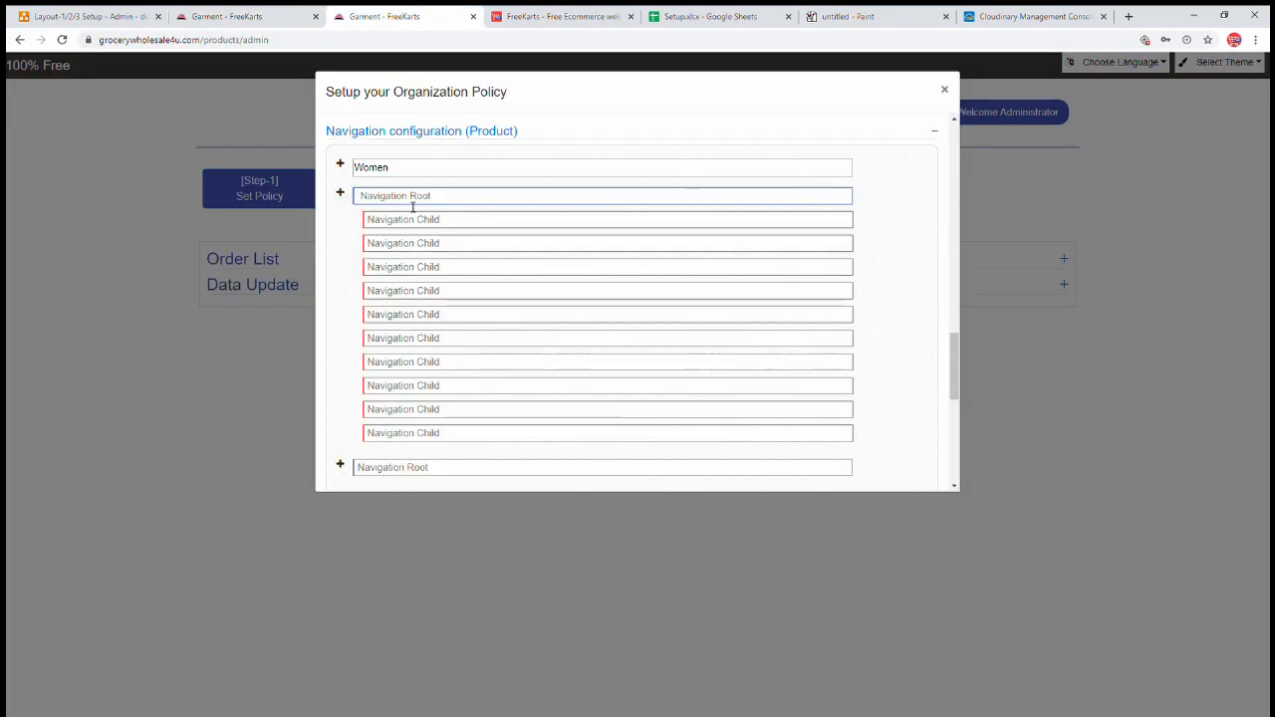
{"action": "left_click", "coordinate": [340, 165]}
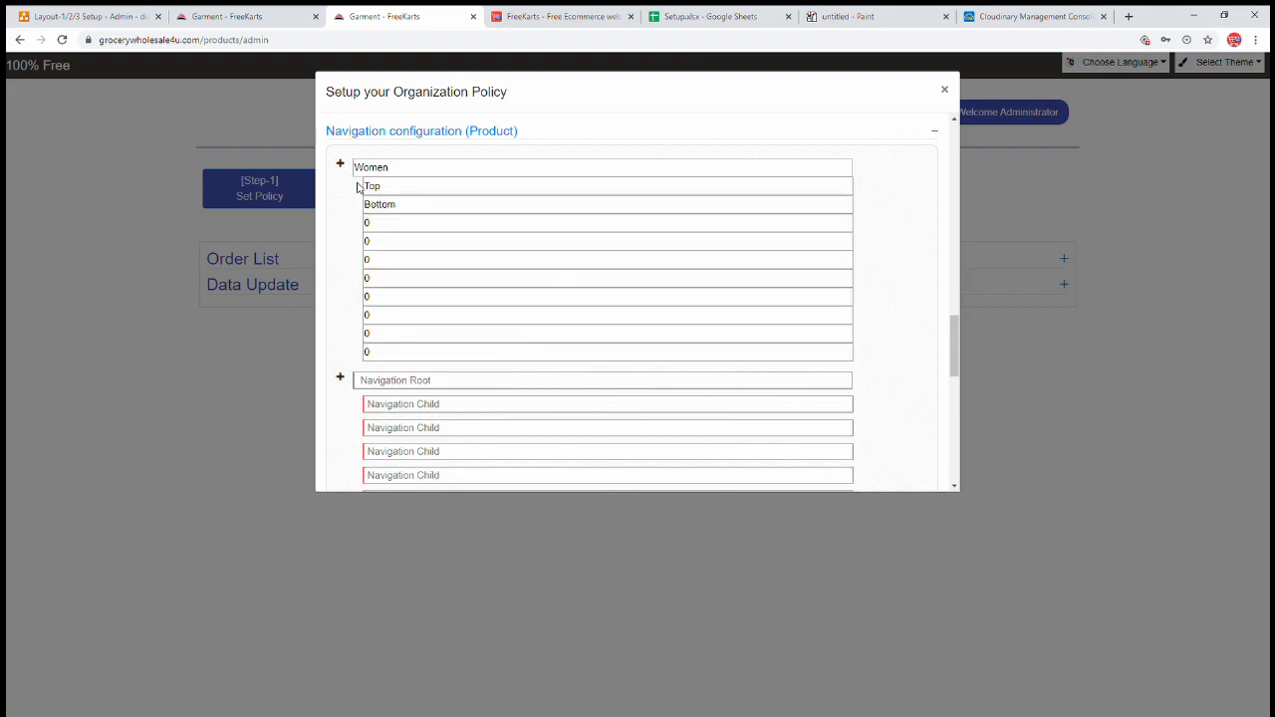
{"action": "left_click", "coordinate": [339, 164]}
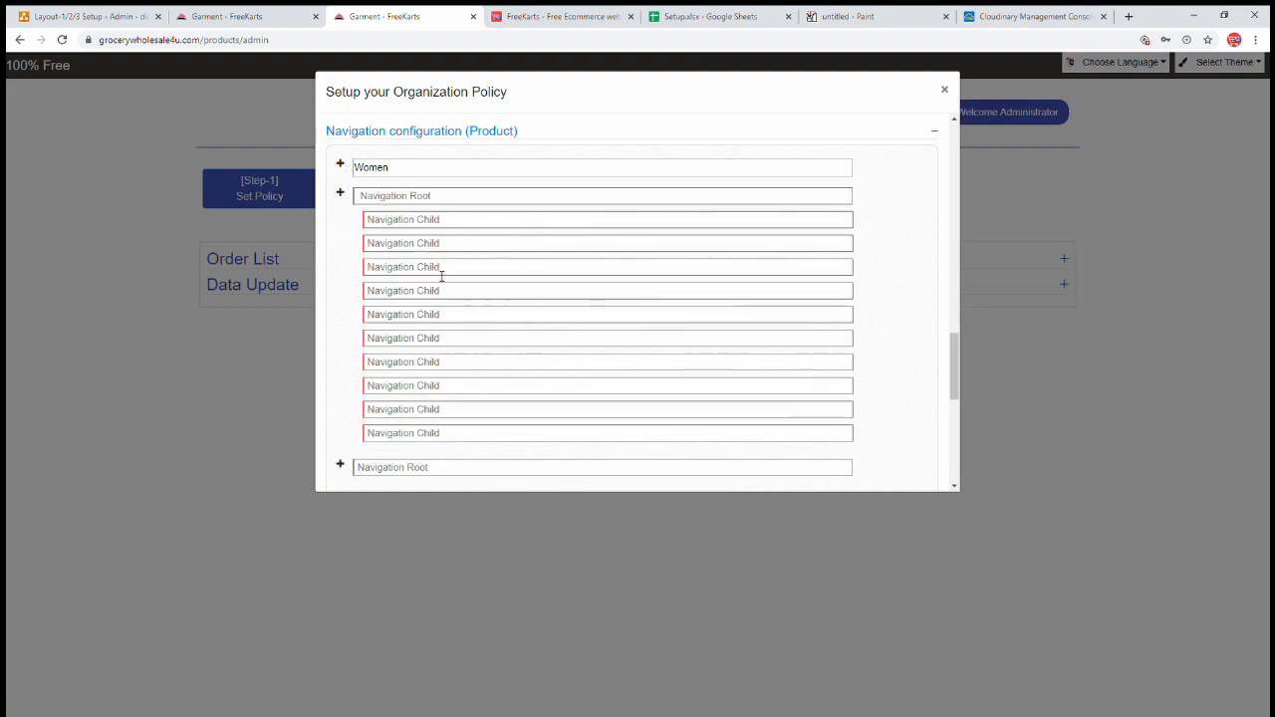
- Enter 0 in the empty root below Women and its child fields
{"action": "left_click", "coordinate": [408, 199]}
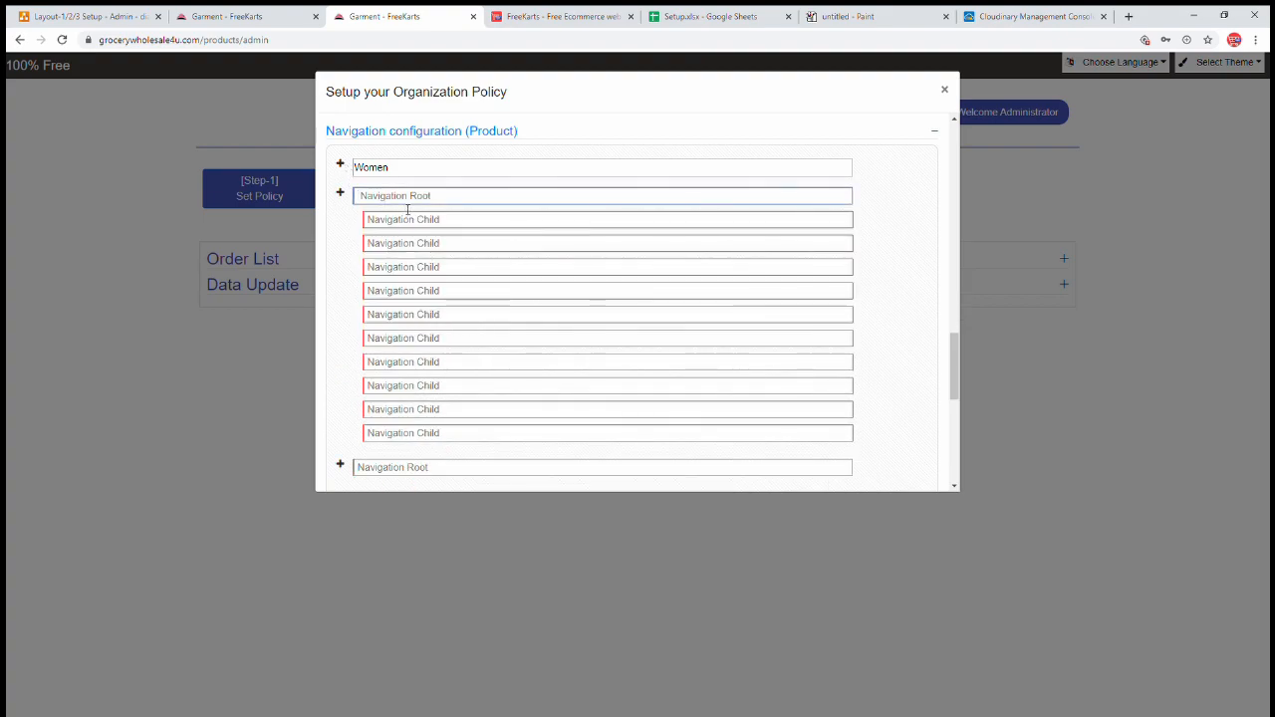
{"action": "type", "text": "0"}
{"action": "key", "text": "Tab"}
{"action": "type", "text": "00"}
{"action": "key", "text": "Tab"}
{"action": "type", "text": "0"}
{"action": "key", "text": "shift+Tab"}
{"action": "left_click", "coordinate": [339, 193]}
- Name the third root Men with children Blazer, Jacket and Jeans
{"action": "left_click", "coordinate": [341, 224]}
{"action": "left_click", "coordinate": [377, 229]}
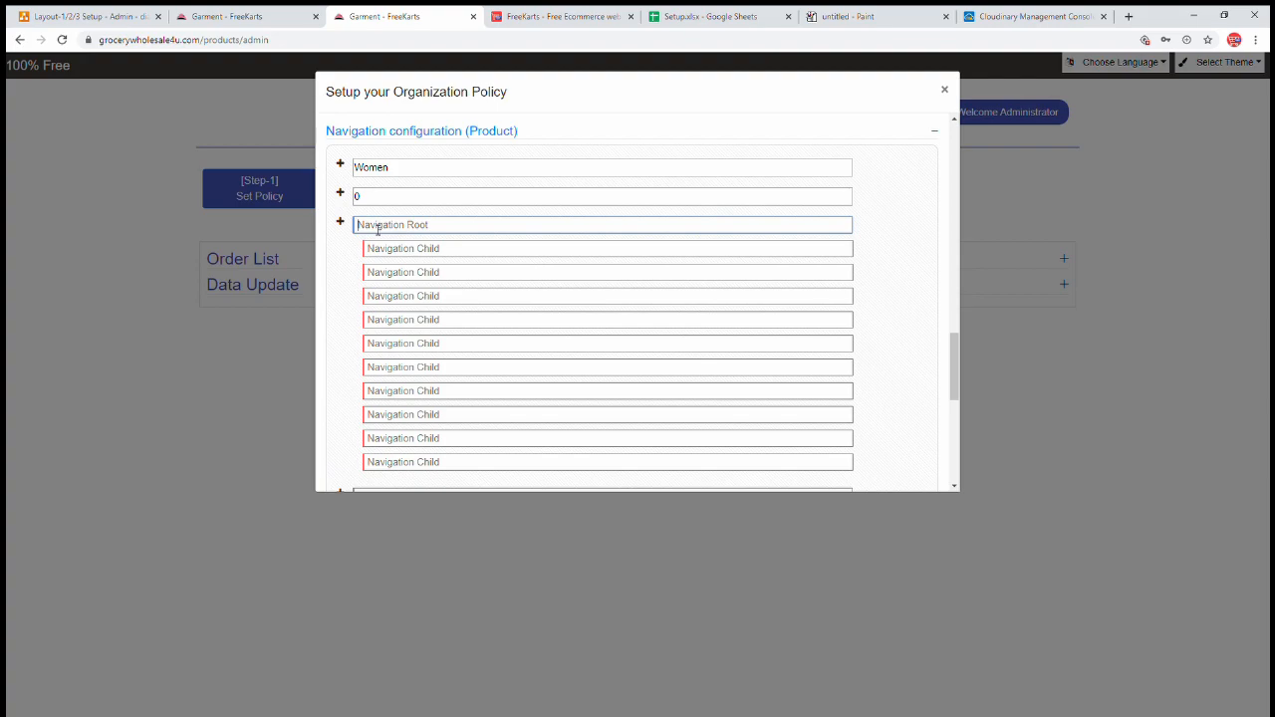
{"action": "type", "text": "Men"}
{"action": "key", "text": "Tab"}
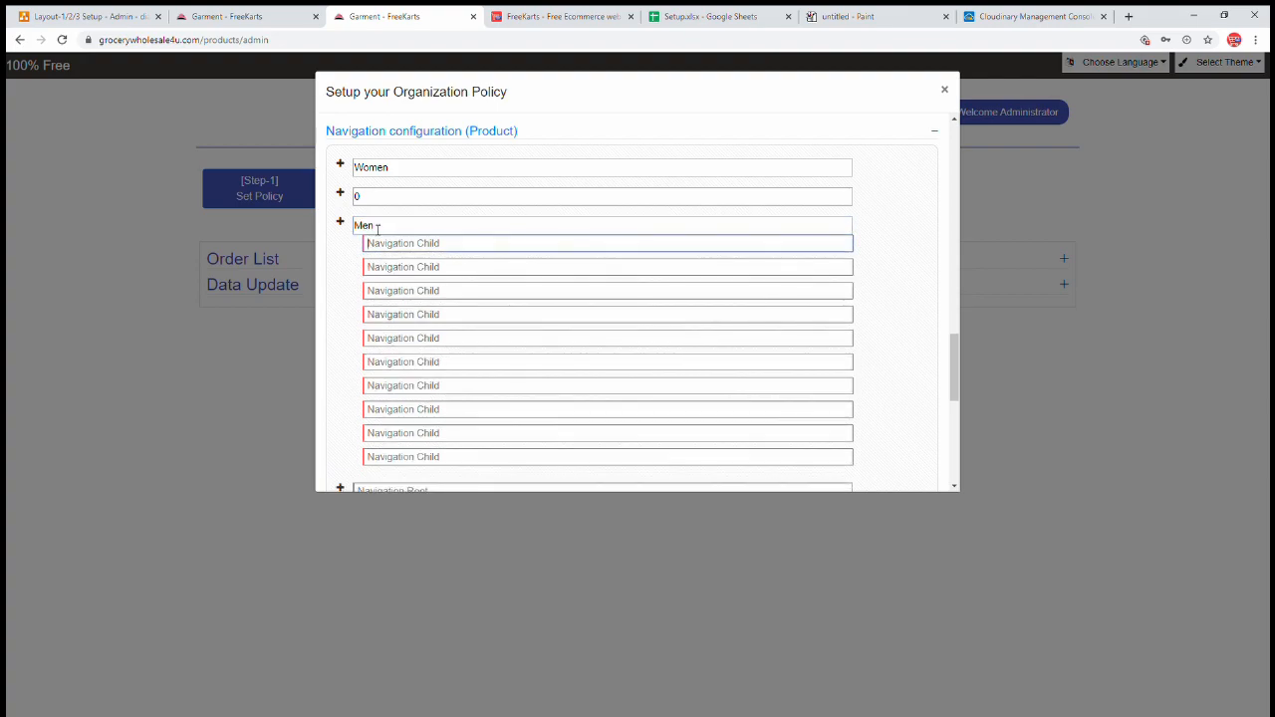
{"action": "type", "text": "Blazer"}
{"action": "key", "text": "Tab"}
{"action": "type", "text": "J"}
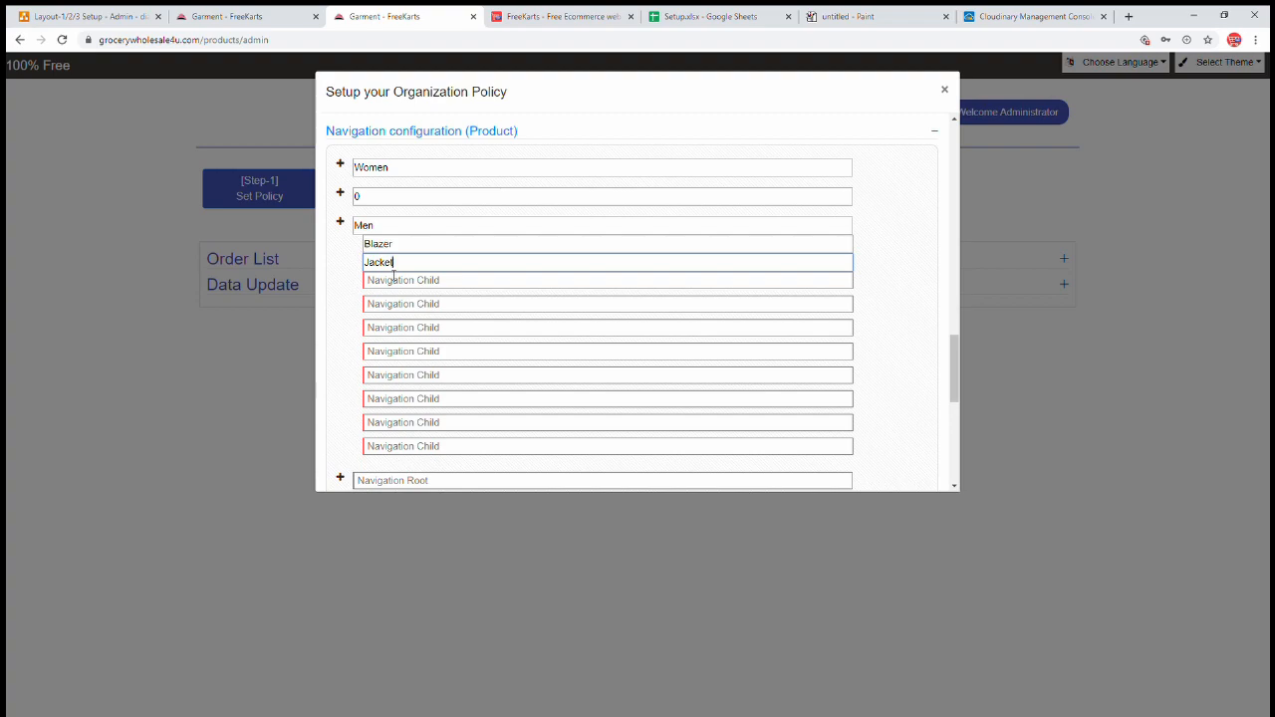
{"action": "key", "text": "Tab"}
{"action": "type", "text": "Je"}
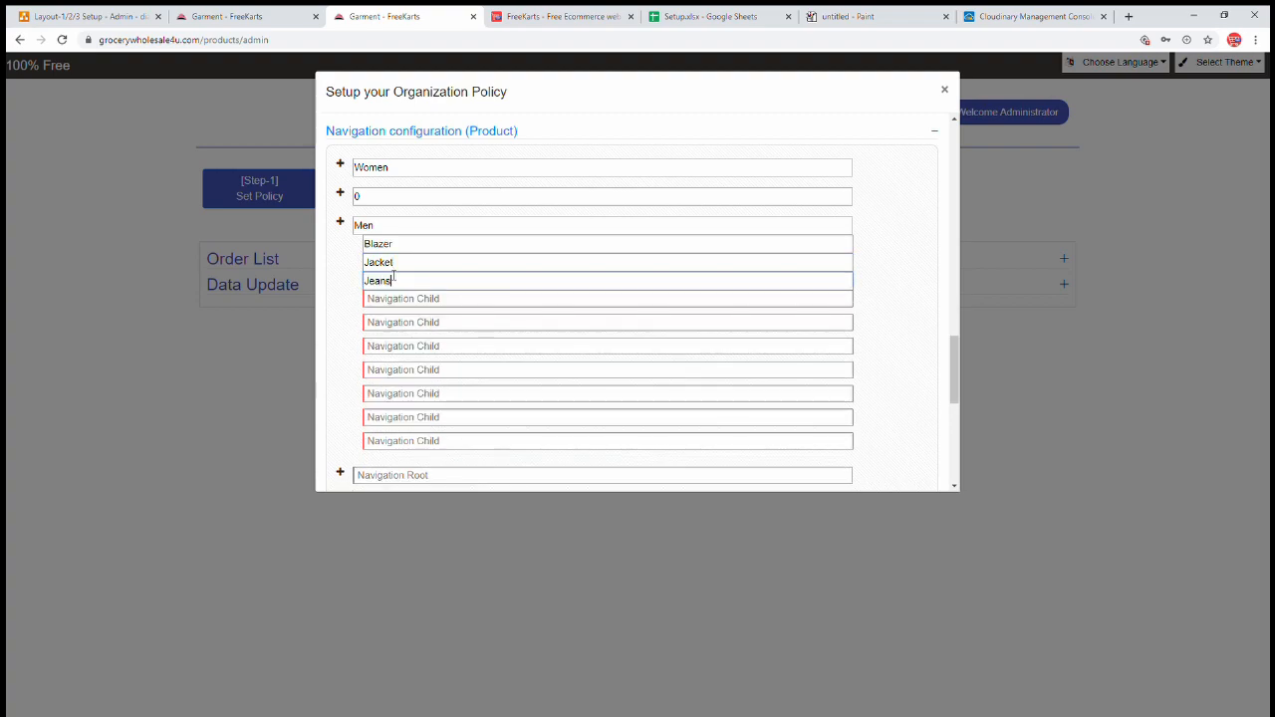
- Set Men's remaining child rows to 0, correcting the doubled zero
{"action": "left_click", "coordinate": [396, 300]}
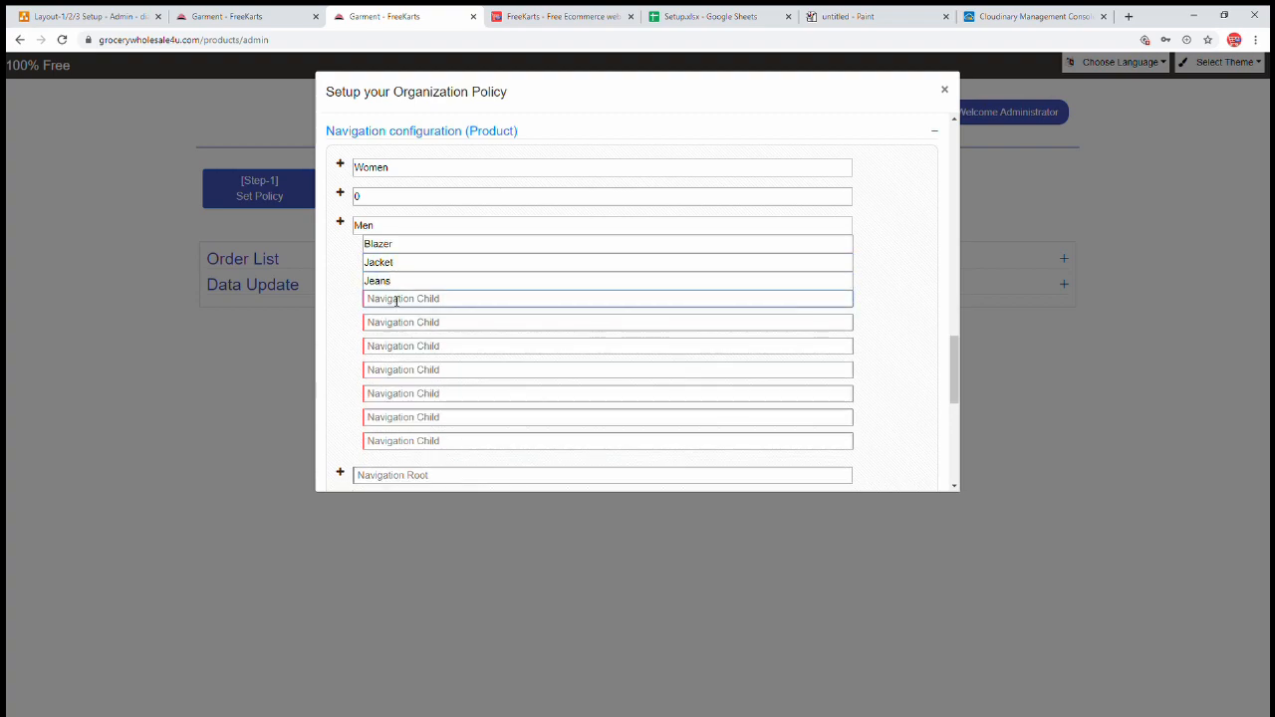
{"action": "type", "text": "0\t0\t0\t0\t00\t0\t0"}
{"action": "key", "text": "shift+Tab"}
{"action": "key", "text": "shift+Tab"}
{"action": "type", "text": "0"}
{"action": "key", "text": "Tab"}
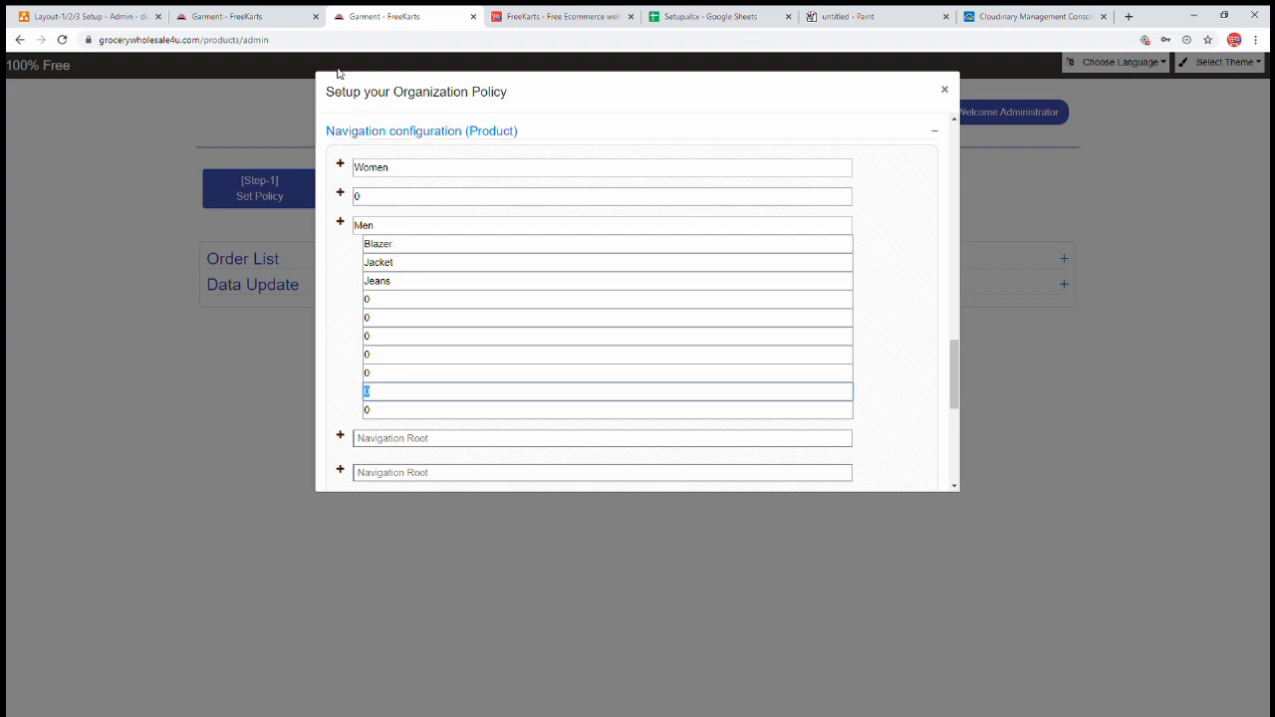
- Look over the Kids subcategories on the Fashion Hub checkout, then return to admin
{"action": "left_click", "coordinate": [265, 17]}
{"action": "left_click", "coordinate": [50, 270]}
{"action": "left_click", "coordinate": [49, 159]}
{"action": "left_click", "coordinate": [384, 16]}
- Set the next empty root and its children to 0, then bring up the Fashion Hub checkout
{"action": "left_click", "coordinate": [340, 224]}
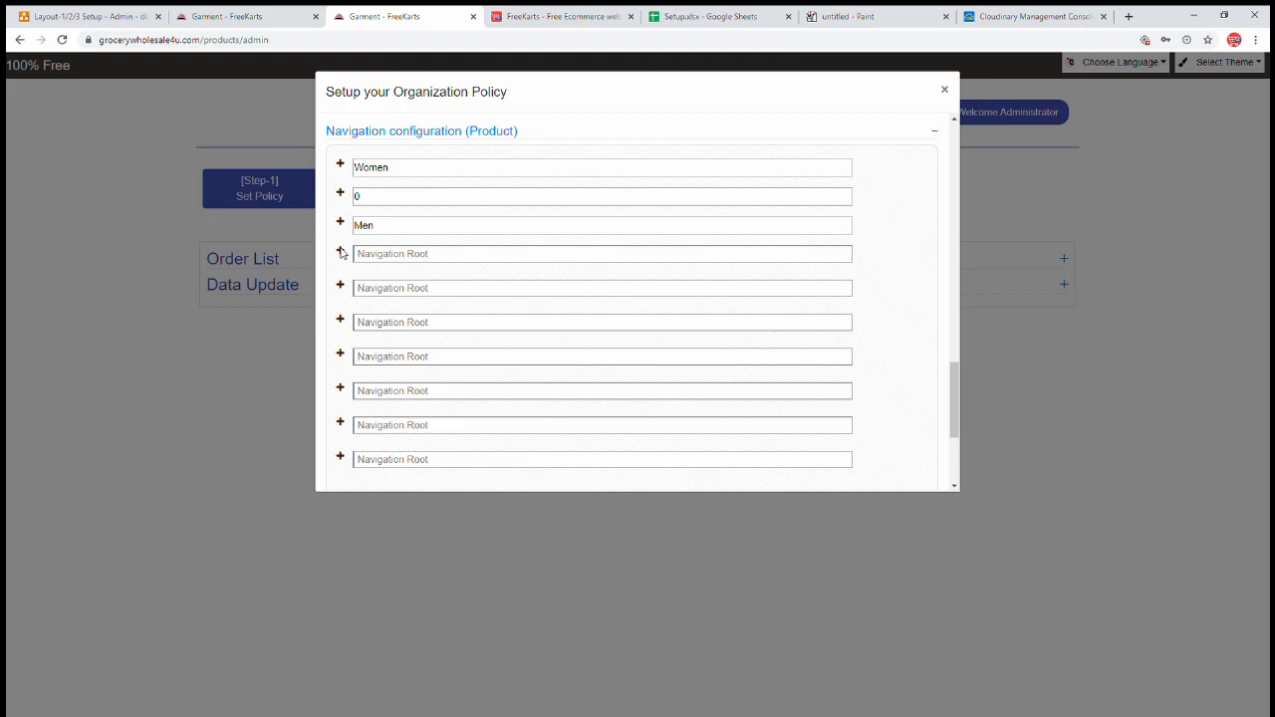
{"action": "left_click", "coordinate": [340, 253]}
{"action": "left_click", "coordinate": [394, 255]}
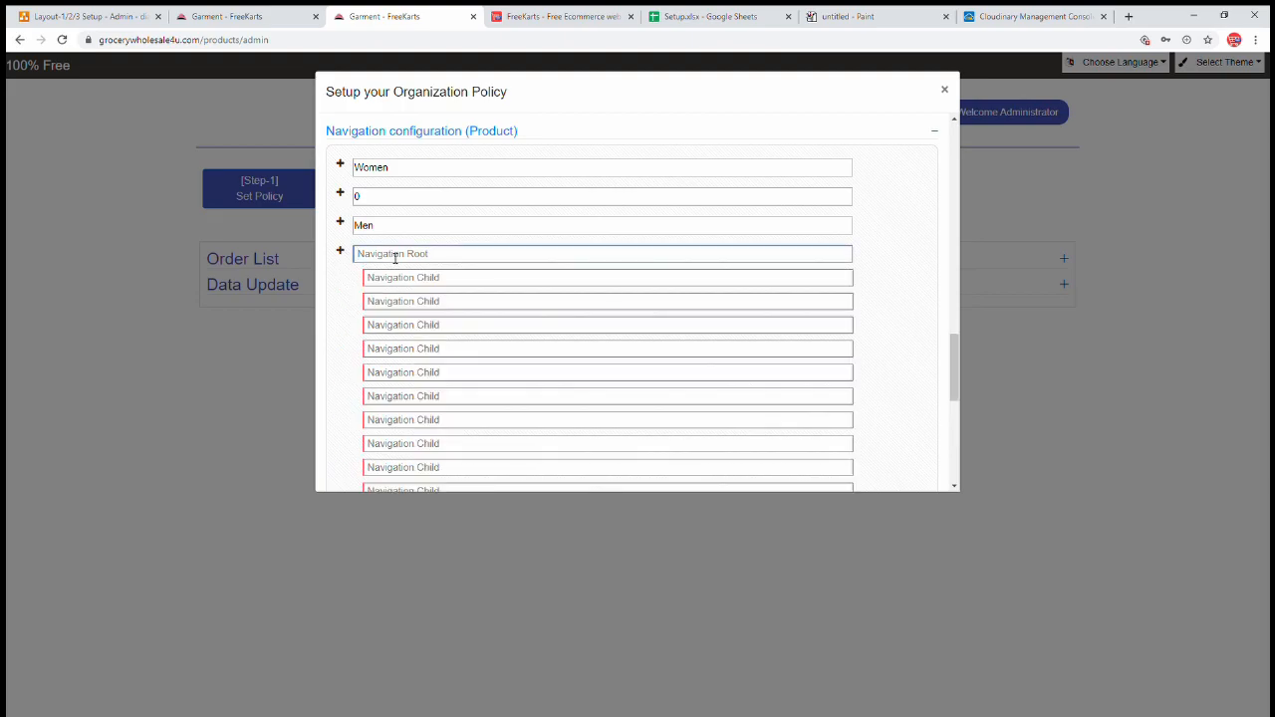
{"action": "type", "text": "0\t0\t0\t0\t00\t0"}
{"action": "key", "text": "shift+Tab"}
{"action": "type", "text": "0"}
{"action": "left_click", "coordinate": [227, 18]}
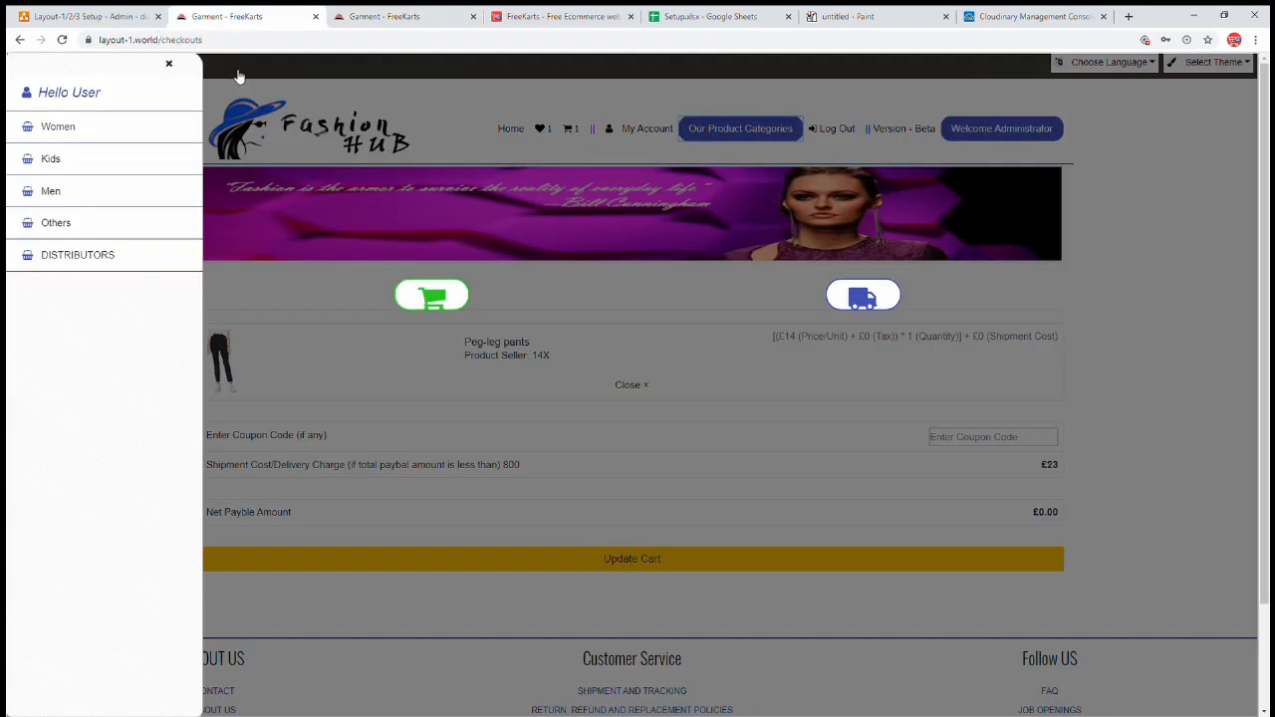
- Close the category sidebar and open the Layout-3 demo store from the editor tab
{"action": "left_click", "coordinate": [388, 126]}
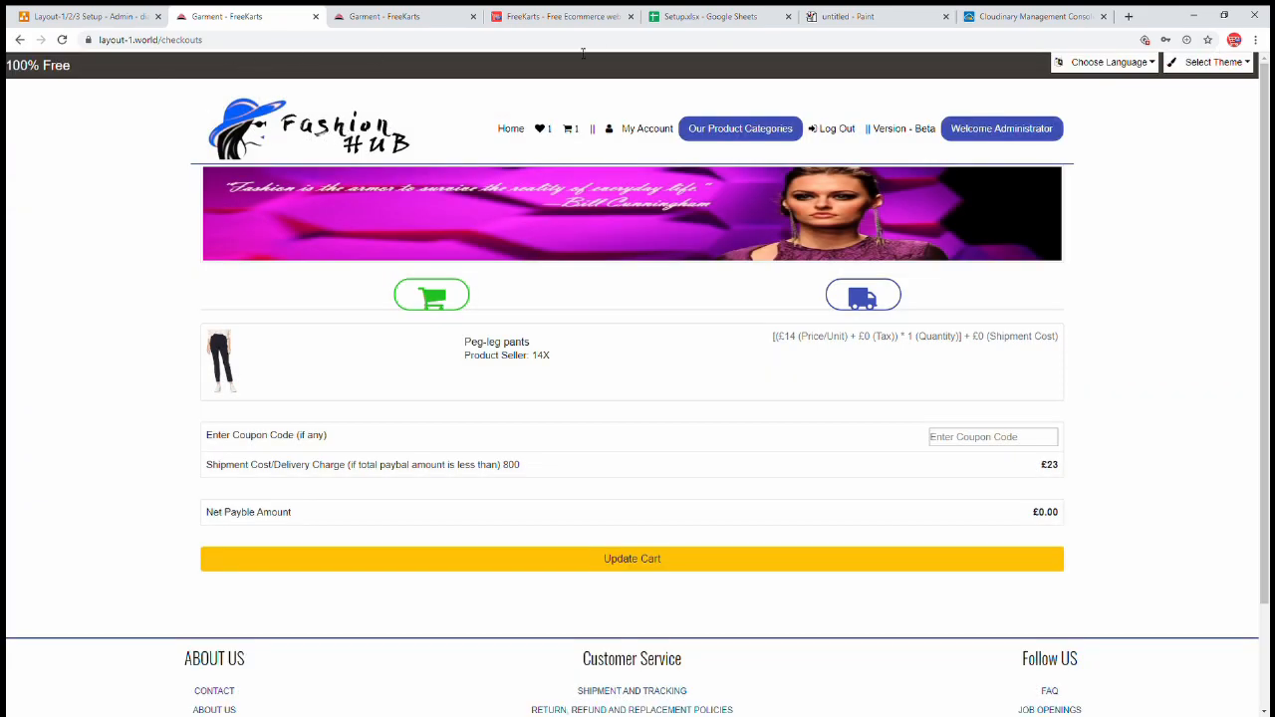
{"action": "left_click", "coordinate": [592, 19]}
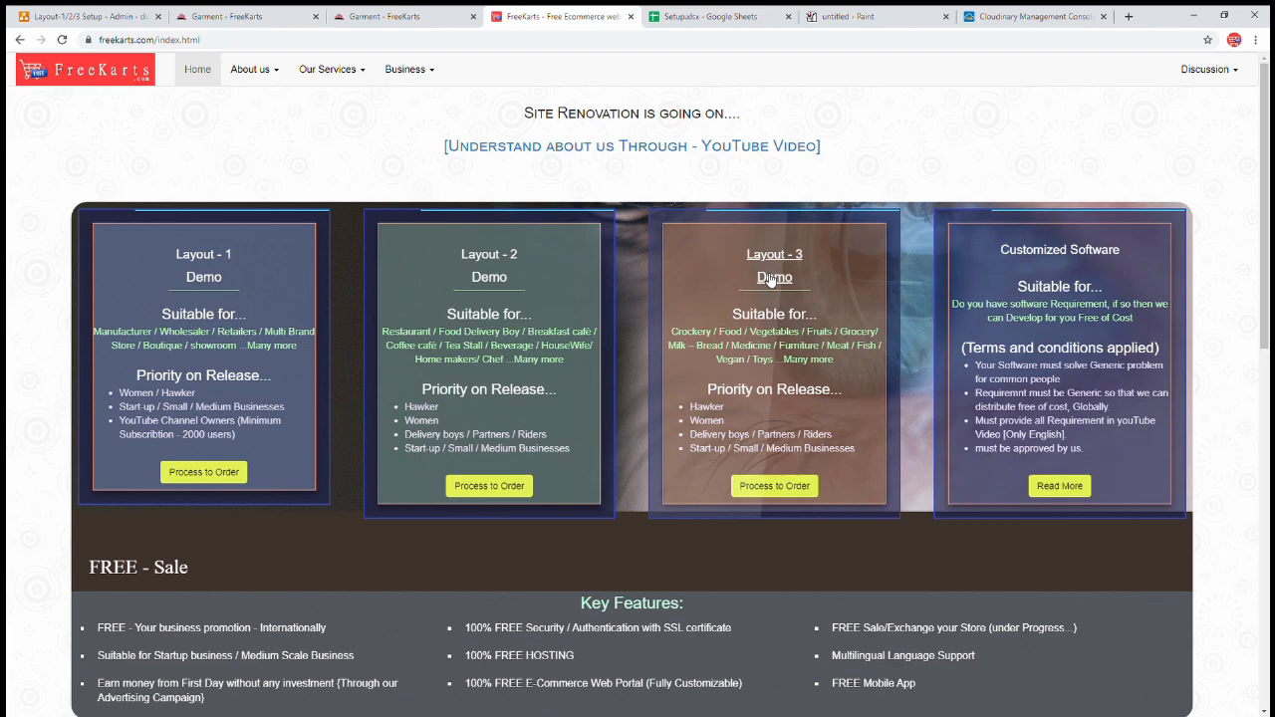
{"action": "left_click", "coordinate": [767, 277]}
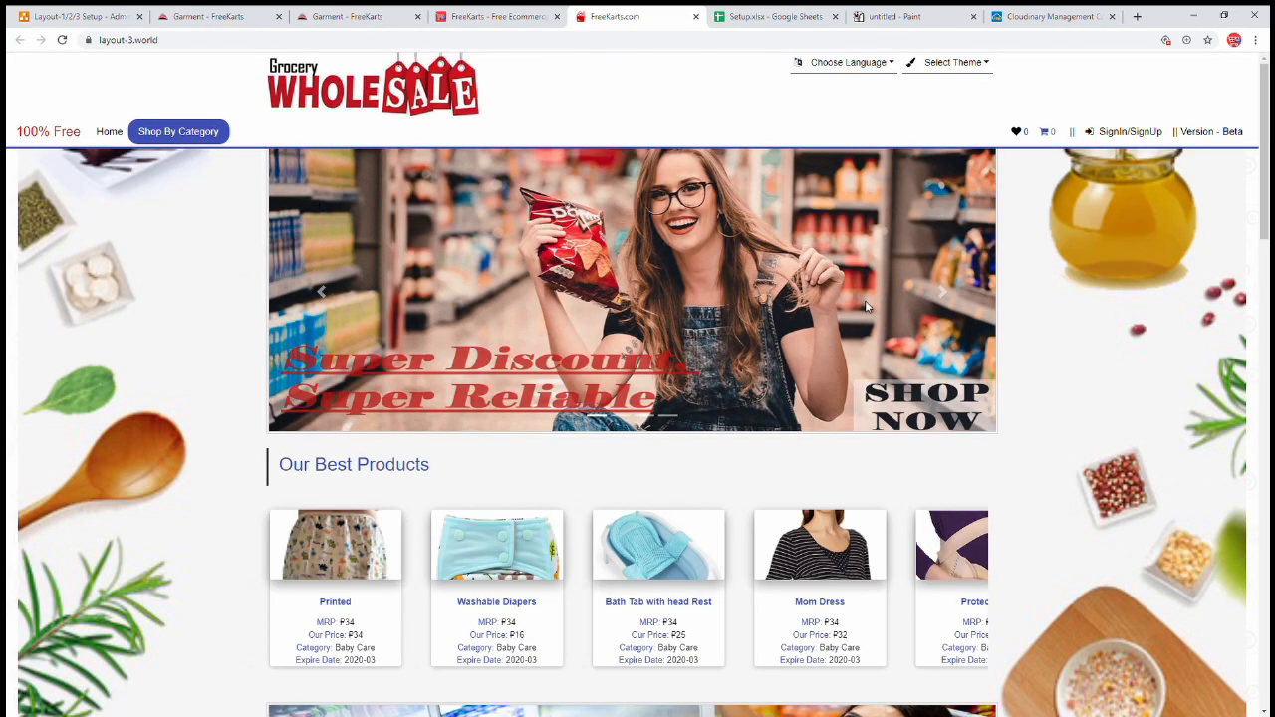
- Browse Shop By Category, viewing Oral Care and then the Diapers & Wipes listing
{"action": "left_click", "coordinate": [184, 134]}
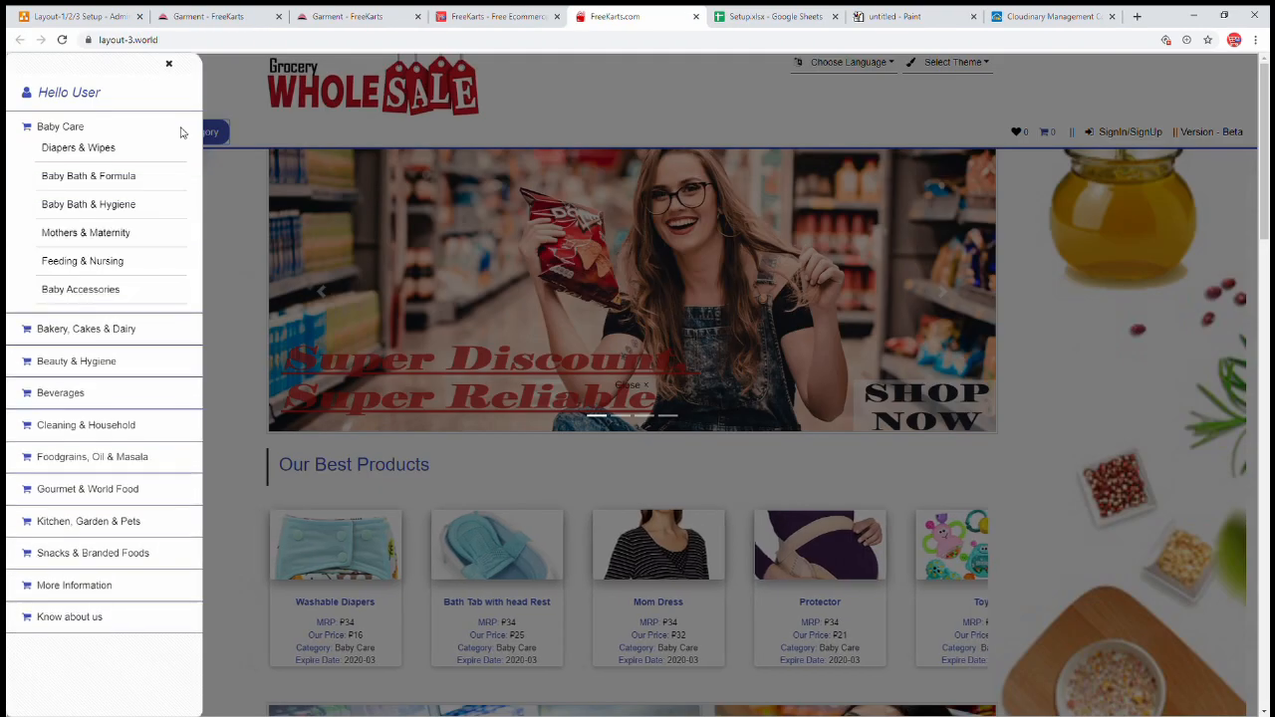
{"action": "left_click", "coordinate": [197, 310]}
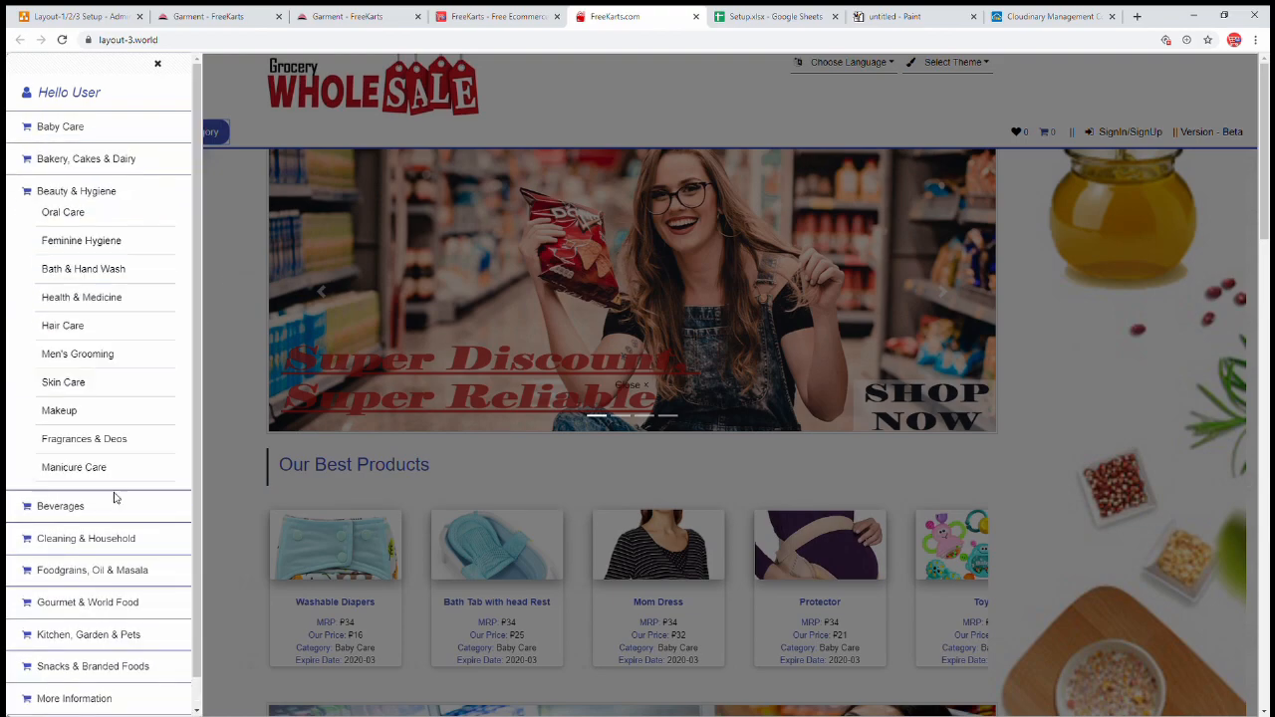
{"action": "left_click", "coordinate": [94, 633]}
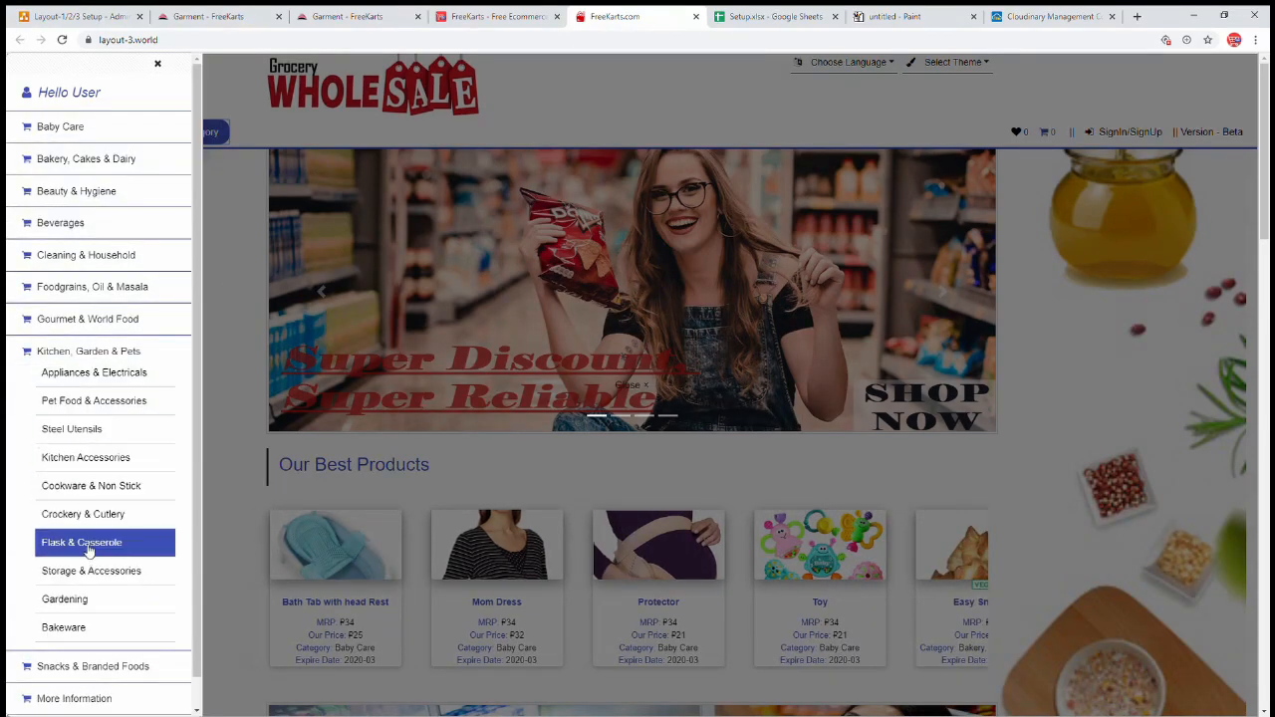
{"action": "mouse_move", "coordinate": [91, 231]}
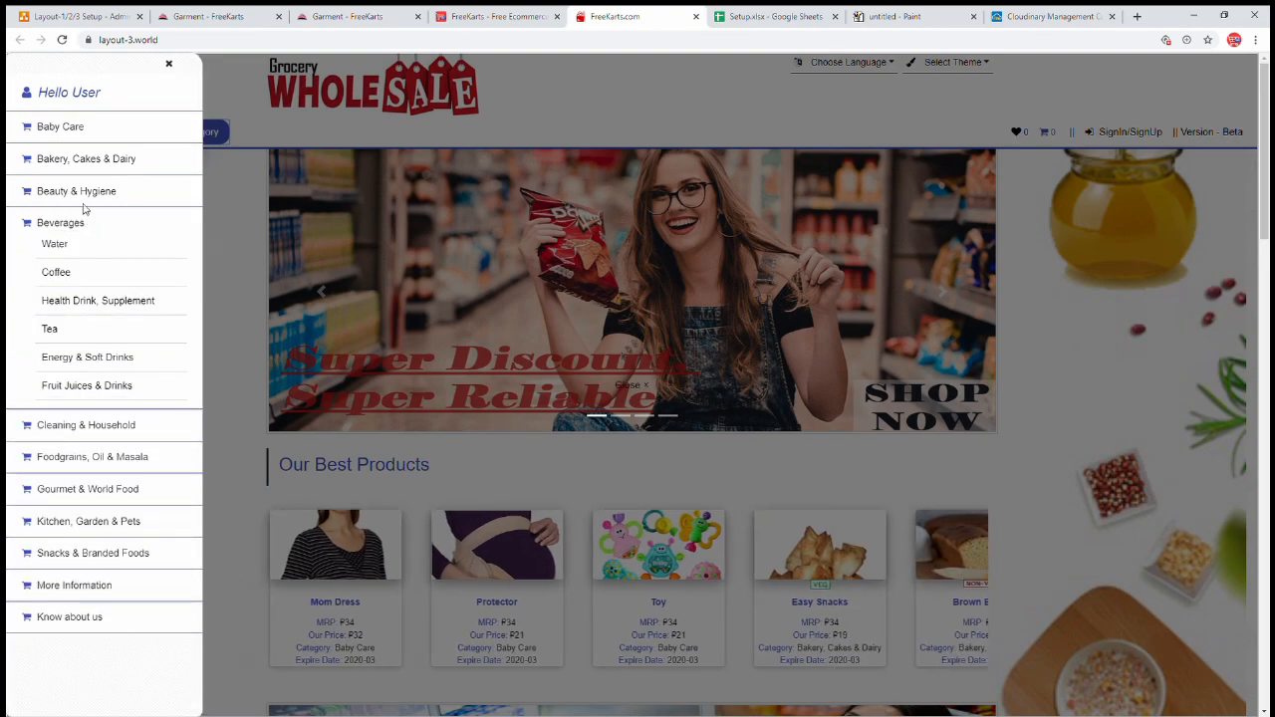
{"action": "left_click", "coordinate": [80, 212]}
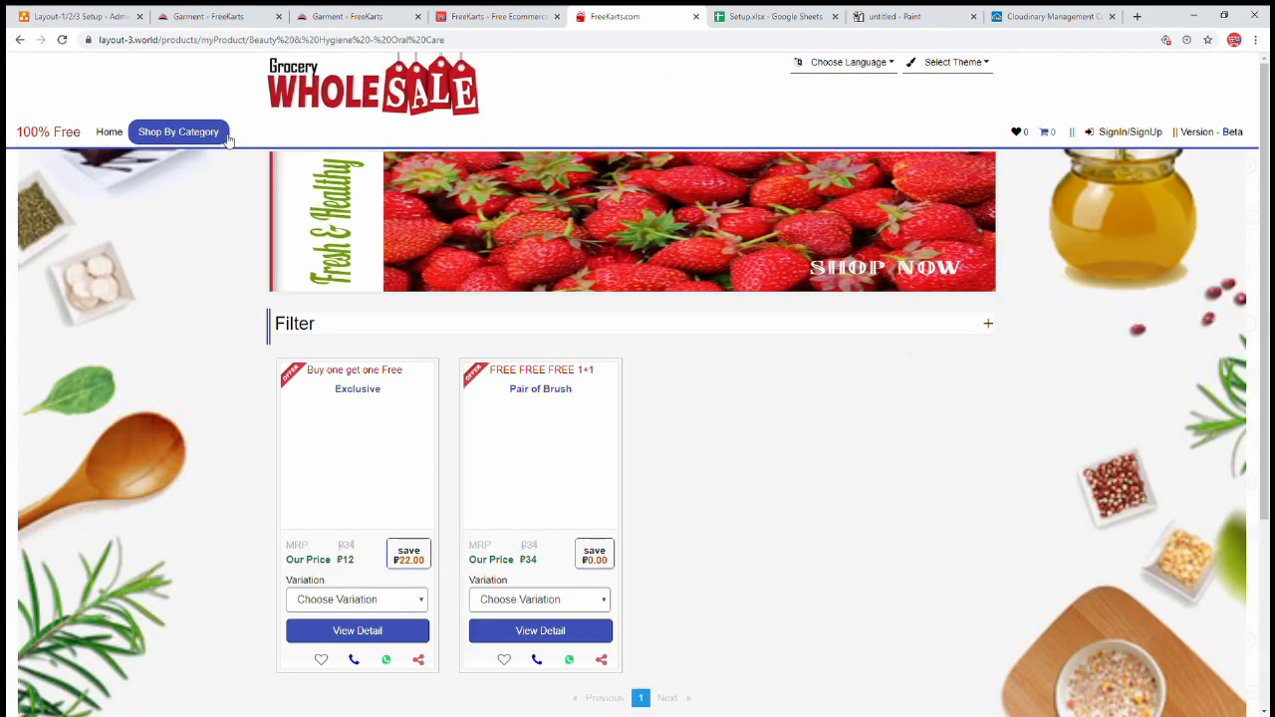
{"action": "left_click", "coordinate": [221, 134]}
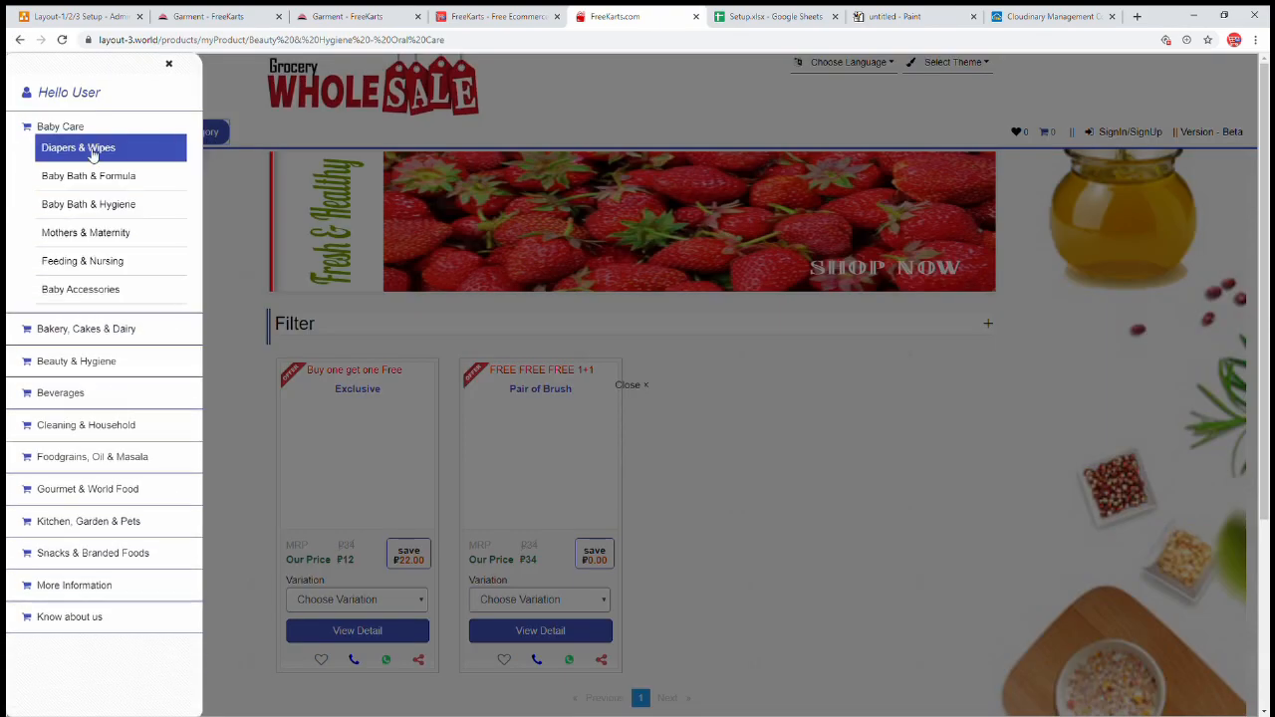
{"action": "left_click", "coordinate": [90, 147]}
- Open the Fashion Hub category sidebar and inspect subcategories under Women, Kids, Men and others
{"action": "left_click", "coordinate": [249, 18]}
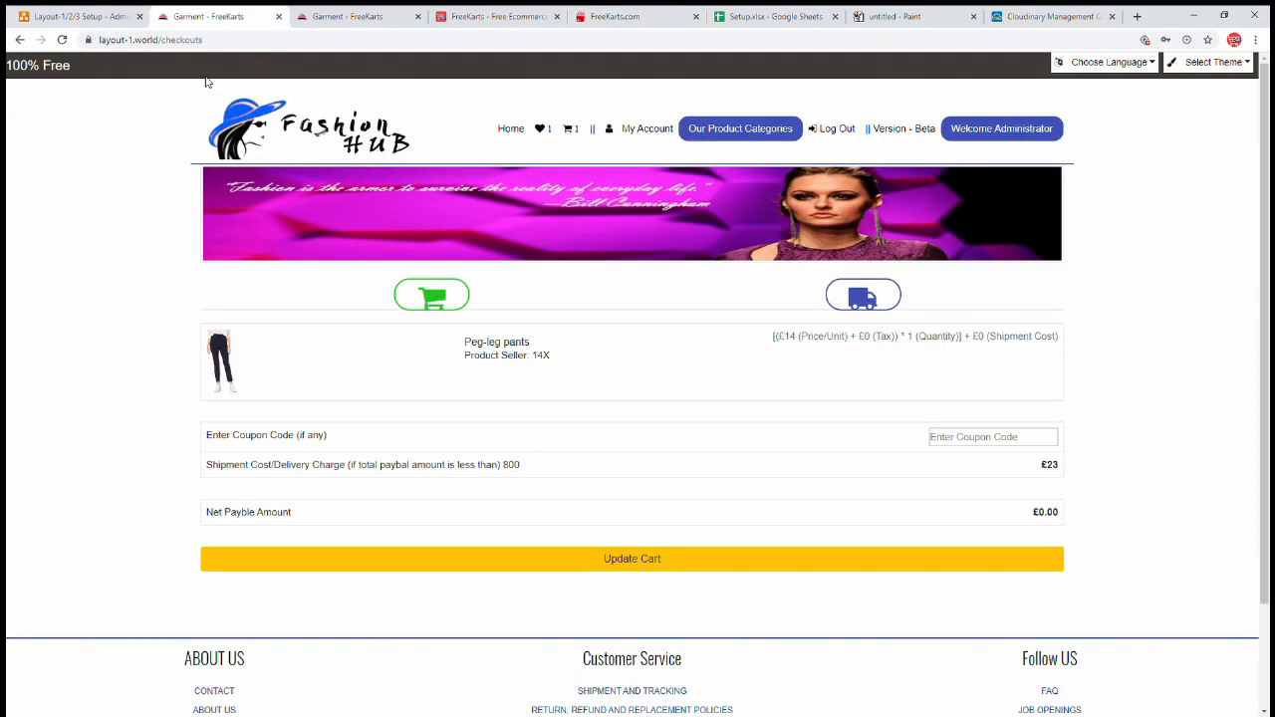
{"action": "left_click", "coordinate": [755, 136]}
{"action": "mouse_move", "coordinate": [105, 132]}
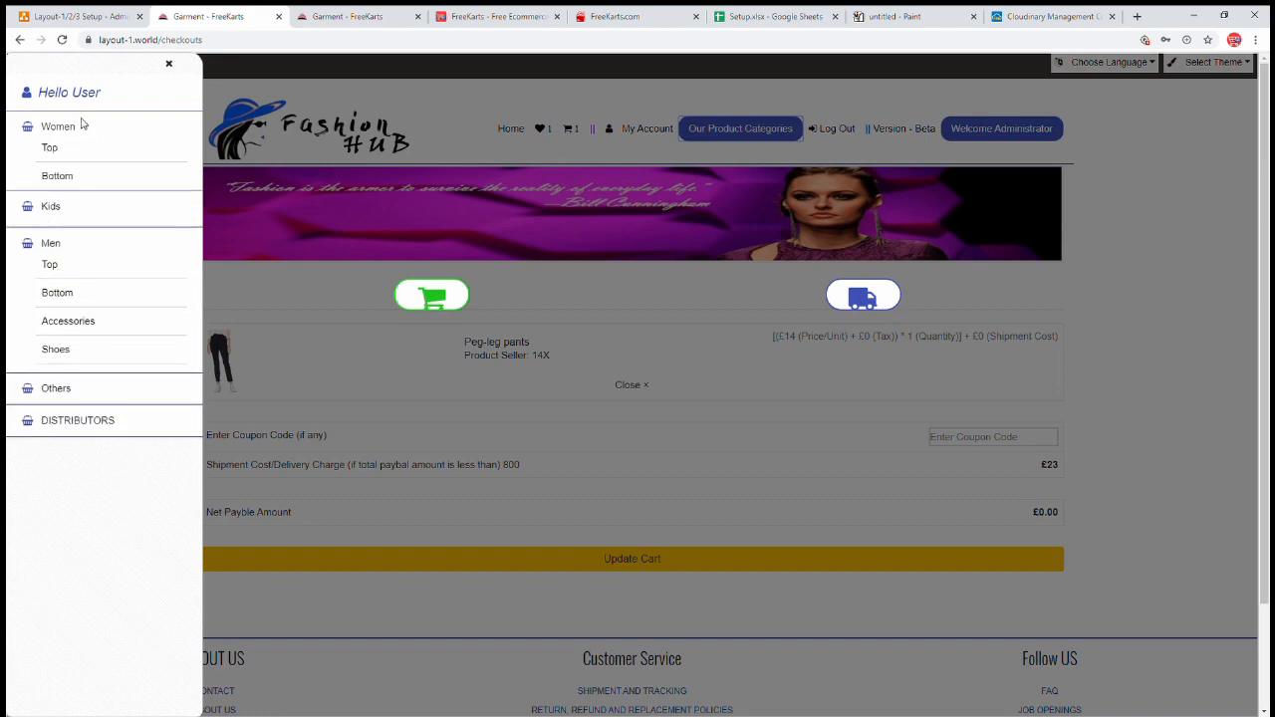
{"action": "mouse_move", "coordinate": [90, 265]}
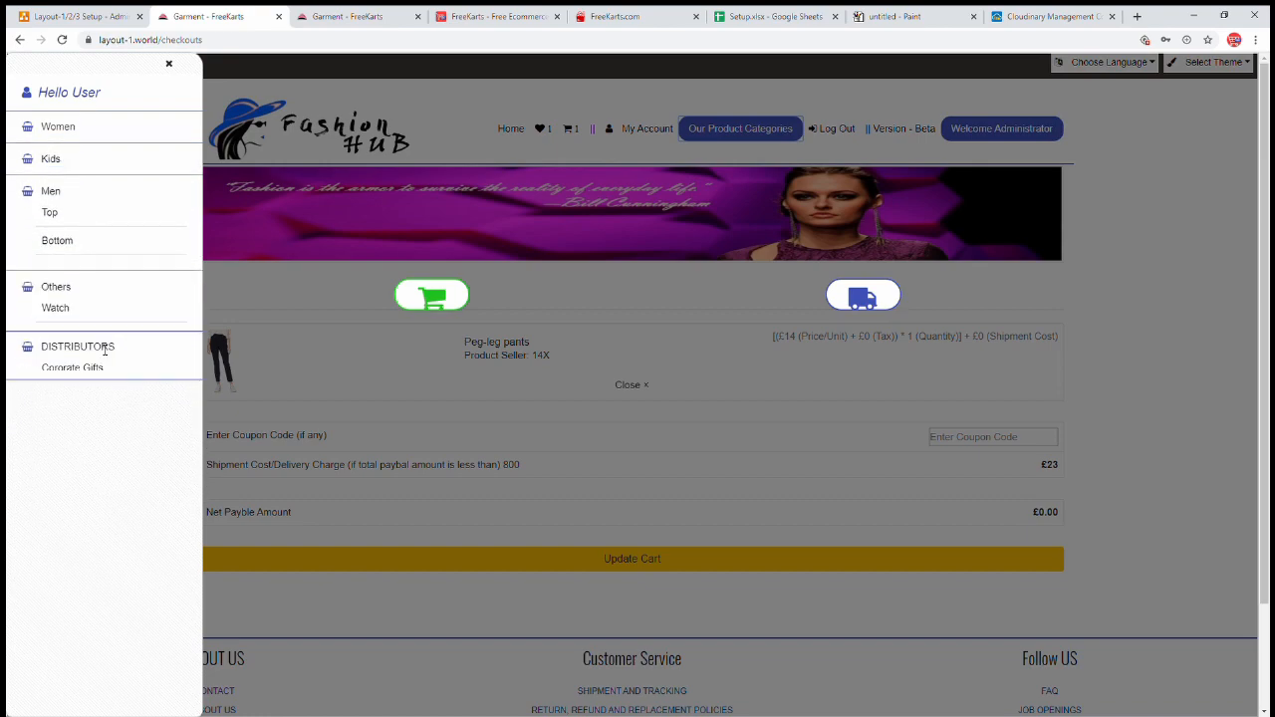
{"action": "mouse_move", "coordinate": [107, 245]}
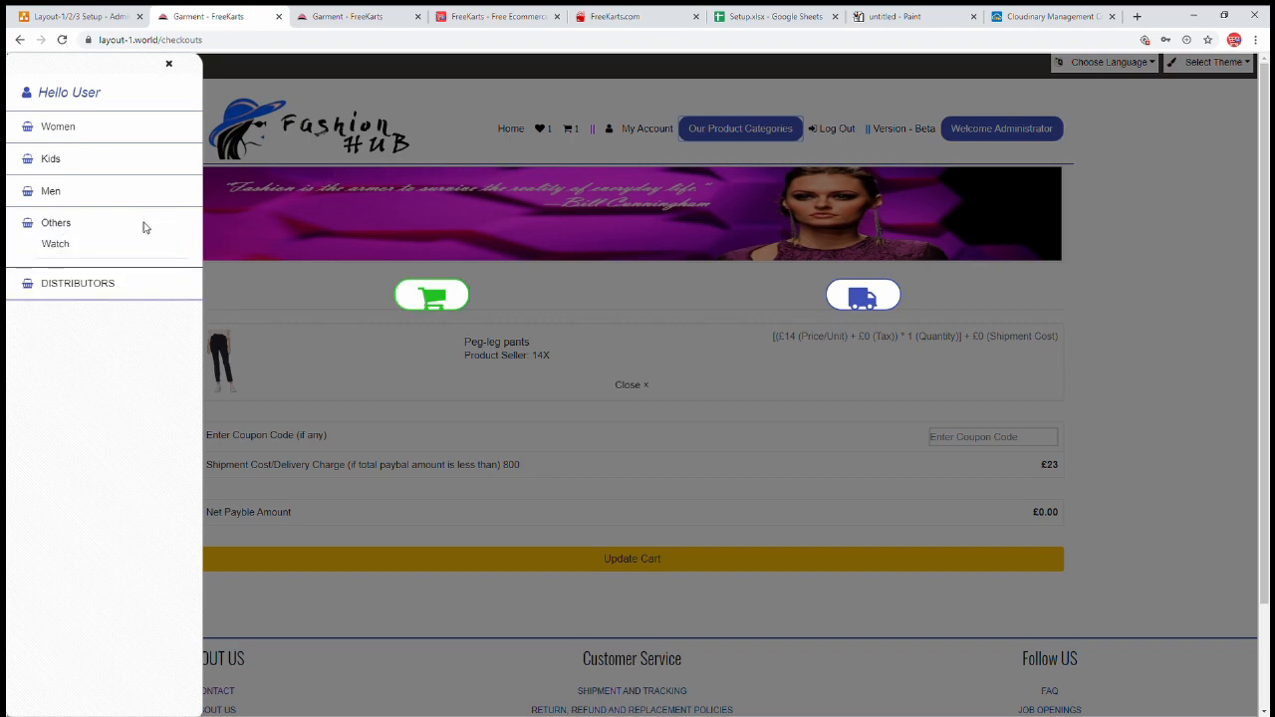
- Open the grocery storefront's category sidebar and review its categories
{"action": "left_click", "coordinate": [616, 20]}
{"action": "left_click", "coordinate": [183, 132]}
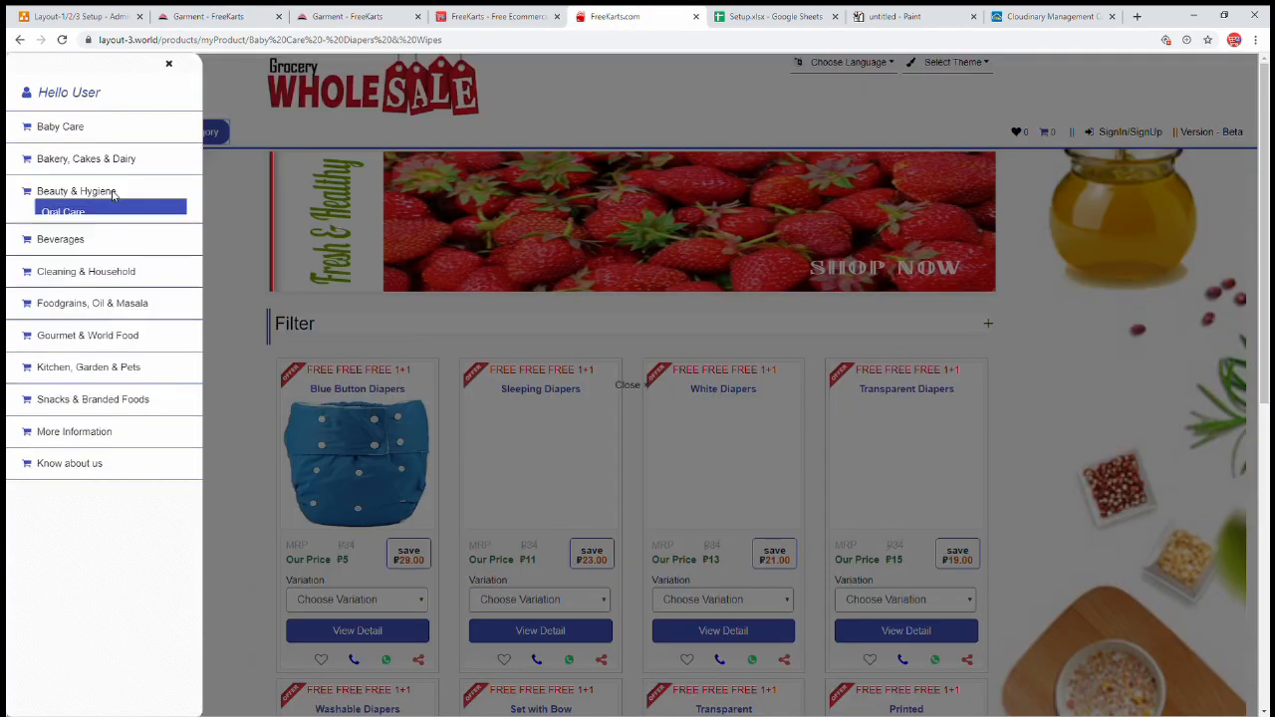
{"action": "mouse_move", "coordinate": [86, 160]}
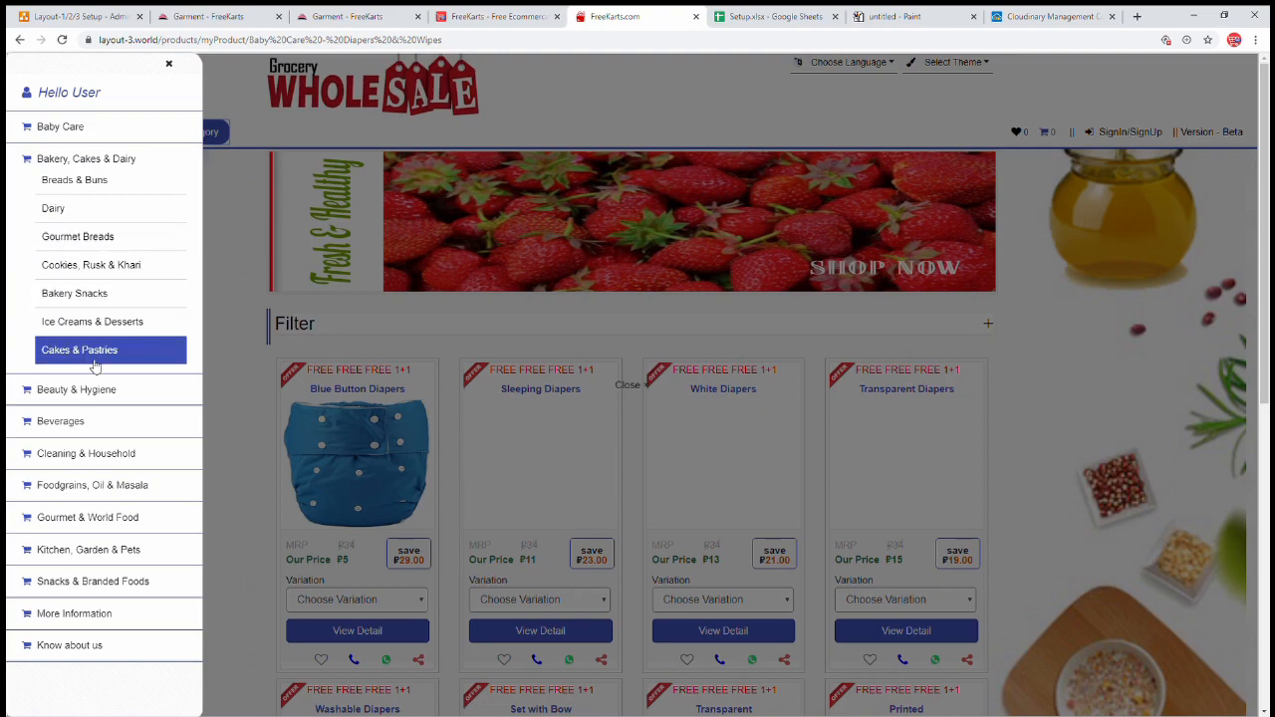
{"action": "mouse_move", "coordinate": [94, 390]}
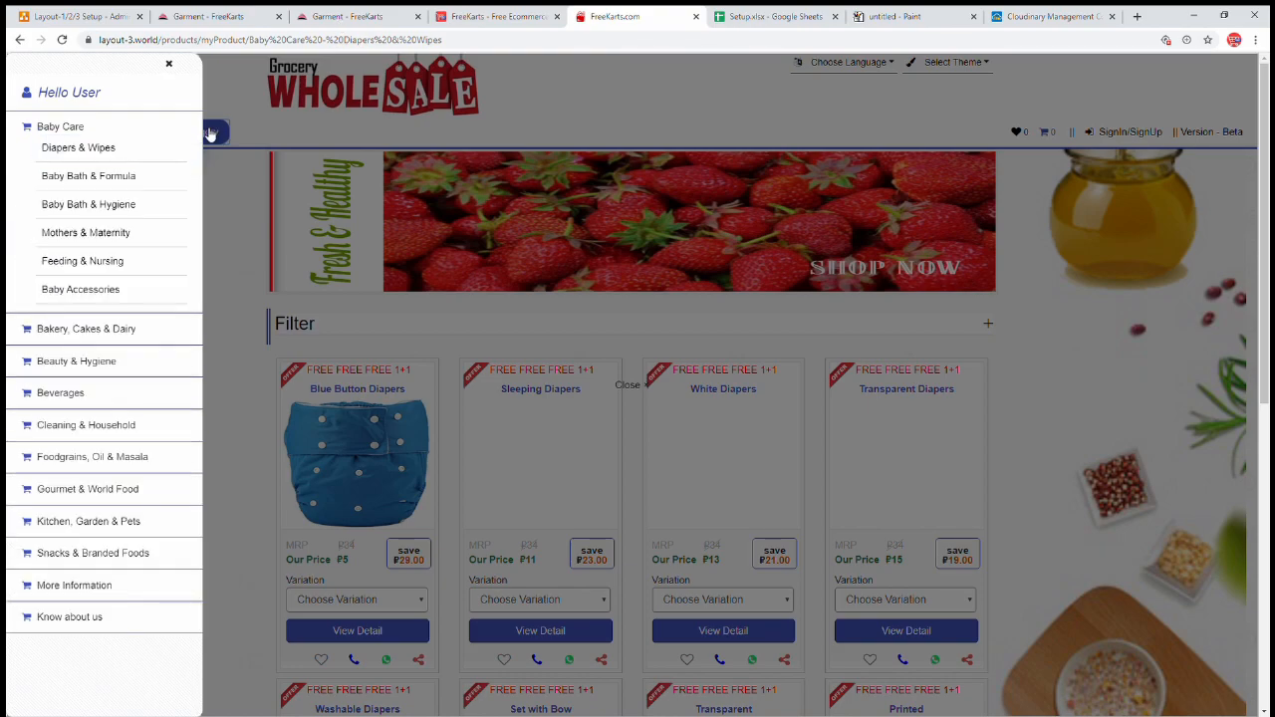
{"action": "mouse_move", "coordinate": [170, 191]}
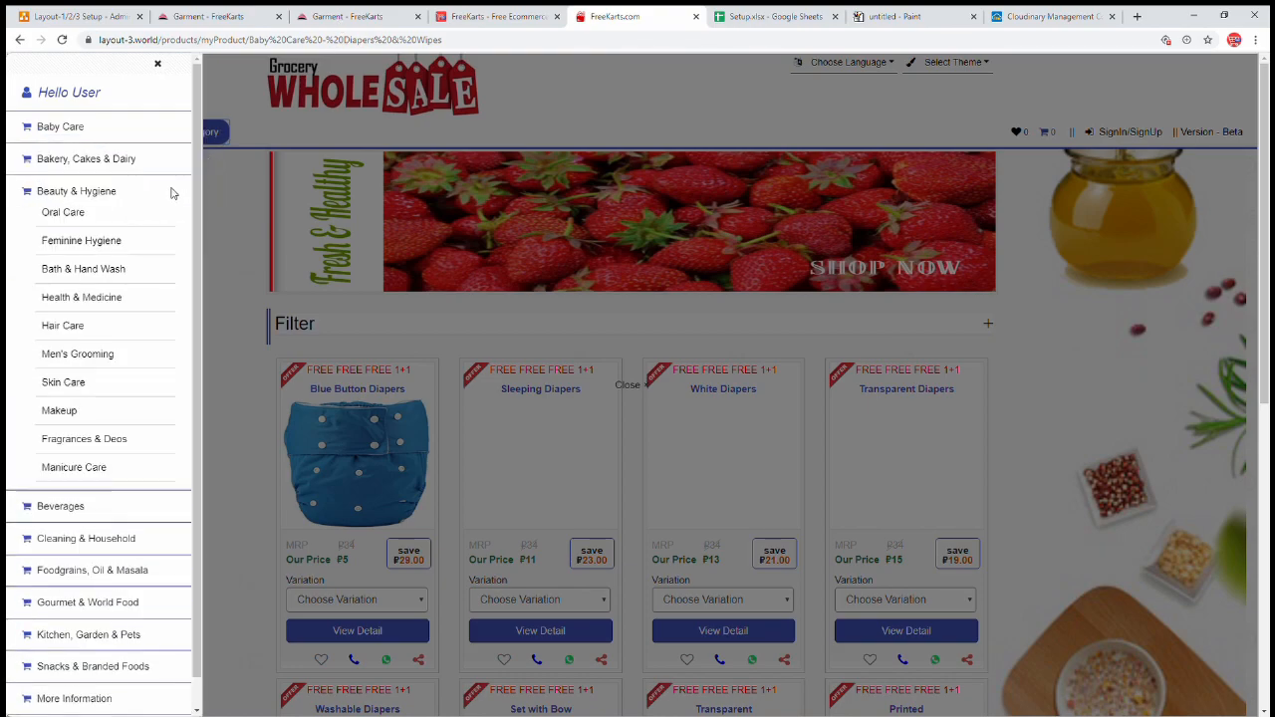
- Select the fourth root's value in the policy dialog, recheck the storefront, and return
{"action": "left_click", "coordinate": [347, 16]}
{"action": "double_click", "coordinate": [382, 259]}
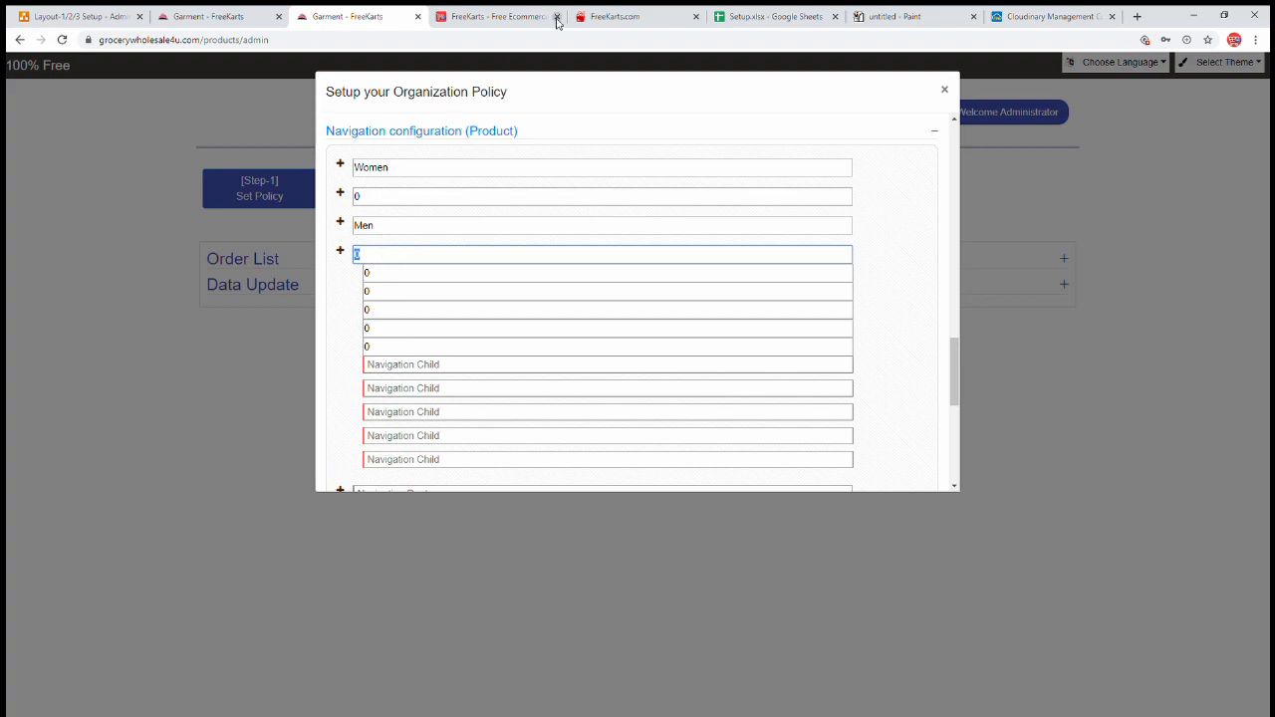
{"action": "left_click", "coordinate": [604, 17]}
{"action": "mouse_move", "coordinate": [85, 205]}
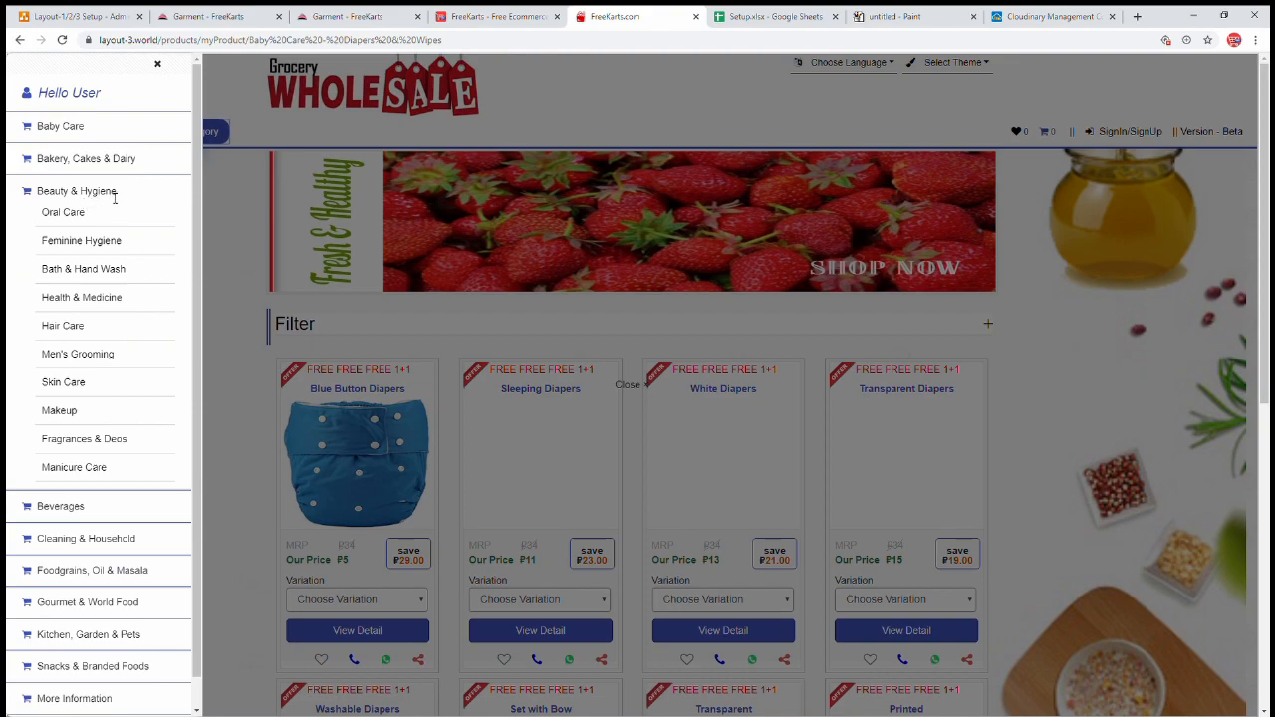
{"action": "left_click", "coordinate": [474, 18]}
{"action": "left_click", "coordinate": [352, 16]}
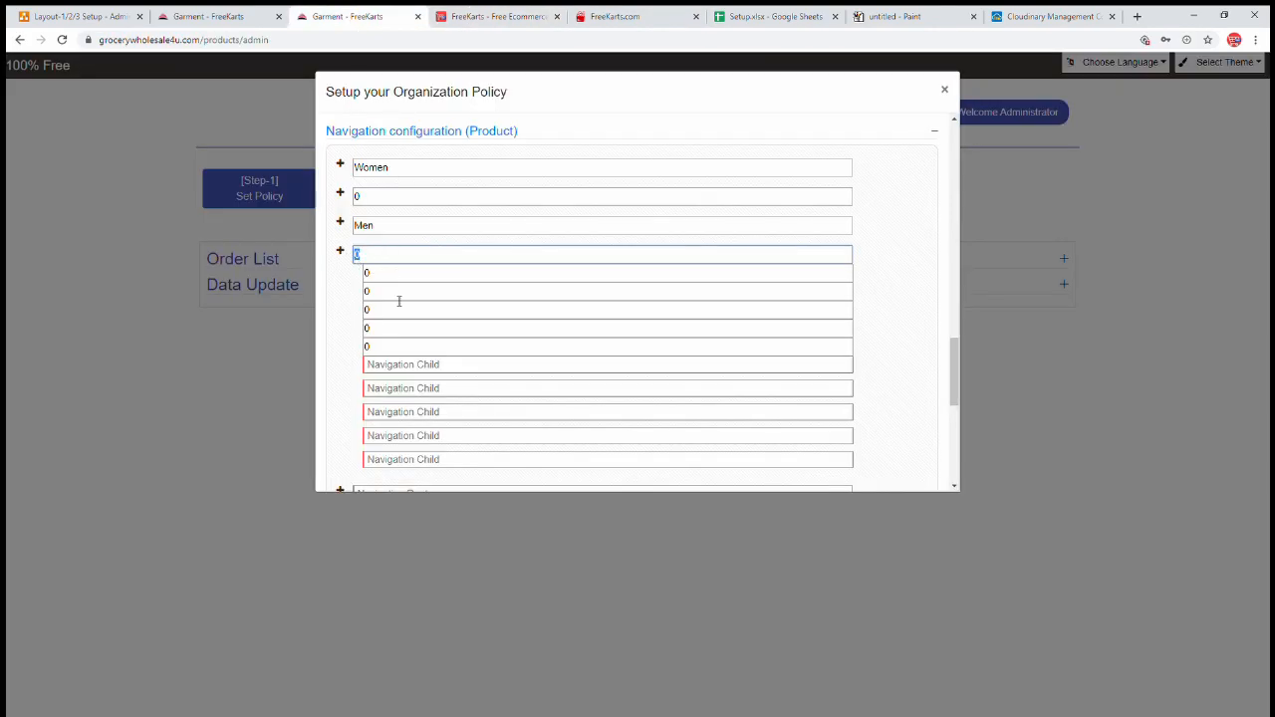
- Back in the policy dialog, enter 0 in the first several empty child rows
{"action": "left_click", "coordinate": [642, 15]}
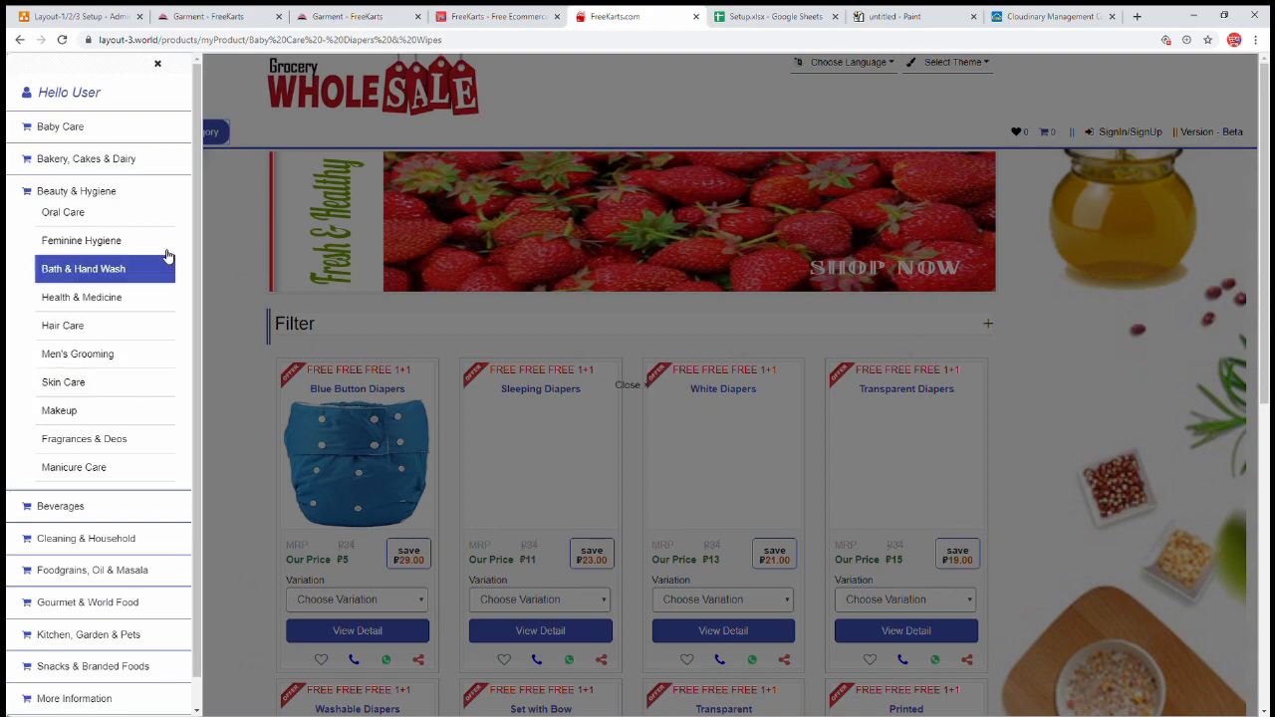
{"action": "left_click", "coordinate": [349, 17]}
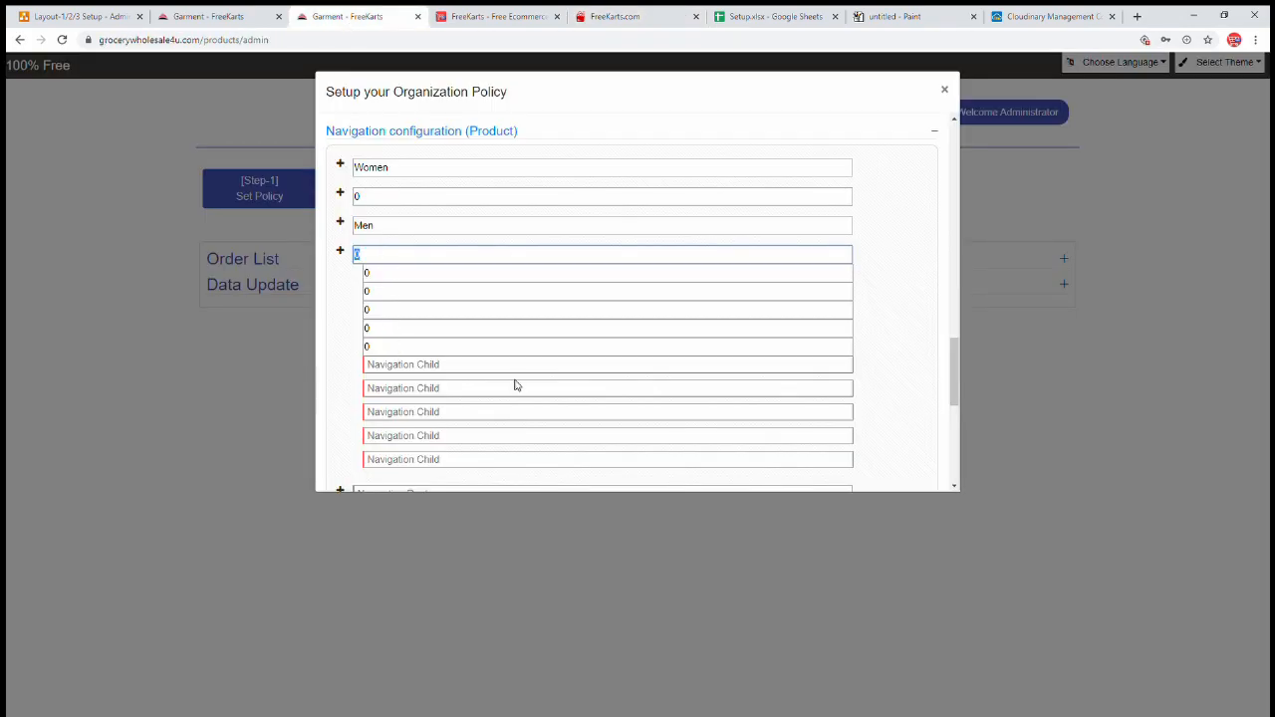
{"action": "left_click", "coordinate": [425, 366]}
{"action": "type", "text": "0"}
{"action": "key", "text": "Tab"}
{"action": "type", "text": "0"}
{"action": "key", "text": "Tab"}
{"action": "type", "text": "0\t0"}
{"action": "key", "text": "Tab"}
{"action": "type", "text": "0"}
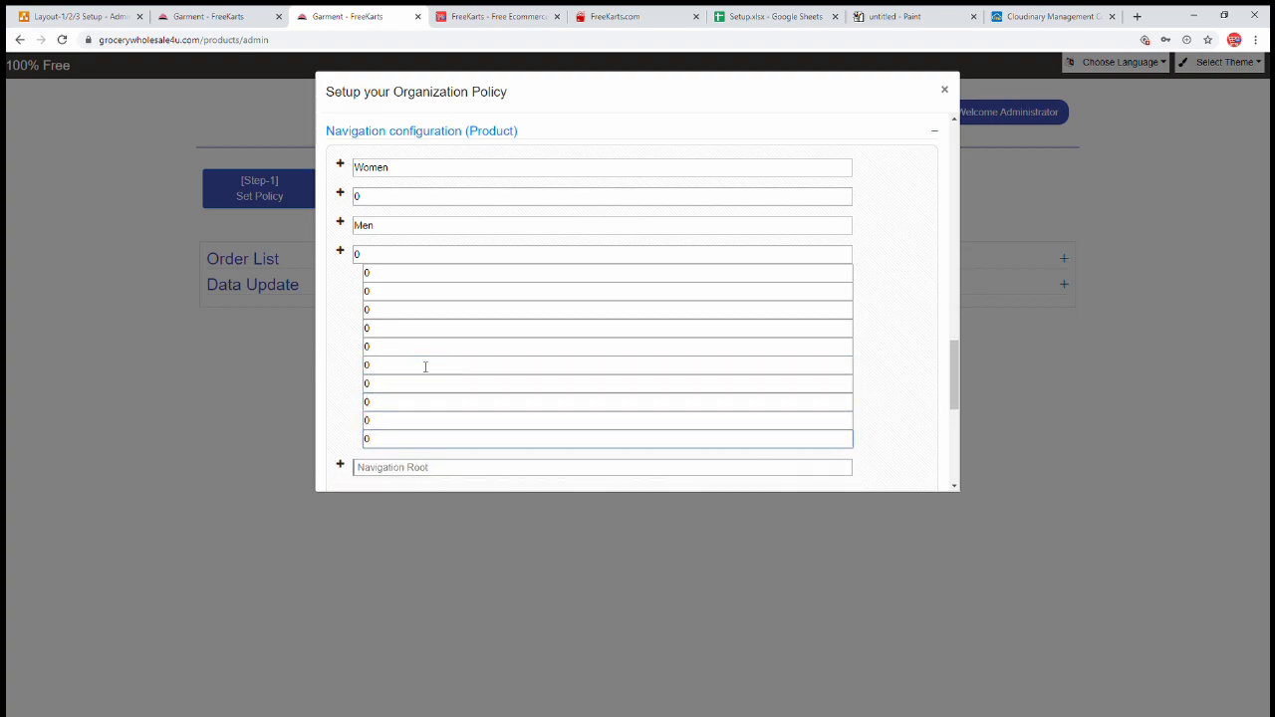
{"action": "key", "text": "Tab"}
{"action": "key", "text": "Tab"}
{"action": "key", "text": "Tab"}
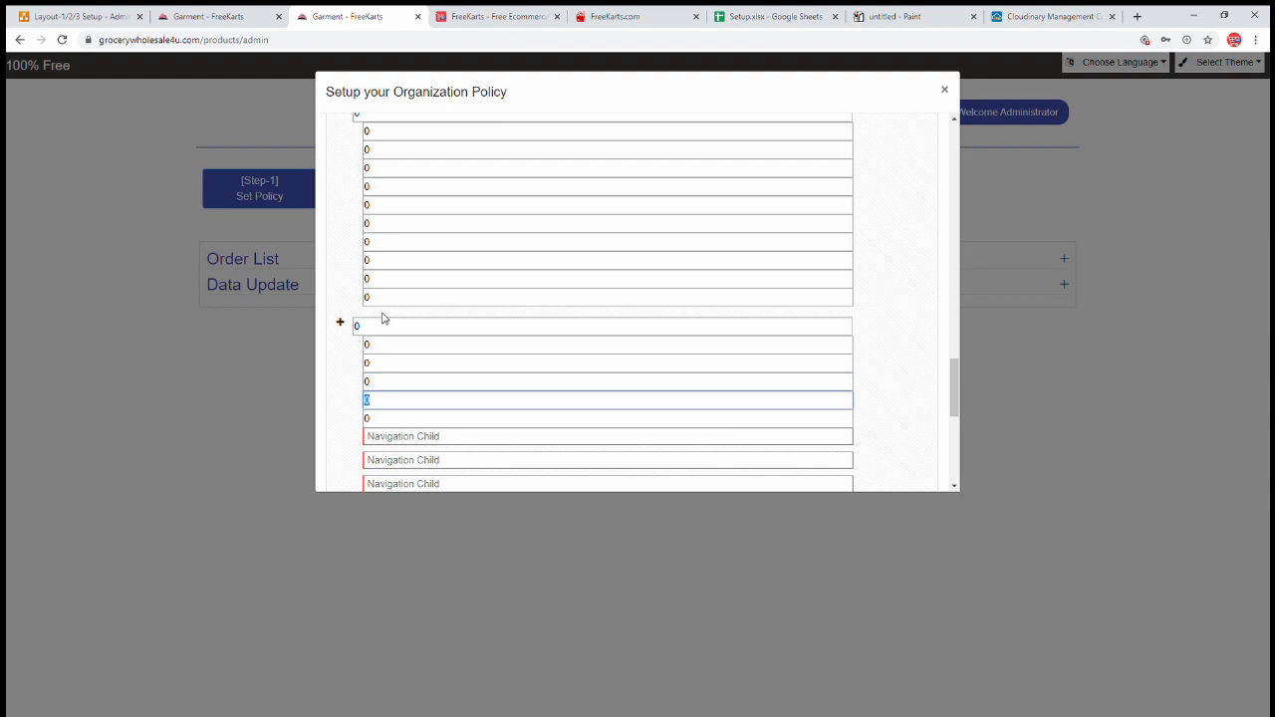
- Set the remaining child rows to 0, then expand the next navigation root
{"action": "type", "text": "0"}
{"action": "key", "text": "Return"}
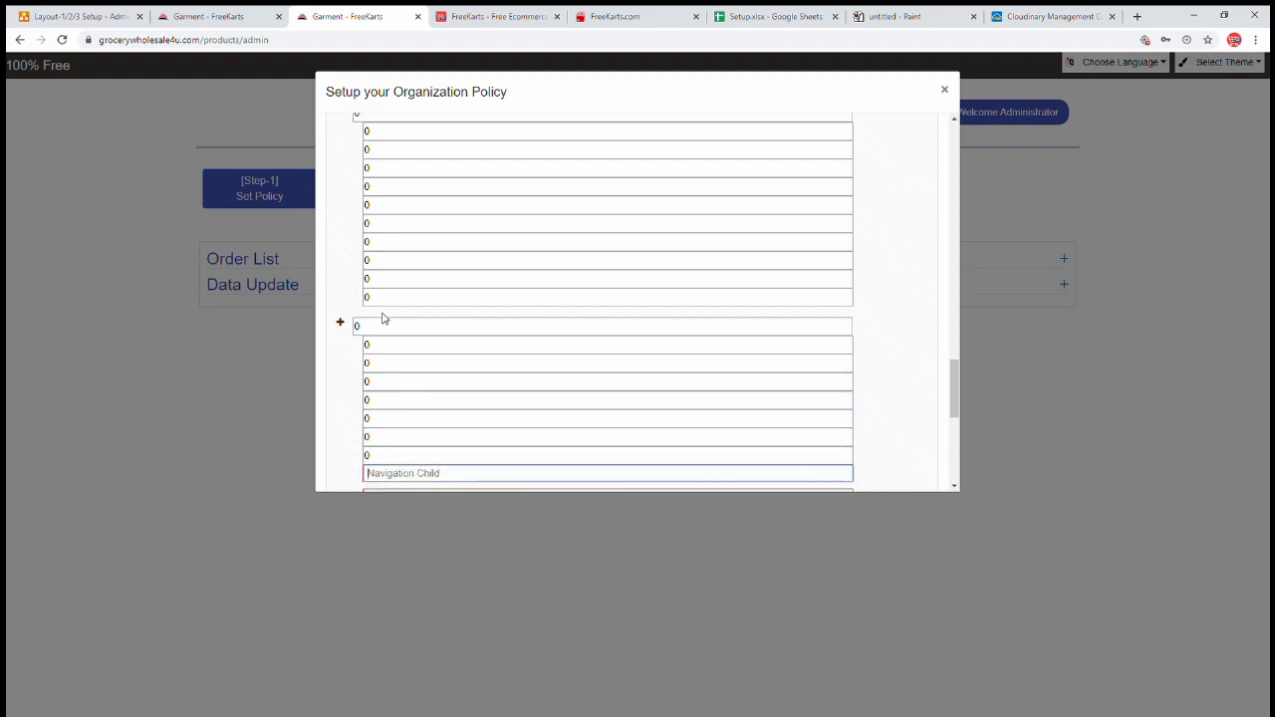
{"action": "key", "text": "Tab"}
{"action": "type", "text": "0"}
{"action": "key", "text": "Tab"}
{"action": "key", "text": "shift+Tab"}
{"action": "key", "text": "shift+Tab"}
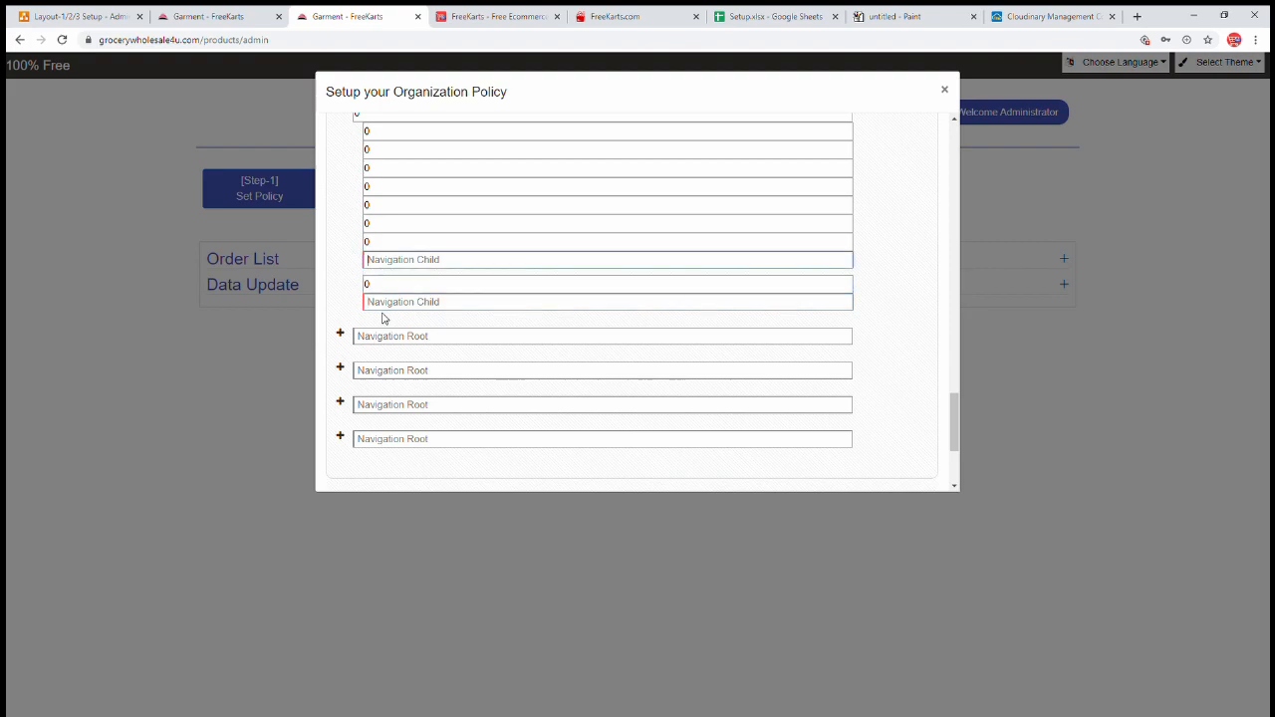
{"action": "type", "text": "0"}
{"action": "key", "text": "Tab"}
{"action": "key", "text": "Tab"}
{"action": "type", "text": "0"}
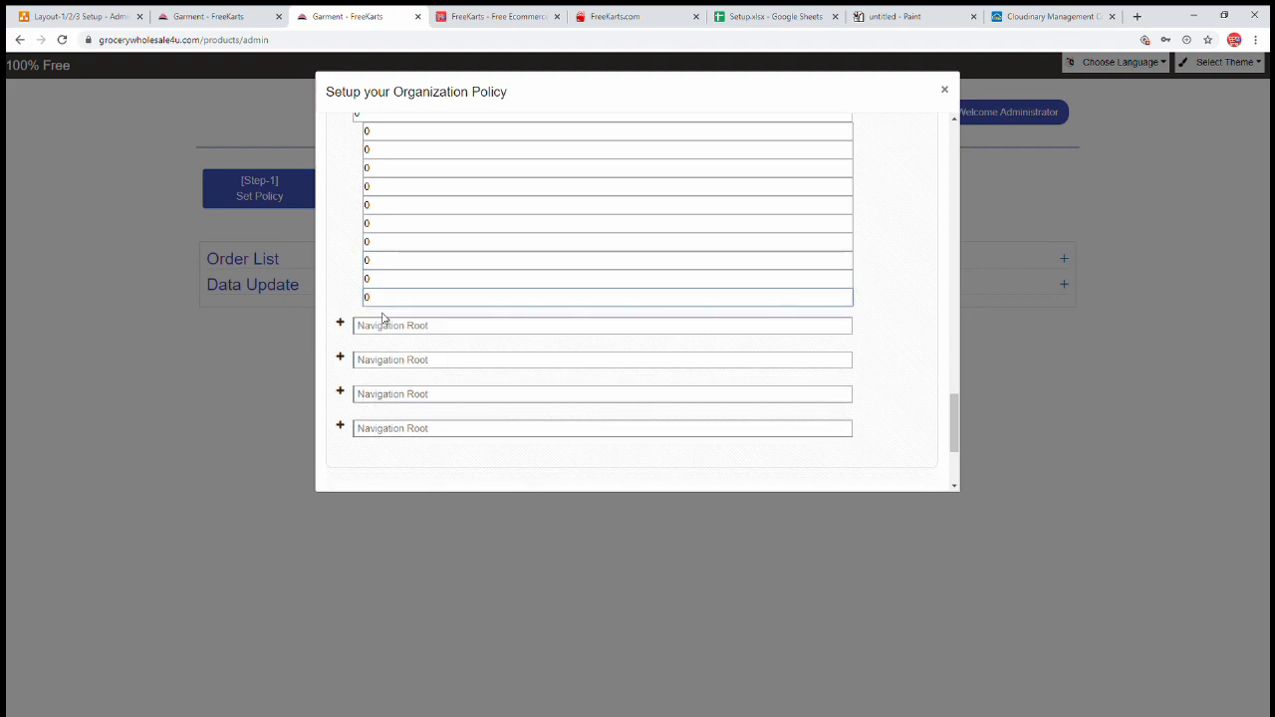
{"action": "left_click", "coordinate": [340, 321]}
{"action": "left_click", "coordinate": [404, 333]}
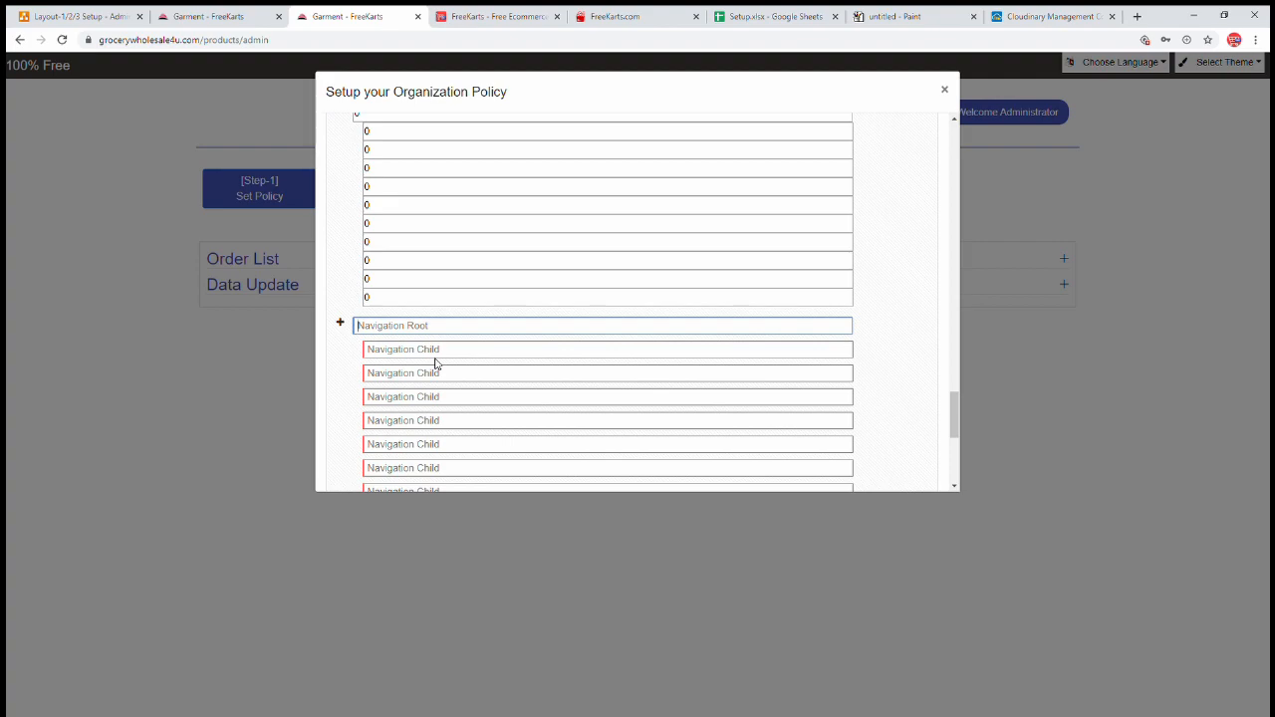
- Name the navigation root Kids with first child Baby Care
{"action": "type", "text": "Kids"}
{"action": "key", "text": "Tab"}
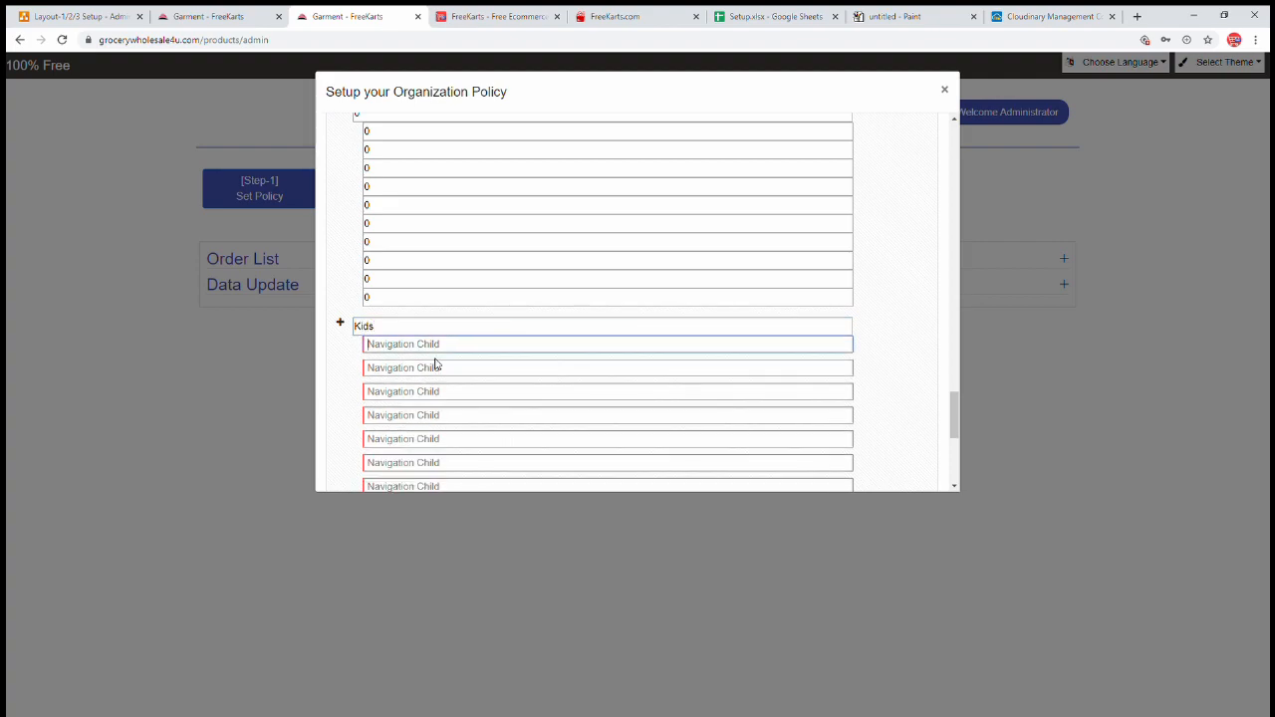
{"action": "type", "text": "Baby Cae"}
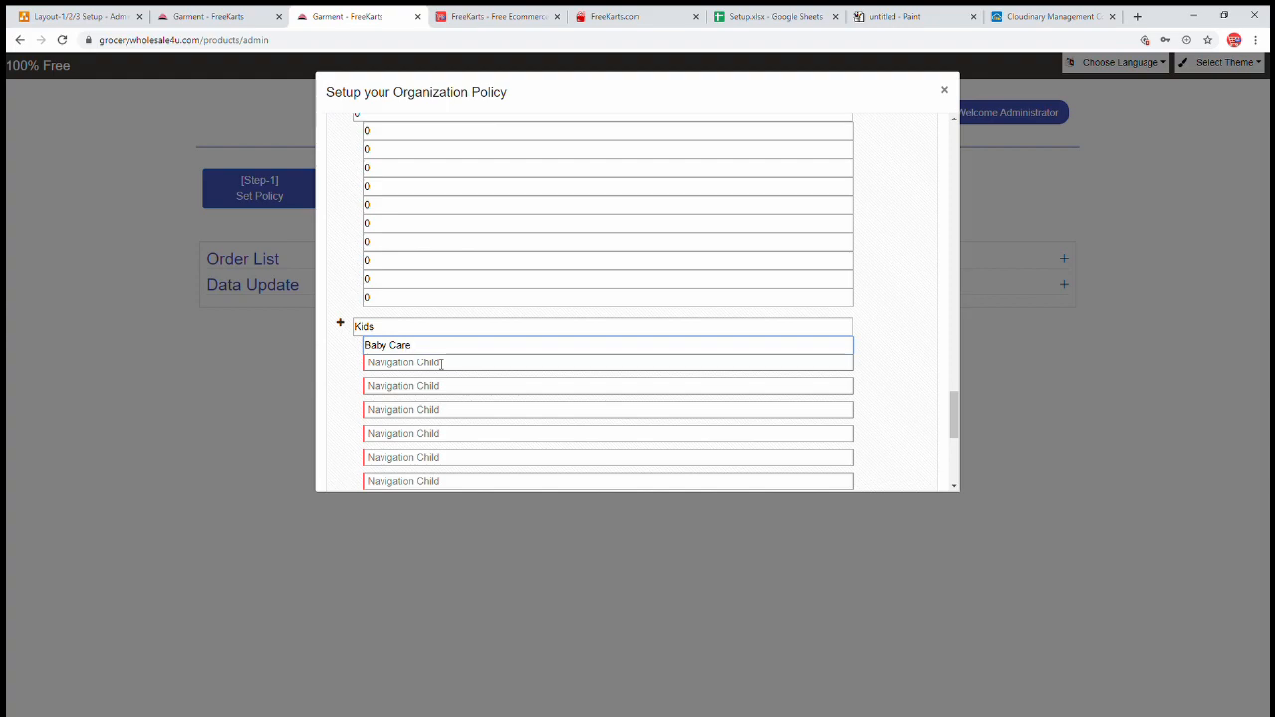
- Fill Kids' remaining child rows with 0 and expand Navigation configuration (Page)
{"action": "left_click", "coordinate": [444, 363]}
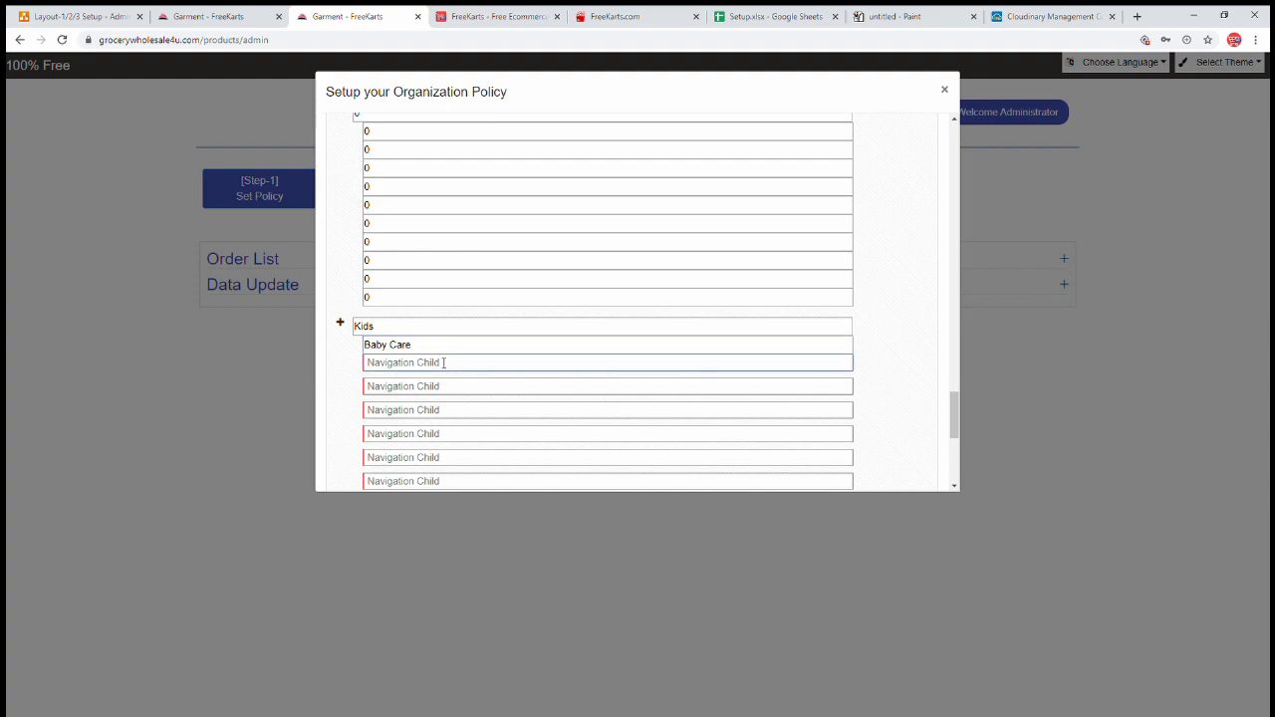
{"action": "type", "text": "0\t0\t00\t0\t0"}
{"action": "key", "text": "shift+Tab"}
{"action": "key", "text": "shift+Tab"}
{"action": "type", "text": "0"}
{"action": "key", "text": "Tab"}
{"action": "key", "text": "shift+Tab"}
{"action": "key", "text": "Tab"}
{"action": "type", "text": "0"}
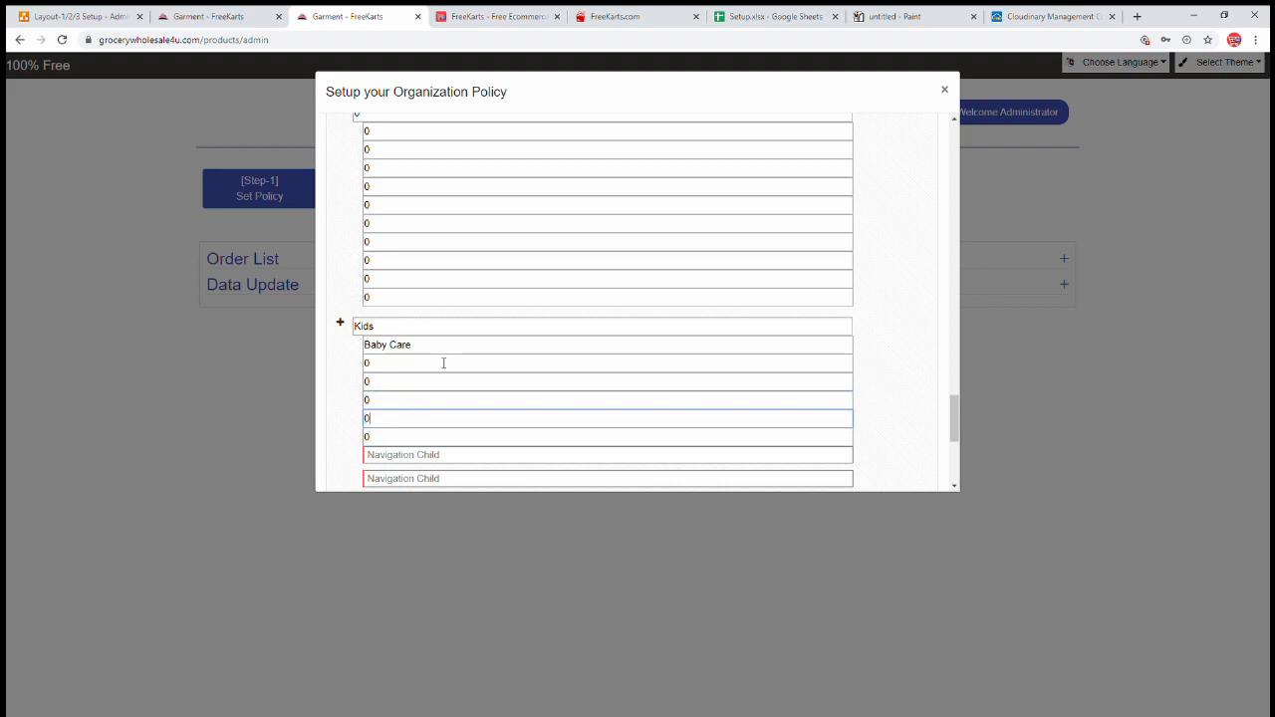
{"action": "key", "text": "Tab"}
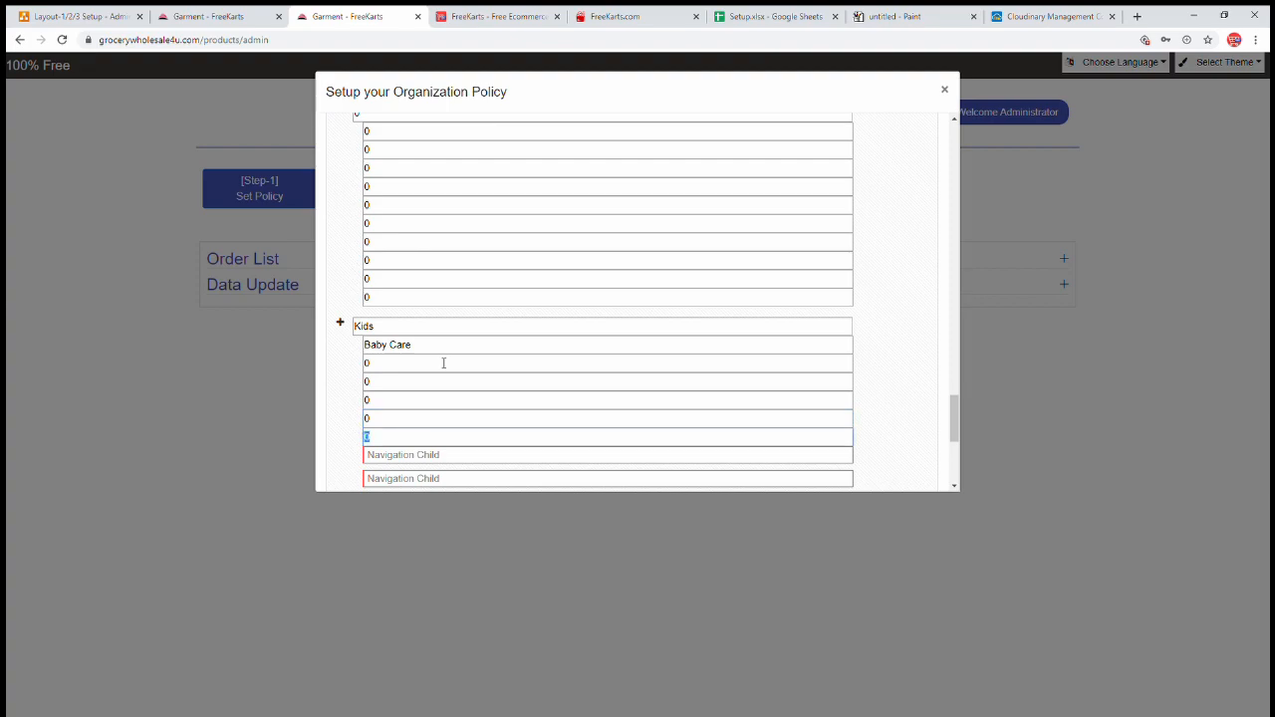
{"action": "key", "text": "Tab"}
{"action": "type", "text": "0"}
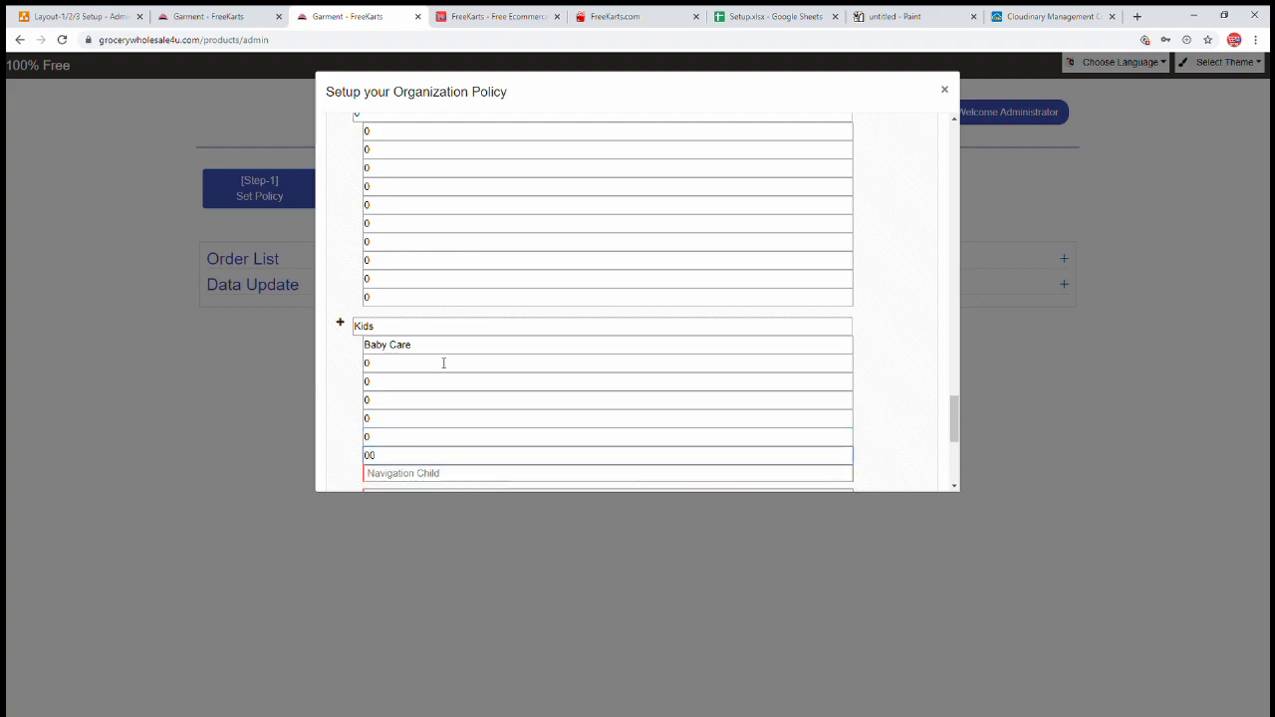
{"action": "key", "text": "BackSpace"}
{"action": "key", "text": "Tab"}
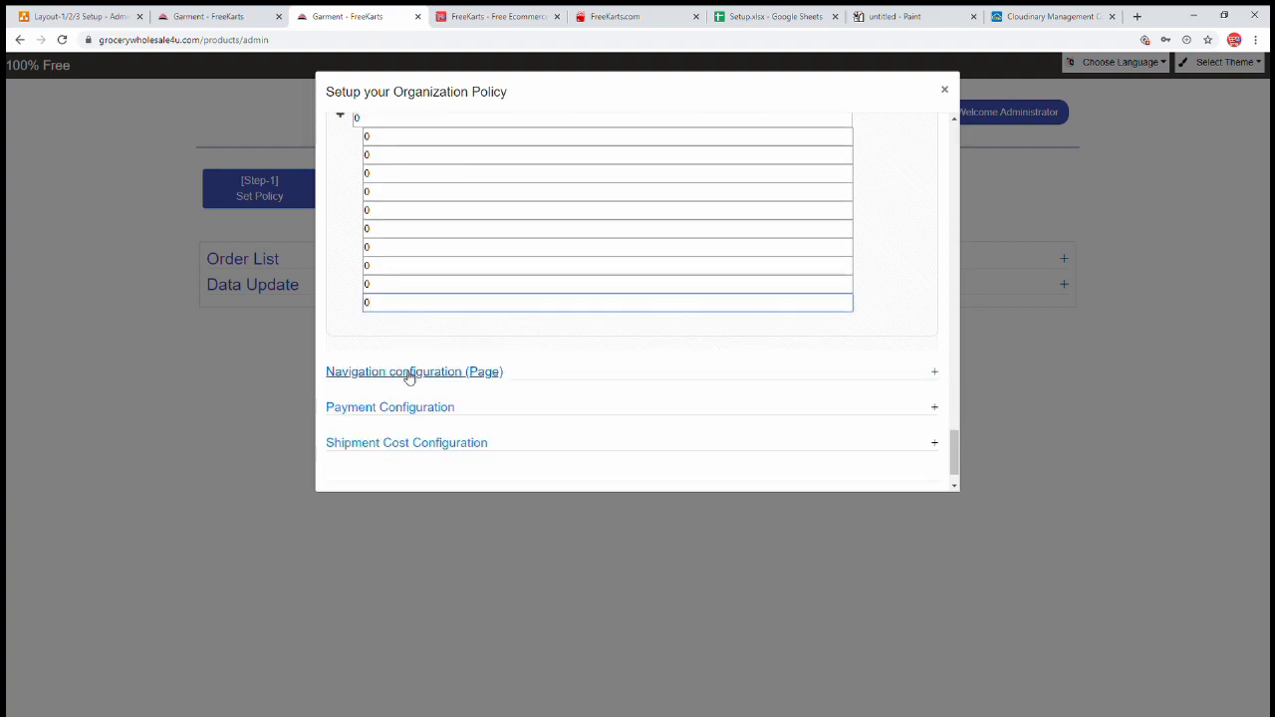
{"action": "left_click", "coordinate": [409, 372]}
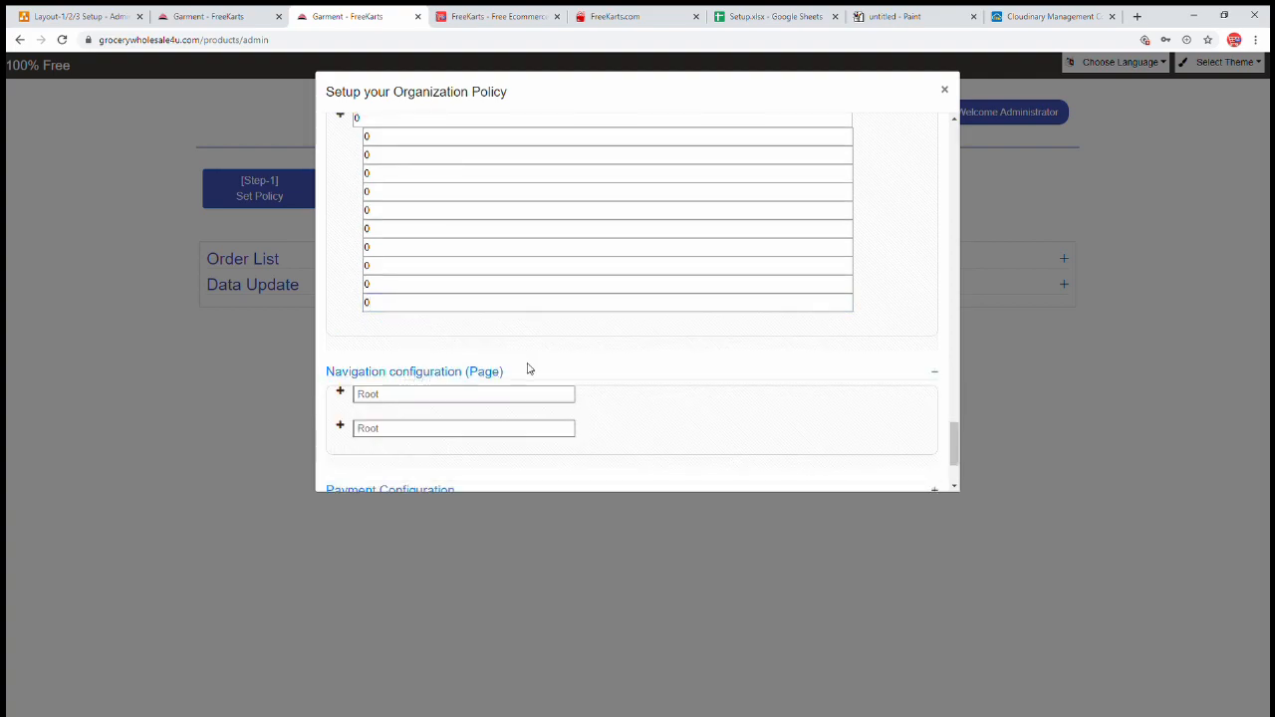
{"action": "left_click", "coordinate": [202, 21]}
{"action": "left_click", "coordinate": [80, 255]}
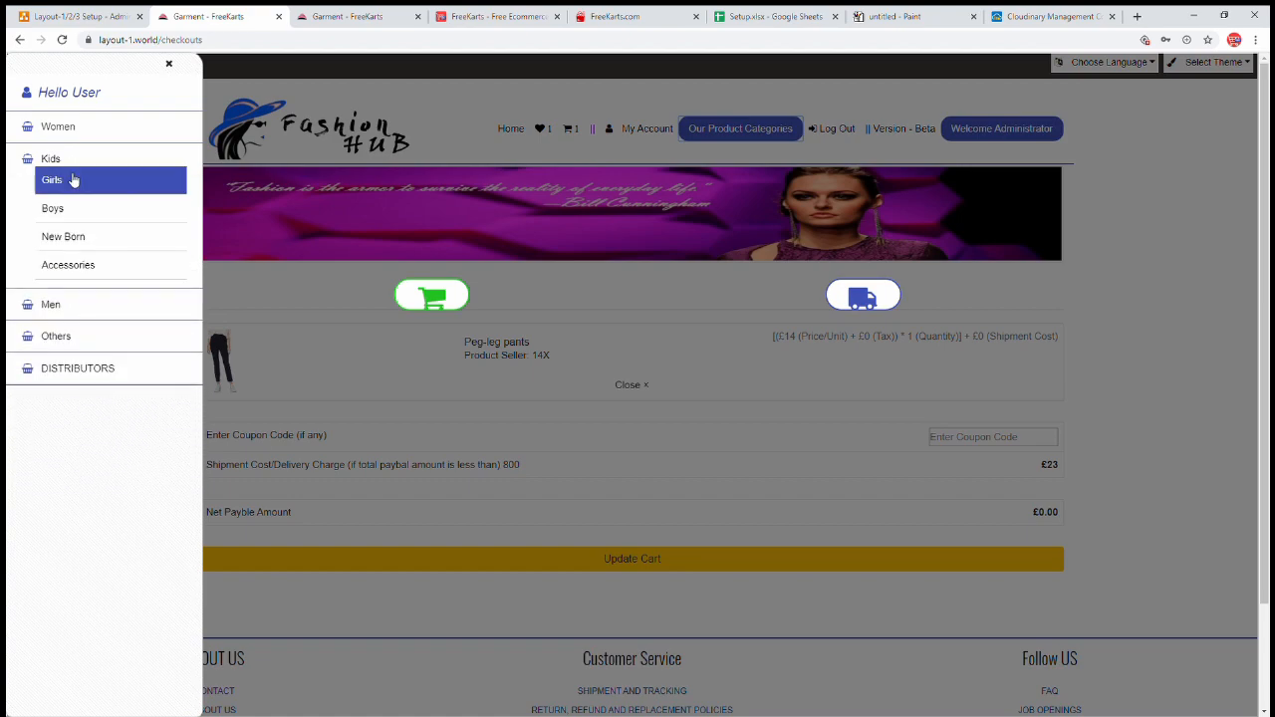
{"action": "left_click", "coordinate": [73, 181]}
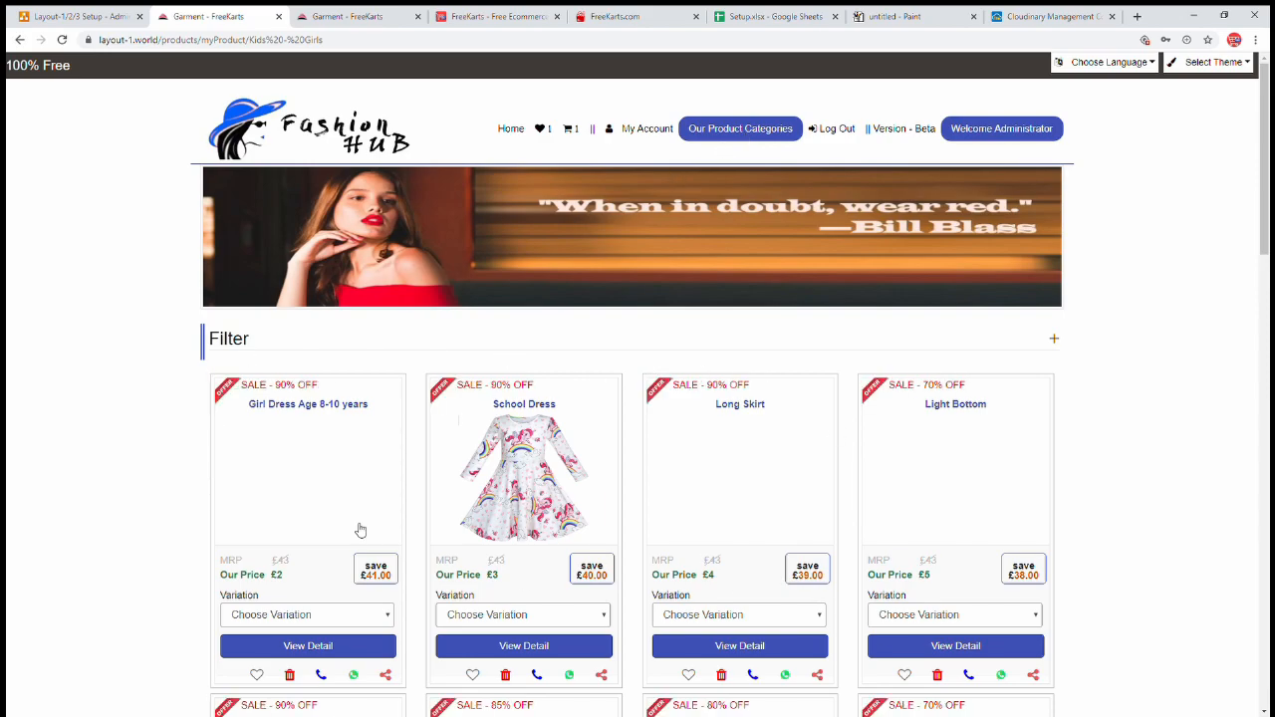
{"action": "left_click", "coordinate": [734, 134]}
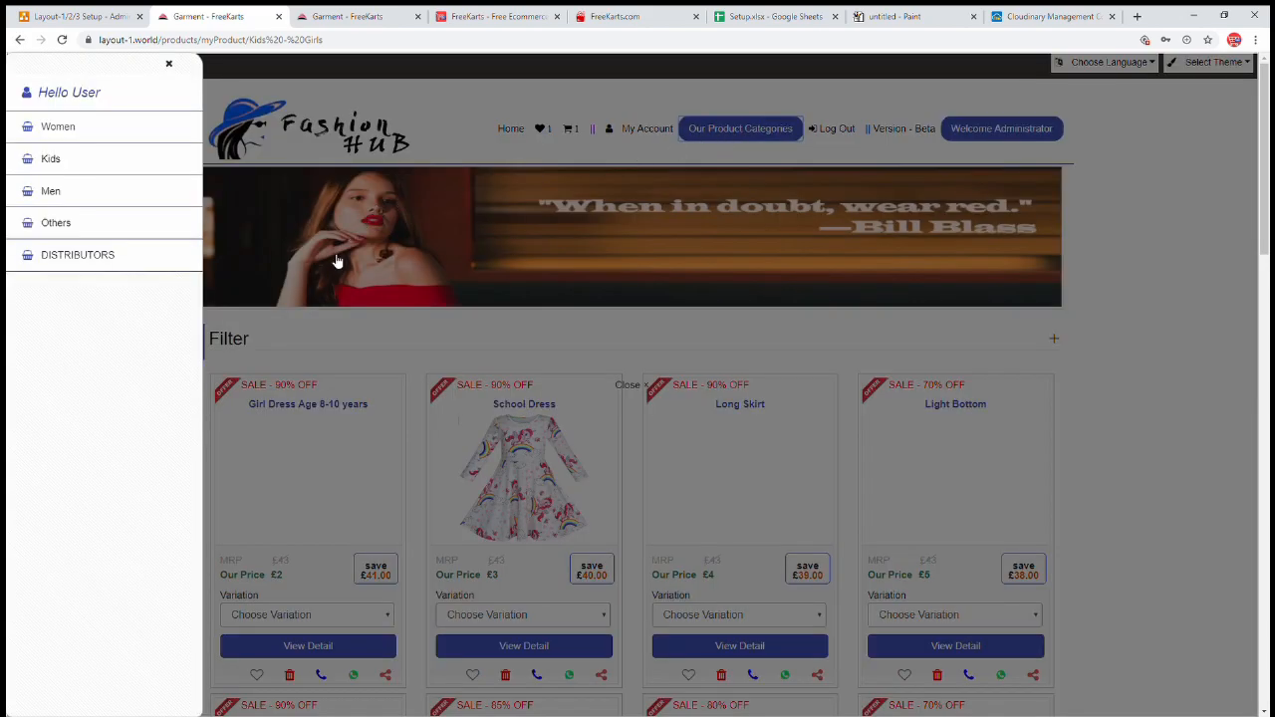
{"action": "left_click", "coordinate": [124, 264]}
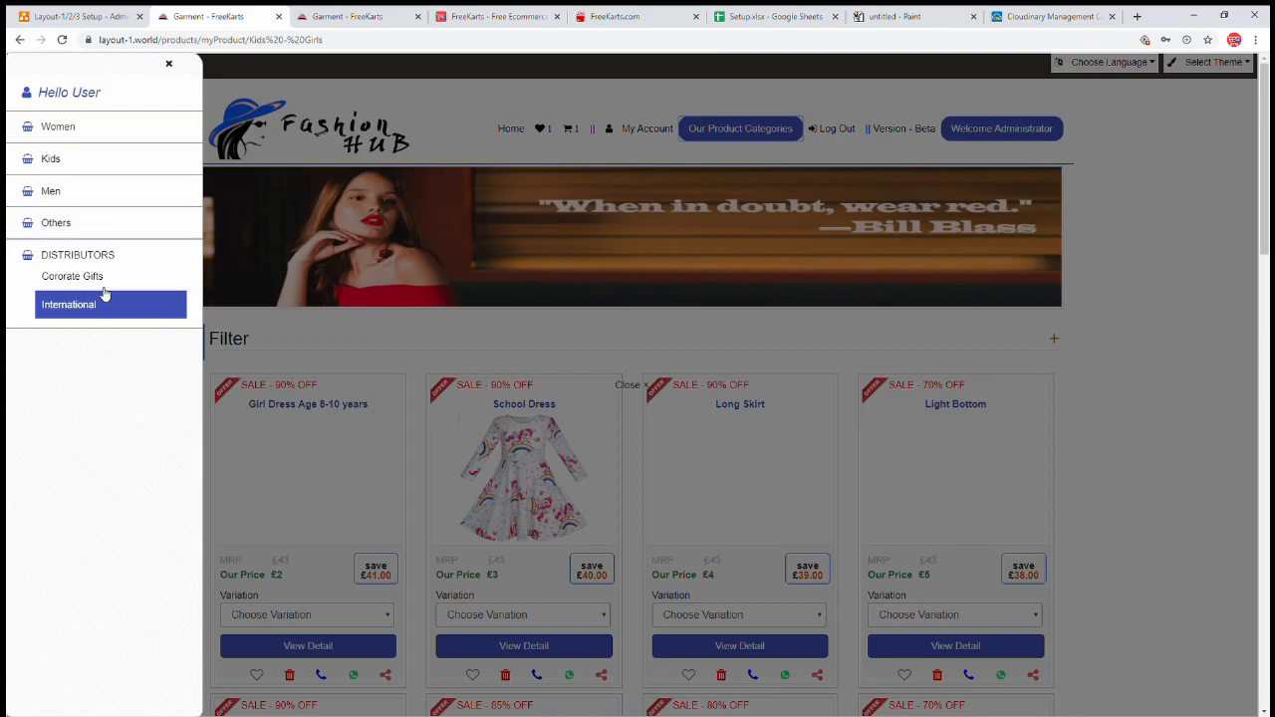
{"action": "left_click", "coordinate": [455, 329]}
{"action": "scroll", "coordinate": [456, 339], "scroll_direction": "down", "scroll_amount": 7}
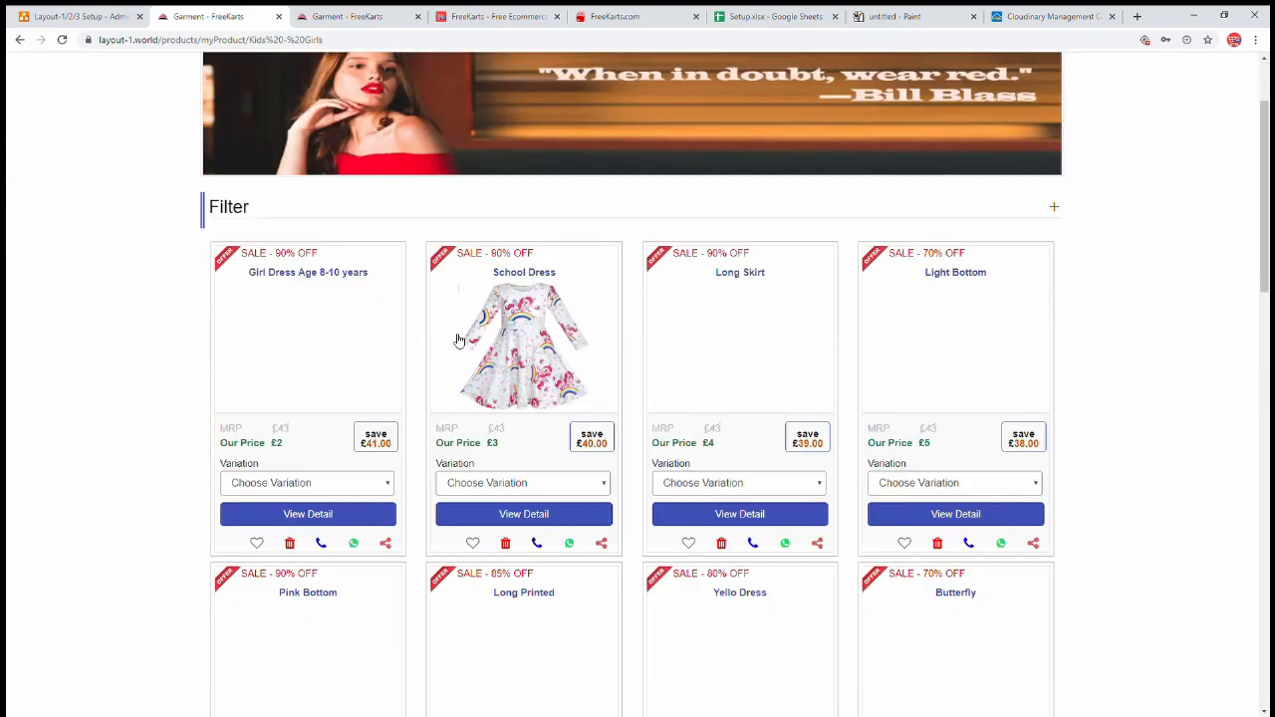
{"action": "scroll", "coordinate": [458, 356], "scroll_direction": "down", "scroll_amount": 5}
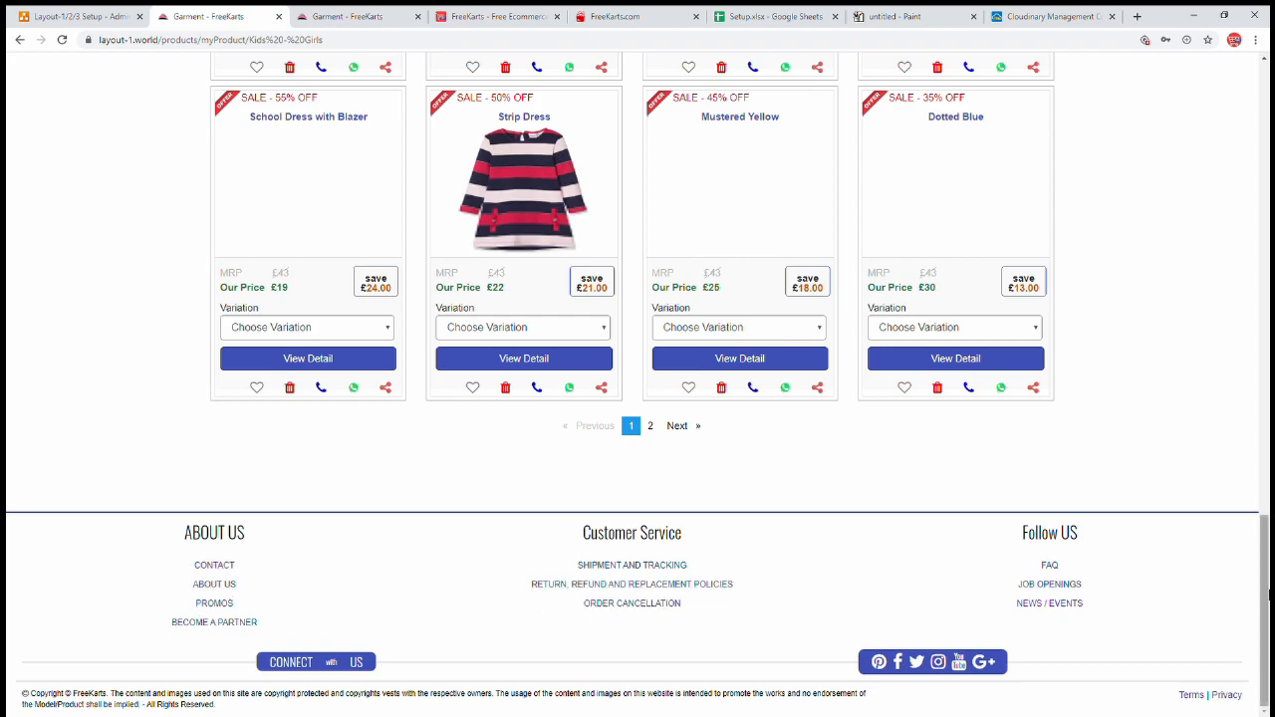
{"action": "scroll", "coordinate": [1076, 373], "scroll_direction": "up", "scroll_amount": 9}
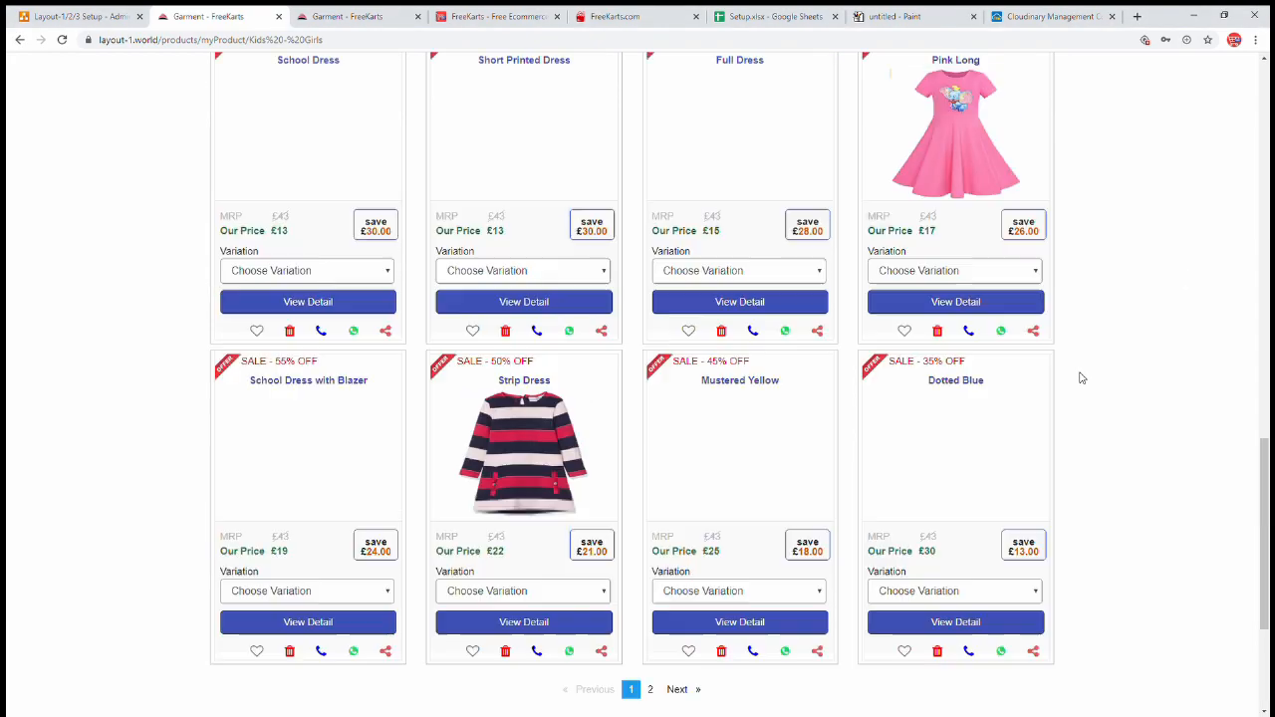
{"action": "scroll", "coordinate": [1056, 364], "scroll_direction": "up", "scroll_amount": 6}
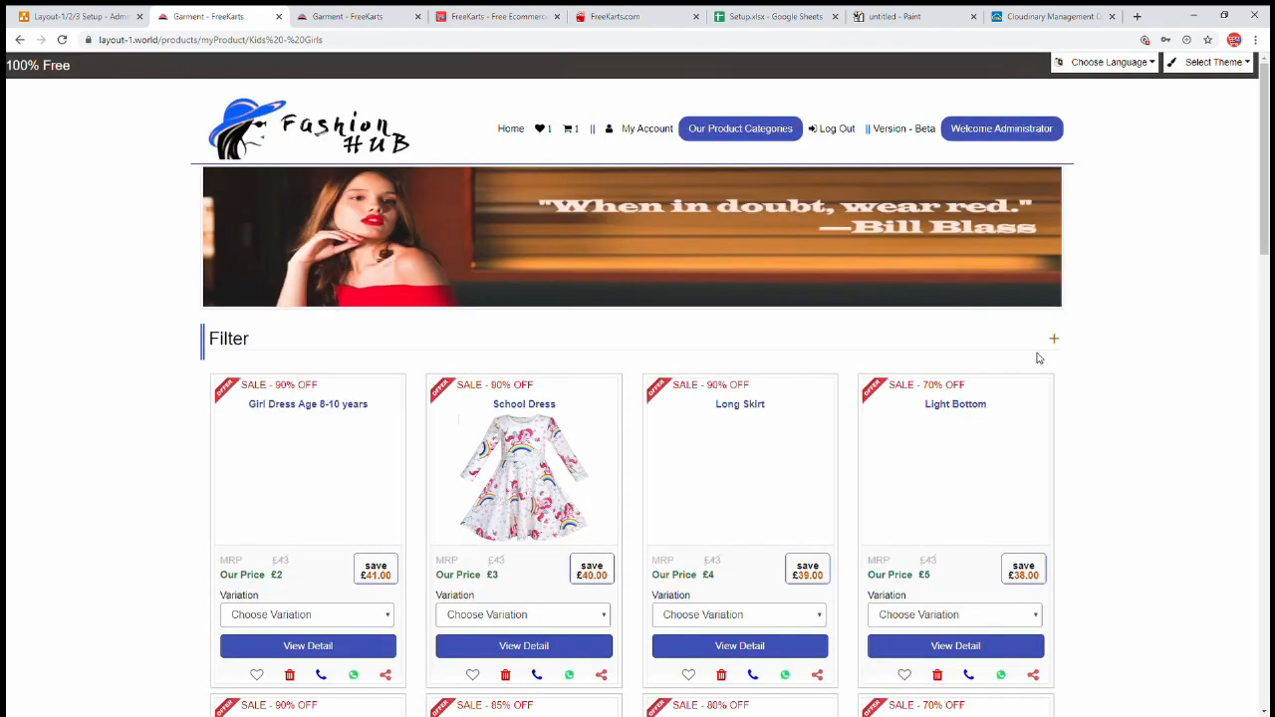
{"action": "left_click", "coordinate": [717, 135]}
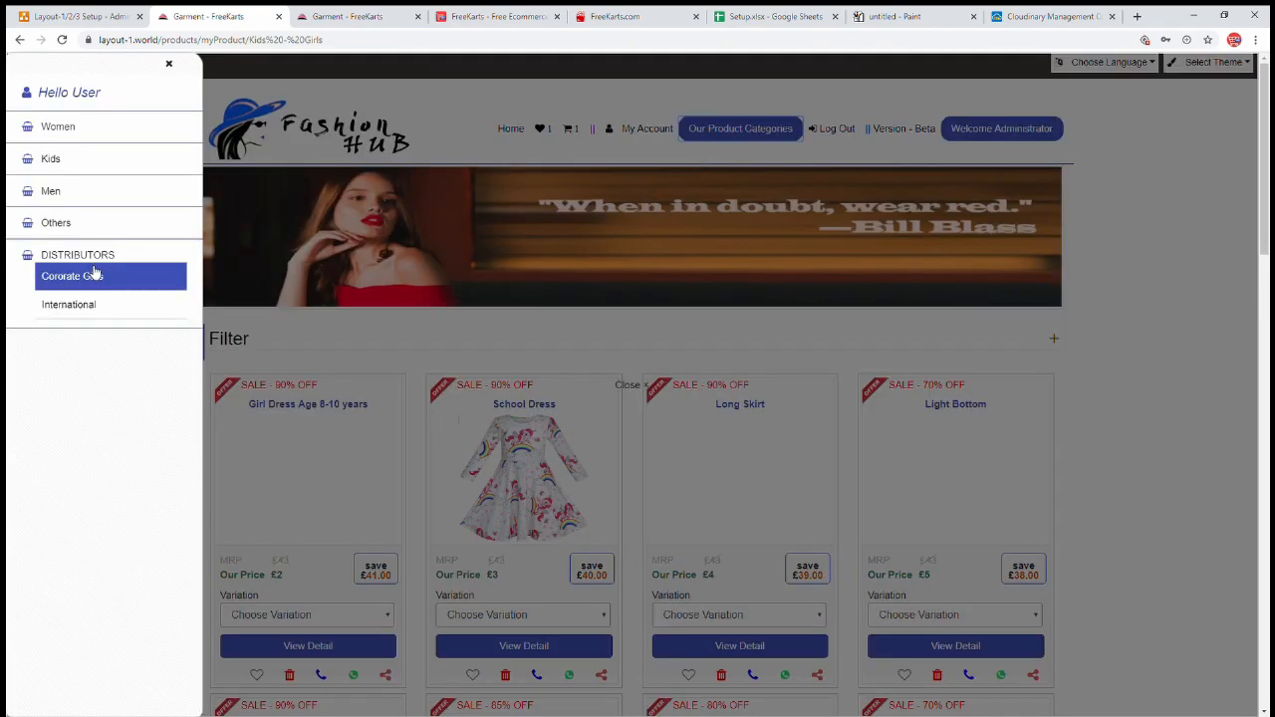
- Expand the first page root, naming it Gifts with first child Domestic Gifts
{"action": "left_click", "coordinate": [334, 16]}
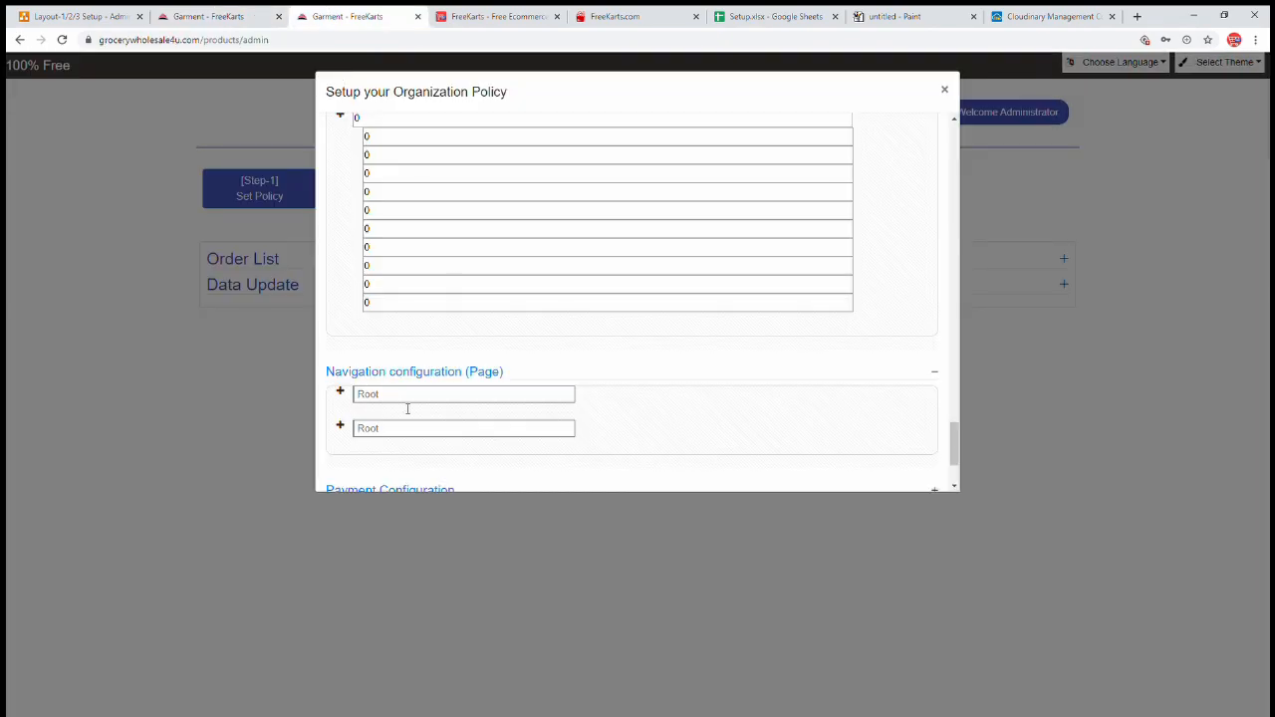
{"action": "left_click", "coordinate": [342, 394]}
{"action": "left_click", "coordinate": [402, 398]}
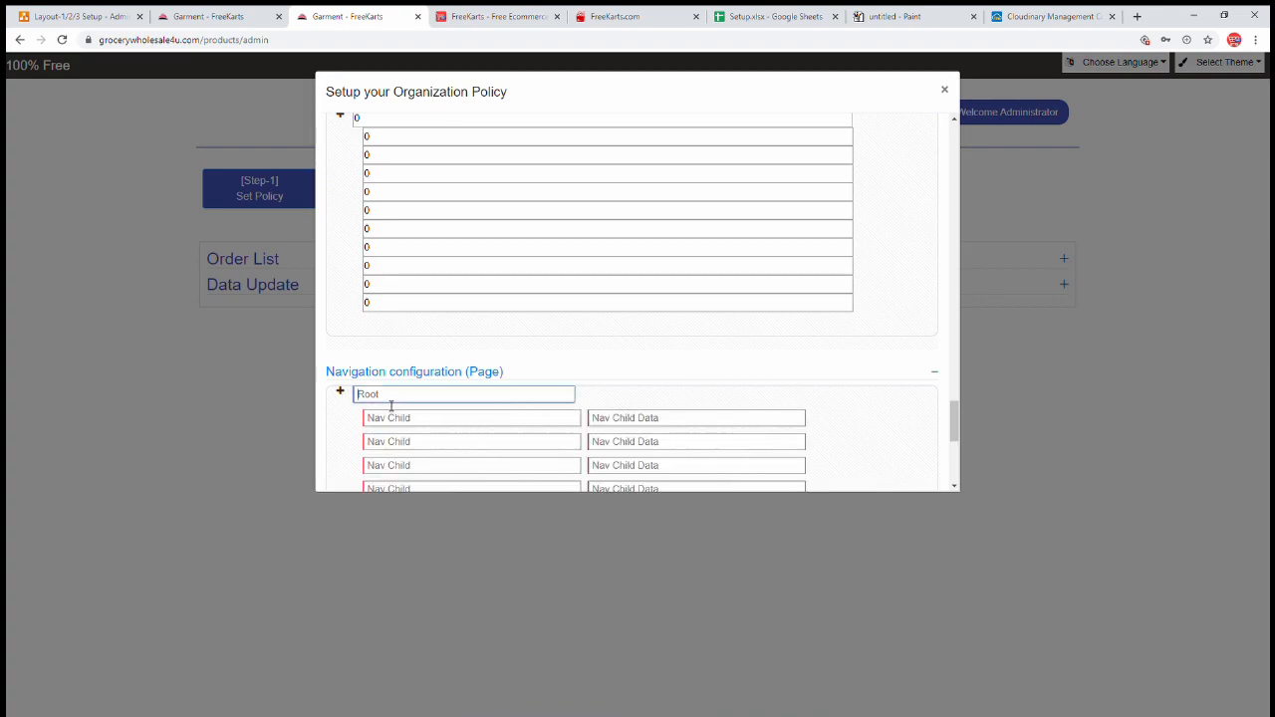
{"action": "type", "text": "Gifts"}
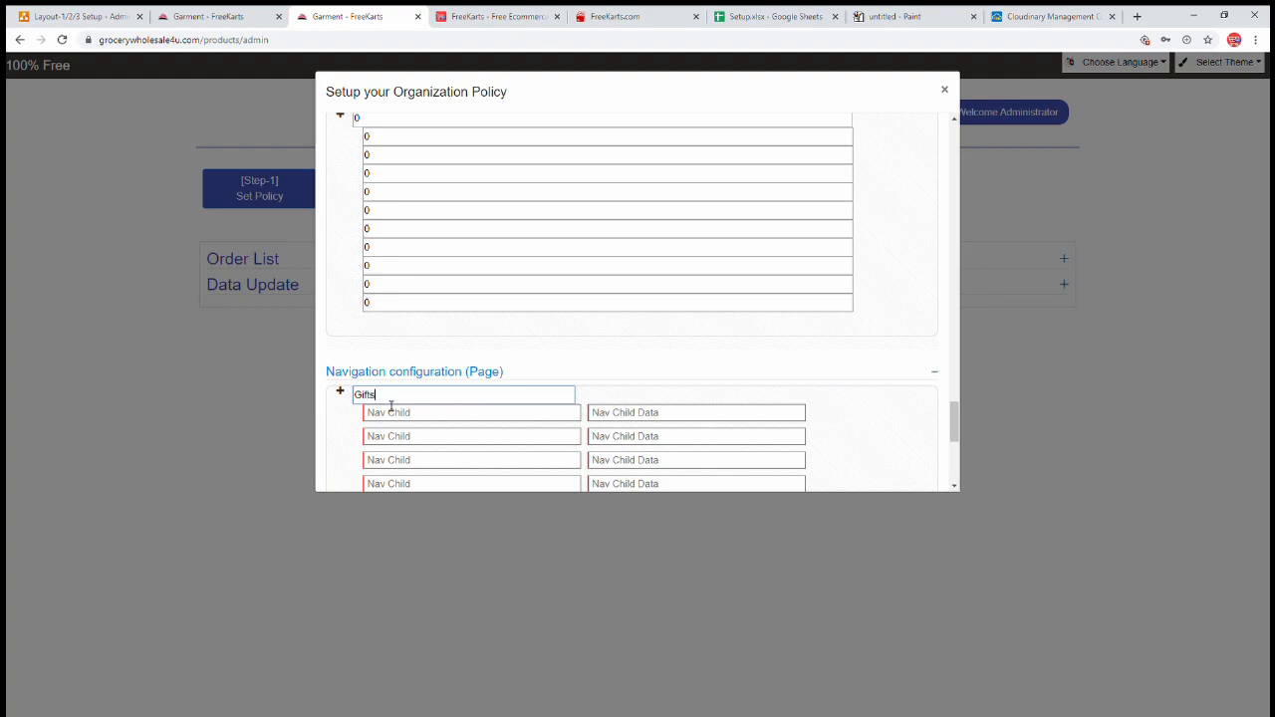
{"action": "left_click", "coordinate": [398, 413]}
{"action": "type", "text": "Nationa"}
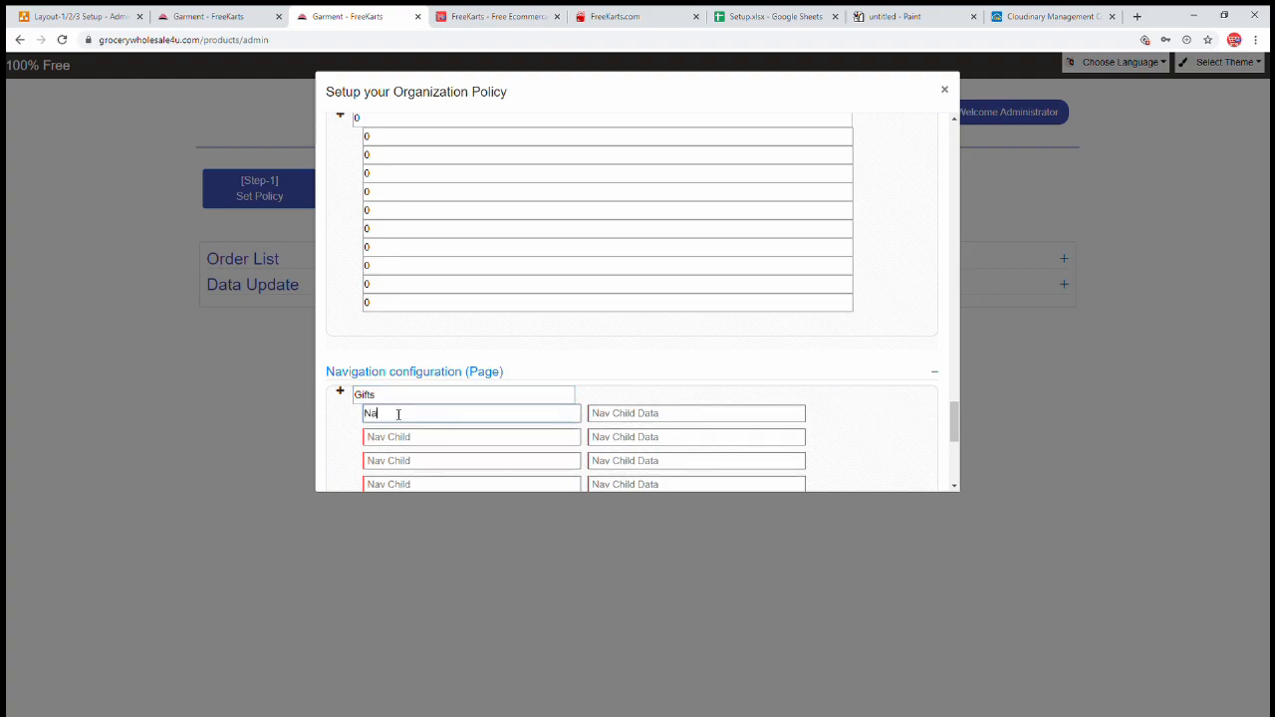
{"action": "key", "text": "BackSpace"}
{"action": "key", "text": "BackSpace"}
{"action": "key", "text": "BackSpace"}
{"action": "key", "text": "BackSpace"}
{"action": "key", "text": "BackSpace"}
{"action": "key", "text": "BackSpace"}
{"action": "key", "text": "BackSpace"}
{"action": "type", "text": "Dom"}
{"action": "left_click", "coordinate": [219, 17]}
{"action": "left_click", "coordinate": [79, 257]}
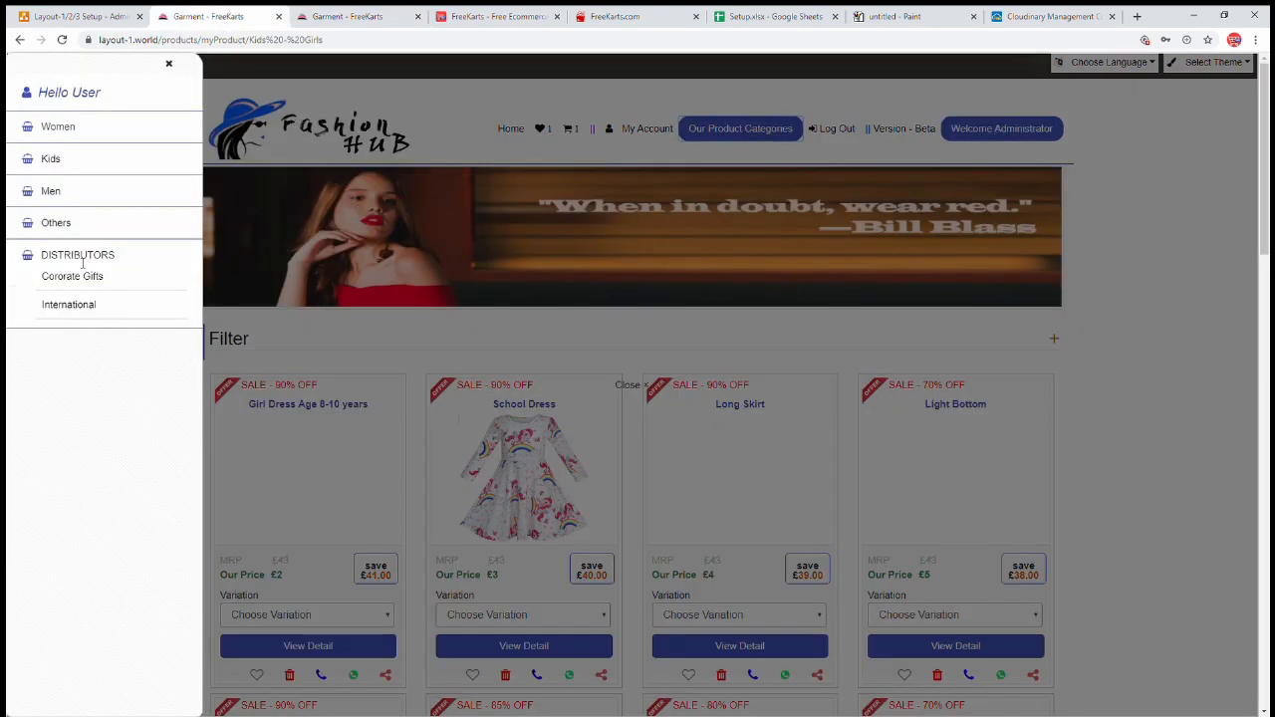
{"action": "double_click", "coordinate": [66, 257]}
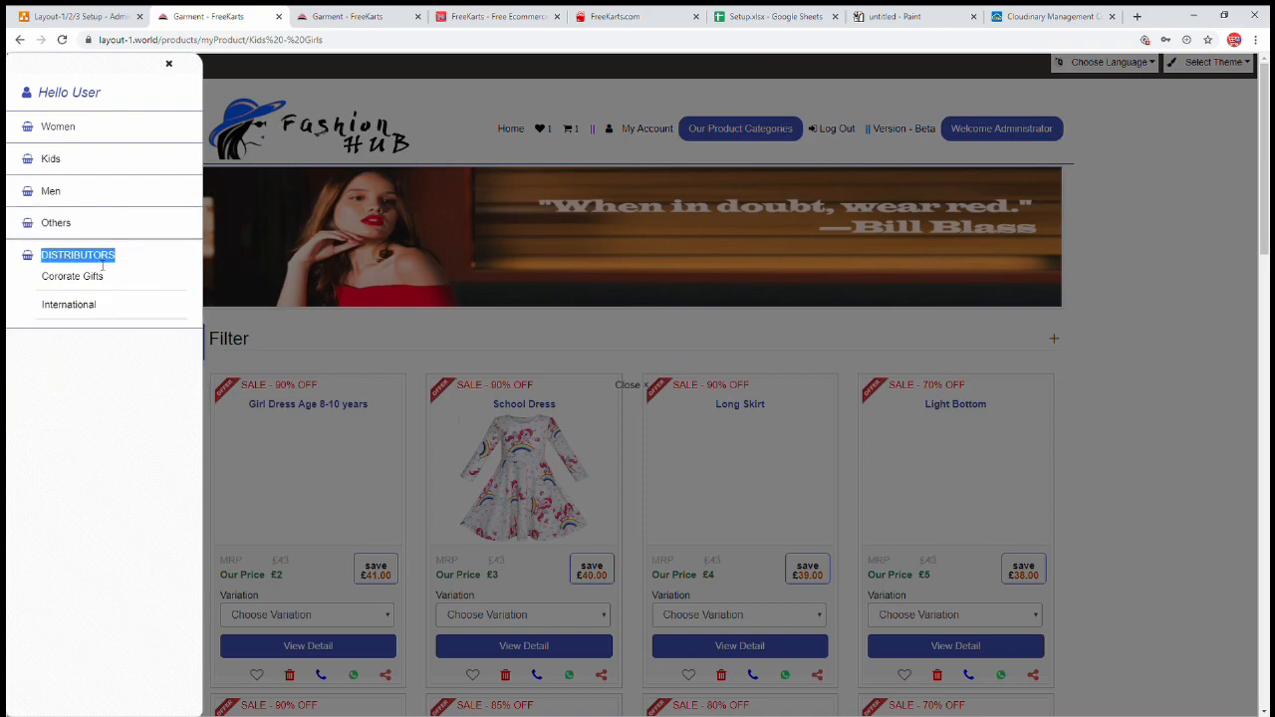
{"action": "left_click", "coordinate": [94, 284]}
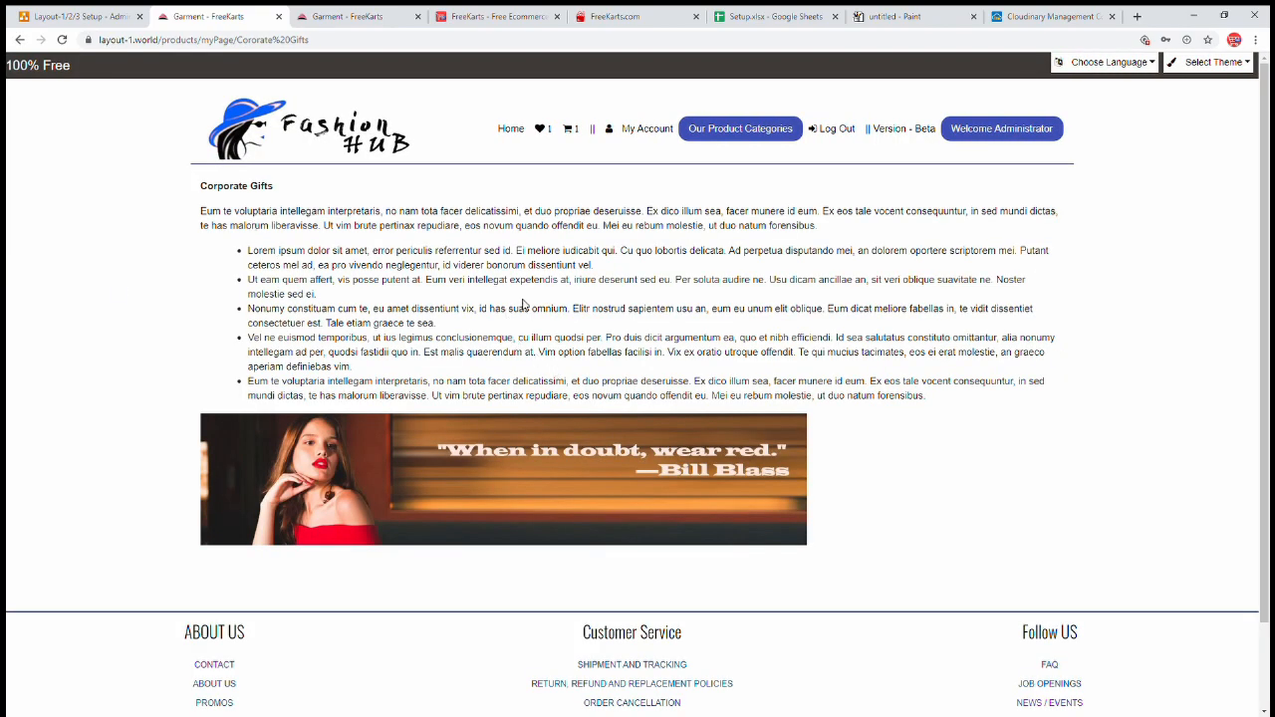
{"action": "left_click", "coordinate": [365, 20]}
{"action": "left_click", "coordinate": [613, 421]}
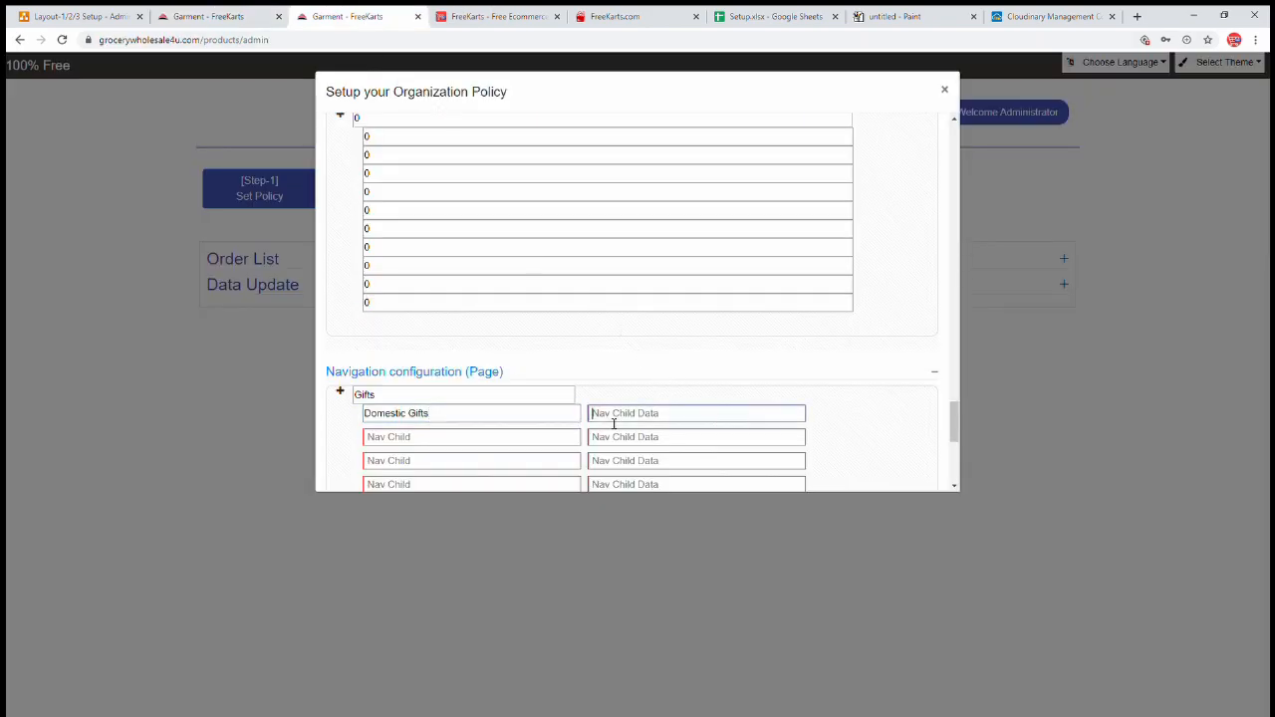
- Open the FreeKarts HTML editor and copy the Fashion Hub return, refund and replacement policy text
{"action": "left_click", "coordinate": [493, 17]}
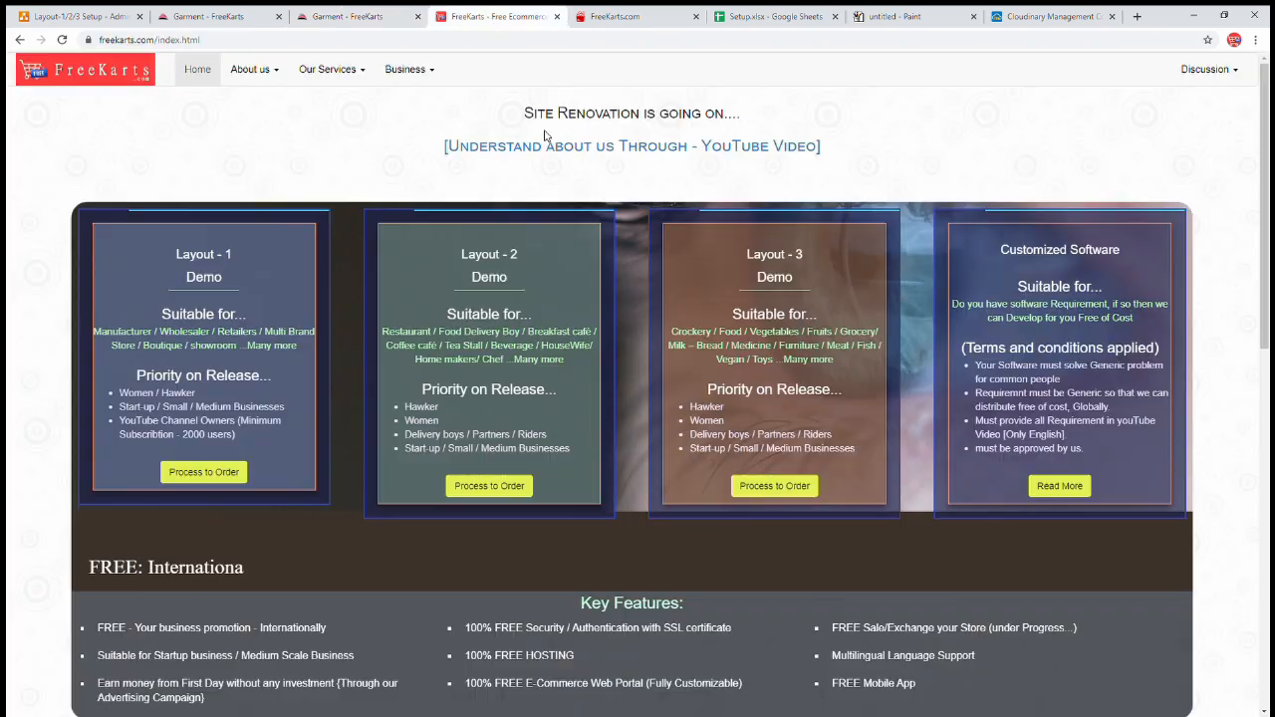
{"action": "left_click", "coordinate": [407, 69]}
{"action": "left_click", "coordinate": [418, 187]}
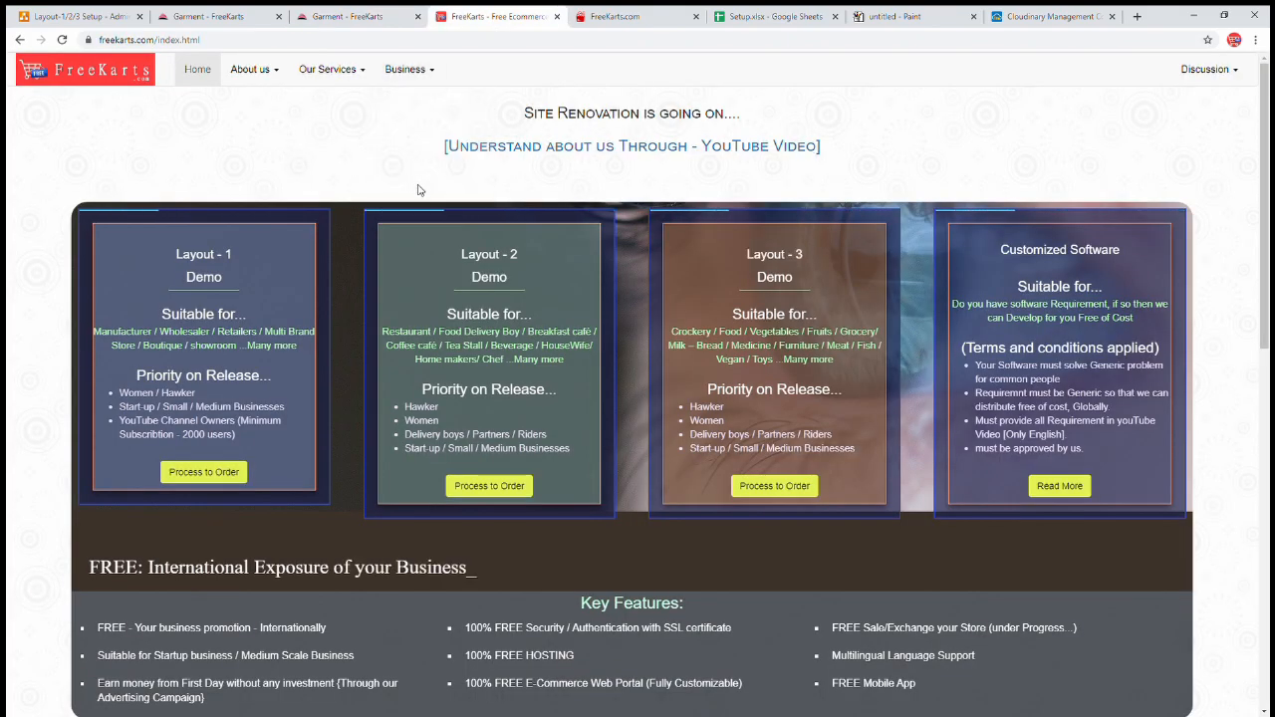
{"action": "left_click", "coordinate": [410, 78]}
{"action": "left_click", "coordinate": [438, 190]}
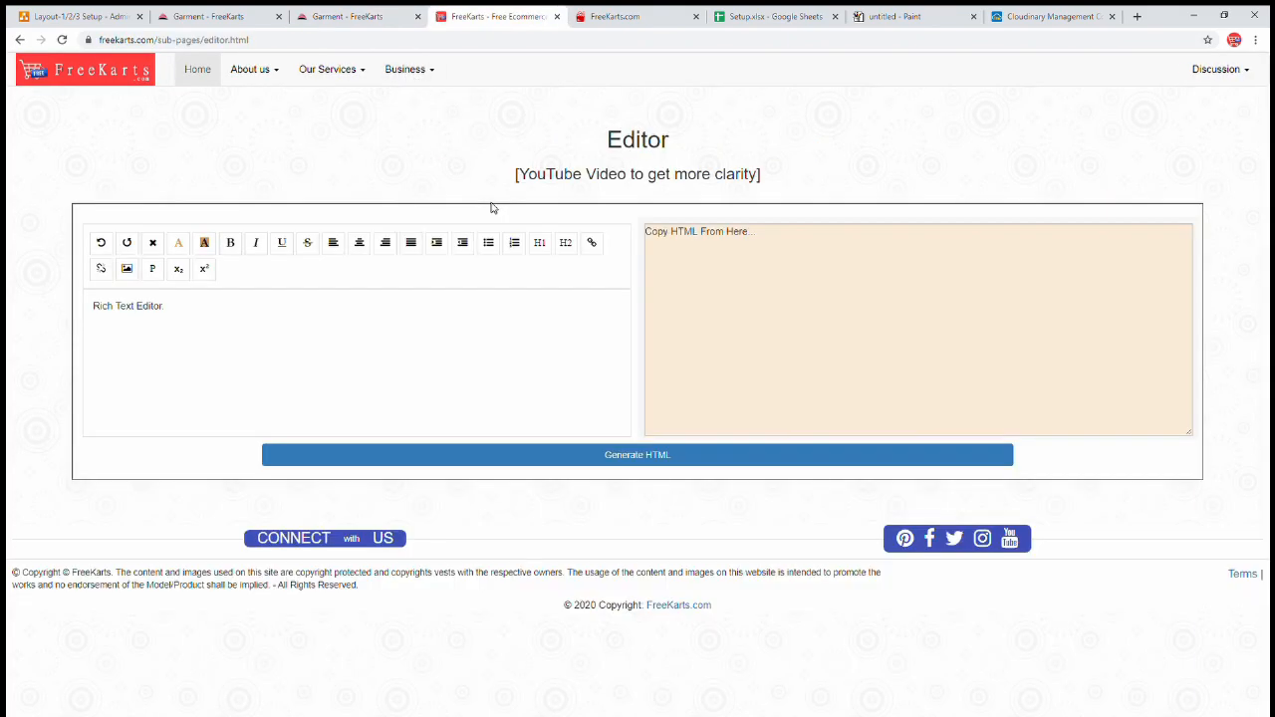
{"action": "left_click", "coordinate": [346, 17]}
{"action": "left_click", "coordinate": [209, 14]}
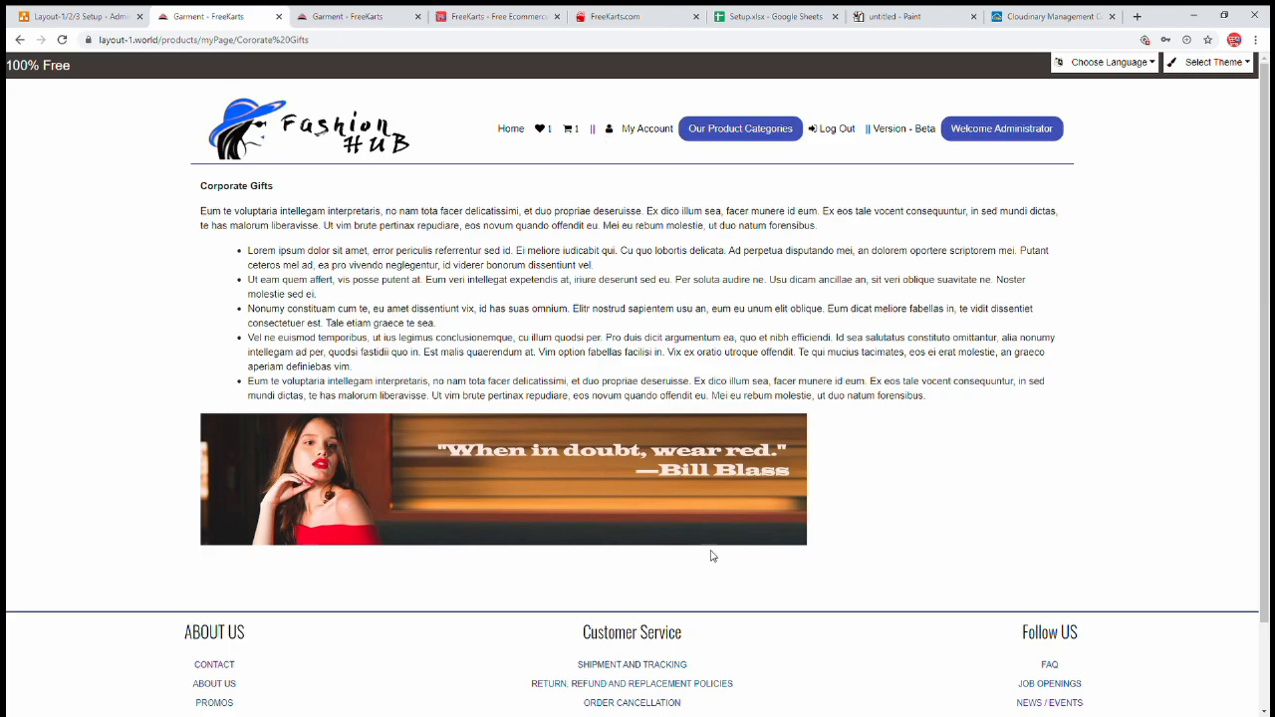
{"action": "left_click", "coordinate": [631, 683]}
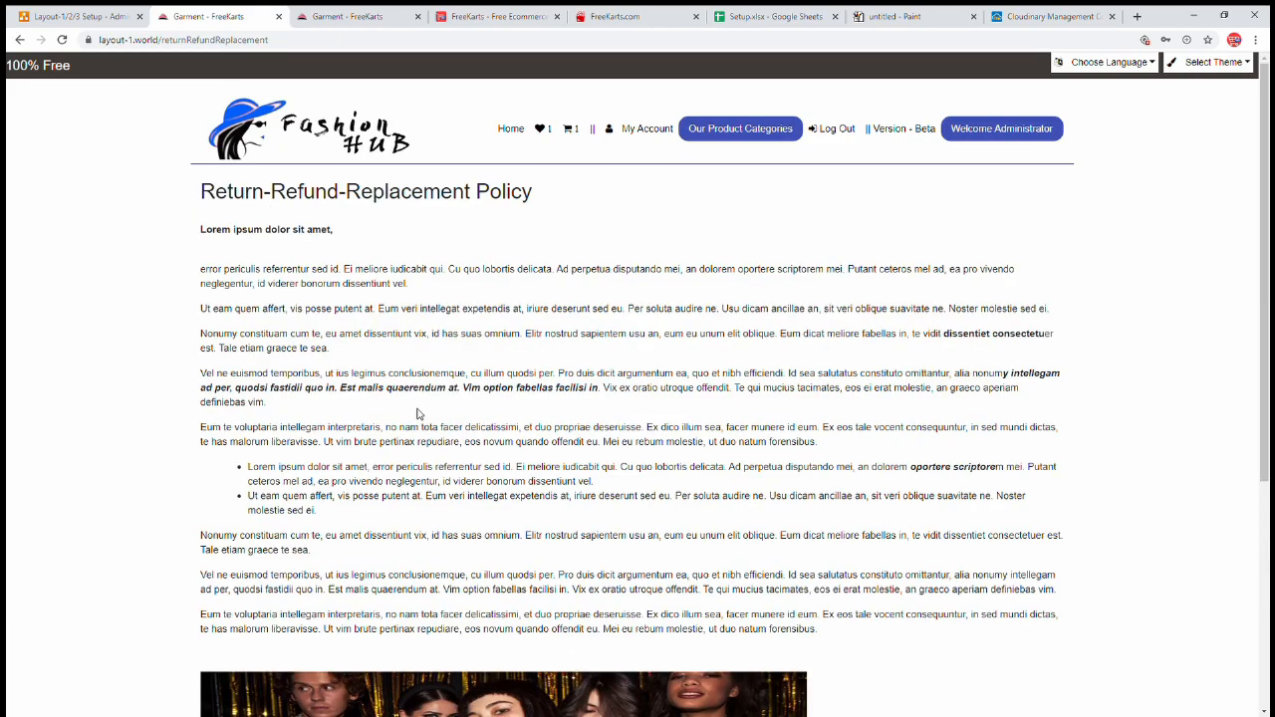
{"action": "left_click_drag", "start_coordinate": [337, 517], "coordinate": [201, 270]}
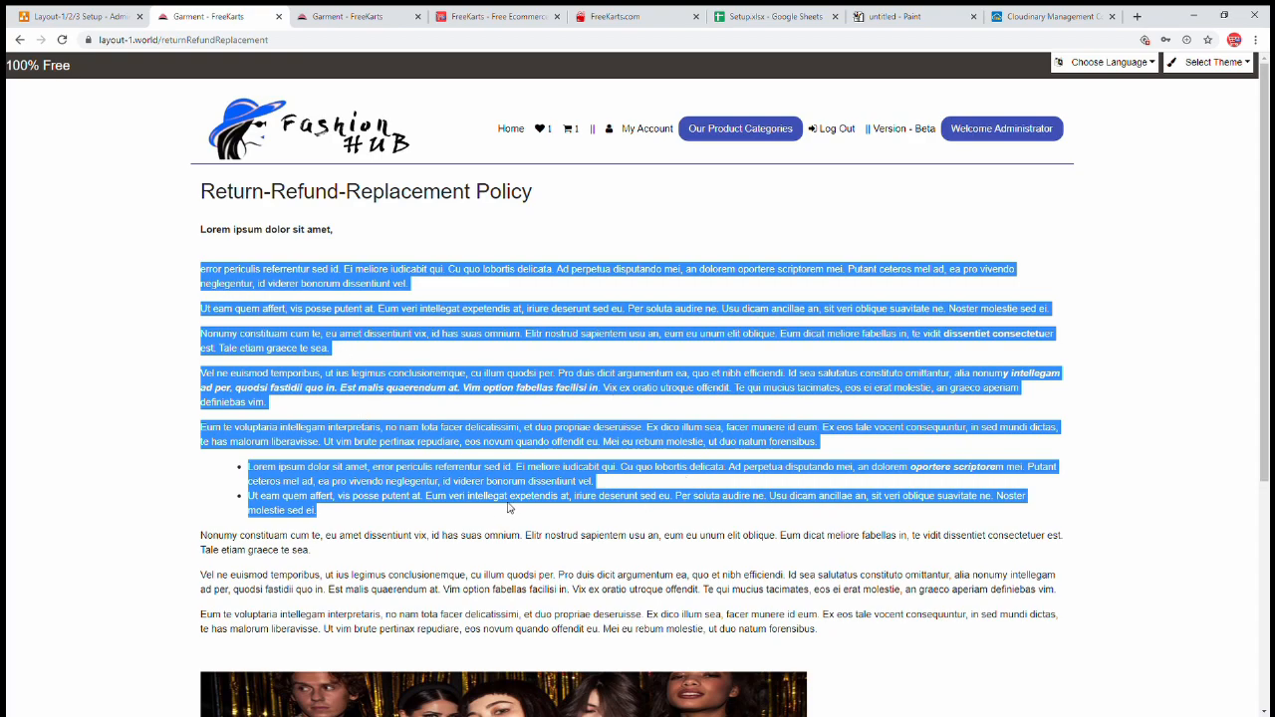
- Paste the policy text into the HTML editor and generate HTML from it
{"action": "left_click", "coordinate": [354, 16]}
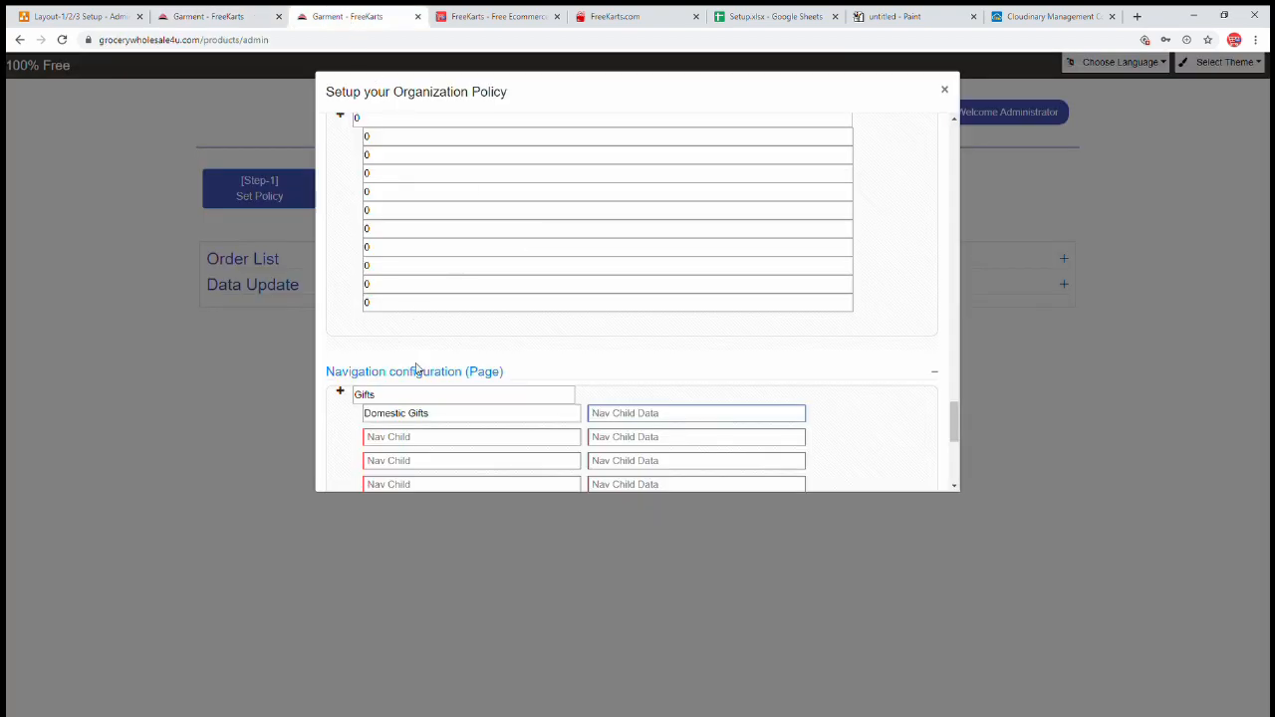
{"action": "scroll", "coordinate": [408, 365], "scroll_direction": "down", "scroll_amount": 2}
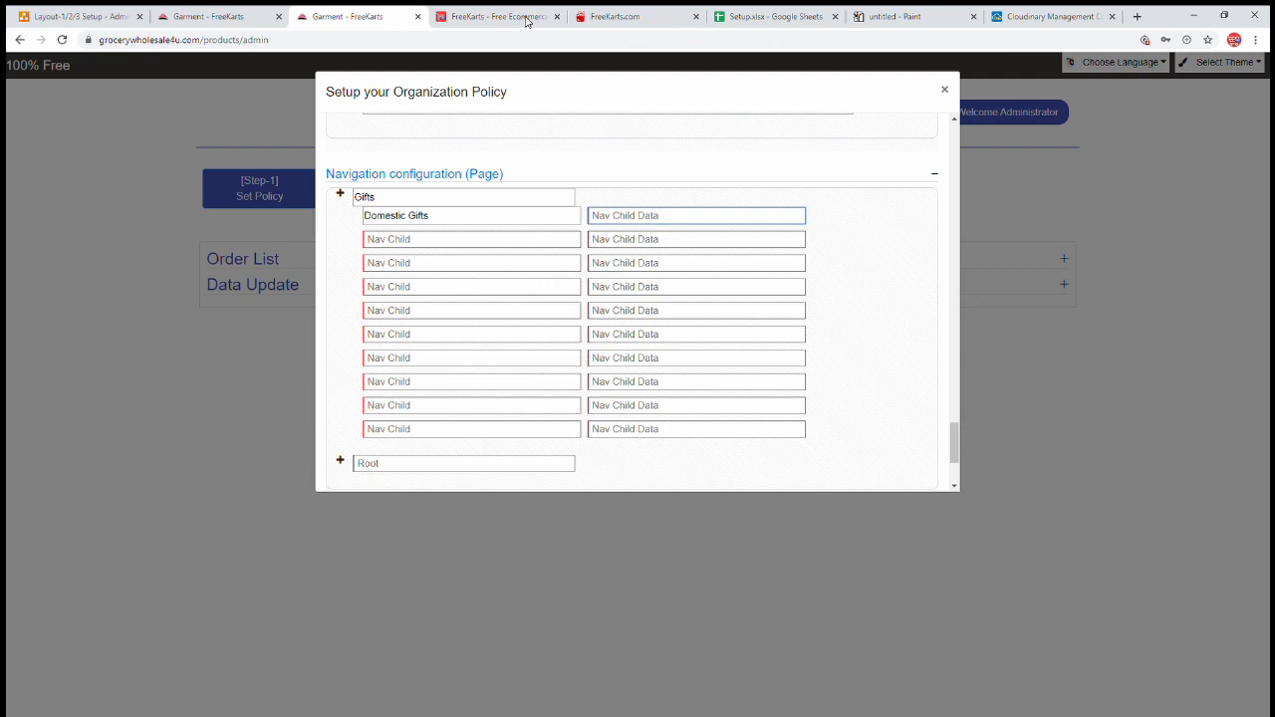
{"action": "left_click", "coordinate": [525, 20]}
{"action": "triple_click", "coordinate": [228, 321]}
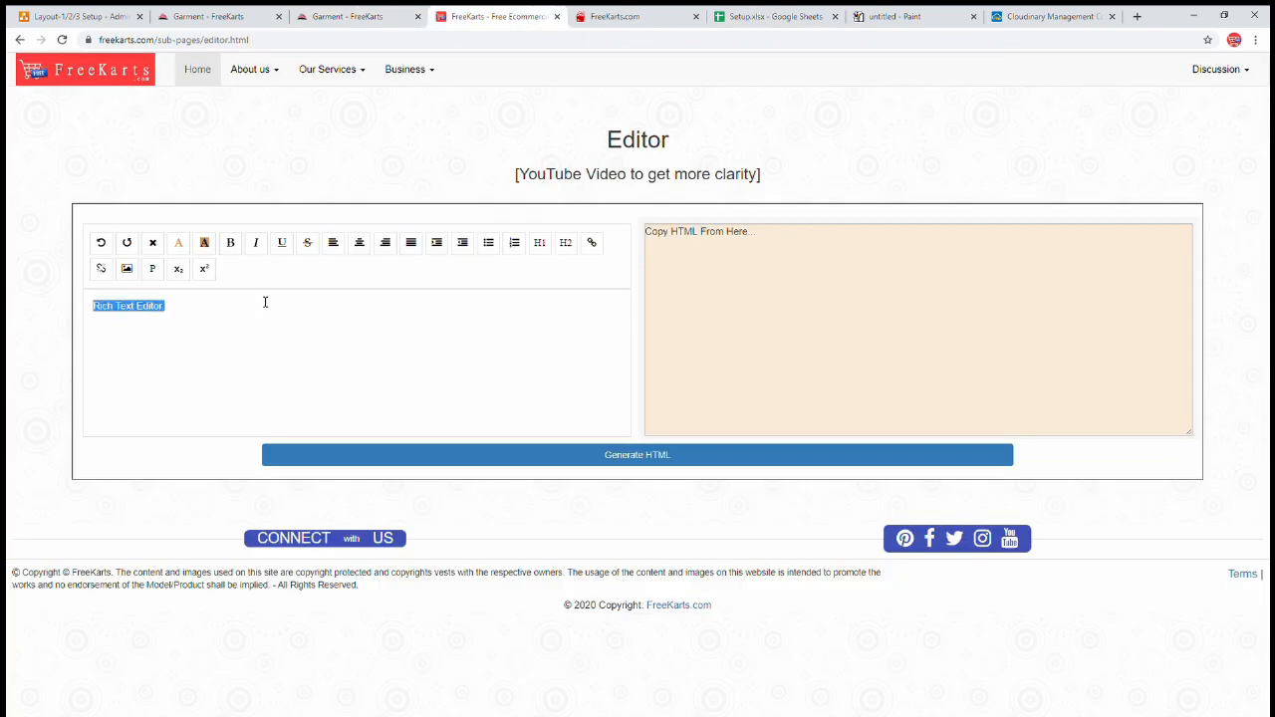
{"action": "key", "text": "ctrl+v"}
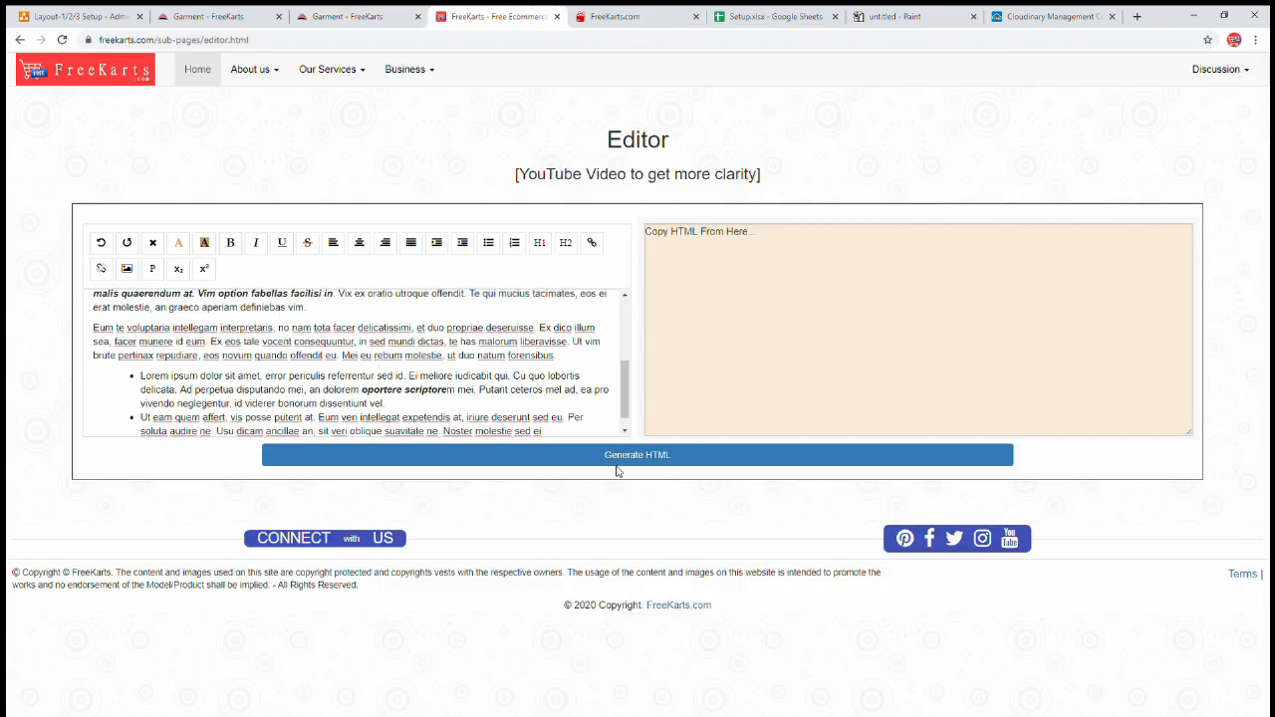
{"action": "left_click", "coordinate": [616, 457]}
{"action": "scroll", "coordinate": [371, 379], "scroll_direction": "up", "scroll_amount": 5}
{"action": "left_click_drag", "start_coordinate": [664, 259], "coordinate": [946, 453]}
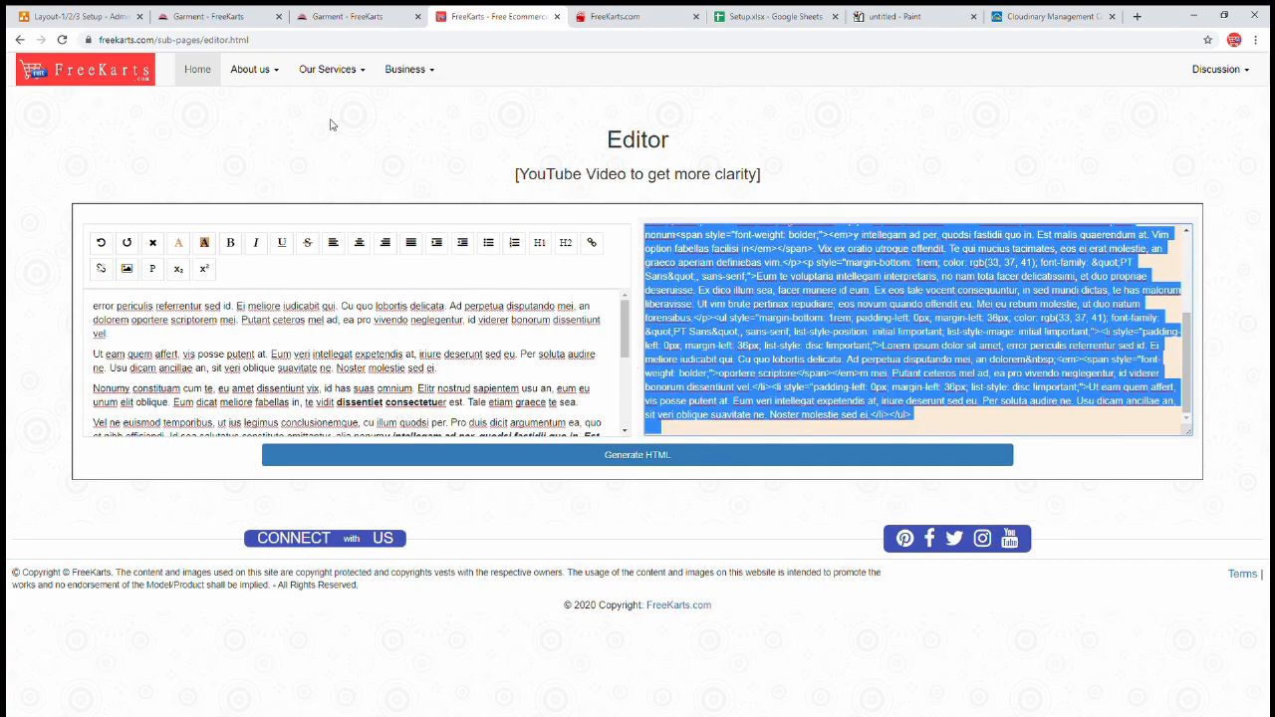
- Paste the generated HTML as Domestic Gifts' content and add an 'International Gifts' child
{"action": "left_click", "coordinate": [359, 16]}
{"action": "left_click", "coordinate": [657, 224]}
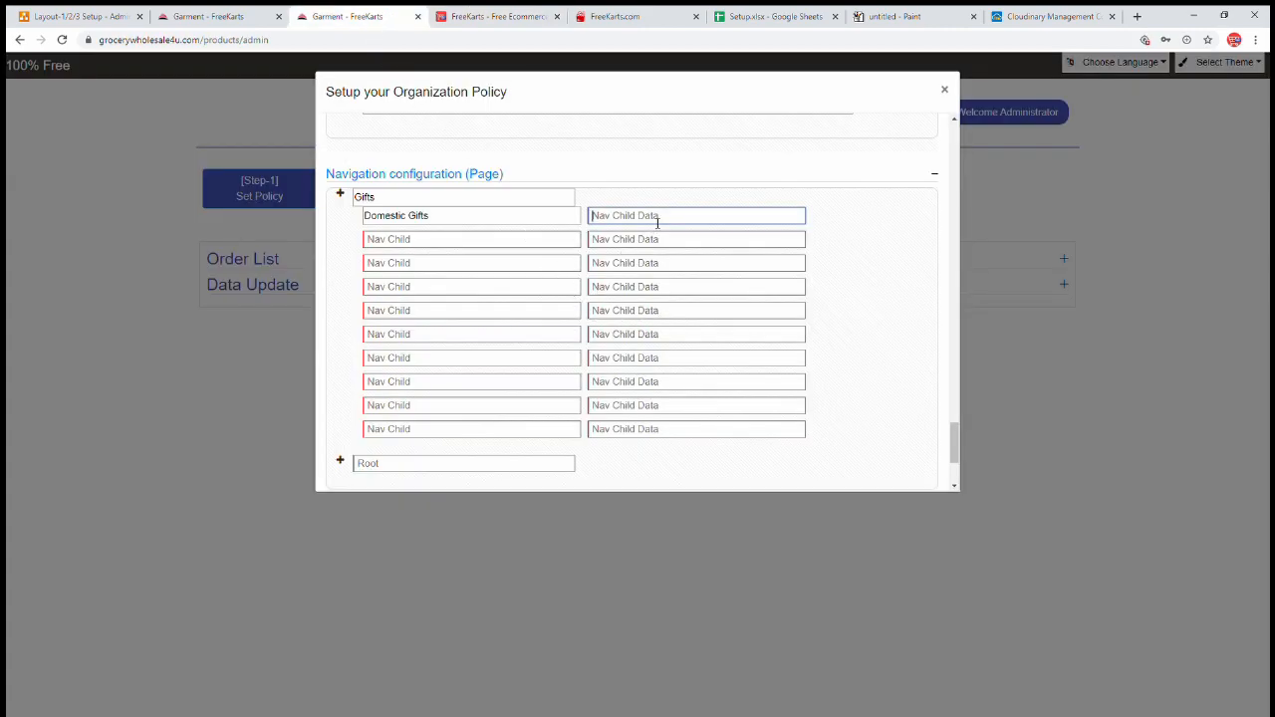
{"action": "key", "text": "ctrl+v"}
{"action": "left_click", "coordinate": [879, 259]}
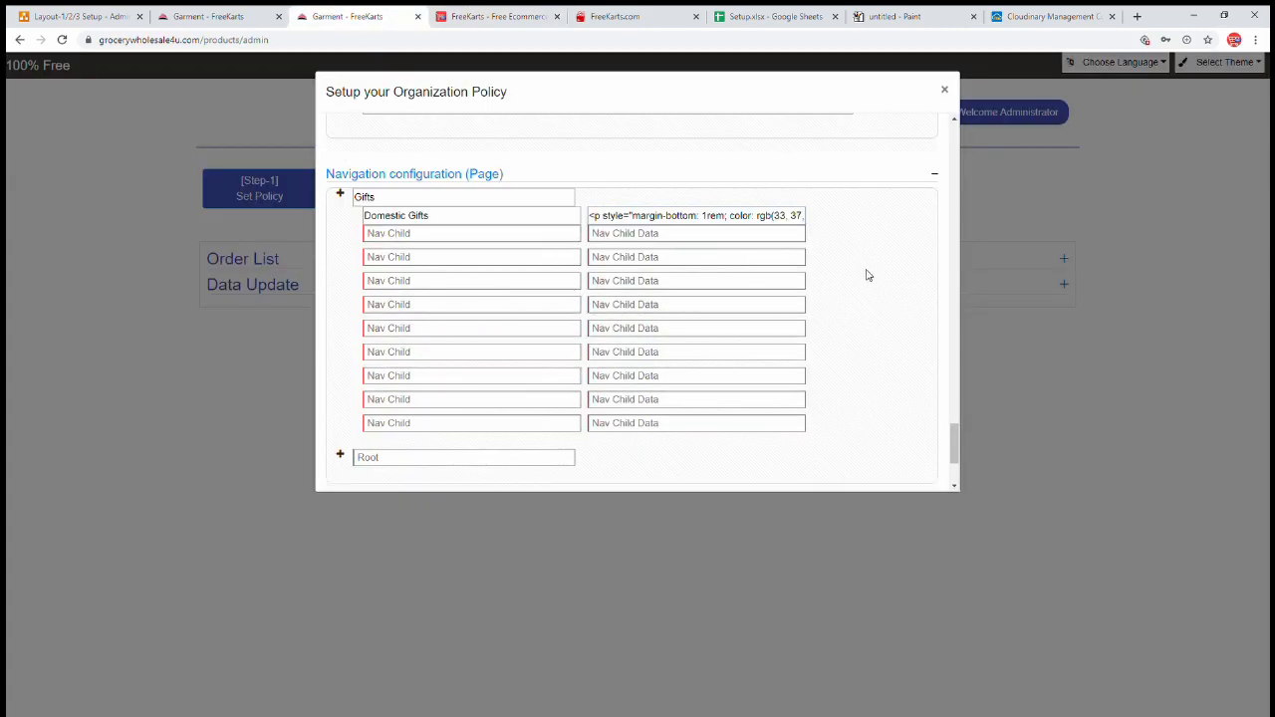
{"action": "type", "text": "International"}
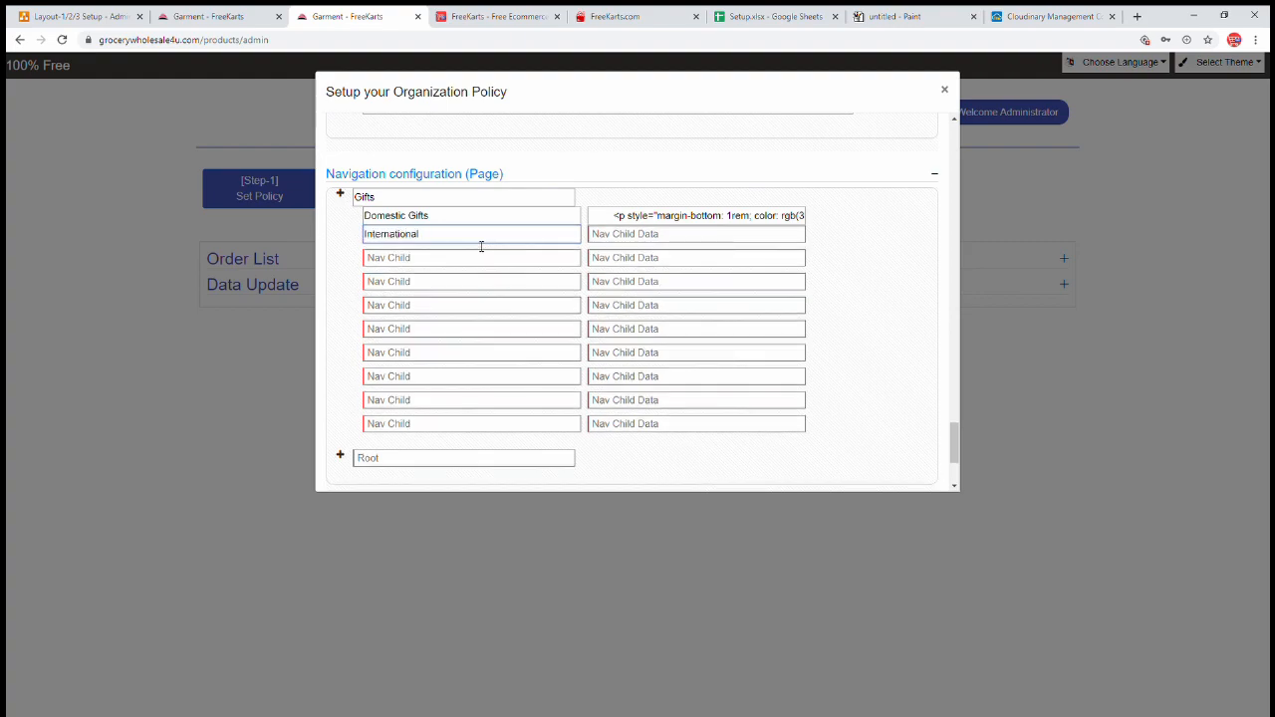
{"action": "type", "text": " Gifts"}
{"action": "left_click", "coordinate": [633, 239]}
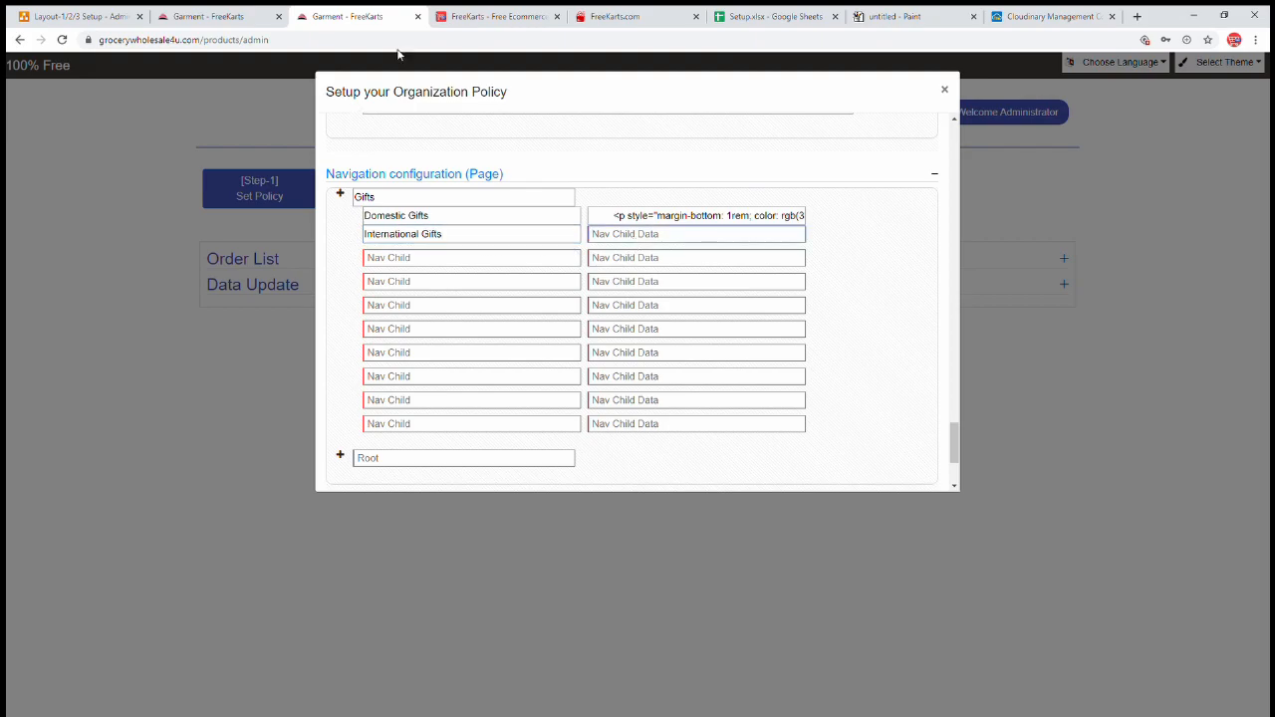
- Delete the first two paragraphs of the policy text in the HTML editor
{"action": "left_click", "coordinate": [618, 24]}
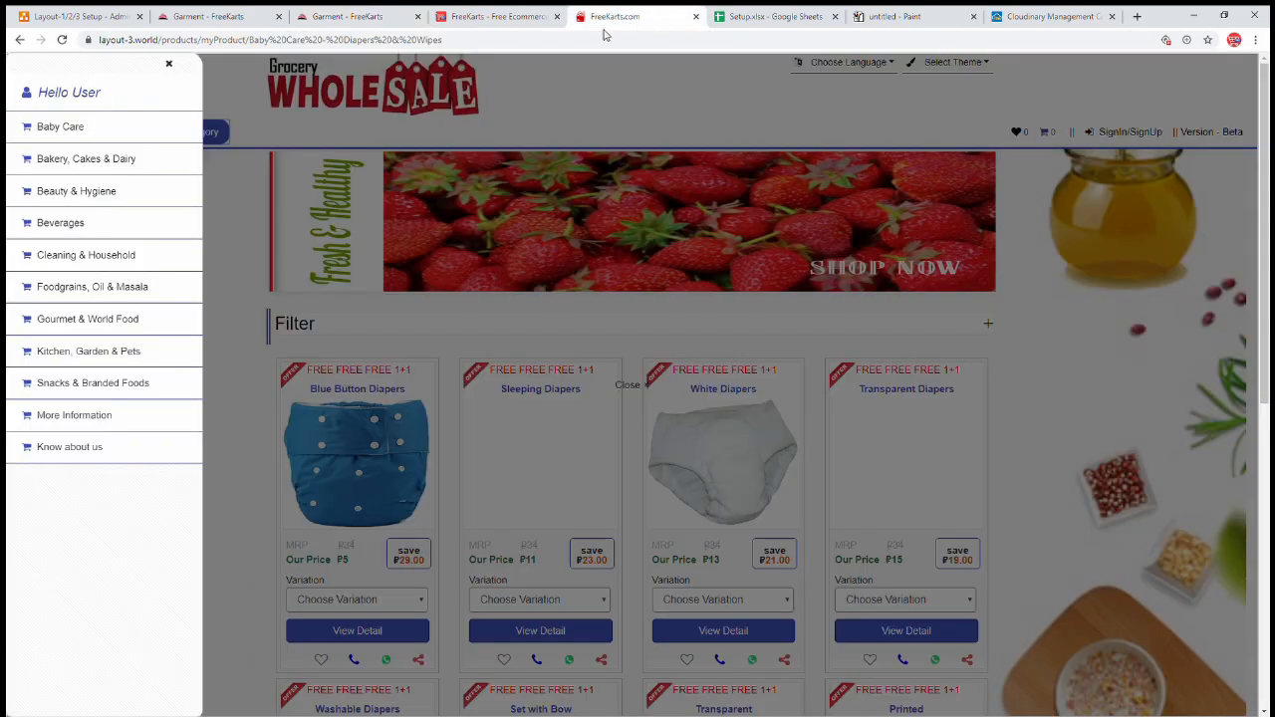
{"action": "left_click", "coordinate": [507, 24]}
{"action": "left_click", "coordinate": [465, 306]}
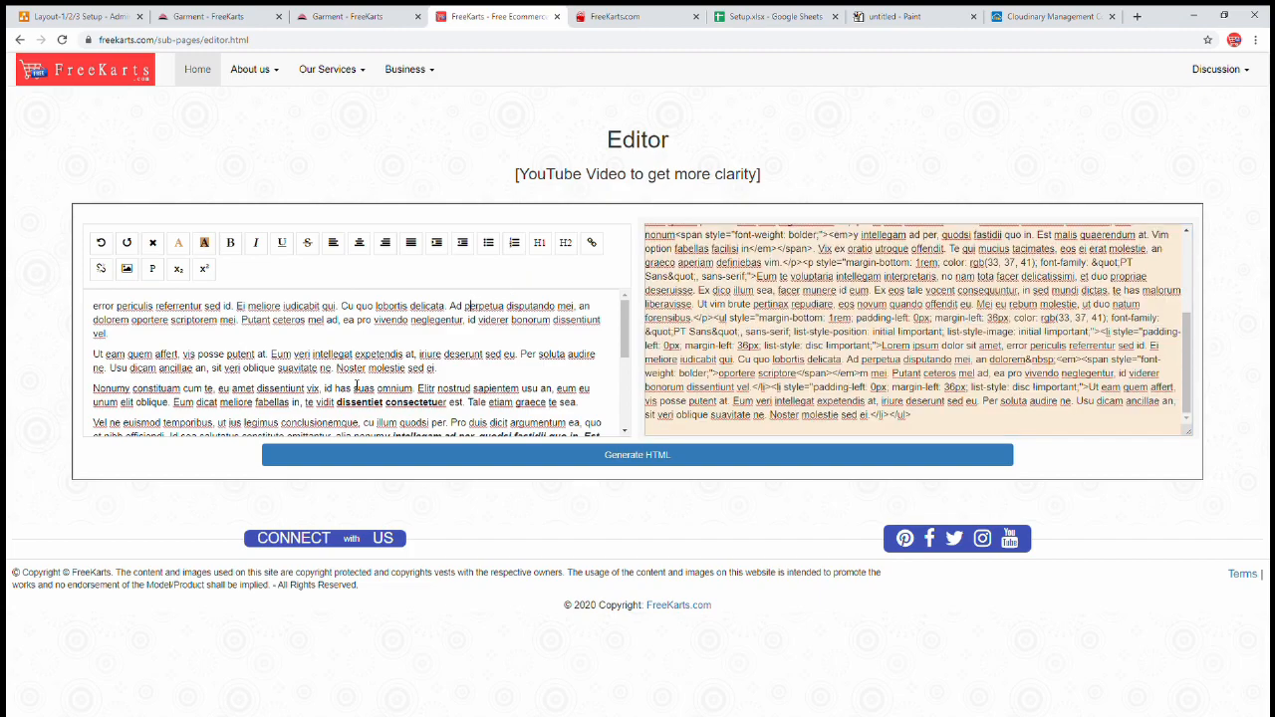
{"action": "left_click_drag", "start_coordinate": [445, 373], "coordinate": [10, 275]}
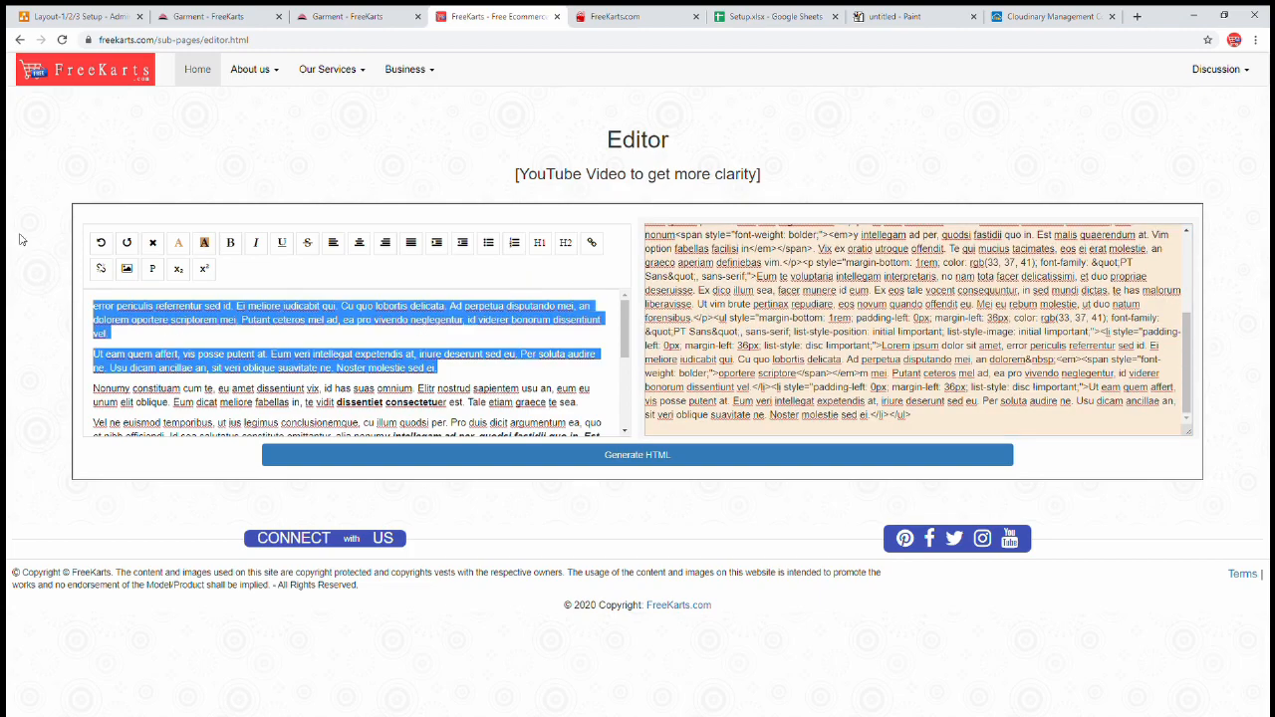
{"action": "key", "text": "Delete"}
{"action": "key", "text": "Delete"}
{"action": "key", "text": "Delete"}
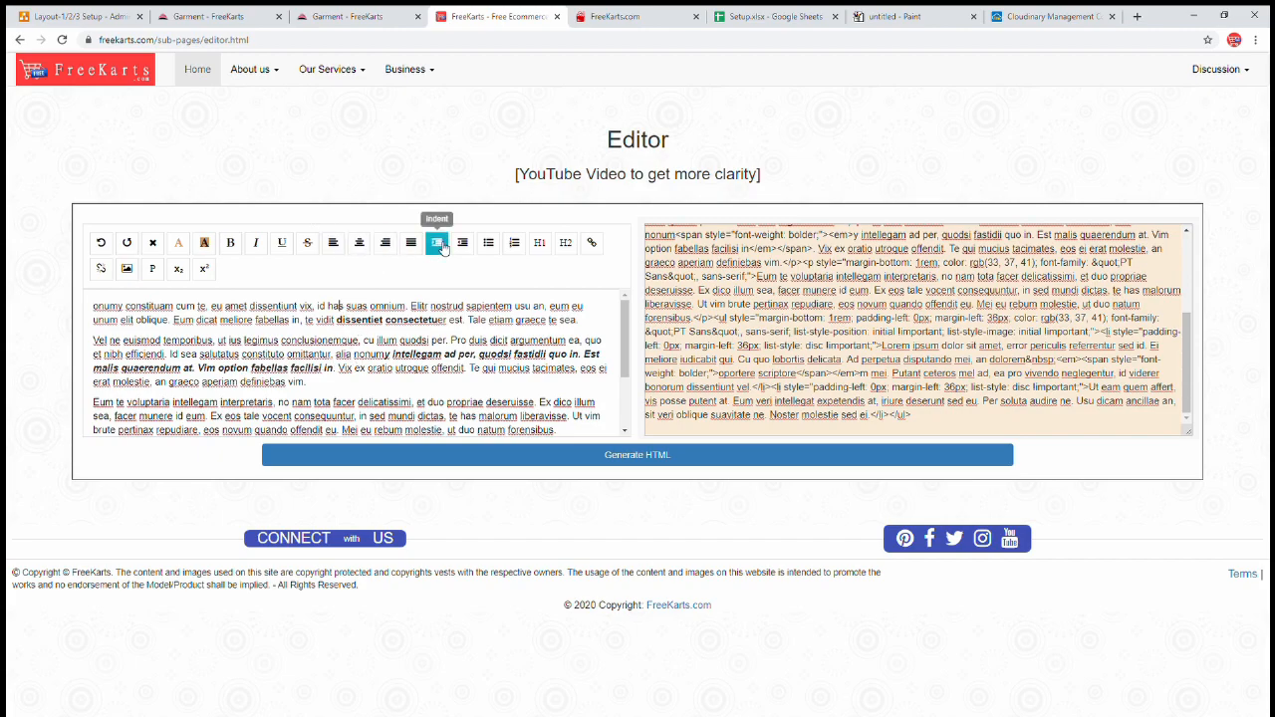
- Turn the remaining policy text into a three-item bulleted list
{"action": "left_click", "coordinate": [488, 247]}
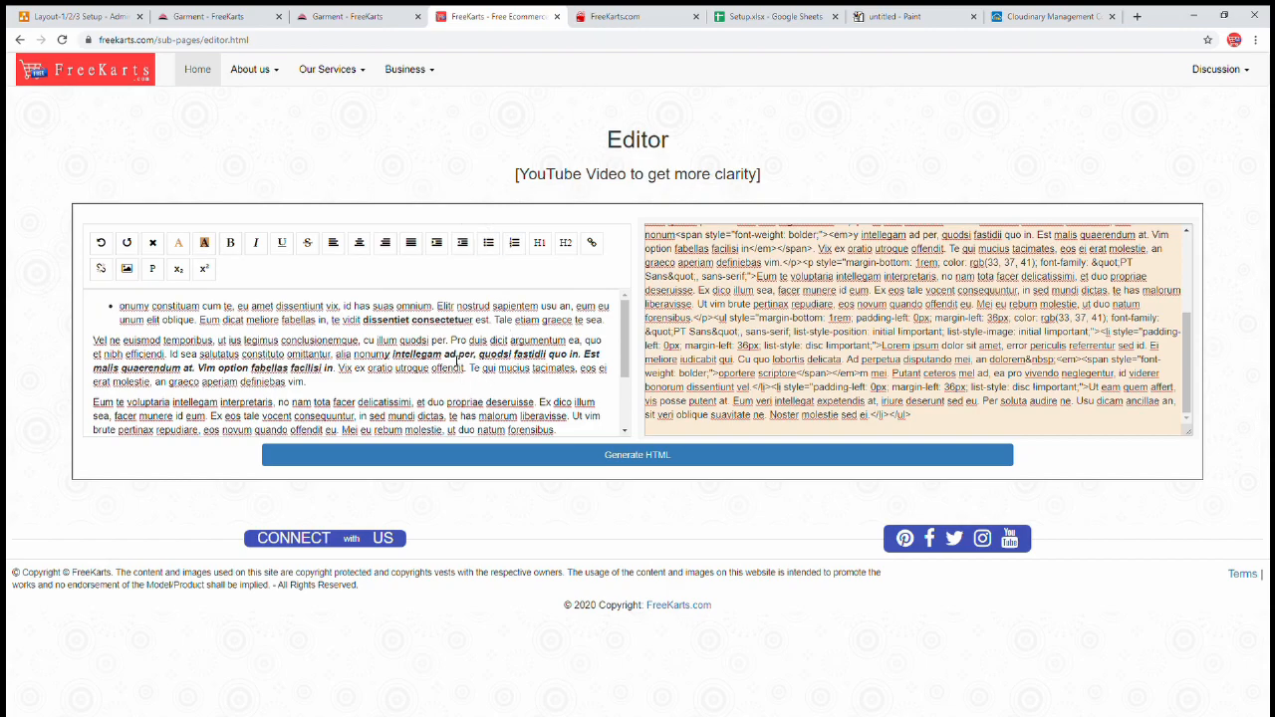
{"action": "left_click", "coordinate": [469, 320]}
{"action": "key", "text": "Return"}
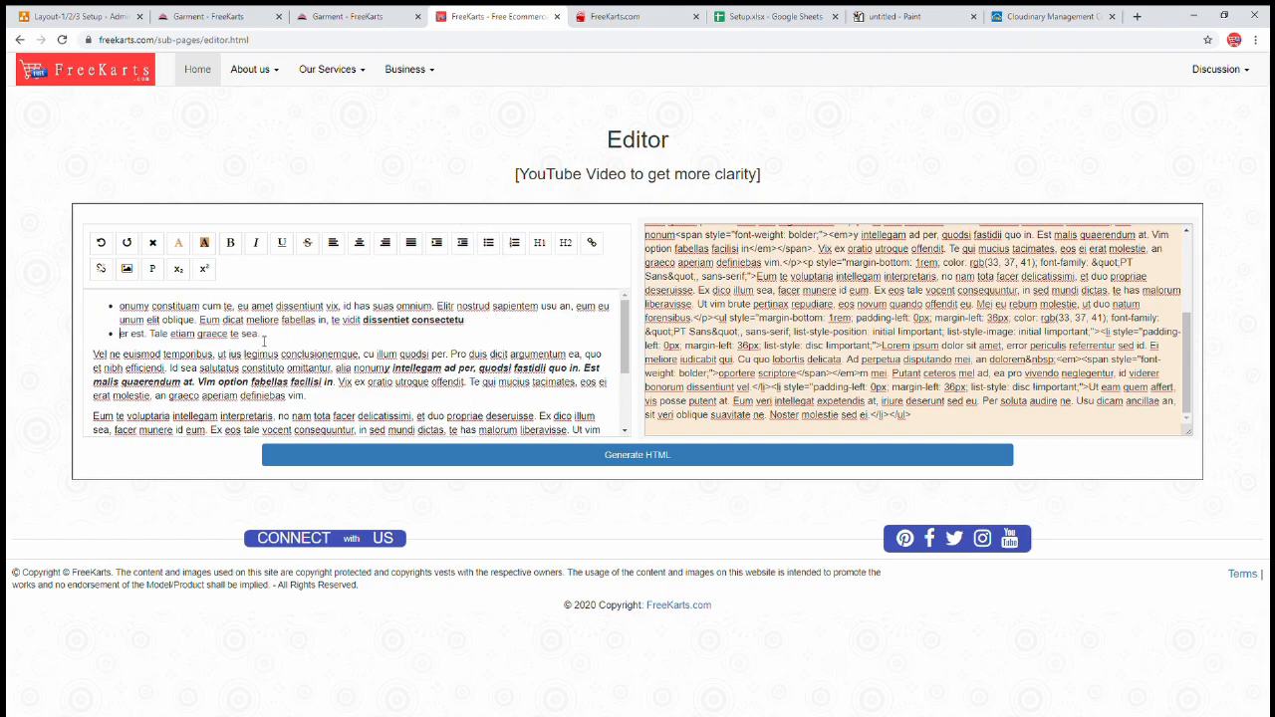
{"action": "left_click", "coordinate": [247, 333]}
{"action": "key", "text": "Return"}
{"action": "left_click_drag", "start_coordinate": [215, 358], "coordinate": [299, 412]}
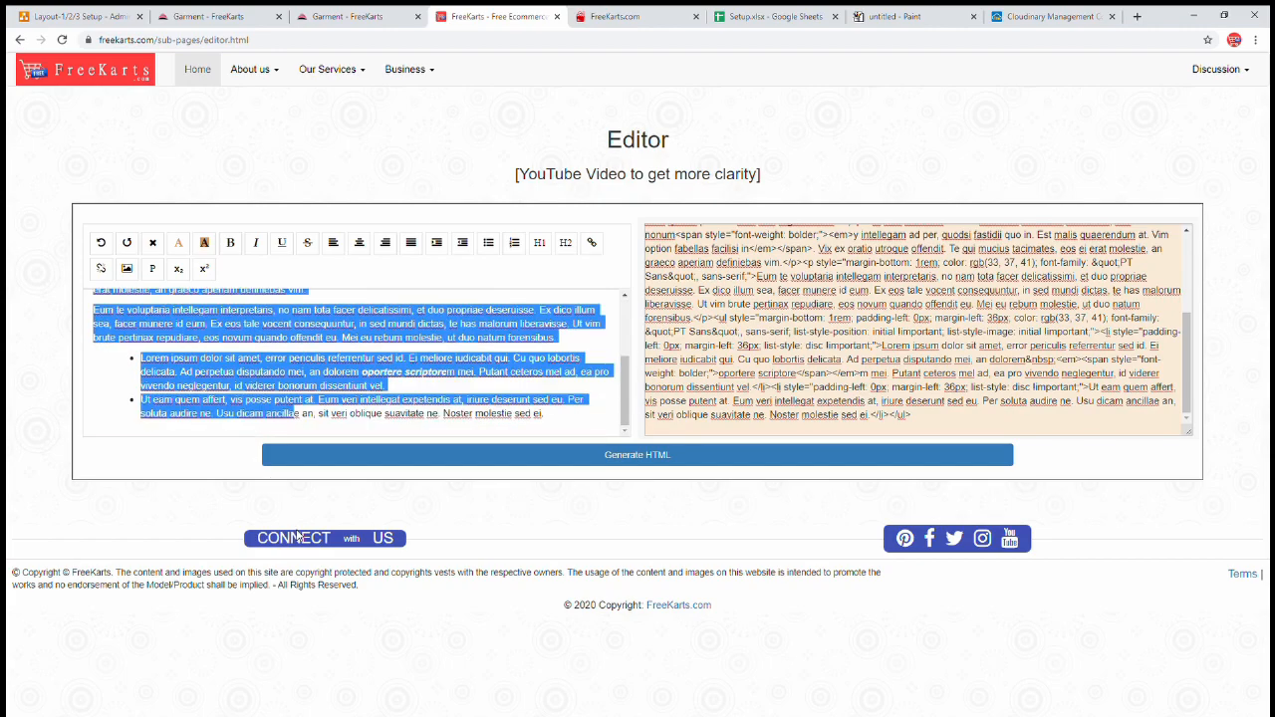
{"action": "key", "text": "BackSpace"}
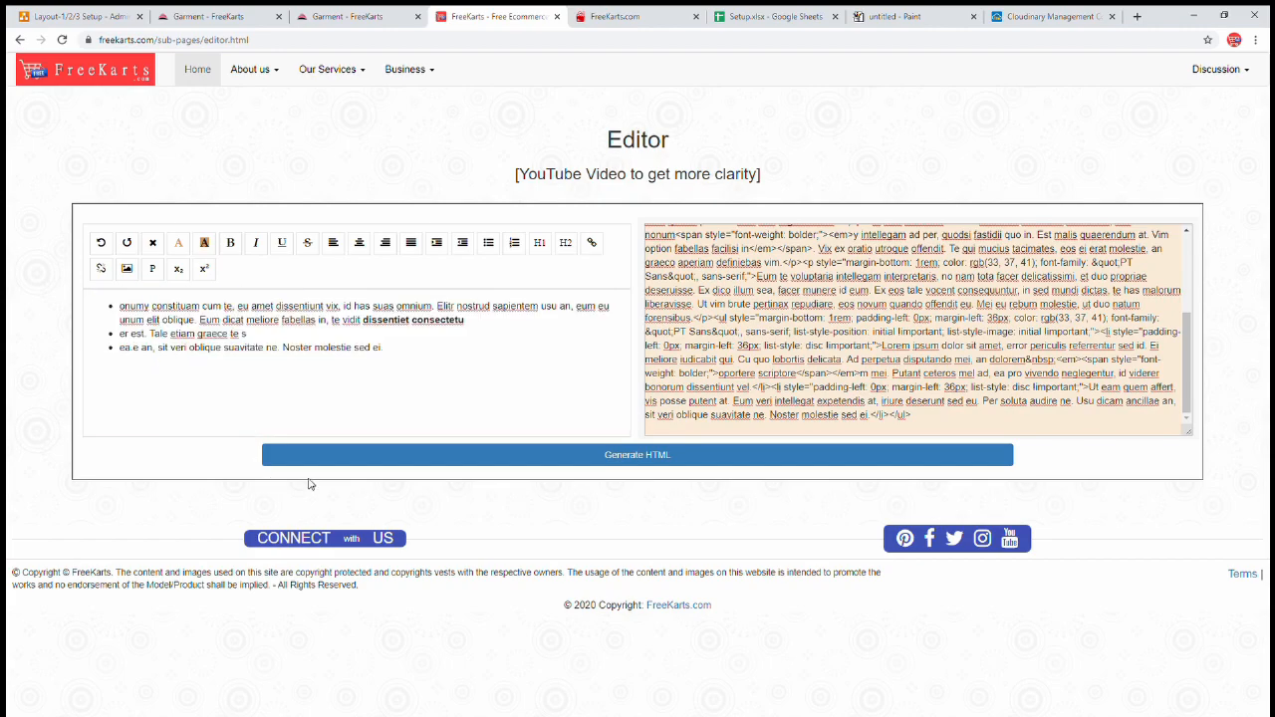
{"action": "left_click", "coordinate": [440, 368]}
{"action": "key", "text": "ctrl+a"}
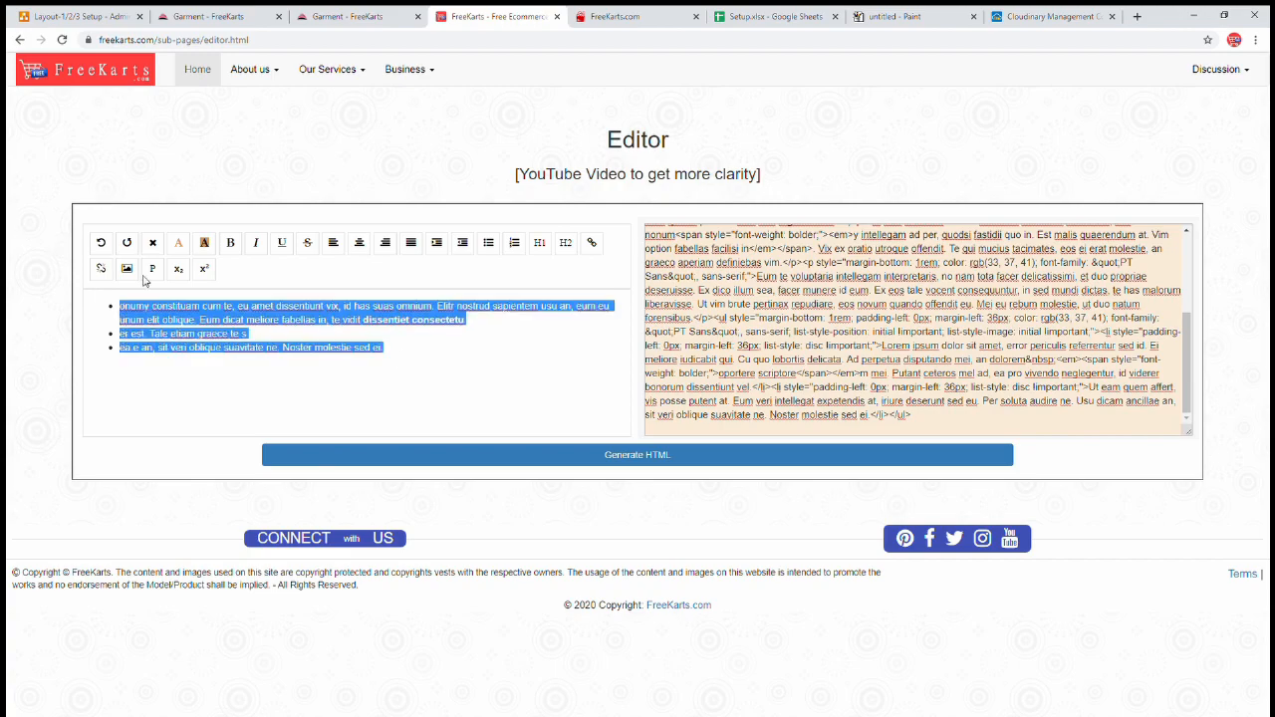
{"action": "left_click", "coordinate": [410, 352]}
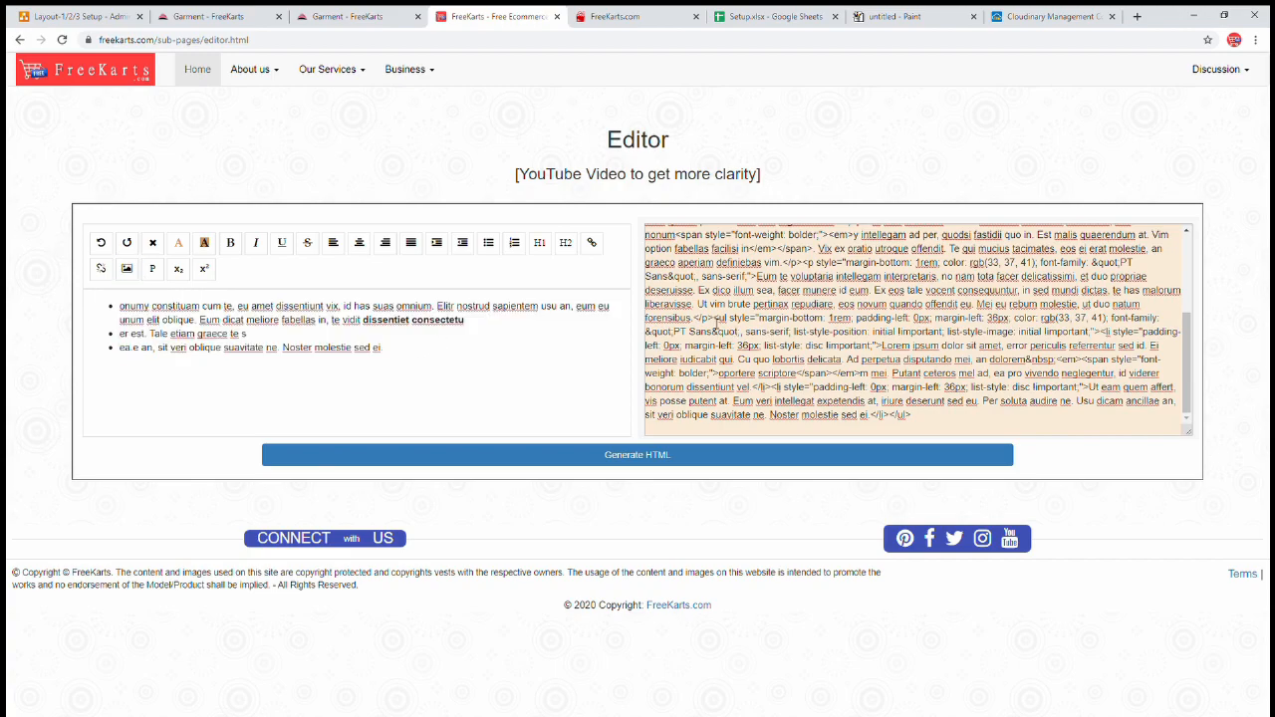
- Regenerate HTML from the trimmed text and paste it as International Gifts' content
{"action": "left_click", "coordinate": [806, 303]}
{"action": "left_click", "coordinate": [675, 454]}
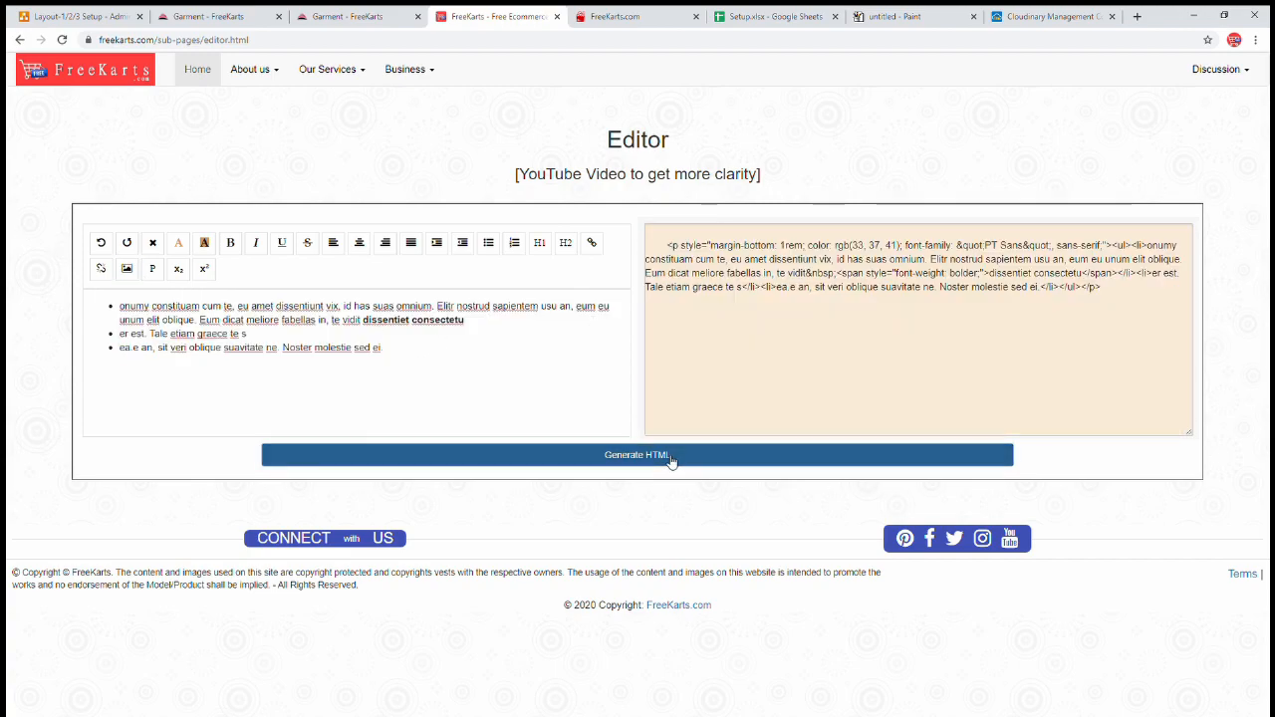
{"action": "left_click", "coordinate": [894, 309]}
{"action": "key", "text": "ctrl+a"}
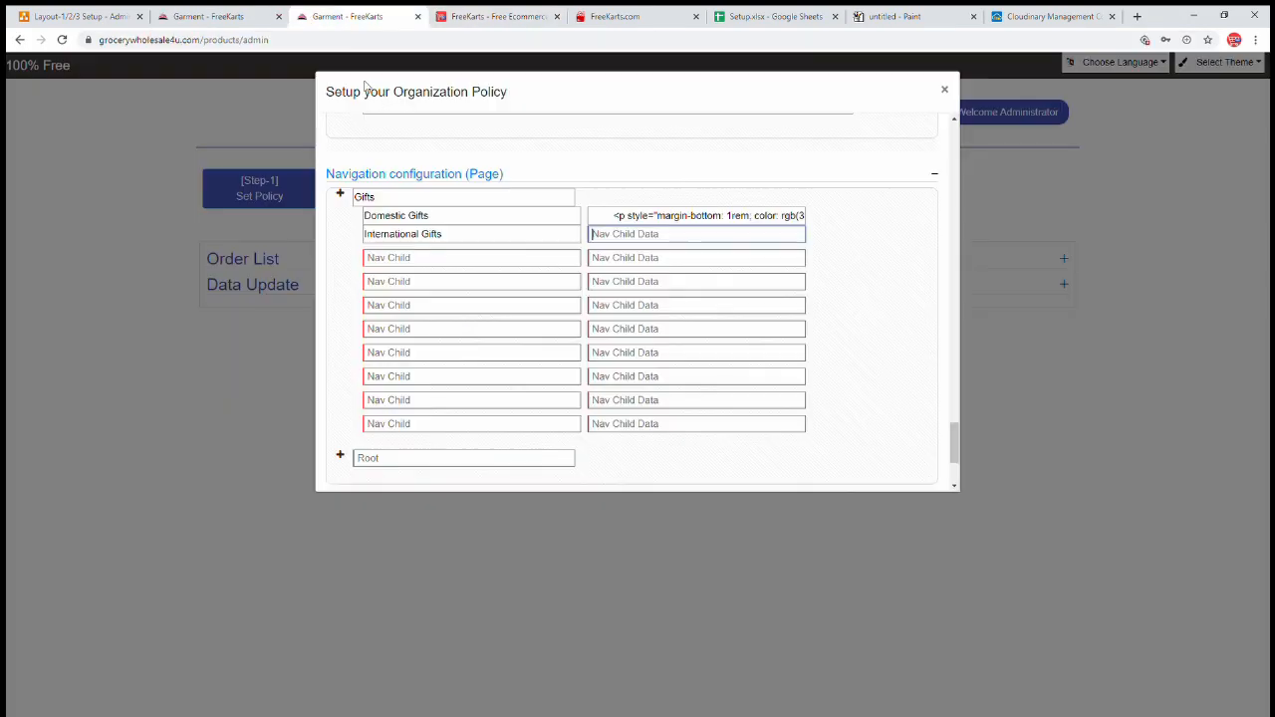
{"action": "left_click", "coordinate": [354, 16]}
{"action": "left_click", "coordinate": [647, 246]}
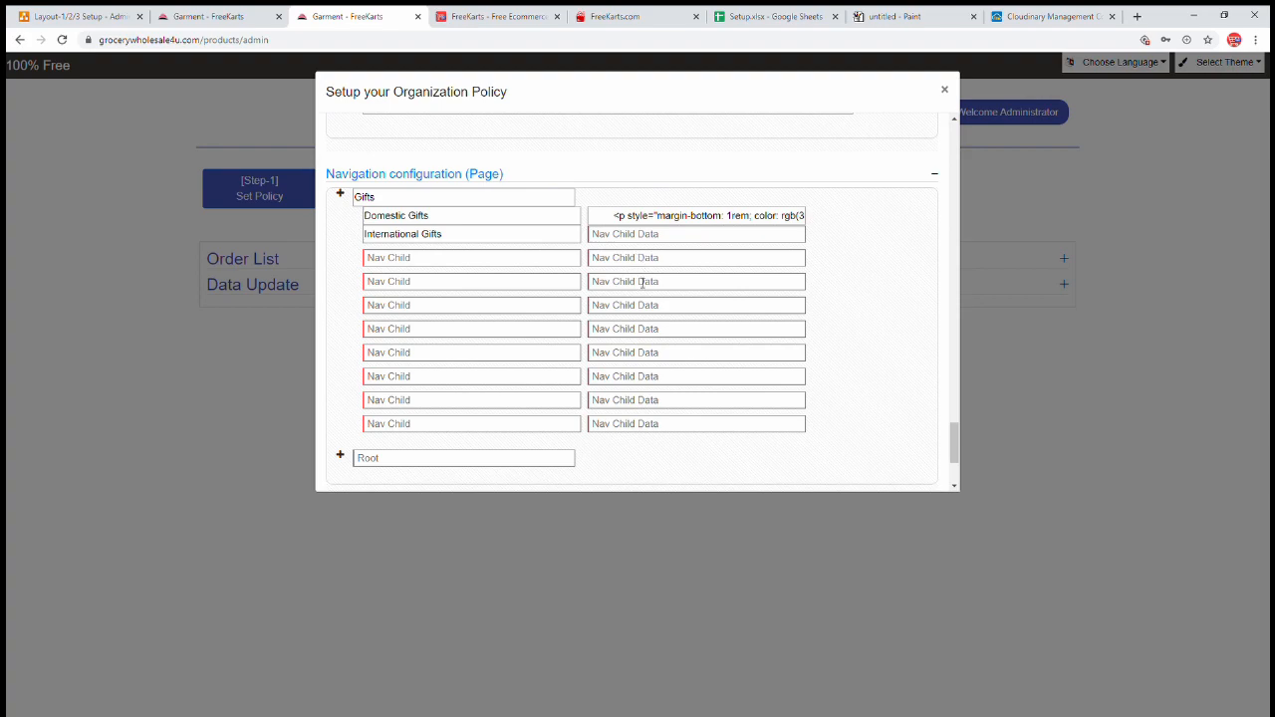
{"action": "left_click", "coordinate": [631, 235]}
{"action": "key", "text": "ctrl+v"}
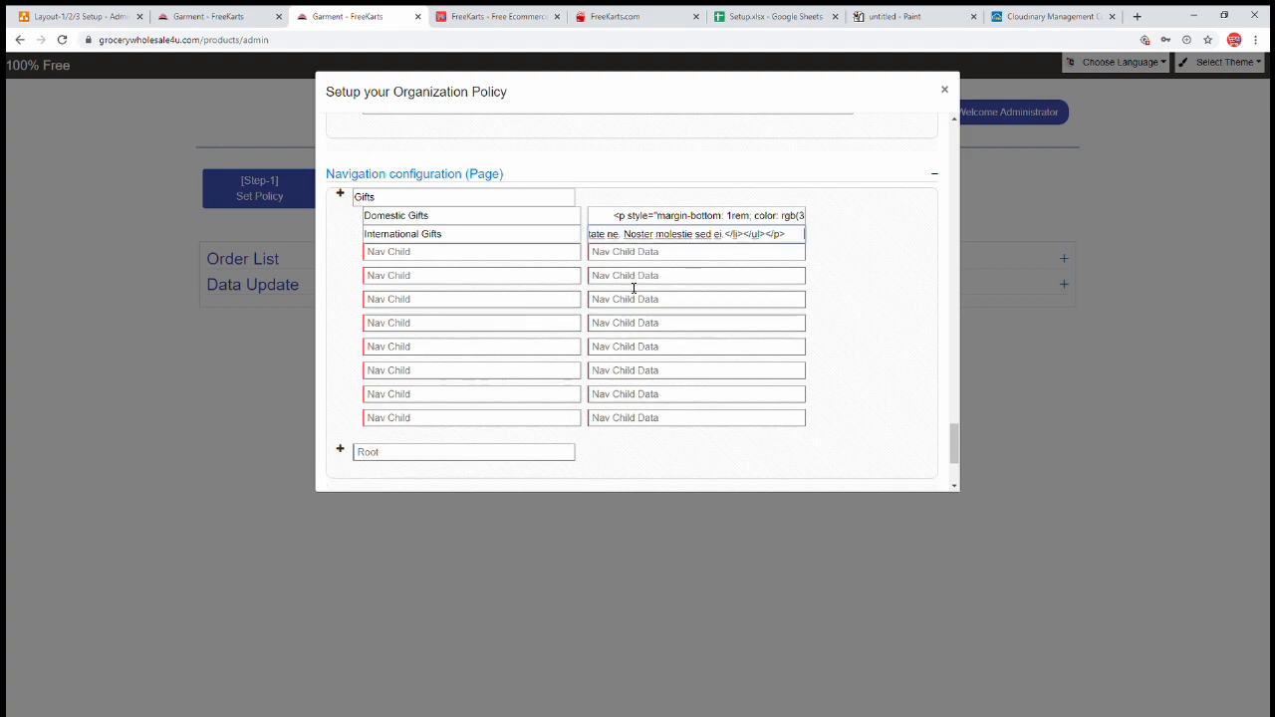
{"action": "left_click", "coordinate": [466, 257]}
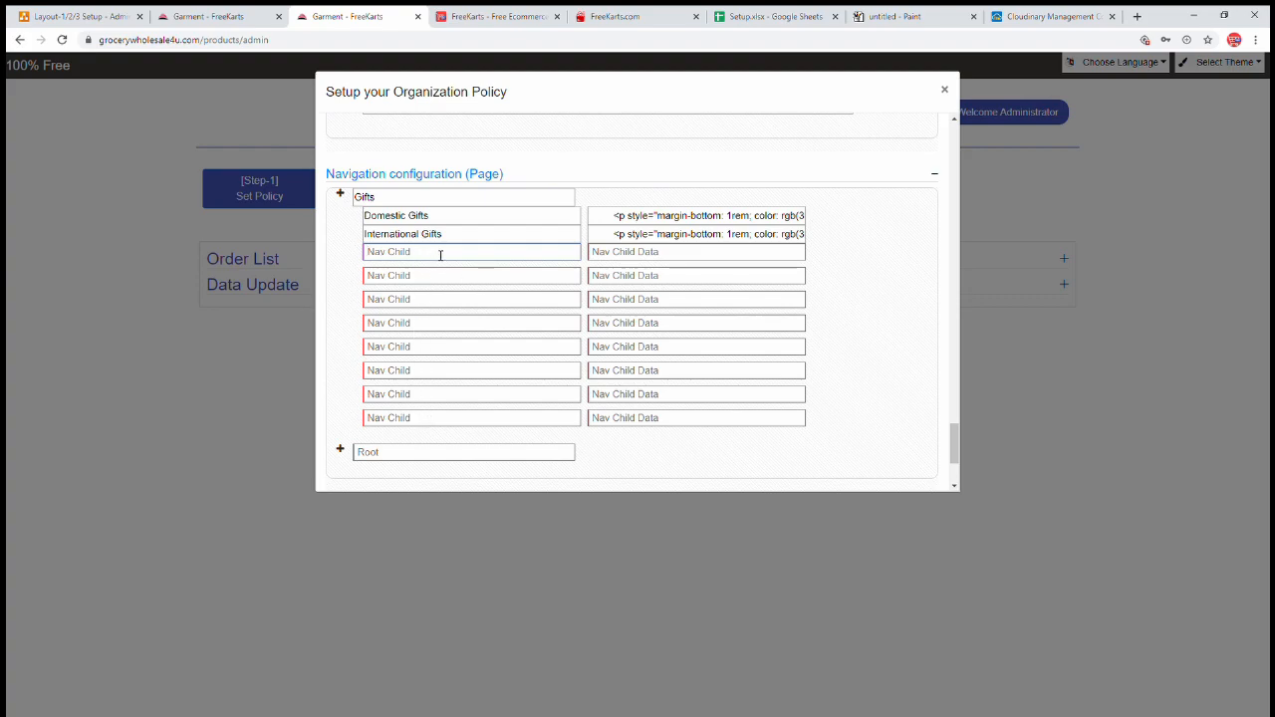
- Enter 0 in the name and data fields of all eight unused Gifts child rows, then expand the next root
{"action": "type", "text": "0"}
{"action": "key", "text": "Tab"}
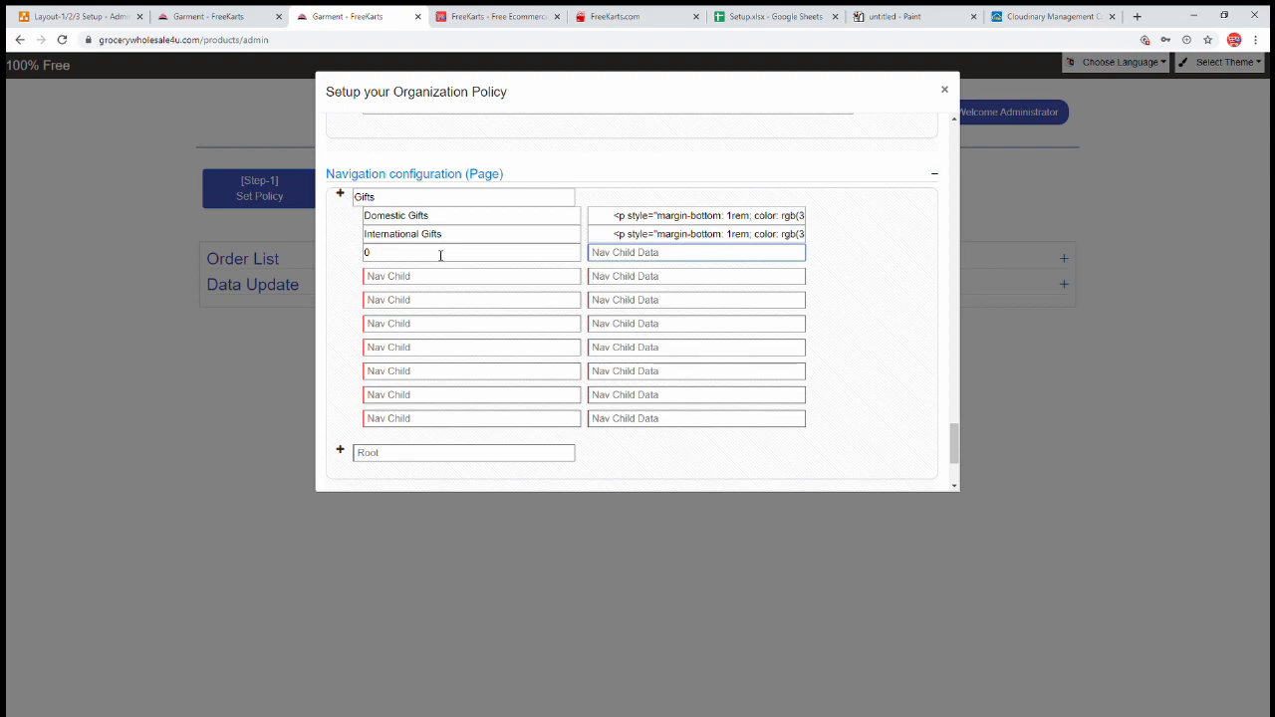
{"action": "type", "text": "0"}
{"action": "key", "text": "Tab"}
{"action": "type", "text": "0"}
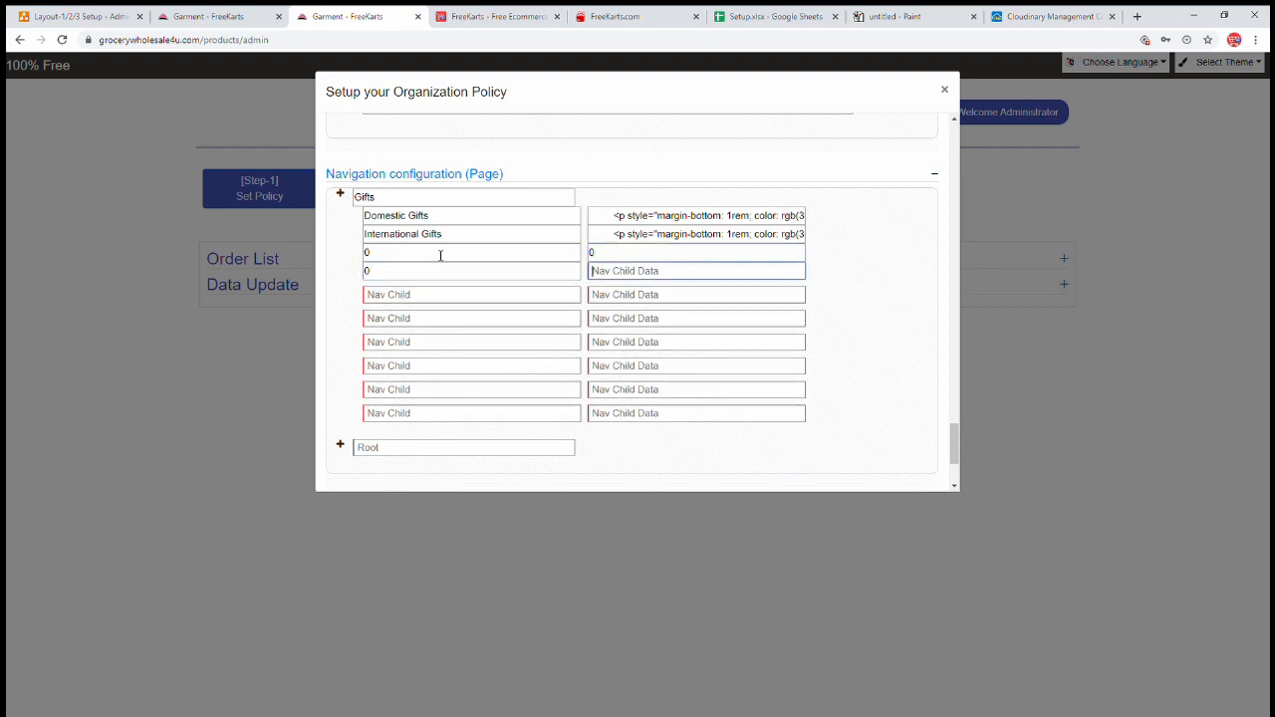
{"action": "key", "text": "Tab"}
{"action": "type", "text": "0"}
{"action": "key", "text": "Tab"}
{"action": "type", "text": "0"}
{"action": "key", "text": "Tab"}
{"action": "type", "text": "0"}
{"action": "key", "text": "Tab"}
{"action": "type", "text": "0"}
{"action": "key", "text": "Tab"}
{"action": "type", "text": "0"}
{"action": "key", "text": "Tab"}
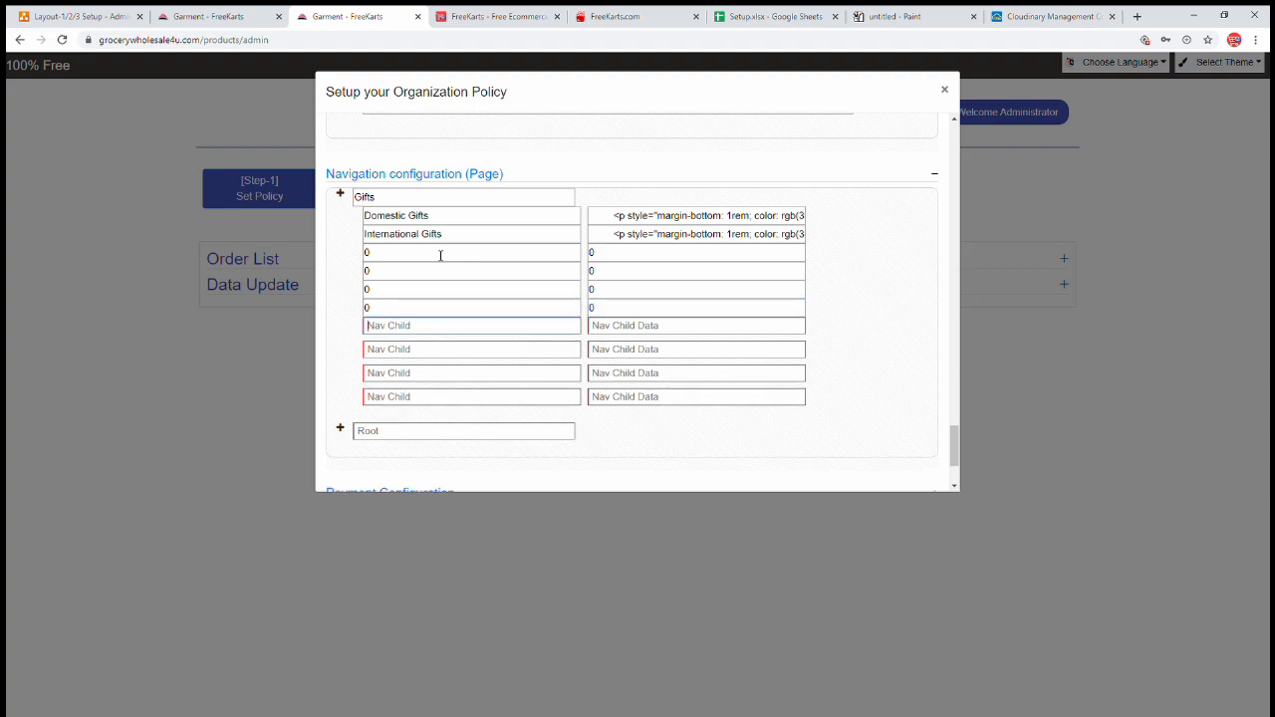
{"action": "key", "text": "Tab"}
{"action": "key", "text": "shift+Tab"}
{"action": "type", "text": "0"}
{"action": "key", "text": "Tab"}
{"action": "type", "text": "0"}
{"action": "key", "text": "Tab"}
{"action": "type", "text": "0"}
{"action": "key", "text": "Tab"}
{"action": "type", "text": "0"}
{"action": "key", "text": "Tab"}
{"action": "type", "text": "0"}
{"action": "key", "text": "Tab"}
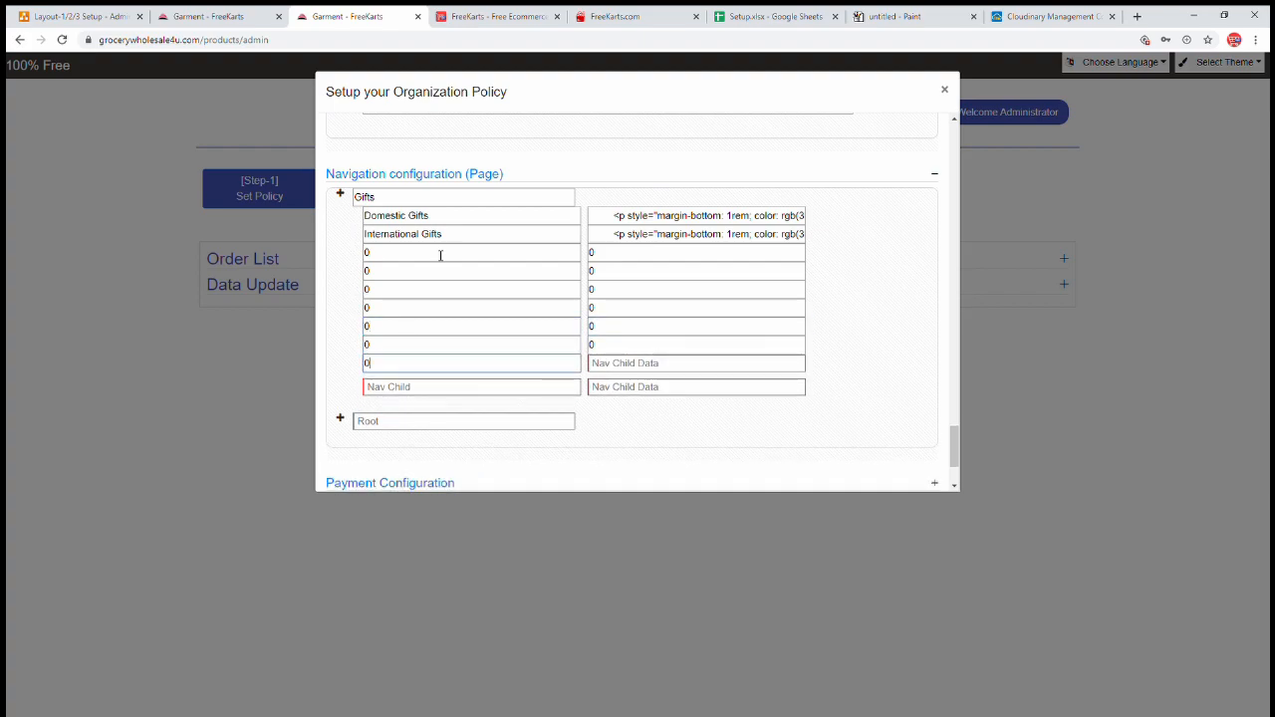
{"action": "type", "text": "0"}
{"action": "key", "text": "Tab"}
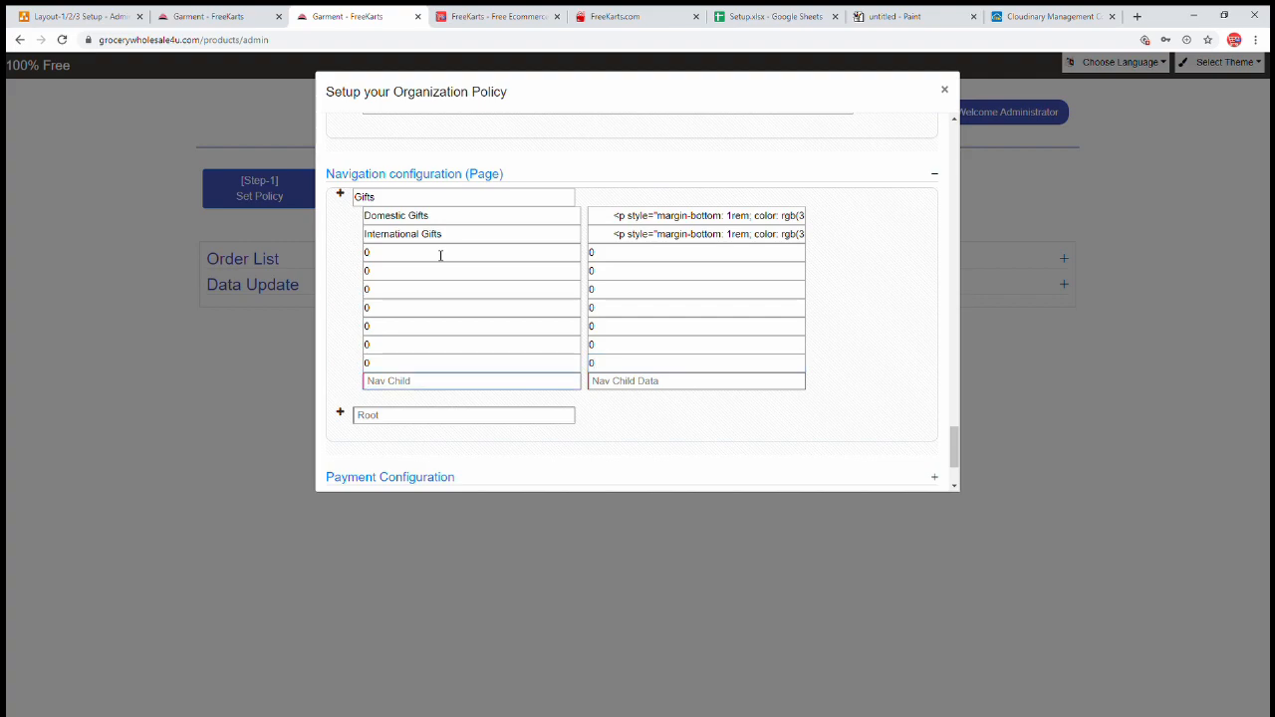
{"action": "type", "text": "0"}
{"action": "key", "text": "Tab"}
{"action": "type", "text": "0"}
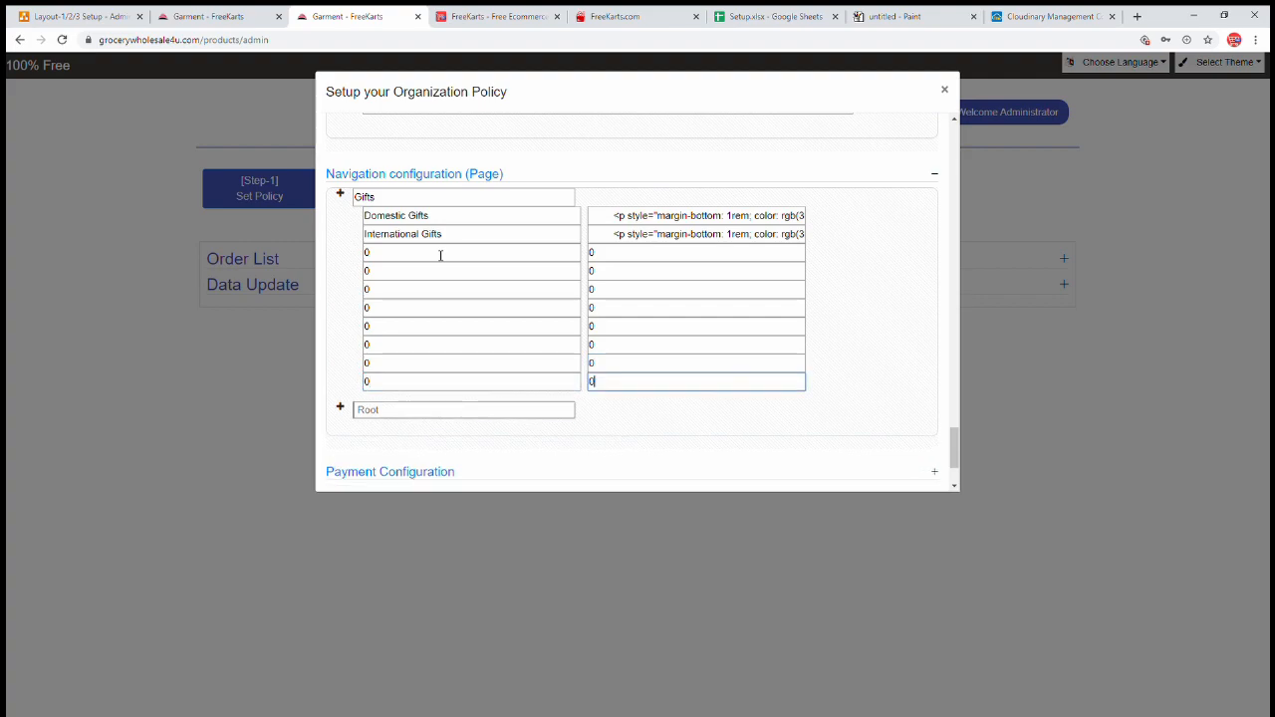
{"action": "left_click", "coordinate": [339, 410]}
- Check the storefront's DISTRIBUTORS category and name the new root 'Distributor'
{"action": "left_click", "coordinate": [419, 419]}
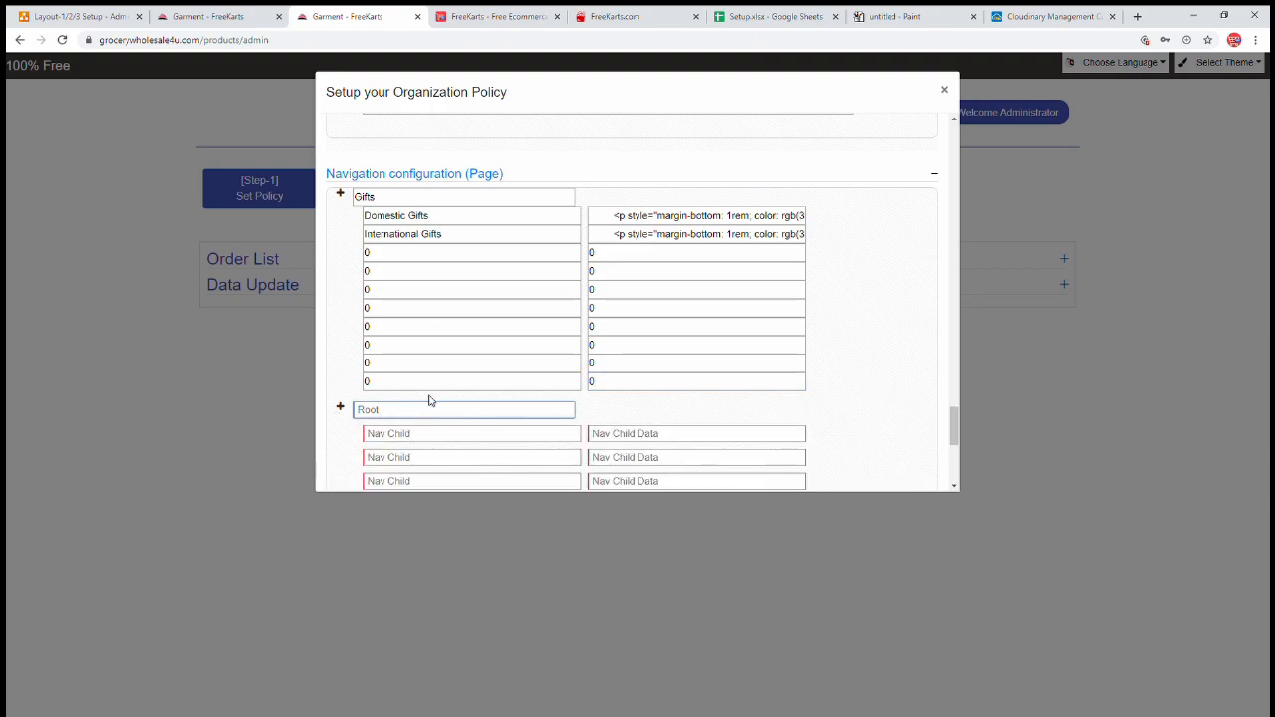
{"action": "scroll", "coordinate": [438, 402], "scroll_direction": "down", "scroll_amount": 2}
{"action": "left_click", "coordinate": [221, 20]}
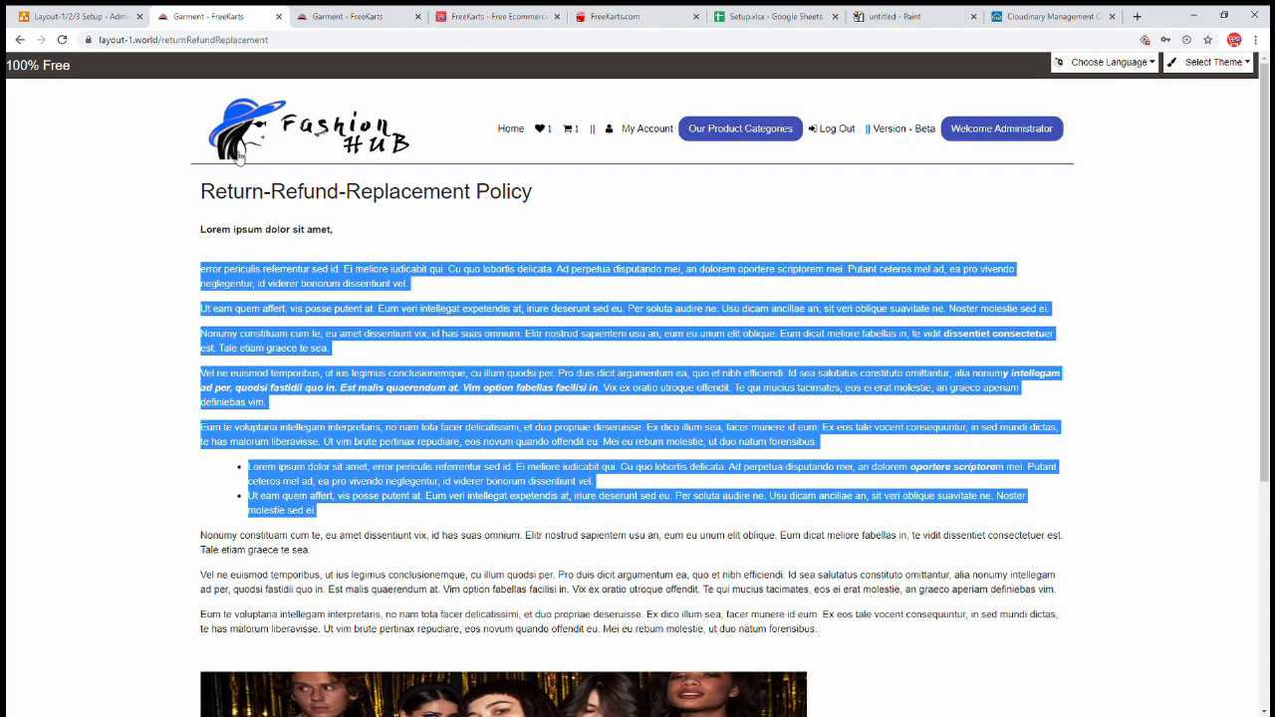
{"action": "left_click", "coordinate": [717, 139]}
{"action": "left_click", "coordinate": [78, 257]}
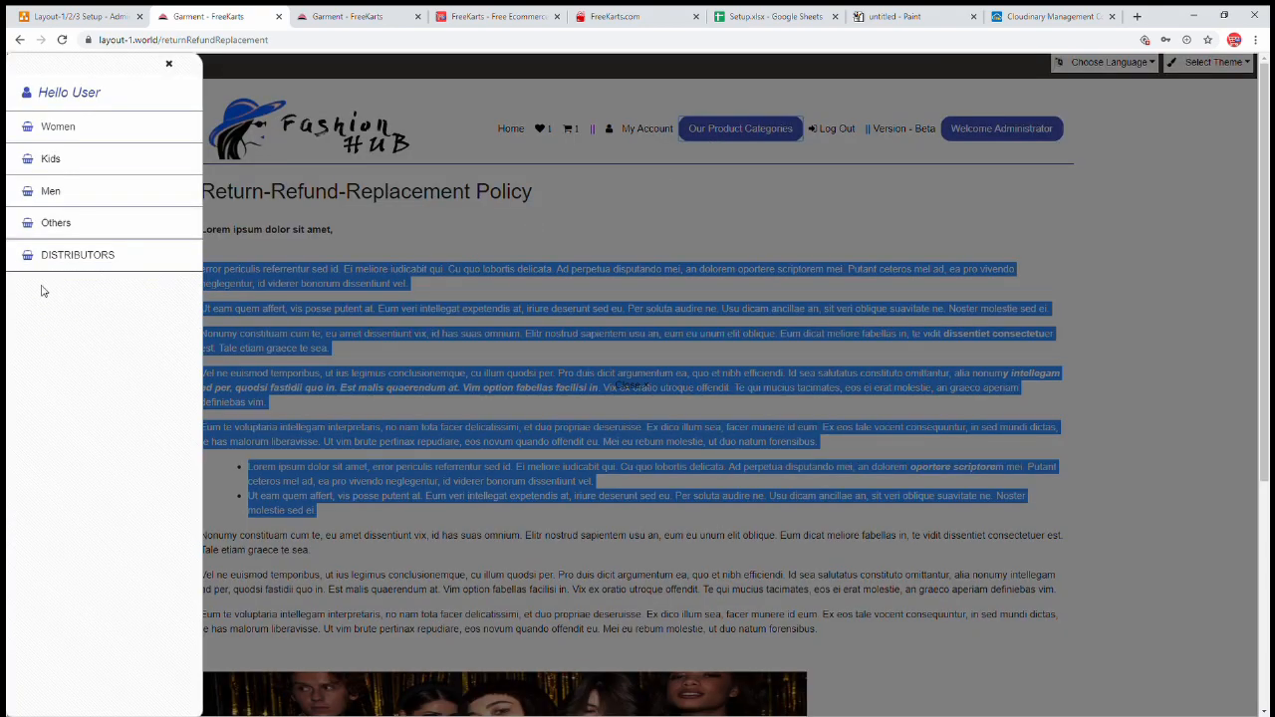
{"action": "left_click", "coordinate": [334, 20]}
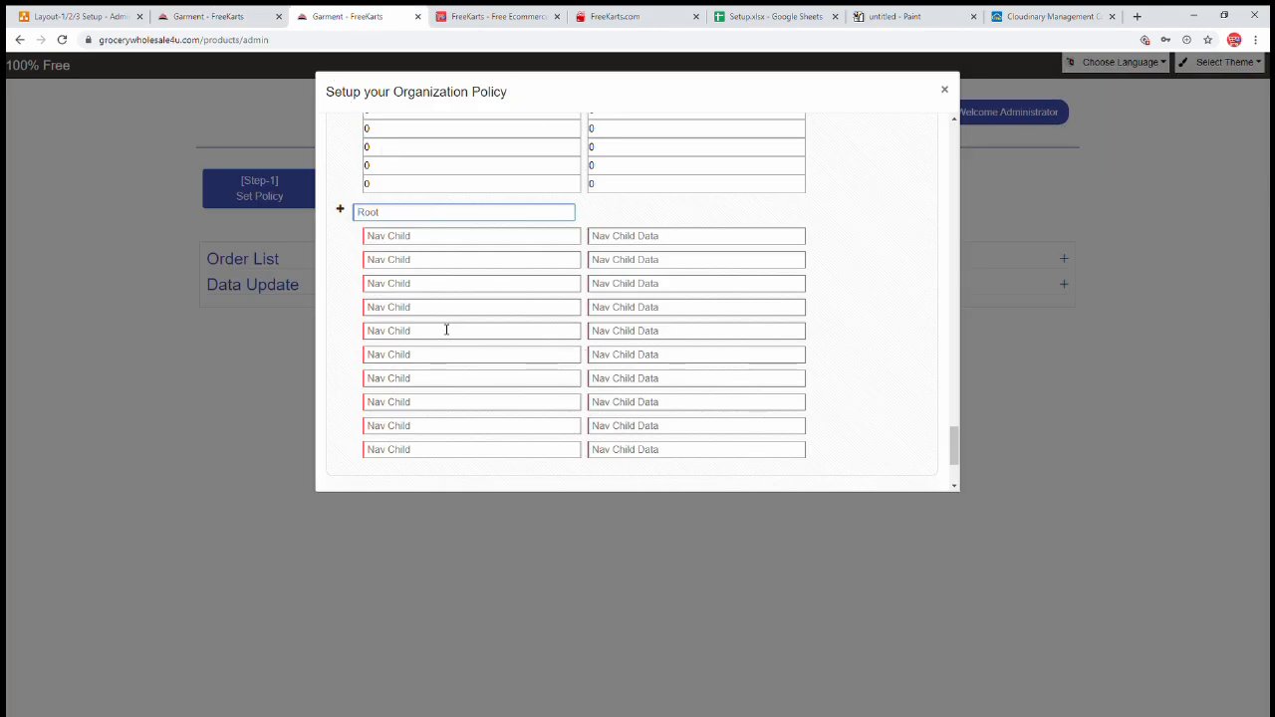
{"action": "type", "text": "Di"}
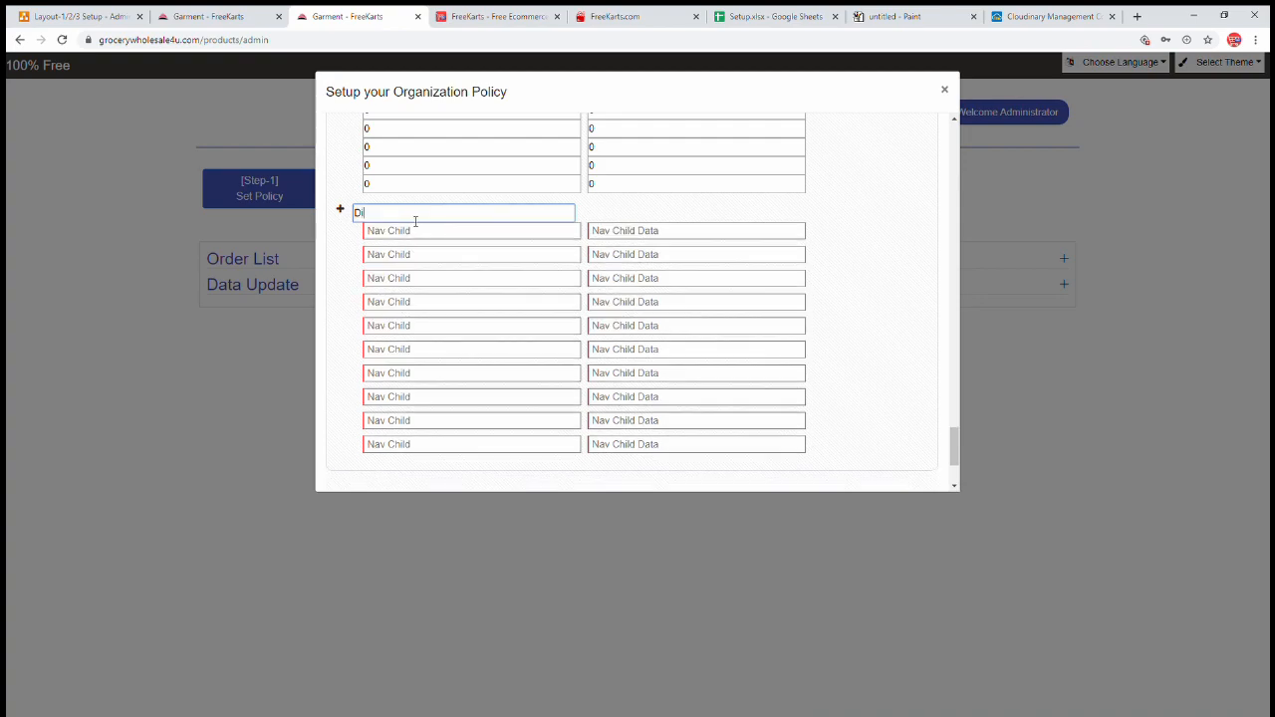
{"action": "type", "text": "stributor"}
- Add Distributor children 'Domastic' and 'International', then copy the editor's generated HTML
{"action": "left_click_drag", "start_coordinate": [415, 218], "coordinate": [243, 203]}
{"action": "left_click", "coordinate": [414, 233]}
{"action": "type", "text": "Dom"}
{"action": "type", "text": "mas"}
{"action": "key", "text": "Tab"}
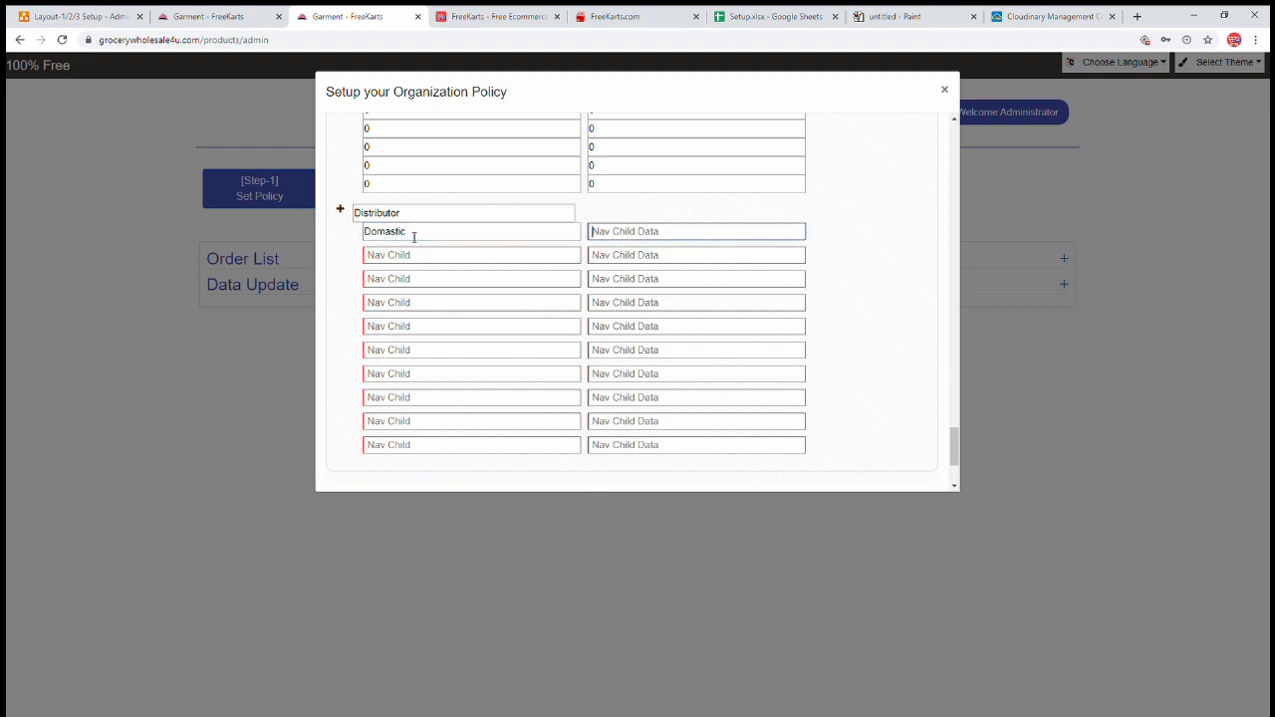
{"action": "left_click", "coordinate": [426, 255]}
{"action": "type", "text": "In"}
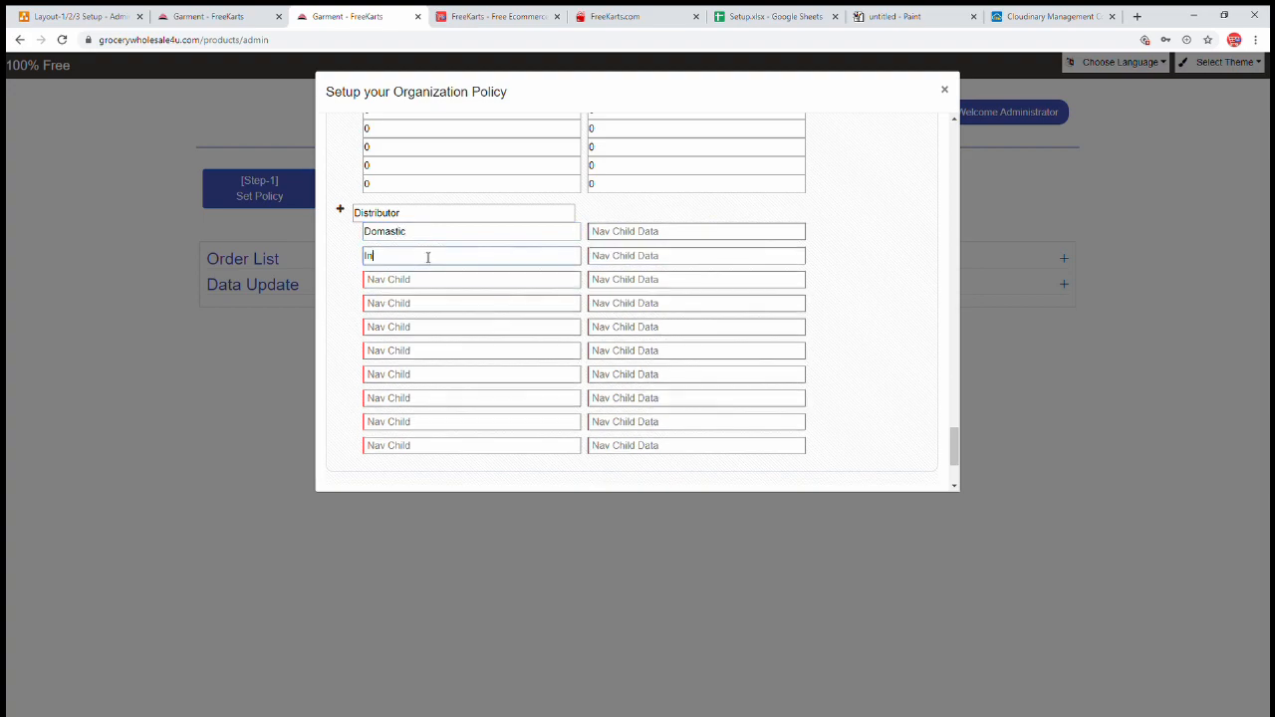
{"action": "type", "text": "ternational"}
{"action": "key", "text": "ctrl+Tab"}
{"action": "left_click_drag", "start_coordinate": [653, 298], "coordinate": [665, 245]}
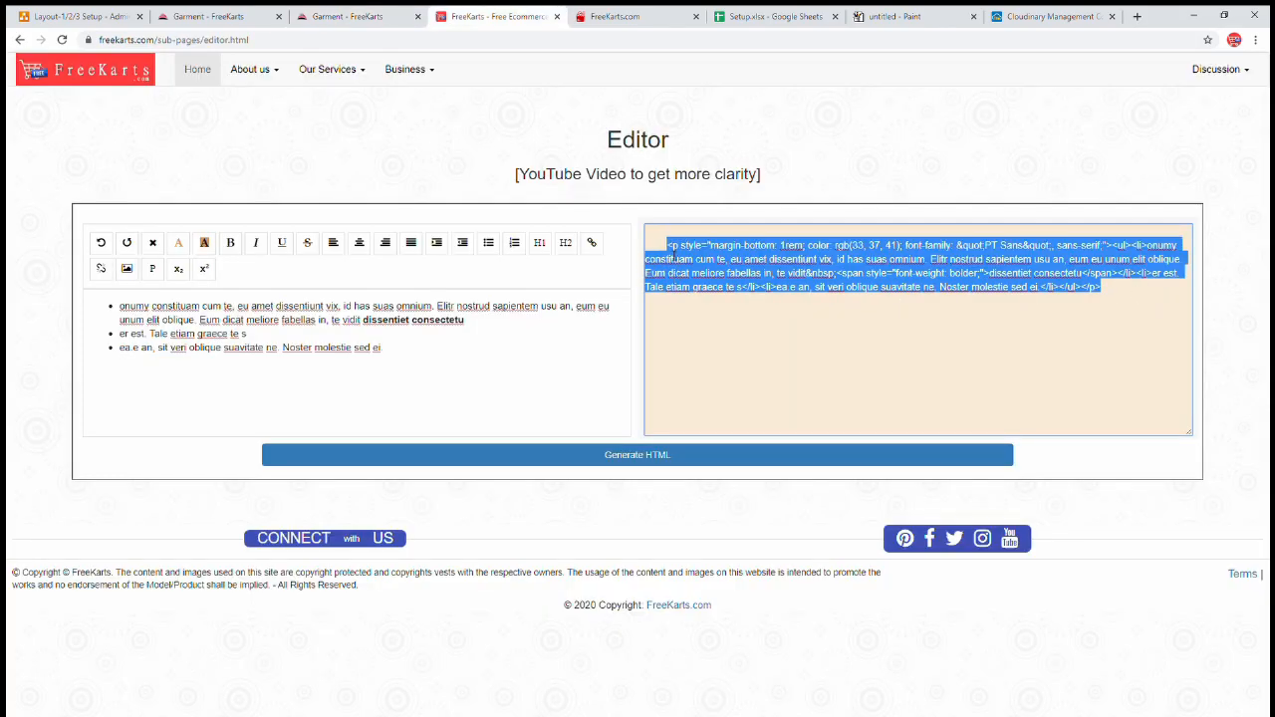
- Paste the generated HTML as page content for both Domastic and International
{"action": "left_click", "coordinate": [363, 24]}
{"action": "left_click", "coordinate": [614, 235]}
{"action": "key", "text": "ctrl+v"}
{"action": "left_click", "coordinate": [619, 251]}
{"action": "key", "text": "ctrl+v"}
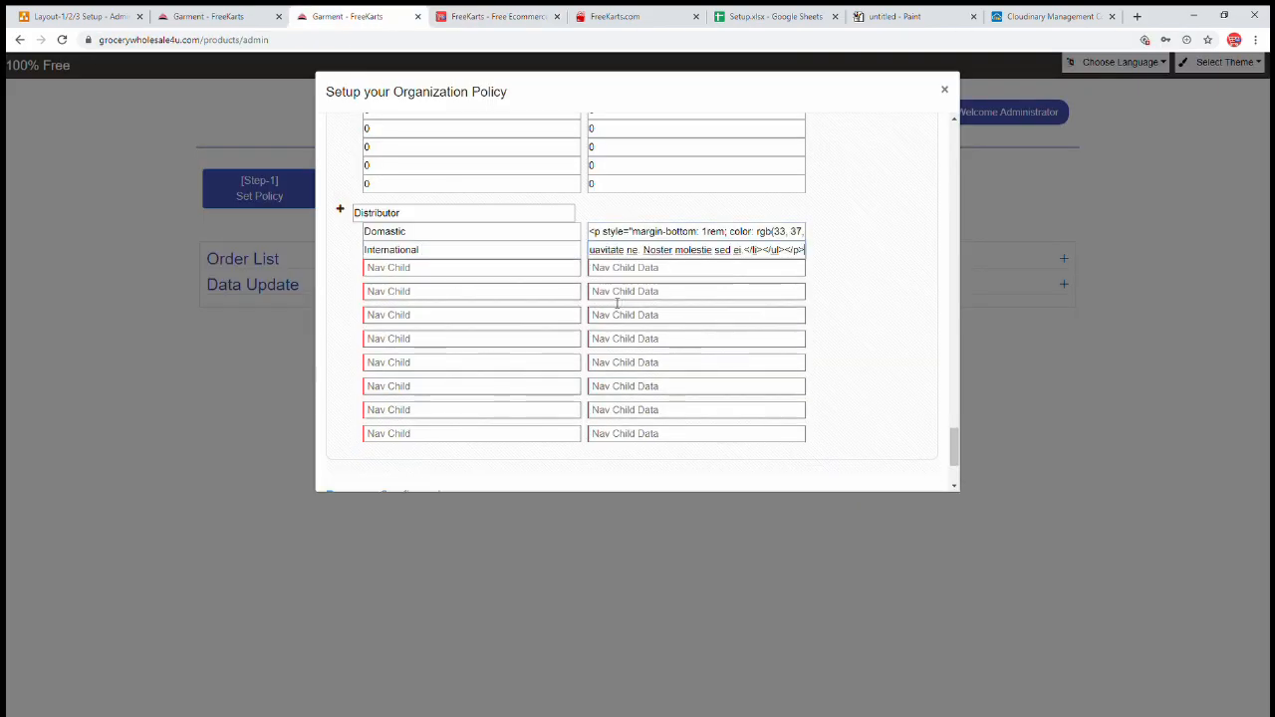
- Fill 0 into all eight unused Distributor child rows and expand Payment Configuration
{"action": "left_click", "coordinate": [515, 272]}
{"action": "type", "text": "0"}
{"action": "key", "text": "Tab"}
{"action": "type", "text": "0"}
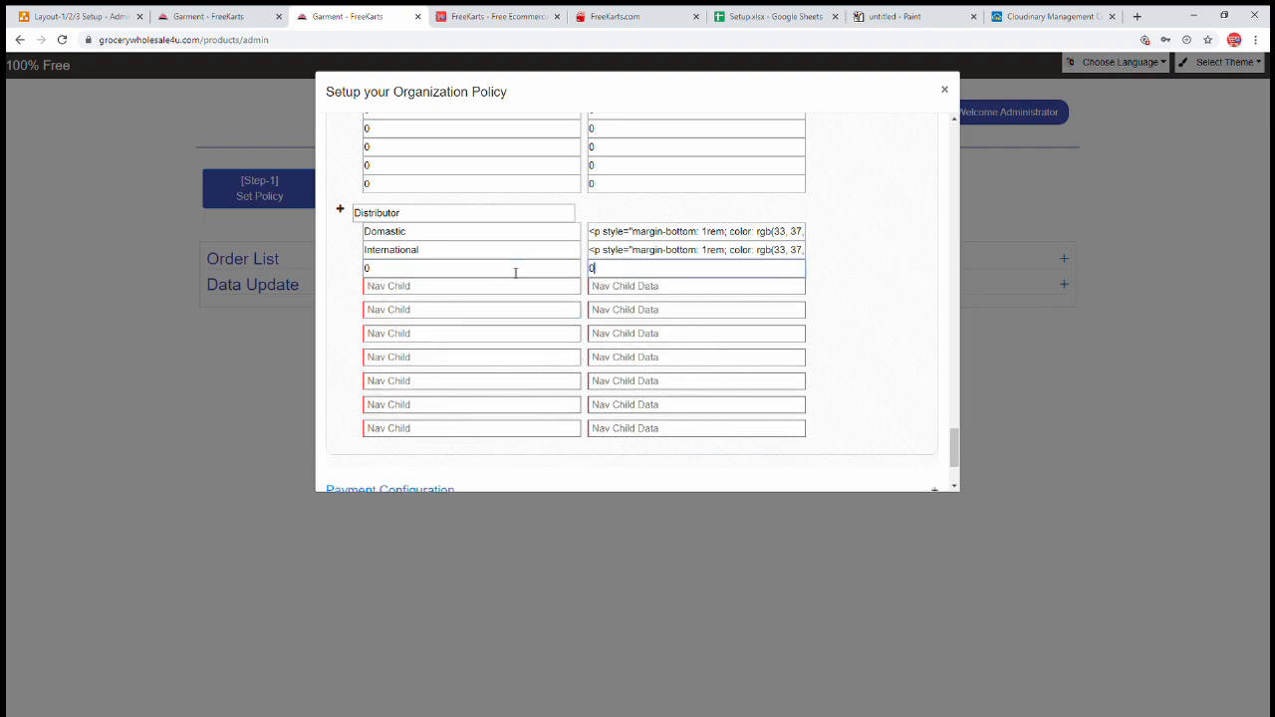
{"action": "key", "text": "Tab"}
{"action": "type", "text": "0"}
{"action": "key", "text": "Tab"}
{"action": "type", "text": "0"}
{"action": "key", "text": "Tab"}
{"action": "type", "text": "0"}
{"action": "key", "text": "Tab"}
{"action": "type", "text": "0"}
{"action": "key", "text": "Tab"}
{"action": "type", "text": "0"}
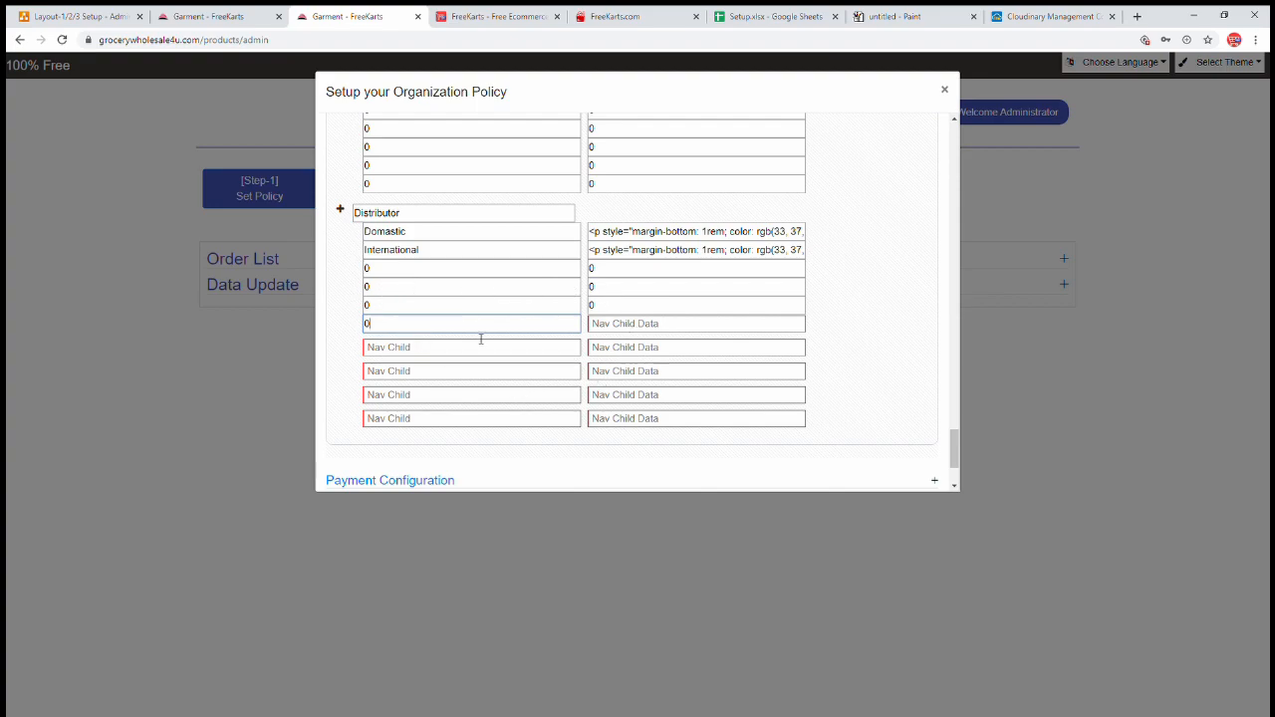
{"action": "key", "text": "Tab"}
{"action": "type", "text": "0"}
{"action": "key", "text": "Tab"}
{"action": "type", "text": "0"}
{"action": "key", "text": "Tab"}
{"action": "type", "text": "0"}
{"action": "key", "text": "Tab"}
{"action": "type", "text": "0"}
{"action": "key", "text": "Tab"}
{"action": "type", "text": "0"}
{"action": "key", "text": "Tab"}
{"action": "type", "text": "0"}
{"action": "key", "text": "Tab"}
{"action": "type", "text": "0"}
{"action": "key", "text": "Tab"}
{"action": "type", "text": "00"}
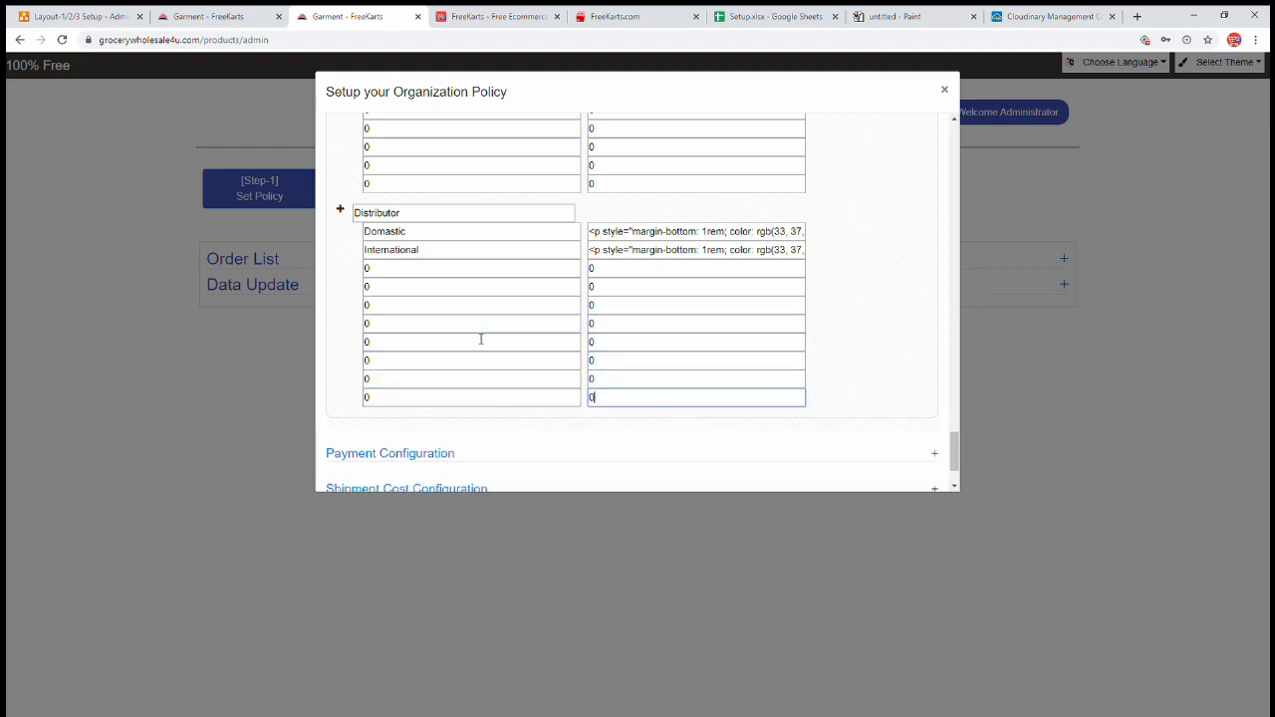
{"action": "scroll", "coordinate": [535, 312], "scroll_direction": "down", "scroll_amount": 2}
{"action": "scroll", "coordinate": [536, 317], "scroll_direction": "up", "scroll_amount": 2}
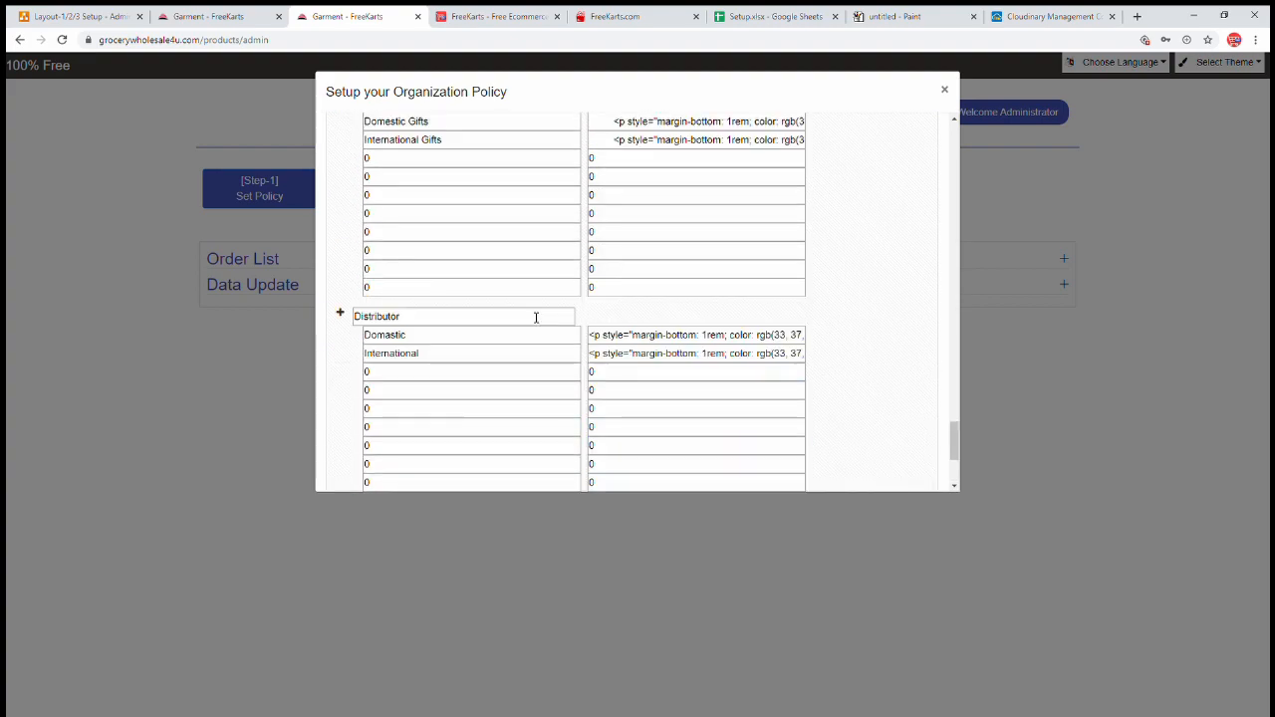
{"action": "scroll", "coordinate": [536, 317], "scroll_direction": "down", "scroll_amount": 2}
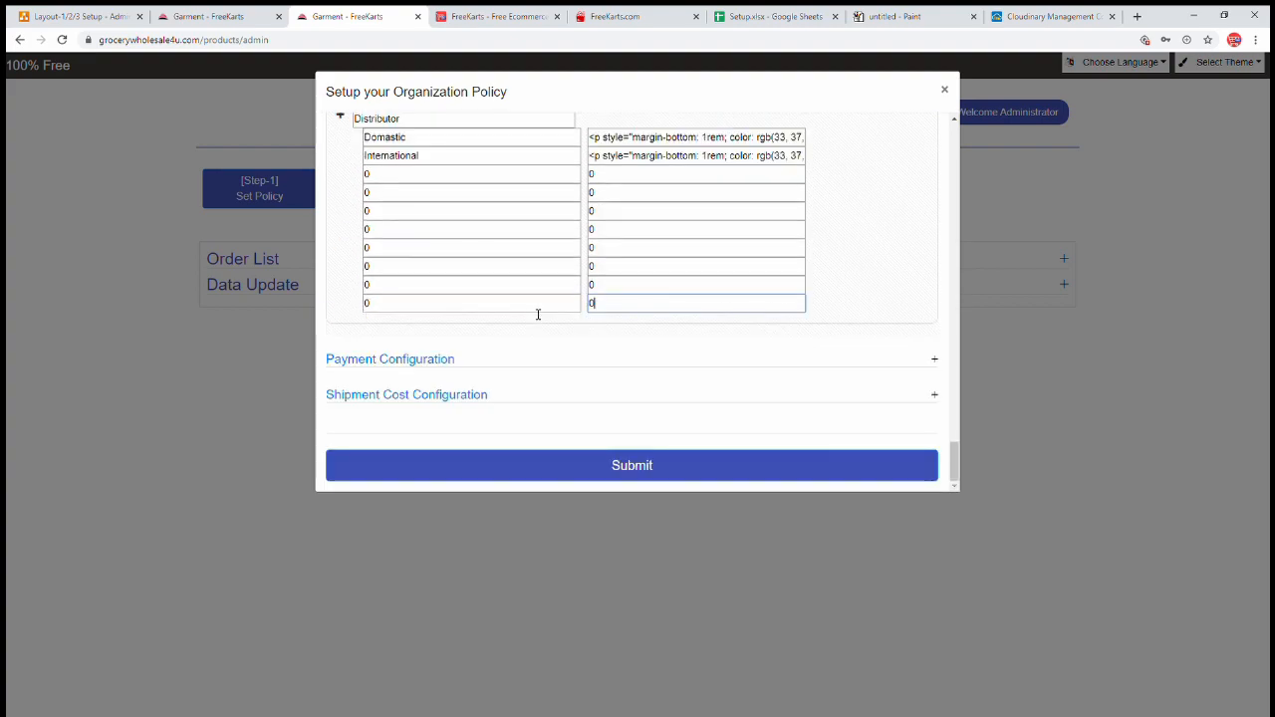
{"action": "left_click", "coordinate": [436, 362]}
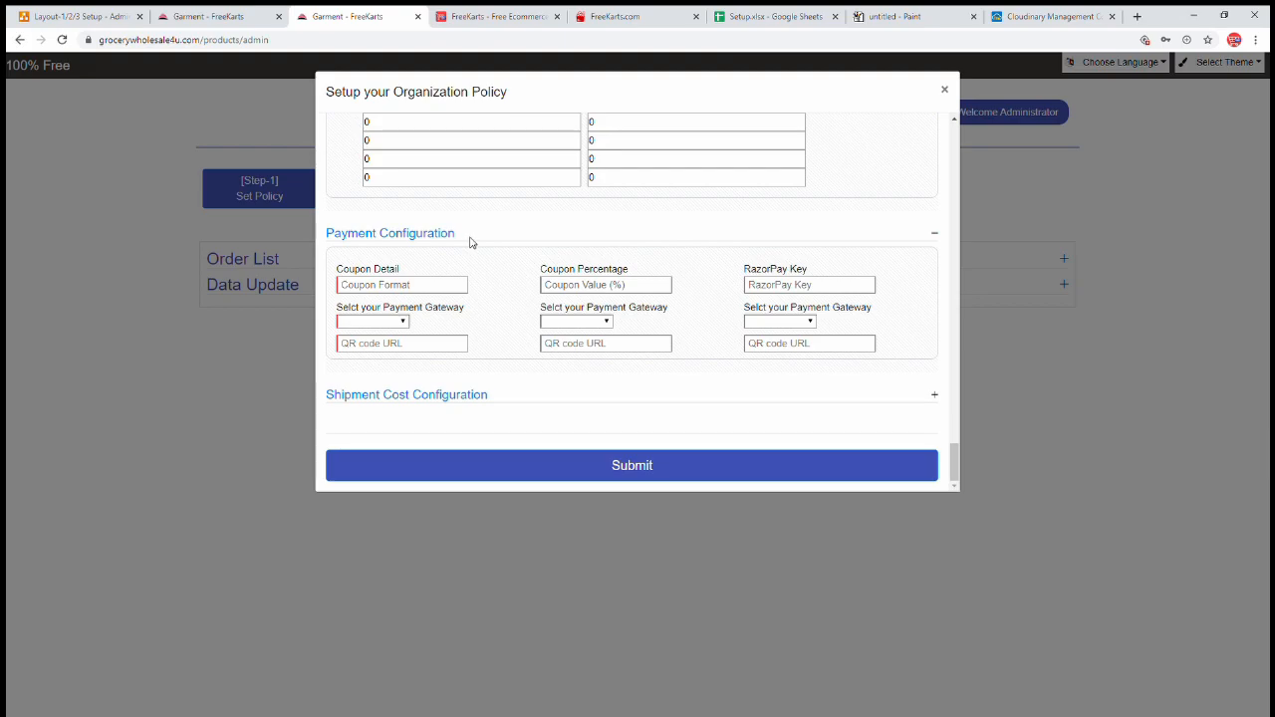
- Return to the Layout-1/2/3 Setup - Admin diagram and scroll to the Payment Gateway section
{"action": "left_click", "coordinate": [33, 17]}
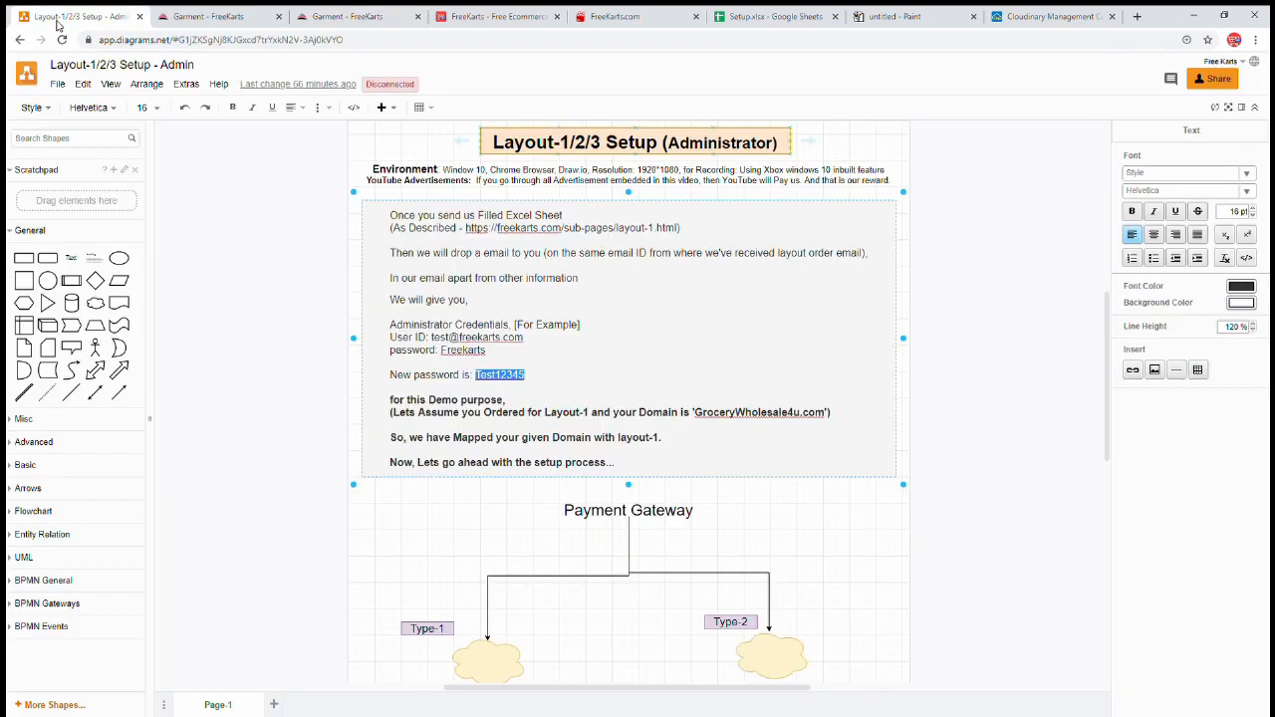
{"action": "scroll", "coordinate": [339, 367], "scroll_direction": "down", "scroll_amount": 2}
{"action": "scroll", "coordinate": [338, 367], "scroll_direction": "down", "scroll_amount": 2}
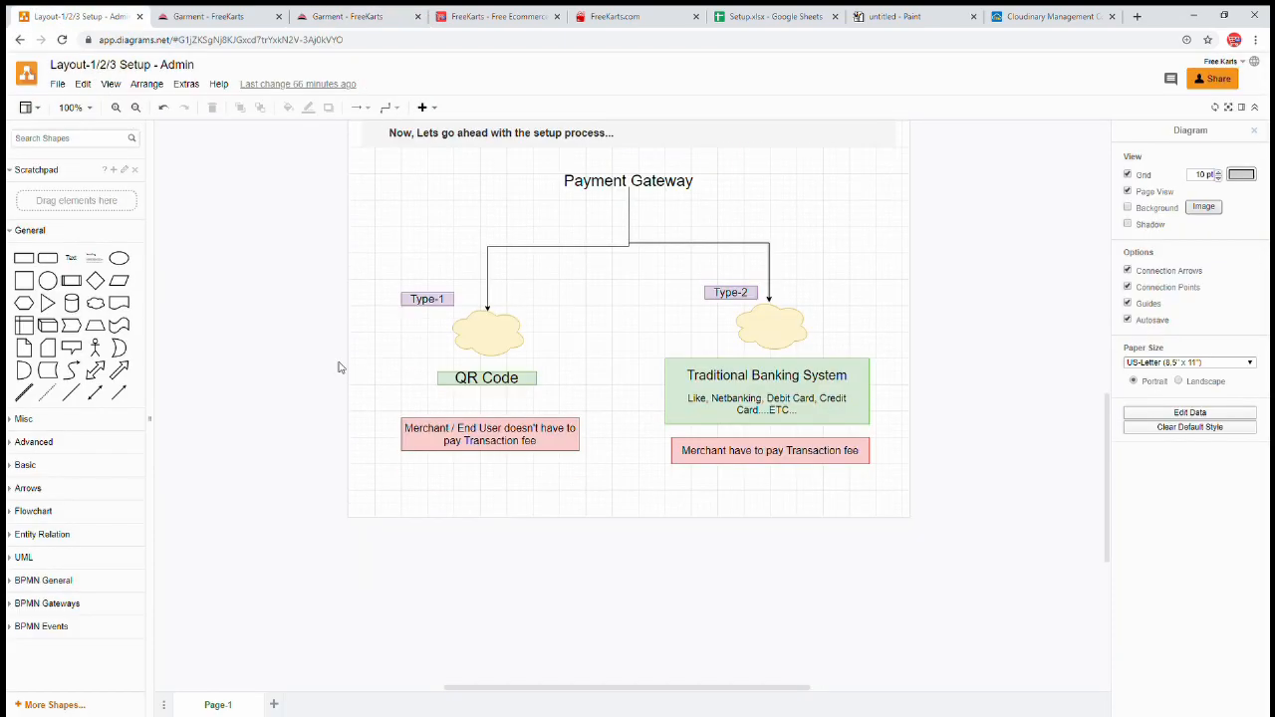
{"action": "scroll", "coordinate": [337, 367], "scroll_direction": "up", "scroll_amount": 1}
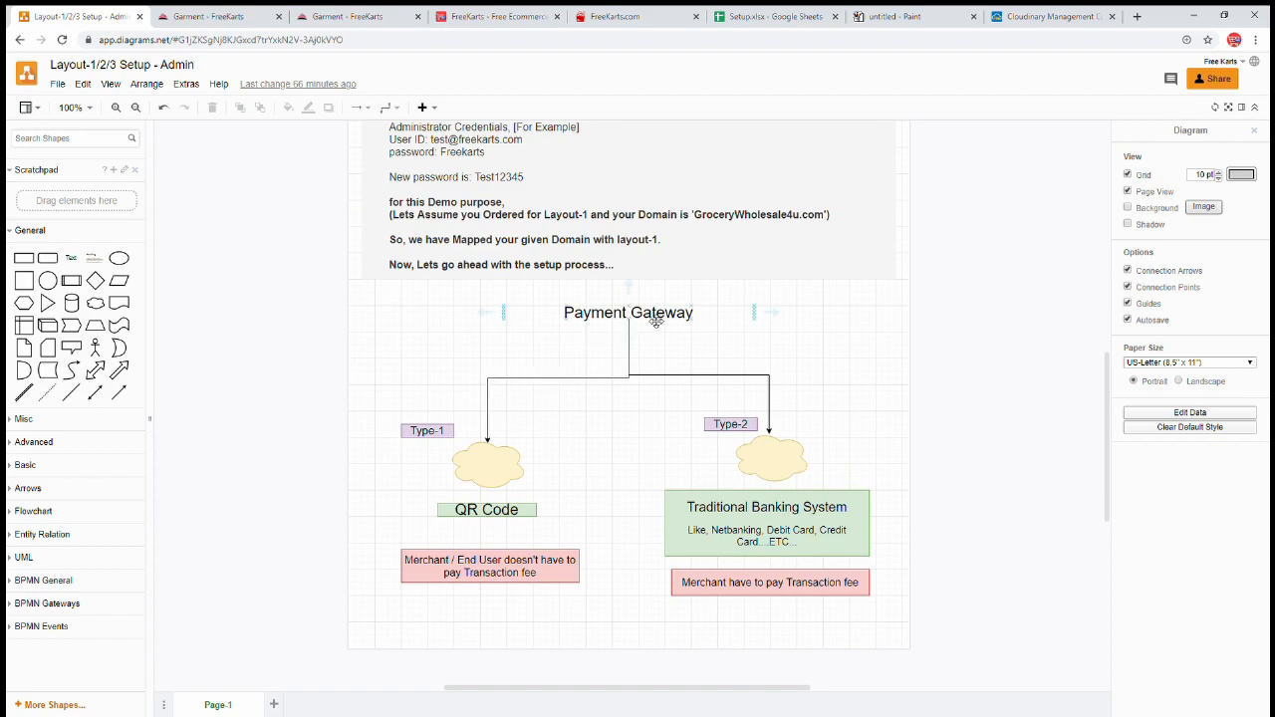
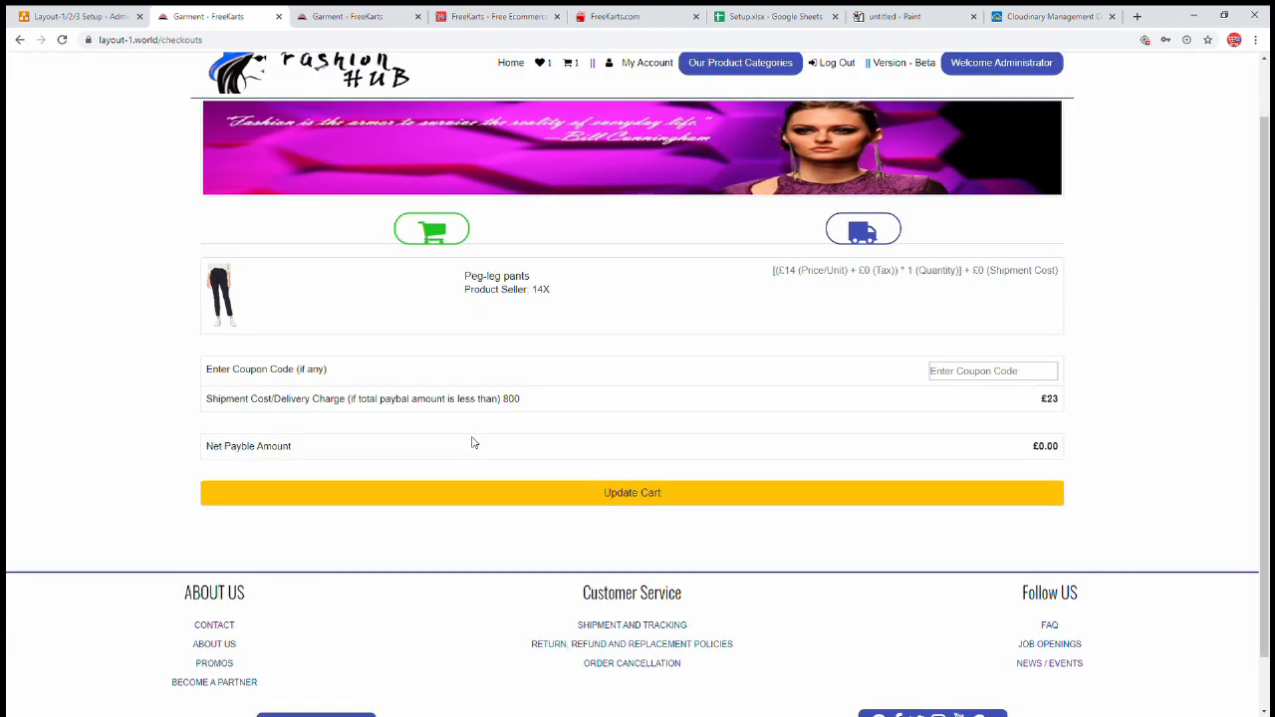
- Bring up the FreeKarts Organization Policy setup with Payment Configuration expanded
{"action": "left_click", "coordinate": [348, 16]}
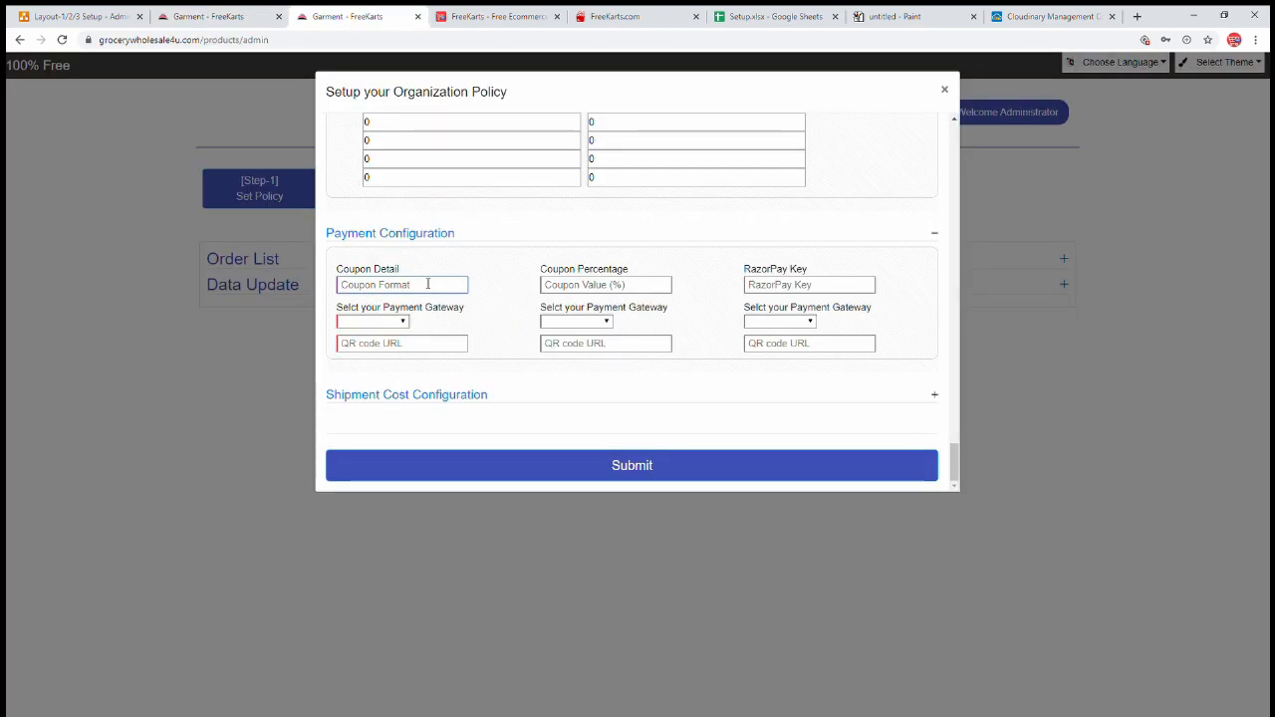
- Enter coupon code #DR20 with a 20 percentage in the policy form and copy the code
{"action": "left_click", "coordinate": [427, 284]}
{"action": "type", "text": "#D"}
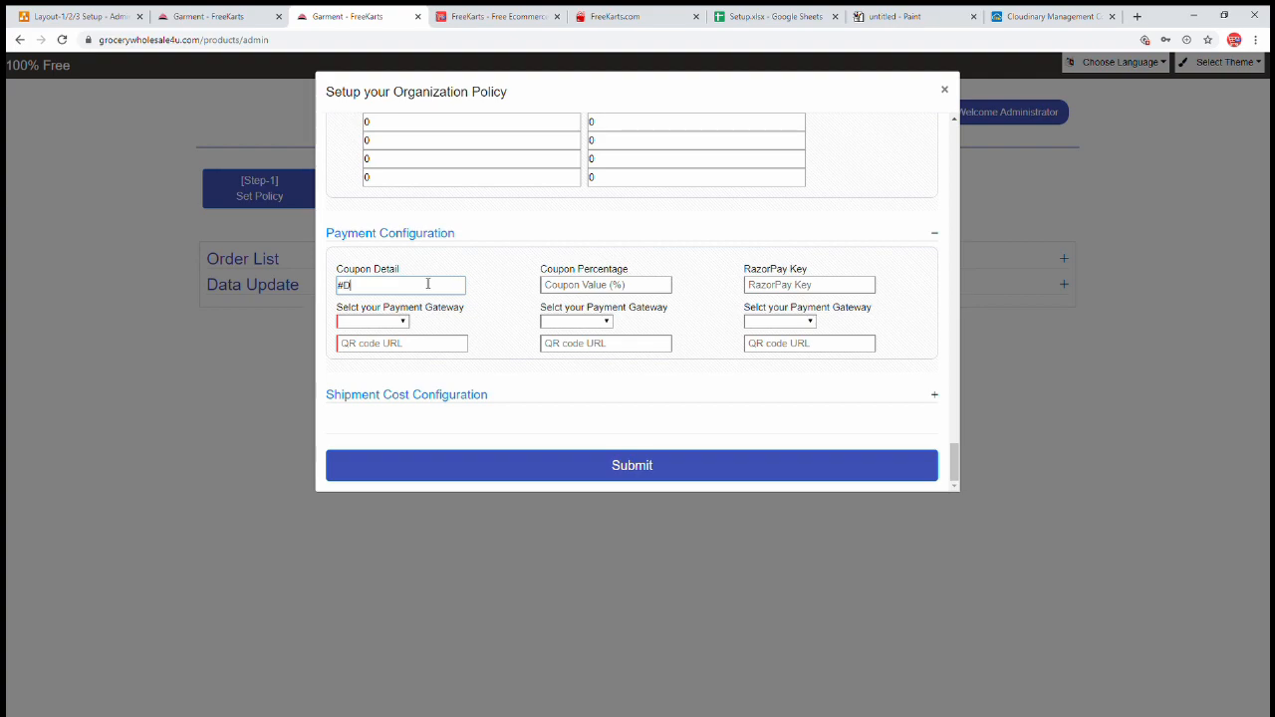
{"action": "type", "text": "R20"}
{"action": "left_click_drag", "start_coordinate": [427, 284], "coordinate": [334, 285]}
{"action": "left_click", "coordinate": [579, 292]}
{"action": "type", "text": "20"}
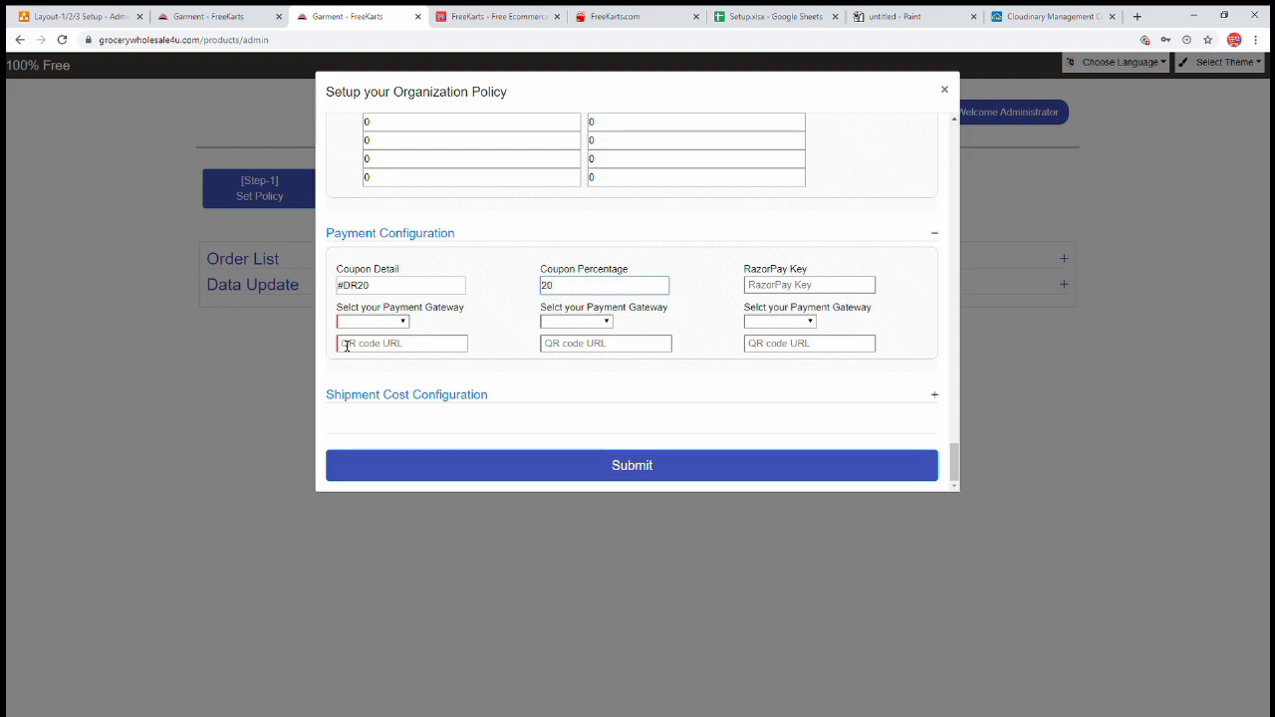
{"action": "left_click_drag", "start_coordinate": [386, 289], "coordinate": [333, 289]}
{"action": "key", "text": "ctrl+c"}
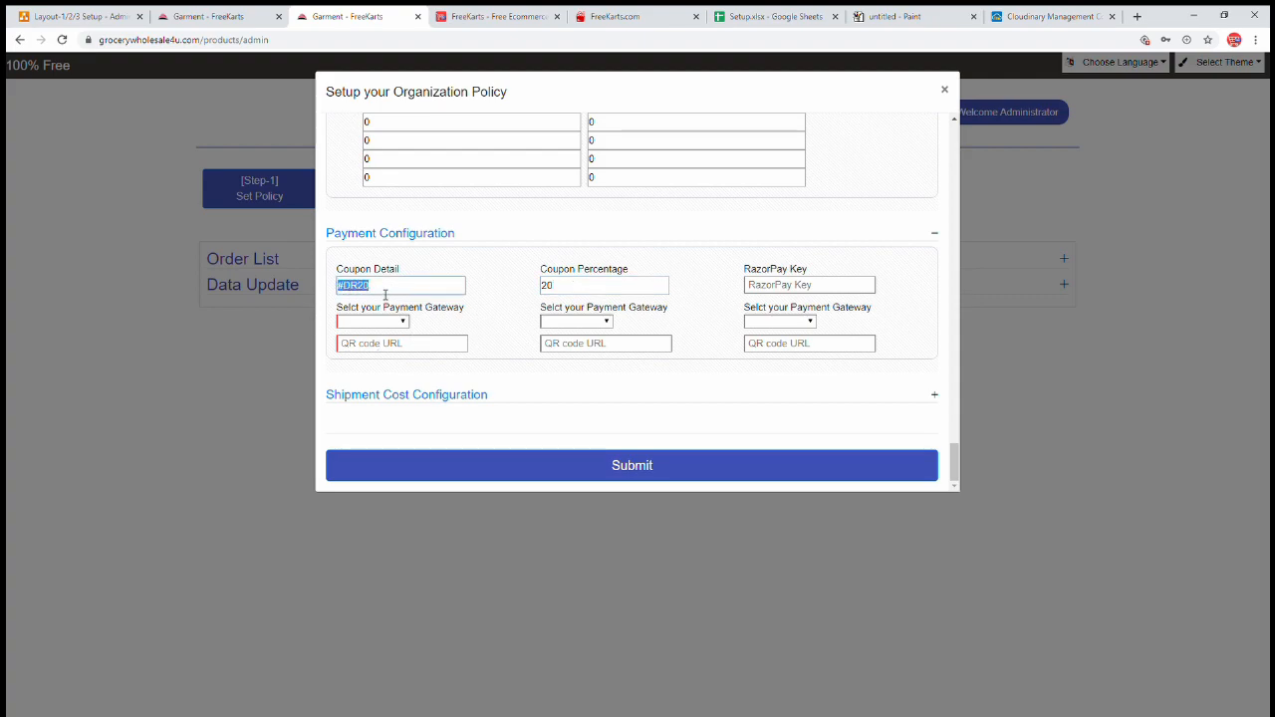
- Paste #DR20 into the storefront checkout's Enter Coupon Code box
{"action": "left_click", "coordinate": [227, 24]}
{"action": "left_click", "coordinate": [965, 376]}
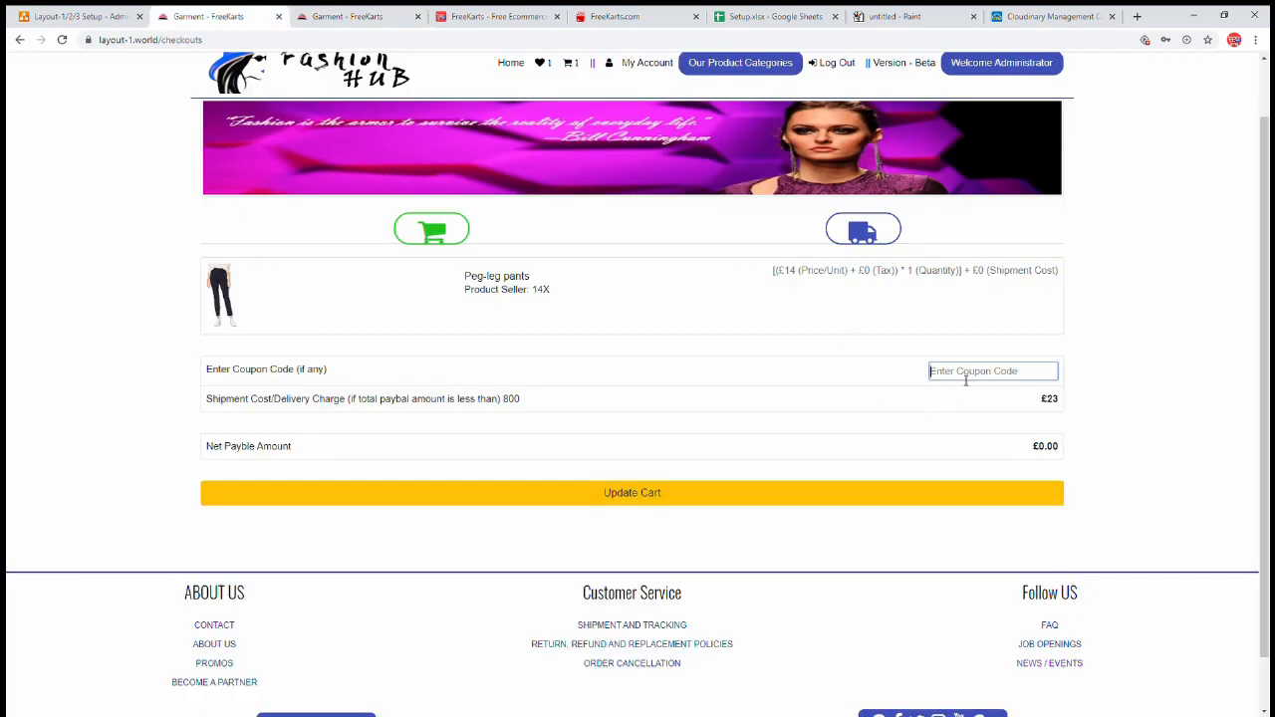
{"action": "key", "text": "ctrl+v"}
{"action": "left_click_drag", "start_coordinate": [985, 381], "coordinate": [842, 380]}
- Back in the policy form, change the coupon percentage from 20 to 50 and reselect #DR20
{"action": "left_click", "coordinate": [394, 20]}
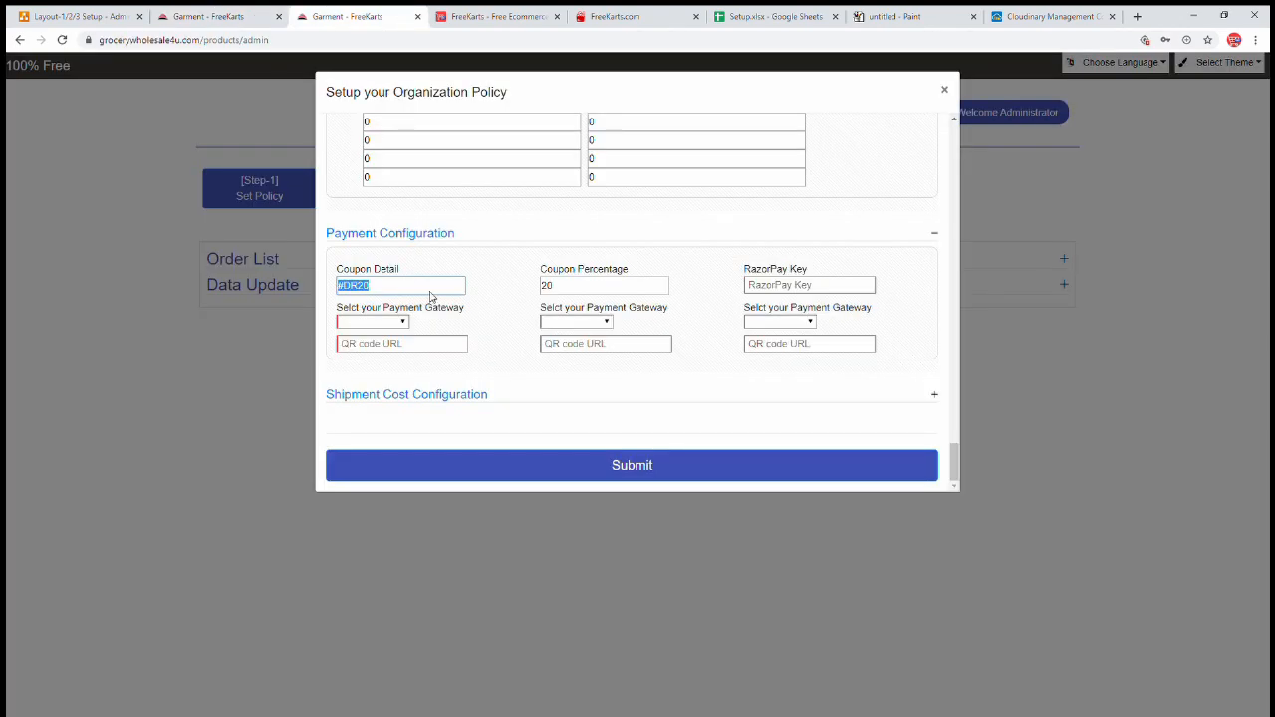
{"action": "left_click", "coordinate": [403, 295]}
{"action": "key", "text": "ctrl+a"}
{"action": "left_click", "coordinate": [361, 291]}
{"action": "left_click", "coordinate": [592, 292]}
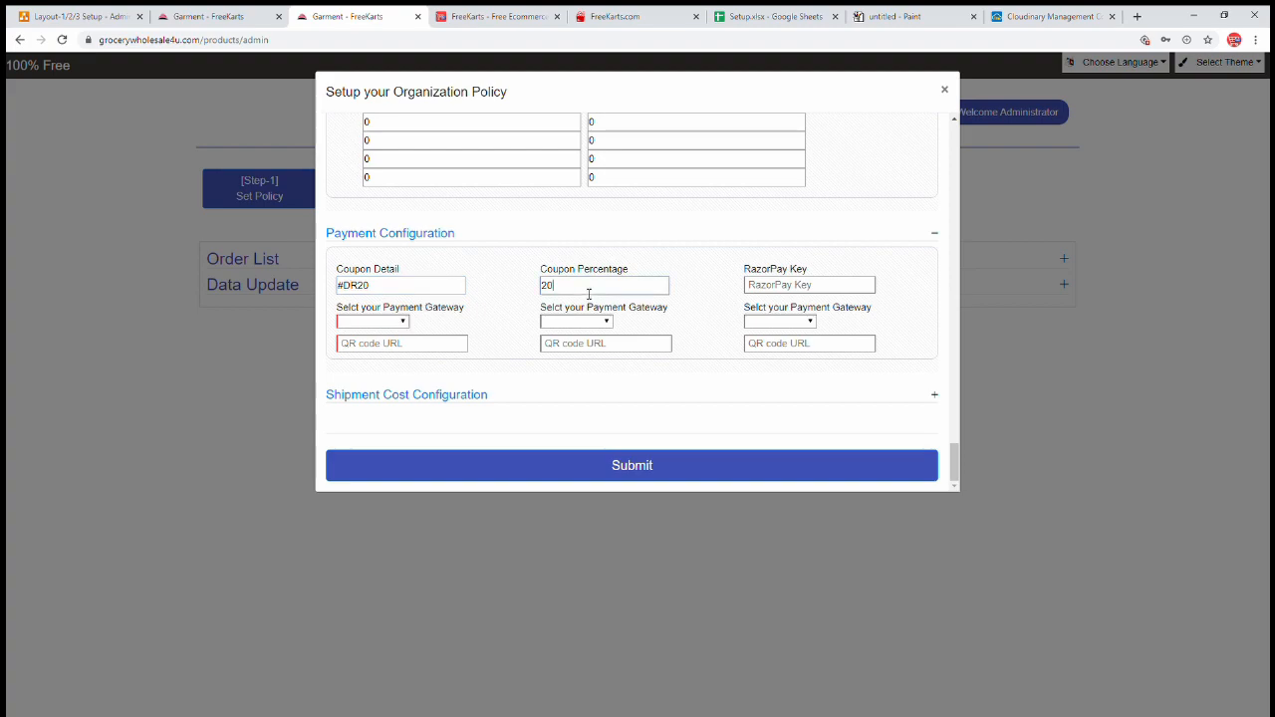
{"action": "key", "text": "ctrl+a"}
{"action": "key", "text": "BackSpace"}
{"action": "type", "text": "2"}
{"action": "key", "text": "BackSpace"}
{"action": "key", "text": "BackSpace"}
{"action": "type", "text": "5"}
{"action": "left_click_drag", "start_coordinate": [371, 286], "coordinate": [320, 287]}
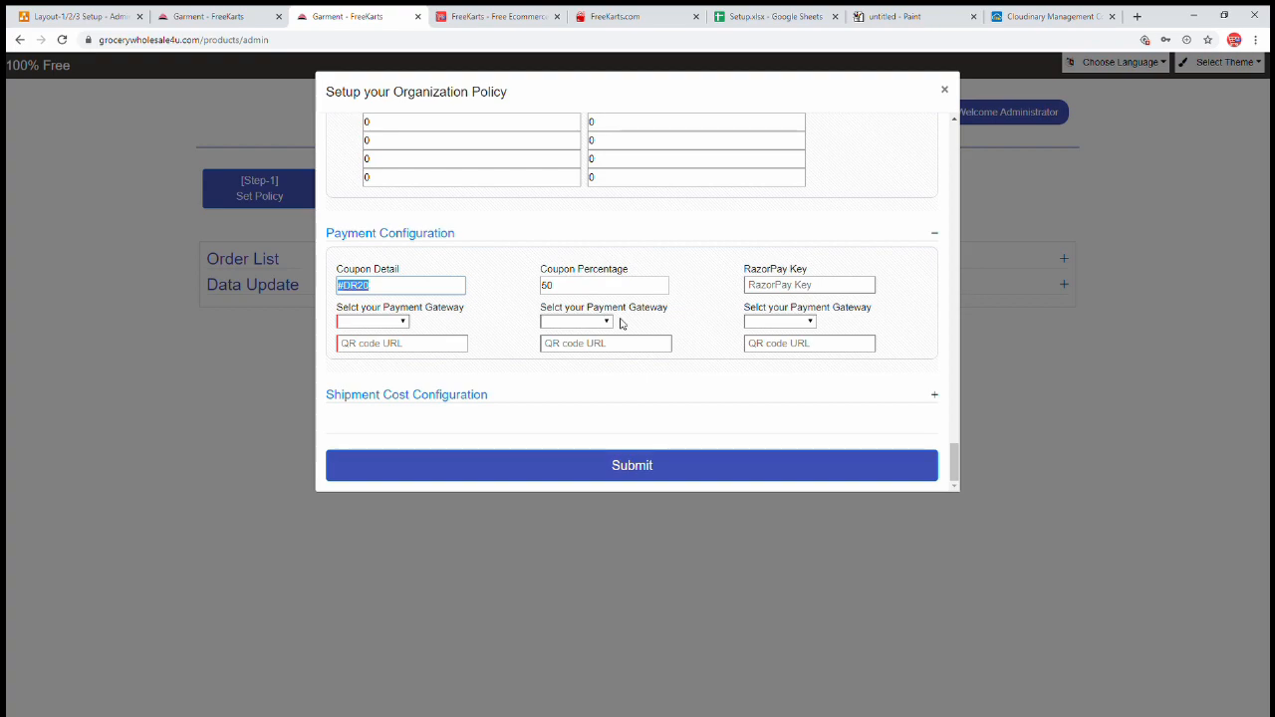
{"action": "left_click", "coordinate": [220, 18]}
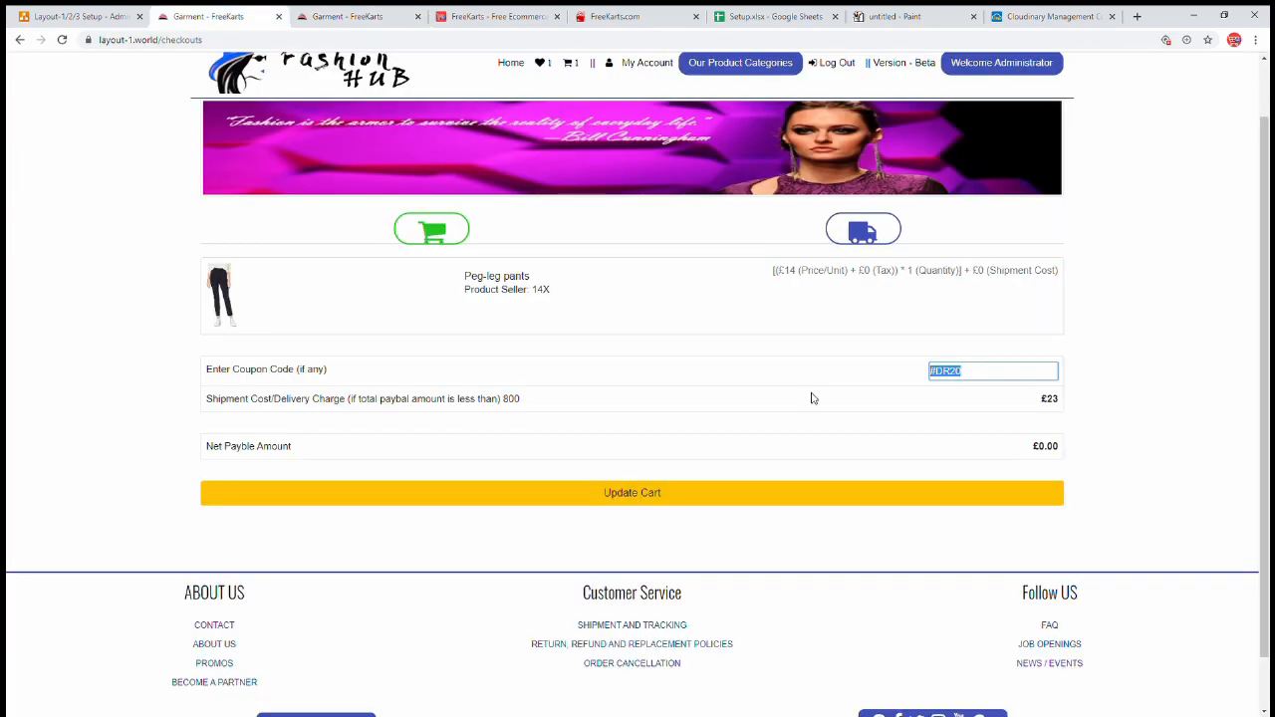
- Capture the payment gateway dropdown list as a screenshot in the paint canvas
{"action": "left_click", "coordinate": [971, 383]}
{"action": "left_click", "coordinate": [364, 16]}
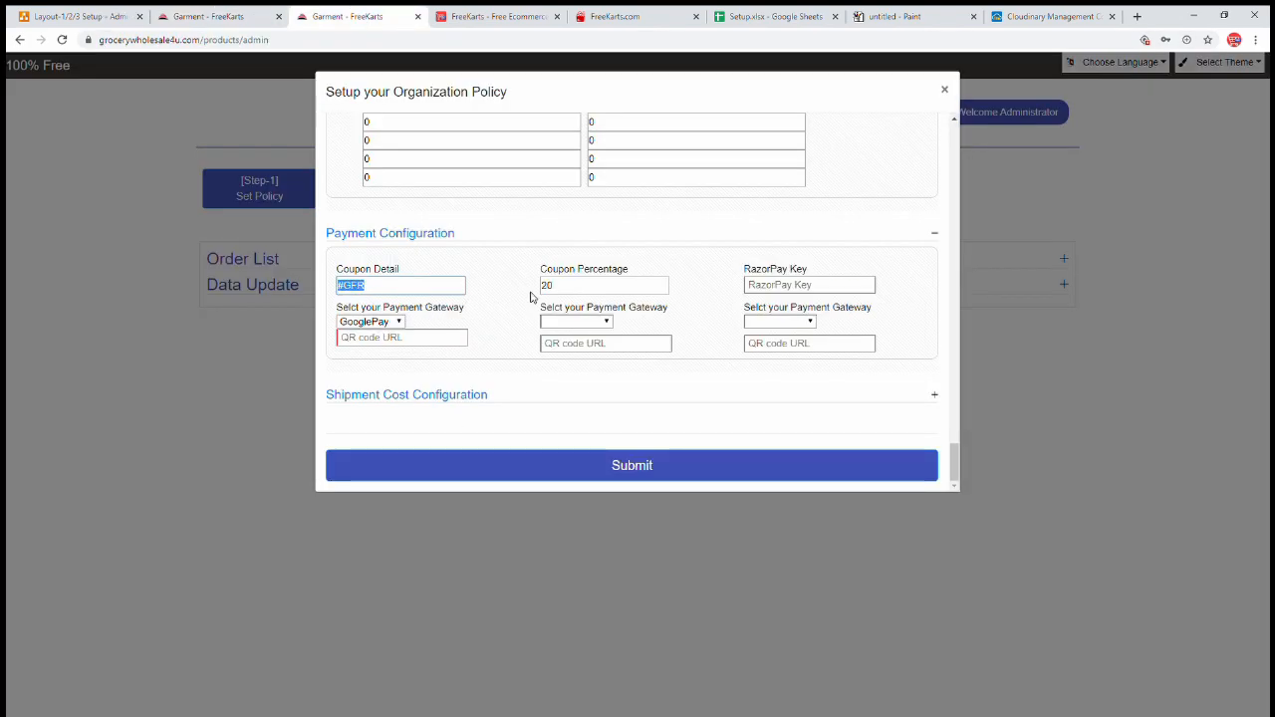
{"action": "left_click", "coordinate": [398, 323]}
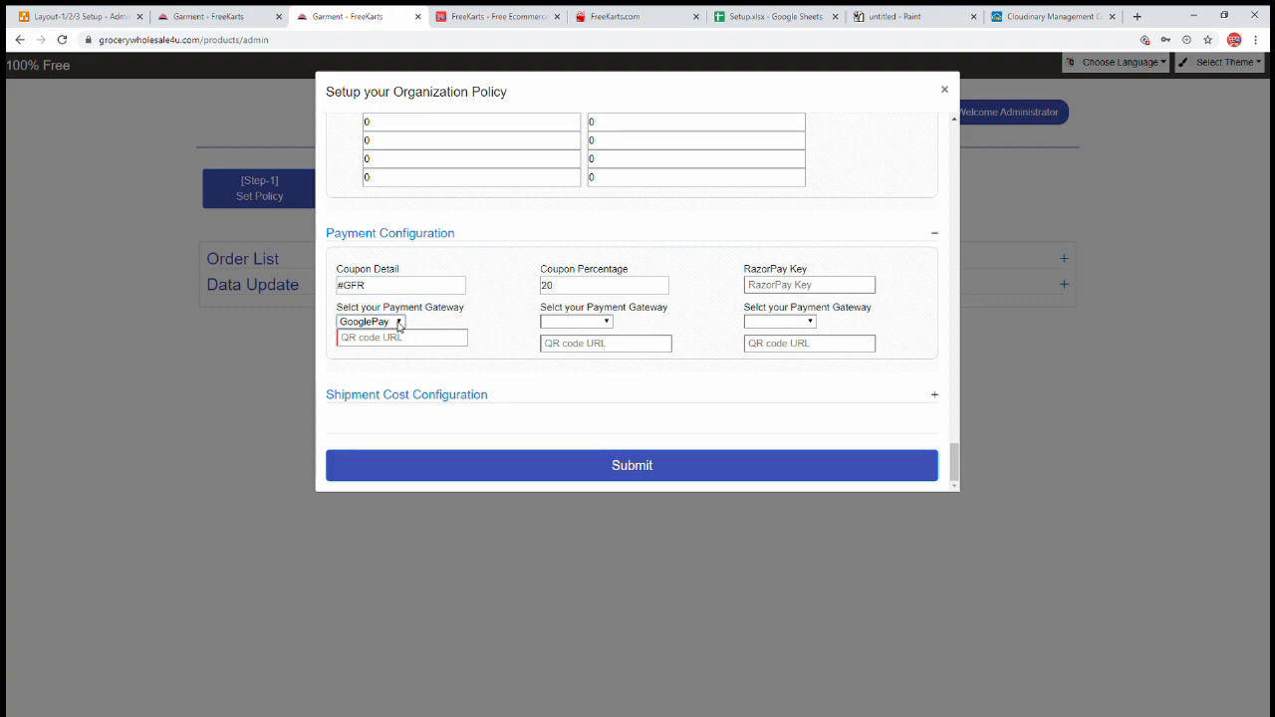
{"action": "left_click", "coordinate": [889, 14]}
{"action": "key", "text": "ctrl+v"}
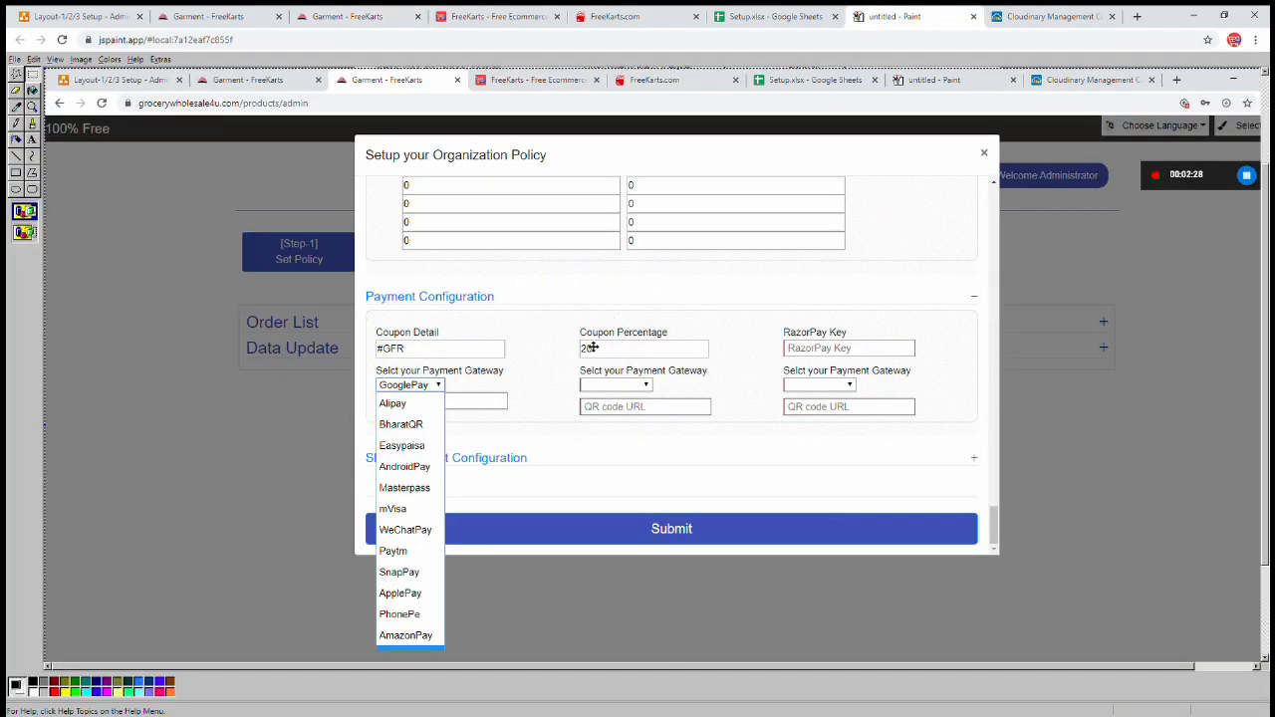
{"action": "scroll", "coordinate": [576, 328], "scroll_direction": "down", "scroll_amount": 2}
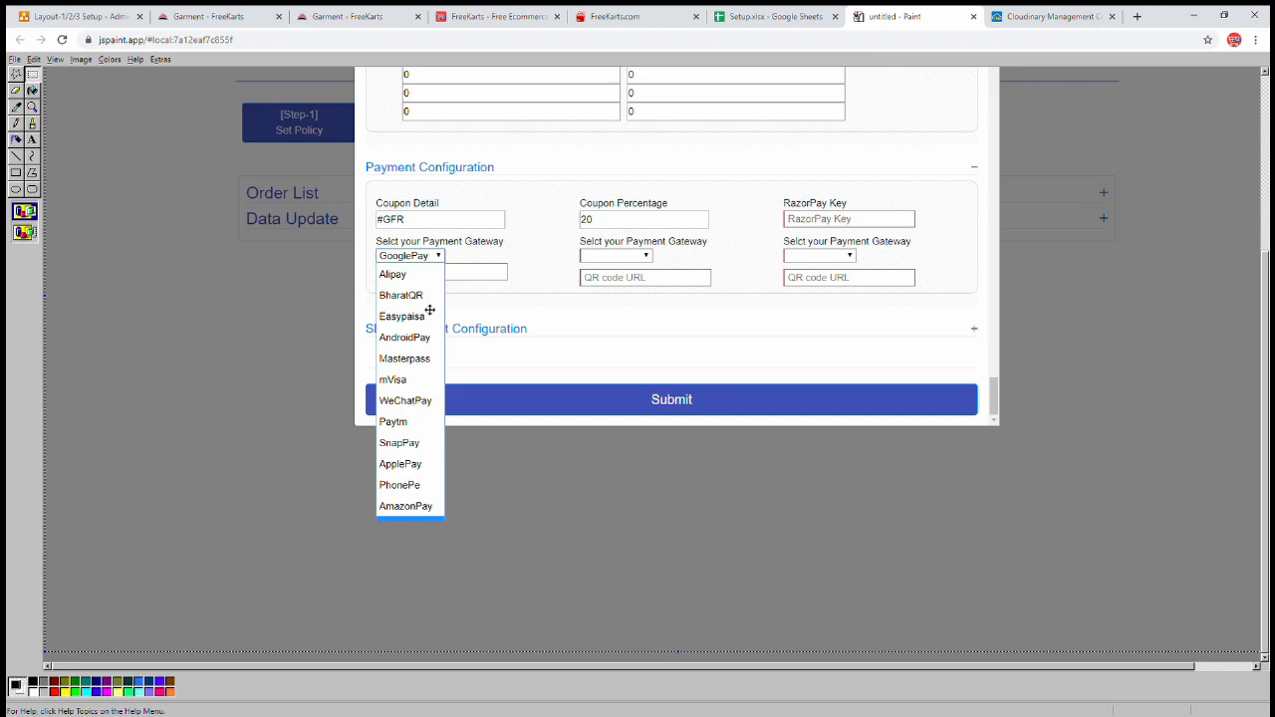
- Set the coupon to #GFR at 20% with GooglePay as first gateway, then view Cloudinary's Banners folder
{"action": "left_click", "coordinate": [208, 17]}
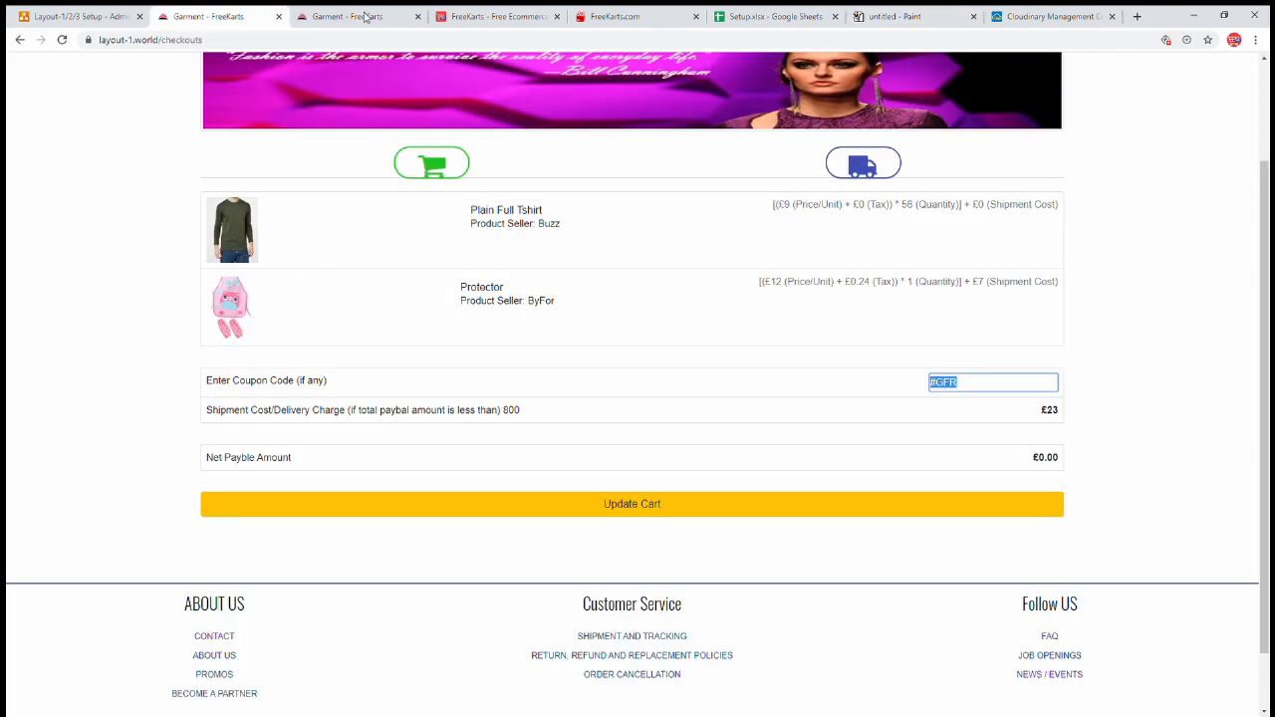
{"action": "left_click", "coordinate": [365, 17]}
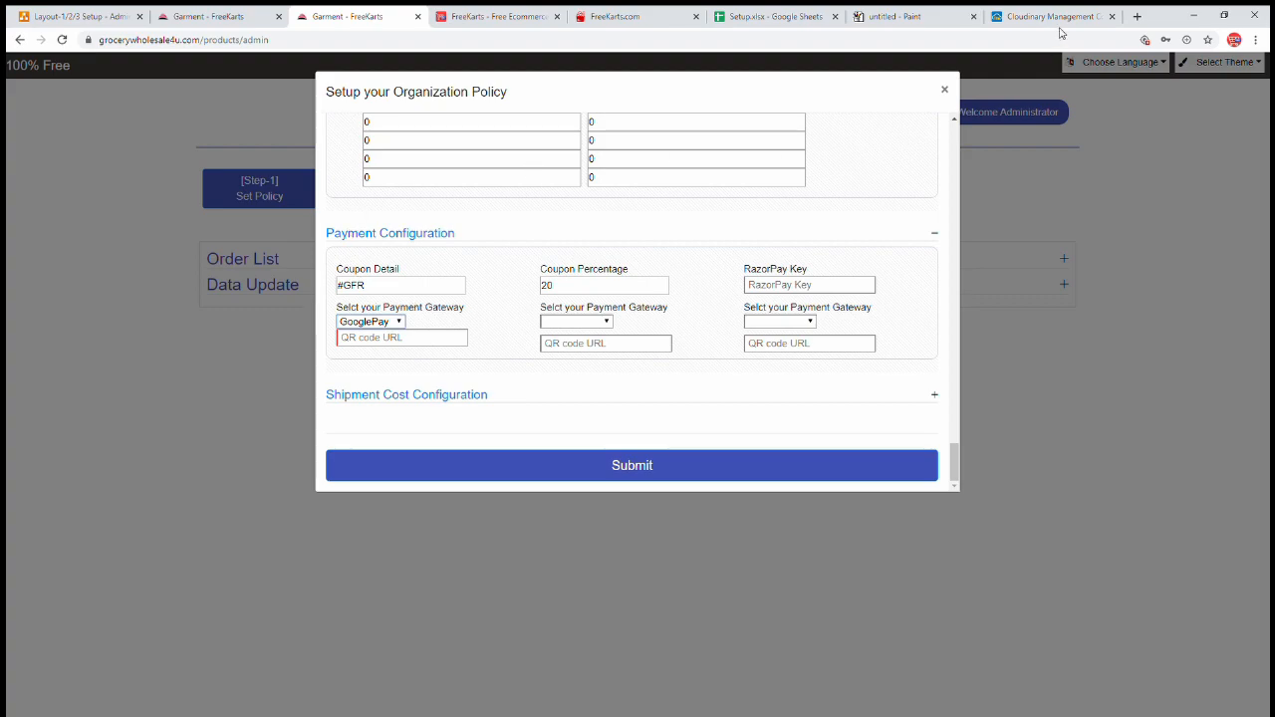
{"action": "left_click", "coordinate": [1029, 20]}
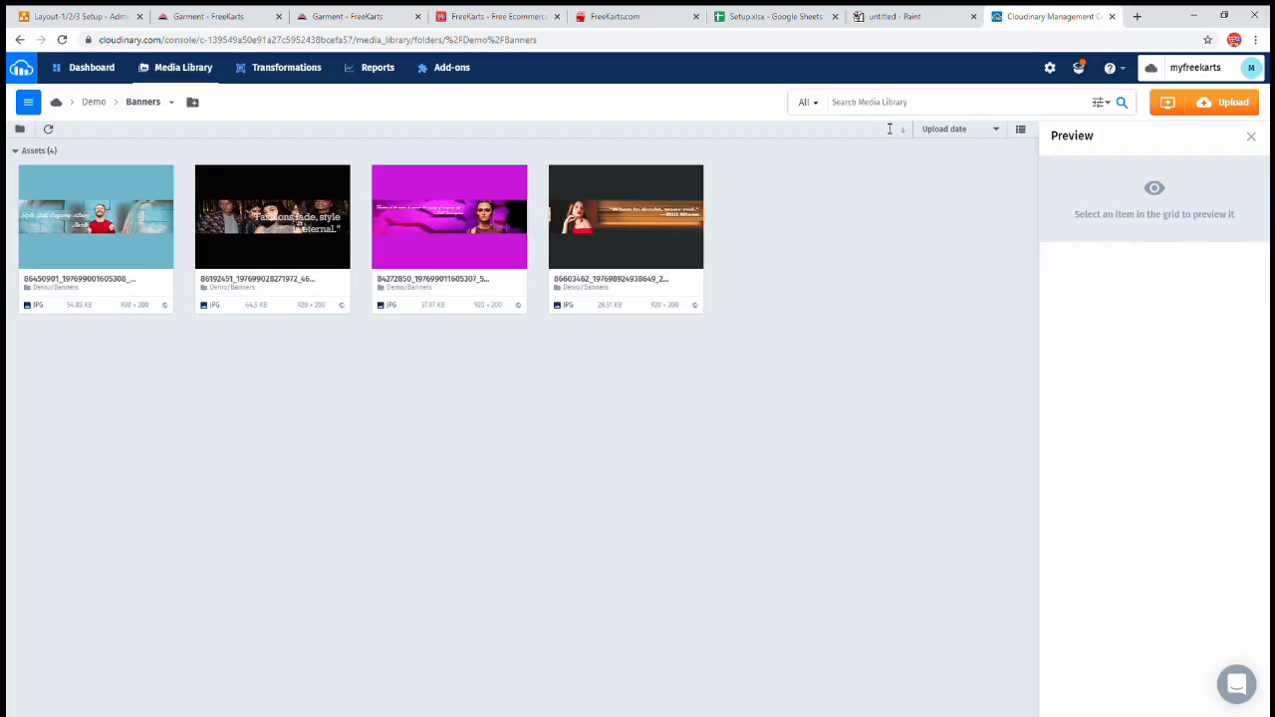
- Copy the qr_o8g5rl image URL from Cloudinary's Demo folder and focus GooglePay's QR code URL field
{"action": "left_click", "coordinate": [93, 101]}
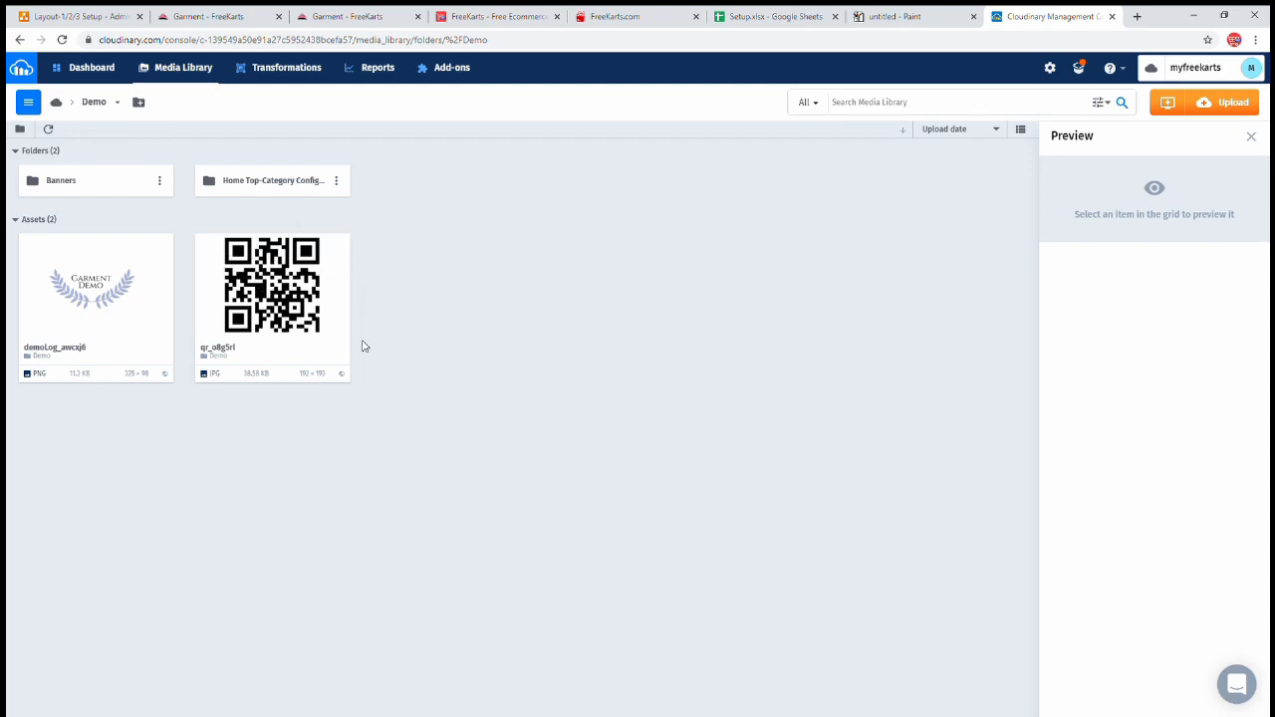
{"action": "left_click", "coordinate": [230, 253]}
{"action": "left_click", "coordinate": [372, 16]}
{"action": "left_click", "coordinate": [400, 340]}
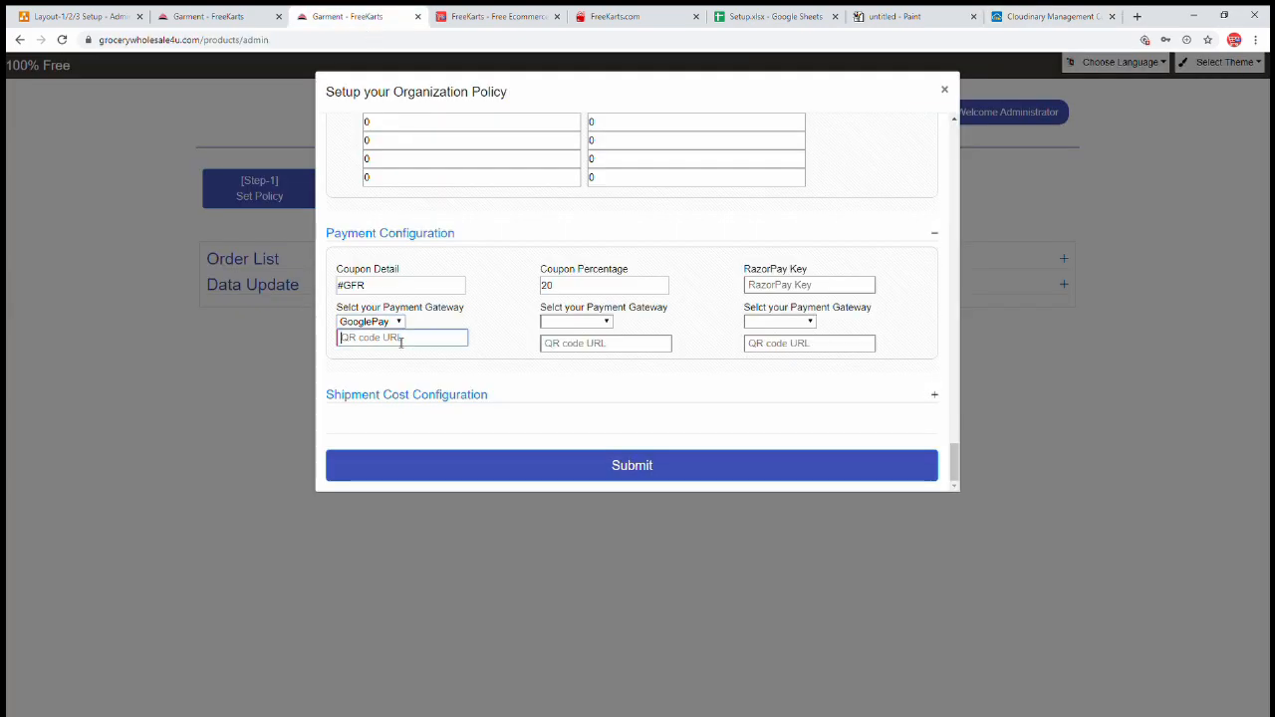
- Paste the qr_o8g5rl link into GooglePay's QR field and add Alipay as second gateway with the same link
{"action": "key", "text": "ctrl+v"}
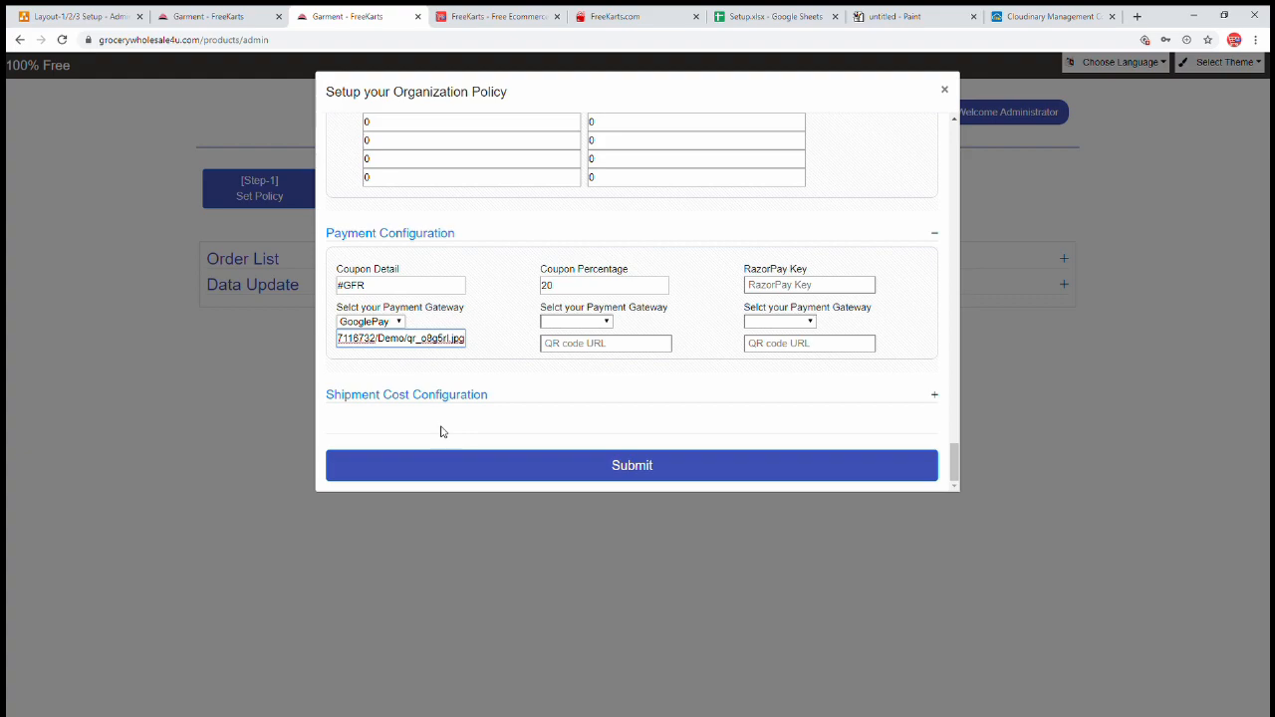
{"action": "left_click", "coordinate": [575, 321]}
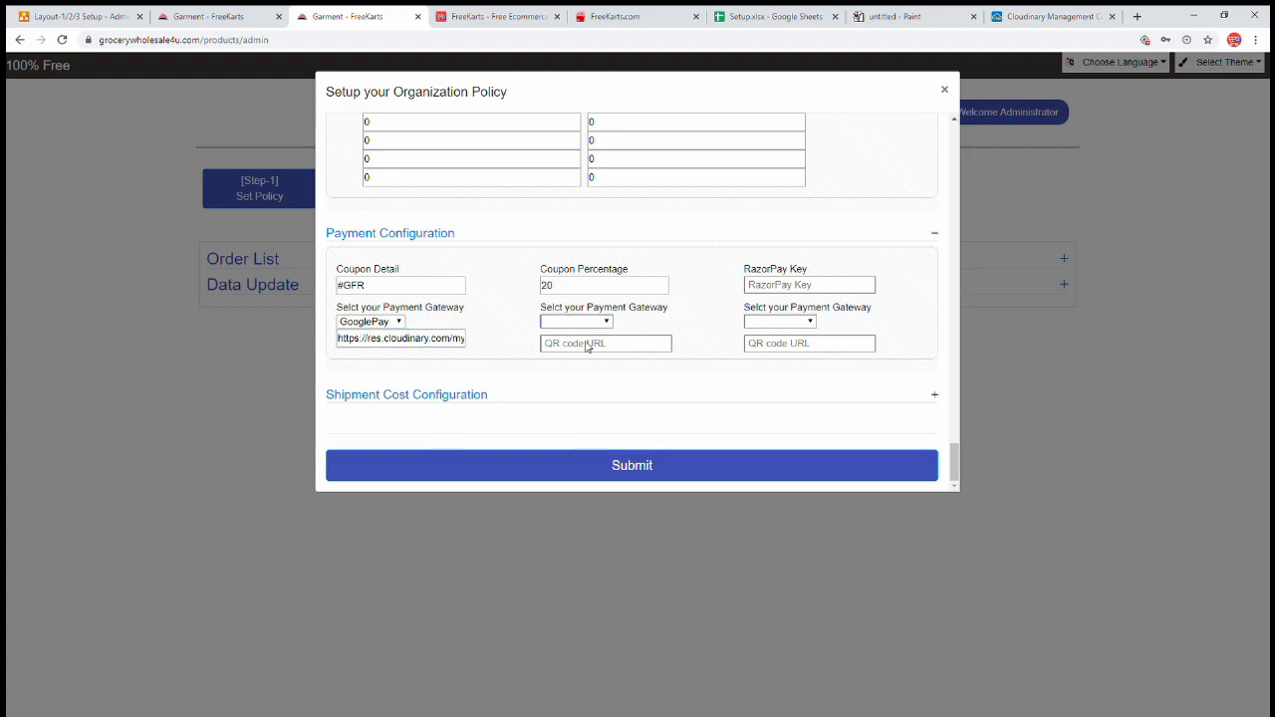
{"action": "left_click", "coordinate": [588, 351]}
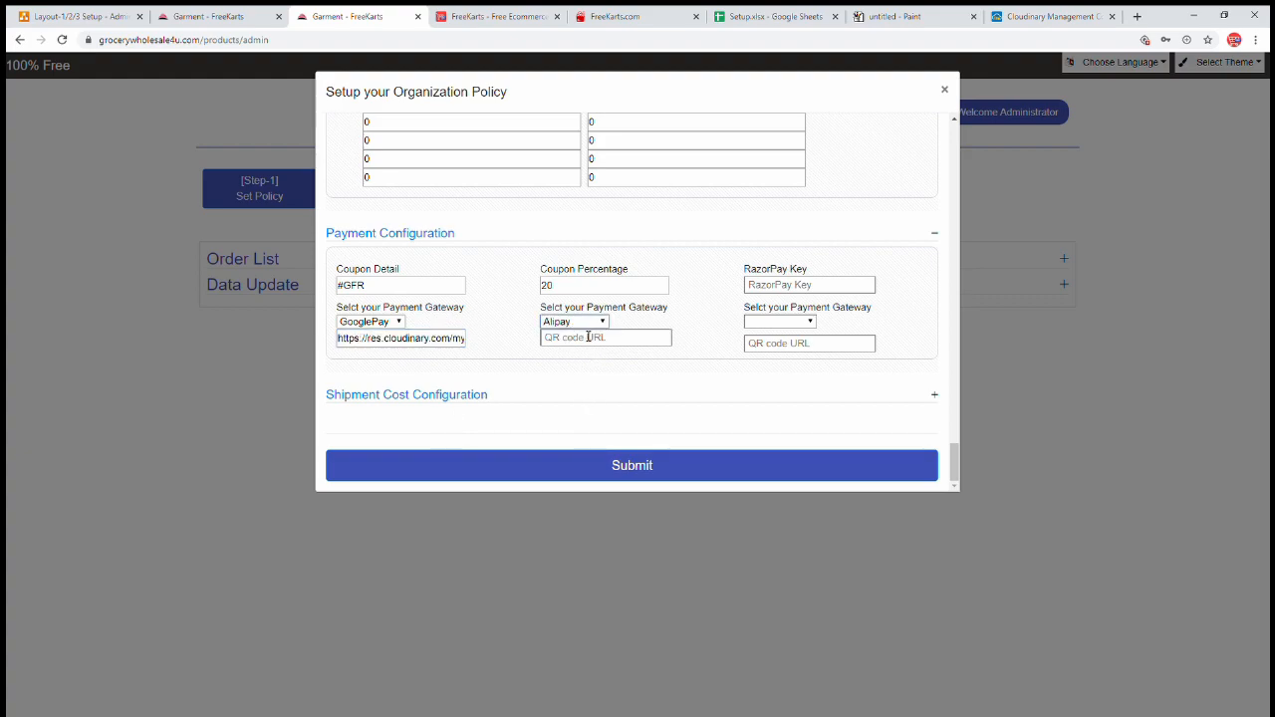
{"action": "left_click", "coordinate": [589, 343]}
{"action": "left_click", "coordinate": [1048, 18]}
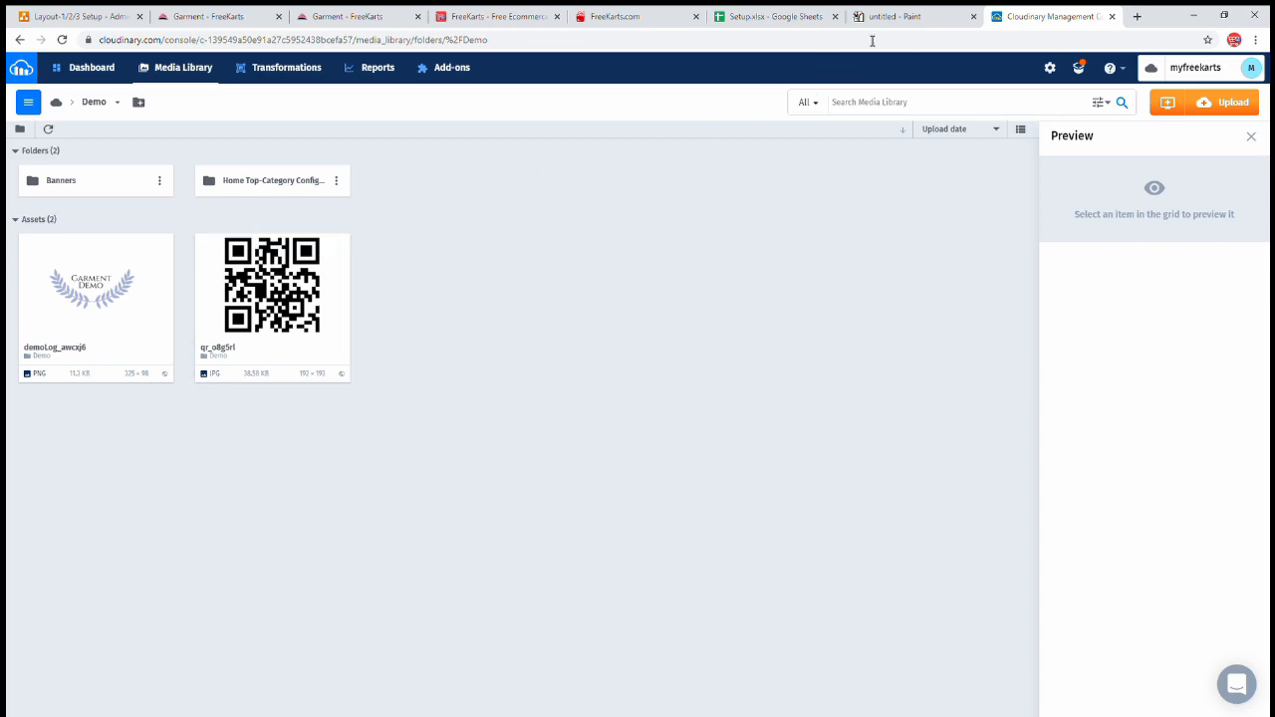
{"action": "left_click", "coordinate": [922, 13]}
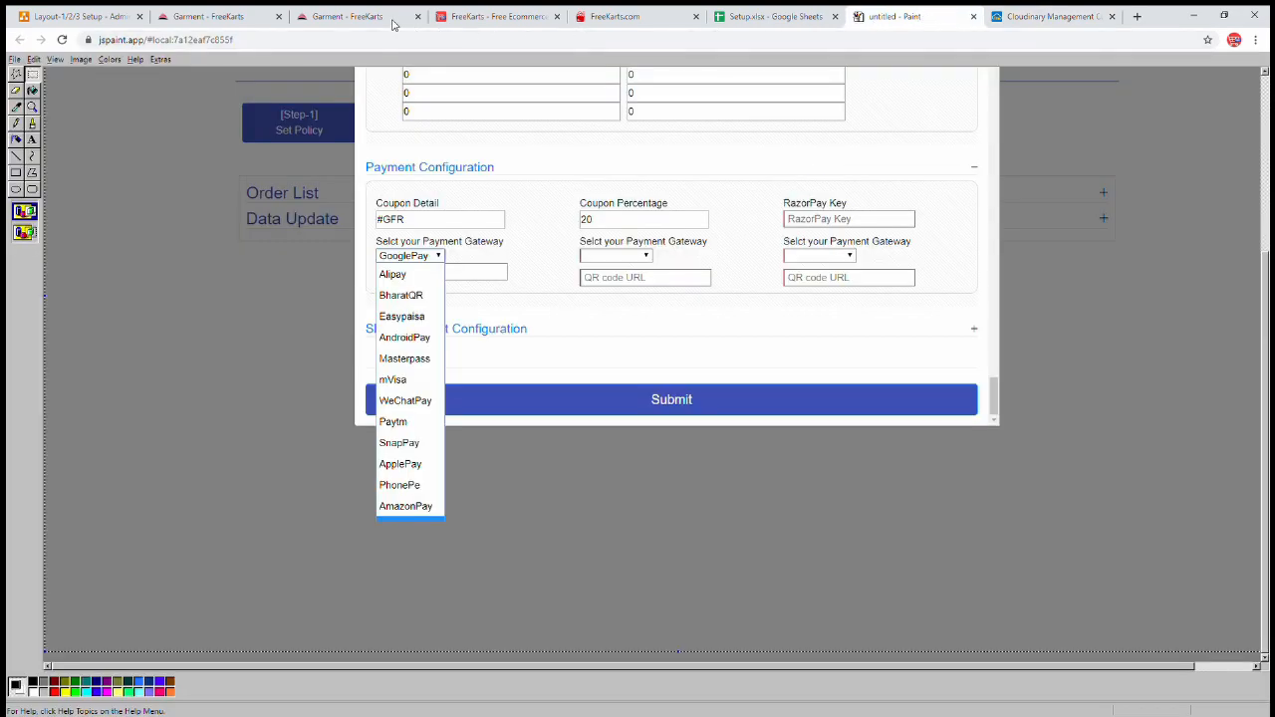
{"action": "left_click", "coordinate": [393, 18]}
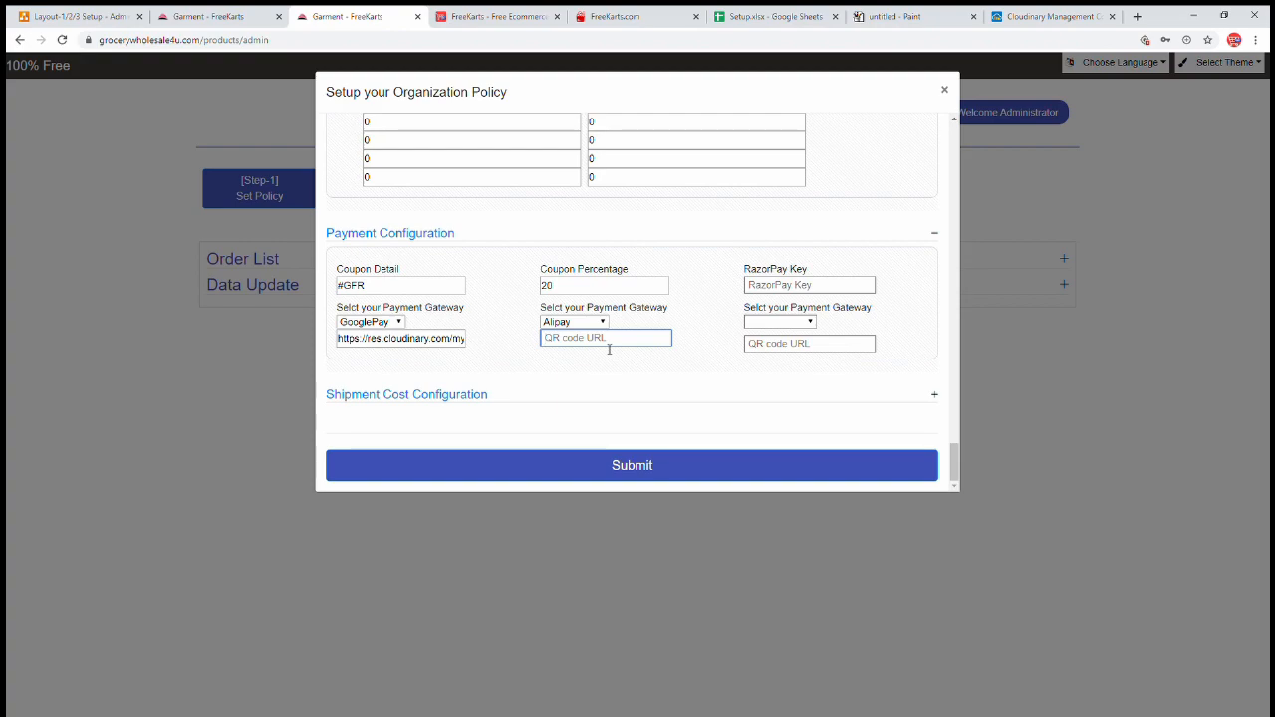
{"action": "key", "text": "ctrl+v"}
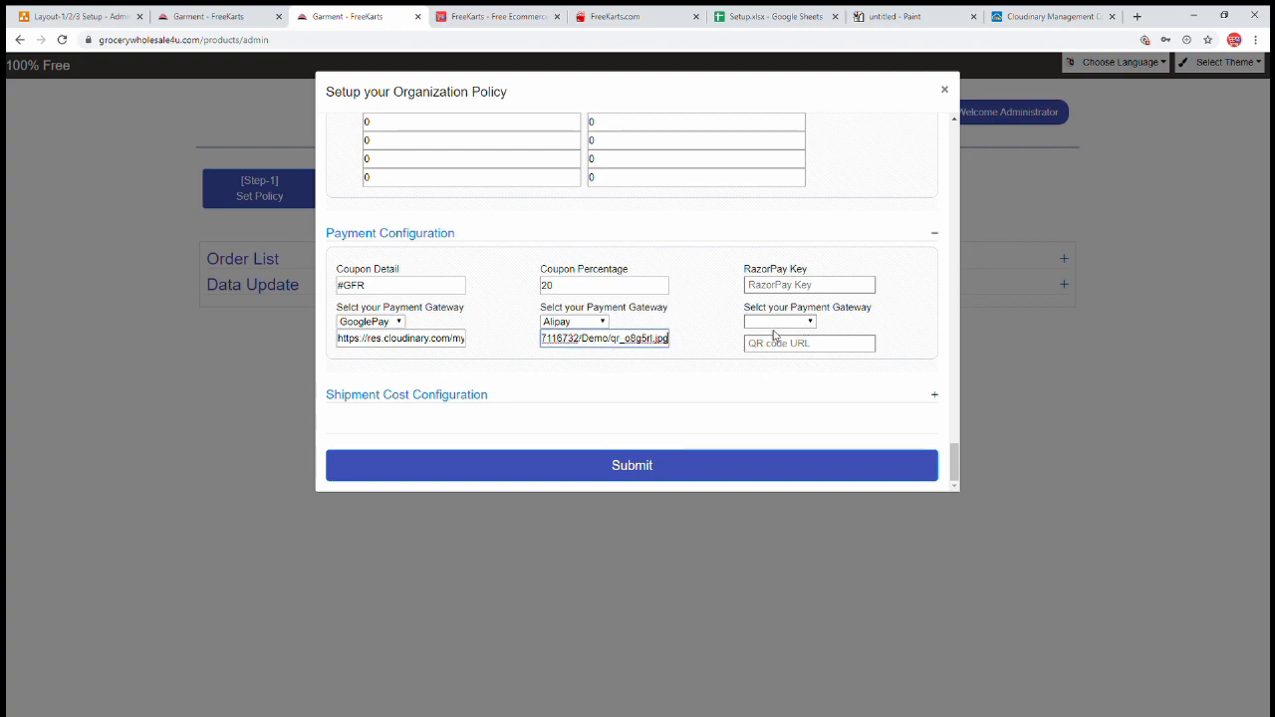
{"action": "left_click", "coordinate": [777, 322]}
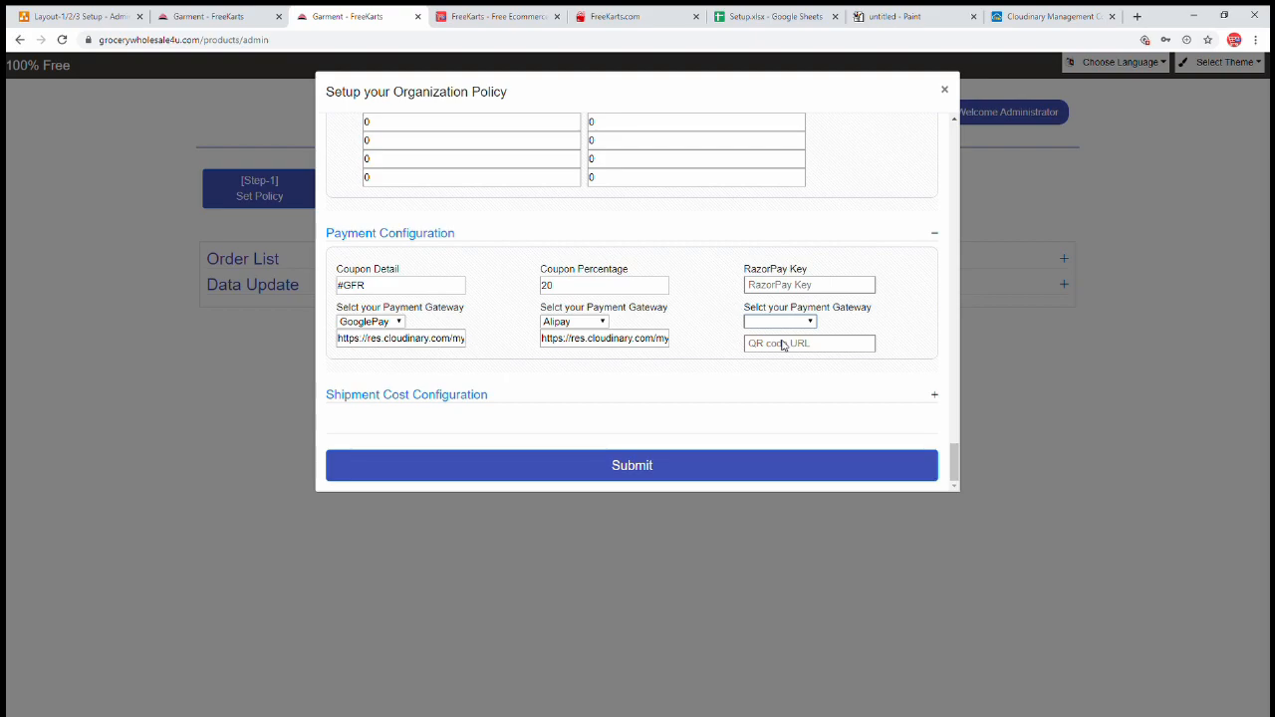
{"action": "left_click", "coordinate": [84, 17]}
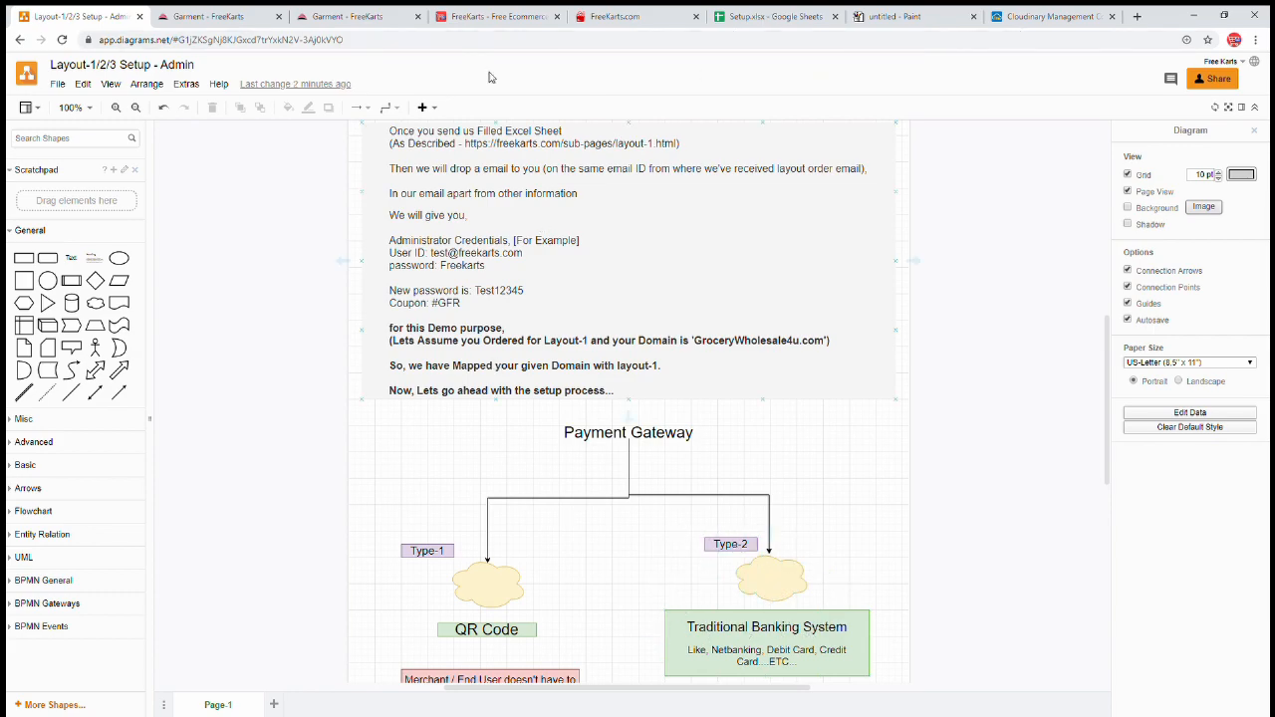
- Check the saved gateway-options screenshot in Paint, then return to the Organization Policy form
{"action": "left_click", "coordinate": [349, 17]}
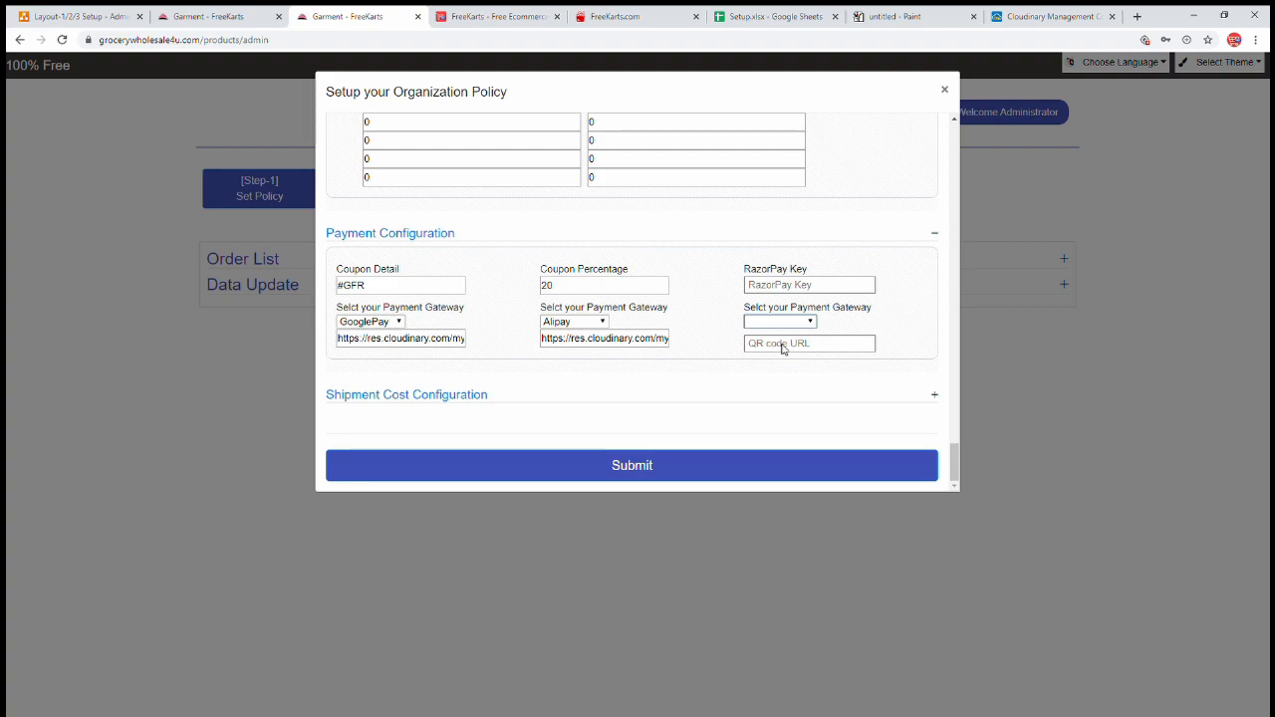
{"action": "left_click", "coordinate": [911, 17]}
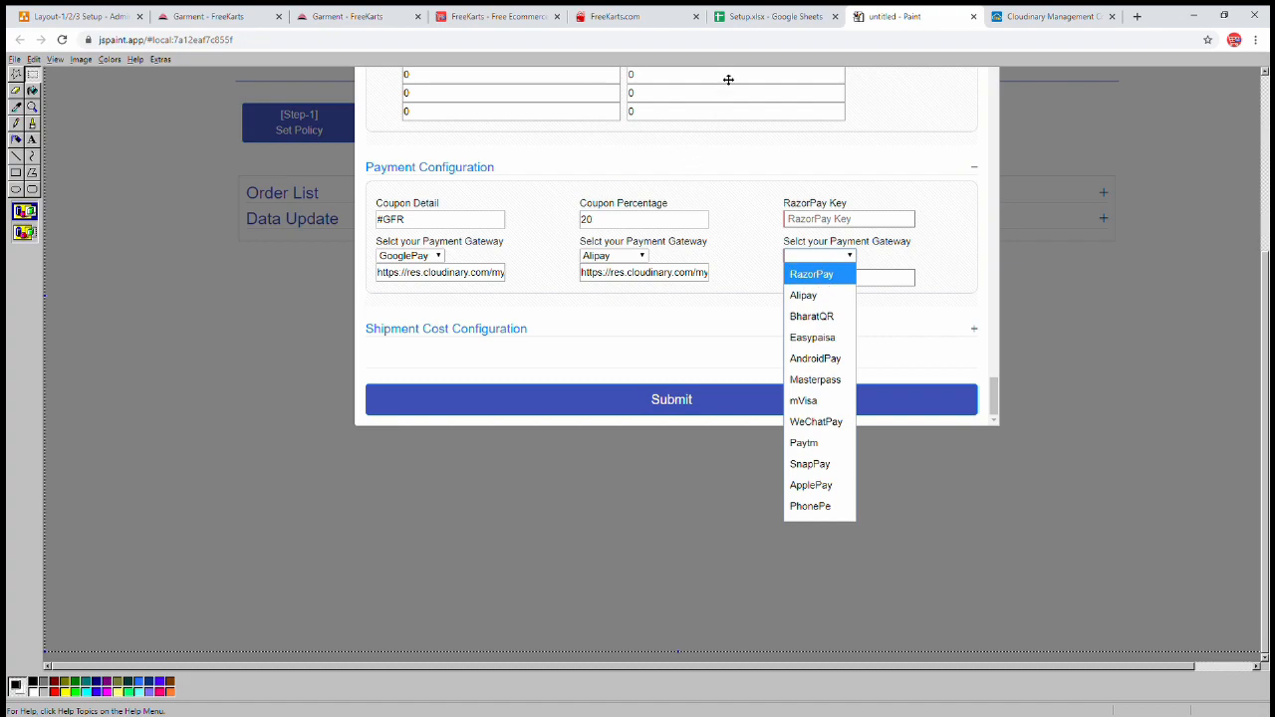
{"action": "left_click", "coordinate": [337, 21]}
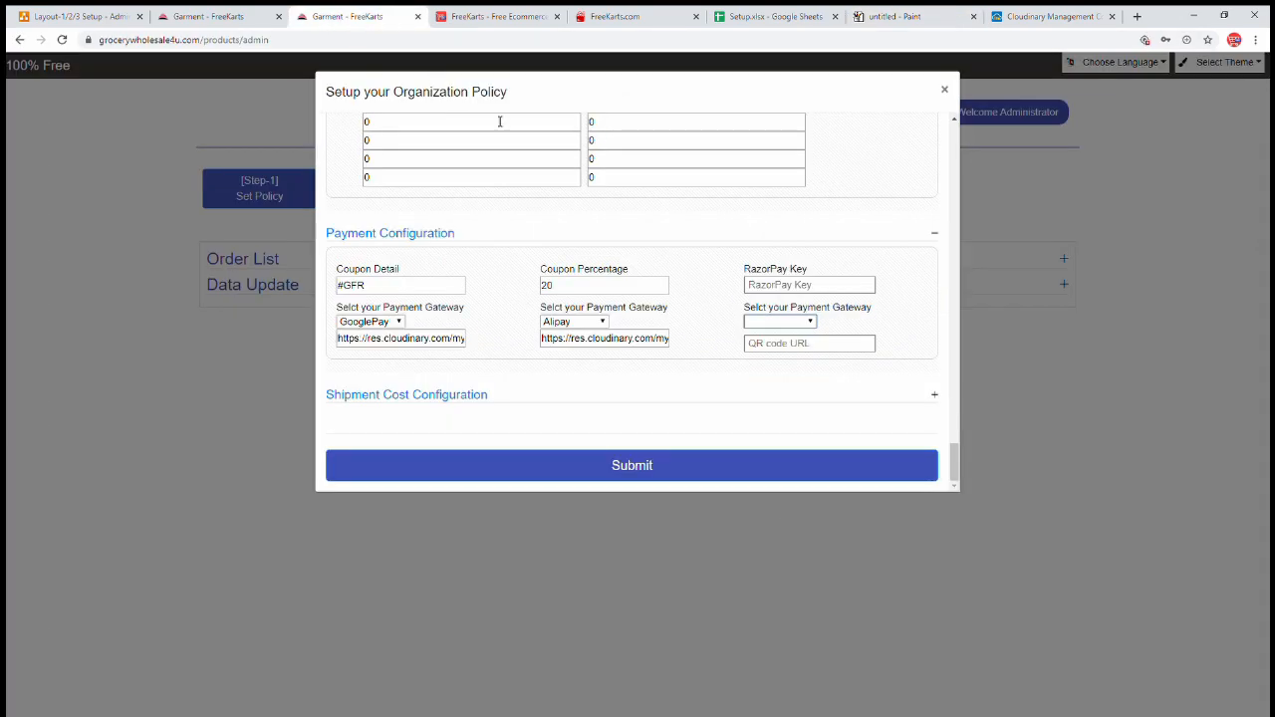
- Enter a RazorPay Key and choose RazorPay as the third gateway with QR URL 0
{"action": "left_click", "coordinate": [810, 287]}
{"action": "type", "text": "Rel_"}
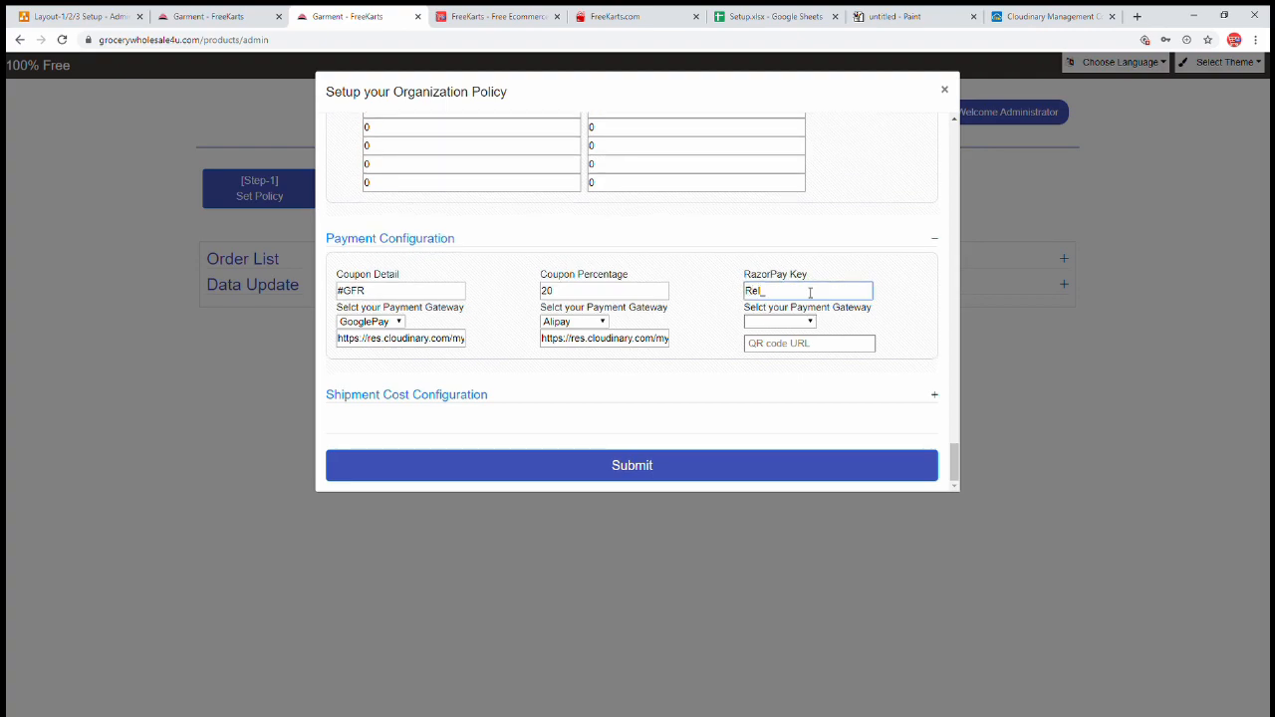
{"action": "type", "text": "live-2342309UYU"}
{"action": "left_click", "coordinate": [787, 321]}
{"action": "left_click", "coordinate": [785, 344]}
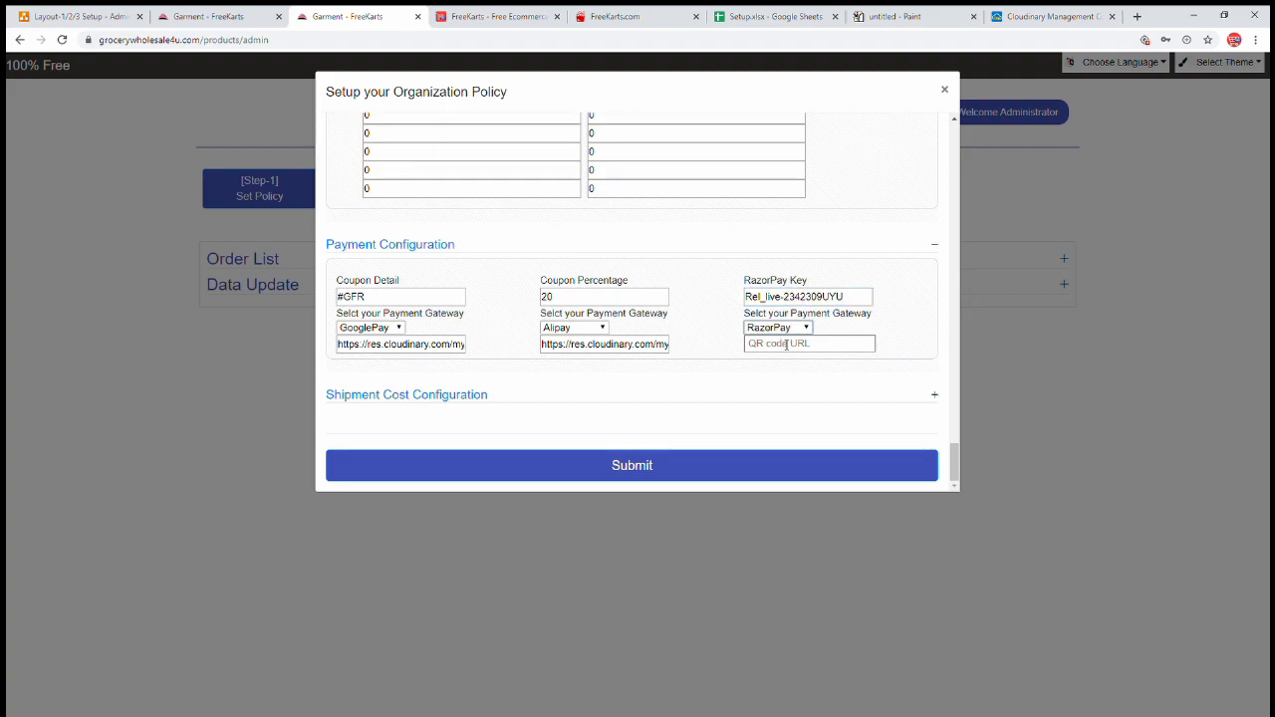
{"action": "left_click", "coordinate": [776, 346]}
{"action": "type", "text": "0"}
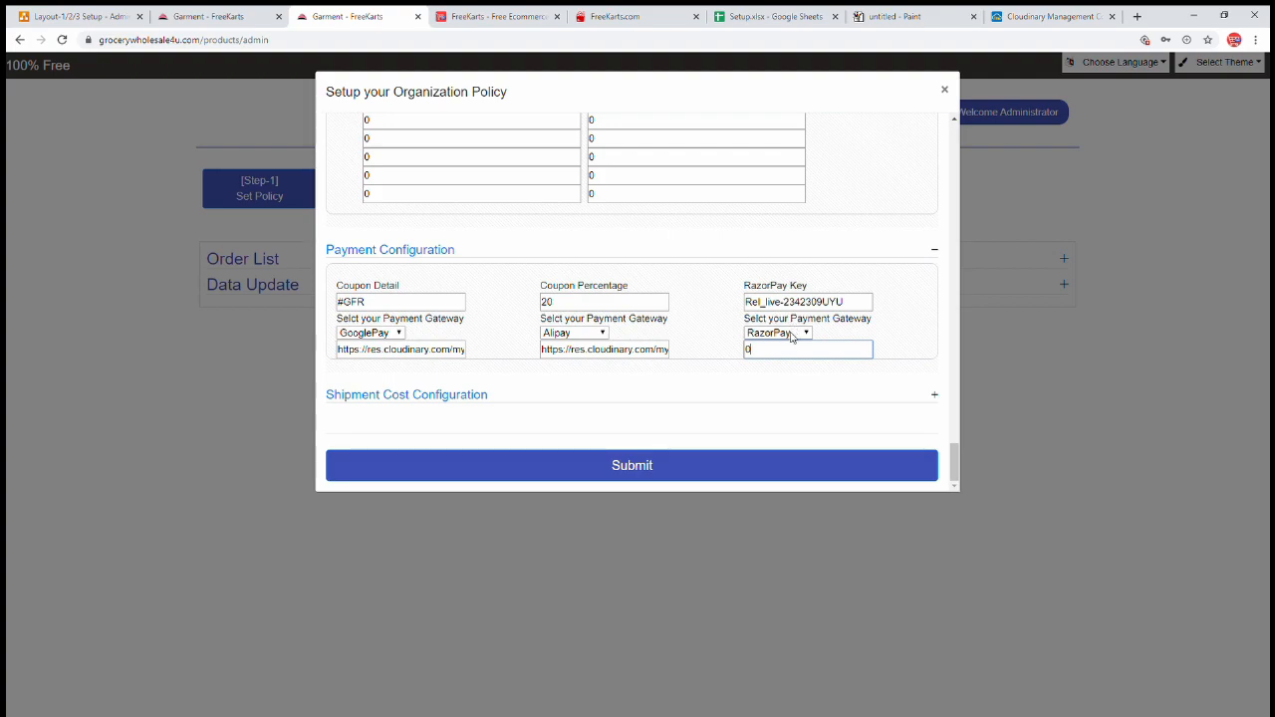
- Change the third gateway choice and paste the Cloudinary QR image link into its URL field
{"action": "left_click", "coordinate": [792, 336]}
{"action": "key", "text": "Down"}
{"action": "key", "text": "Tab"}
{"action": "triple_click", "coordinate": [639, 351]}
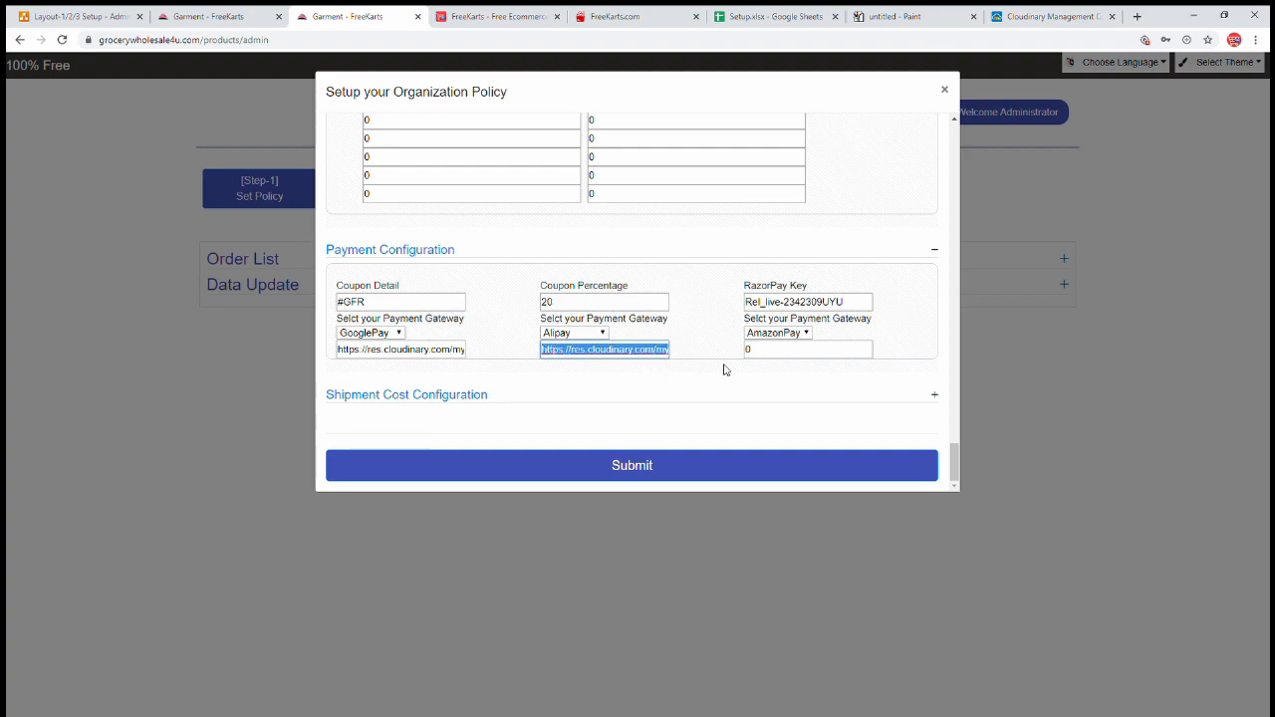
{"action": "left_click", "coordinate": [790, 349]}
{"action": "key", "text": "ctrl+v"}
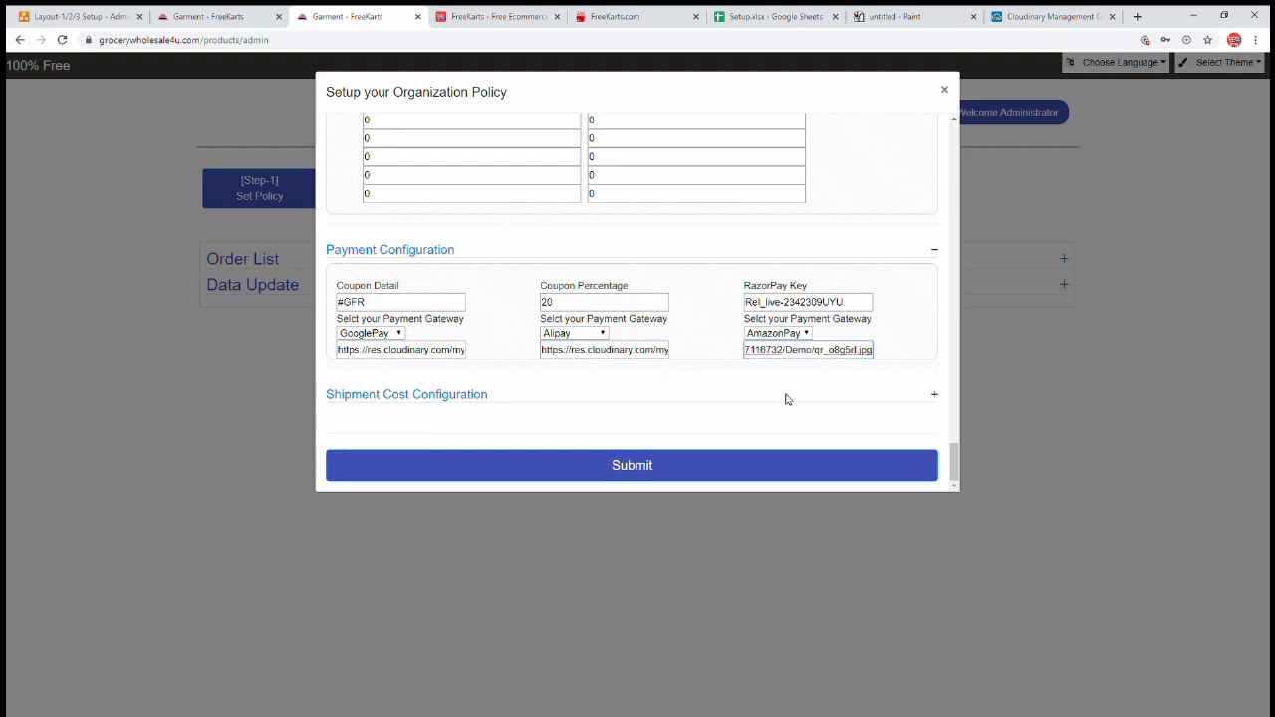
- Replace the RazorPay Key value with 0
{"action": "double_click", "coordinate": [798, 302]}
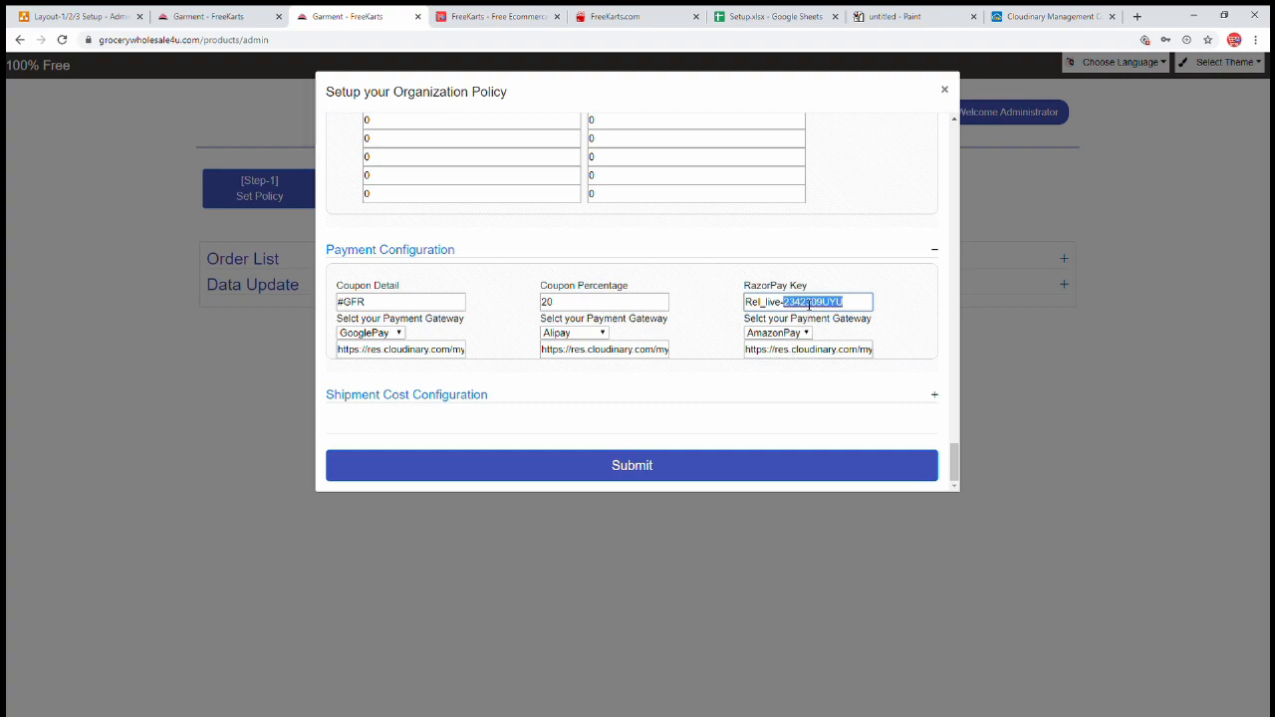
{"action": "key", "text": "ctrl+a"}
{"action": "type", "text": "0"}
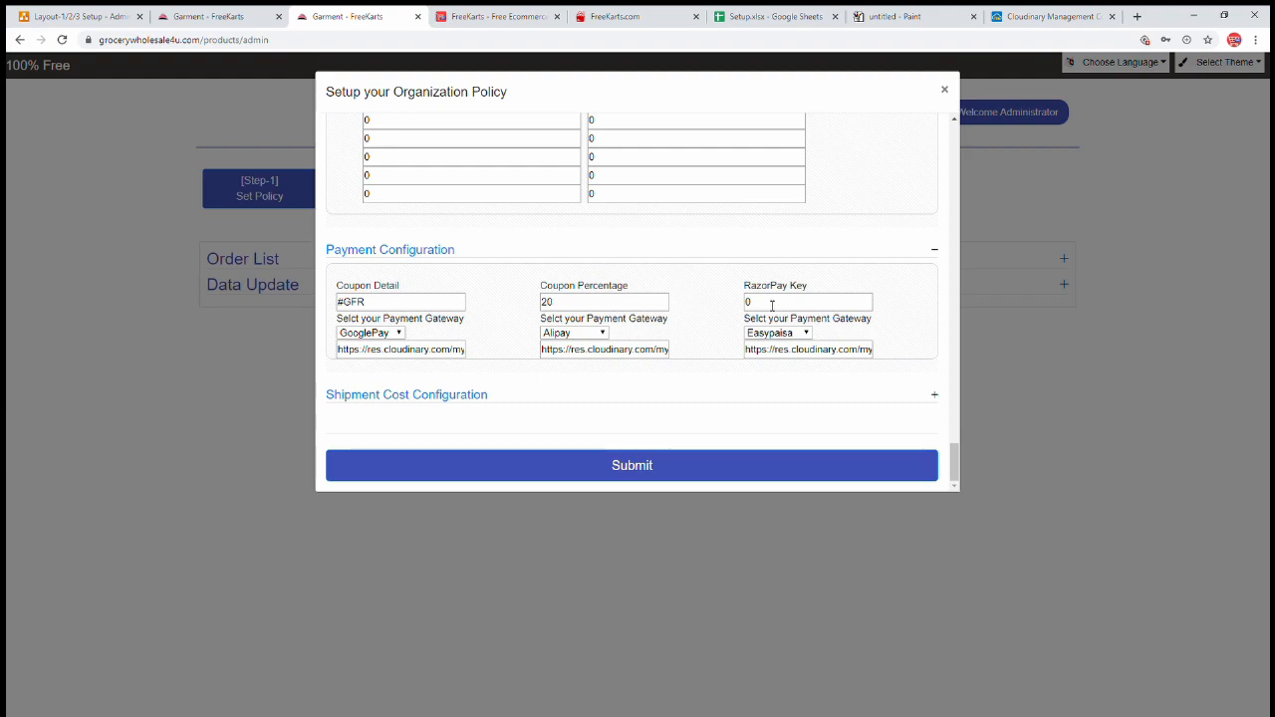
{"action": "left_click_drag", "start_coordinate": [771, 307], "coordinate": [747, 307]}
{"action": "left_click", "coordinate": [890, 274]}
{"action": "left_click", "coordinate": [908, 18]}
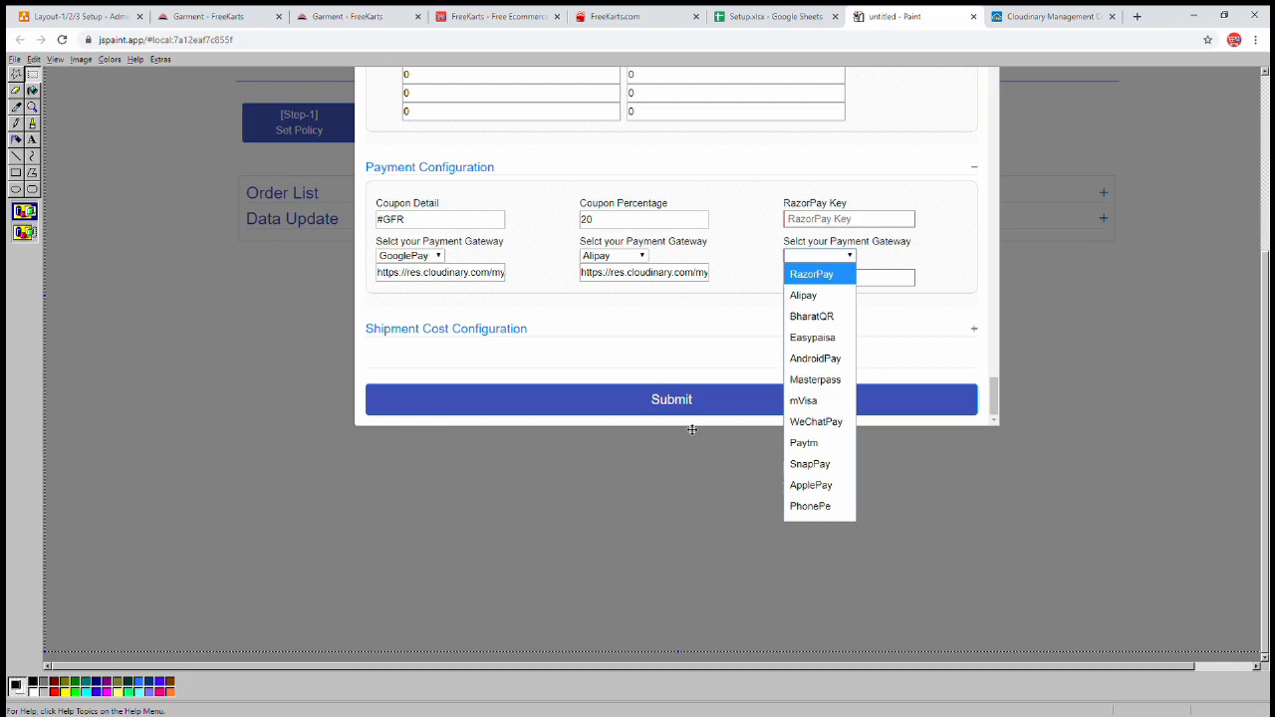
- Return to the Layout-1/2/3 Setup diagram at its Payment Gateway chart
{"action": "left_click", "coordinate": [97, 19]}
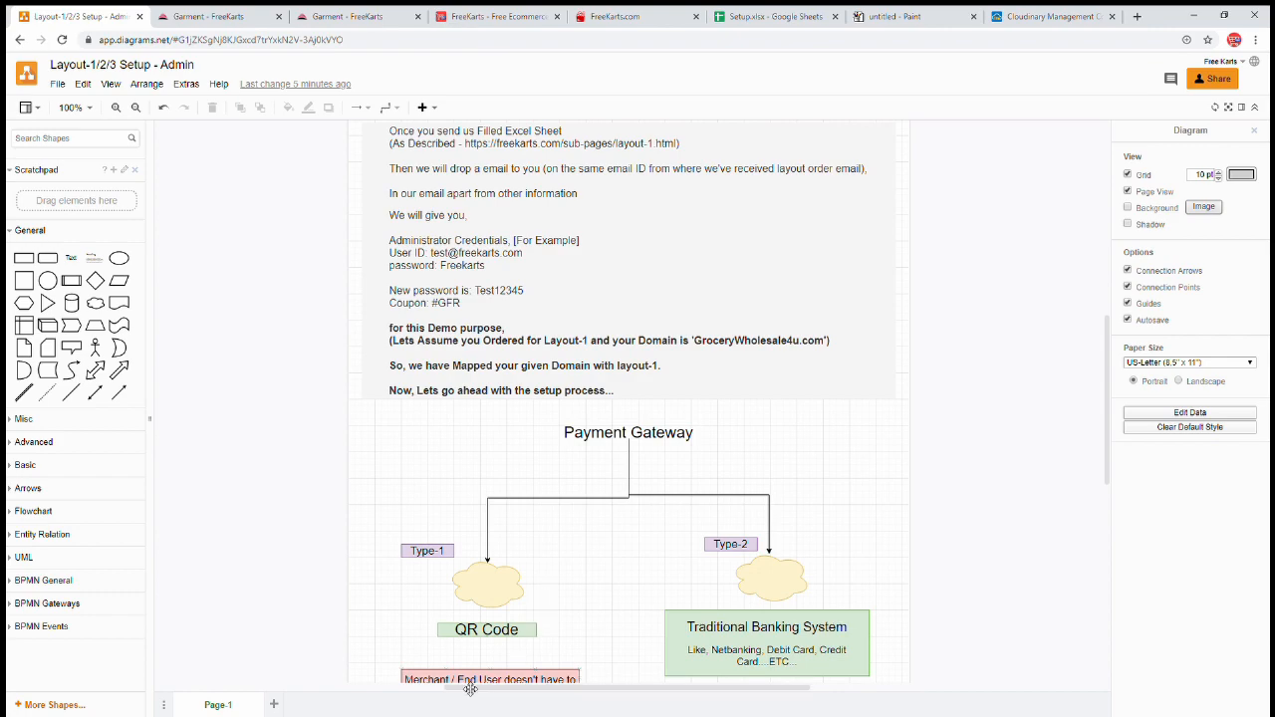
- Read the transaction-fee notes, then expand Shipment Cost Configuration in the policy form
{"action": "scroll", "coordinate": [602, 612], "scroll_direction": "down", "scroll_amount": 2}
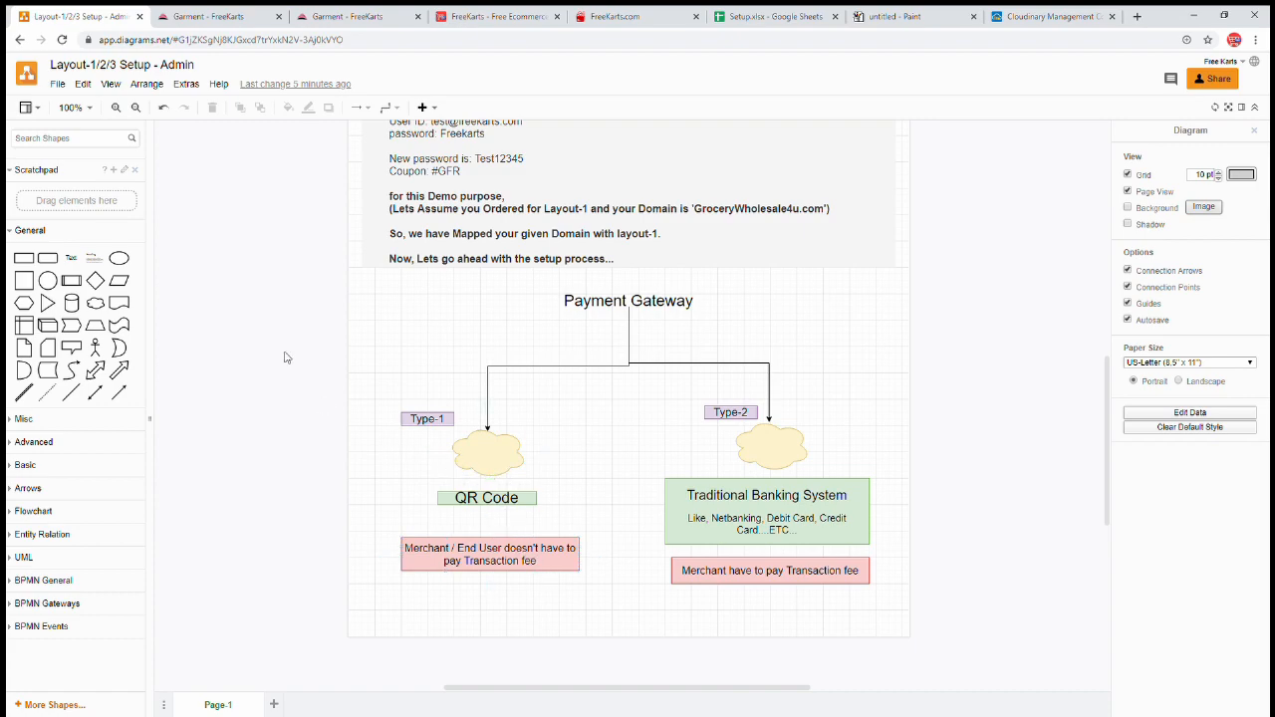
{"action": "left_click", "coordinate": [354, 16]}
{"action": "left_click", "coordinate": [406, 397]}
{"action": "scroll", "coordinate": [575, 369], "scroll_direction": "down", "scroll_amount": 2}
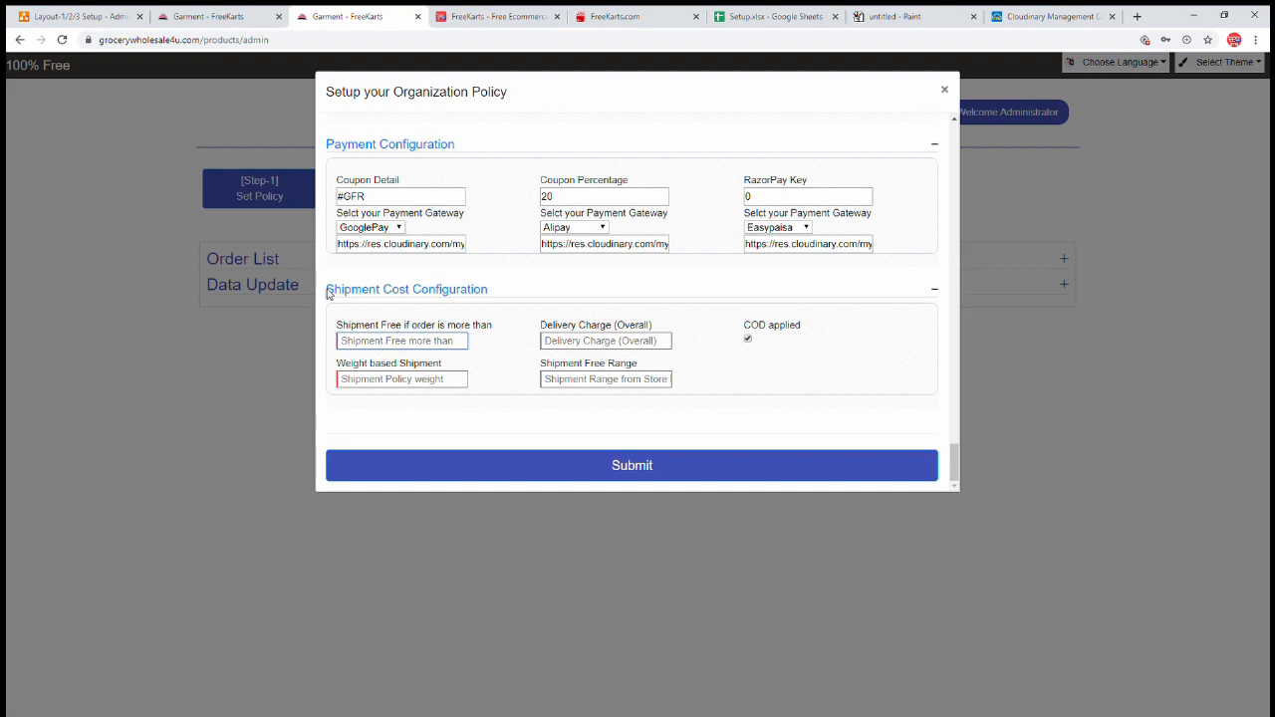
- Review the Shipment Cost/Delivery Charge wording and its 800 free-shipping threshold
{"action": "left_click", "coordinate": [195, 16]}
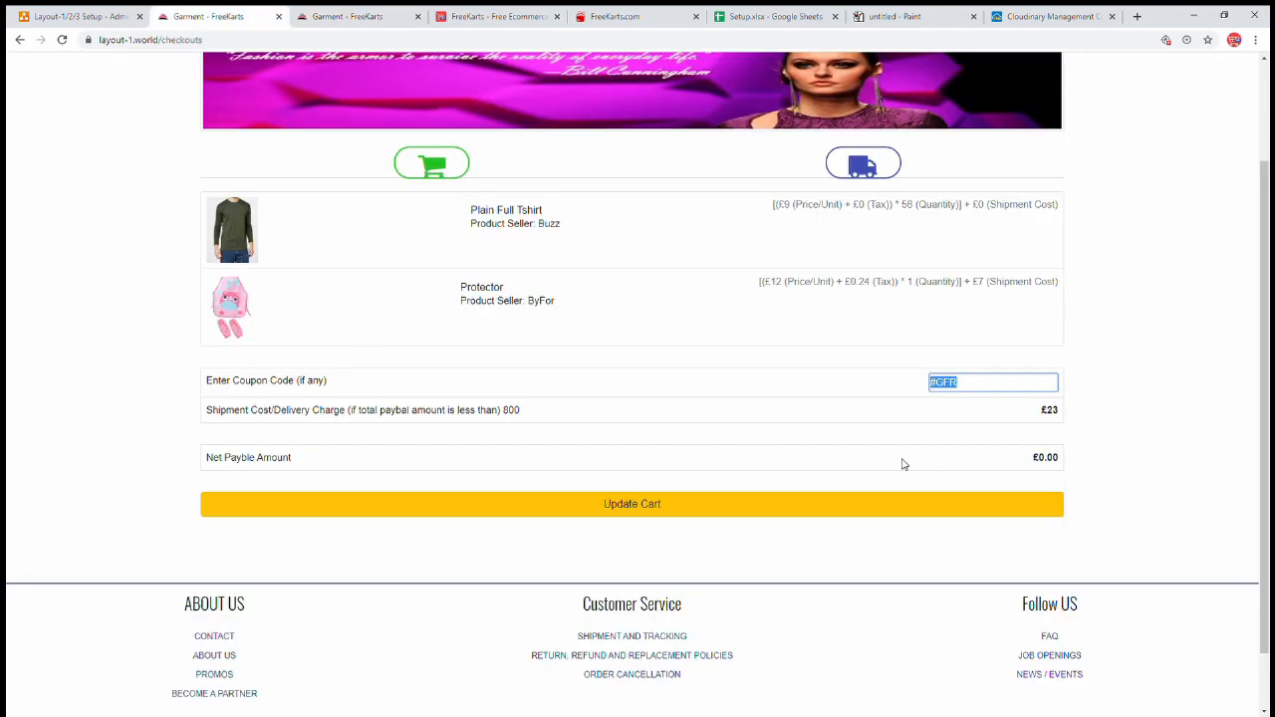
{"action": "left_click_drag", "start_coordinate": [221, 410], "coordinate": [533, 411]}
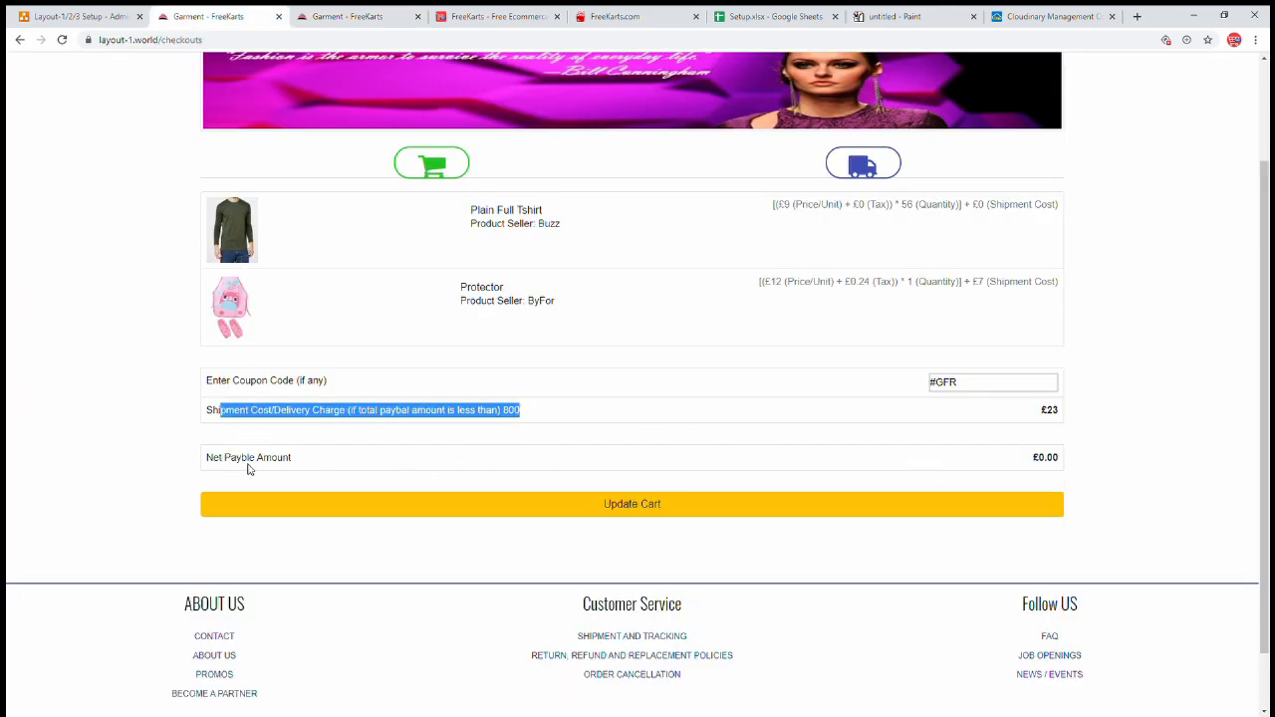
{"action": "left_click", "coordinate": [220, 418]}
{"action": "left_click_drag", "start_coordinate": [213, 411], "coordinate": [358, 411]}
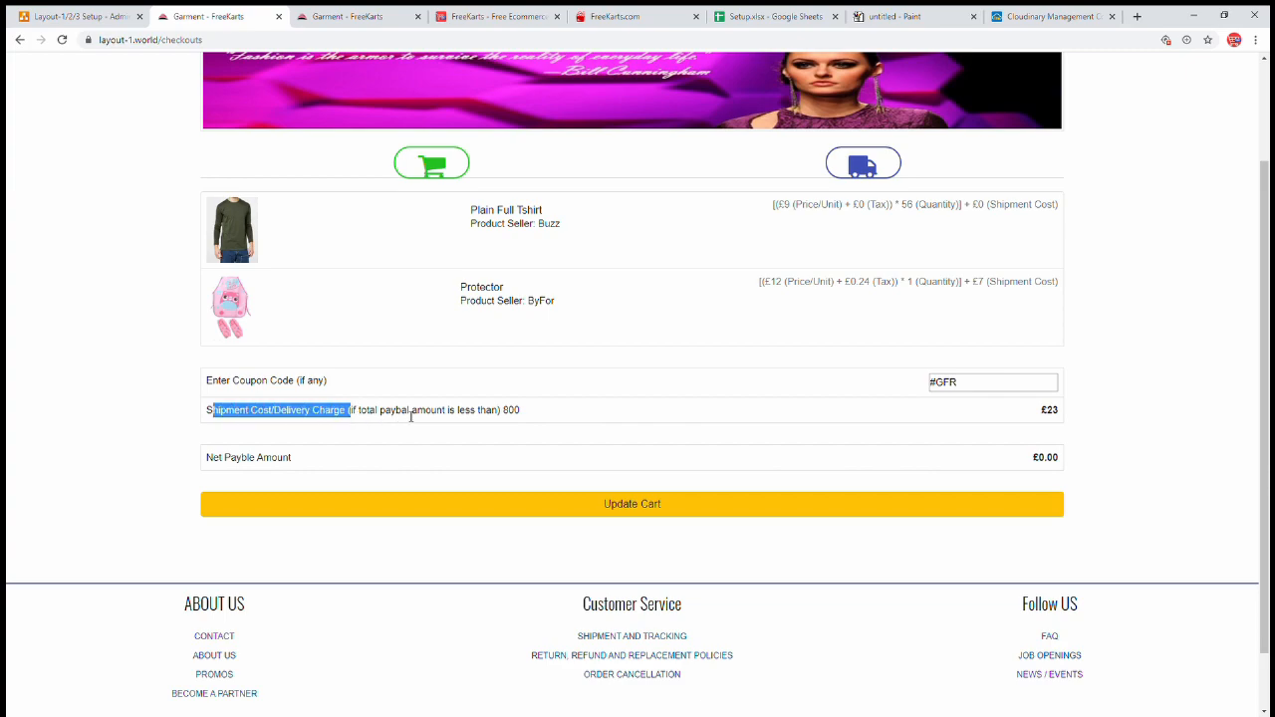
{"action": "left_click", "coordinate": [479, 418]}
{"action": "left_click_drag", "start_coordinate": [529, 416], "coordinate": [476, 417]}
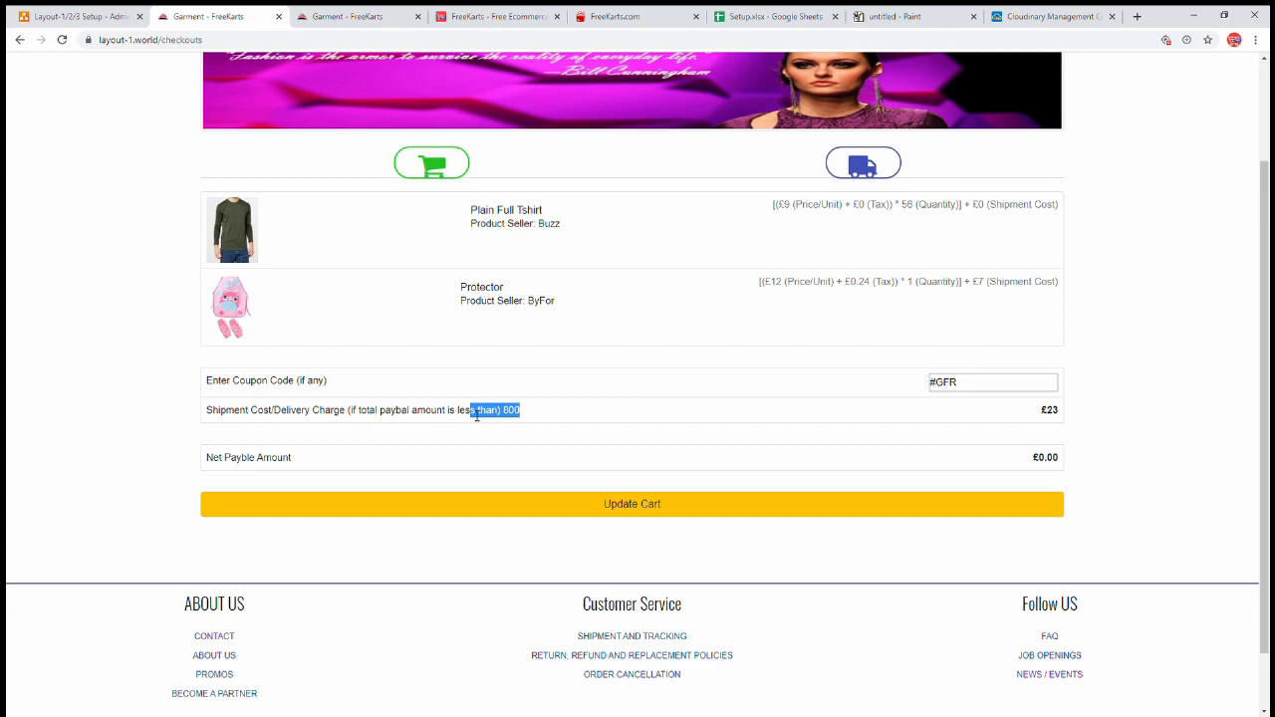
{"action": "left_click", "coordinate": [124, 252]}
{"action": "scroll", "coordinate": [150, 244], "scroll_direction": "up", "scroll_amount": 2}
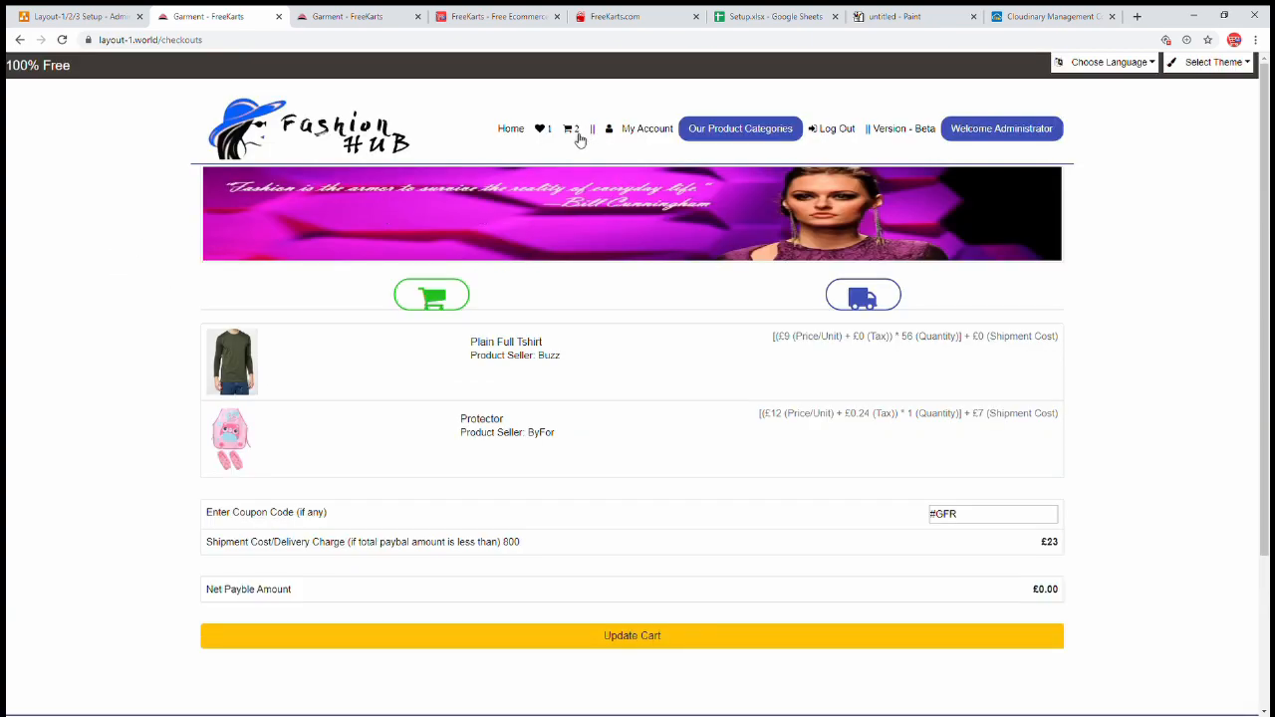
- Go from the cart to checkout and check the 800 threshold and £23 delivery charge
{"action": "left_click", "coordinate": [574, 130]}
{"action": "scroll", "coordinate": [714, 657], "scroll_direction": "down", "scroll_amount": 5}
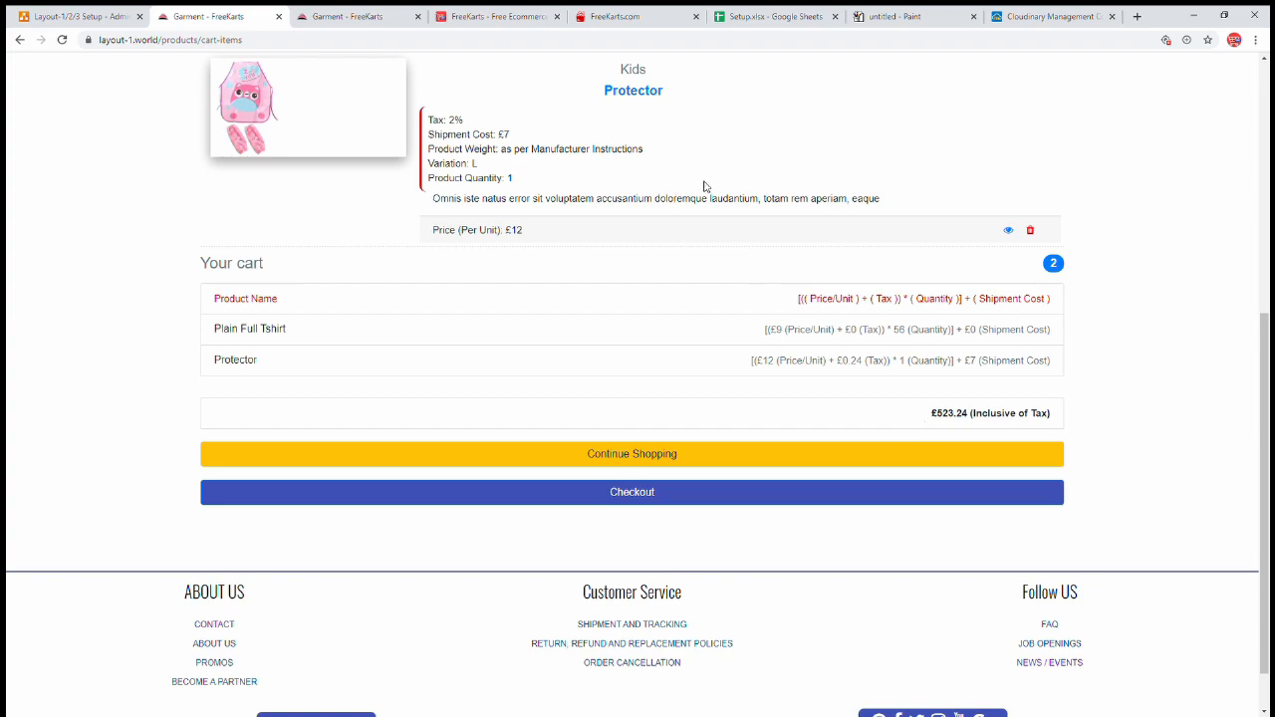
{"action": "left_click", "coordinate": [629, 495]}
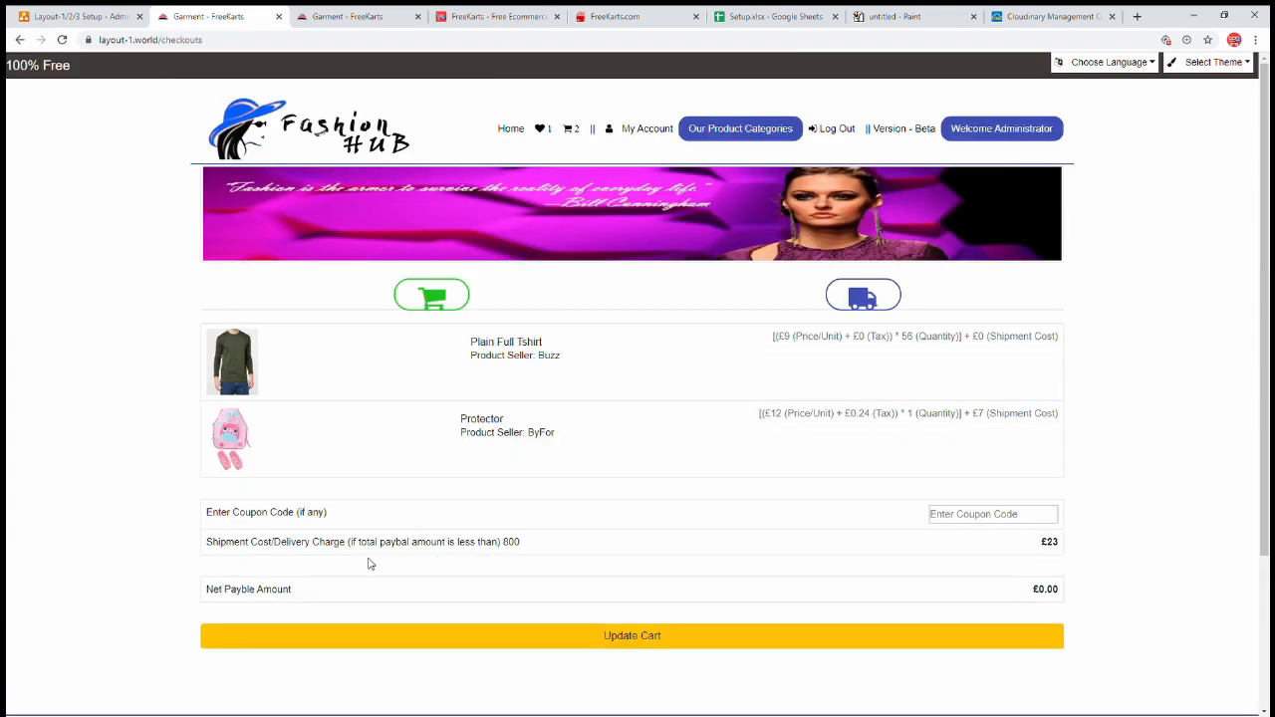
{"action": "double_click", "coordinate": [516, 544]}
{"action": "triple_click", "coordinate": [514, 546]}
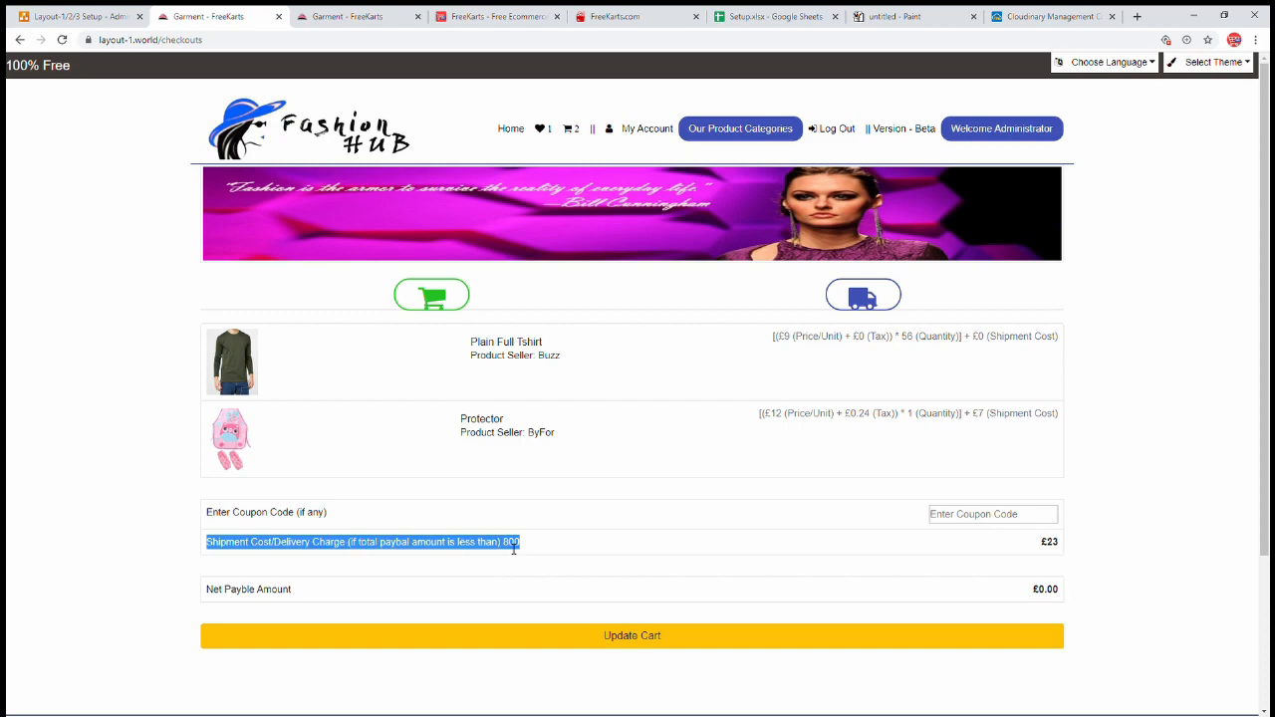
{"action": "double_click", "coordinate": [1052, 543]}
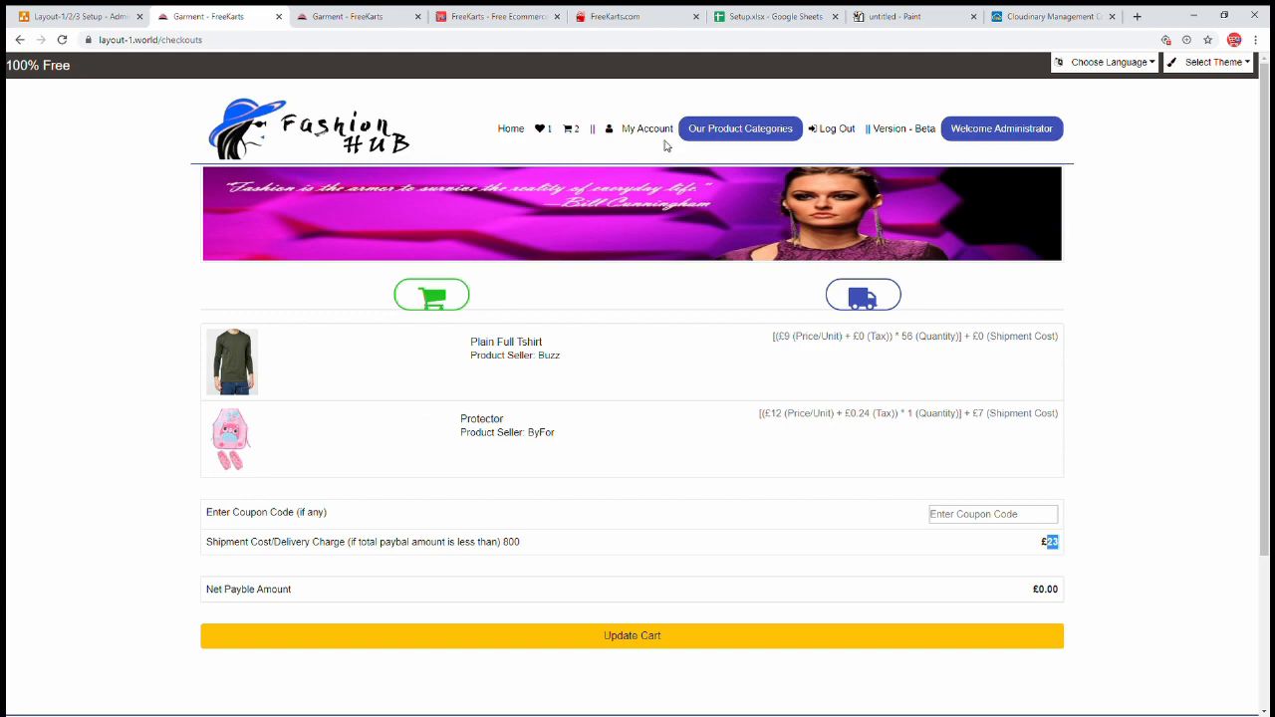
- Recheck the cart total, return to checkout and recalculate to a £546.24 net payable amount
{"action": "left_click", "coordinate": [576, 129]}
{"action": "scroll", "coordinate": [843, 367], "scroll_direction": "down", "scroll_amount": 5}
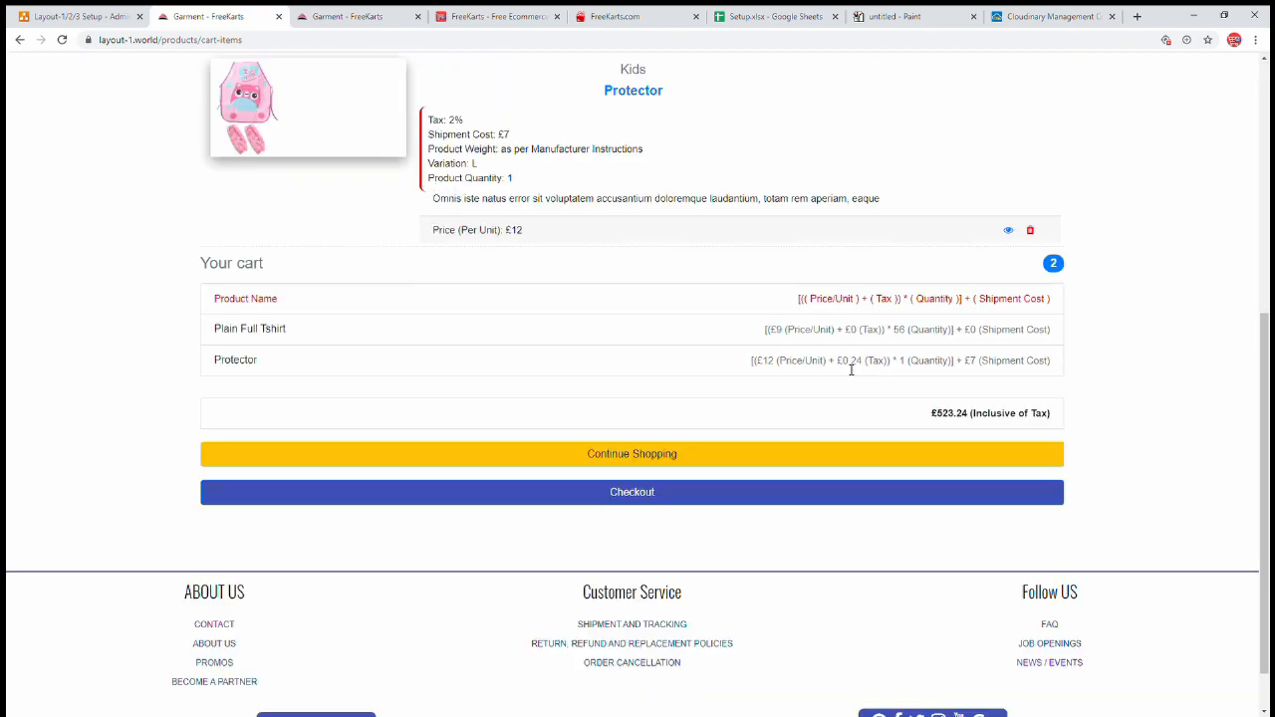
{"action": "double_click", "coordinate": [948, 415]}
{"action": "left_click", "coordinate": [733, 500]}
{"action": "double_click", "coordinate": [514, 544]}
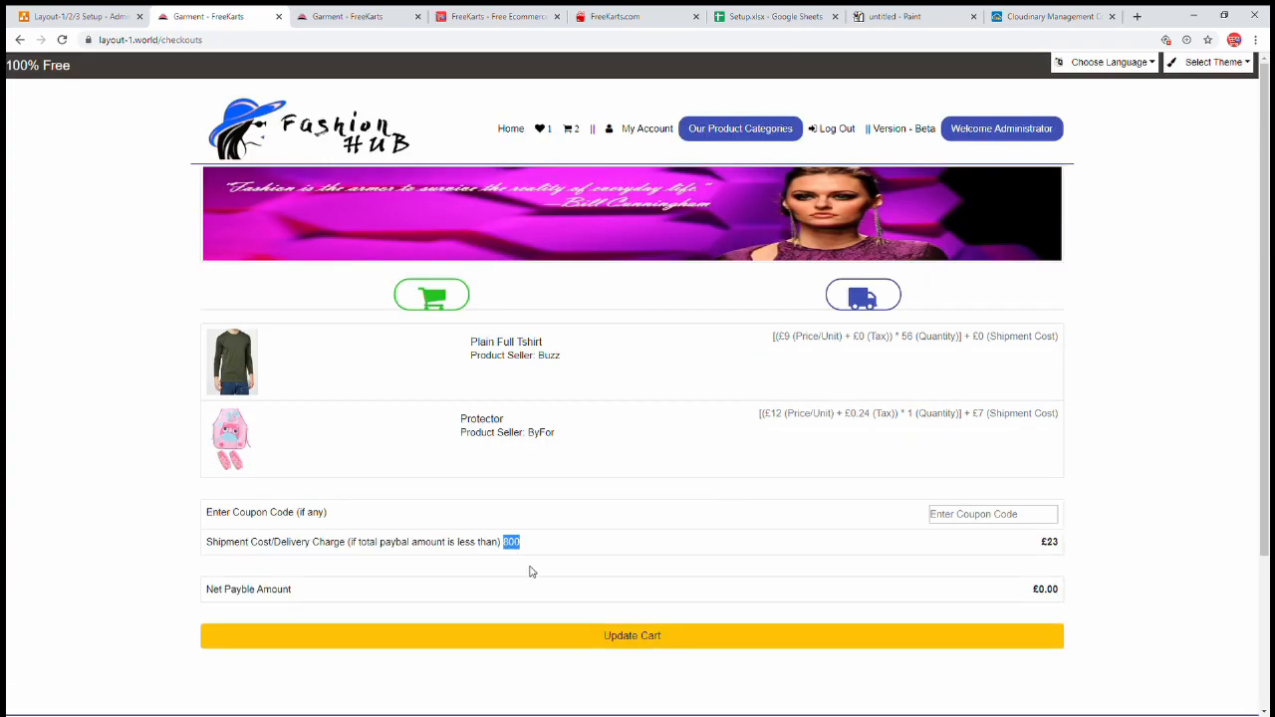
{"action": "left_click", "coordinate": [631, 642]}
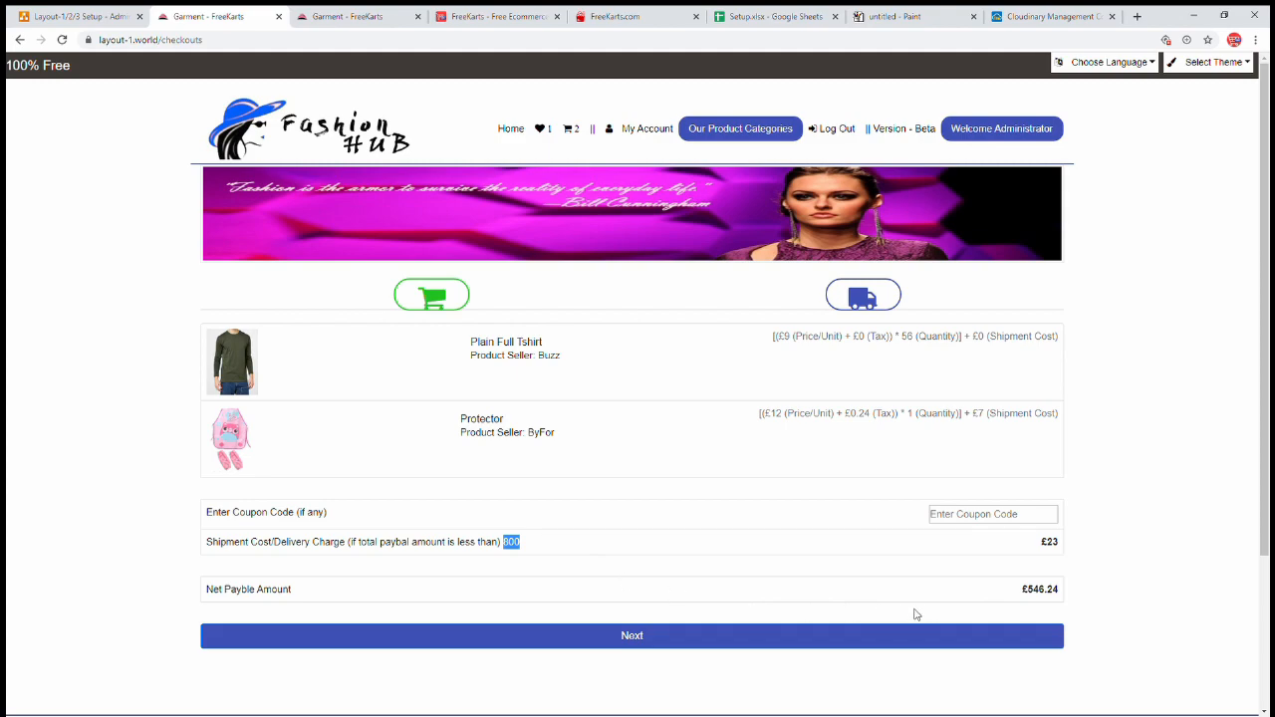
{"action": "left_click_drag", "start_coordinate": [1018, 591], "coordinate": [1067, 593]}
- Open the Zebra Design product from Kids > New Born in the storefront
{"action": "left_click", "coordinate": [1097, 600]}
{"action": "left_click", "coordinate": [574, 132]}
{"action": "left_click", "coordinate": [713, 134]}
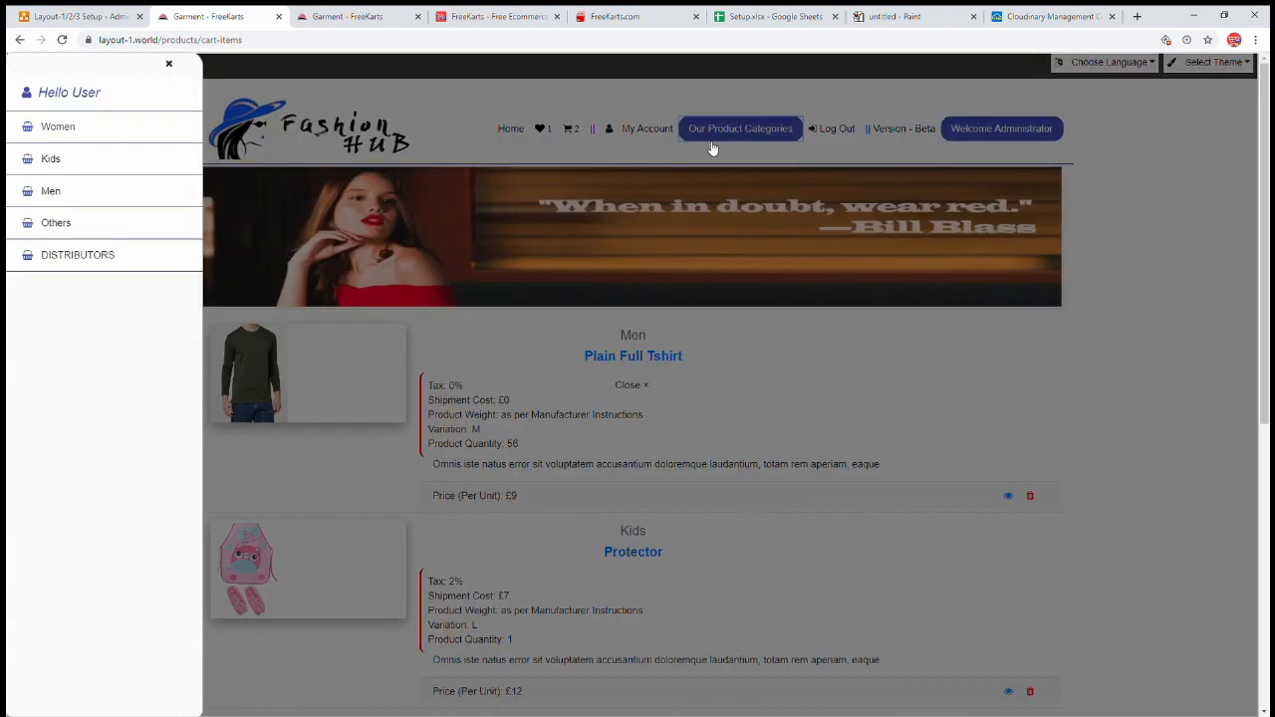
{"action": "left_click", "coordinate": [50, 190]}
{"action": "left_click", "coordinate": [50, 158]}
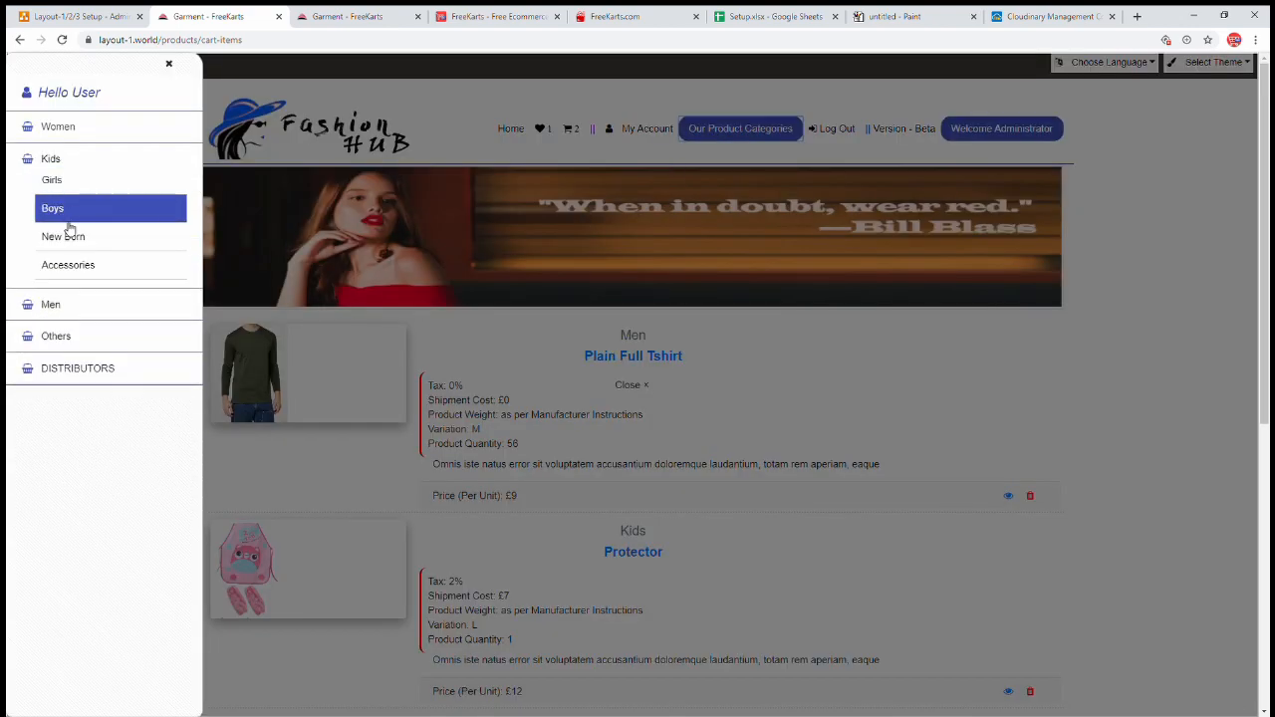
{"action": "left_click", "coordinate": [66, 237]}
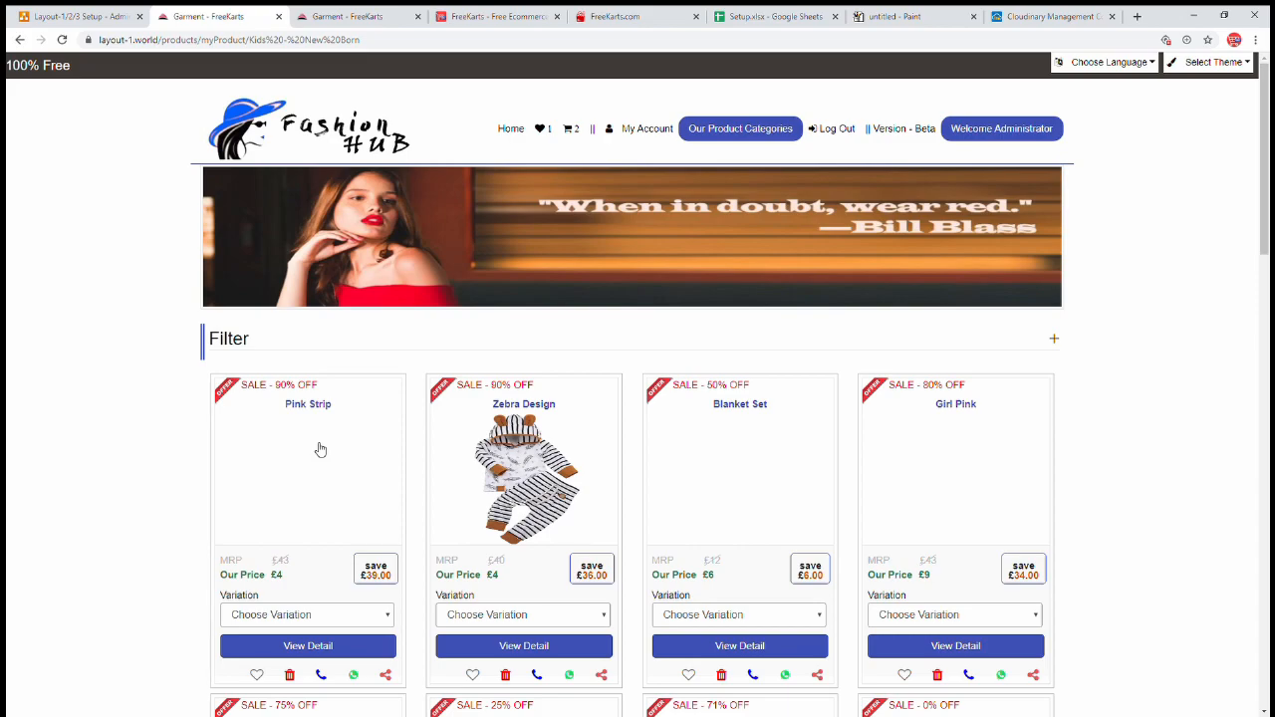
{"action": "left_click", "coordinate": [532, 454]}
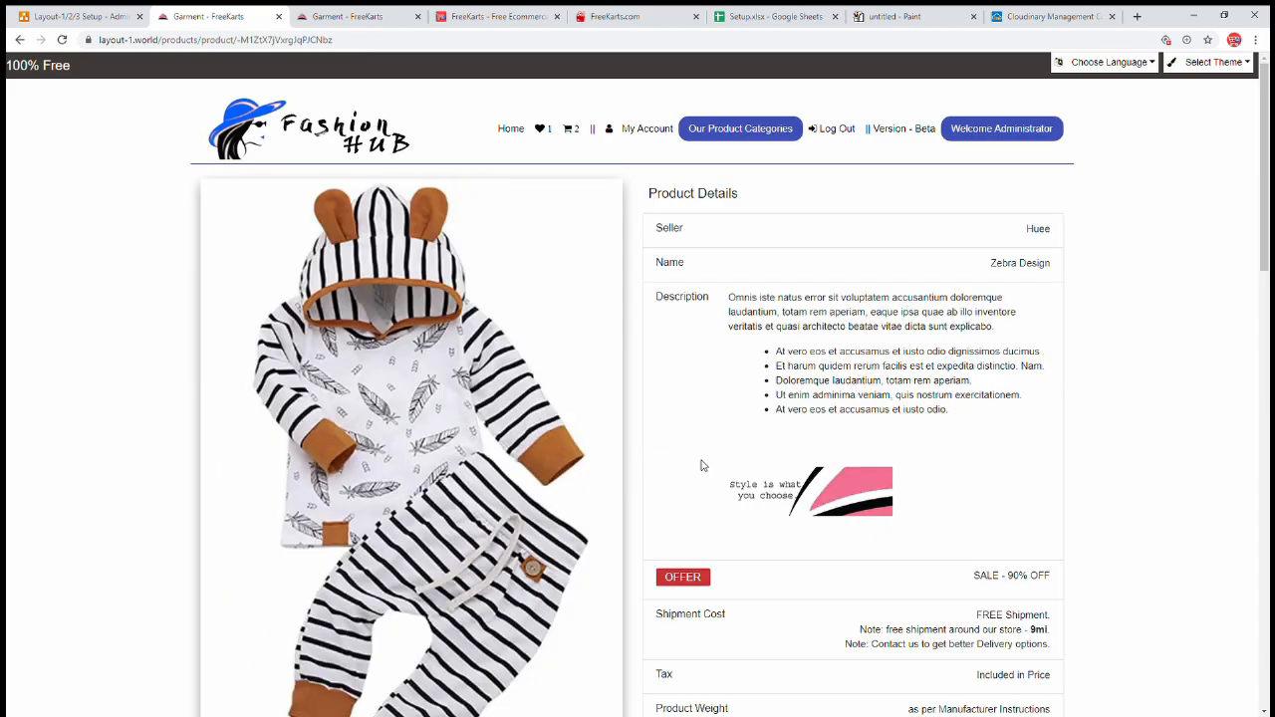
- Set the Zebra Design quantity to 78 and add it to the cart
{"action": "scroll", "coordinate": [703, 464], "scroll_direction": "down", "scroll_amount": 3}
{"action": "left_click", "coordinate": [462, 539]}
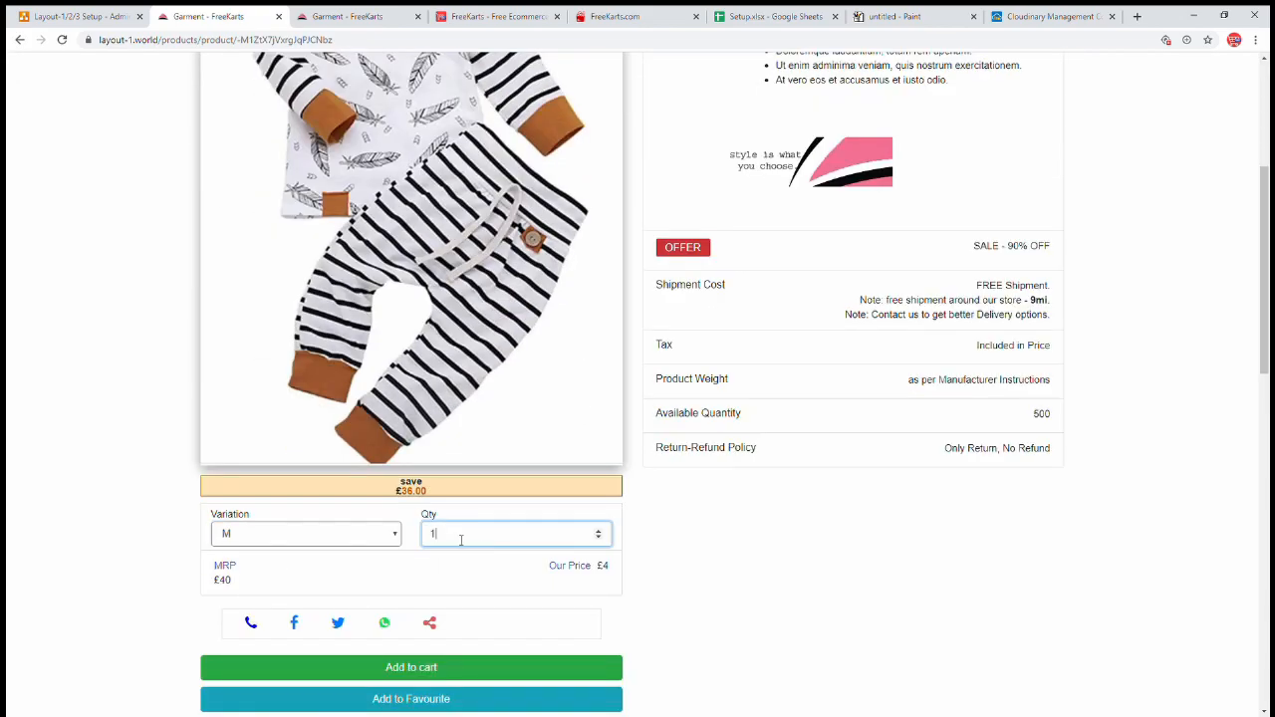
{"action": "double_click", "coordinate": [461, 539]}
{"action": "type", "text": "78"}
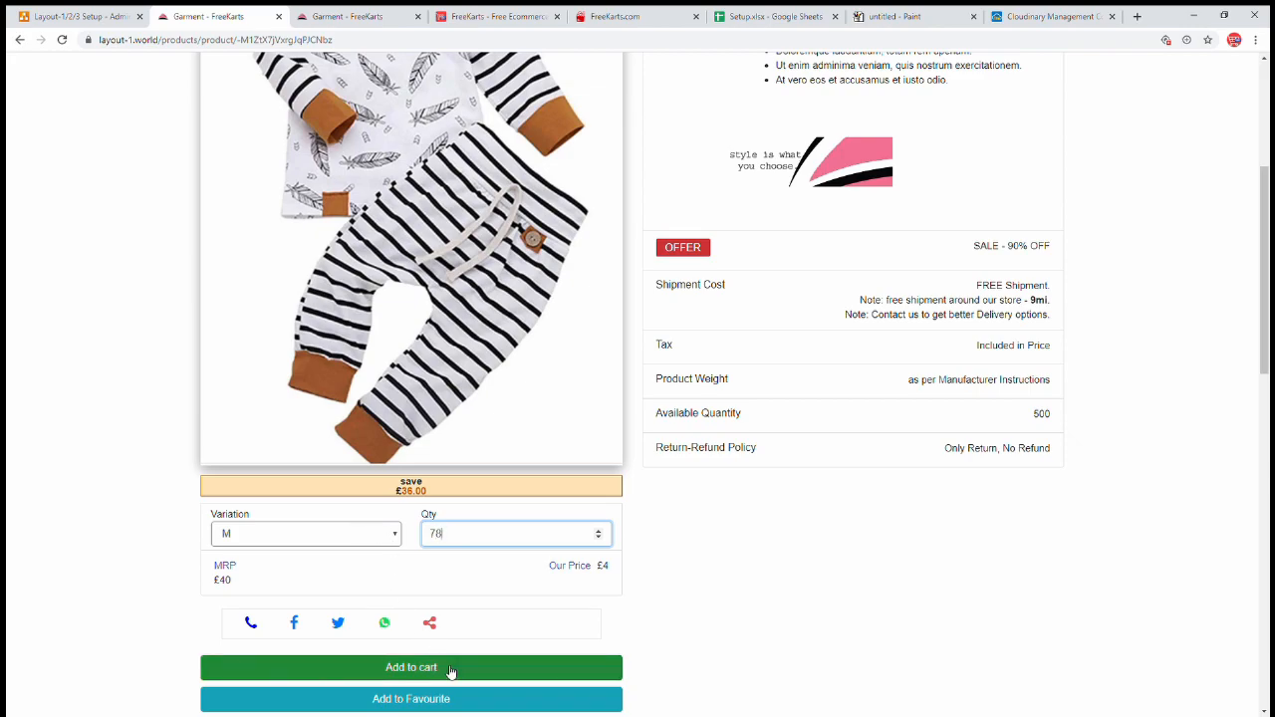
{"action": "left_click", "coordinate": [449, 669]}
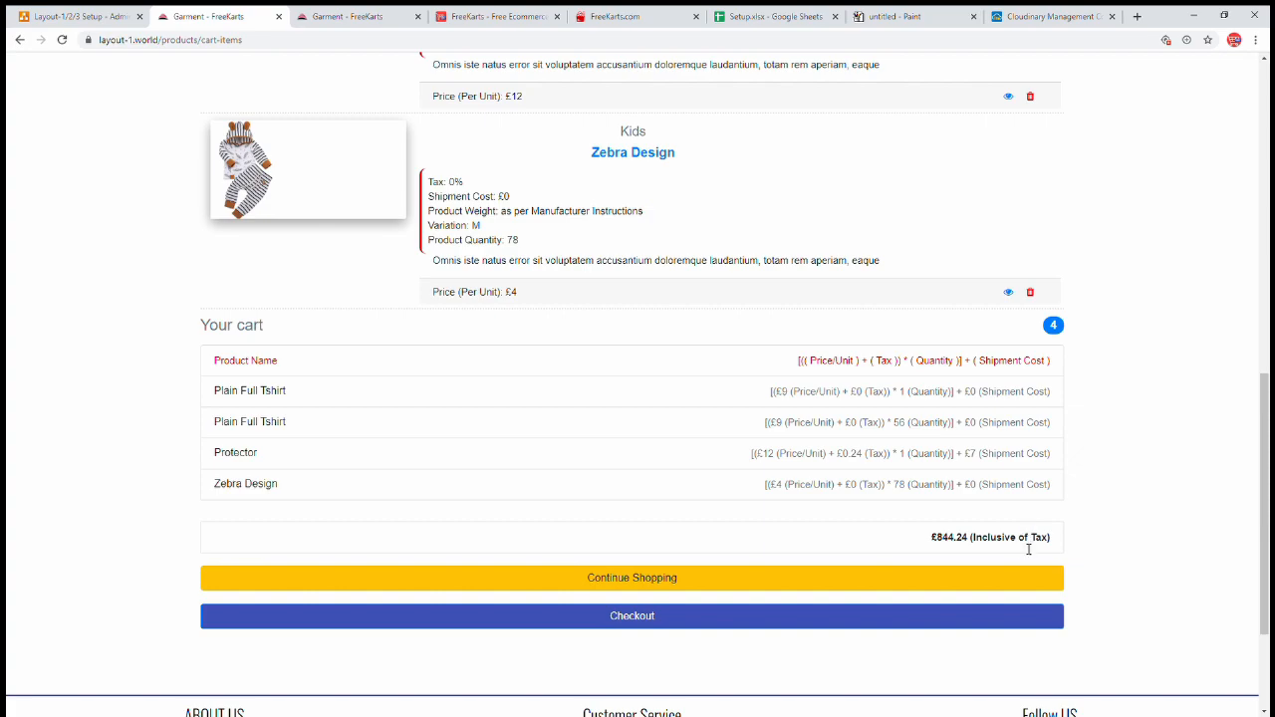
- Check out and update the cart to get a net payable of £844.24, then return to admin
{"action": "double_click", "coordinate": [944, 540]}
{"action": "left_click", "coordinate": [740, 621]}
{"action": "scroll", "coordinate": [747, 598], "scroll_direction": "down", "scroll_amount": 4}
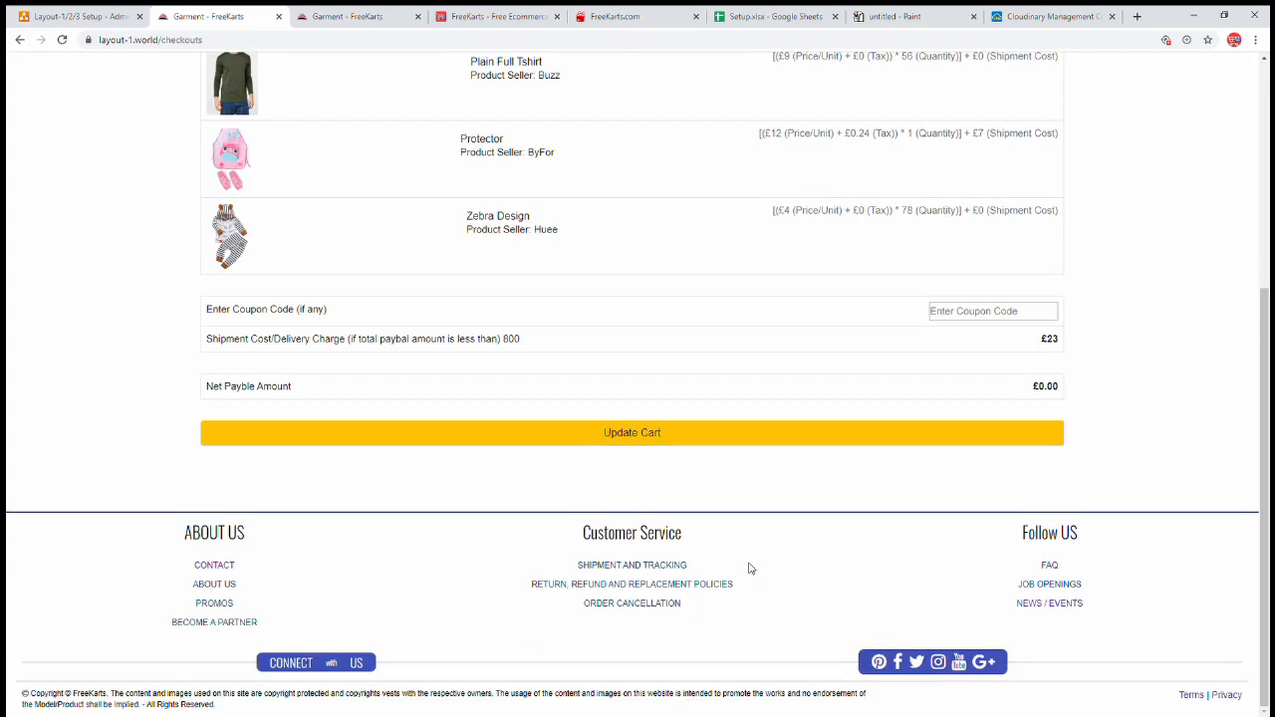
{"action": "double_click", "coordinate": [517, 341]}
{"action": "left_click", "coordinate": [646, 436]}
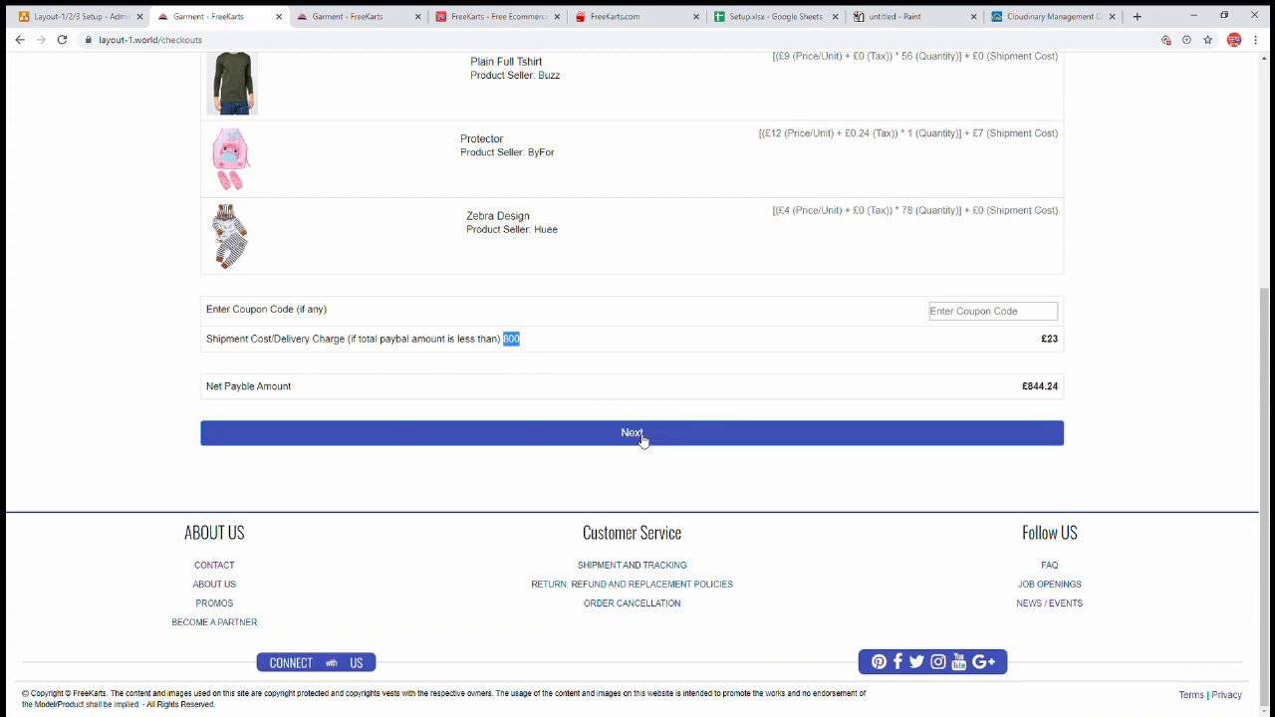
{"action": "double_click", "coordinate": [1036, 386]}
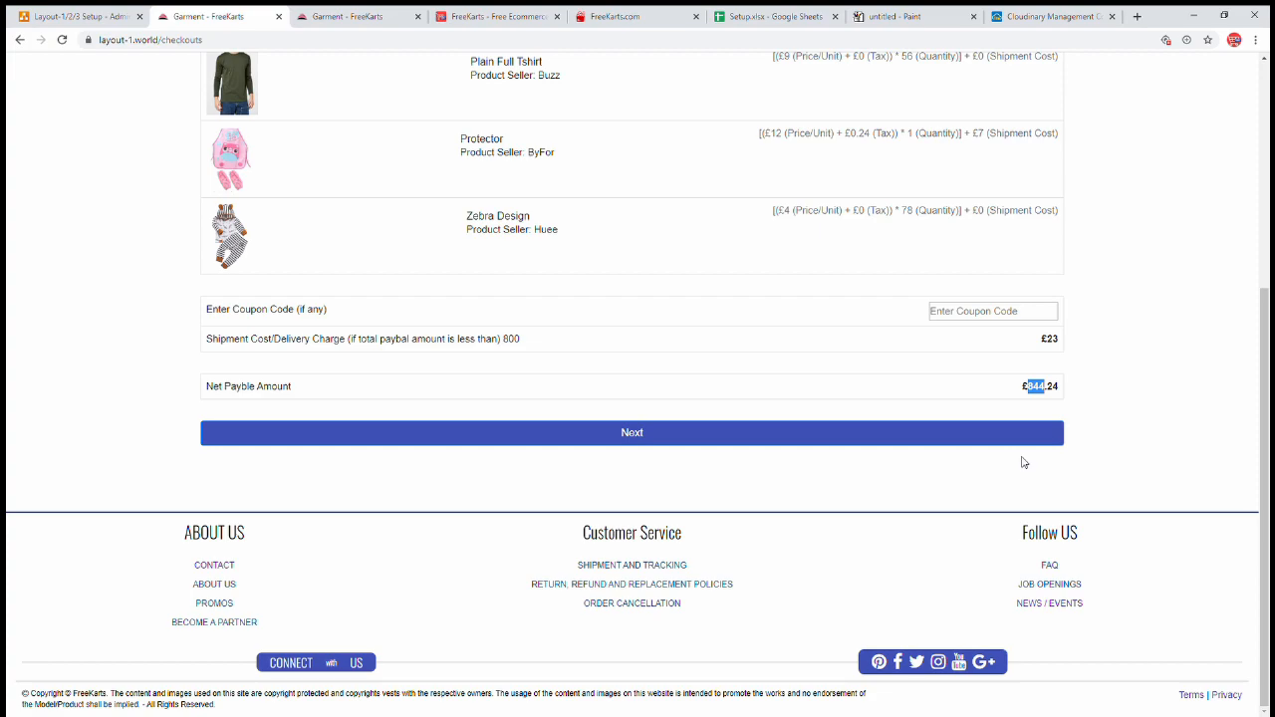
{"action": "left_click", "coordinate": [350, 20]}
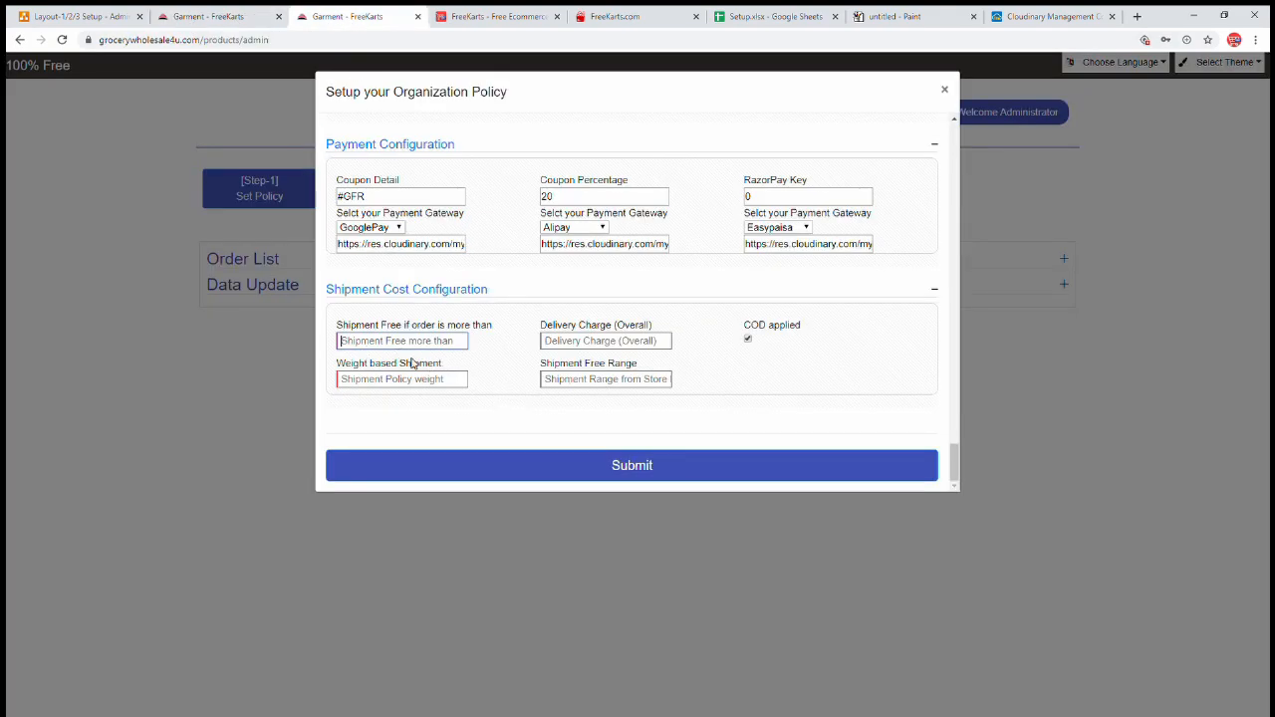
- Set free shipment above 400 and the overall delivery charge to 10
{"action": "left_click_drag", "start_coordinate": [364, 326], "coordinate": [498, 342]}
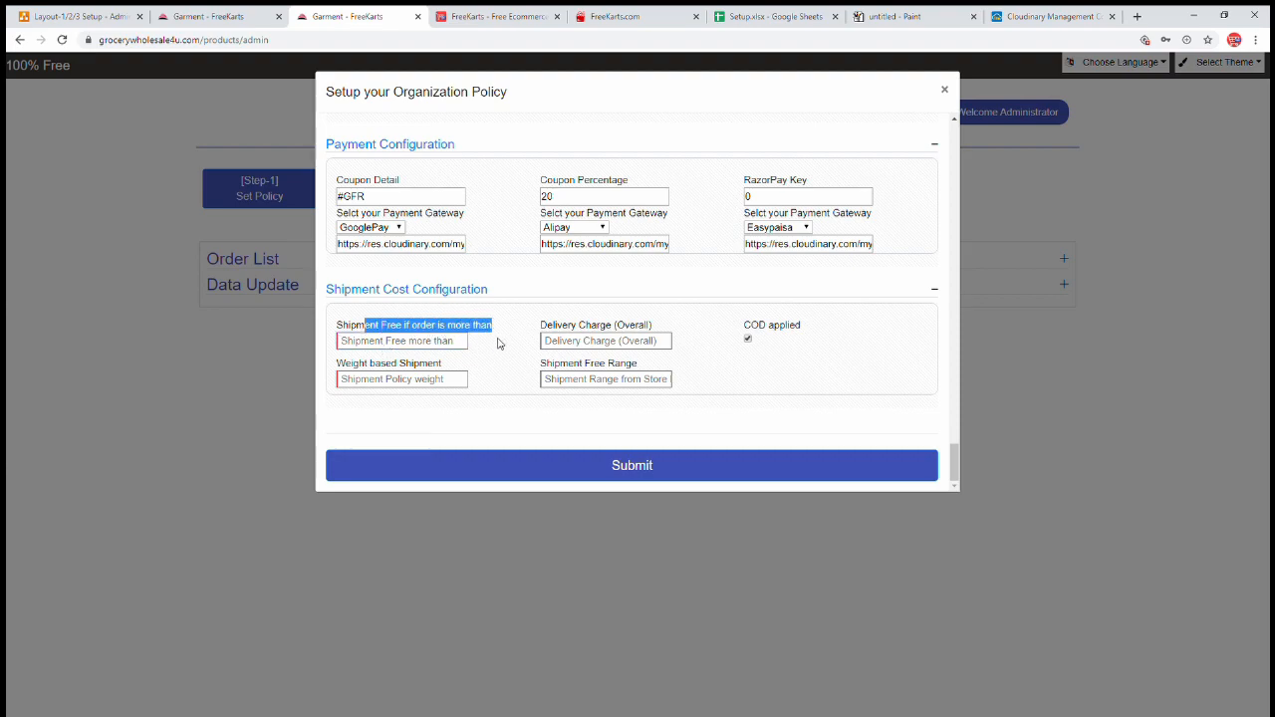
{"action": "left_click", "coordinate": [420, 348]}
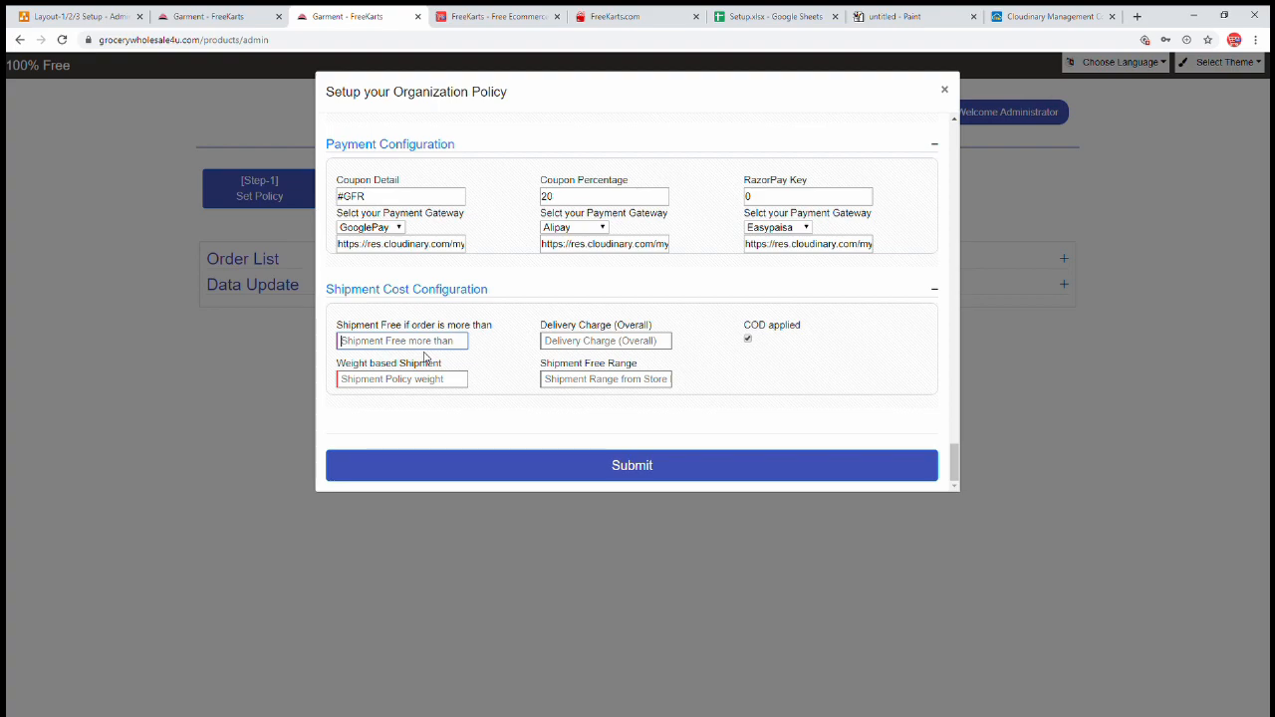
{"action": "type", "text": "400"}
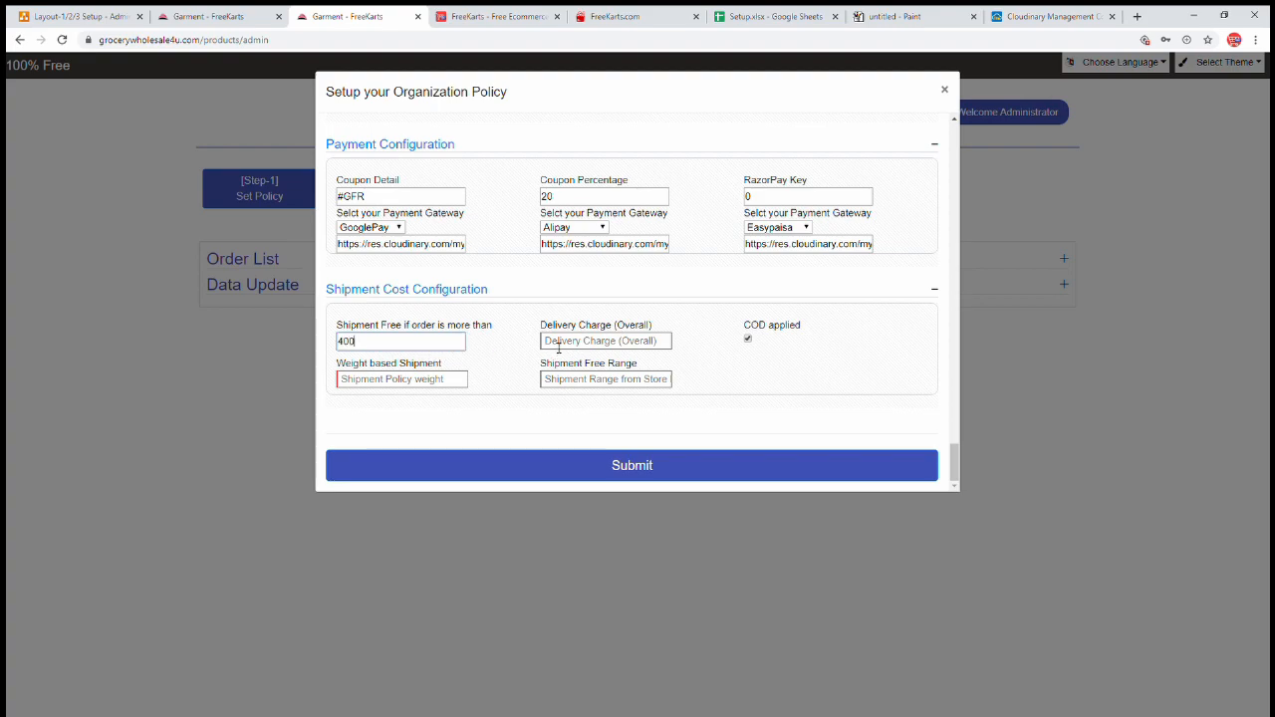
{"action": "left_click", "coordinate": [561, 343]}
{"action": "type", "text": "5"}
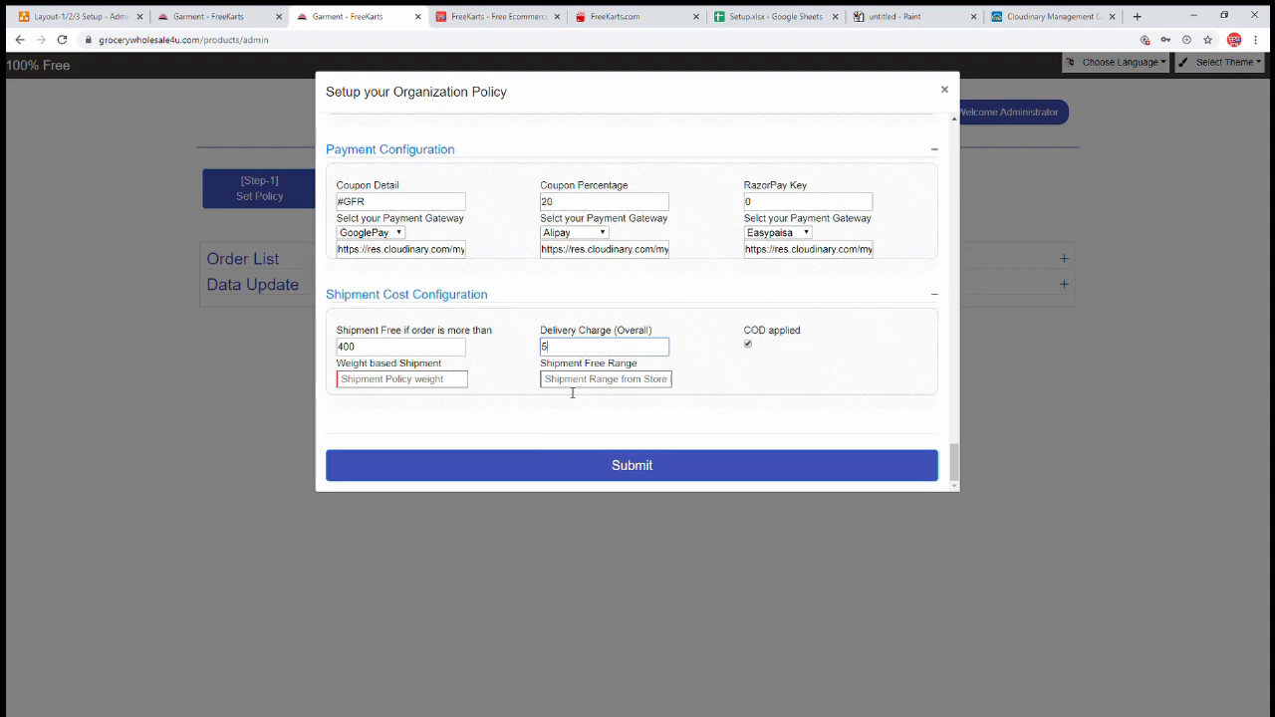
{"action": "key", "text": "BackSpace"}
{"action": "type", "text": "10"}
- Enter 250gm as the weight-based shipment and 98 as the shipment free range
{"action": "left_click_drag", "start_coordinate": [448, 333], "coordinate": [467, 335]}
{"action": "left_click", "coordinate": [513, 374]}
{"action": "left_click", "coordinate": [384, 379]}
{"action": "key", "text": "Tab"}
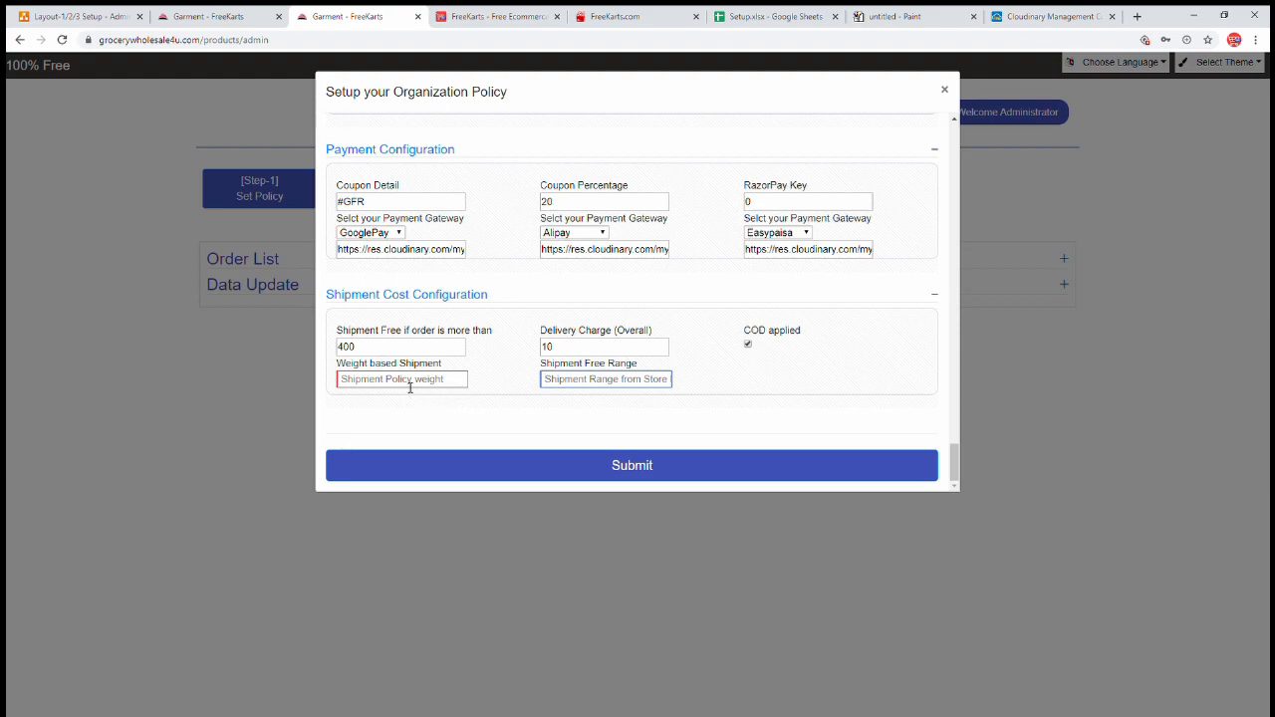
{"action": "left_click", "coordinate": [412, 384]}
{"action": "type", "text": "250gm"}
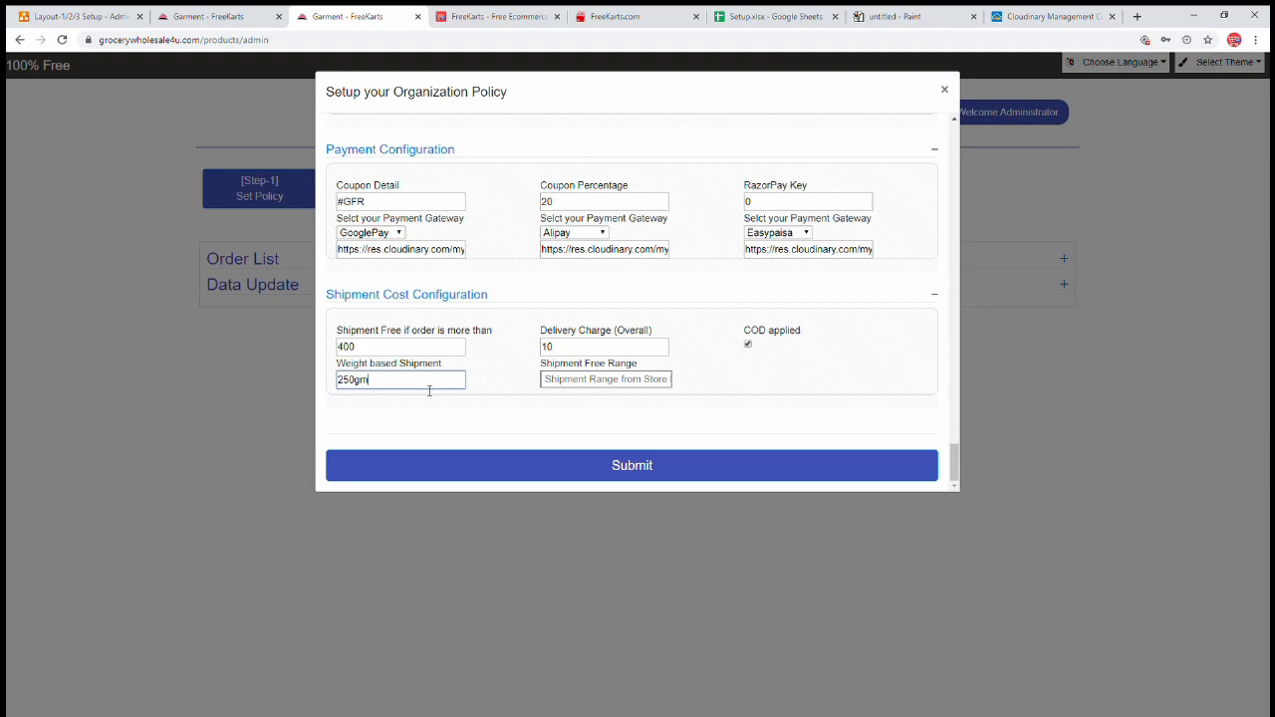
{"action": "left_click", "coordinate": [609, 386]}
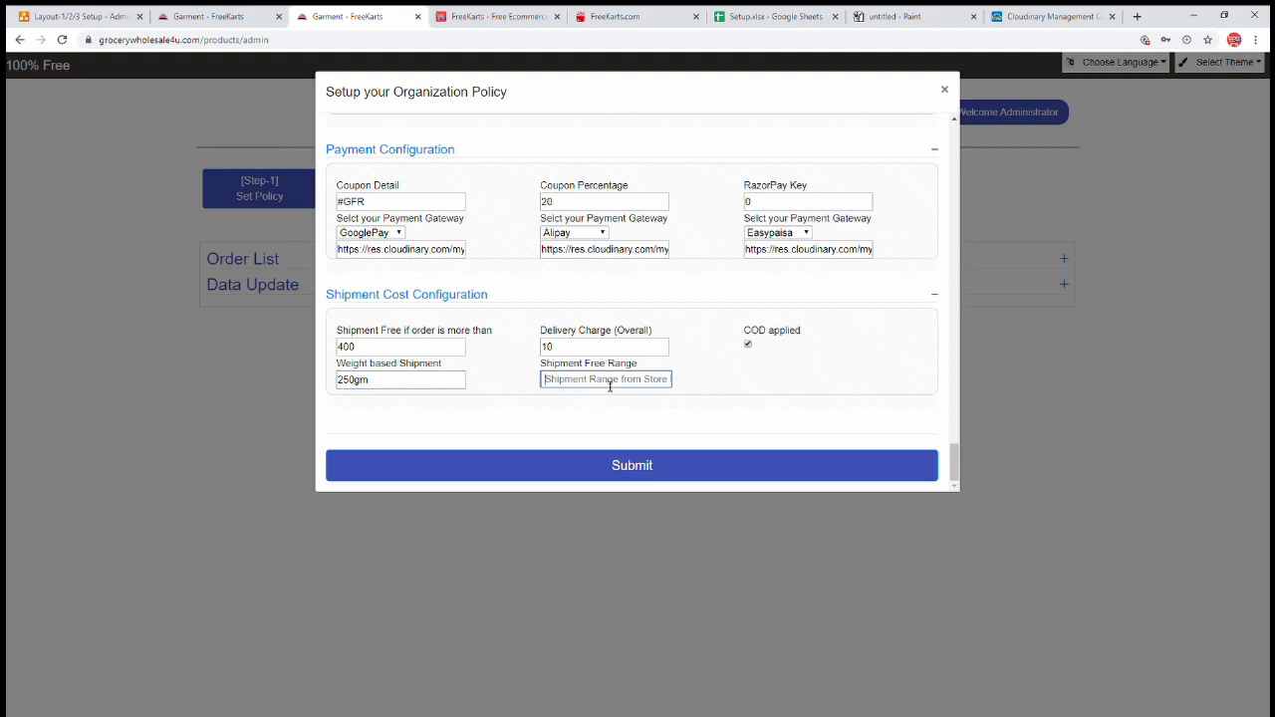
{"action": "type", "text": "98"}
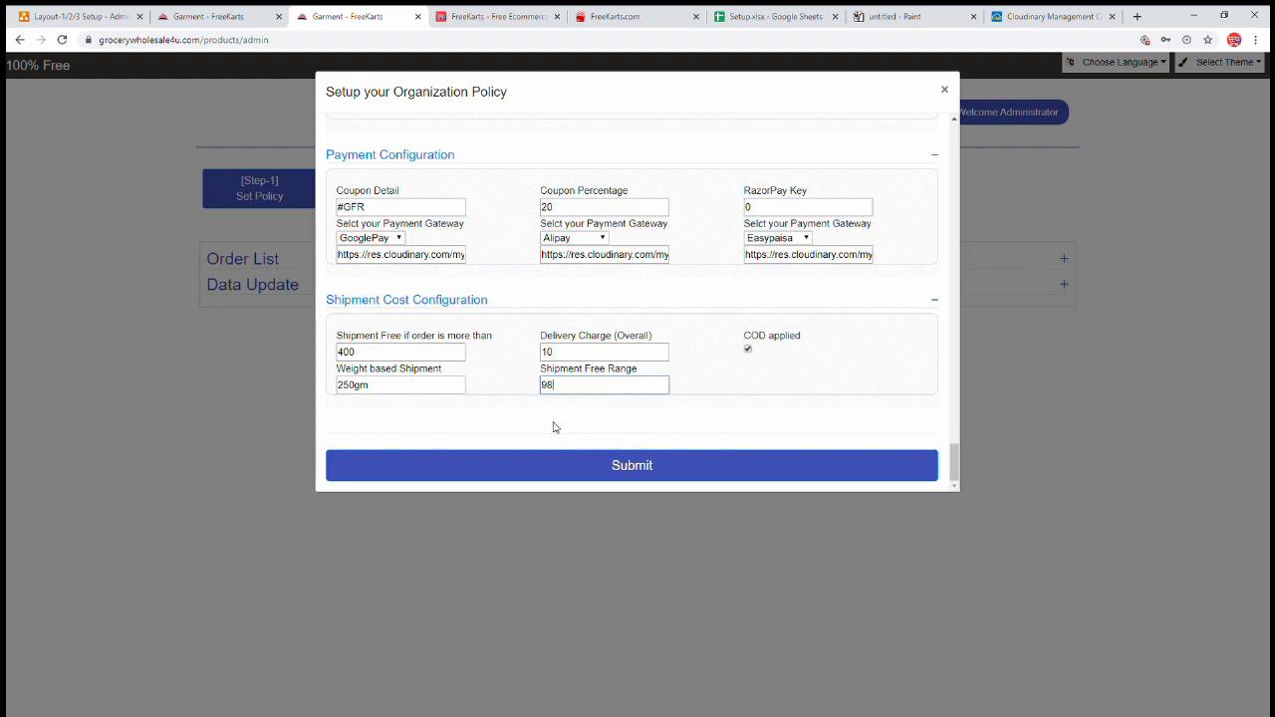
{"action": "double_click", "coordinate": [402, 387]}
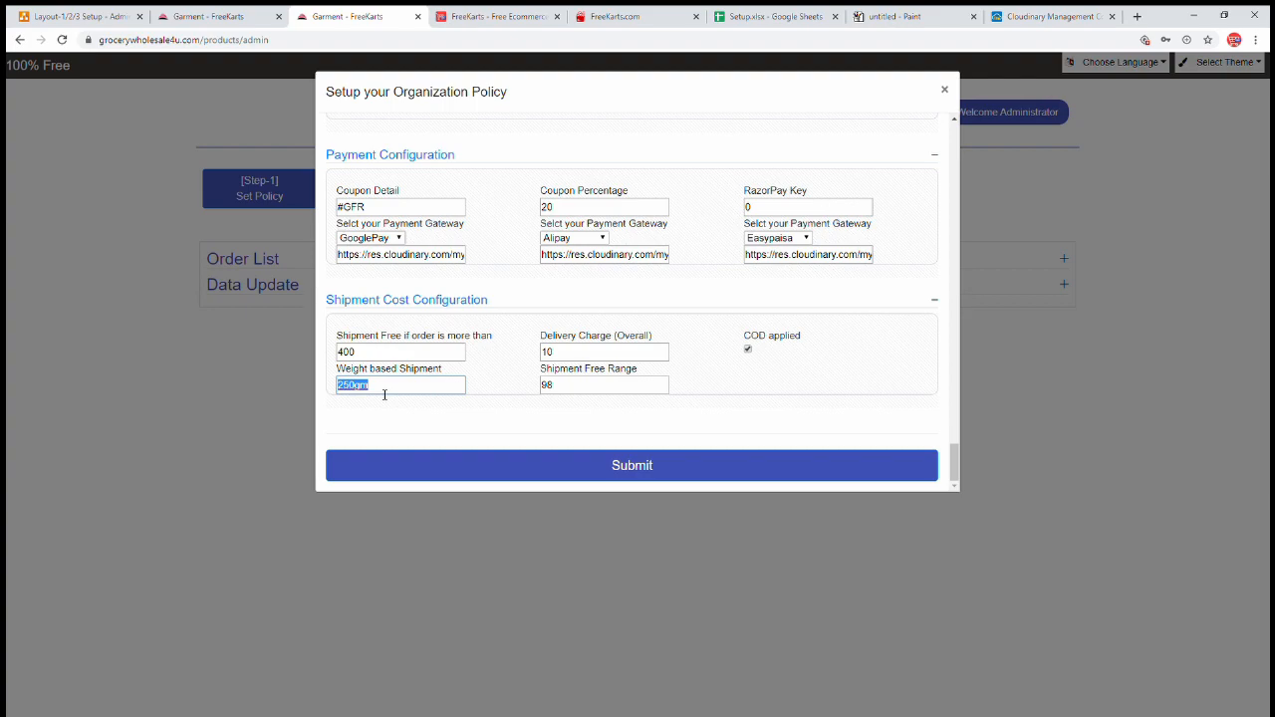
{"action": "left_click", "coordinate": [396, 393]}
{"action": "left_click", "coordinate": [954, 462]}
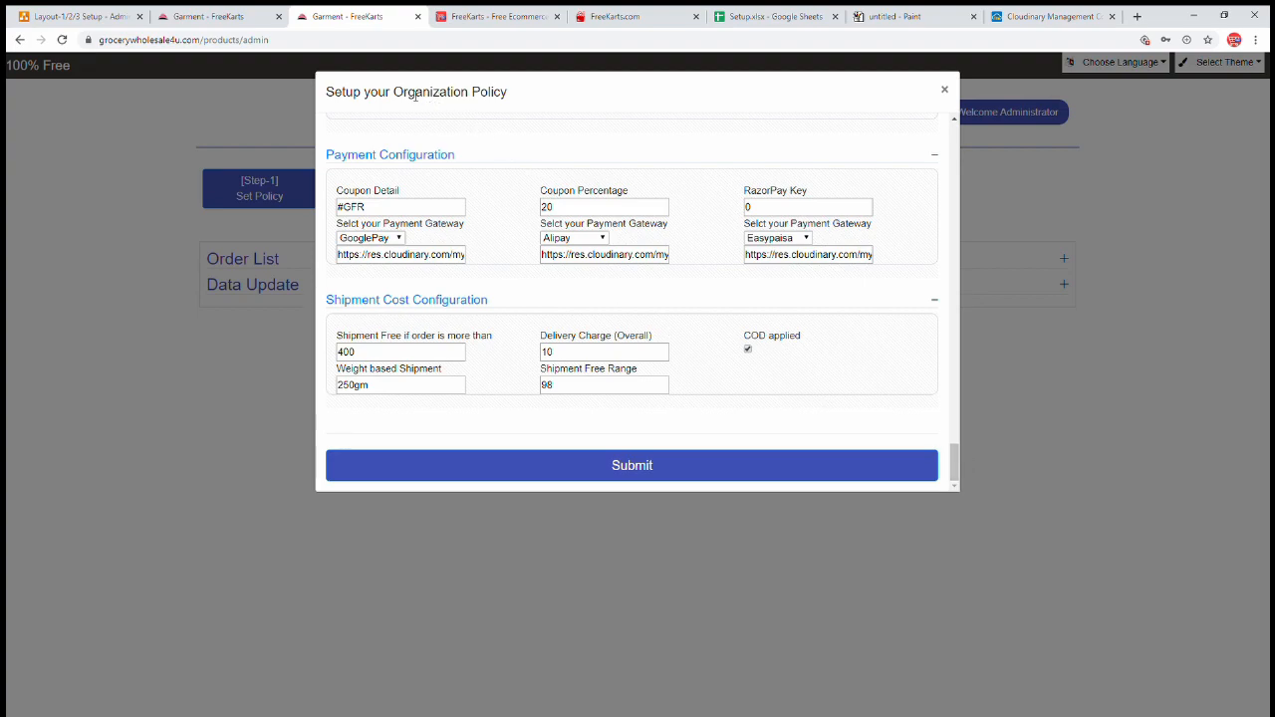
- Scroll the Organization Policy dialog up to the footer page content fields
{"action": "left_click_drag", "start_coordinate": [408, 94], "coordinate": [518, 96]}
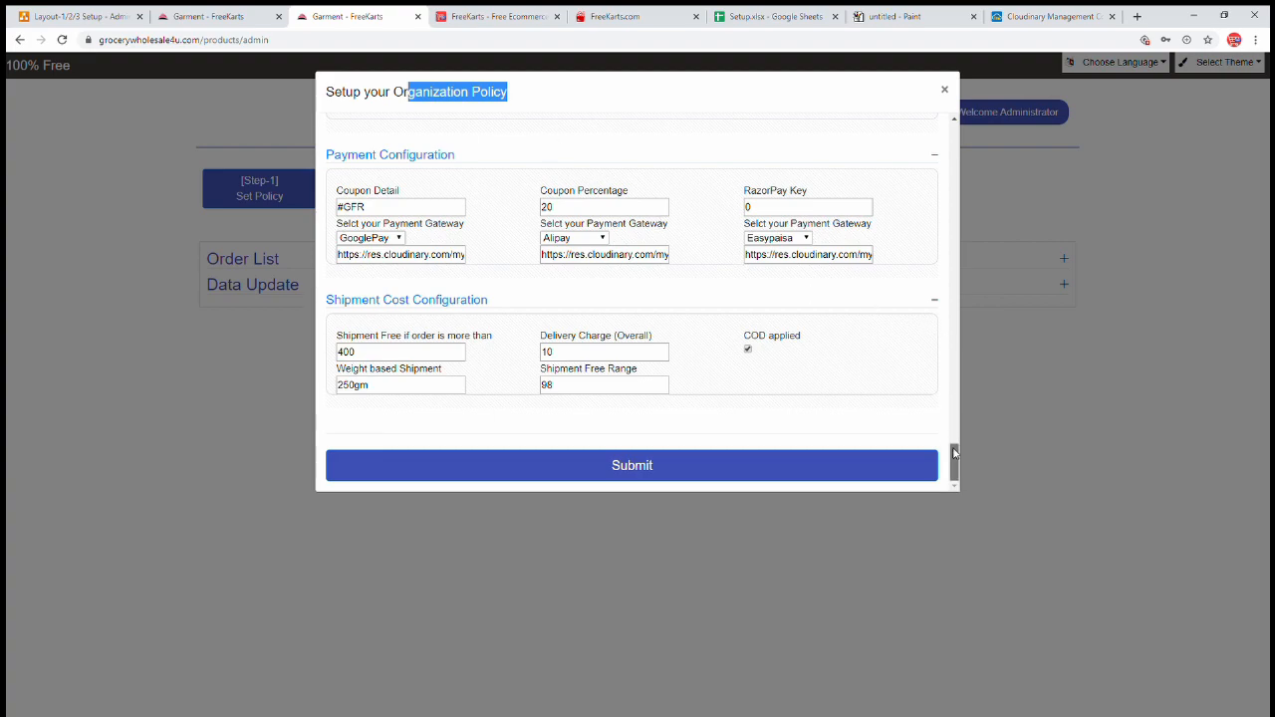
{"action": "left_click_drag", "start_coordinate": [954, 461], "coordinate": [953, 200]}
{"action": "left_click", "coordinate": [801, 262]}
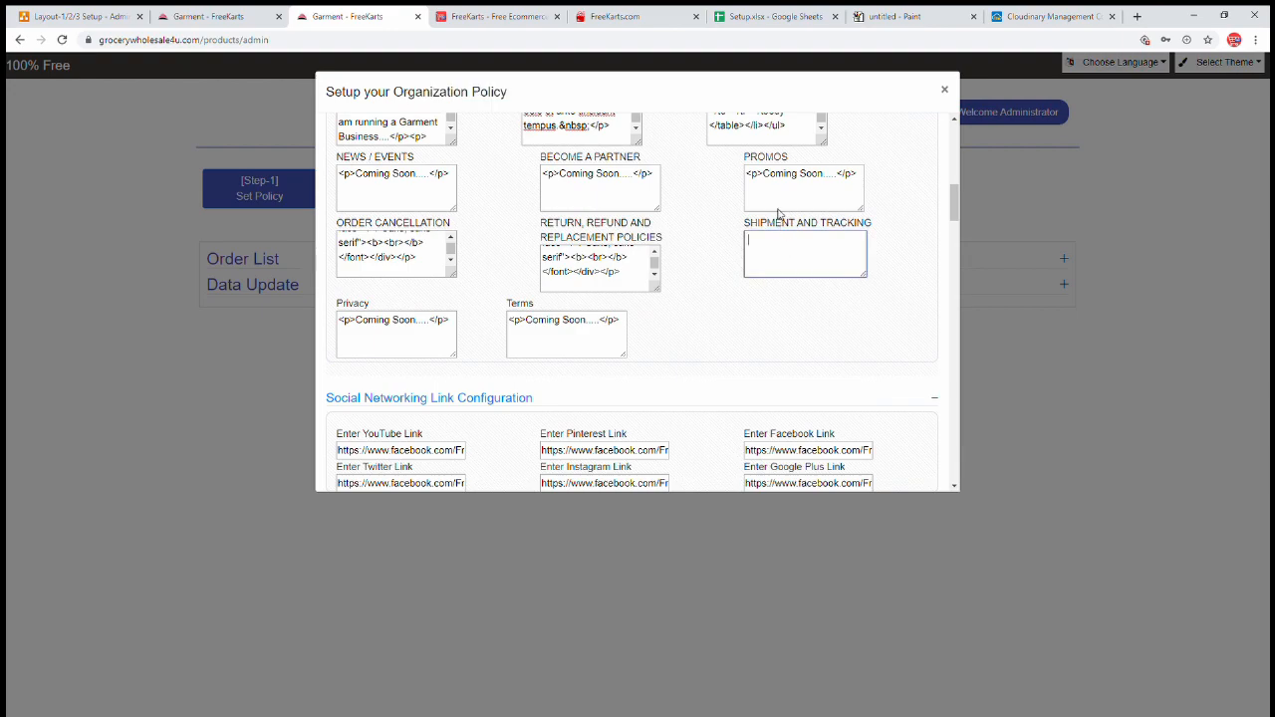
- Check the PROMOS 'Coming Soon' text, then switch to the Setup spreadsheet in Google Sheets
{"action": "triple_click", "coordinate": [799, 175]}
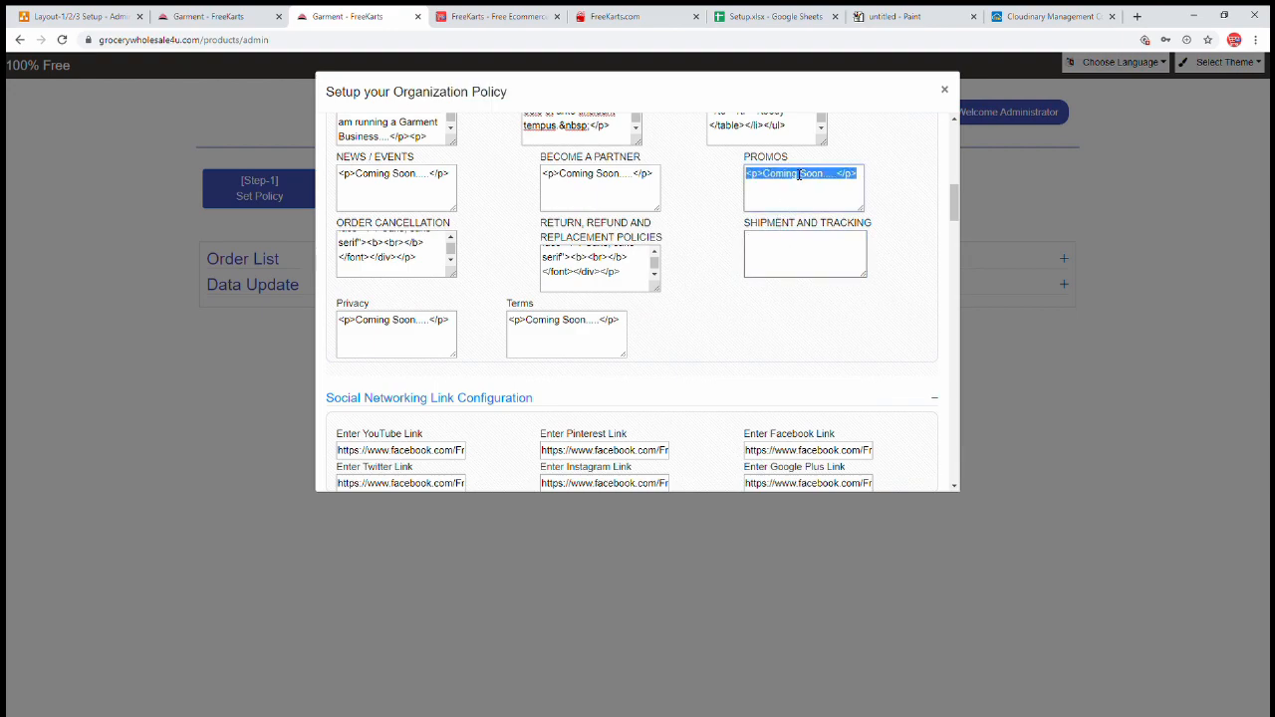
{"action": "left_click", "coordinate": [904, 231]}
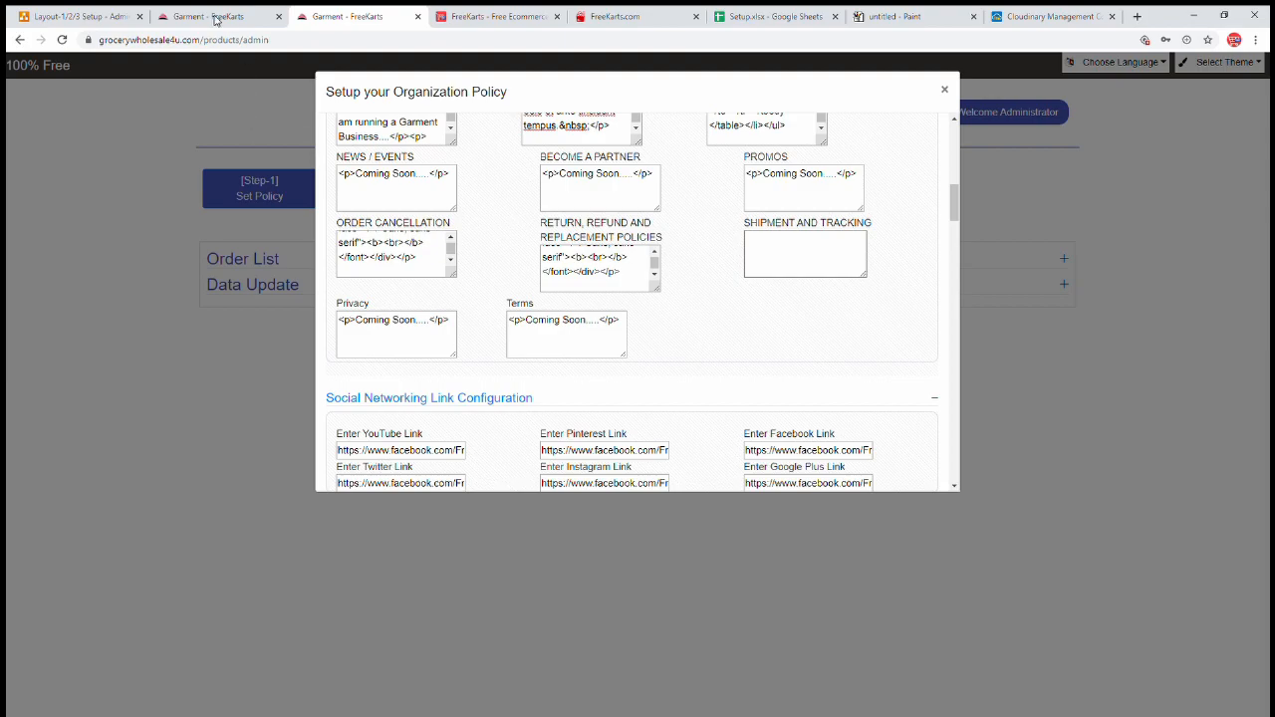
{"action": "left_click", "coordinate": [770, 19]}
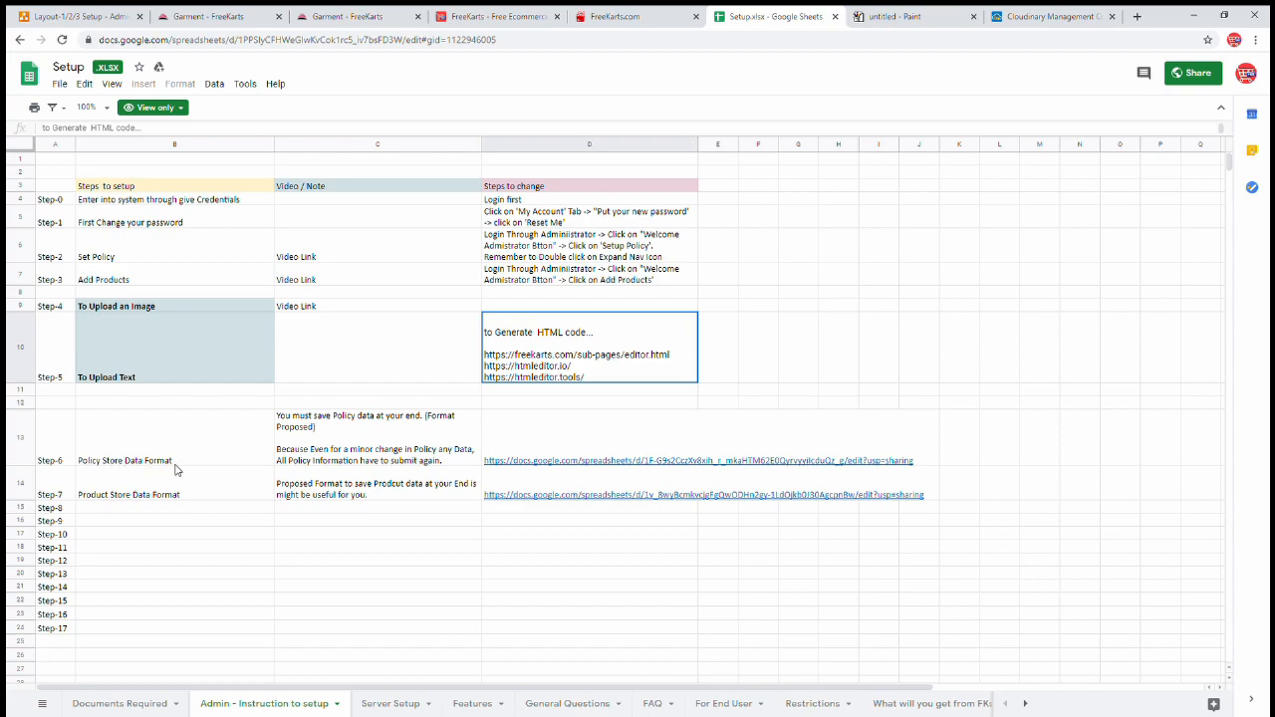
- Open the Policy Store Data Format link from D13 and close its File menu without downloading, then return to the policy form
{"action": "left_click", "coordinate": [504, 446]}
{"action": "left_click", "coordinate": [718, 406]}
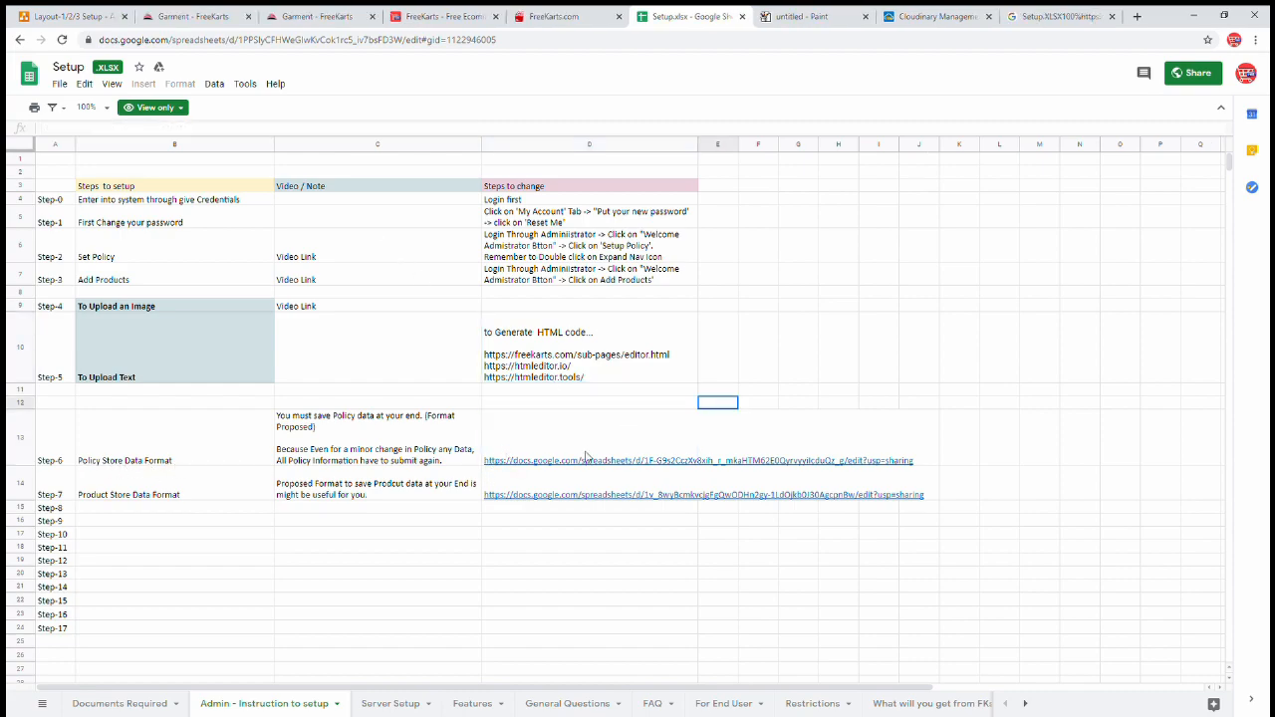
{"action": "left_click", "coordinate": [578, 466]}
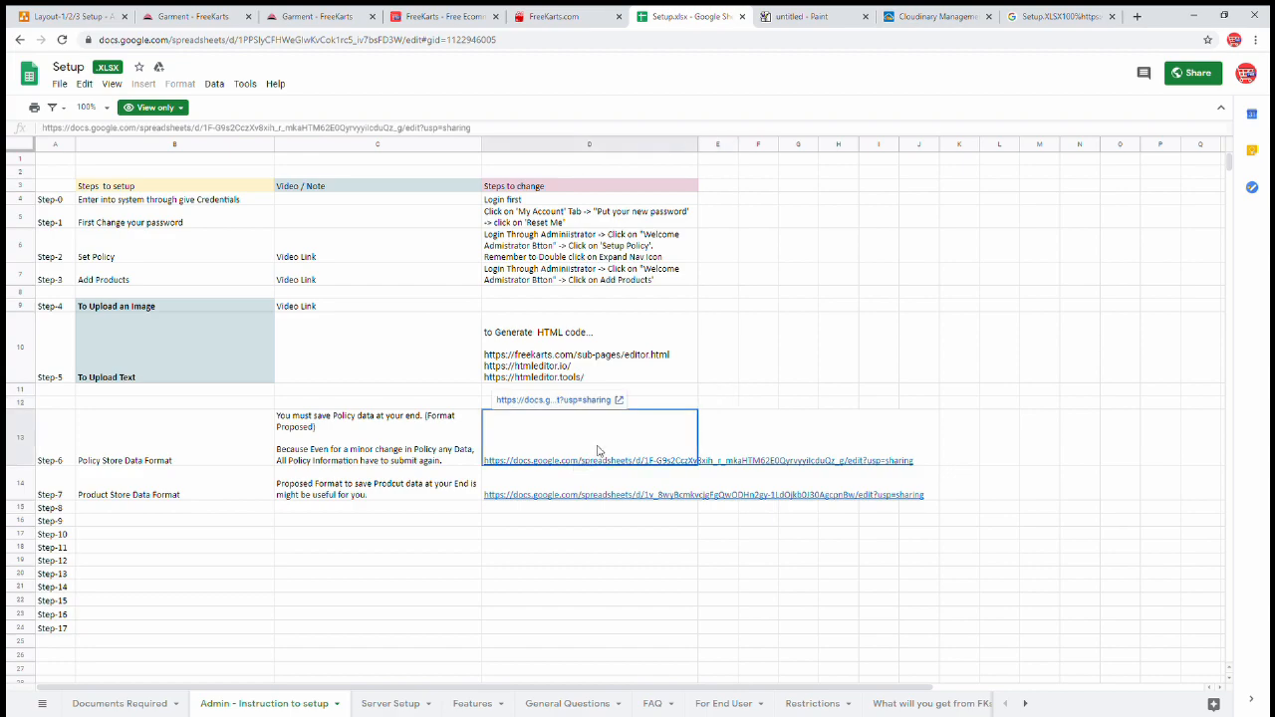
{"action": "left_click", "coordinate": [619, 400]}
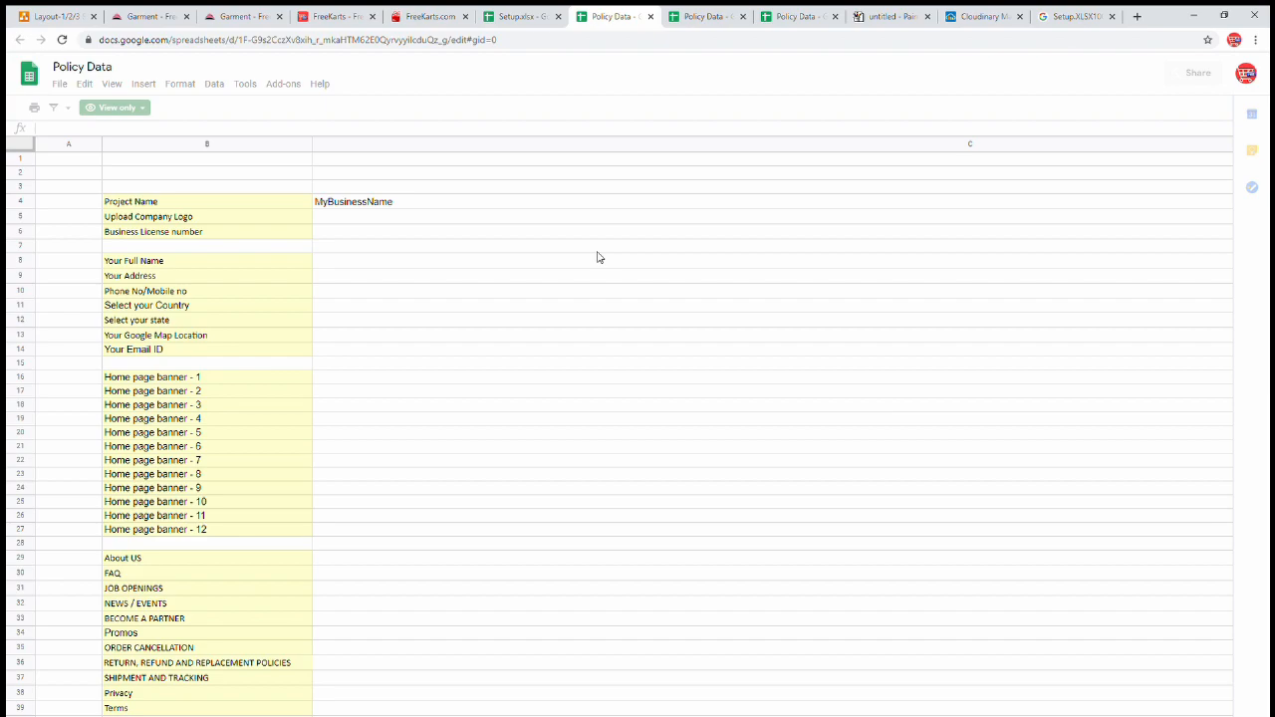
{"action": "left_click", "coordinate": [60, 84]}
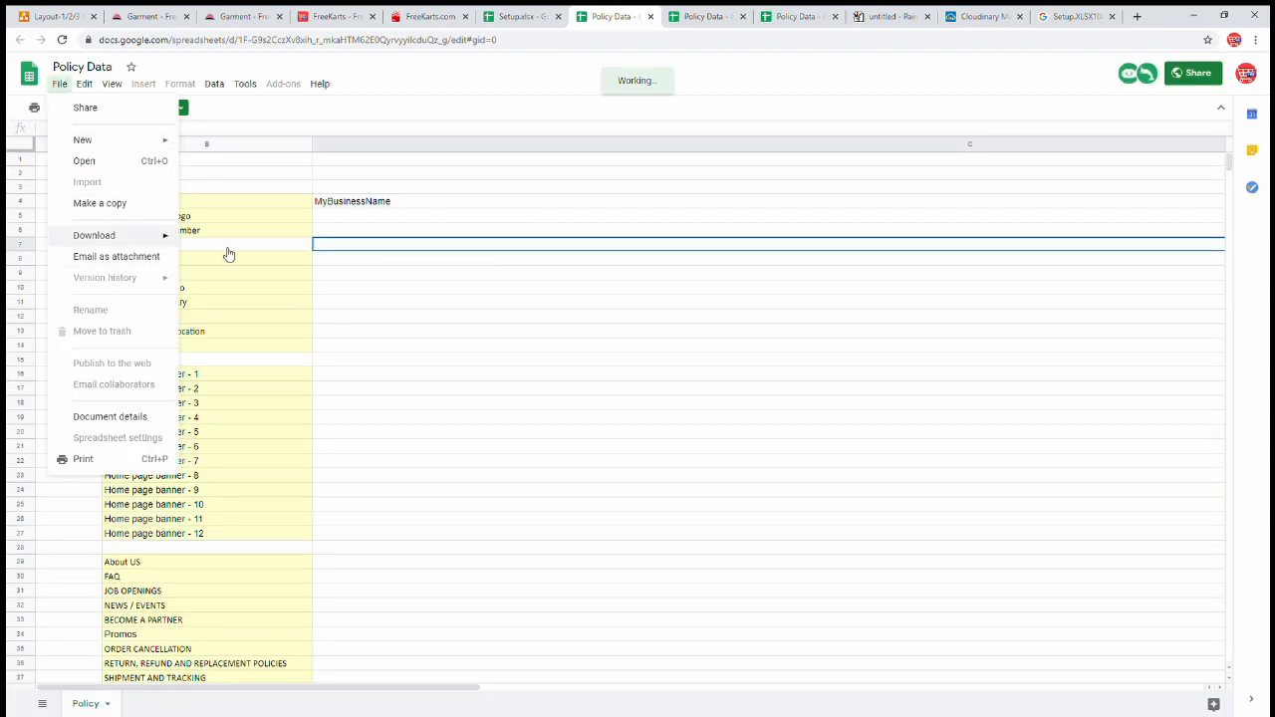
{"action": "left_click", "coordinate": [549, 345]}
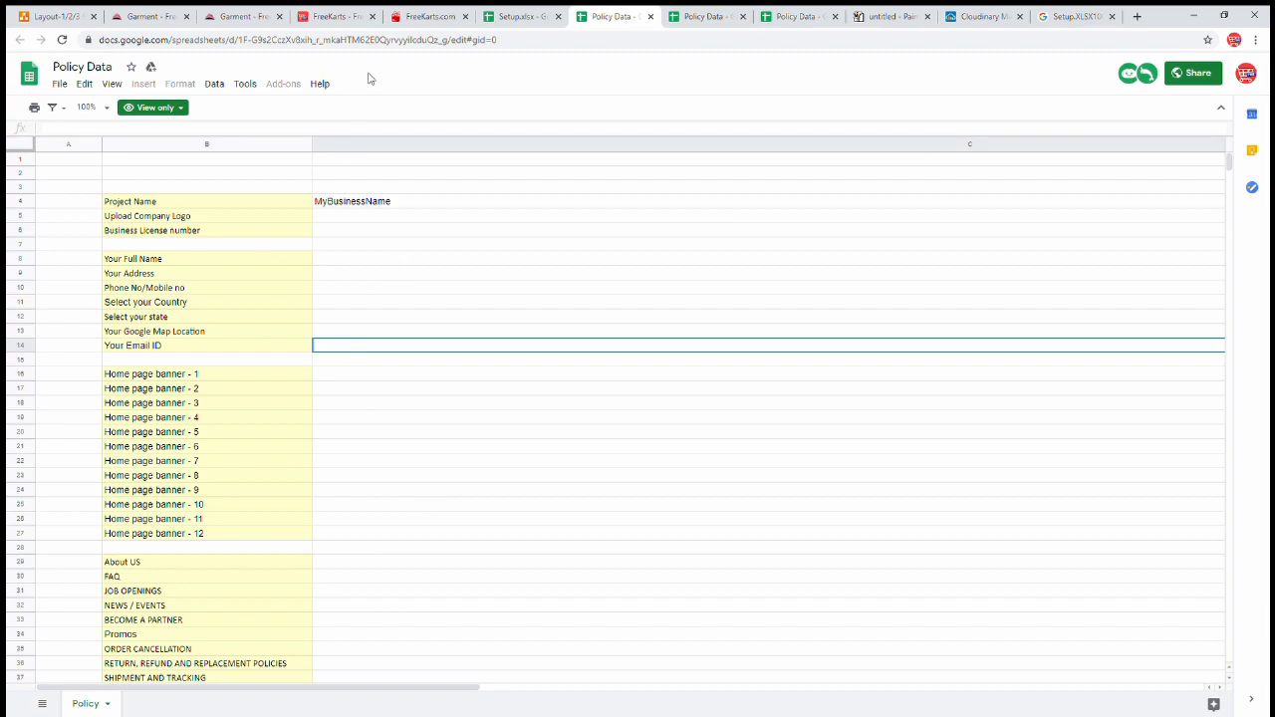
{"action": "left_click", "coordinate": [256, 21]}
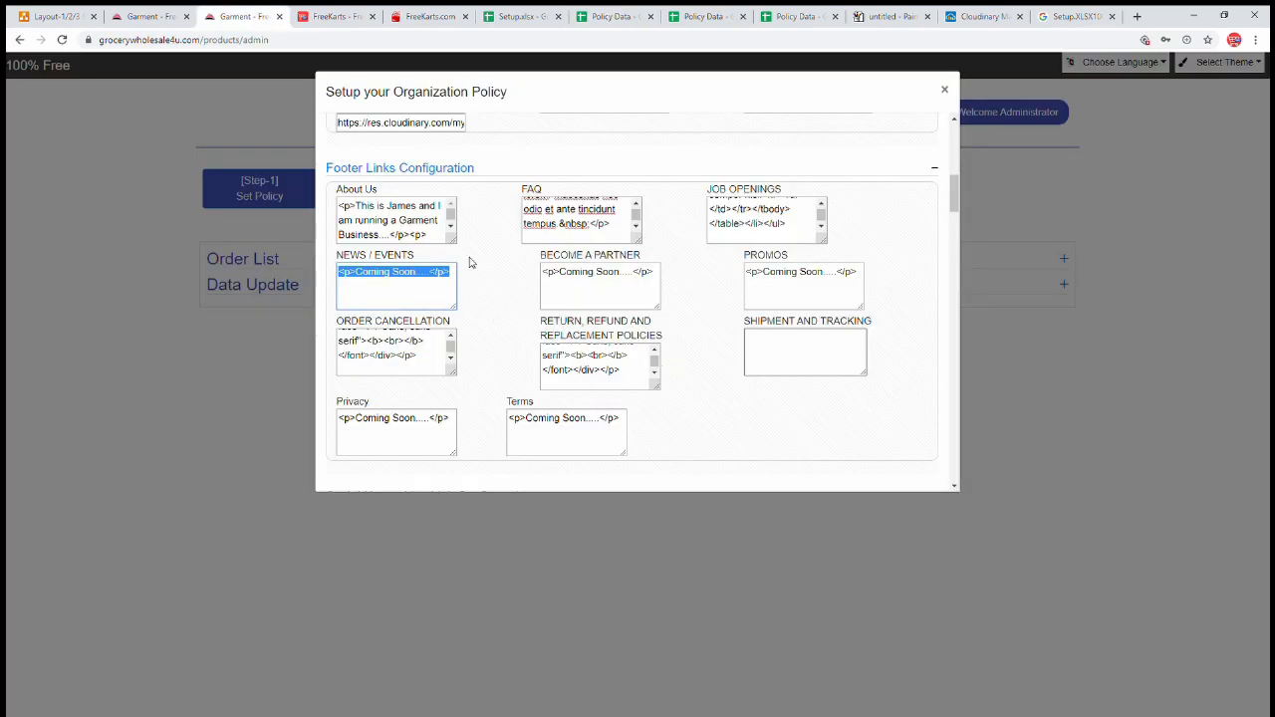
- Scroll through the policy form and start a submission, cancelling it to keep editing
{"action": "scroll", "coordinate": [627, 389], "scroll_direction": "up", "scroll_amount": 10}
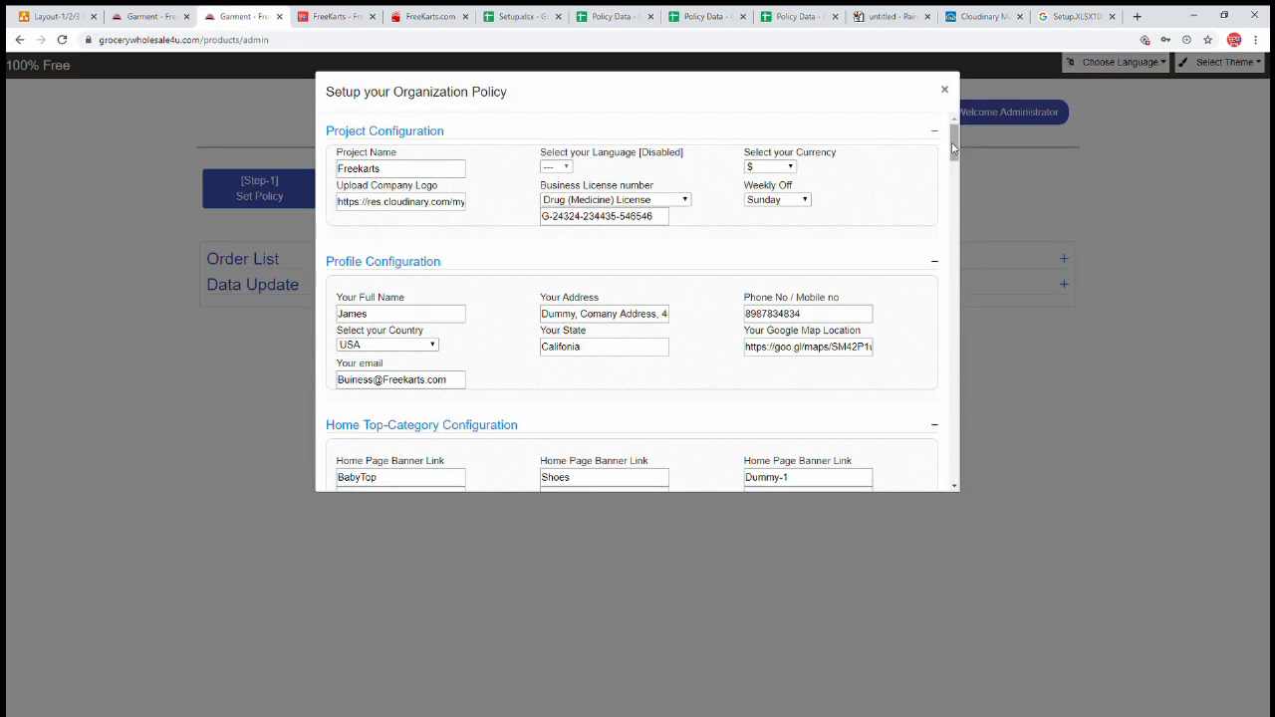
{"action": "left_click_drag", "start_coordinate": [954, 145], "coordinate": [954, 207]}
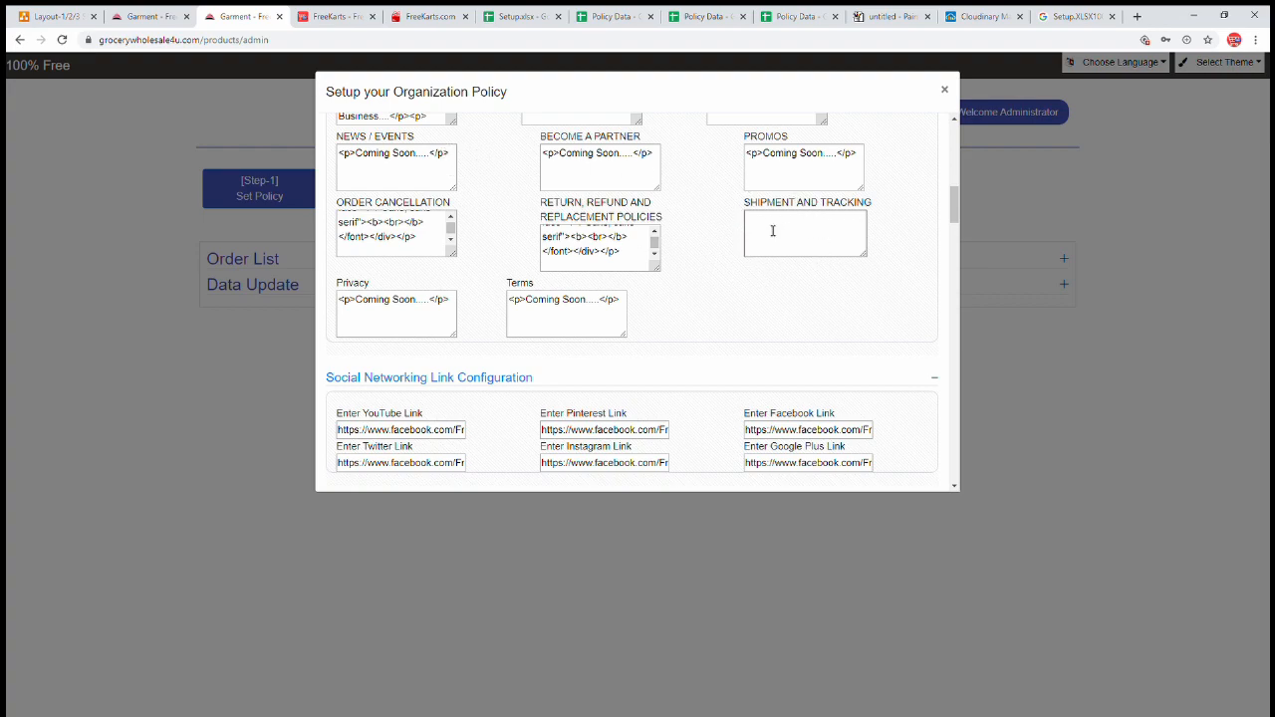
{"action": "left_click_drag", "start_coordinate": [955, 202], "coordinate": [954, 480]}
{"action": "left_click", "coordinate": [715, 477]}
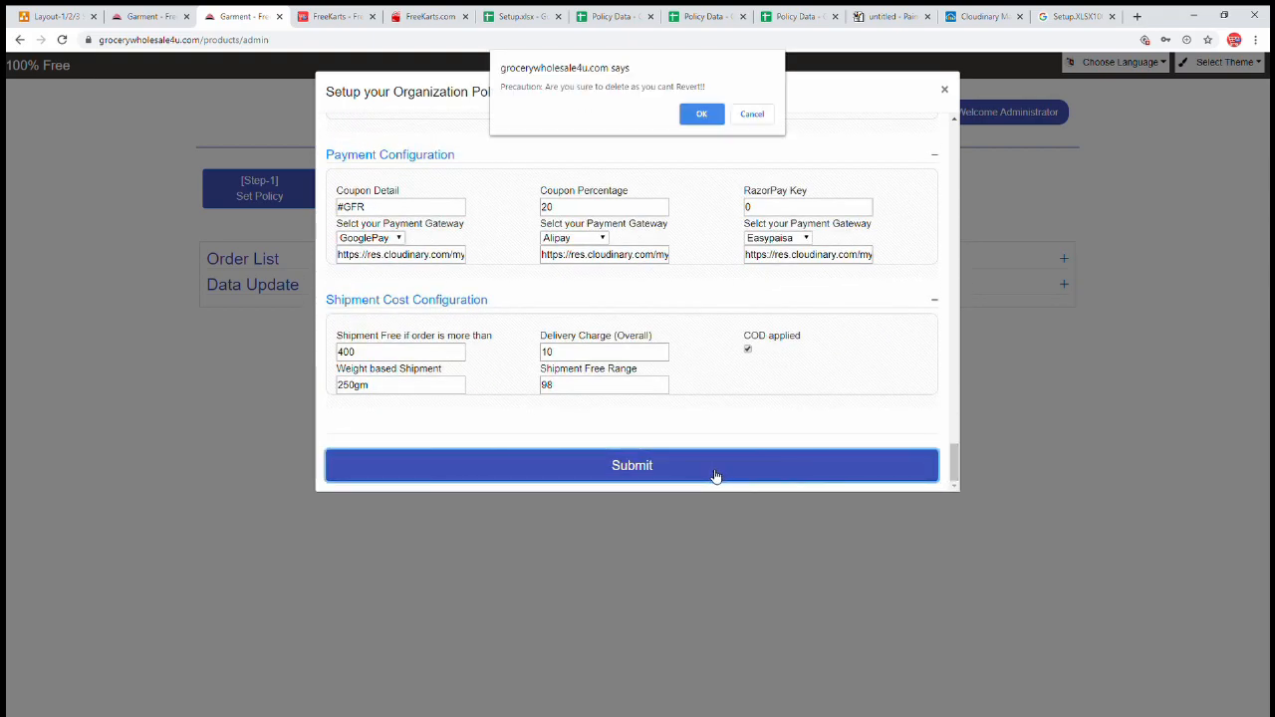
{"action": "left_click", "coordinate": [701, 116]}
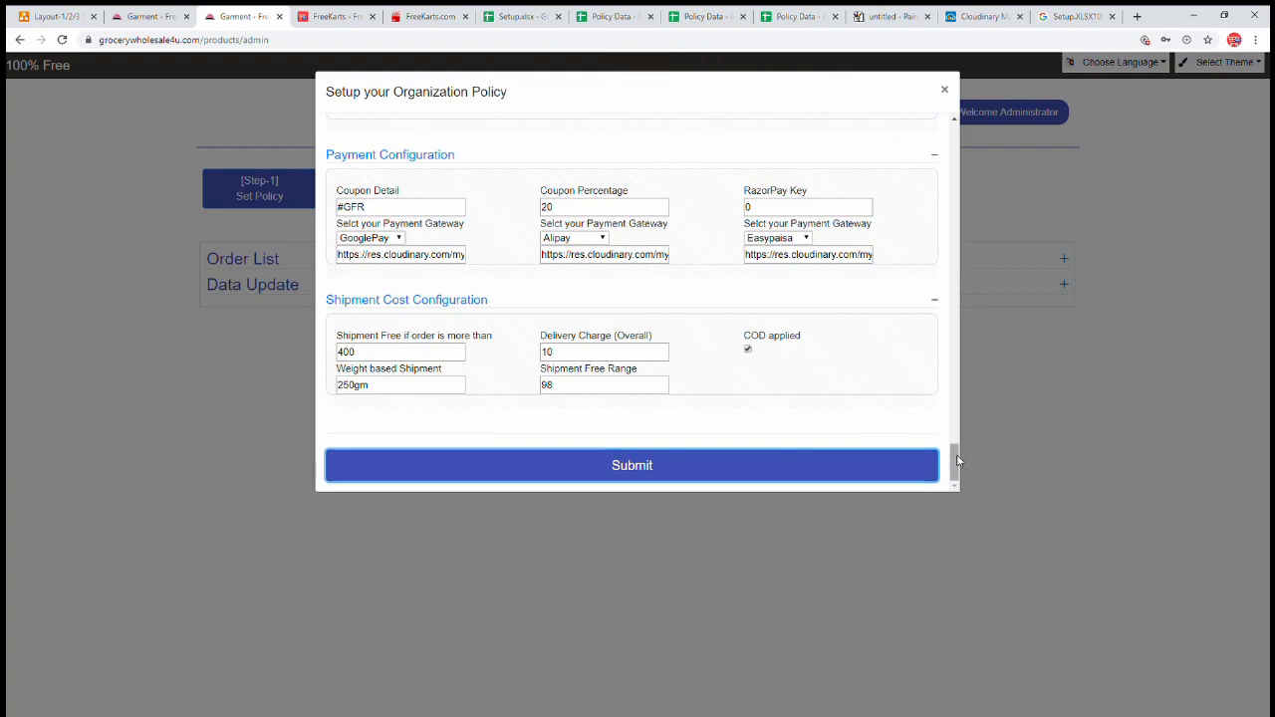
- Paste the 'Coming Soon' placeholder into Shipment and Tracking, then submit and confirm the policy
{"action": "left_click_drag", "start_coordinate": [953, 456], "coordinate": [923, 207]}
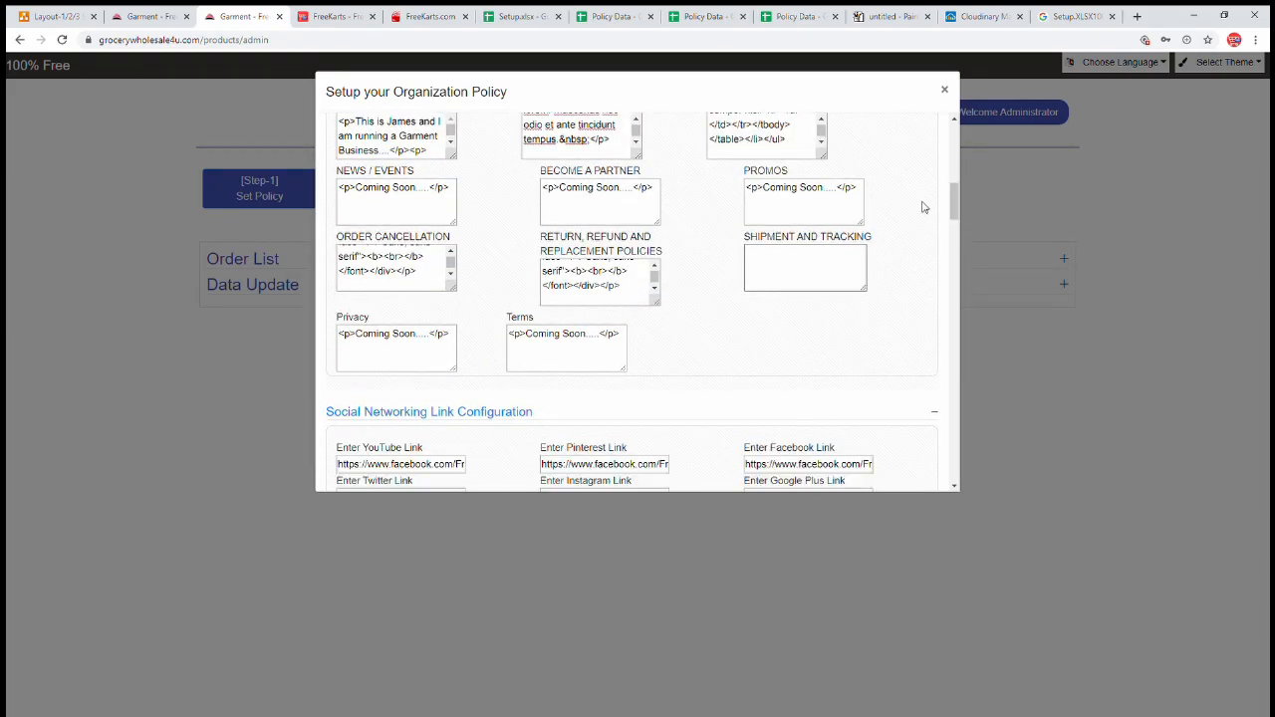
{"action": "left_click", "coordinate": [754, 273]}
{"action": "triple_click", "coordinate": [602, 203]}
{"action": "key", "text": "ctrl+c"}
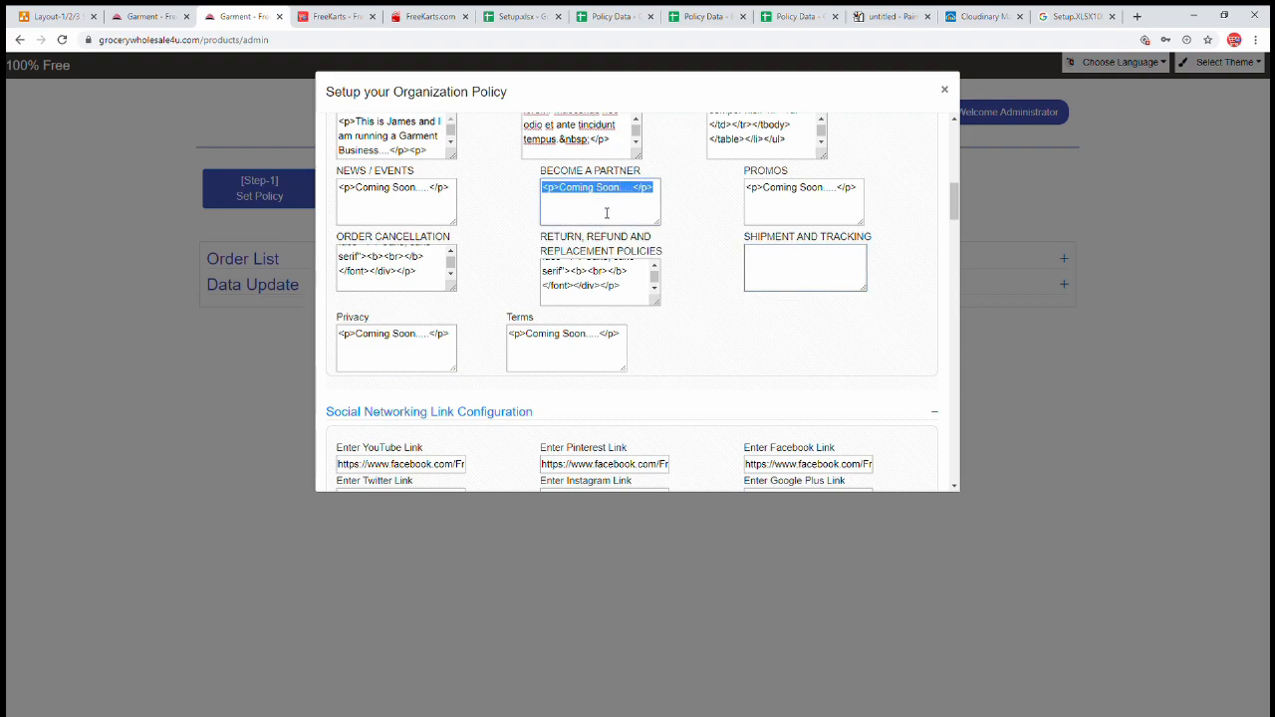
{"action": "left_click", "coordinate": [811, 268]}
{"action": "key", "text": "ctrl+v"}
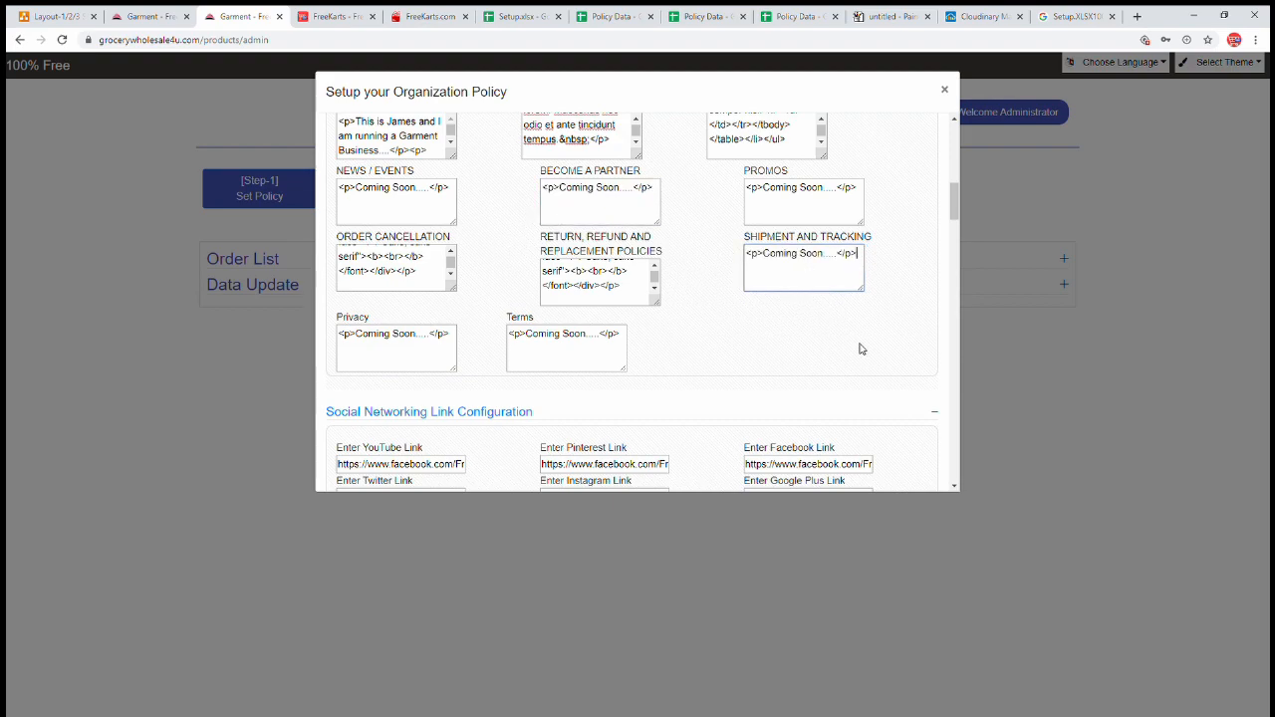
{"action": "scroll", "coordinate": [737, 302], "scroll_direction": "down", "scroll_amount": 10}
{"action": "left_click", "coordinate": [649, 465]}
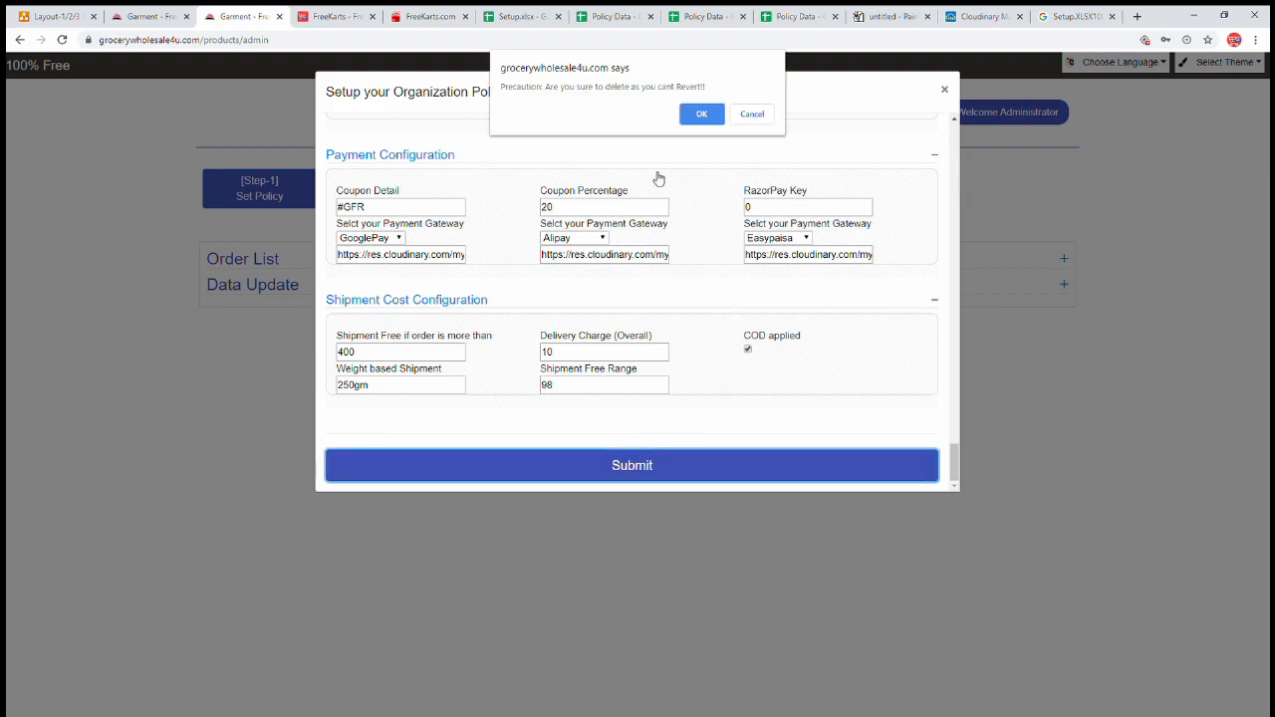
{"action": "left_click", "coordinate": [700, 116]}
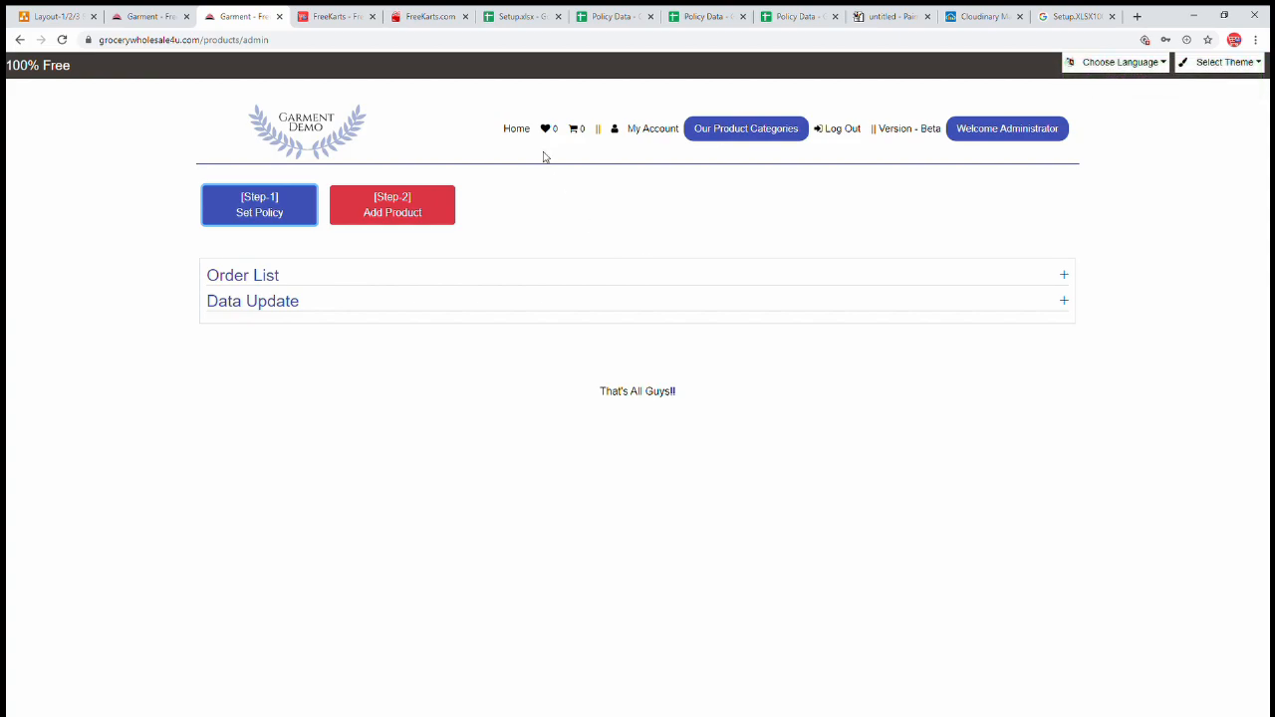
- Browse the Domestic Gifts, International distributor and Domestic category pages in the storefront
{"action": "left_click", "coordinate": [519, 131]}
{"action": "left_click", "coordinate": [704, 131]}
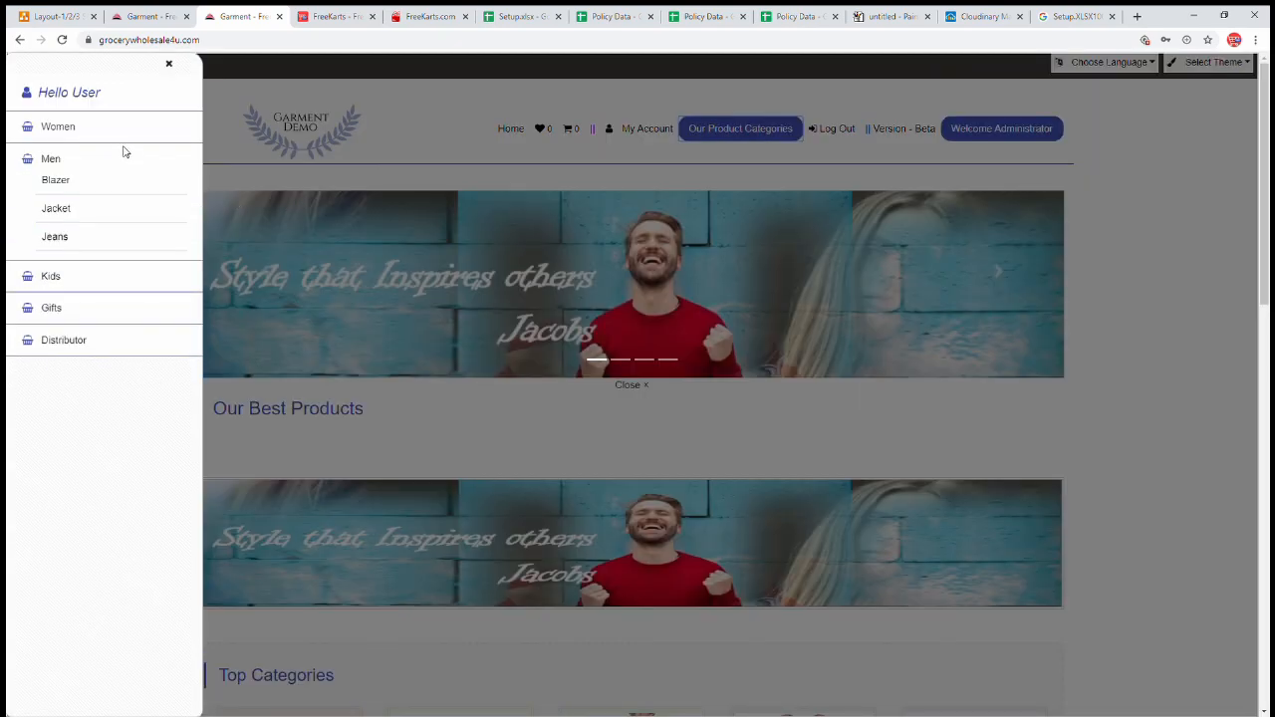
{"action": "mouse_move", "coordinate": [115, 199]}
{"action": "mouse_move", "coordinate": [114, 305]}
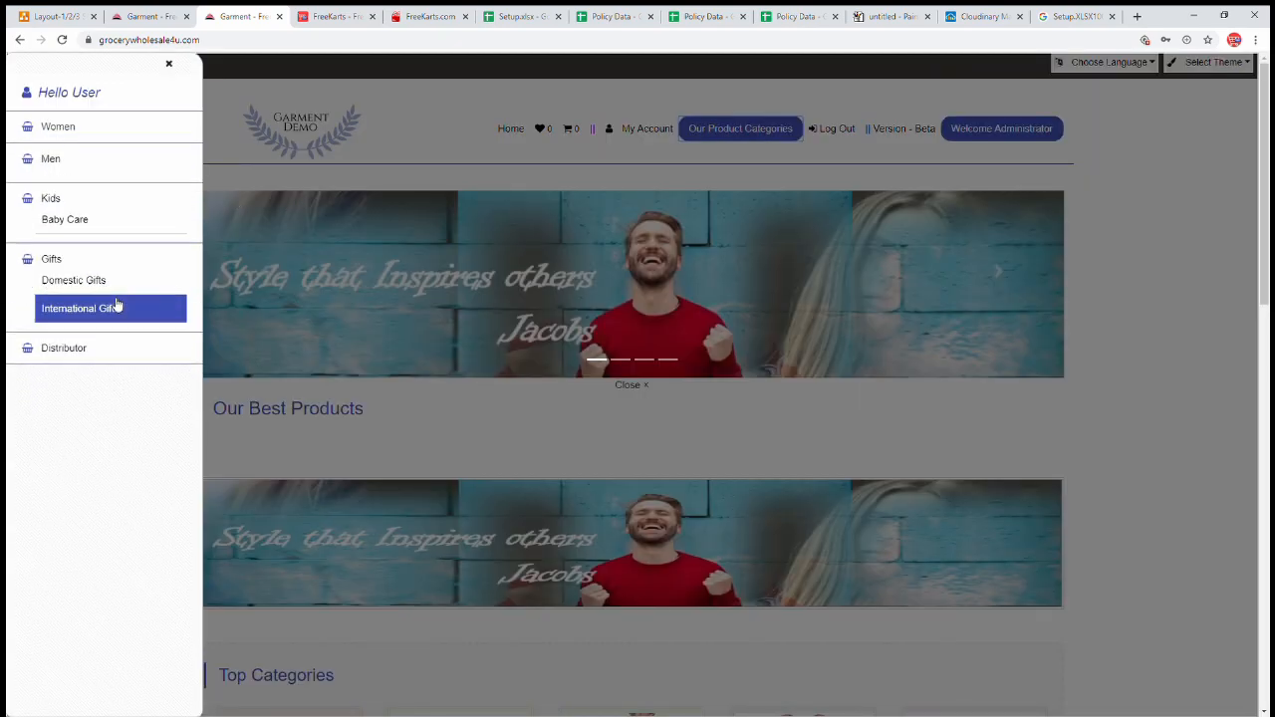
{"action": "left_click", "coordinate": [104, 245]}
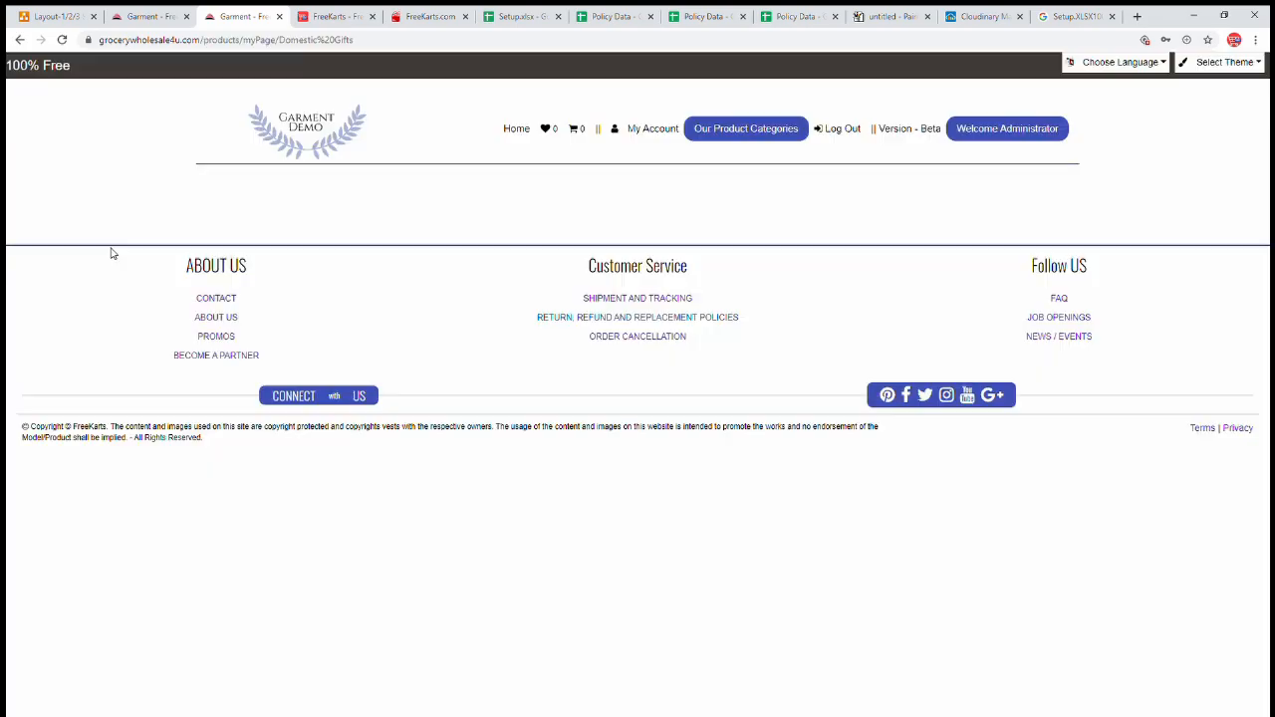
{"action": "left_click", "coordinate": [753, 136]}
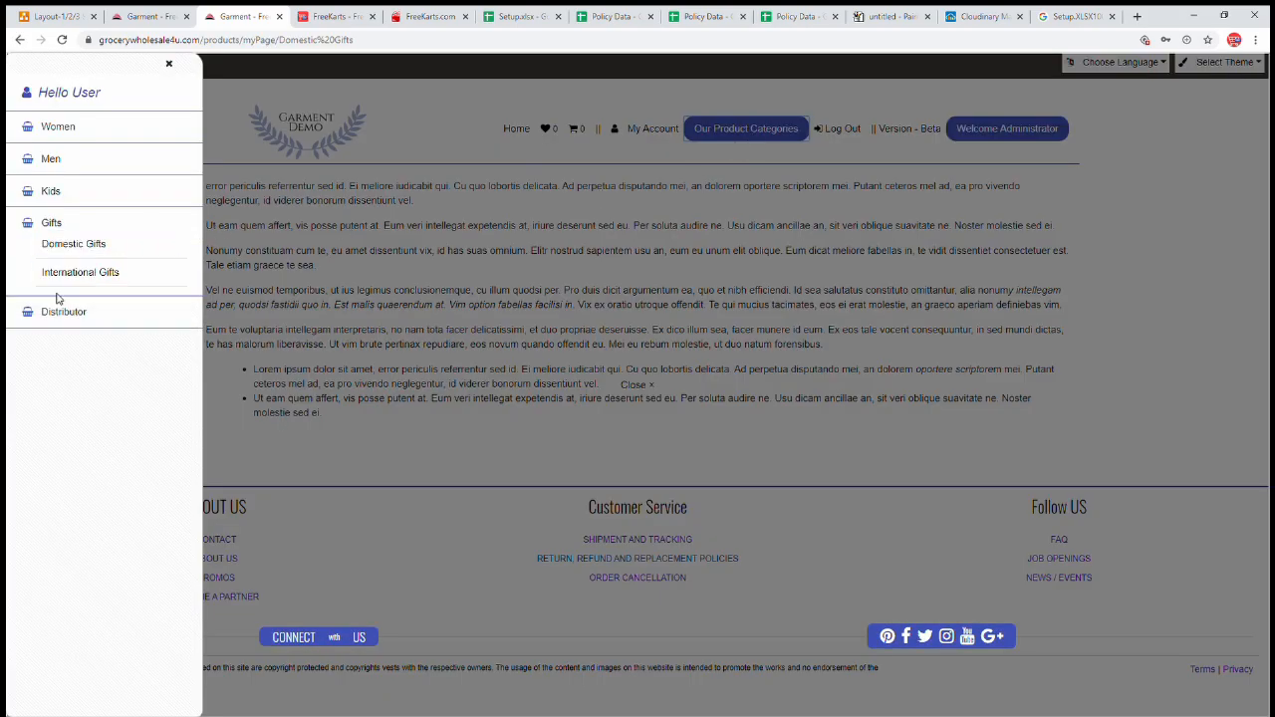
{"action": "mouse_move", "coordinate": [63, 255]}
{"action": "left_click", "coordinate": [73, 311]}
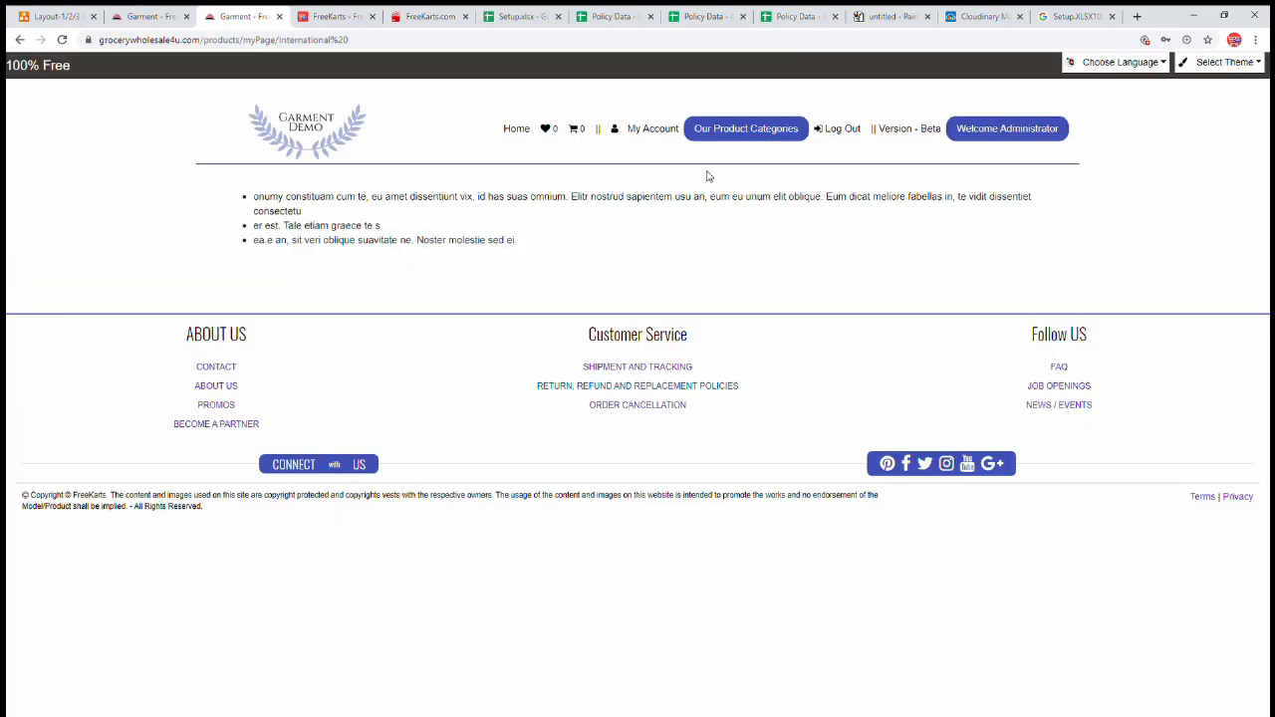
{"action": "left_click", "coordinate": [730, 145]}
{"action": "mouse_move", "coordinate": [59, 225]}
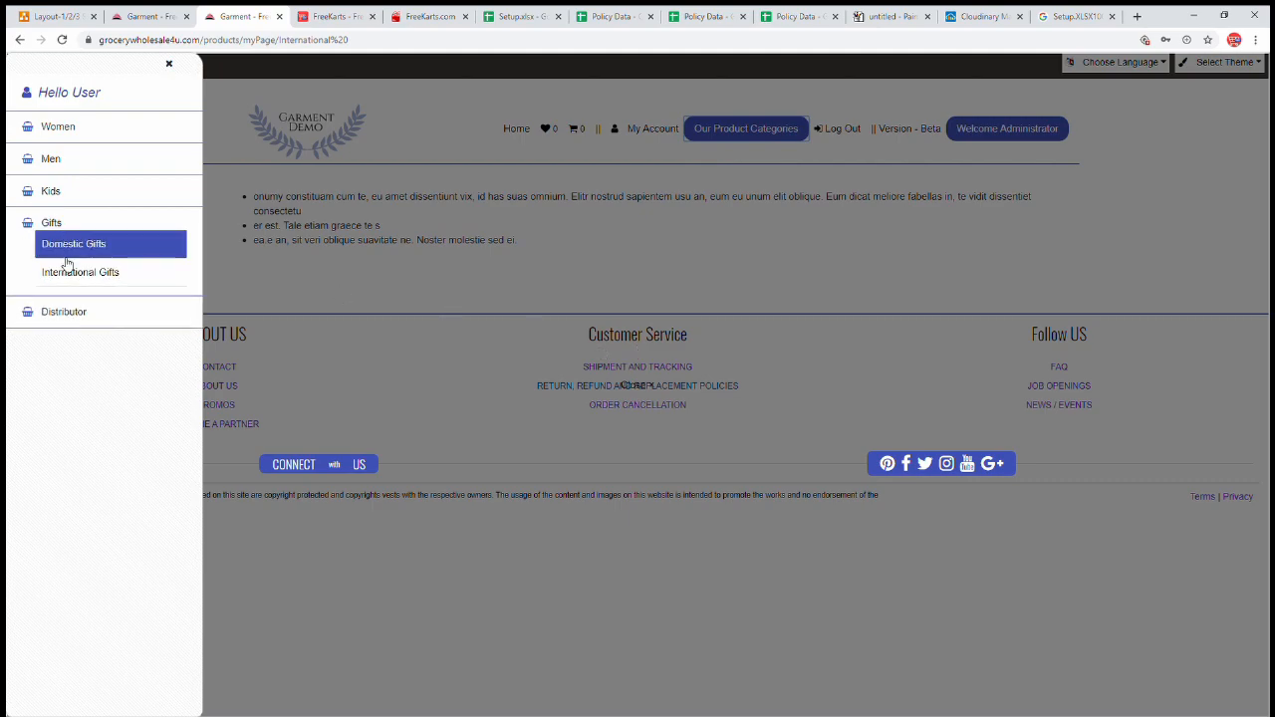
{"action": "left_click", "coordinate": [76, 290]}
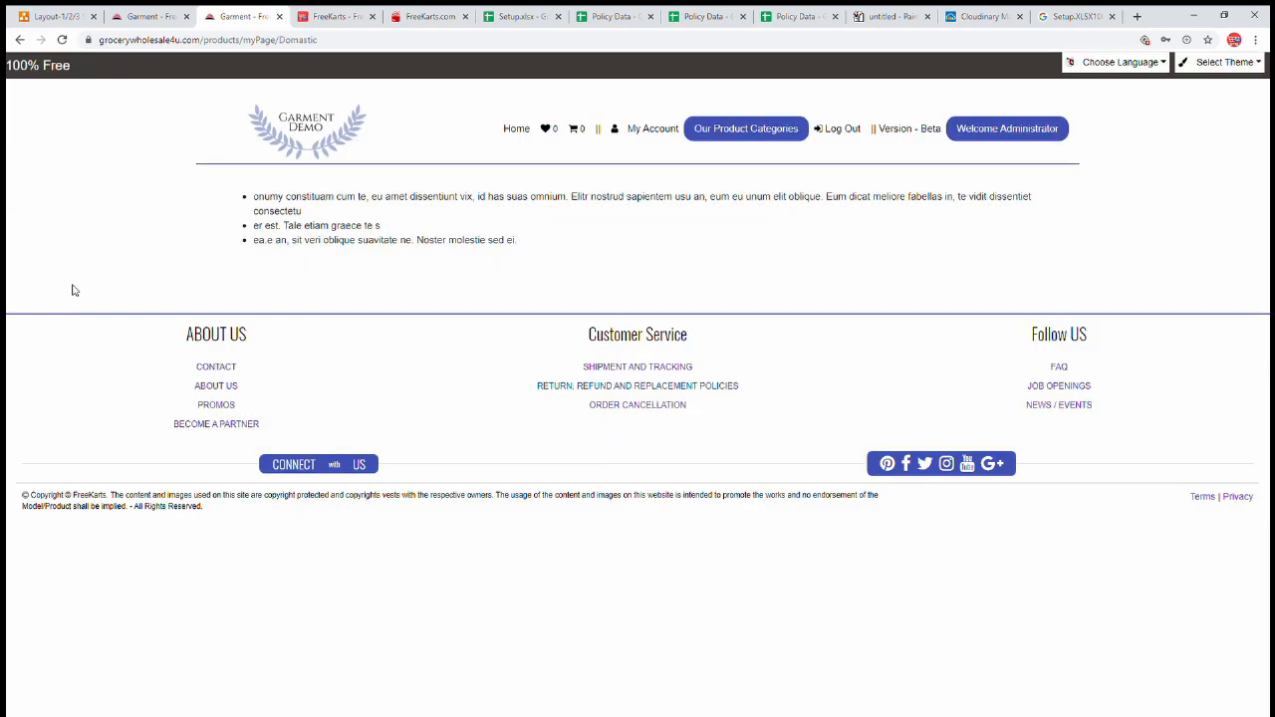
- View the Order Cancellation, Shipment and Tracking, and FAQ footer pages
{"action": "left_click", "coordinate": [657, 406]}
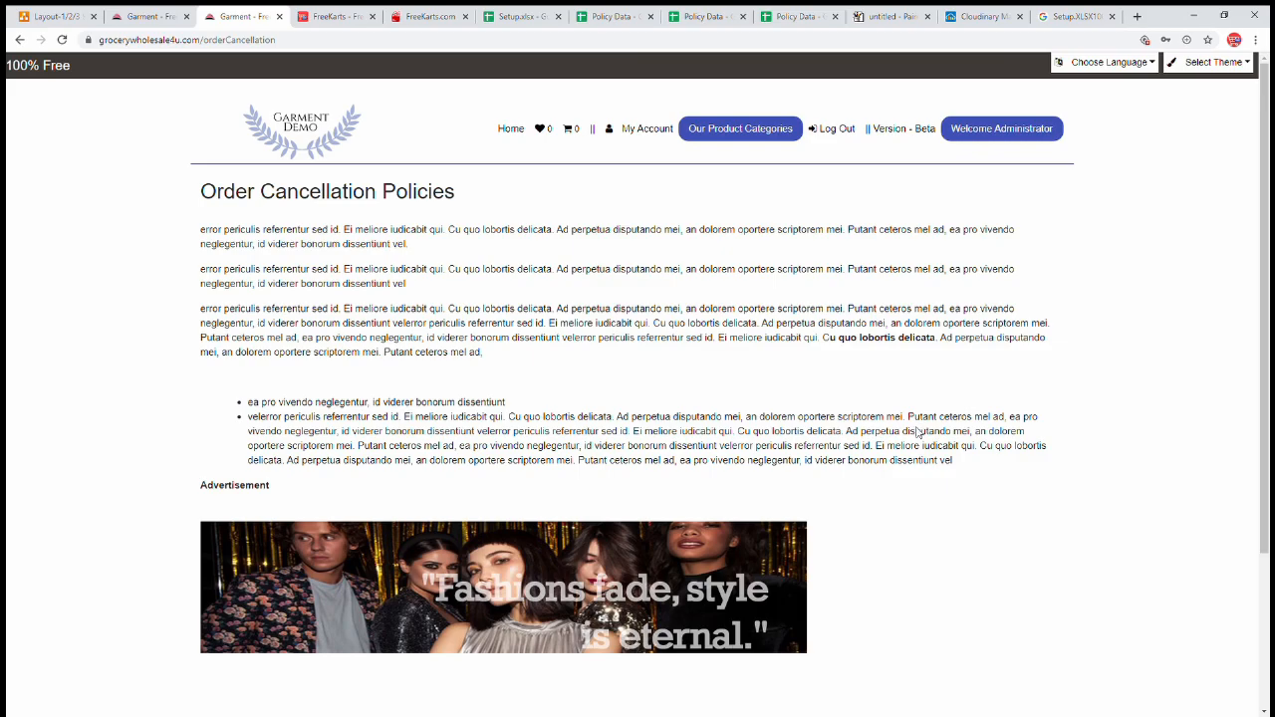
{"action": "scroll", "coordinate": [917, 433], "scroll_direction": "down", "scroll_amount": 3}
{"action": "left_click", "coordinate": [659, 564]}
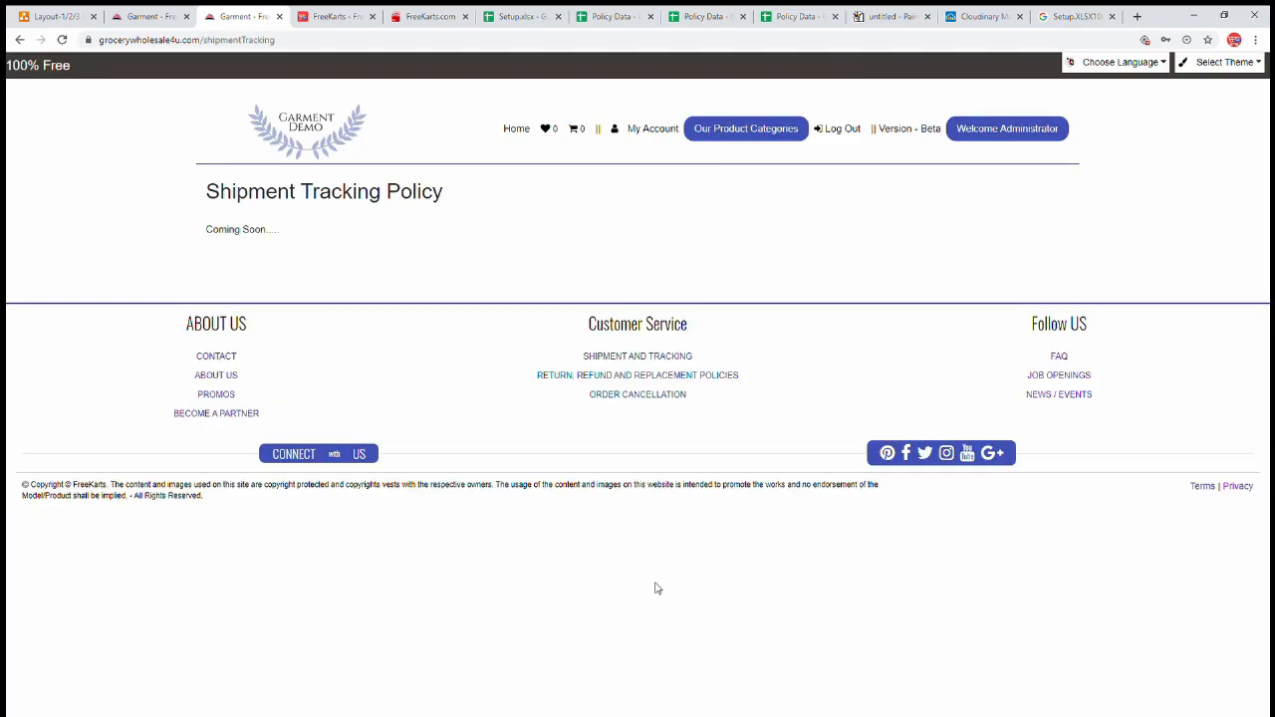
{"action": "left_click", "coordinate": [662, 376]}
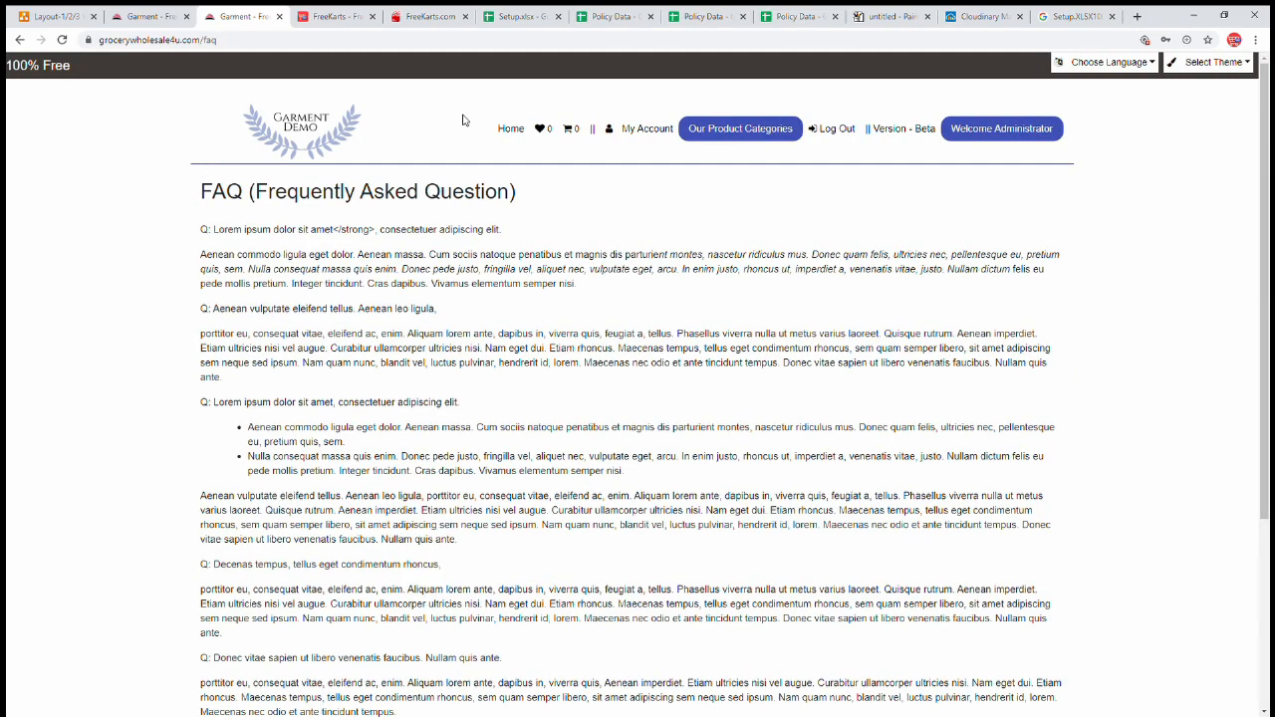
{"action": "left_click", "coordinate": [513, 130]}
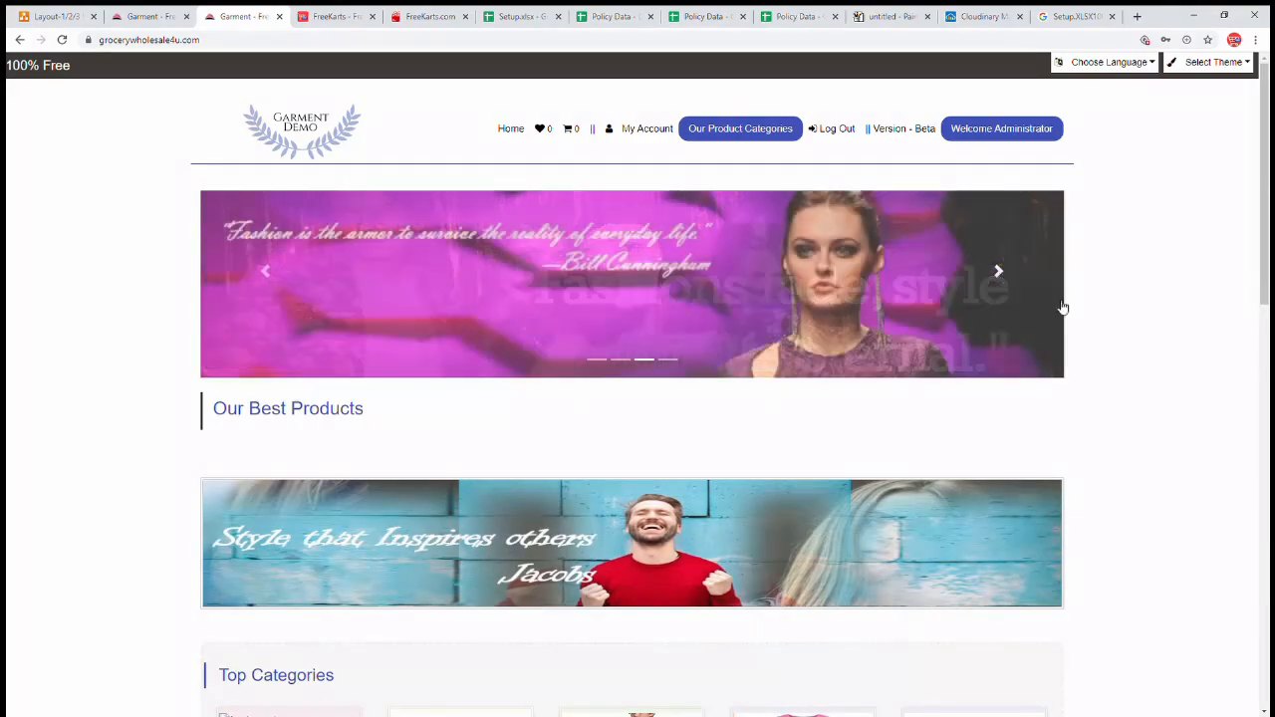
- Confirm the News and Event page shows 'Coming Soon', then switch back to the setup diagram
{"action": "scroll", "coordinate": [1116, 333], "scroll_direction": "down", "scroll_amount": 1}
{"action": "scroll", "coordinate": [1116, 333], "scroll_direction": "down", "scroll_amount": 10}
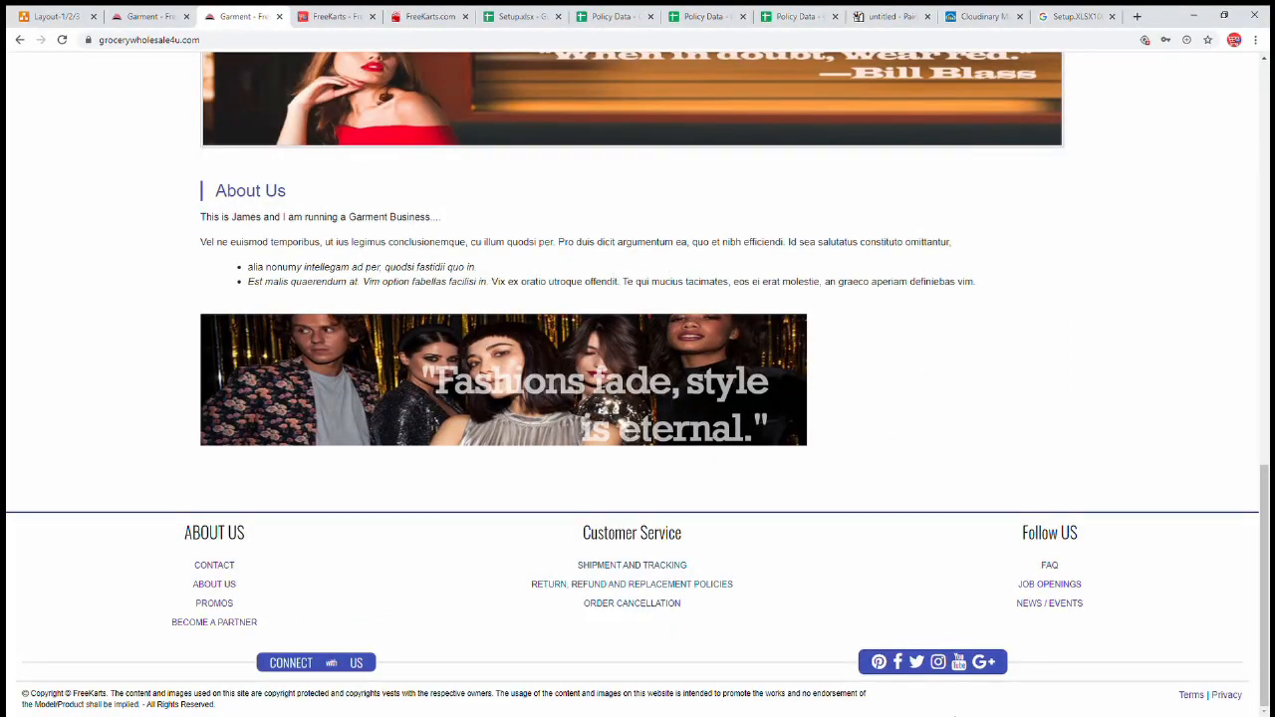
{"action": "left_click", "coordinate": [1056, 605]}
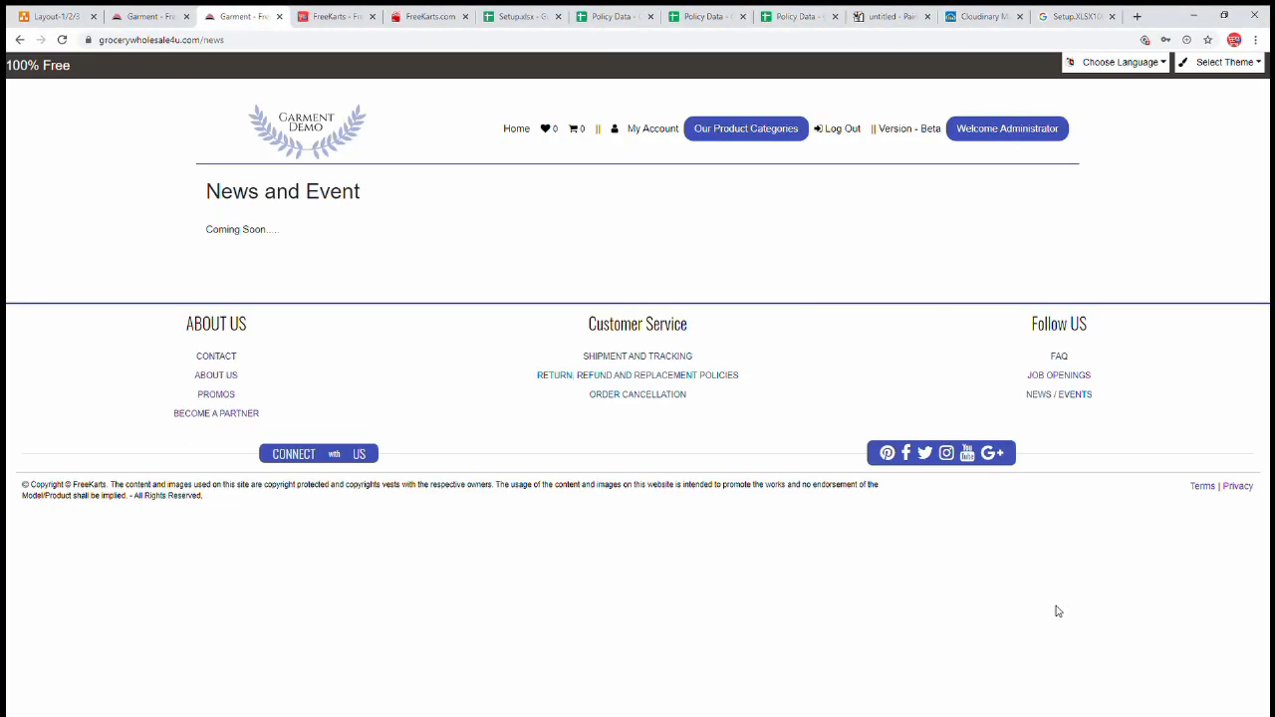
{"action": "triple_click", "coordinate": [225, 239]}
{"action": "left_click", "coordinate": [412, 279]}
{"action": "left_click", "coordinate": [999, 139]}
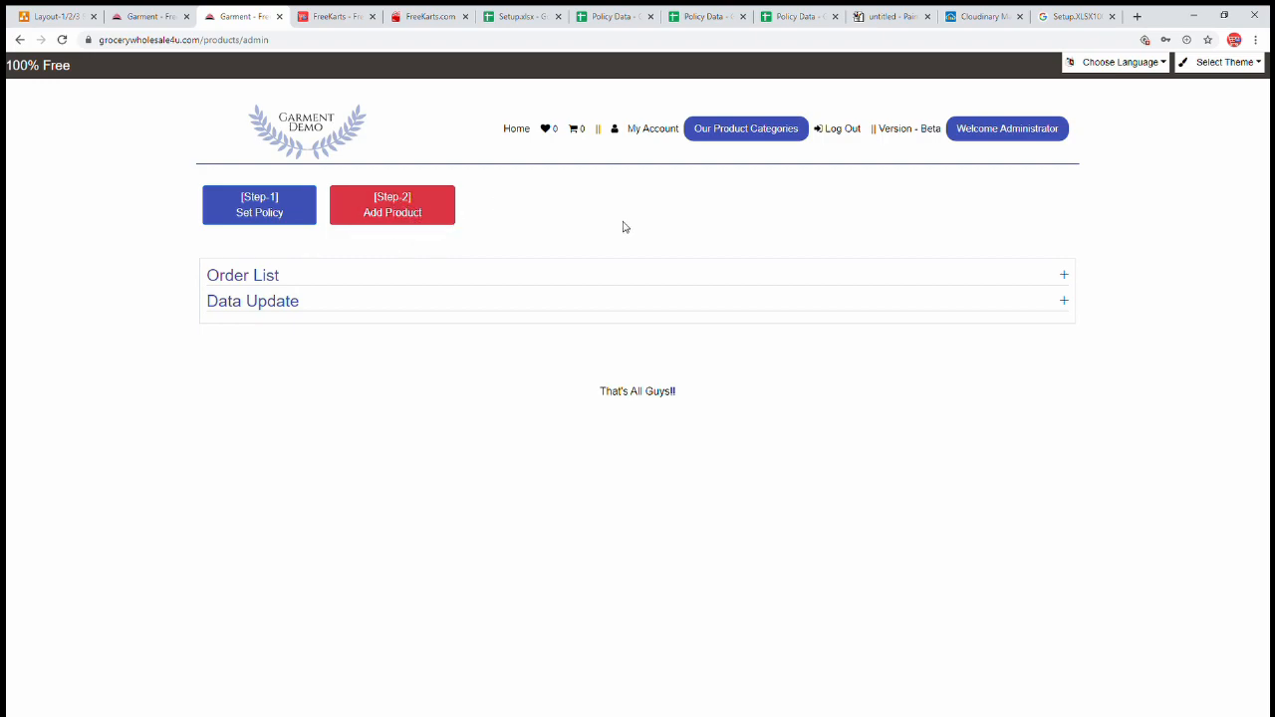
{"action": "key", "text": "ctrl+1"}
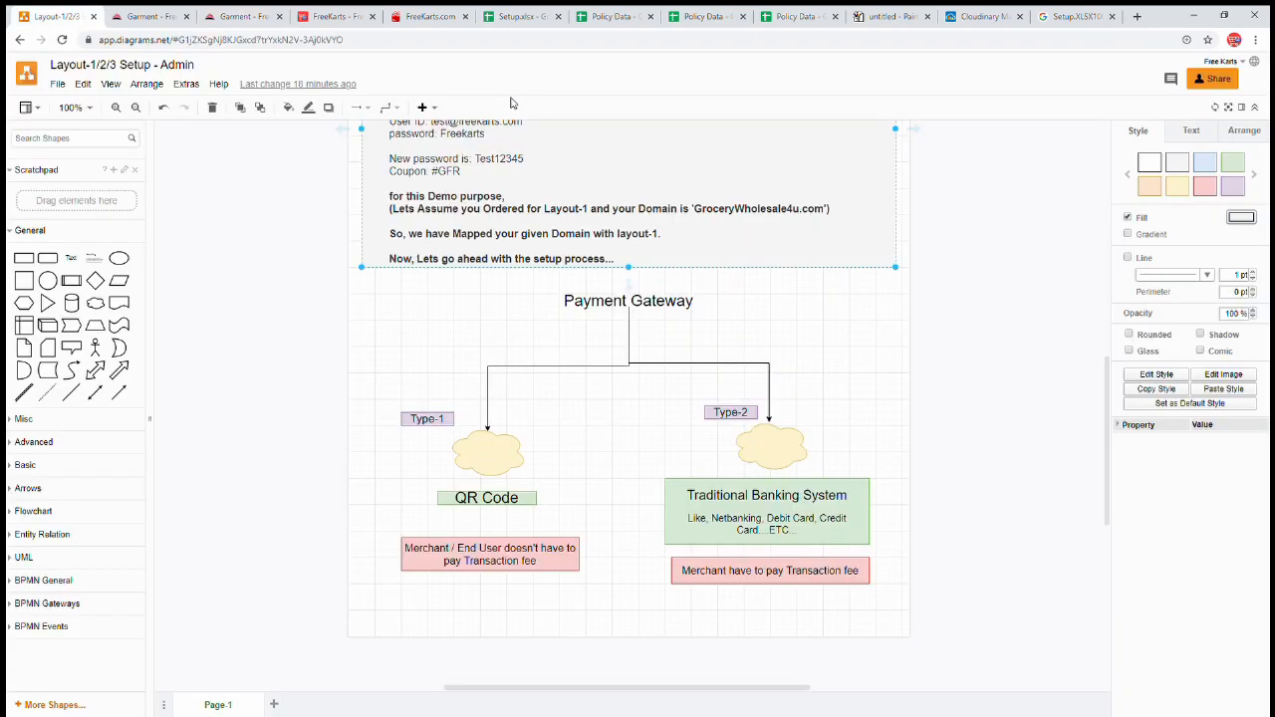